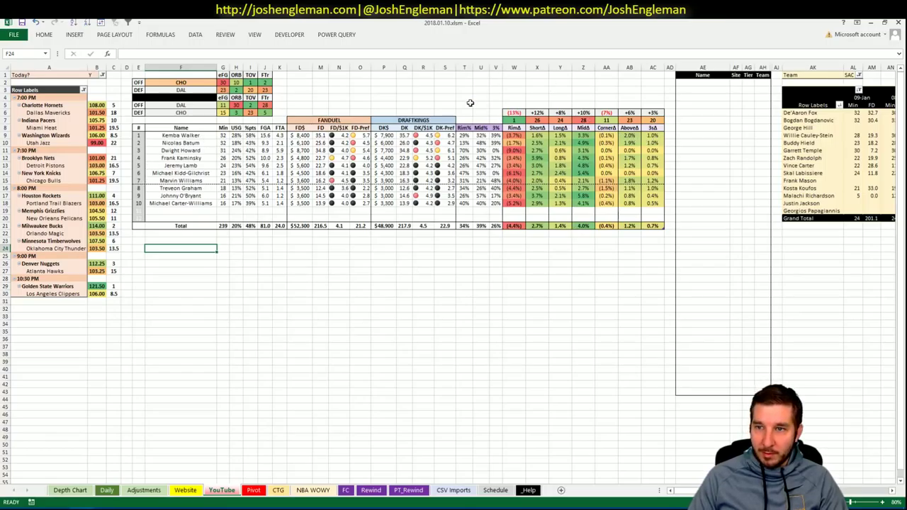
Refresh the recent-games PivotTable and set its Team filter to CHO.
right_click(856, 121)
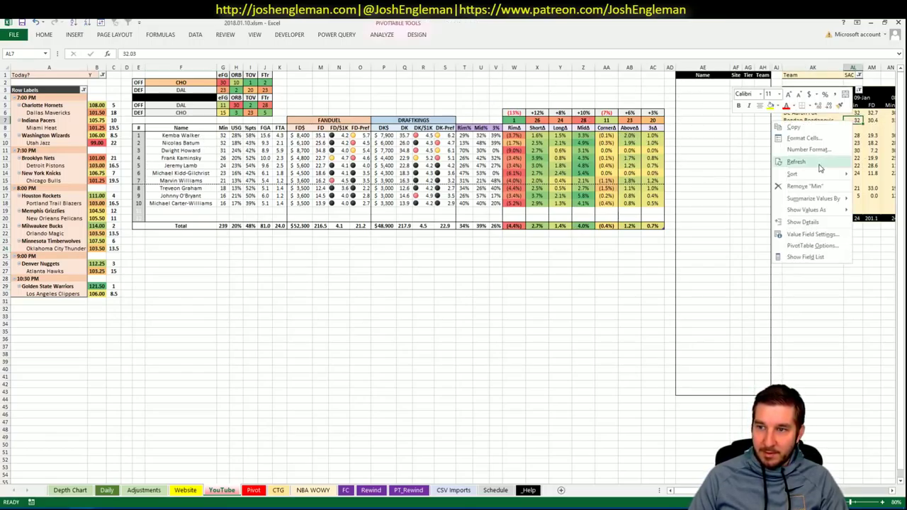
click(820, 168)
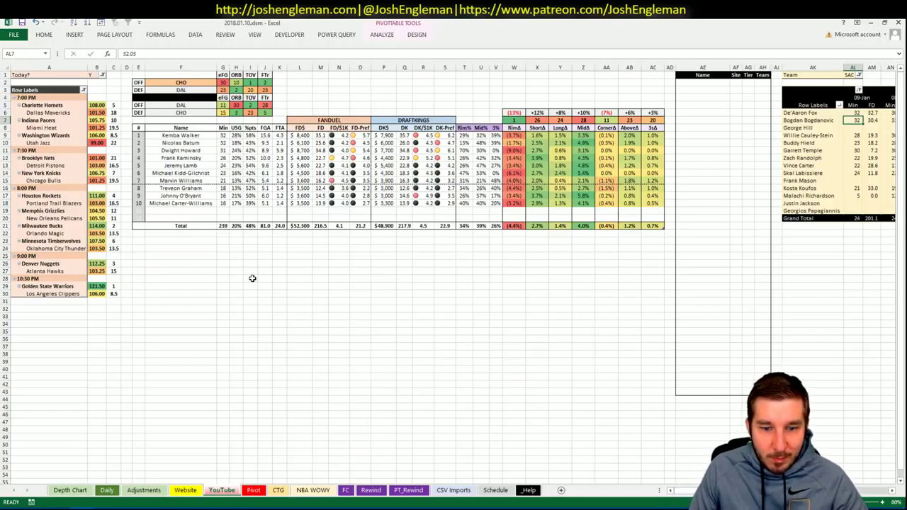
click(851, 74)
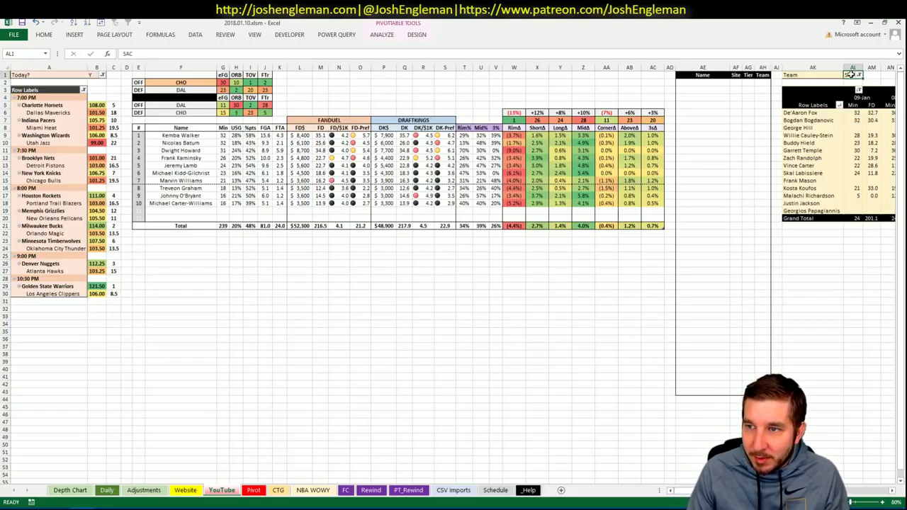
text(CHO)
key(Return)
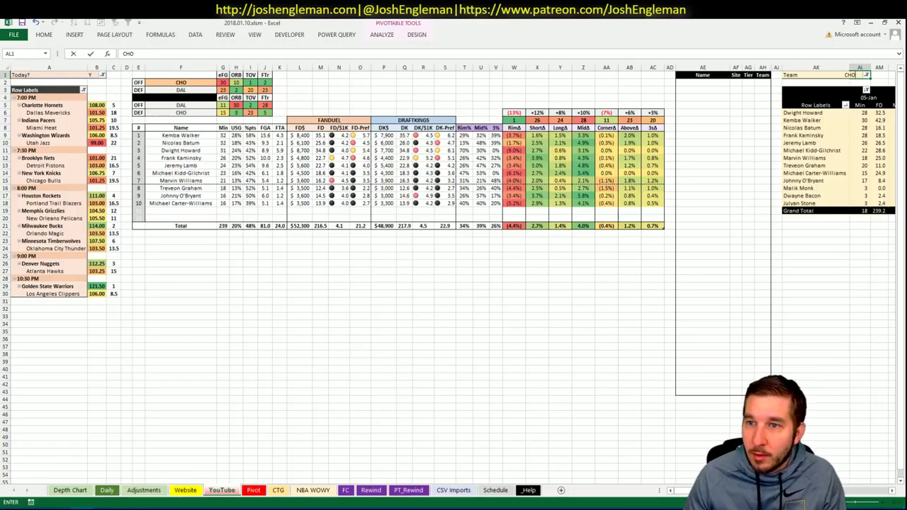
key(Return)
Review minutes and FD points in the recent CHO games, and refresh that PivotTable again.
scroll(874, 501, right, 6)
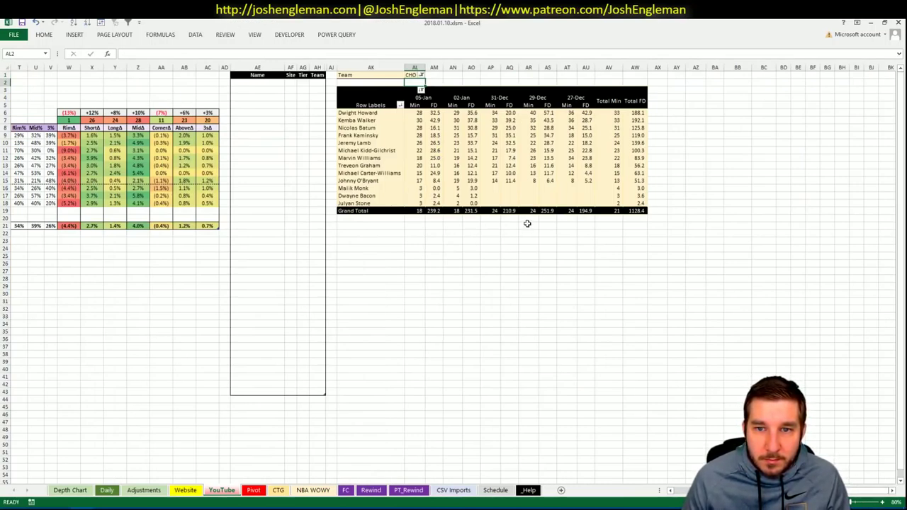
scroll(658, 91, left, 6)
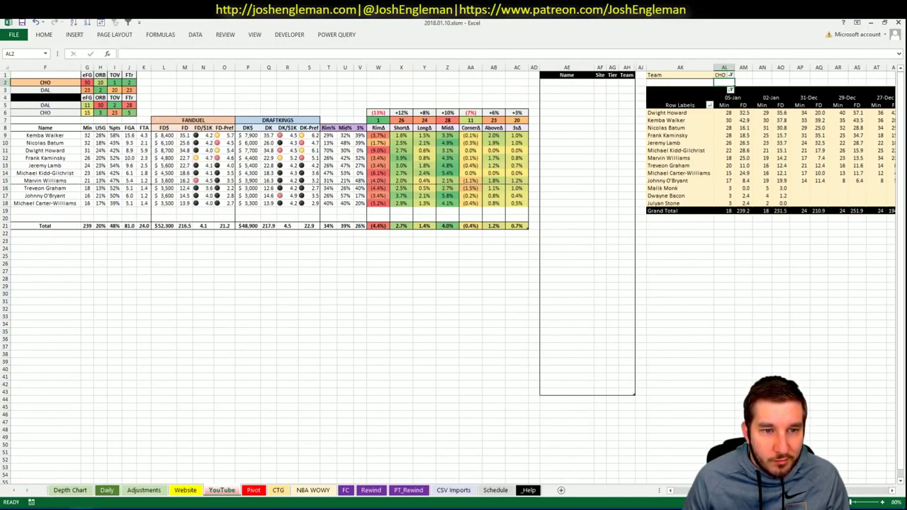
scroll(454, 277, right, 5)
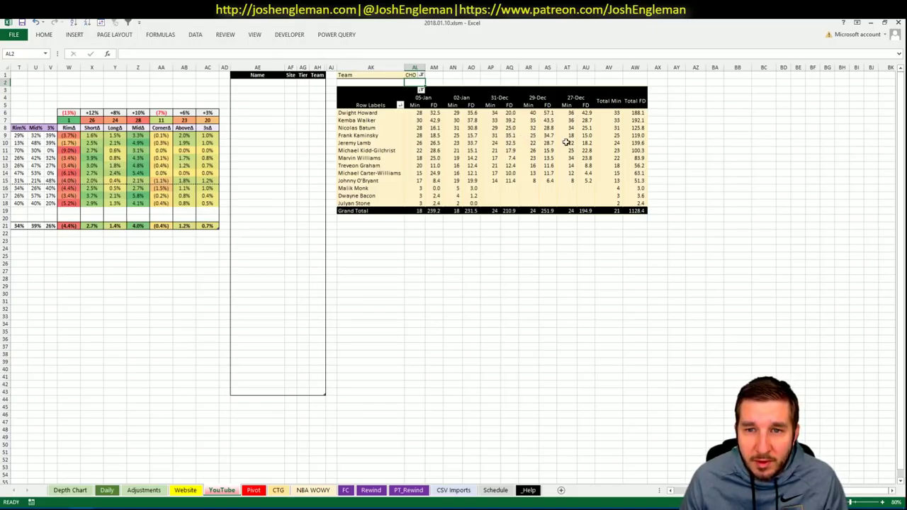
right_click(472, 135)
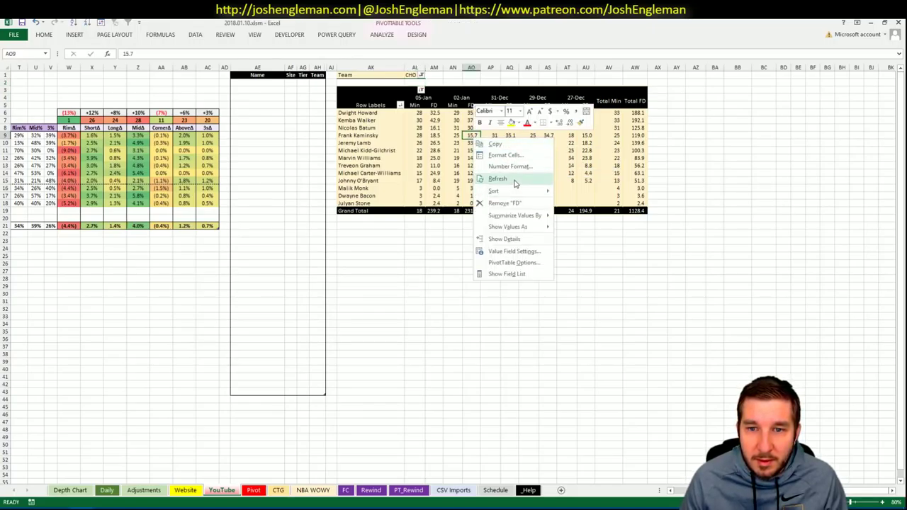
click(512, 179)
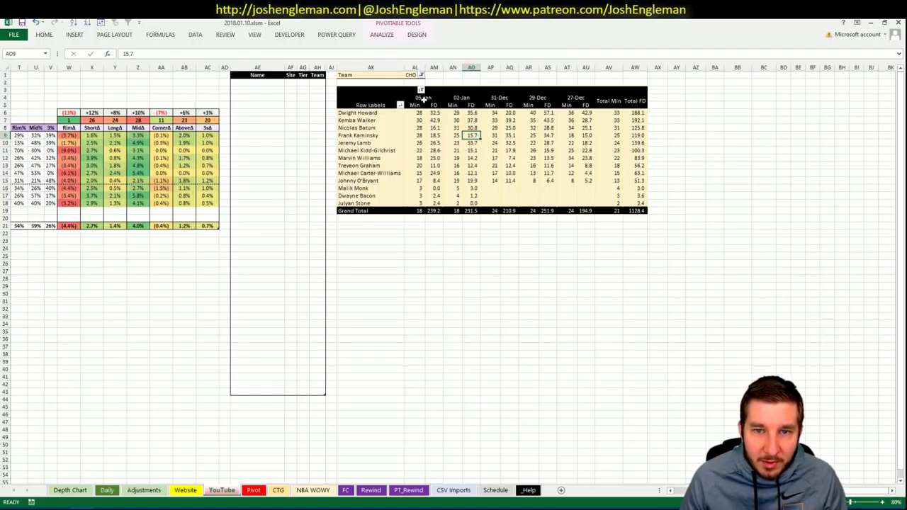
right_click(424, 98)
mouse_move(496, 154)
click(536, 202)
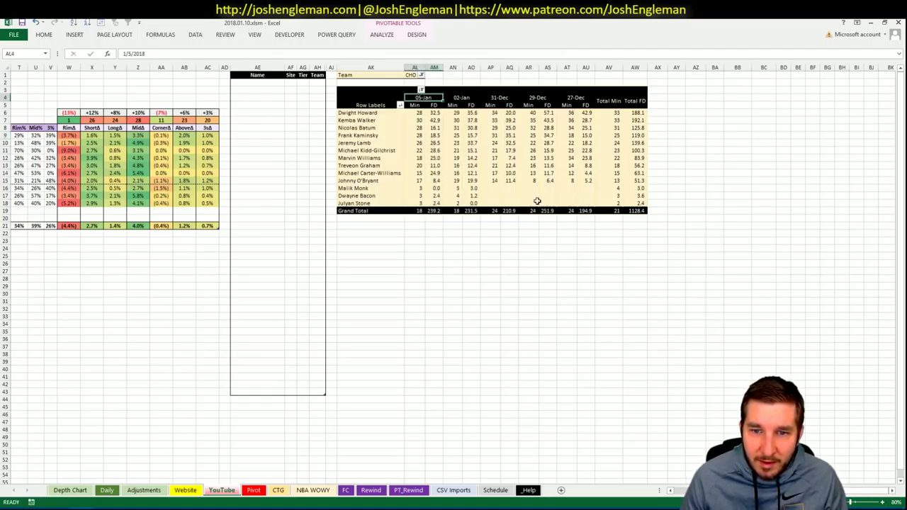
click(365, 325)
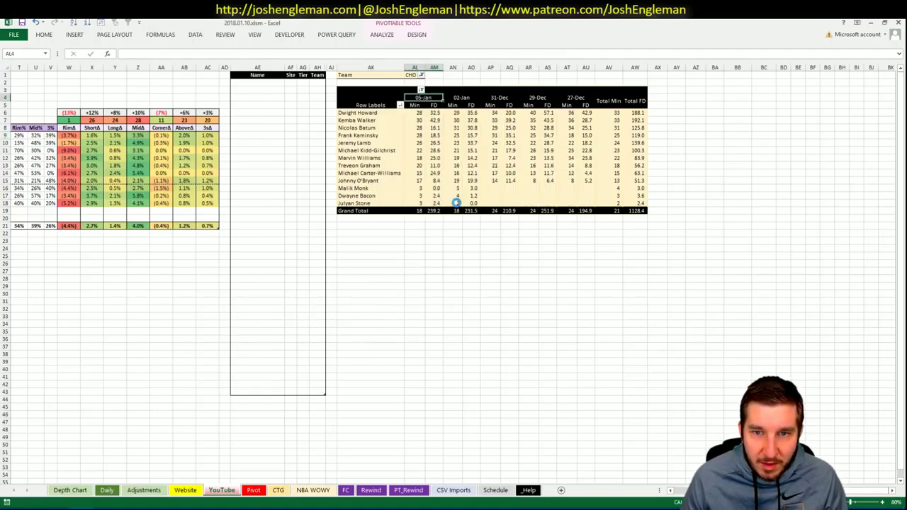
Enter Frank Kaminsky in the first empty Name row of the picks table.
scroll(454, 276, left, 3)
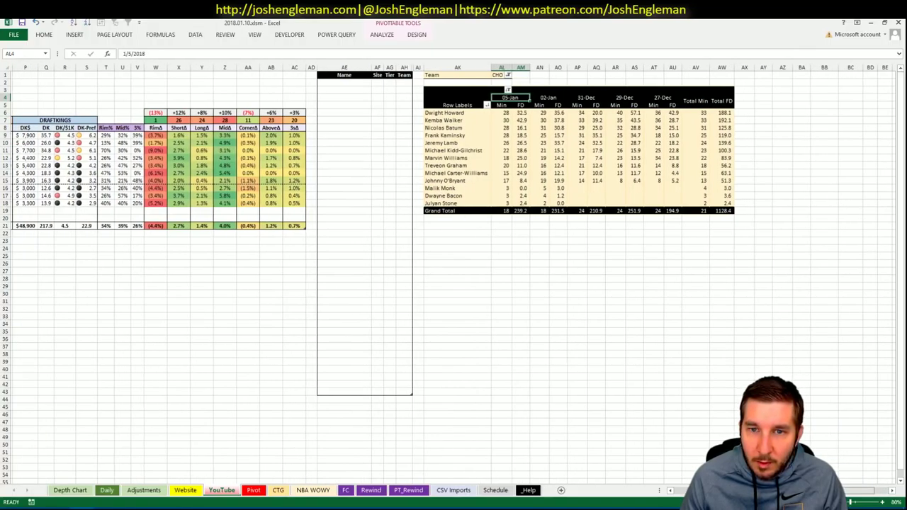
scroll(238, 287, left, 6)
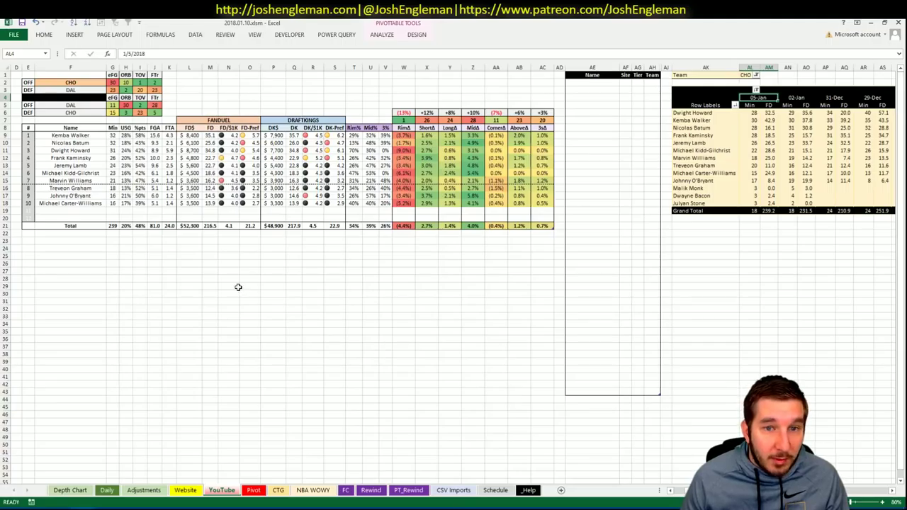
click(596, 82)
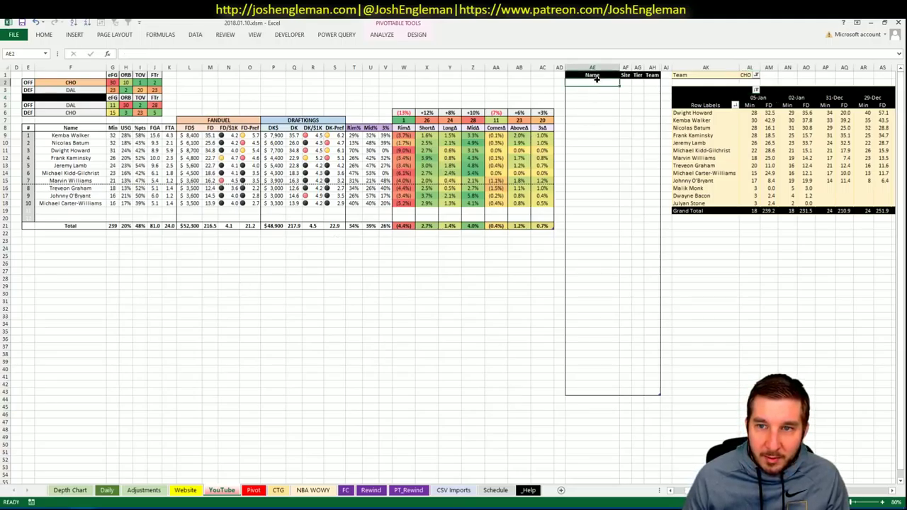
text(Frank Ka)
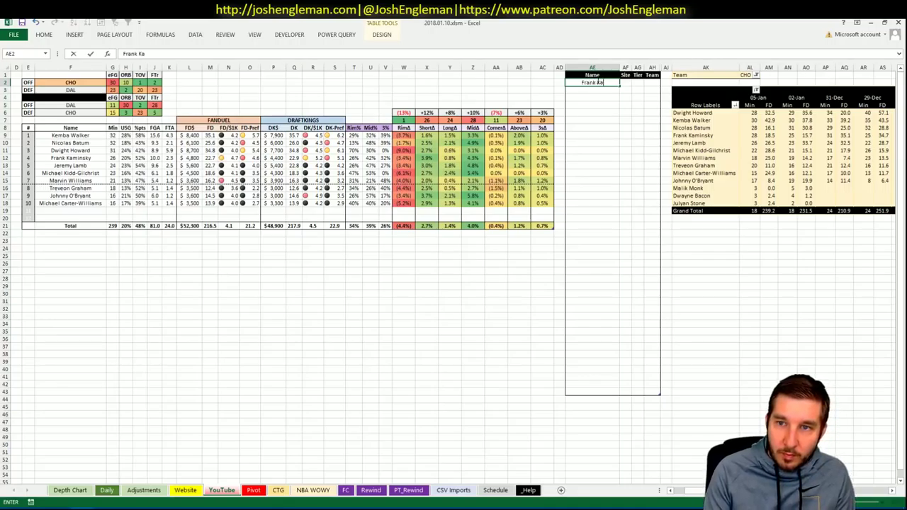
text(minsky)
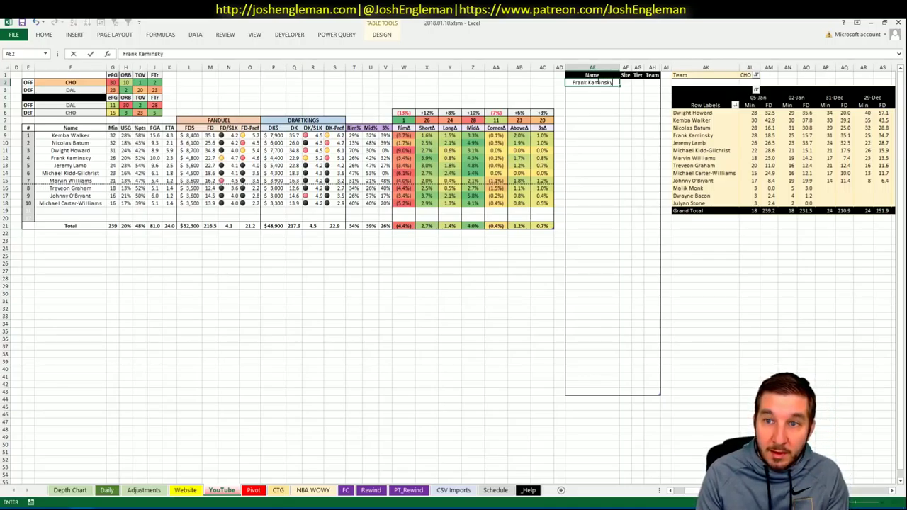
key(ctrl+Return)
key(Return)
Set Frank Kaminsky's site to FD and his tier to 4 in the picks table.
scroll(453, 277, left, 2)
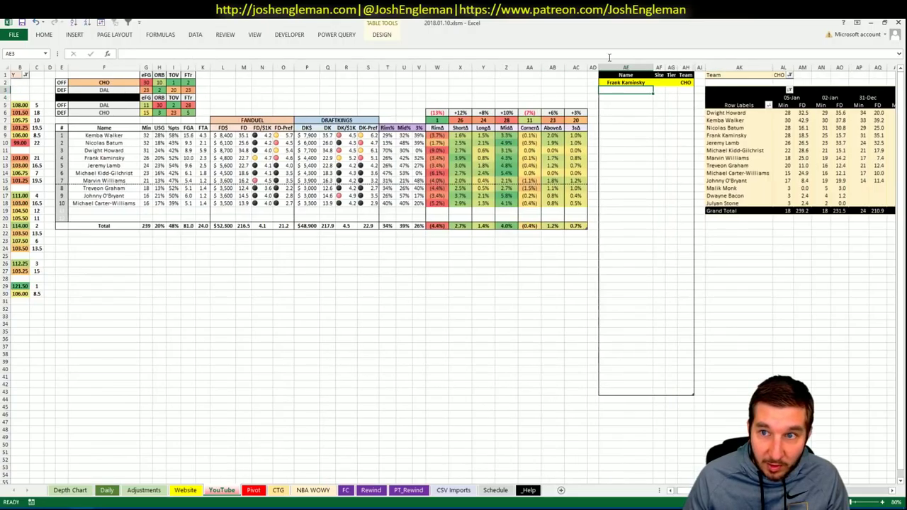
click(659, 83)
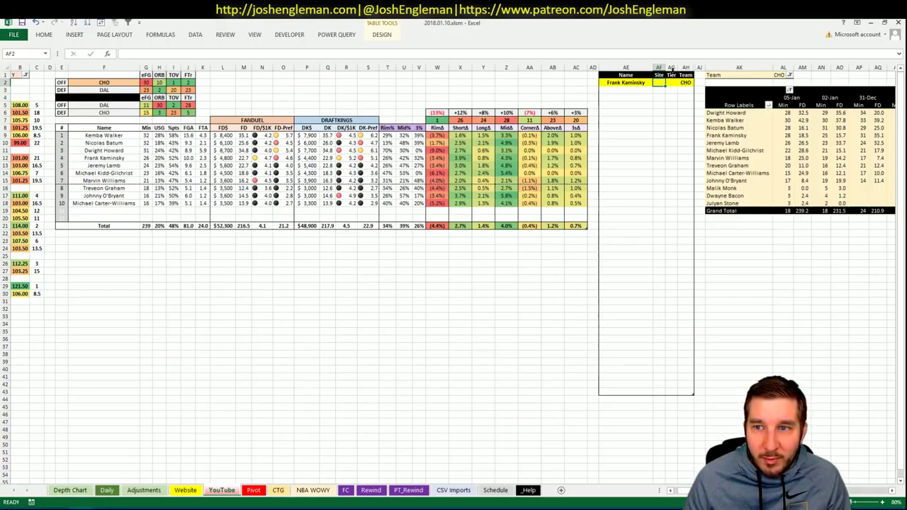
text(4)
key(Tab)
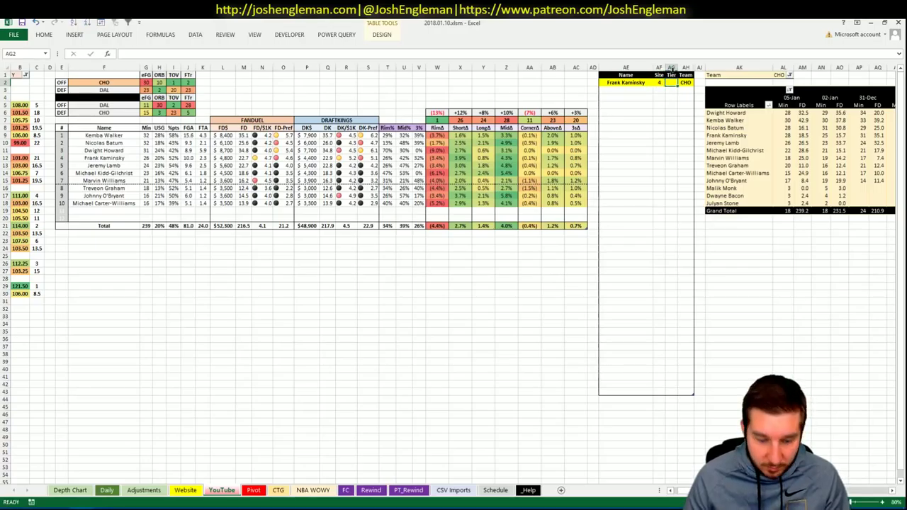
key(shift+Tab)
text(FD)
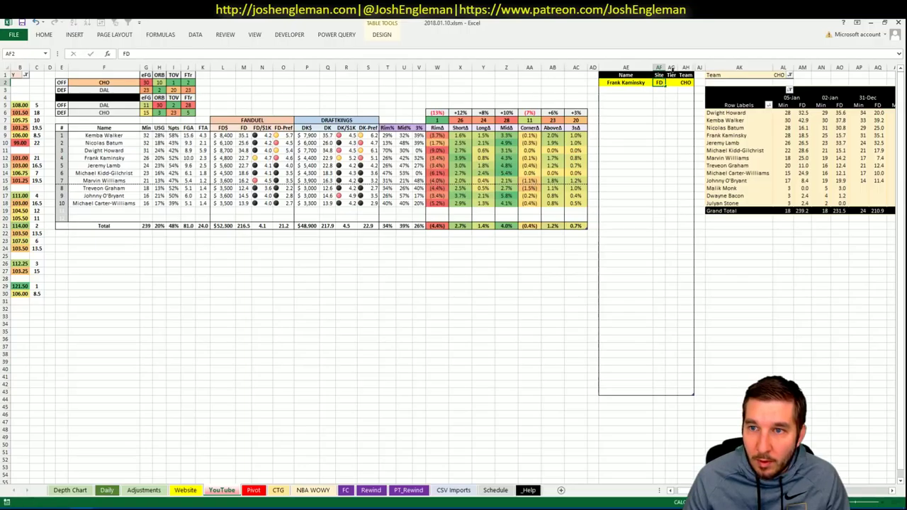
key(Tab)
key(Tab)
key(Tab)
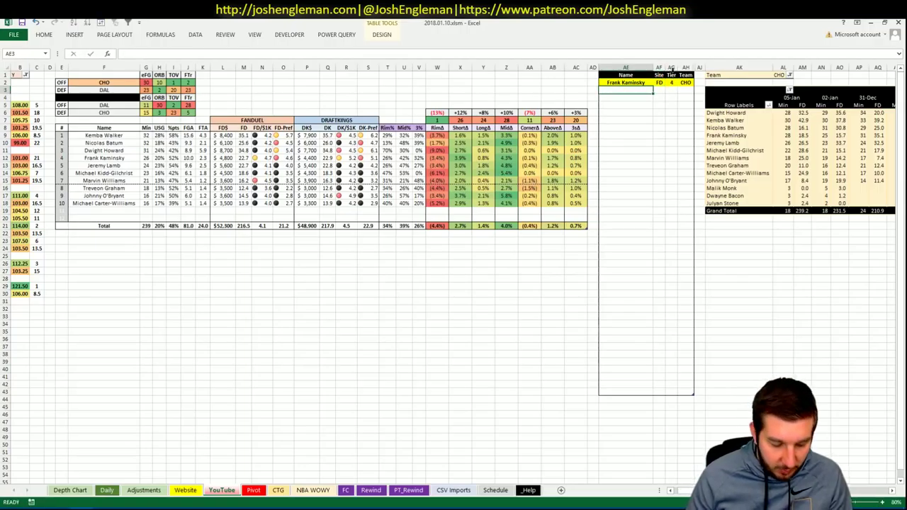
Add a second Frank Kaminsky row to the picks table with site DK and tier 3.
text(Frnak Kaminsky)
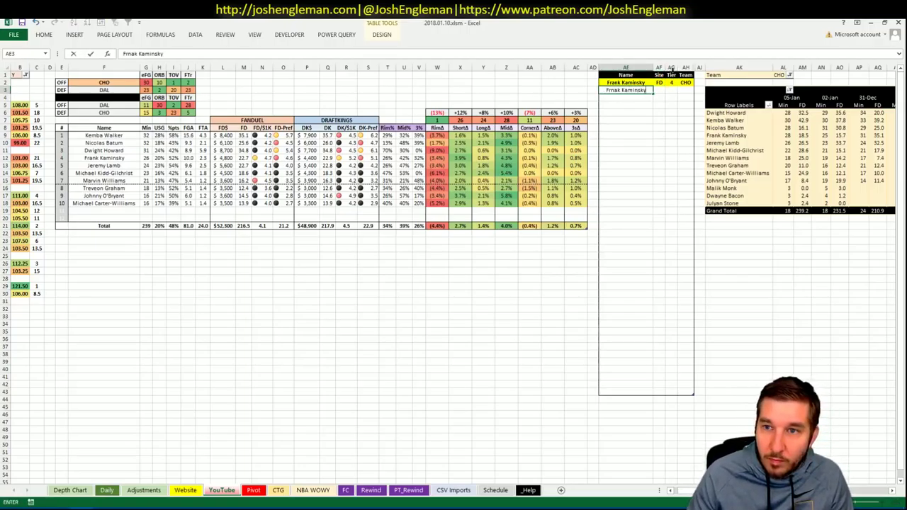
key(ctrl+Return)
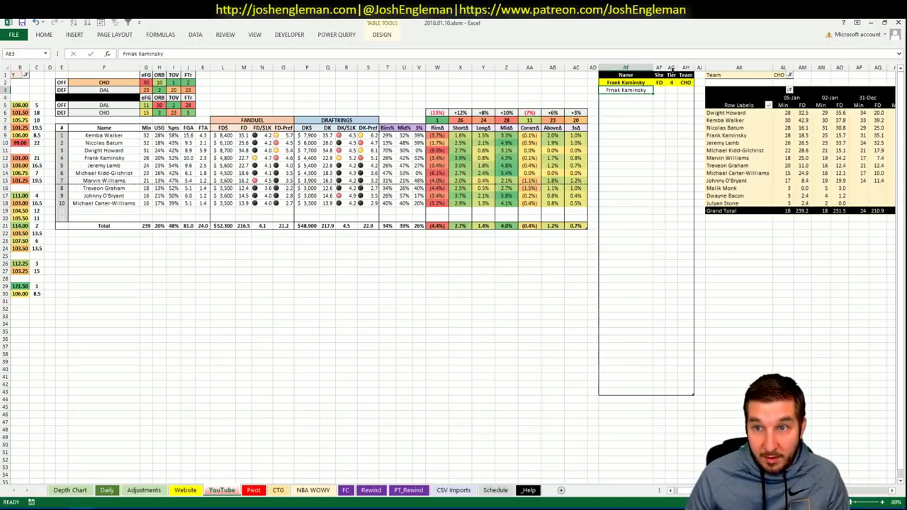
text(F)
key(Tab)
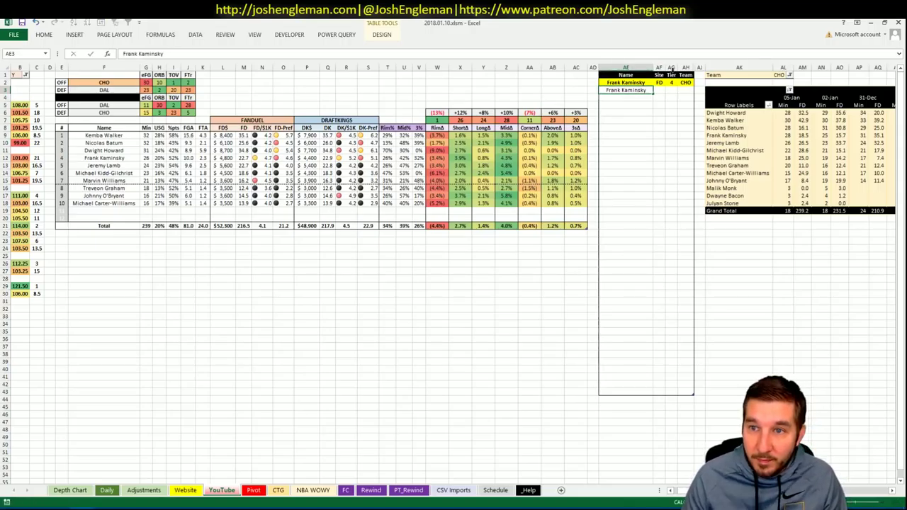
text(DK)
key(ctrl+Return)
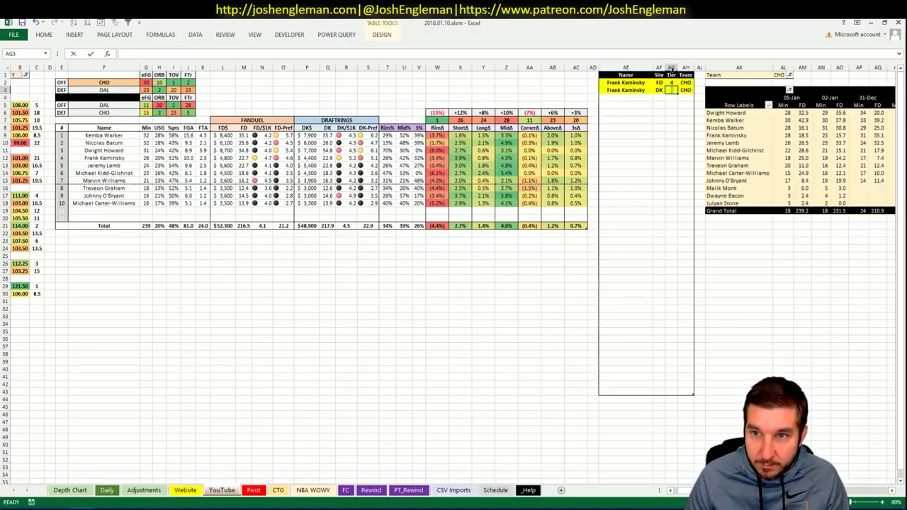
key(Return)
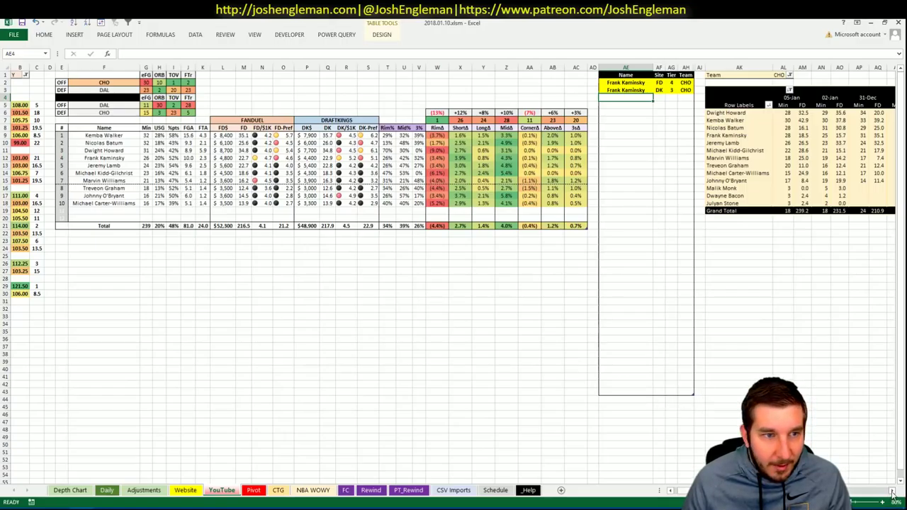
Change the offensive team of the matchup table in cell F2 to DAL.
click(670, 494)
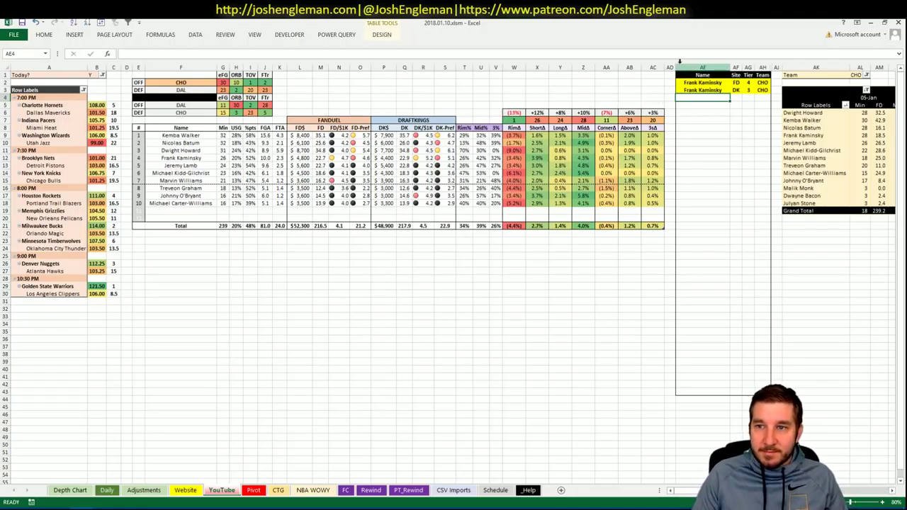
click(182, 83)
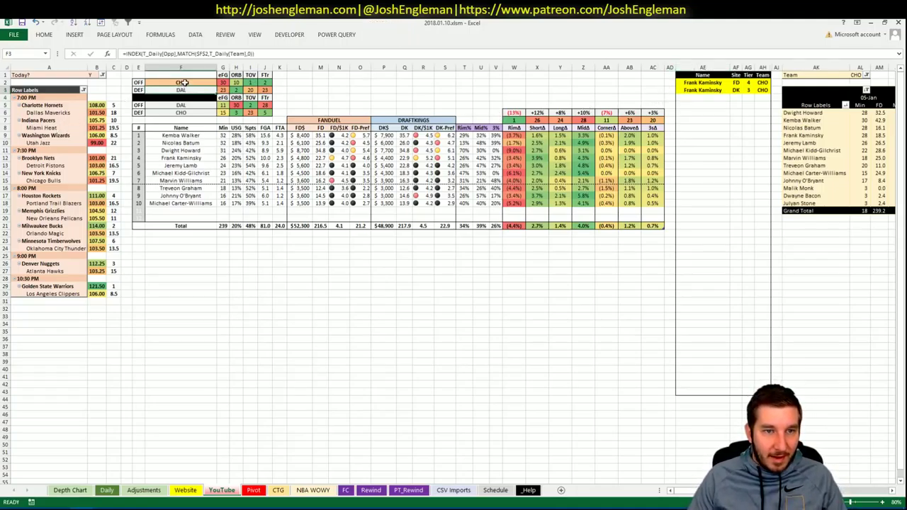
text(DAL)
key(Return)
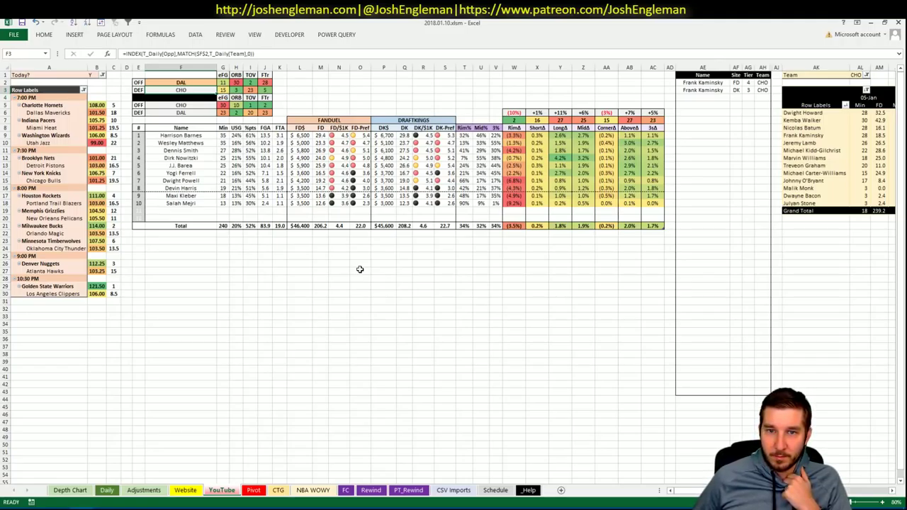
Add Wesley Matthews to the picks table with tier 3, leaving the site blank.
click(706, 98)
text(Wesley)
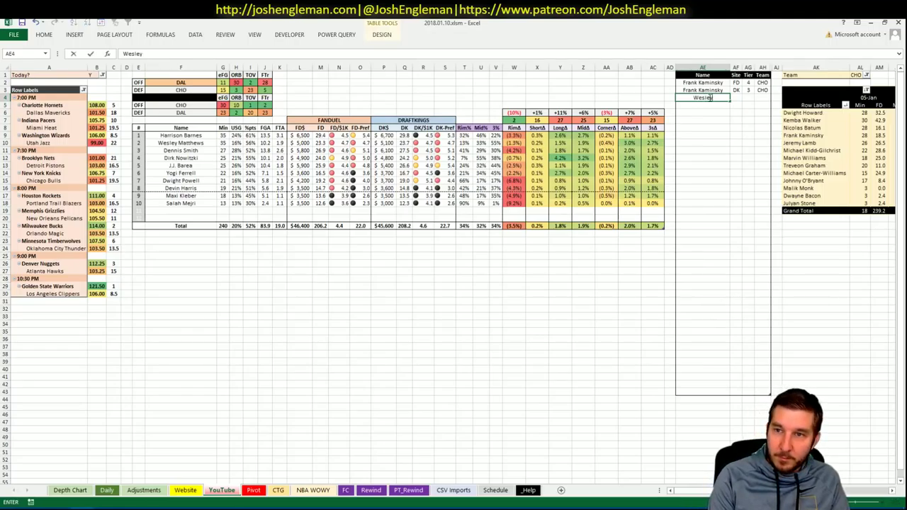
text( Matthews)
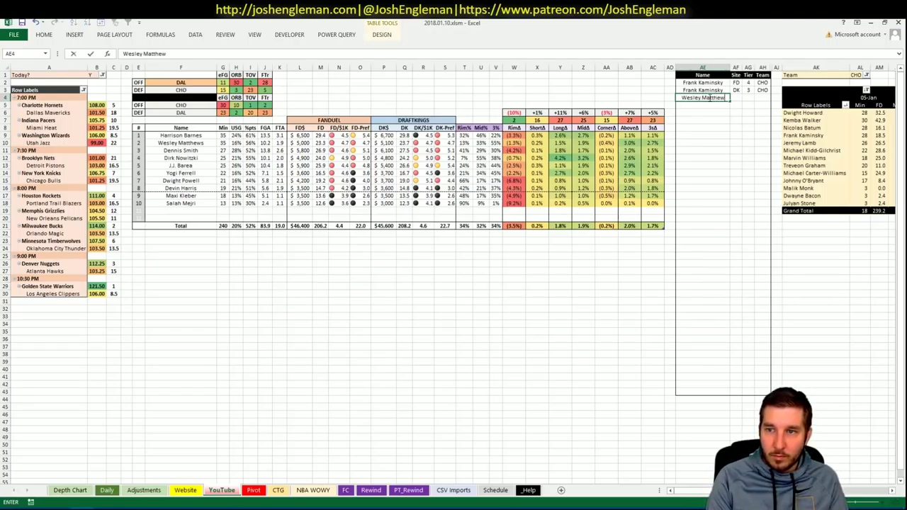
key(Tab)
key(Tab)
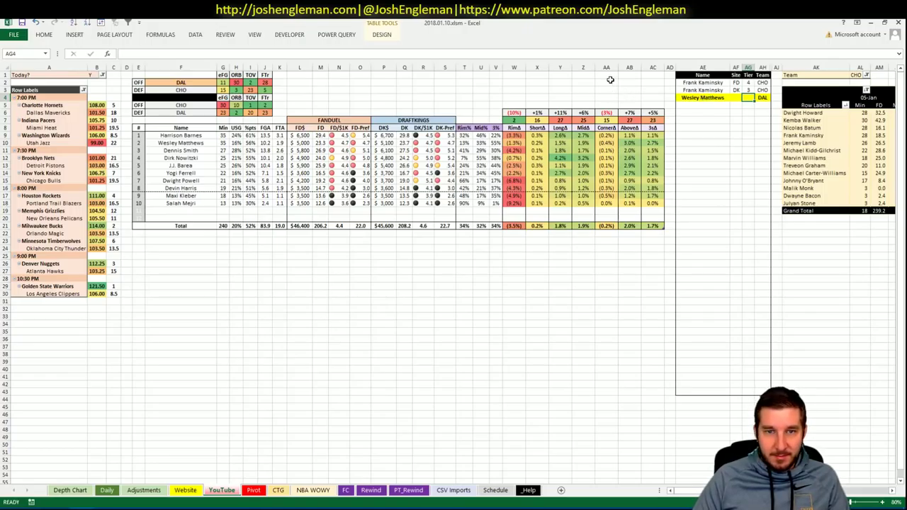
text(3)
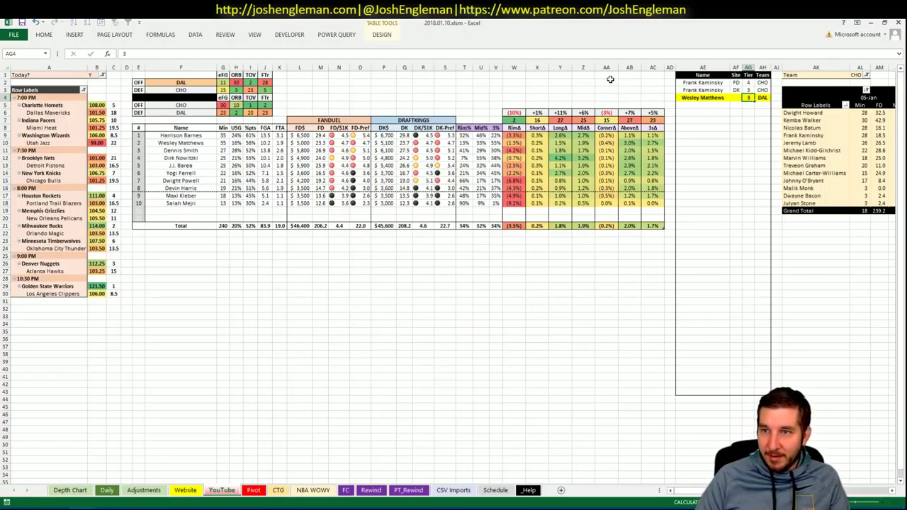
key(Return)
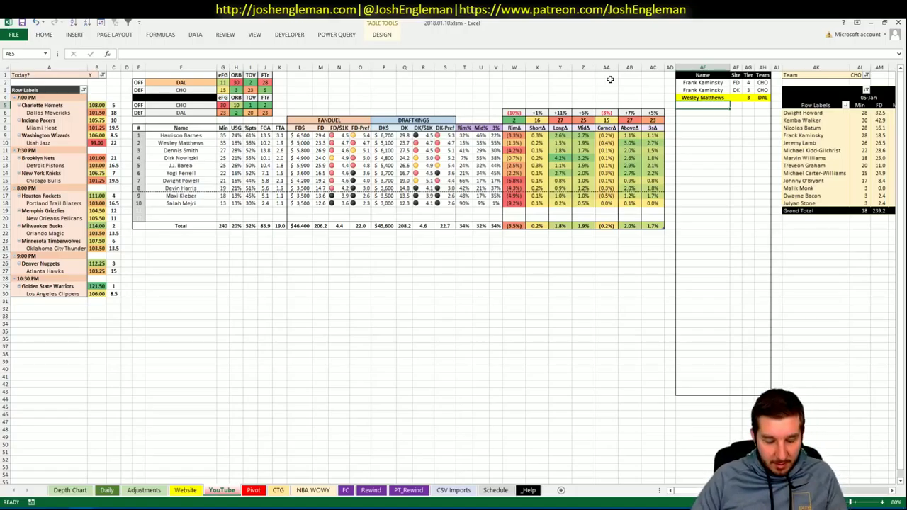
Add Dirk Nowitzki to the picks table with tier 3, leaving the site blank.
text(Dirk Nowitzki)
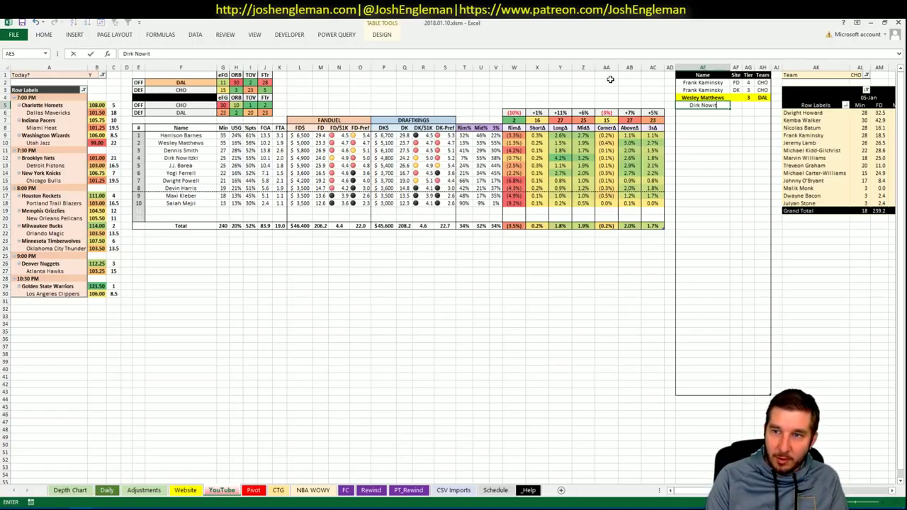
key(Tab)
key(Tab)
text(3)
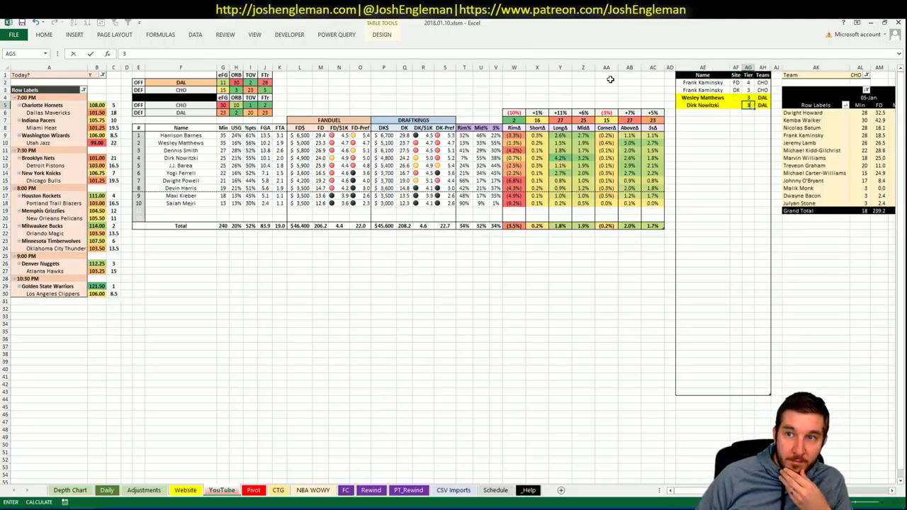
key(Return)
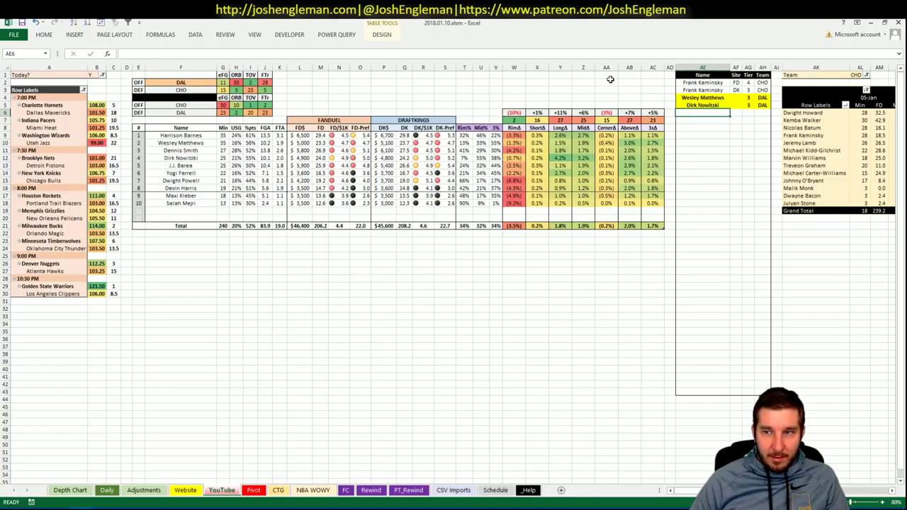
key(Up)
key(Up)
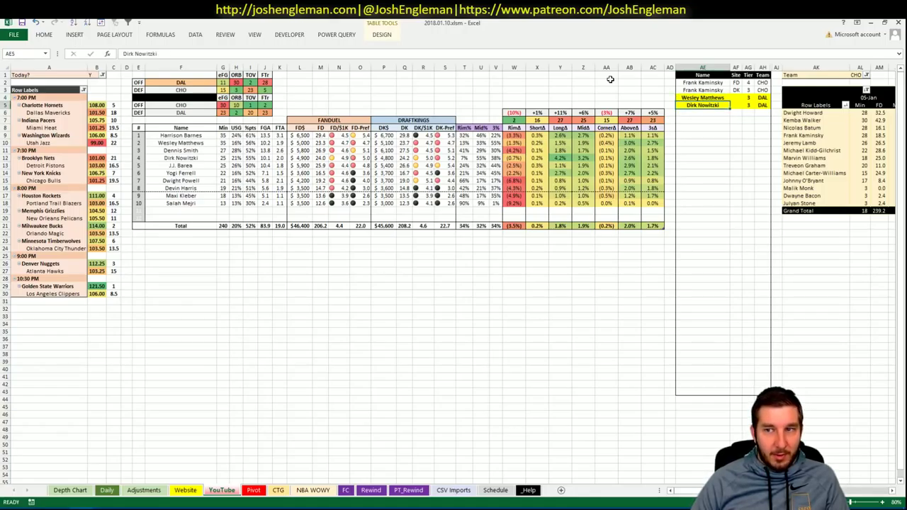
Change the offensive team of the matchup table in cell F2 to IND.
click(178, 83)
text(IND)
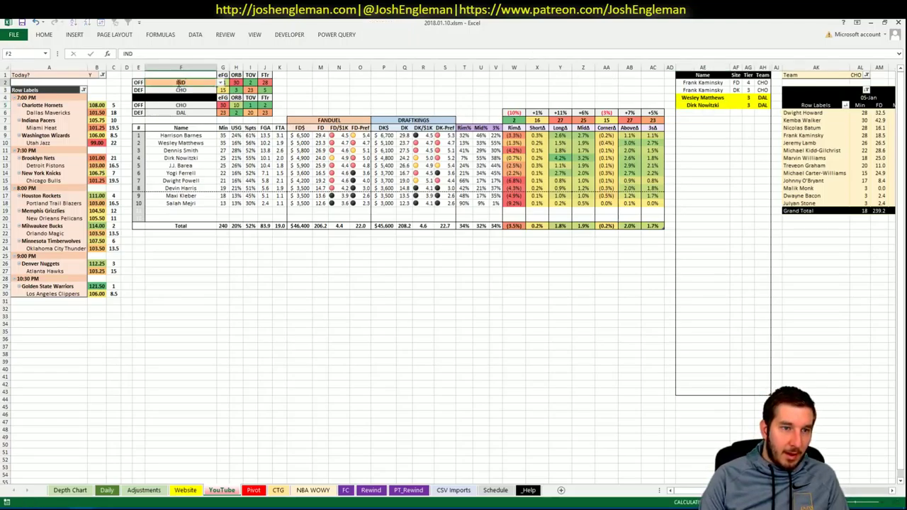
key(ctrl+Return)
key(Down)
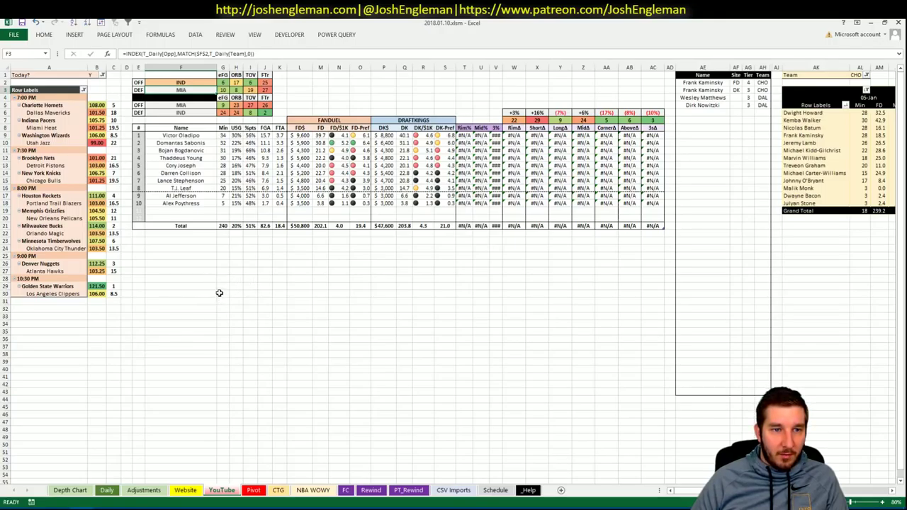
Switch to the browser, open the Pacers page on Cleaning the Glass, and copy the player rows of the Shooting: Frequency table.
mouse_move(50, 509)
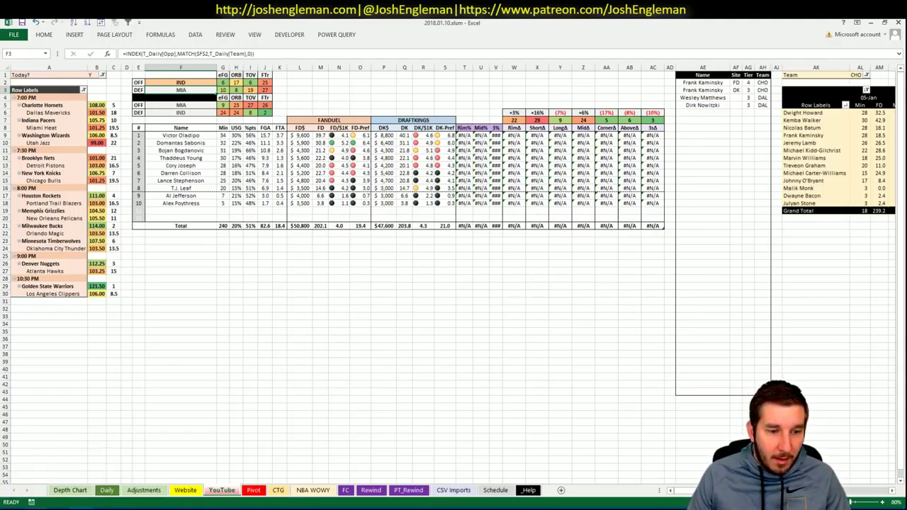
key(alt+Tab)
click(216, 94)
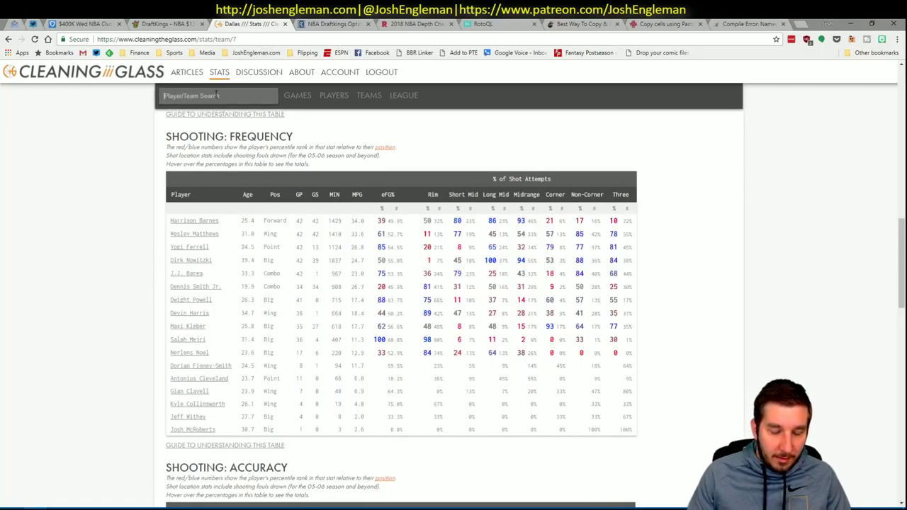
text(pacers)
key(Return)
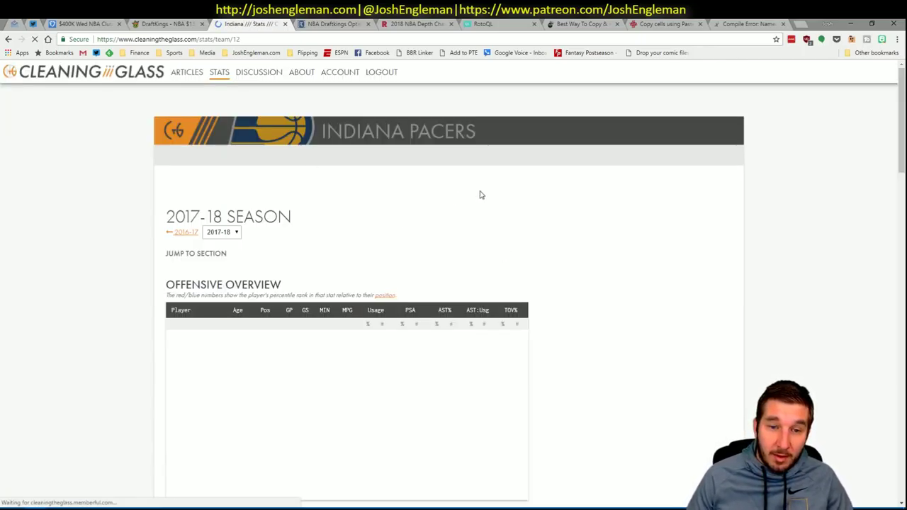
click(310, 263)
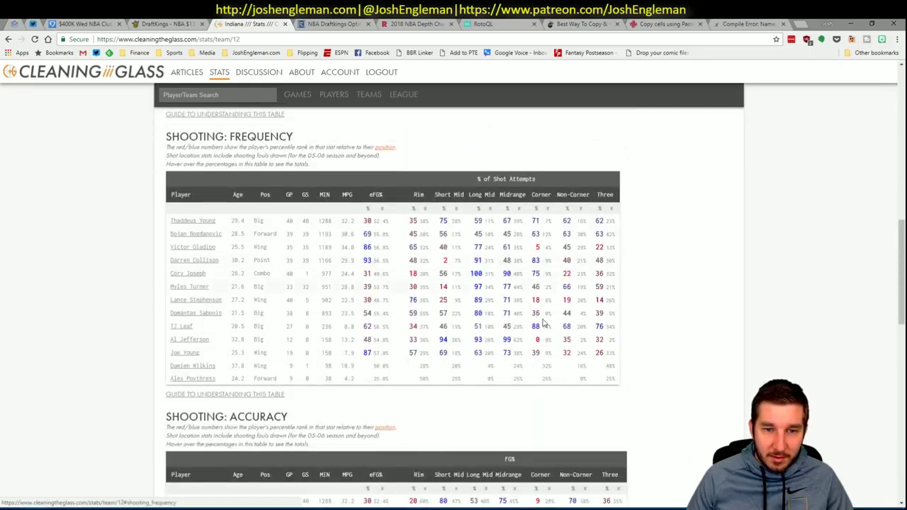
drag(614, 380, 171, 224)
Switch to the Excel workbook, refresh the CTG sheet with the copied Pacers shooting data, and return to the YouTube sheet.
key(alt+Tab)
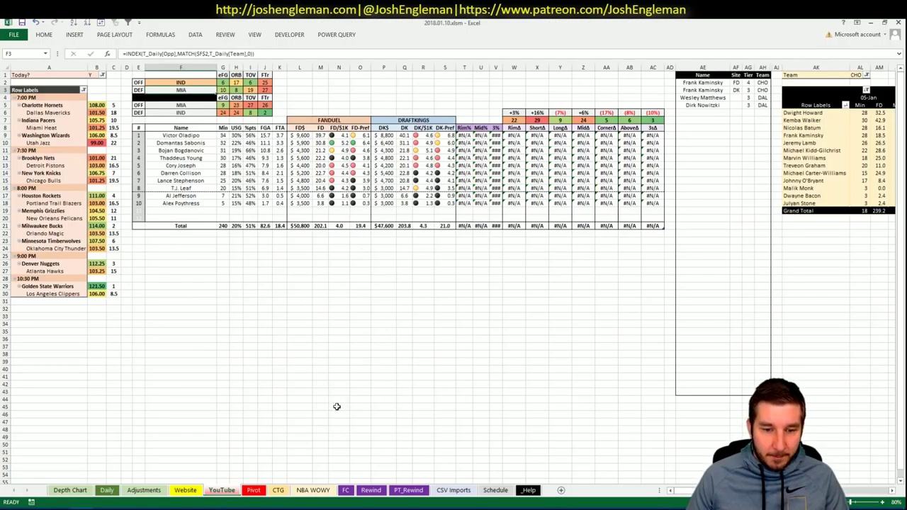
click(278, 491)
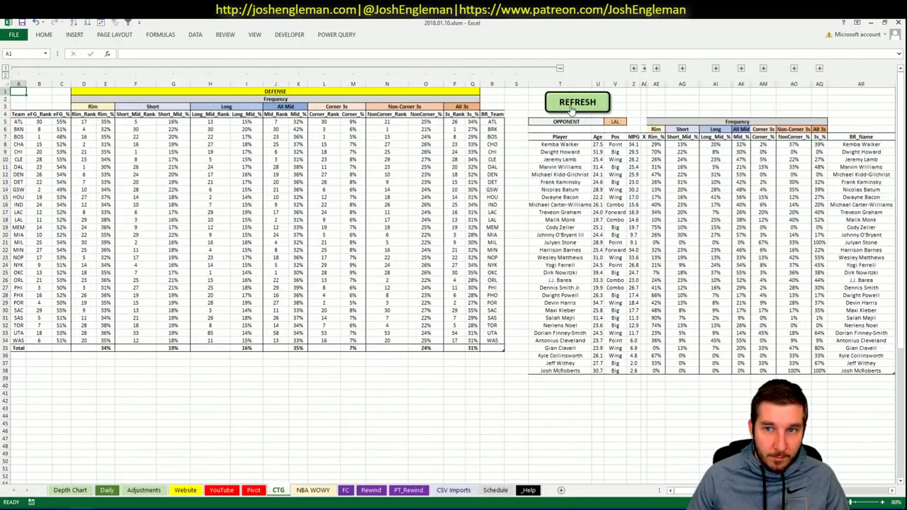
click(107, 490)
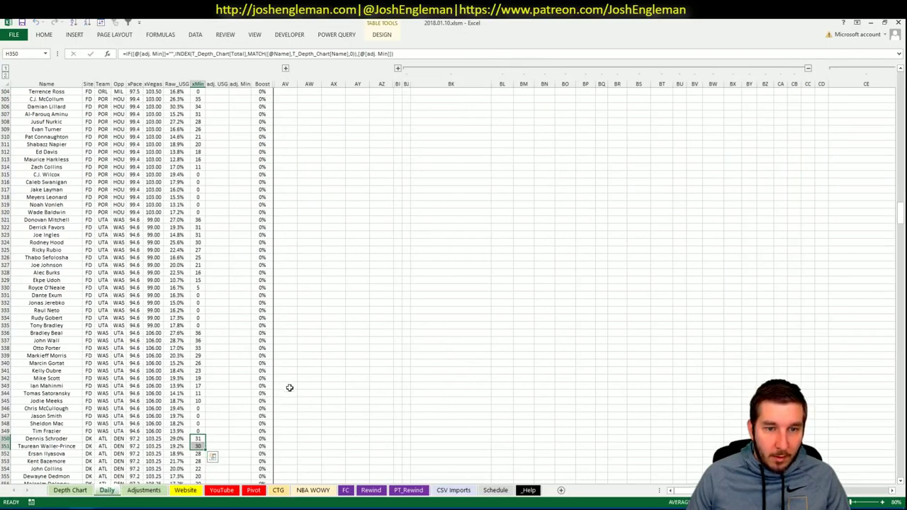
click(222, 490)
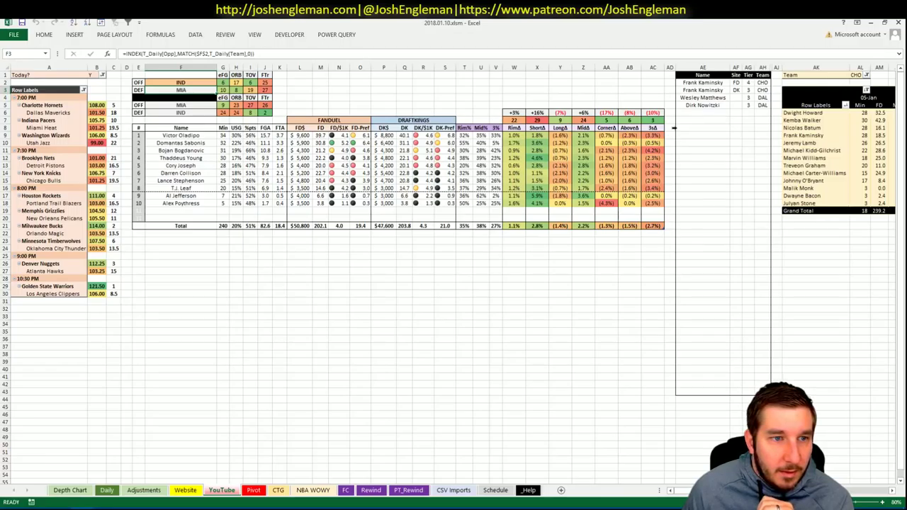
Enter Victor Oladipo as the name in the first empty row of the picks table.
click(703, 113)
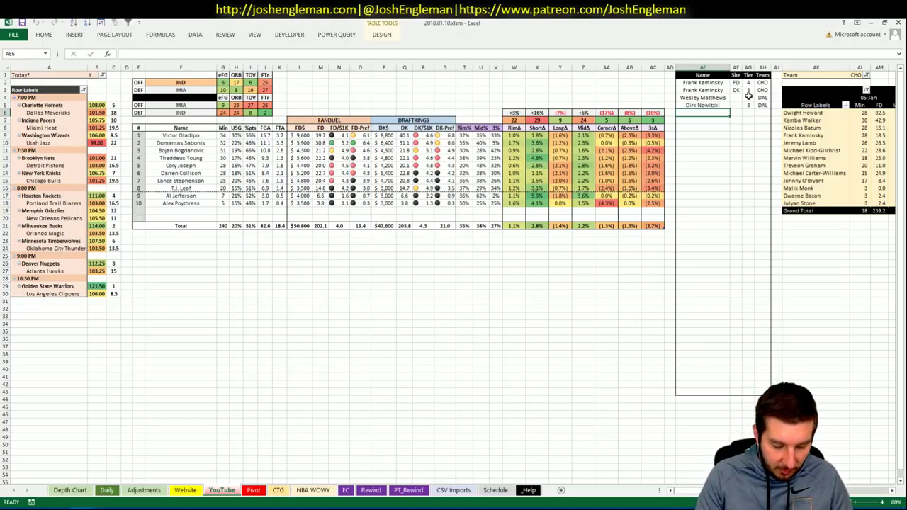
text(Vic)
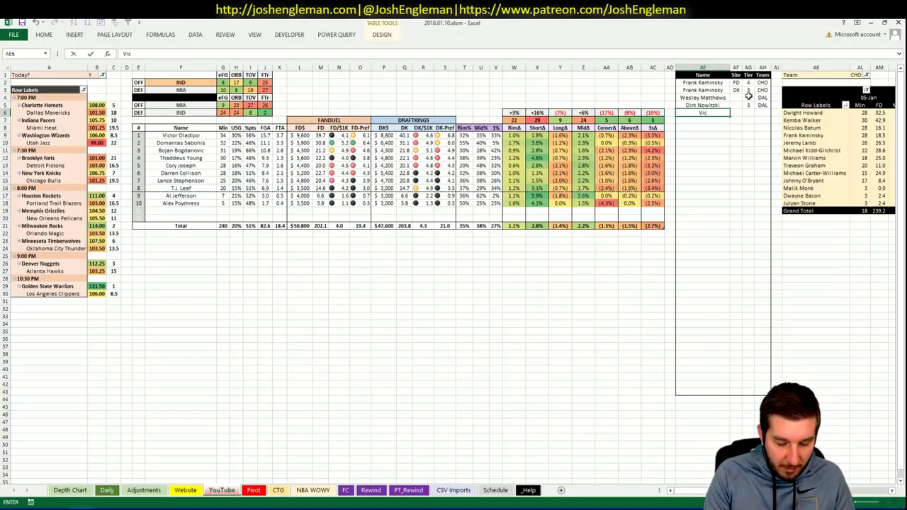
text(tor Olad)
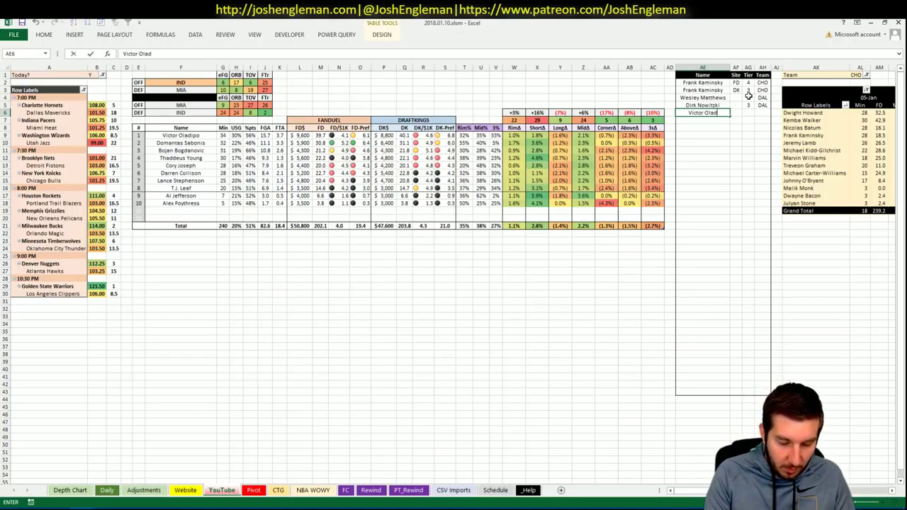
text(ipo)
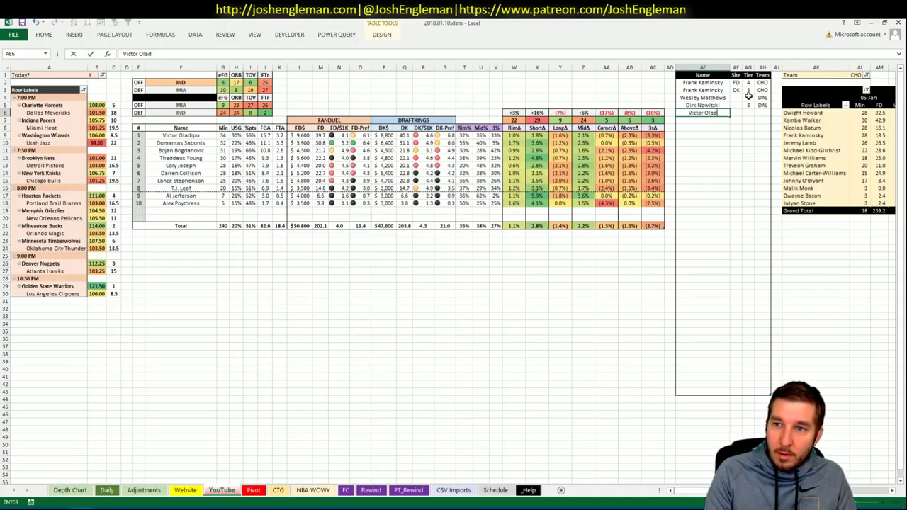
key(ctrl+Return)
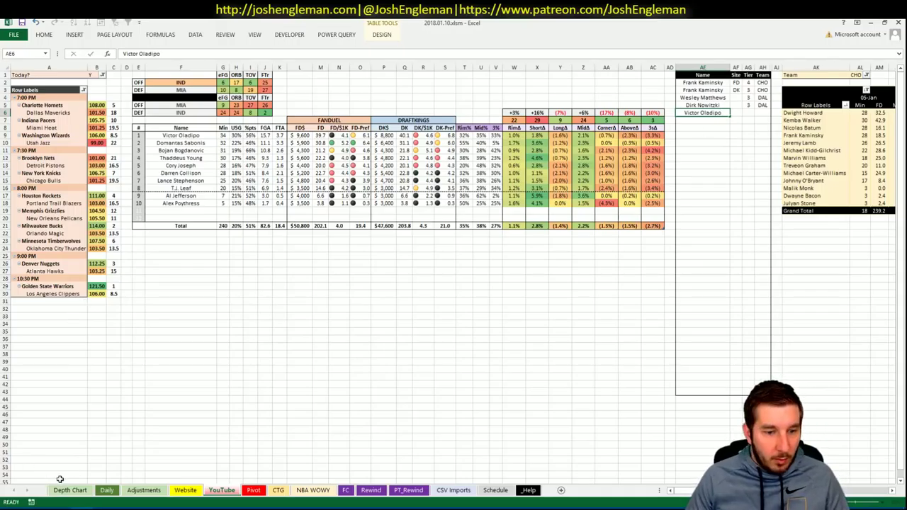
Switch to the browser, close the leftover copy-and-paste help tabs, and load nbawowy.com in the Compile Error tab.
key(alt+Tab)
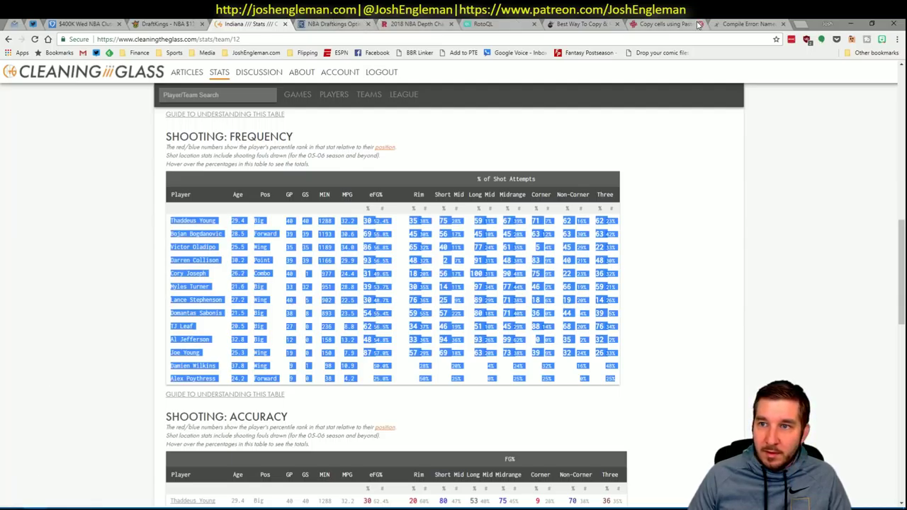
click(750, 26)
click(700, 24)
click(617, 24)
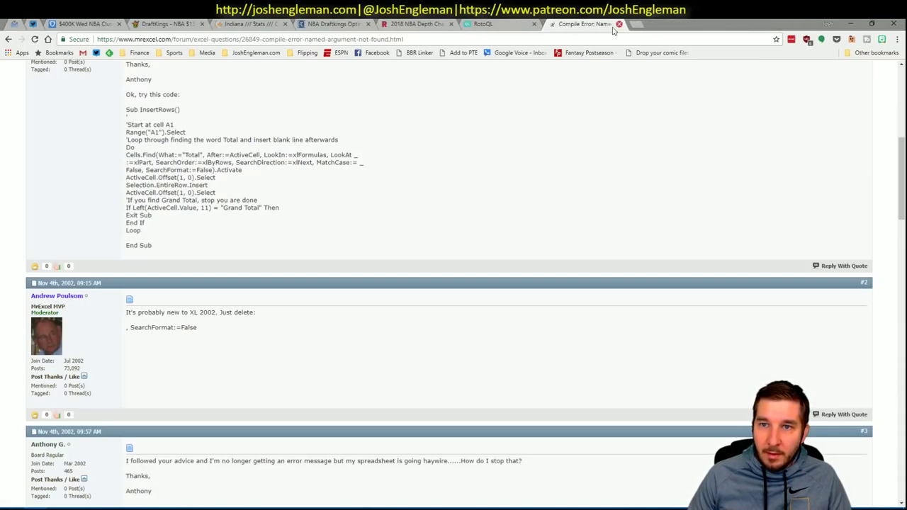
click(586, 38)
text(nbawow)
key(Return)
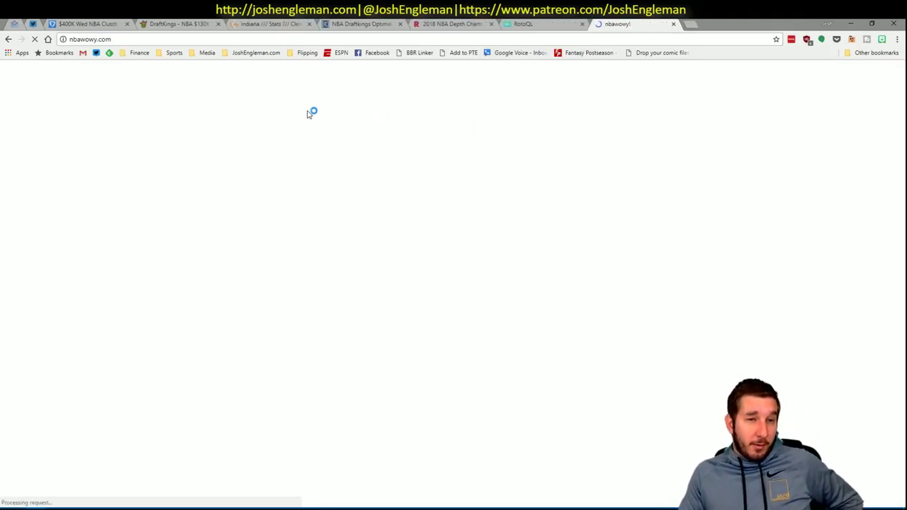
Dismiss the site announcement and choose Pacers as the team for the nbawowy query.
scroll(455, 291, down, 1)
scroll(454, 291, down, 3)
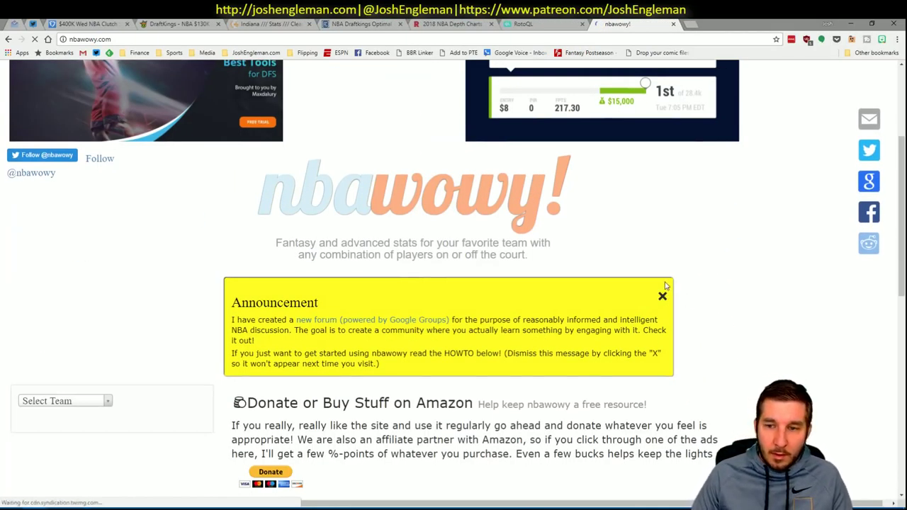
click(662, 296)
scroll(107, 277, down, 3)
click(92, 167)
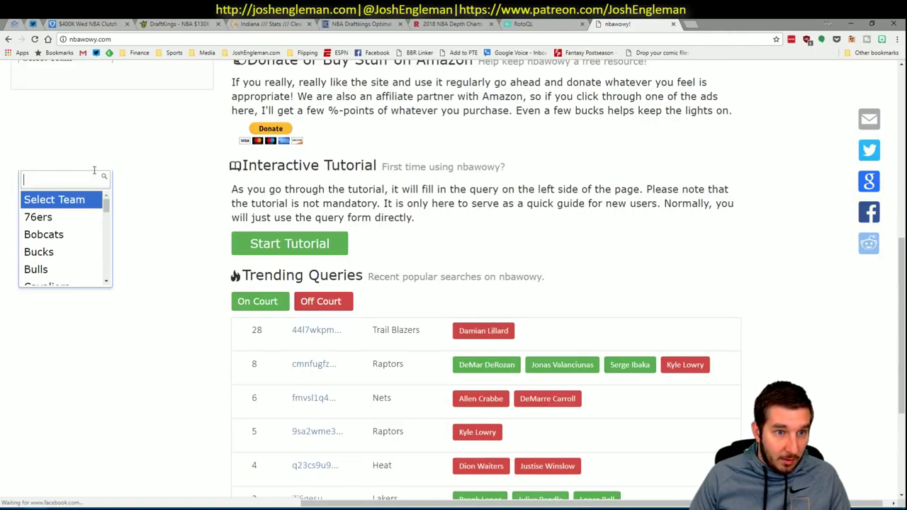
drag(106, 203, 107, 248)
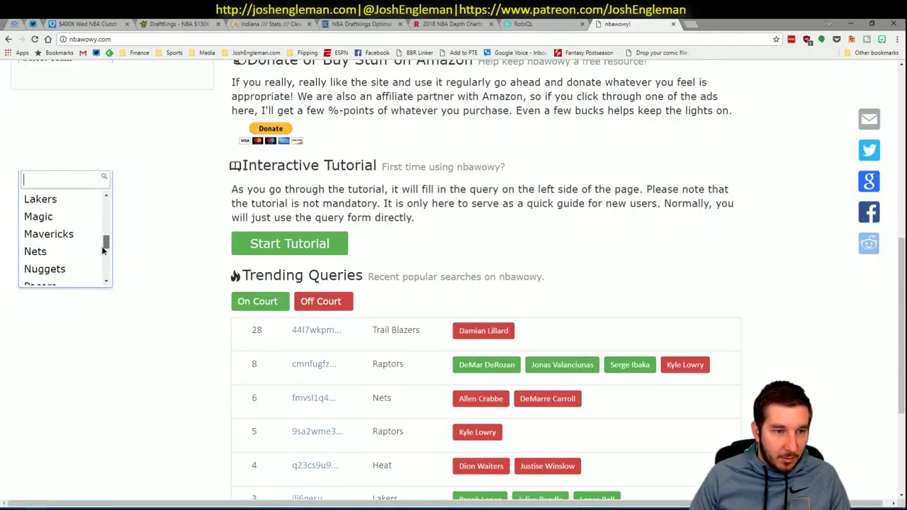
scroll(64, 229, down, 2)
click(108, 197)
click(108, 198)
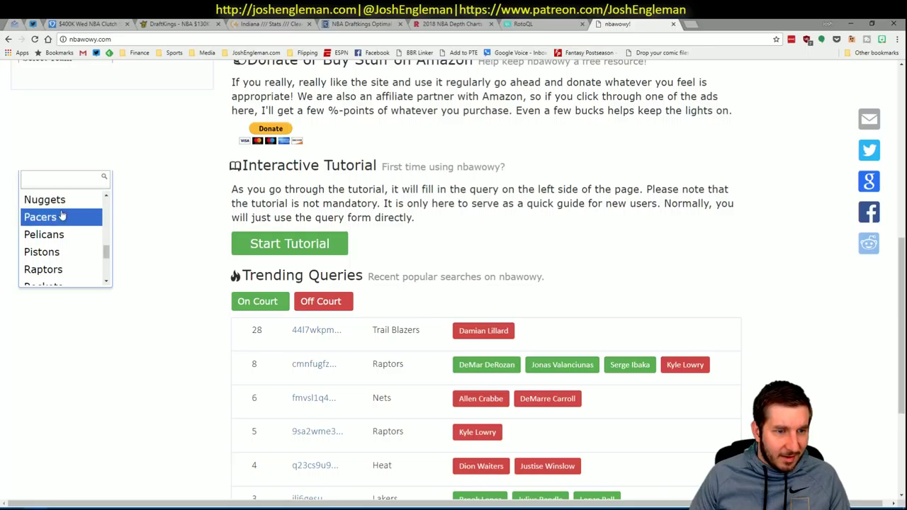
click(64, 216)
Run the Pacers query with Myles Turner on the court and show its Fantasy stats.
click(150, 383)
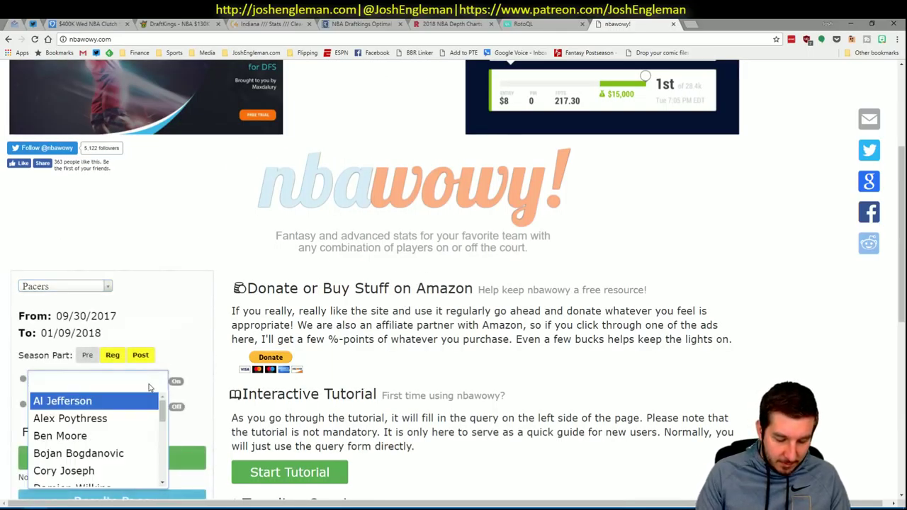
text(turner)
key(Return)
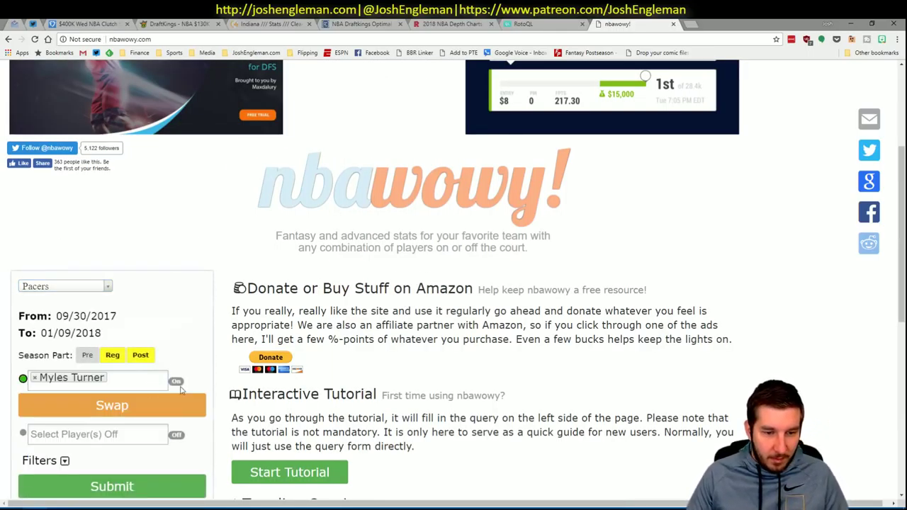
scroll(180, 388, down, 2)
click(155, 391)
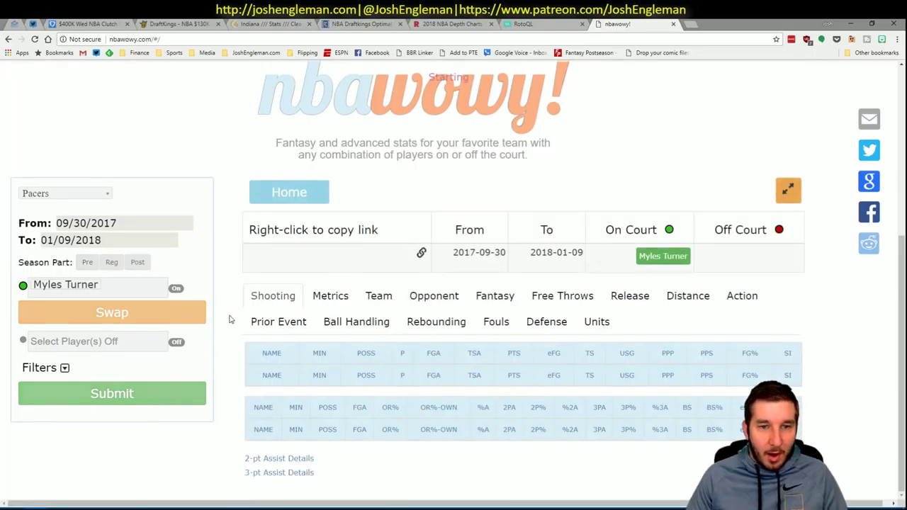
click(497, 296)
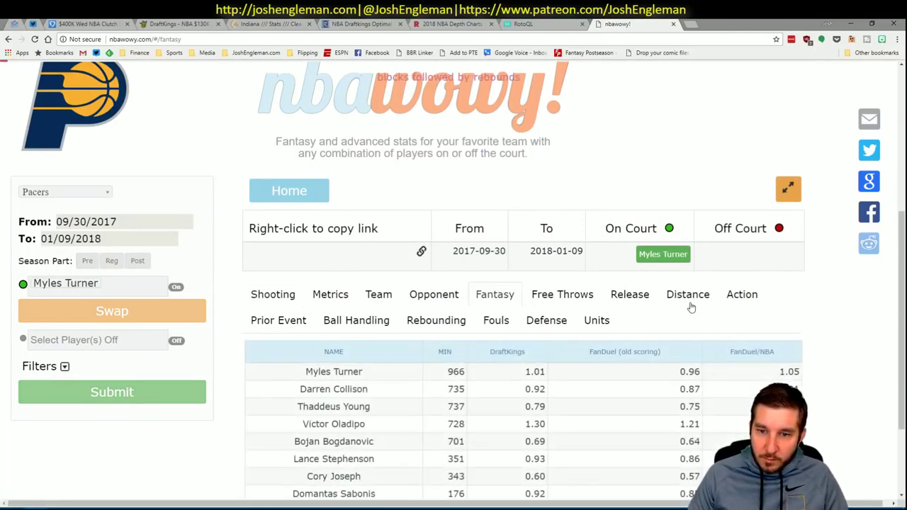
Copy all player rows of the Fantasy stats and paste them into the WITH table of the workbook's NBA WOWY sheet.
scroll(691, 307, down, 2)
drag(301, 438, 307, 248)
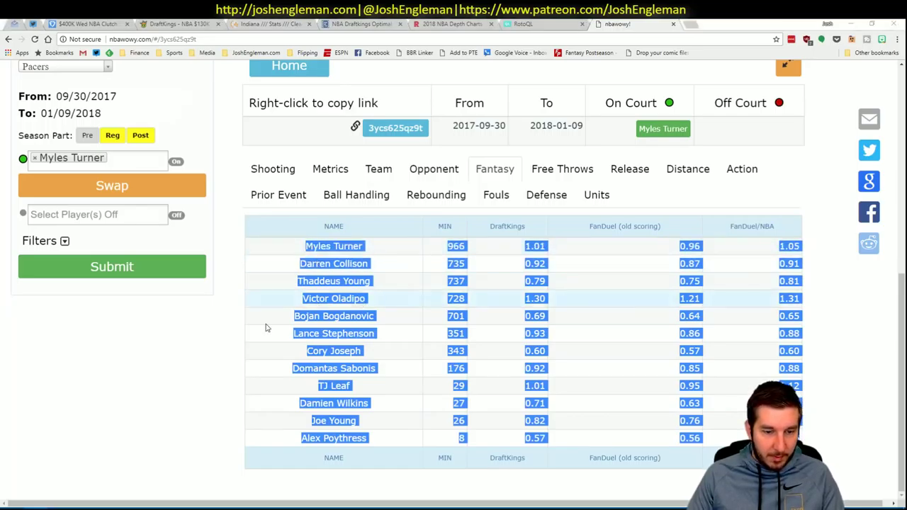
key(alt+Tab)
click(313, 490)
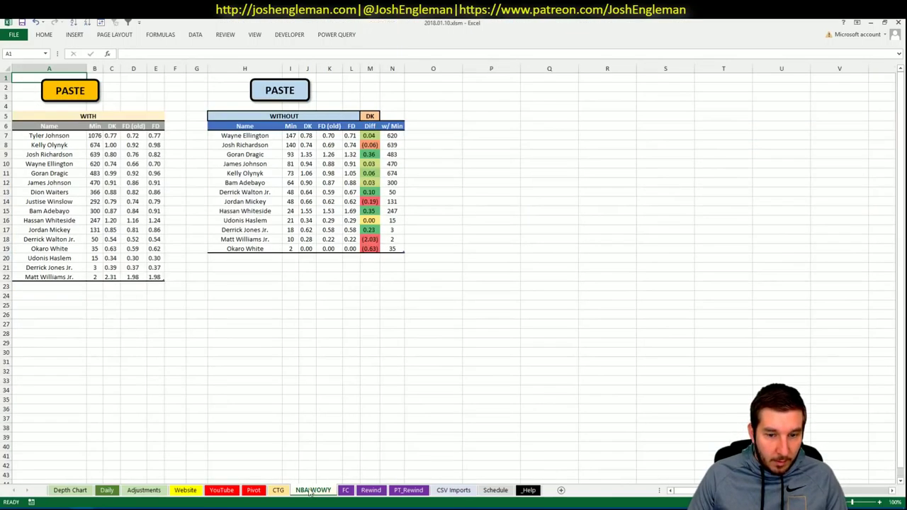
click(74, 92)
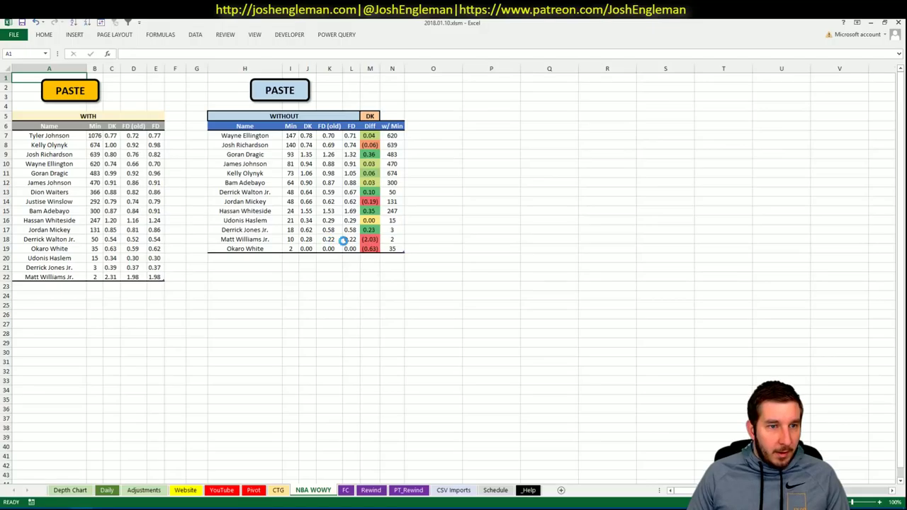
Switch back to the browser, swap Myles Turner to off court, and rerun the Pacers query.
key(alt+Tab)
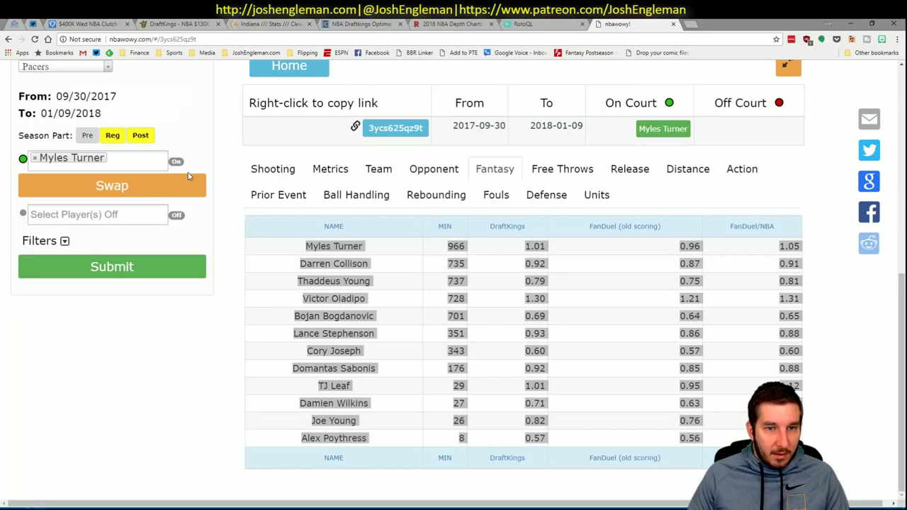
click(125, 187)
click(147, 270)
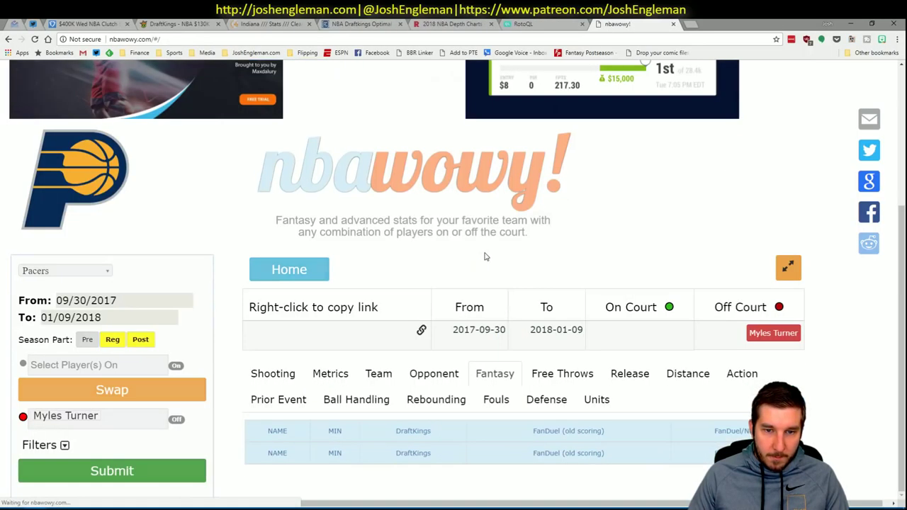
Copy all off-court Fantasy rows into the WITHOUT table of the workbook's NBA WOWY sheet and sort it by w/ Min, largest first.
scroll(567, 227, down, 3)
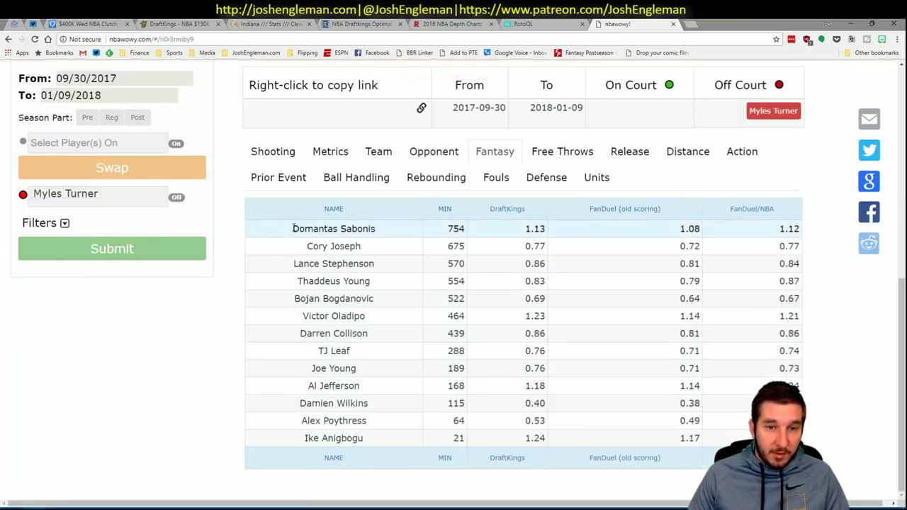
drag(293, 228, 787, 443)
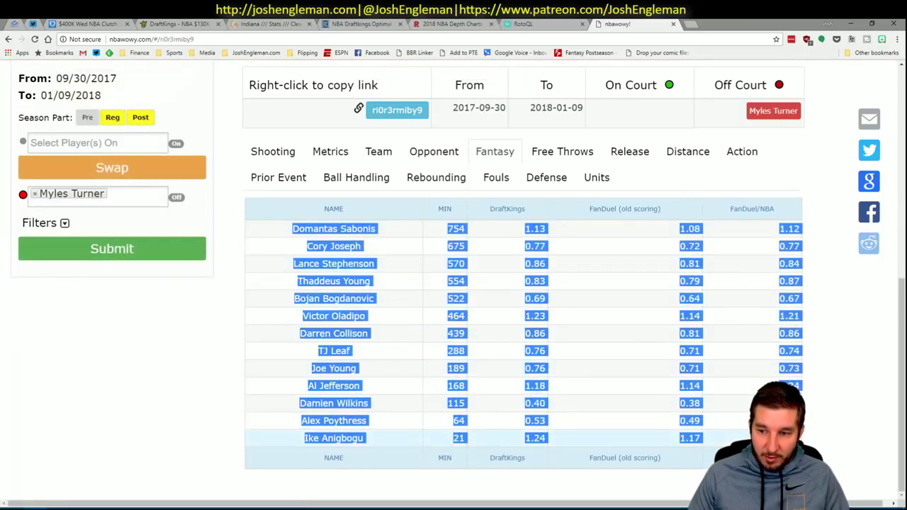
key(alt+Tab)
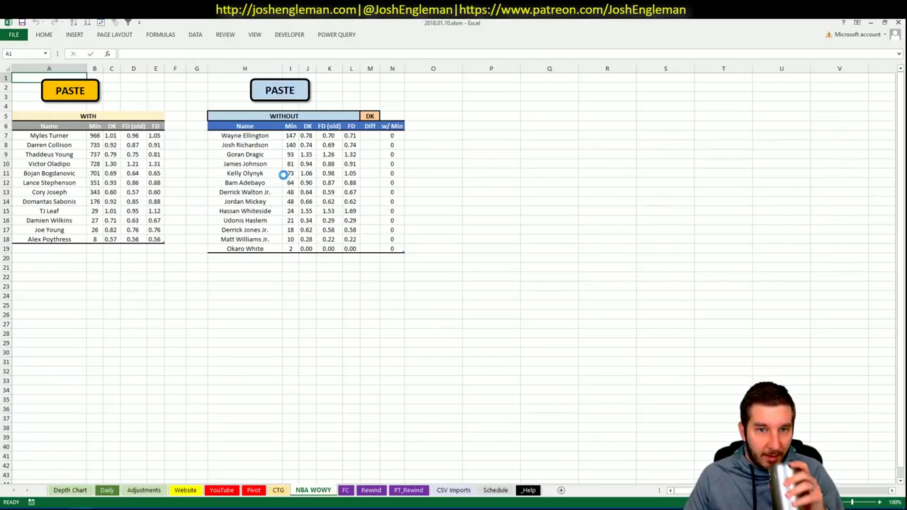
click(394, 145)
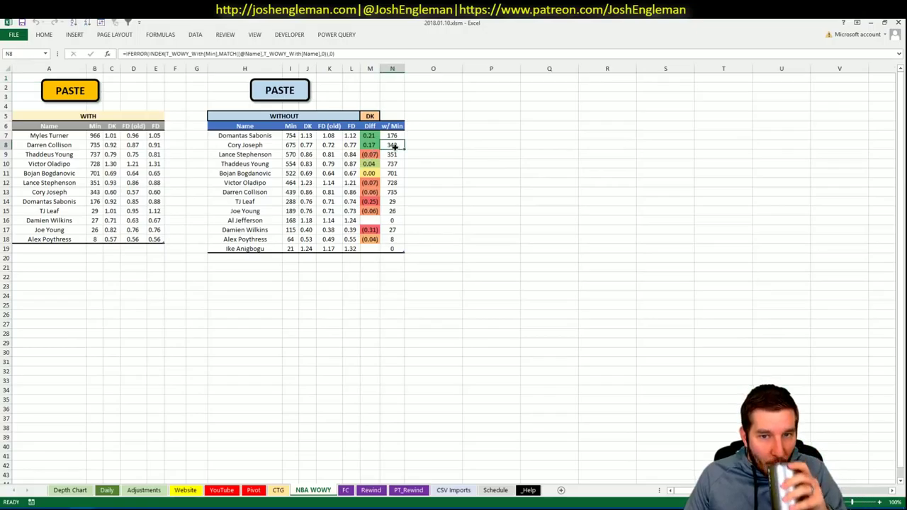
click(85, 23)
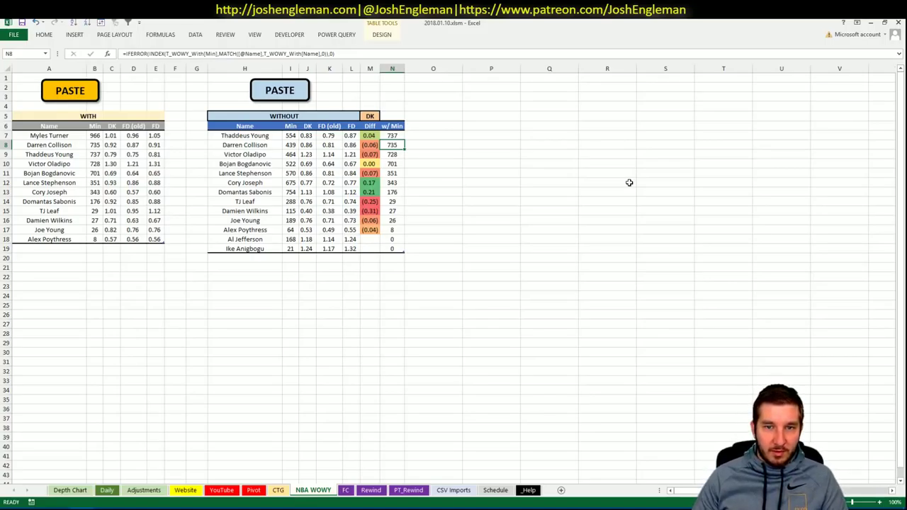
On the YouTube sheet, give Victor Oladipo site DK and tier 3 in the shortlist.
click(233, 495)
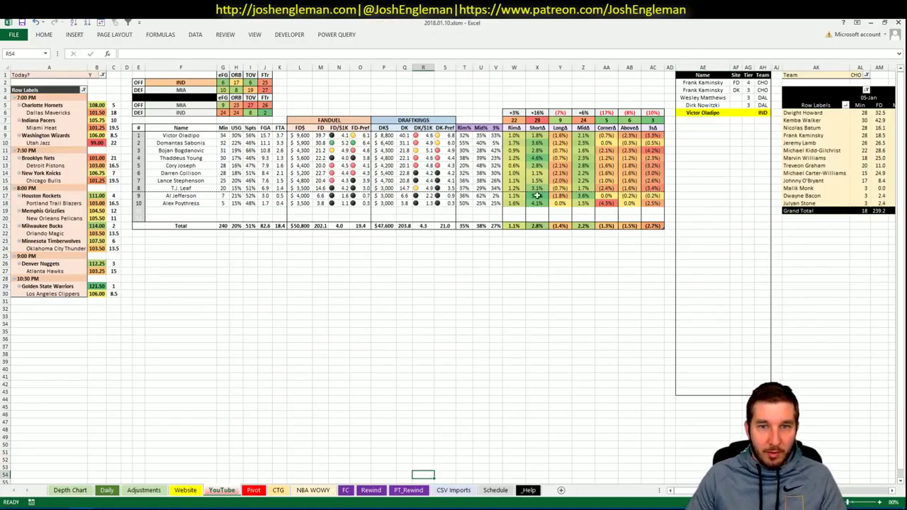
click(734, 113)
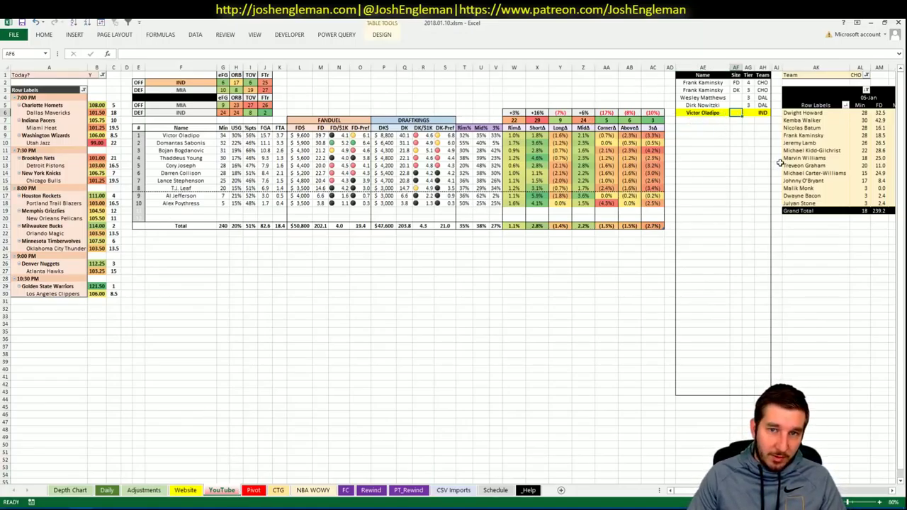
text(DK)
key(ctrl+Return)
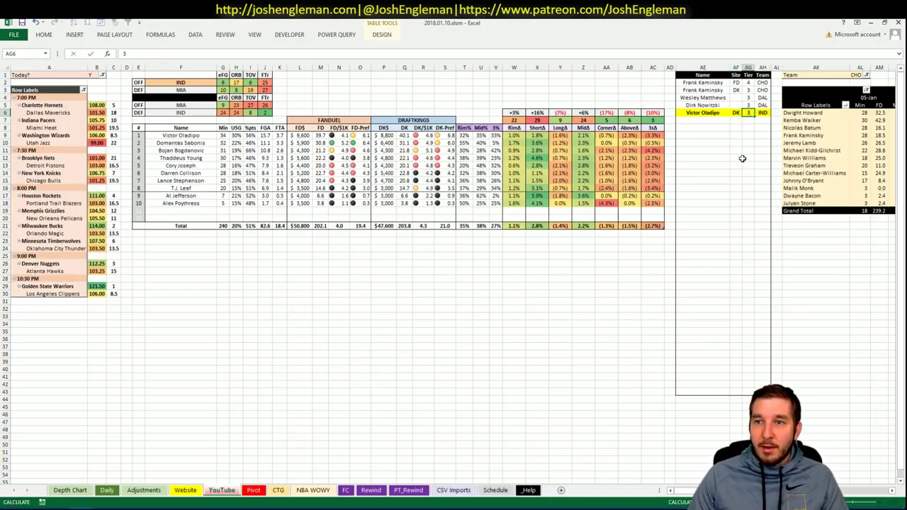
Add Domantas Sabonis to the shortlist below Victor Oladipo.
click(718, 118)
text(Domanas)
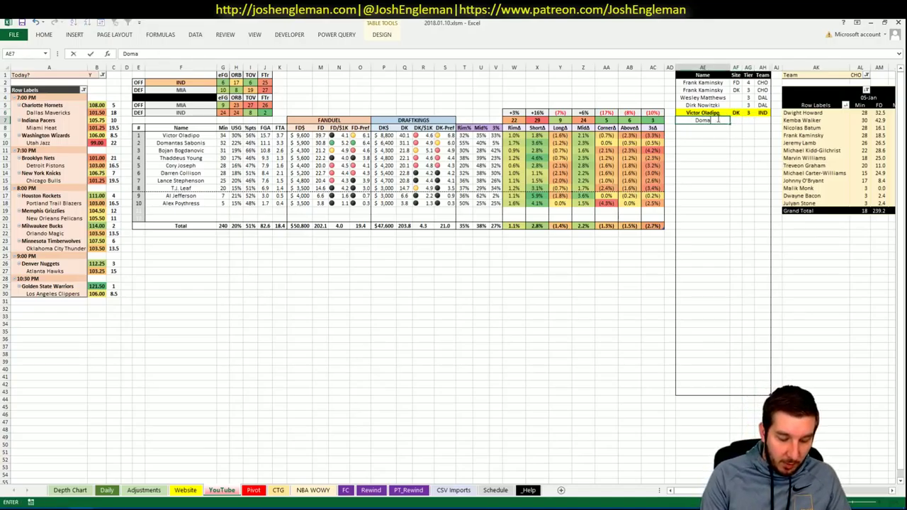
key(BackSpace)
key(BackSpace)
text(tas)
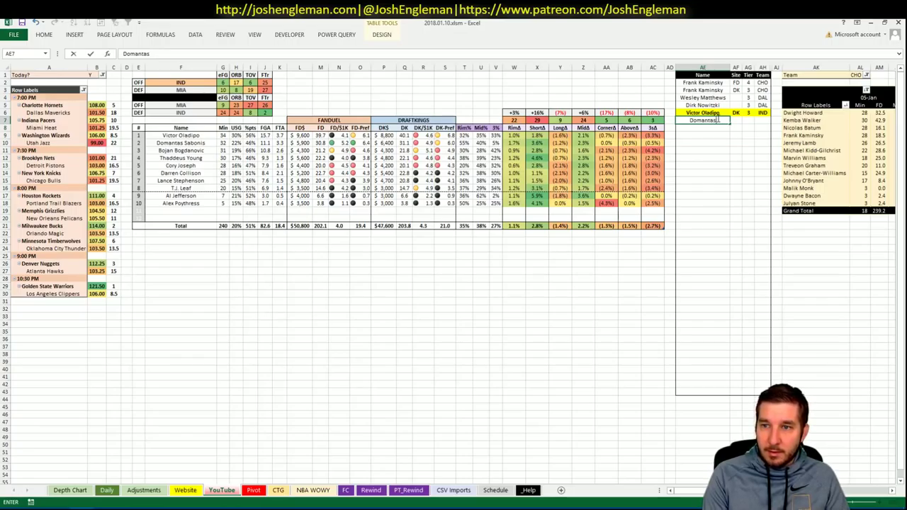
text( Sabonis)
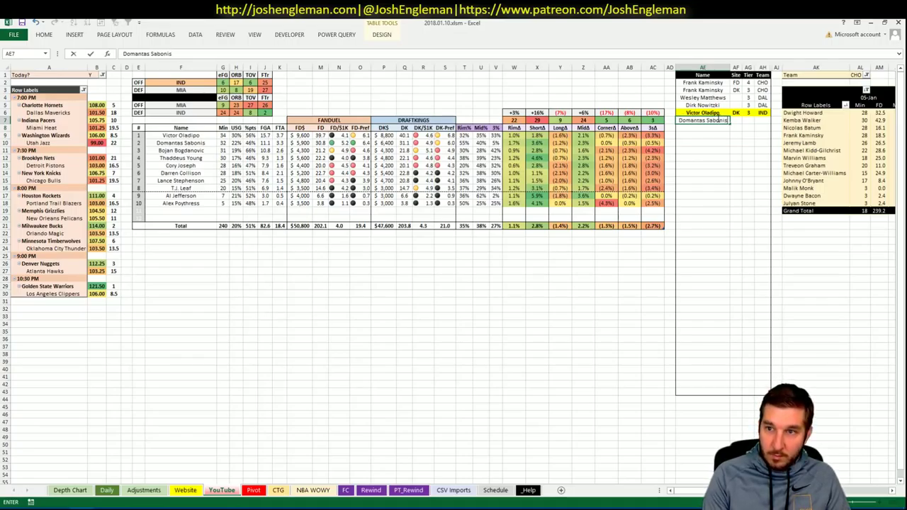
key(Tab)
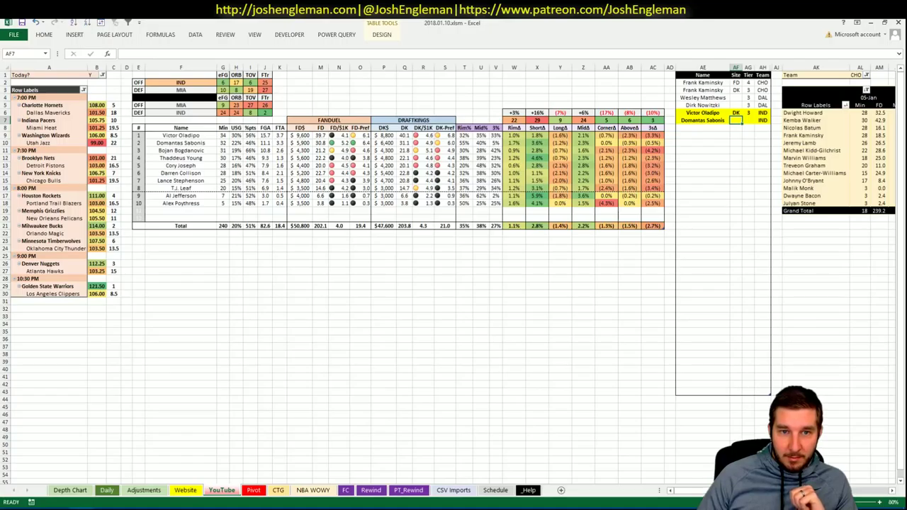
Filter the recent-games pivot table to team IND and review the players' minutes and FD points.
scroll(482, 158, right, 6)
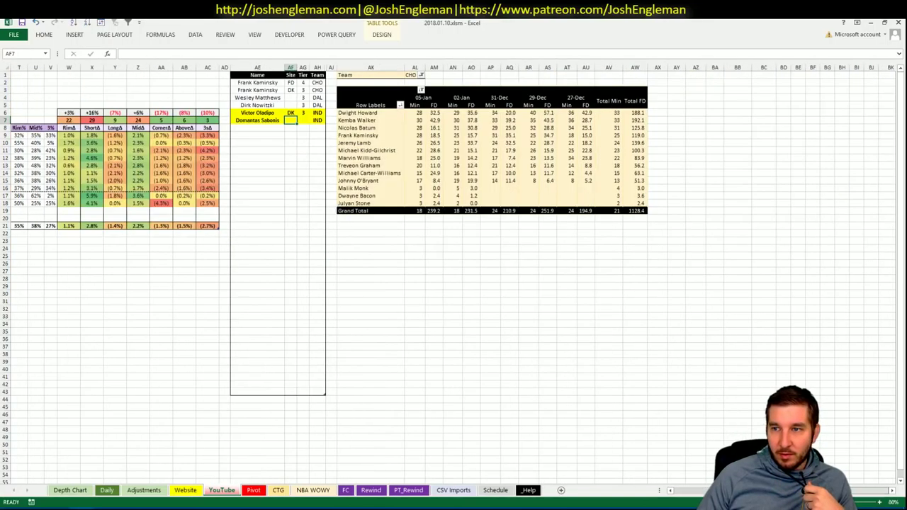
click(409, 74)
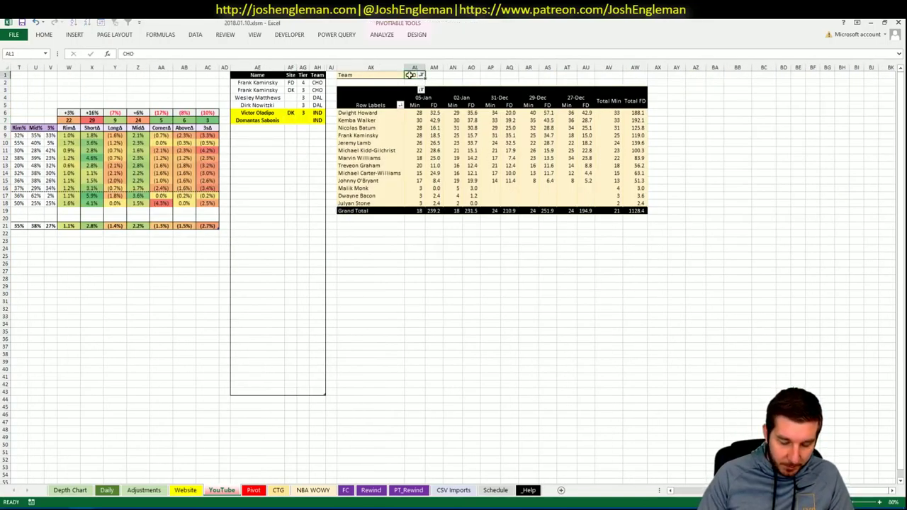
text(IND)
key(Return)
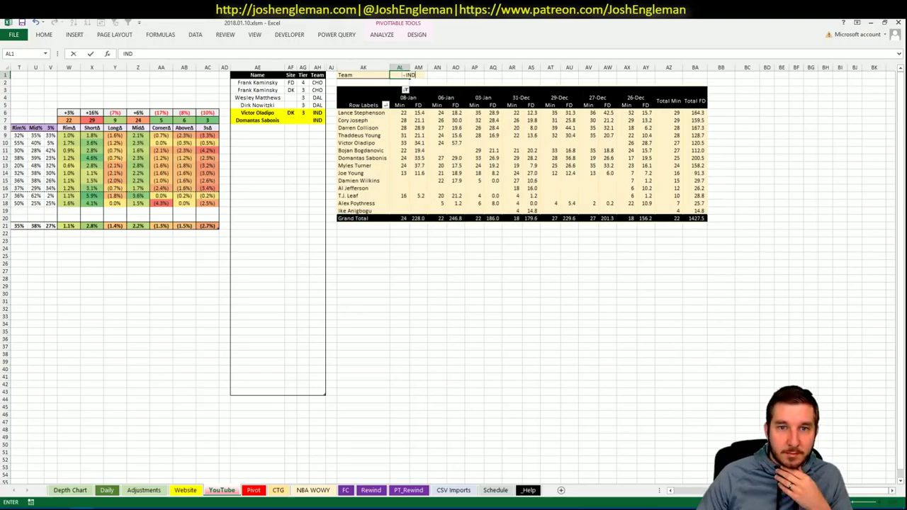
key(Return)
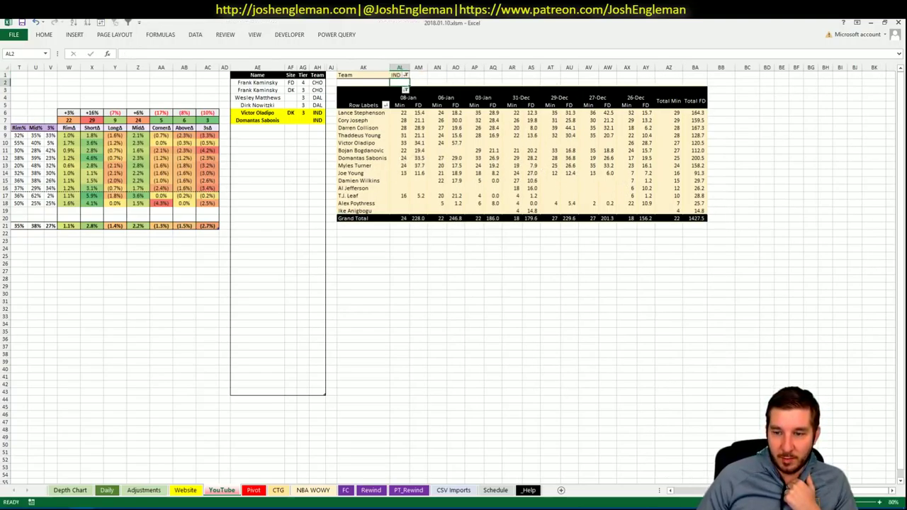
drag(723, 490, 677, 489)
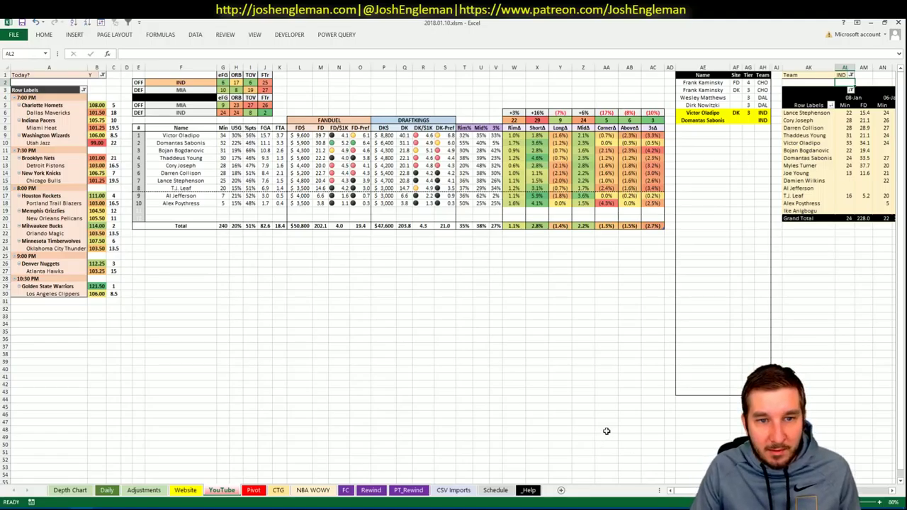
Give Domantas Sabonis site FD and tier 1 in the shortlist.
click(737, 120)
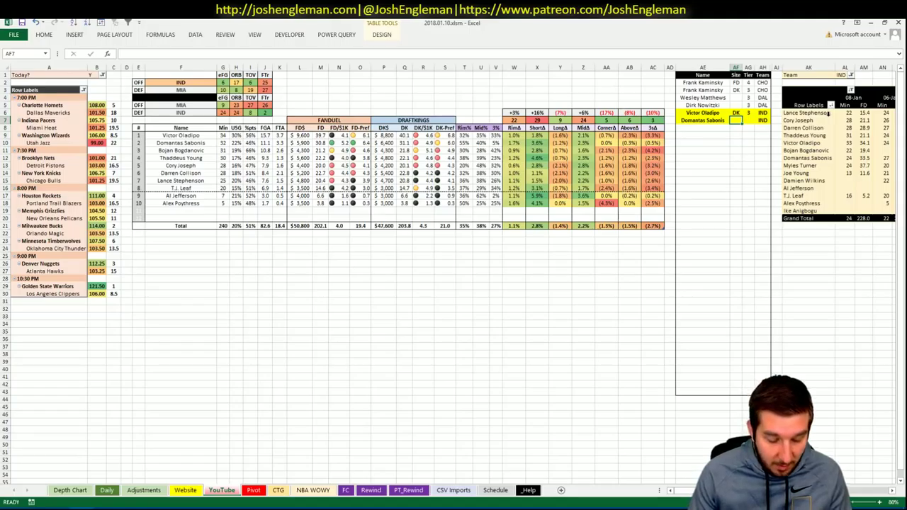
text(FD)
key(Tab)
text(1)
key(Return)
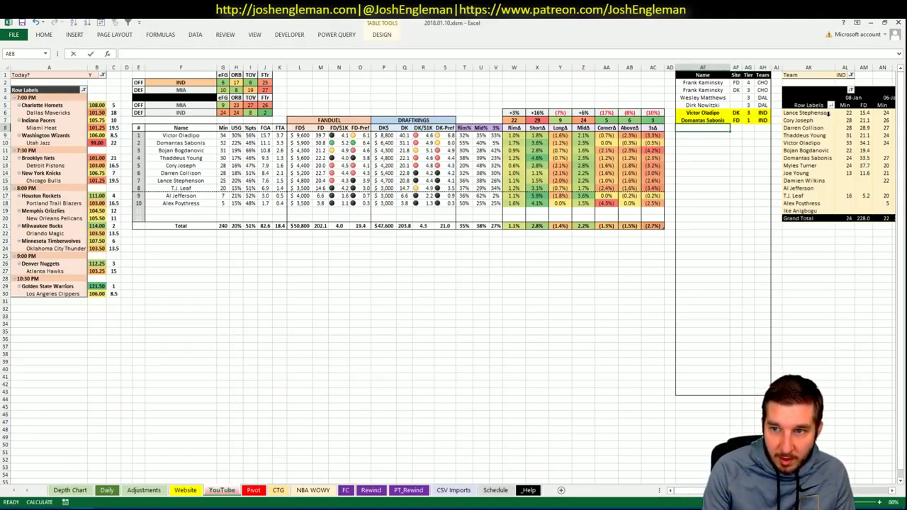
Duplicate the Domantas Sabonis entry in the next shortlist row with site DK and tier 2.
key(ctrl+d)
key(Tab)
text(DK)
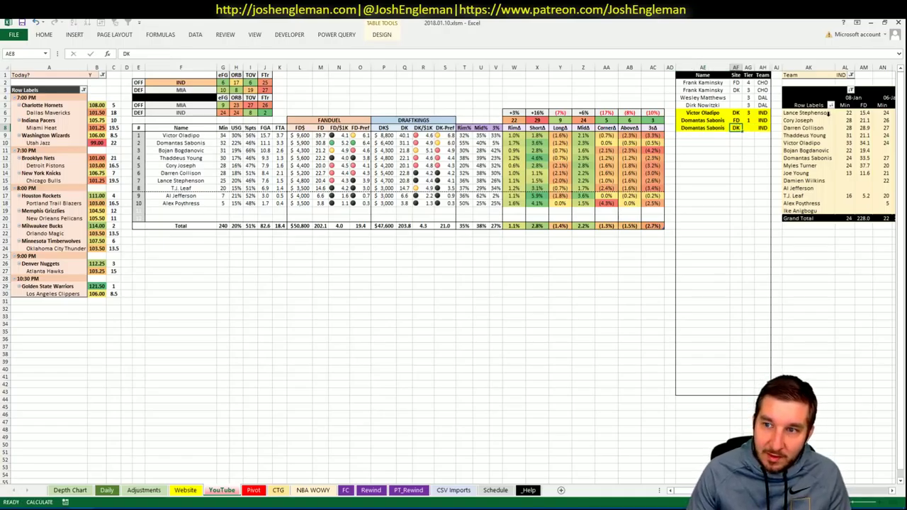
key(Tab)
text(2)
key(Return)
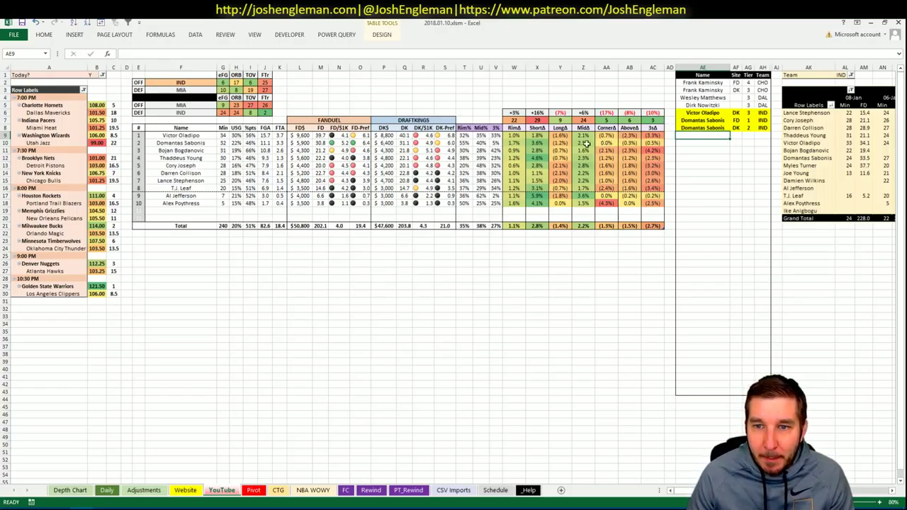
Add Bojan Bogdanovic to the shortlist with tier 3 and a blank site.
text(Bojan)
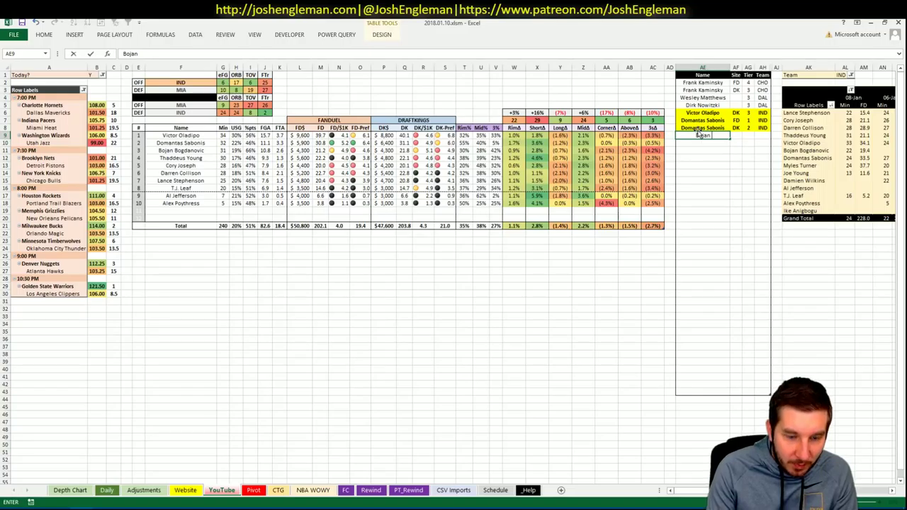
text( Bogdano)
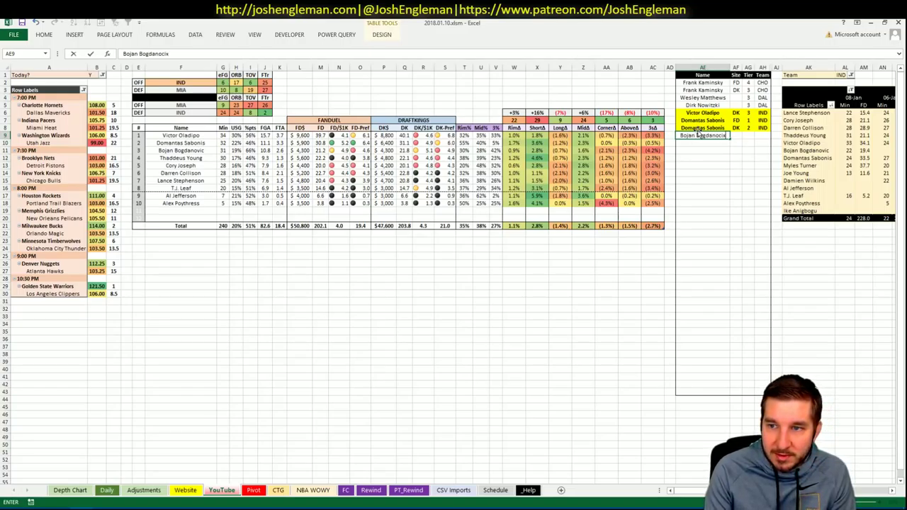
text(vic)
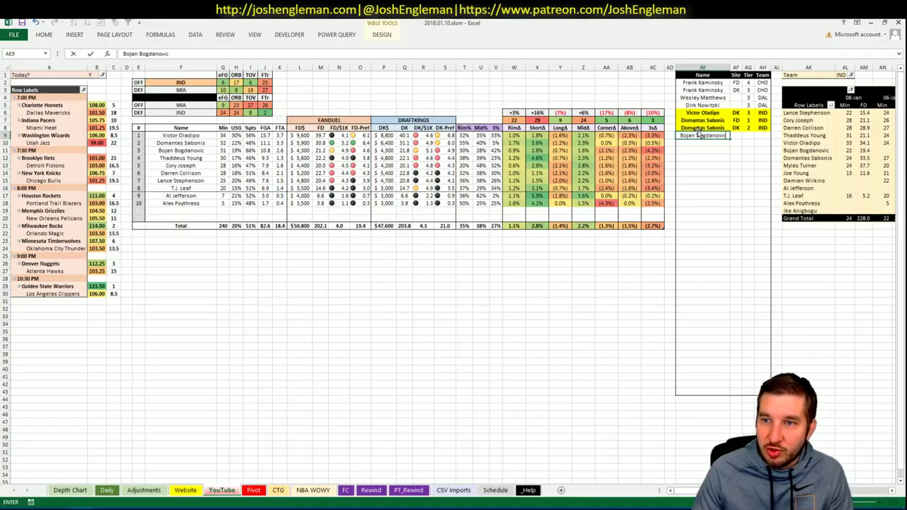
key(Tab)
click(751, 136)
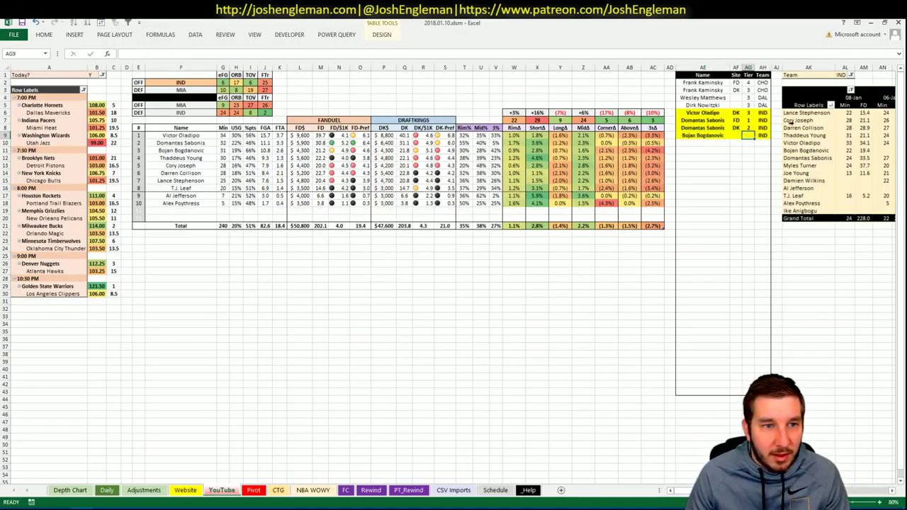
click(748, 143)
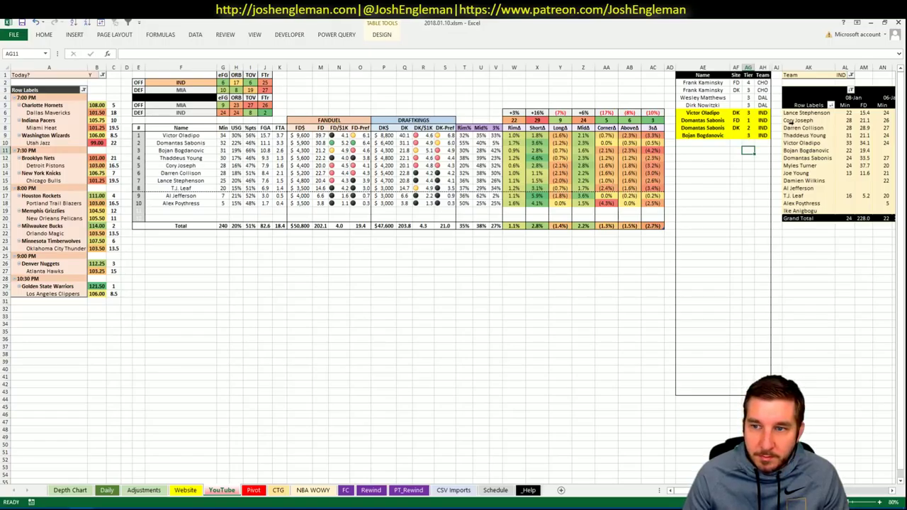
key(Left)
key(Left)
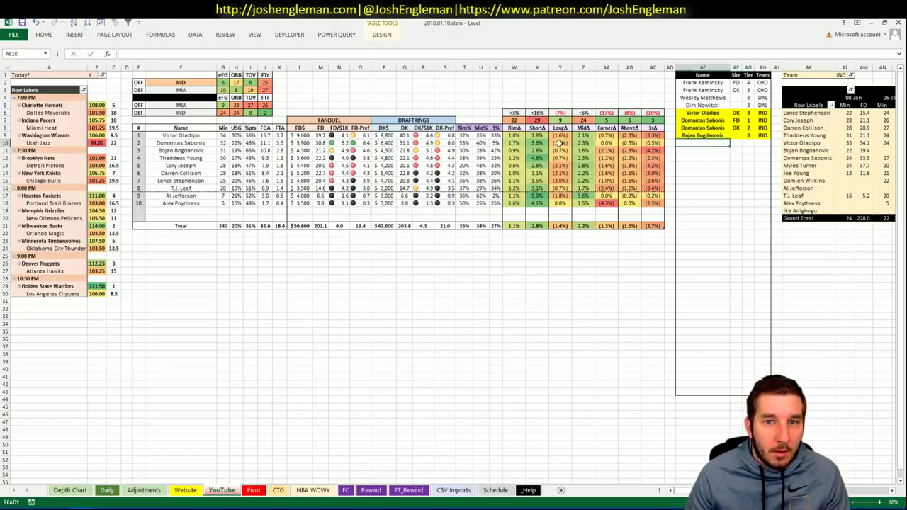
Try to sort the shortlist by Team and Name from A to Z and by Tier from smallest to largest.
click(736, 165)
click(83, 24)
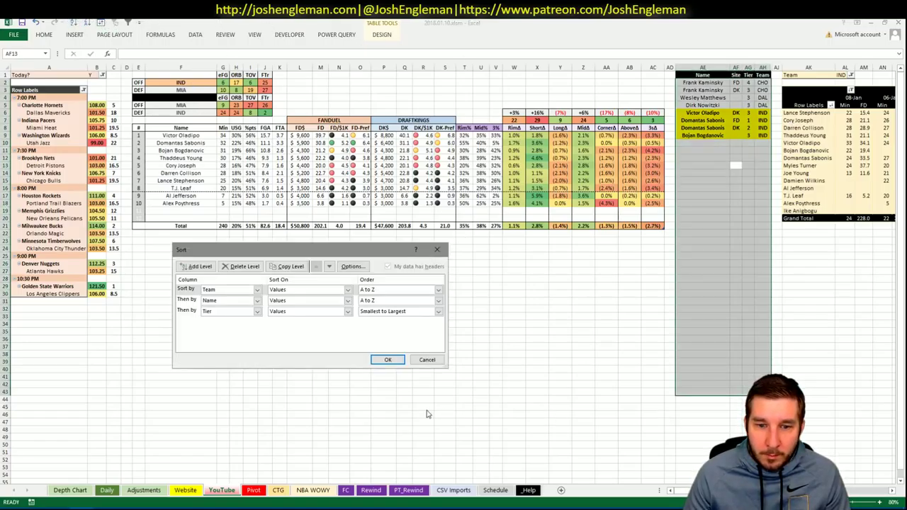
click(387, 363)
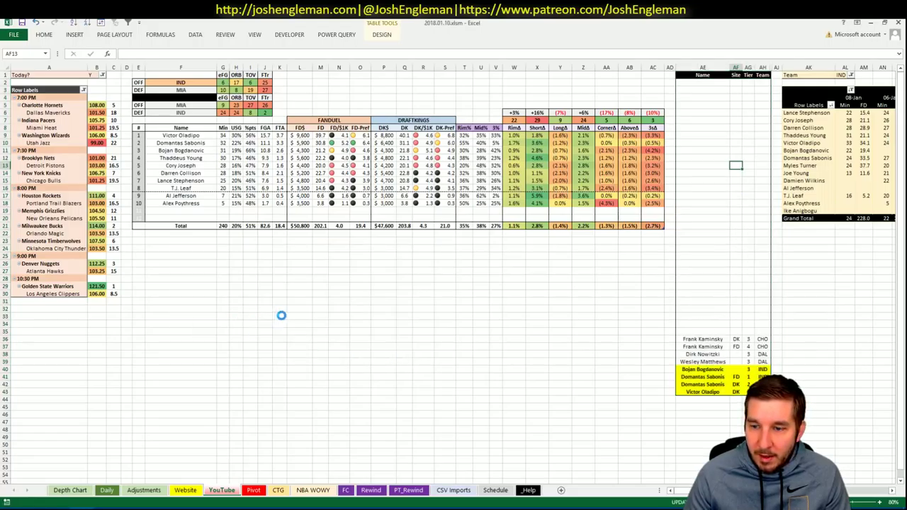
Set the offensive team of the matchup view to MIA.
click(152, 82)
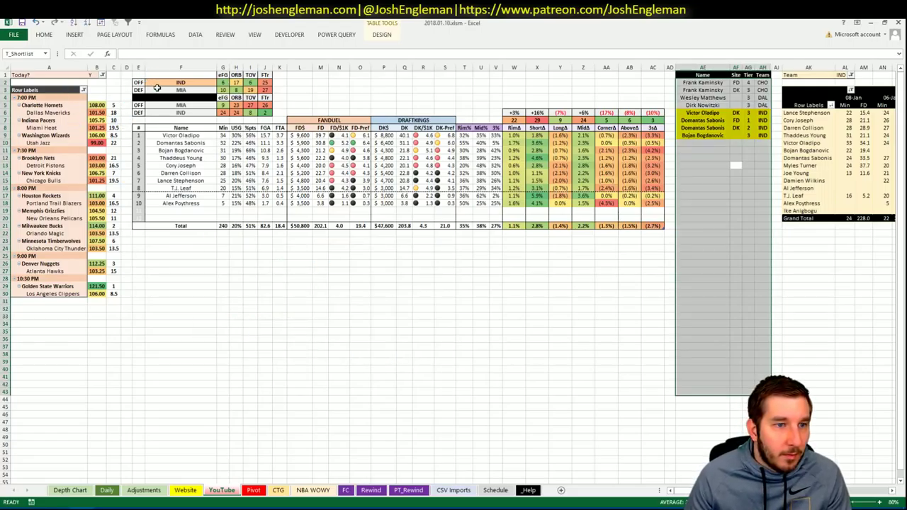
text(MIA)
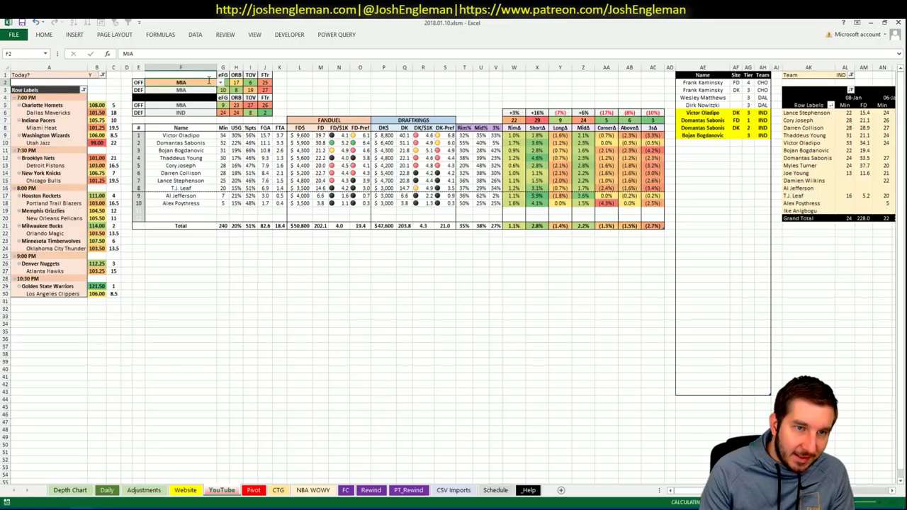
key(Return)
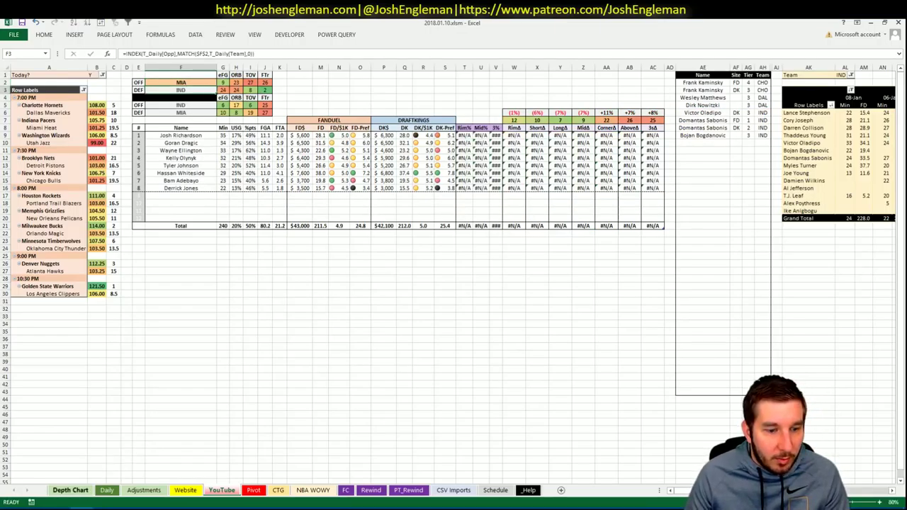
Switch to the browser and open the Miami Heat player stats on Cleaning the Glass.
key(alt+Tab)
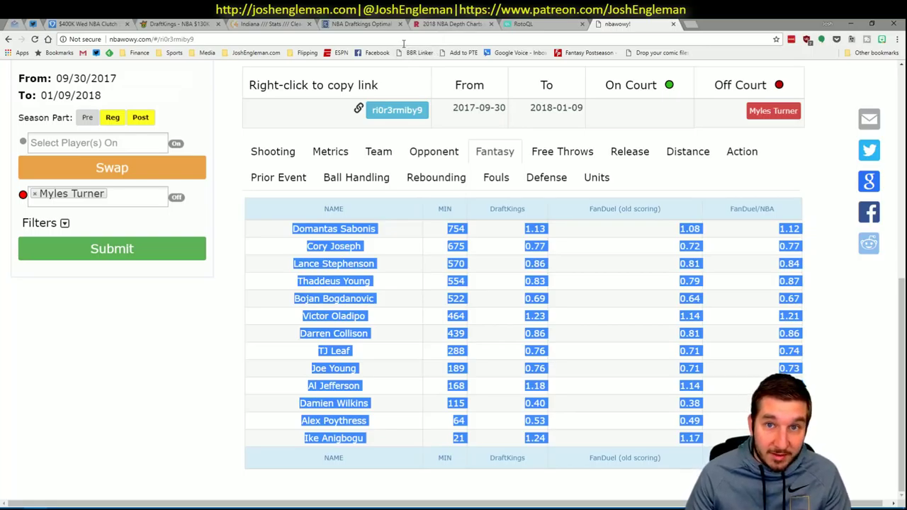
click(270, 23)
text(mia)
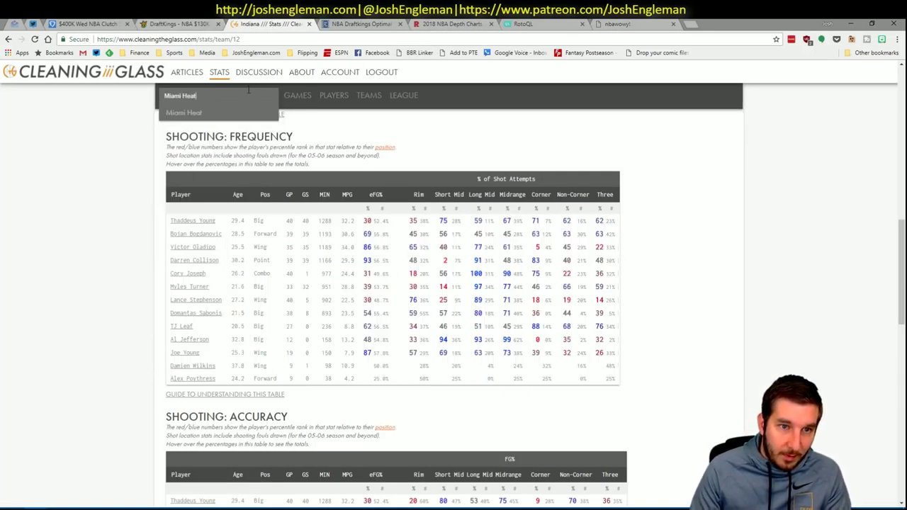
key(Return)
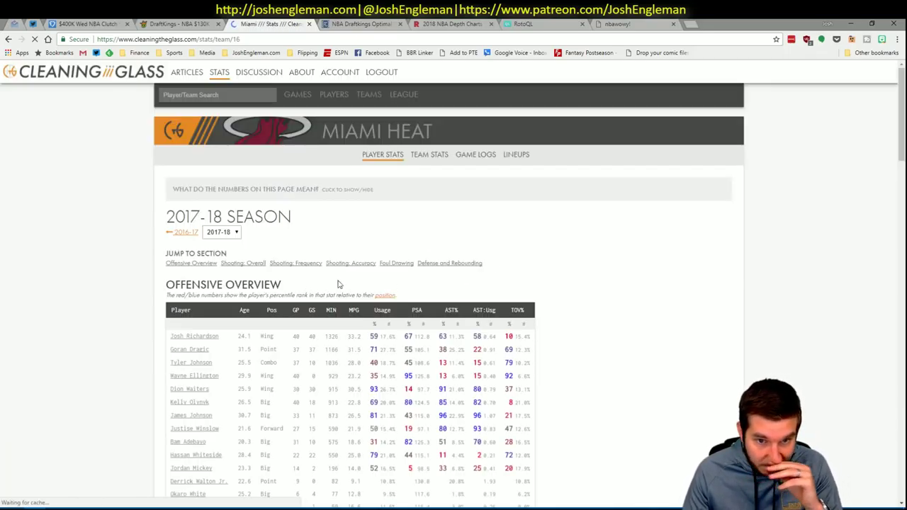
Select all Miami Heat player rows of the Shooting: Frequency table for copying.
scroll(310, 267, down, 3)
scroll(310, 266, down, 7)
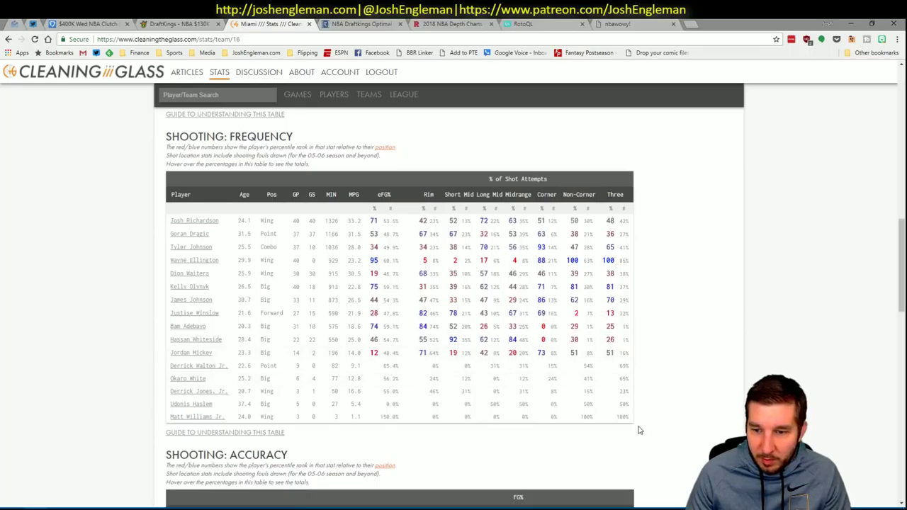
drag(640, 425, 177, 222)
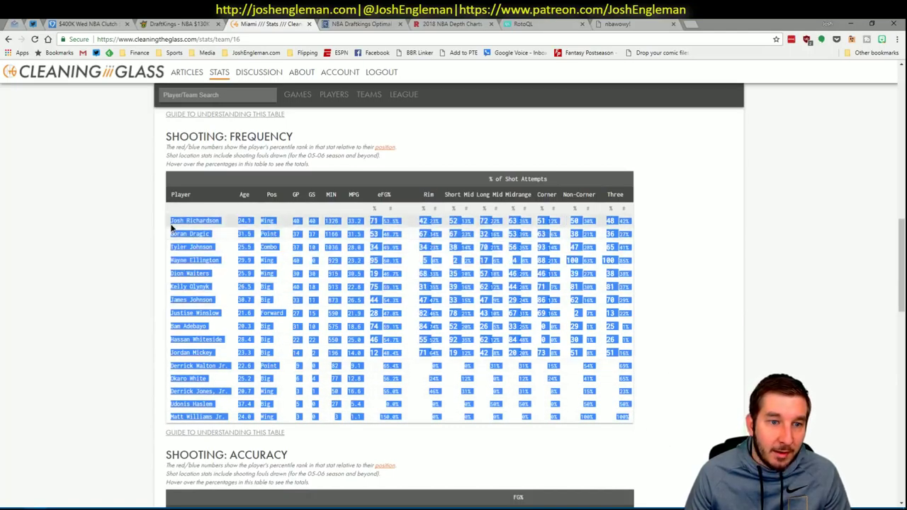
Switch to the Excel workbook, import the Heat shooting frequencies with the CTG sheet's refresh macro, and return to the YouTube sheet.
key(alt+Tab)
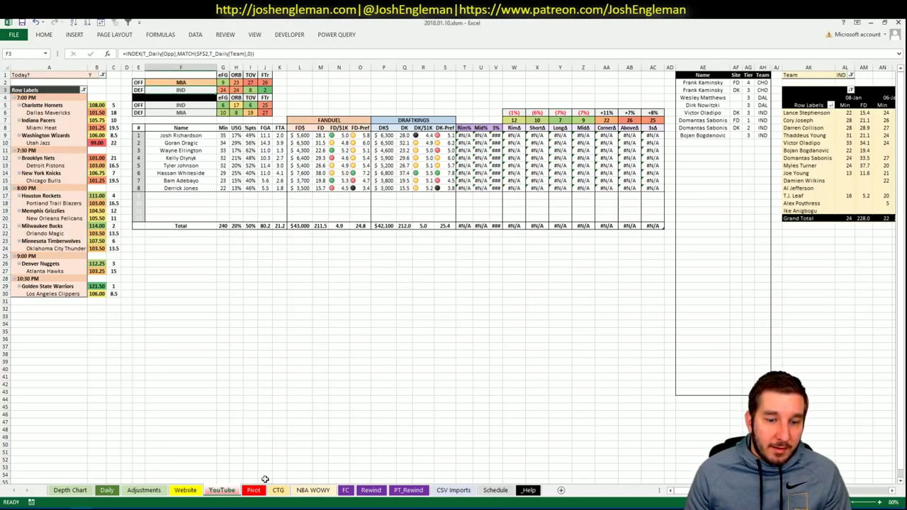
click(278, 490)
click(578, 101)
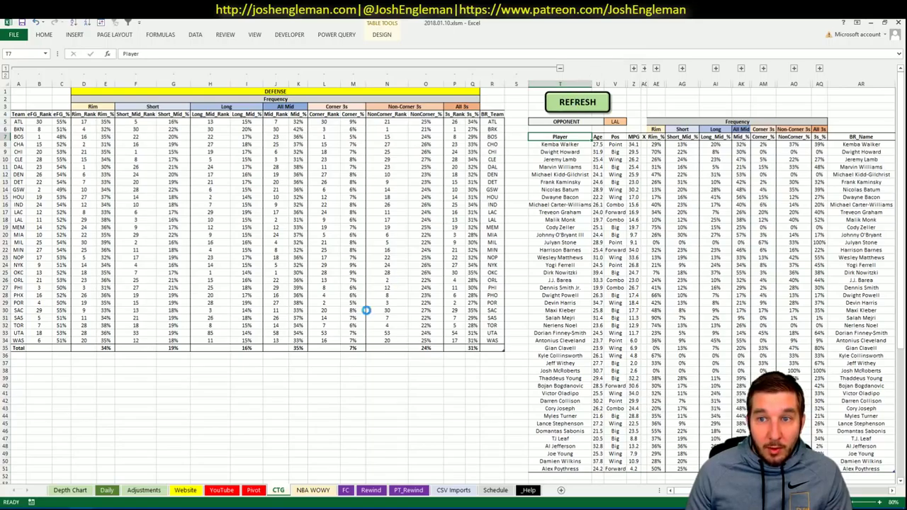
click(222, 490)
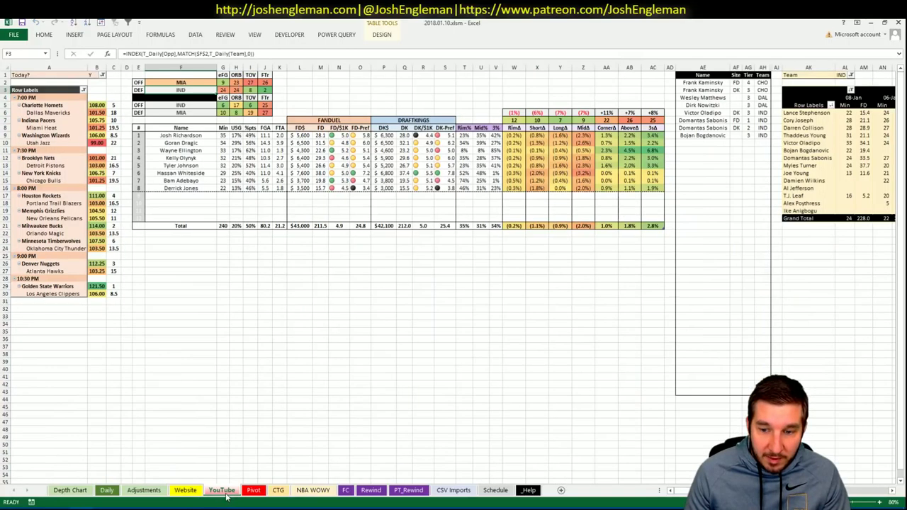
click(339, 271)
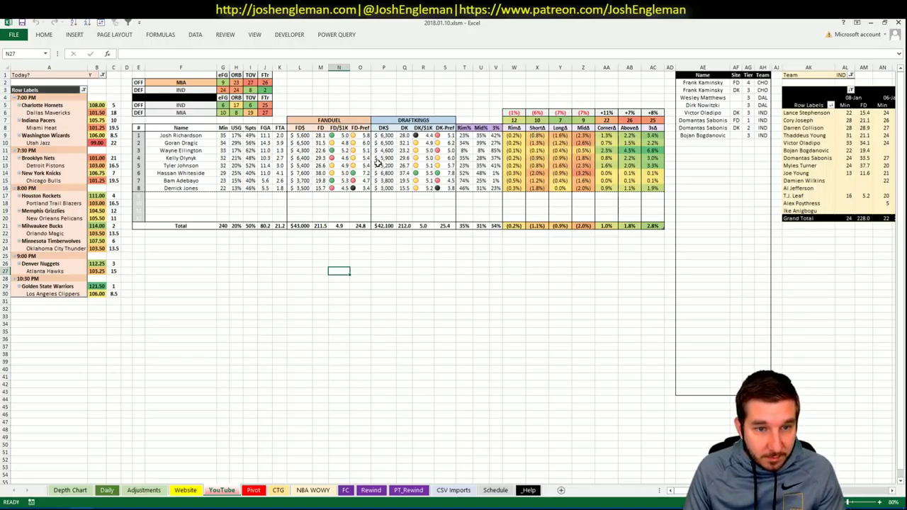
Add Wayne Ellington to the shortlist with tier 2 and a blank site.
click(715, 144)
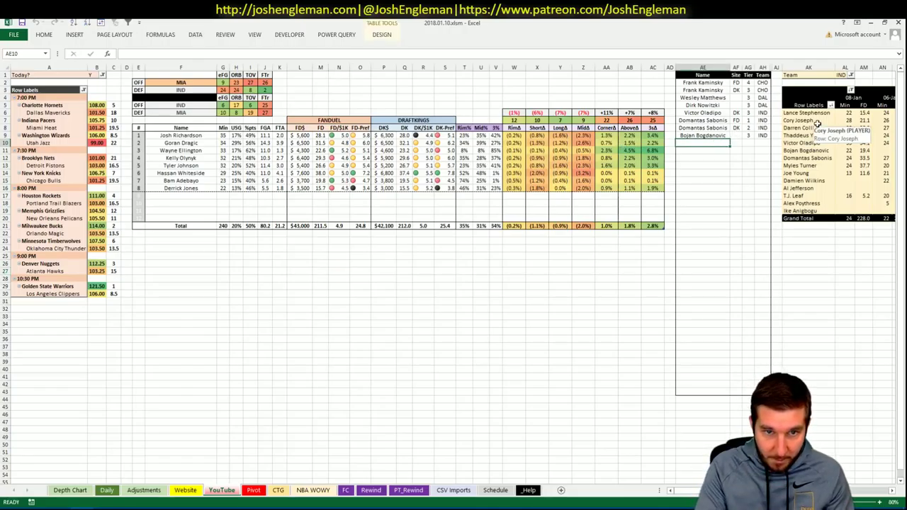
text(Wa)
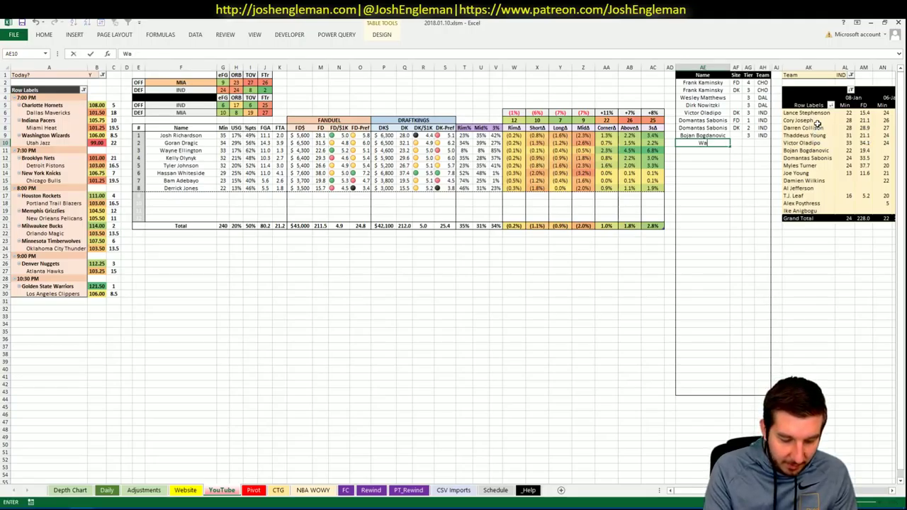
text(yne Ellington)
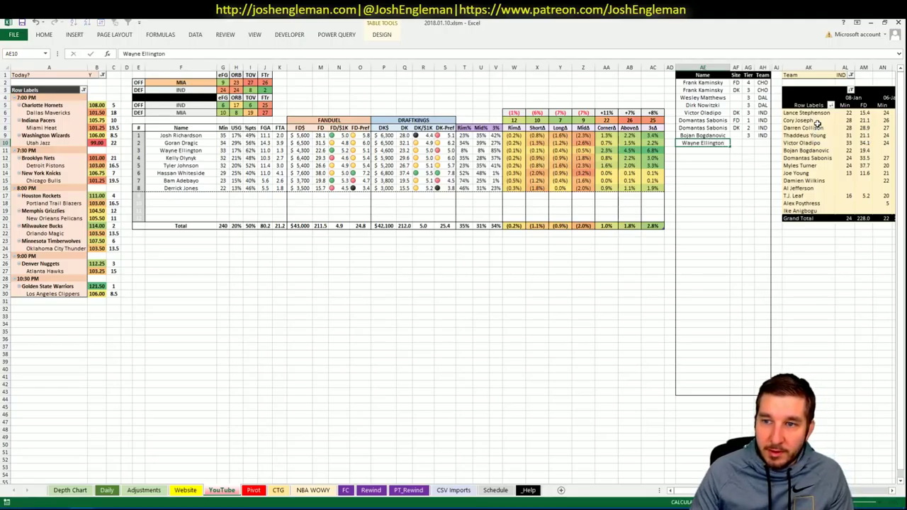
key(Tab)
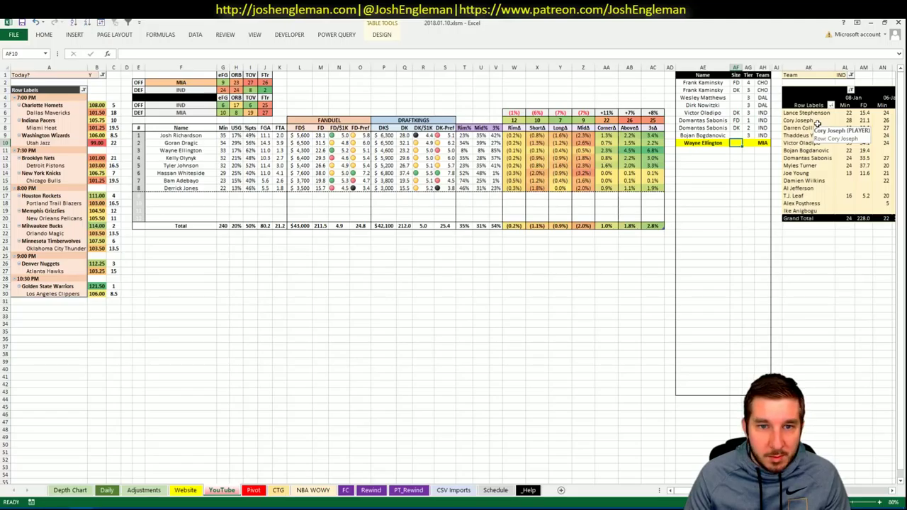
key(Tab)
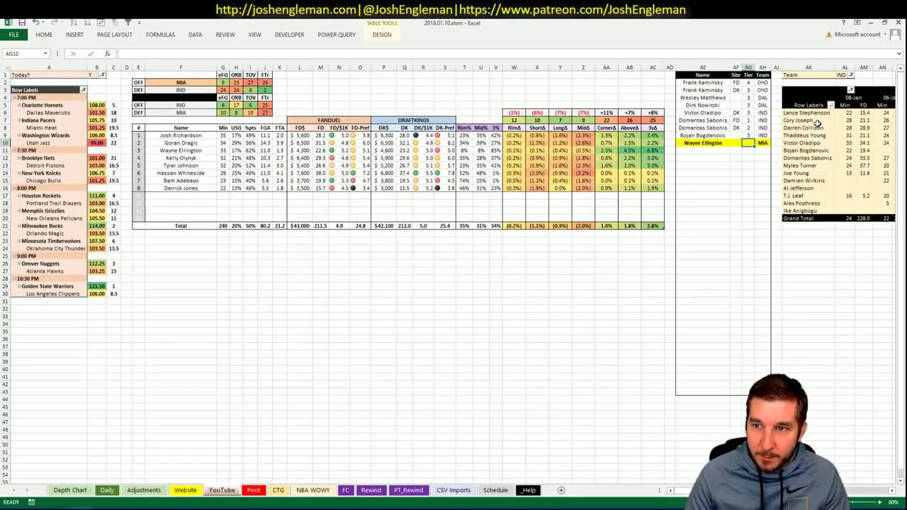
text(2)
key(Return)
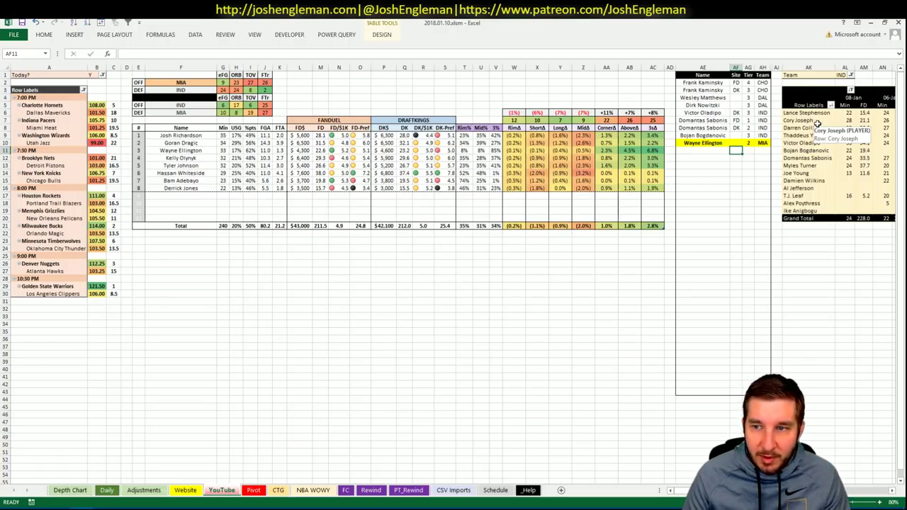
key(Left)
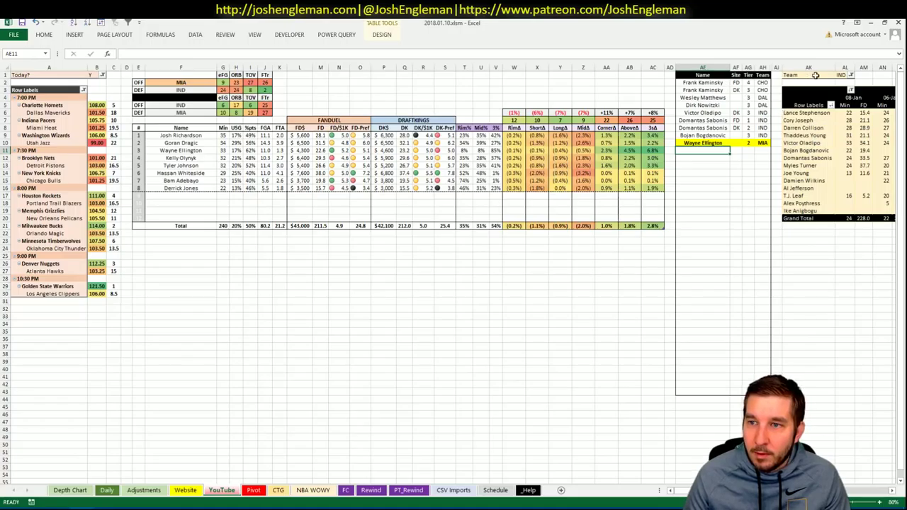
Filter the recent games pivot table to team MIA.
click(844, 75)
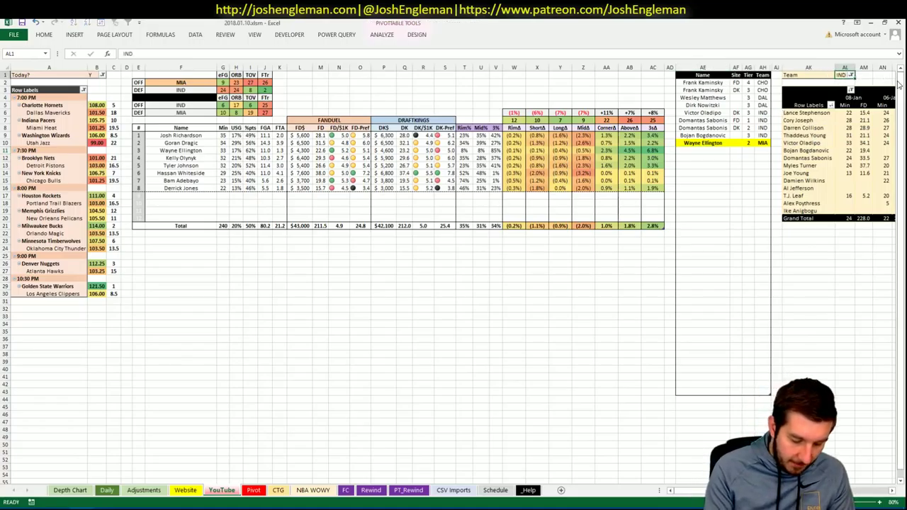
text(MIA)
key(Return)
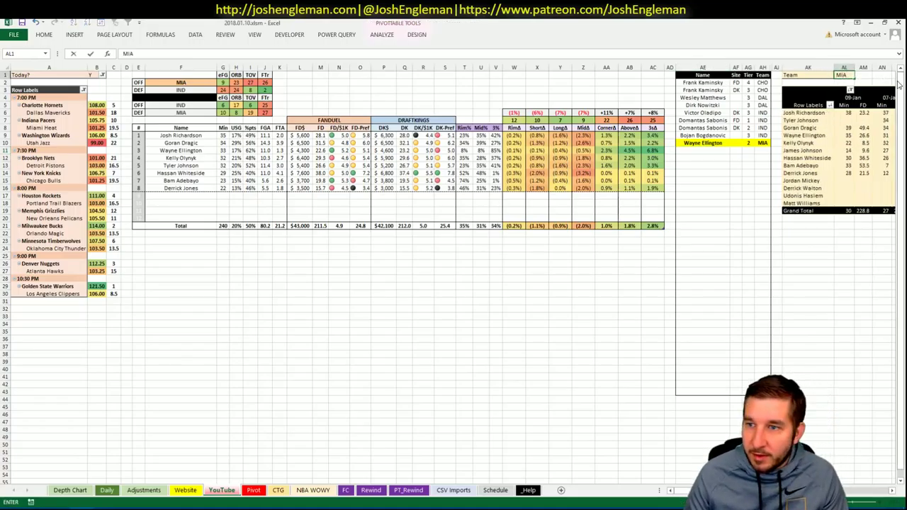
key(Return)
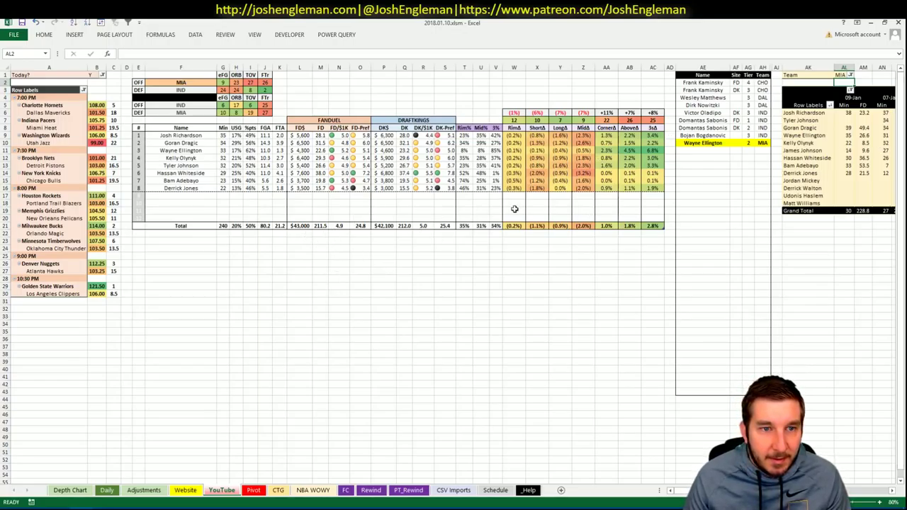
Add Josh Richardson to the shortlist with site FD and tier 2.
click(702, 149)
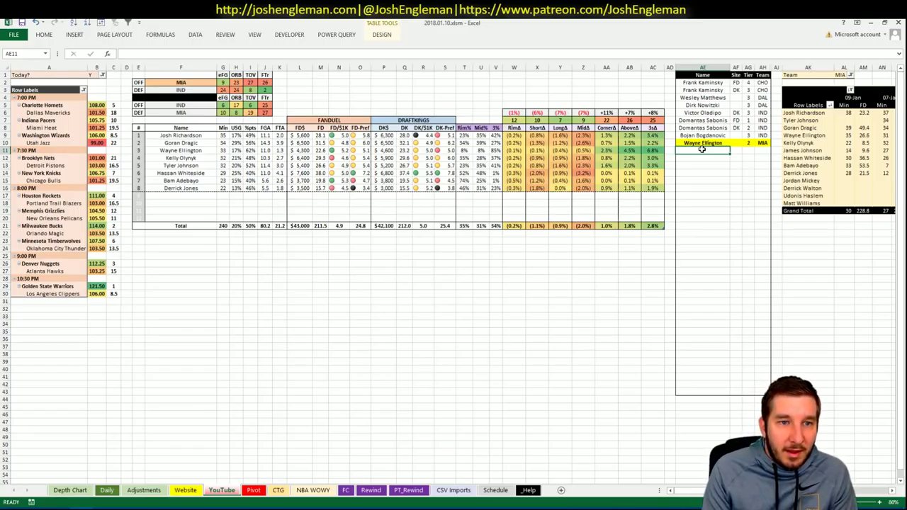
text(Jos)
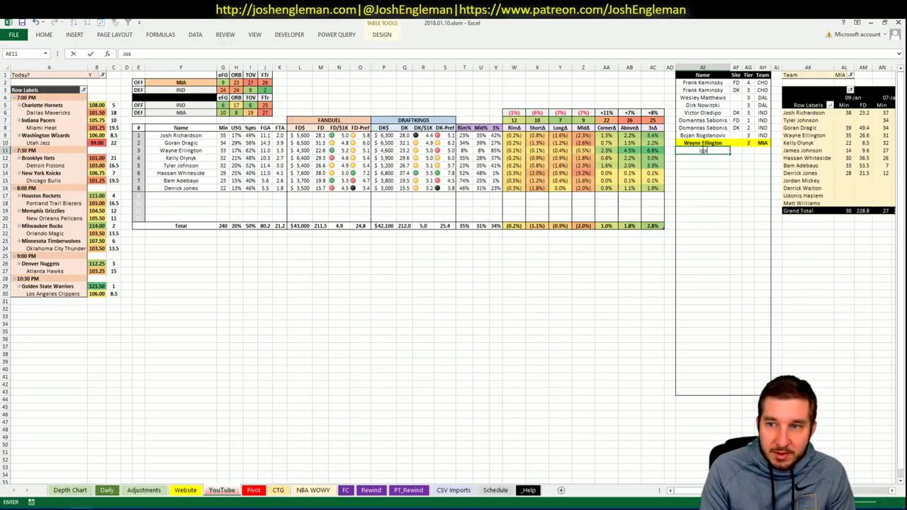
text(h Richardson)
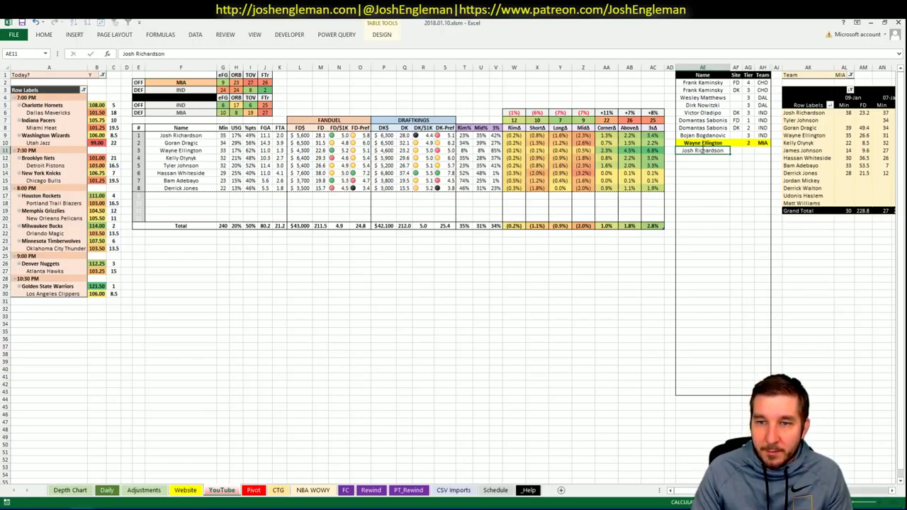
key(Tab)
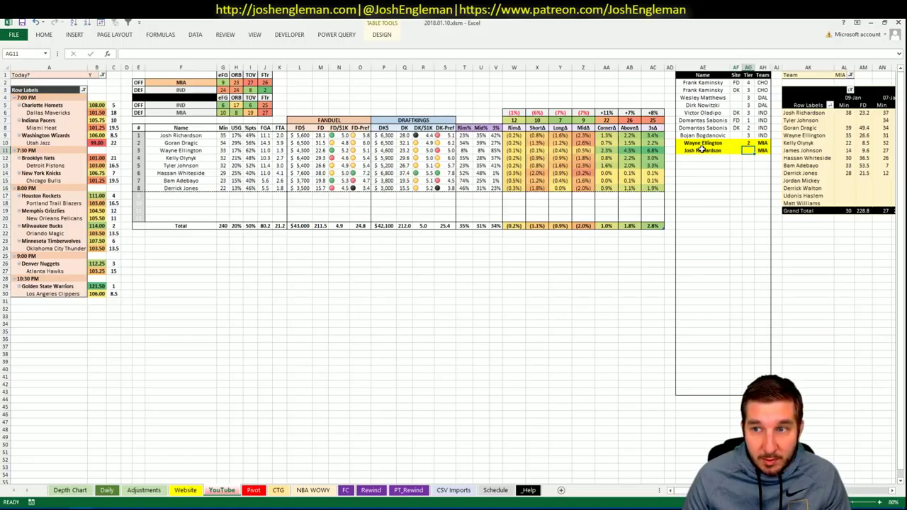
text(FD)
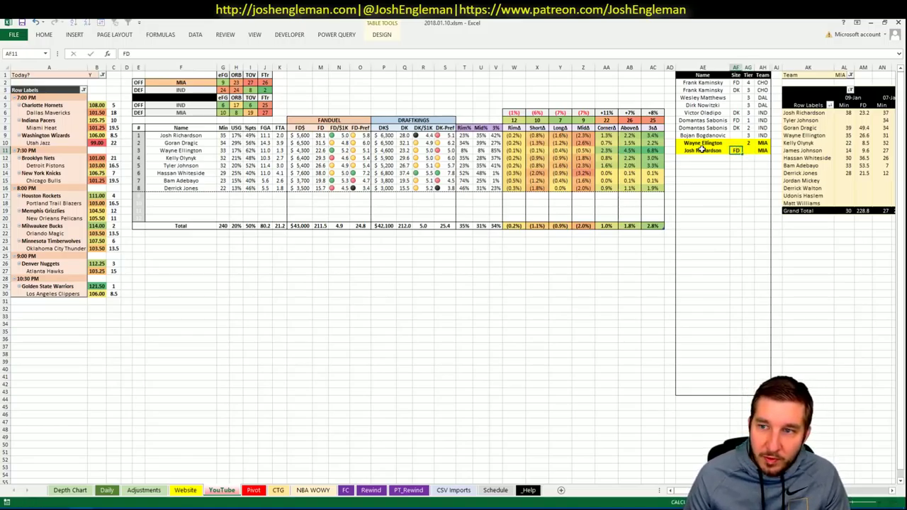
key(Tab)
key(Return)
Add a second Josh Richardson entry to the shortlist with site DK and tier 4.
text(Josh )
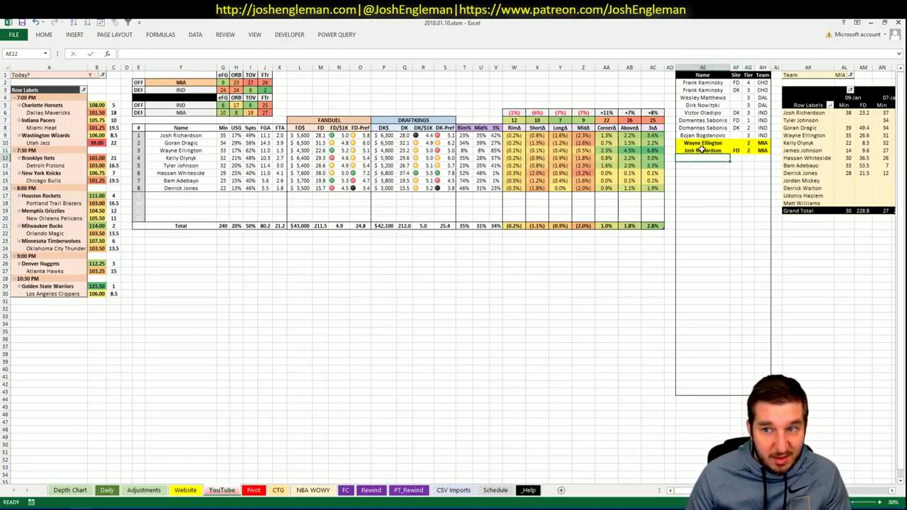
text(Richardson)
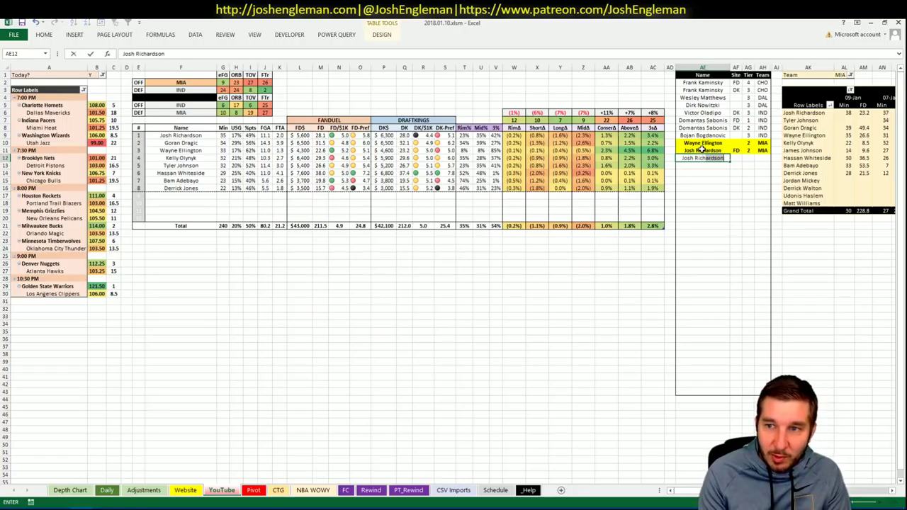
key(ctrl+Return)
key(Tab)
text(DK)
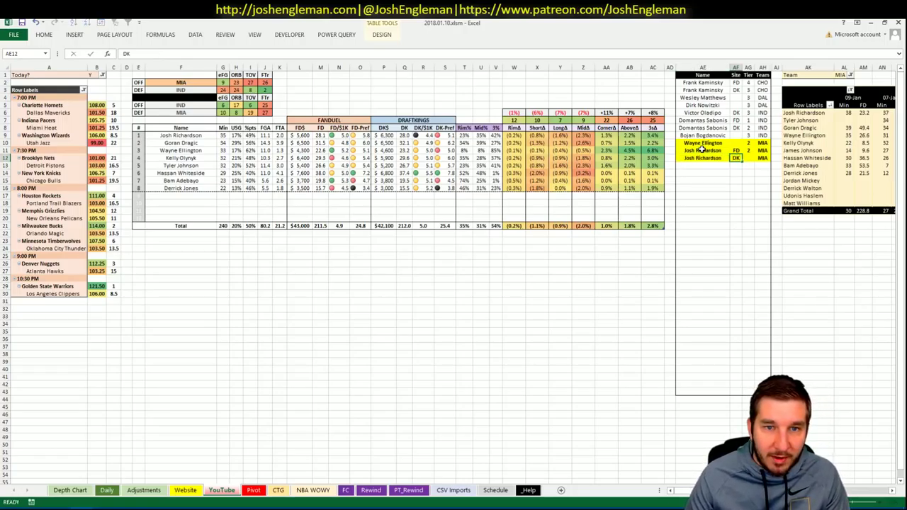
key(Tab)
text(4)
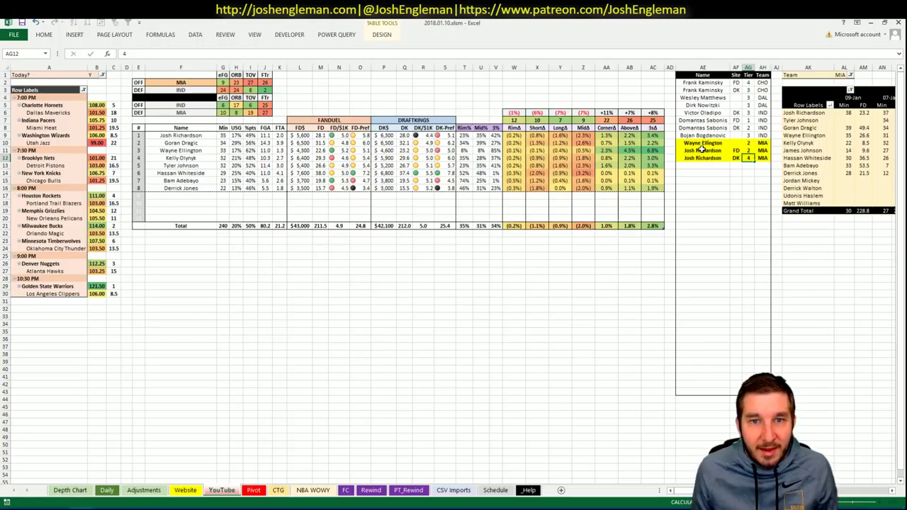
key(Return)
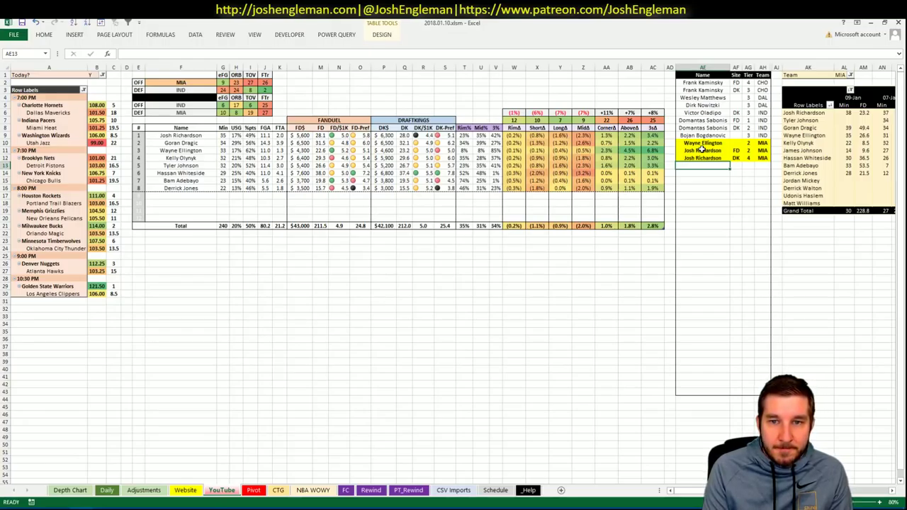
Add Goran Dragic to the shortlist with tier 3 and a blank site.
text(Gora)
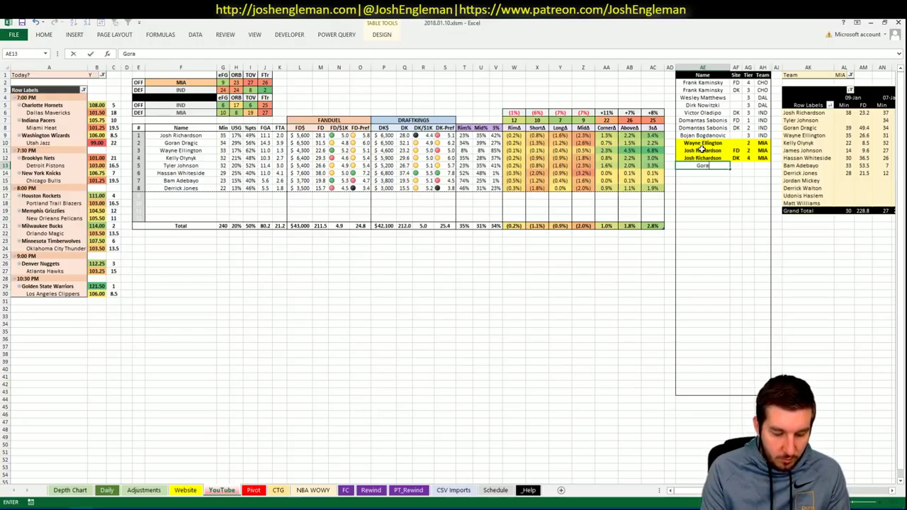
text(n Dragic)
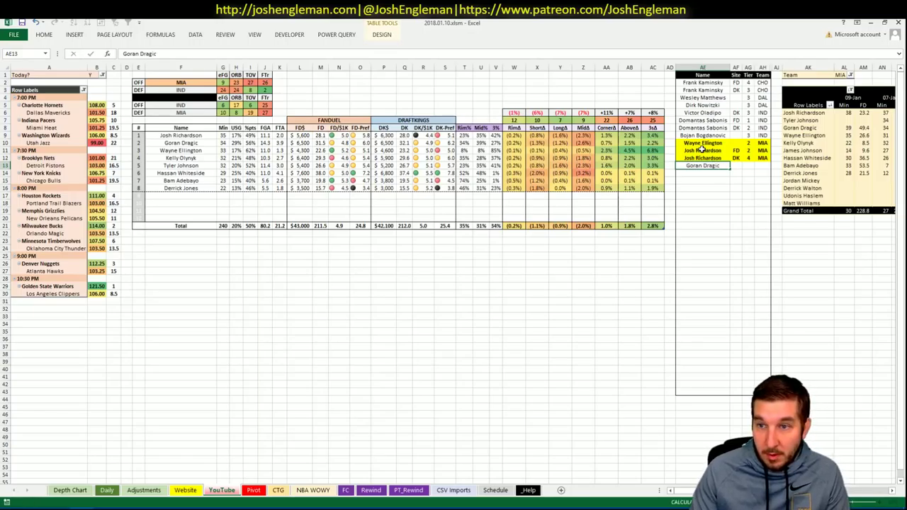
key(Tab)
key(Tab)
text(3)
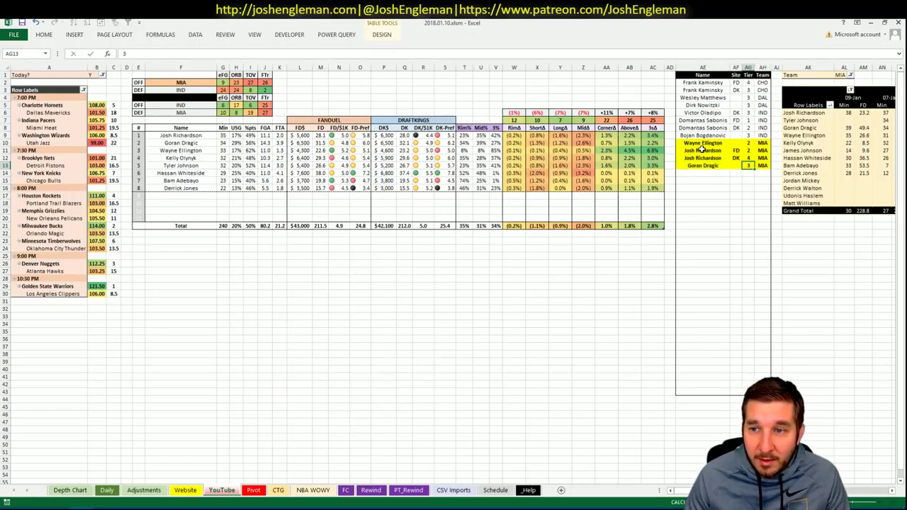
key(Return)
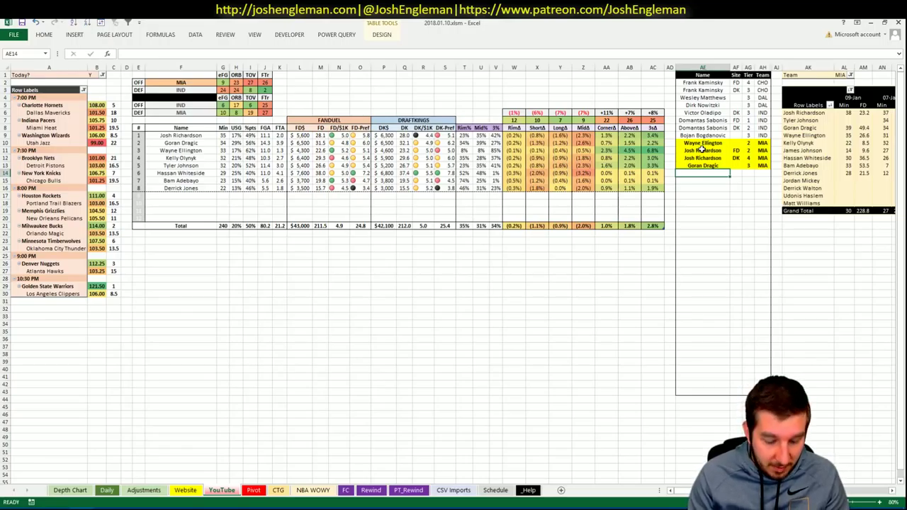
Add Kelly Olynyk to the shortlist with tier 3, leaving the site blank.
text(Kelly Olyny)
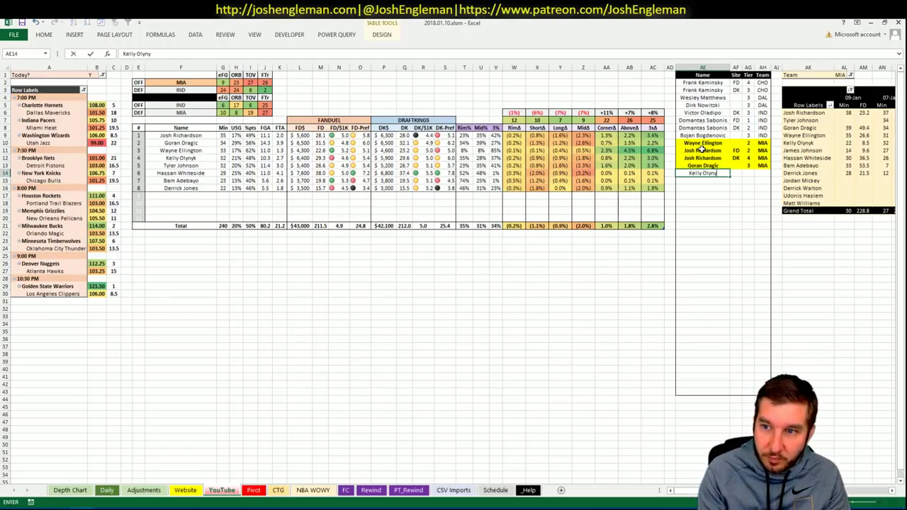
text(k)
key(Tab)
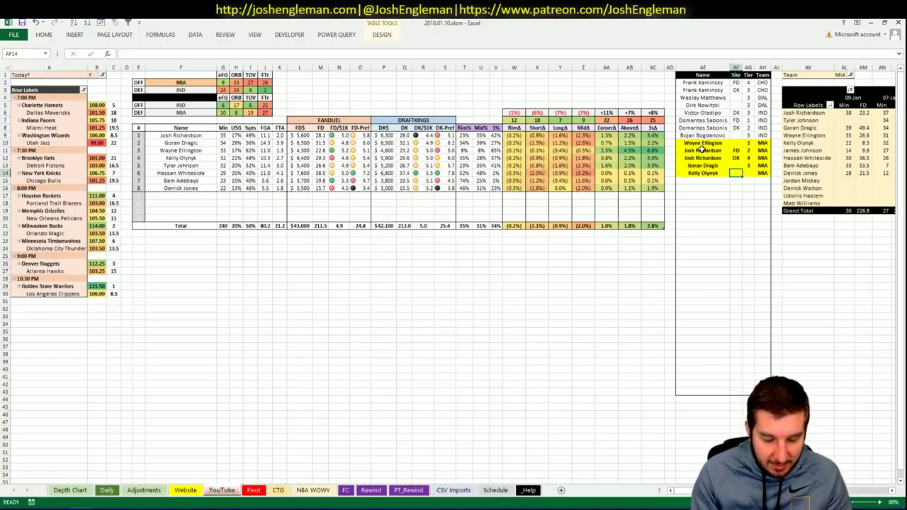
text(DK)
key(Return)
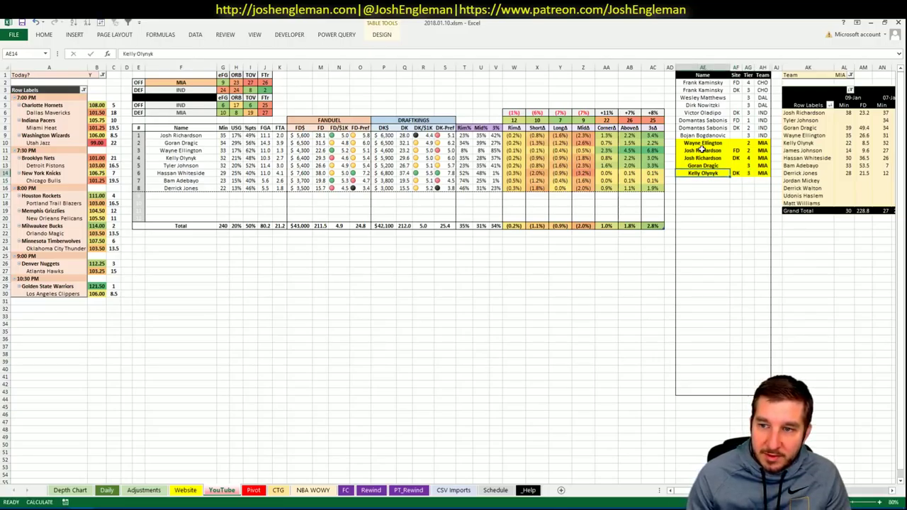
key(ctrl+z)
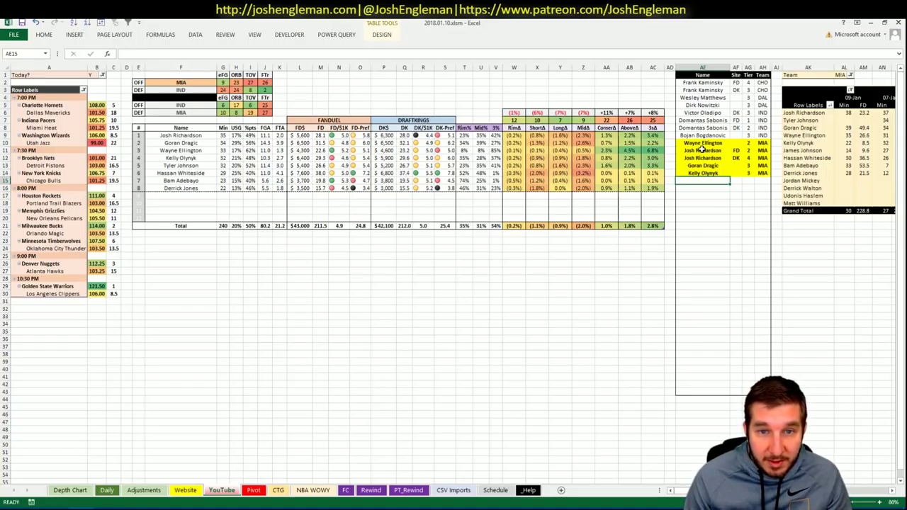
text(Tyl)
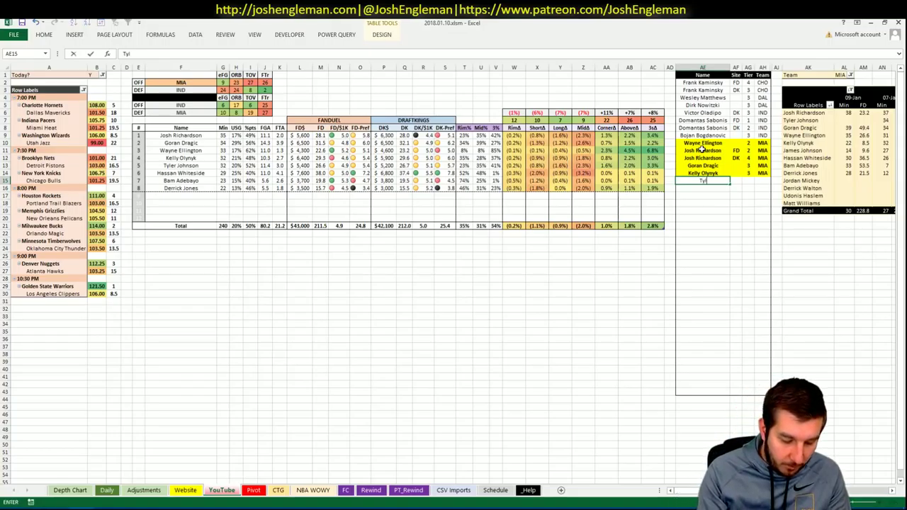
text(er Johnson)
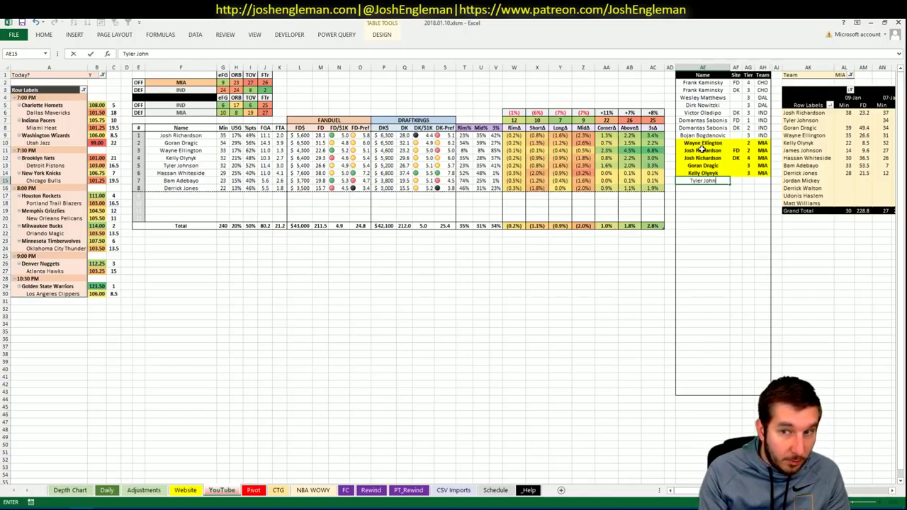
click(736, 188)
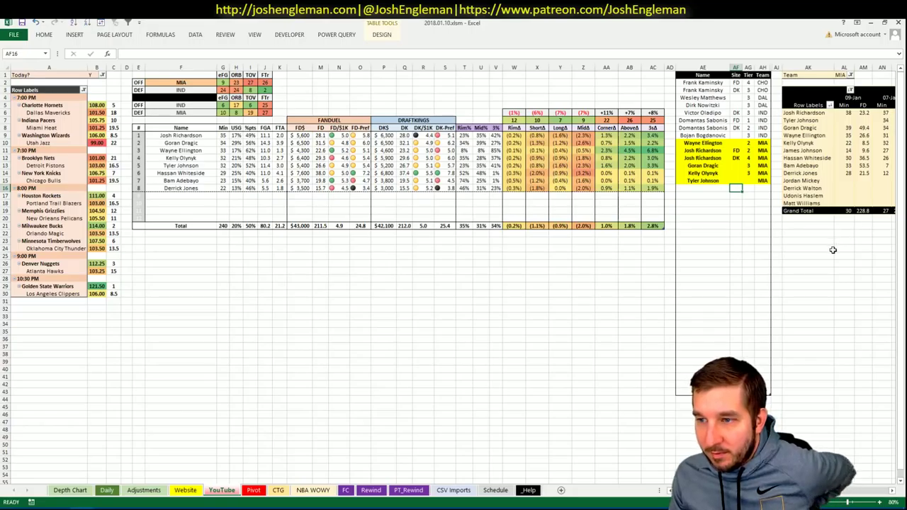
right_click(849, 158)
click(801, 201)
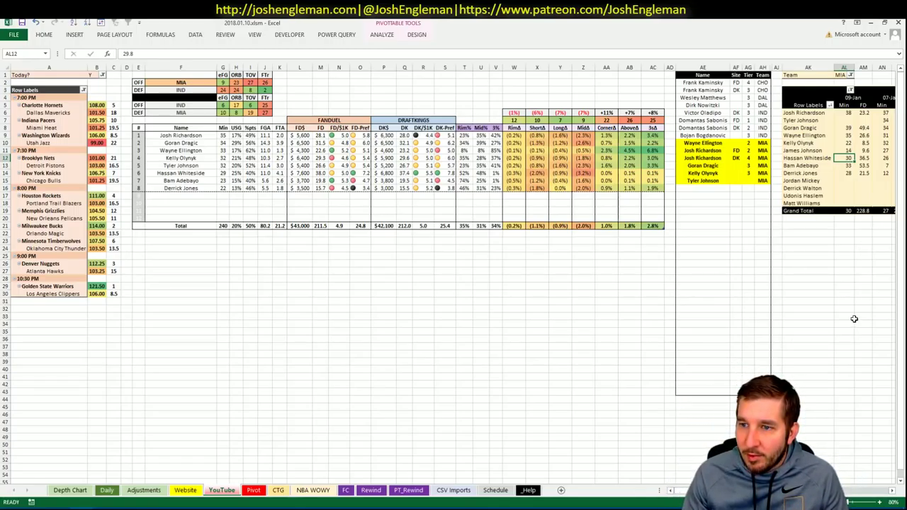
click(849, 173)
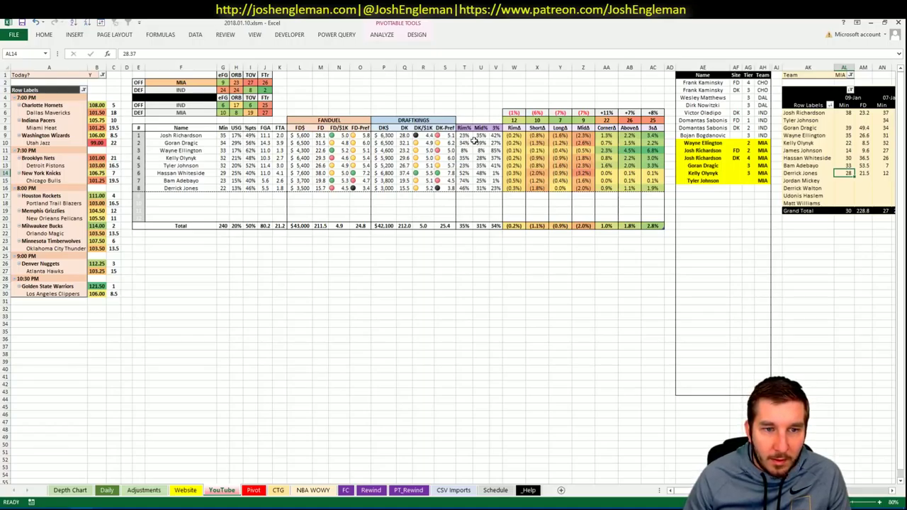
click(748, 181)
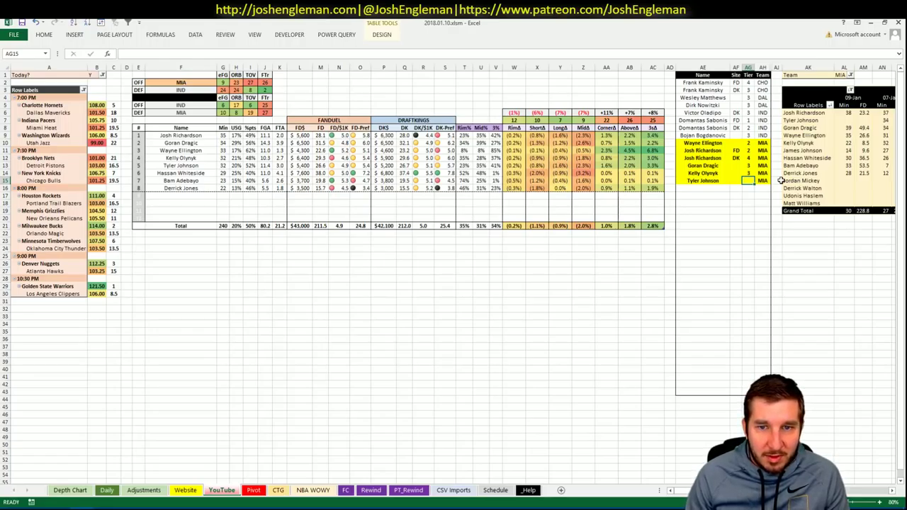
text(3)
key(Tab)
key(Tab)
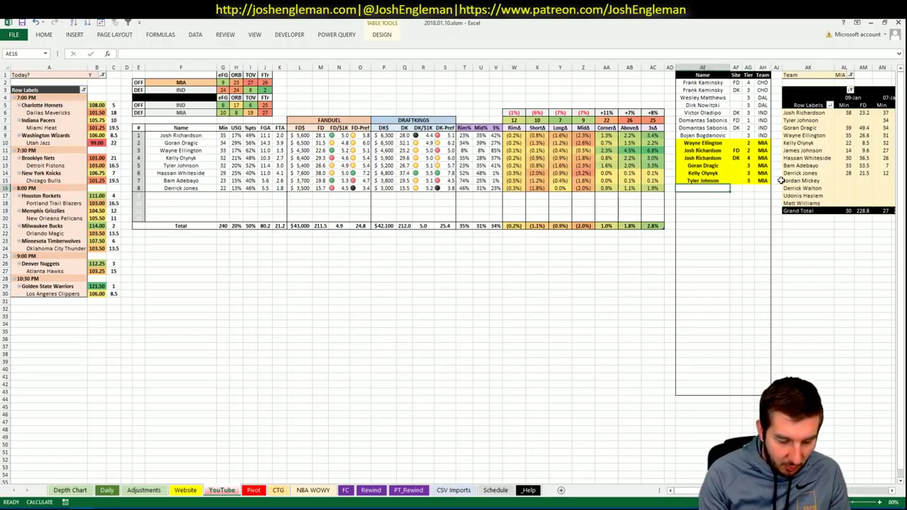
Add Hassan Whiteside to the shortlist with site DK and tier 1.
text(Hassan Whitesid)
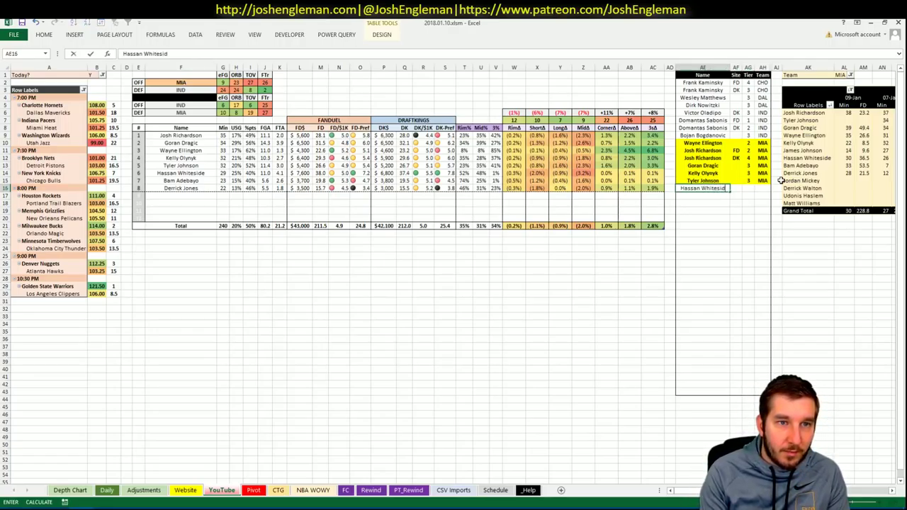
text(e)
key(Tab)
key(Tab)
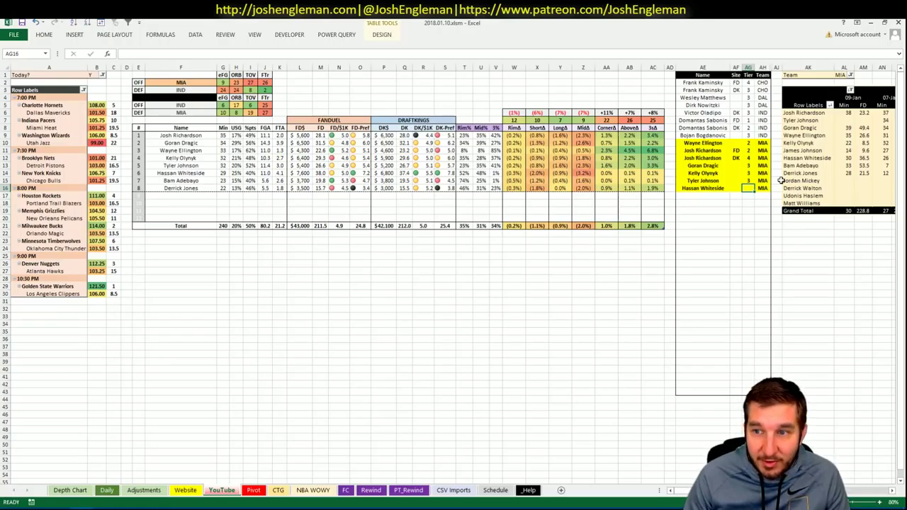
key(shift+Tab)
text(DK)
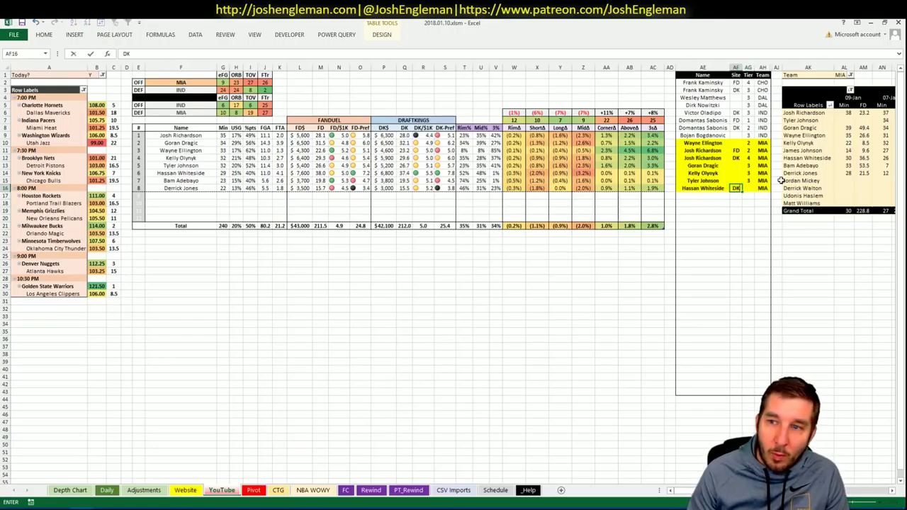
key(Return)
key(Left)
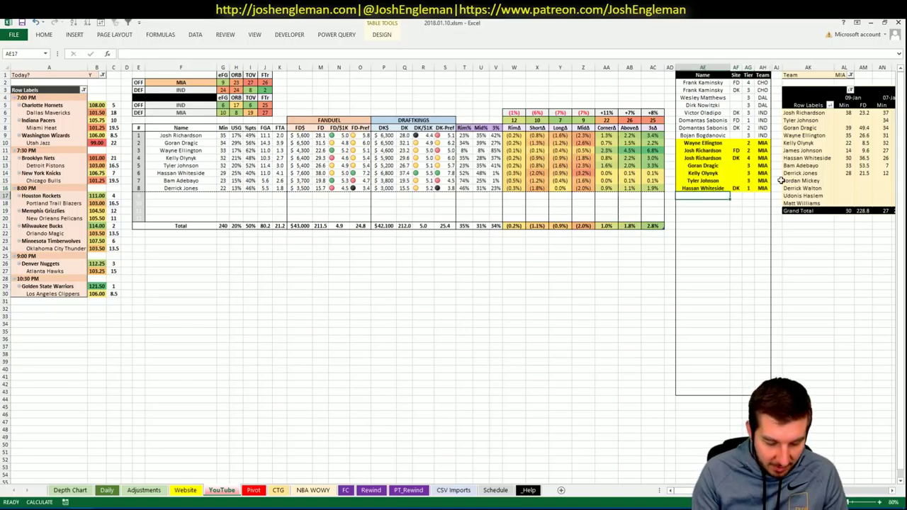
Add a second Hassan Whiteside entry to the shortlist with site FD and tier 2.
text(Hassan Whiteside)
key(ctrl+Return)
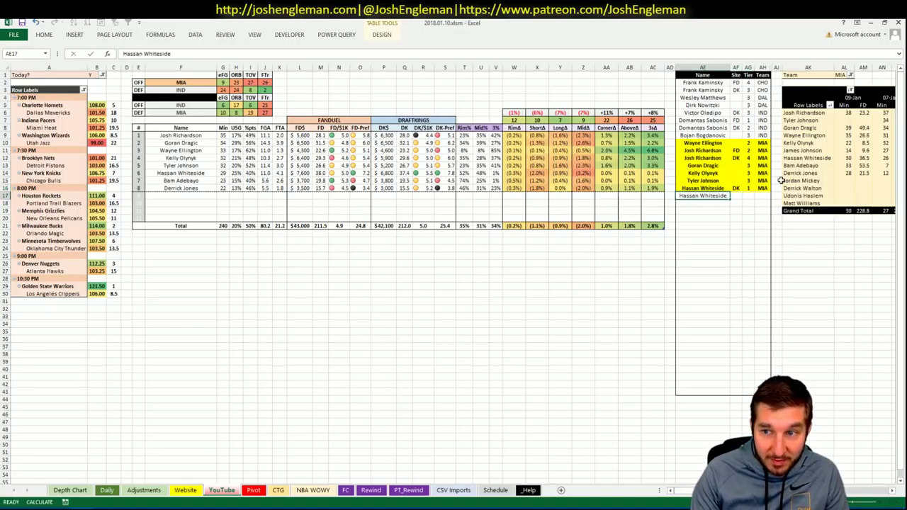
key(Tab)
text(FD)
key(Tab)
text(2)
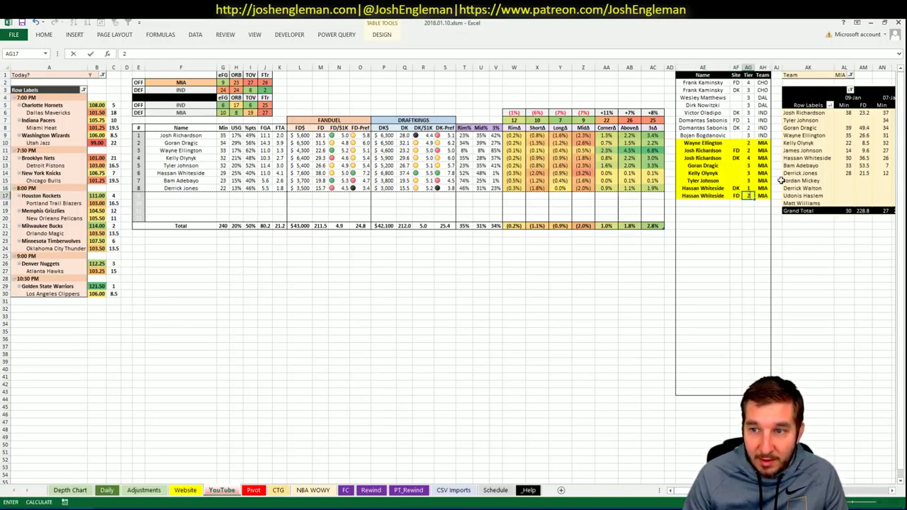
key(Return)
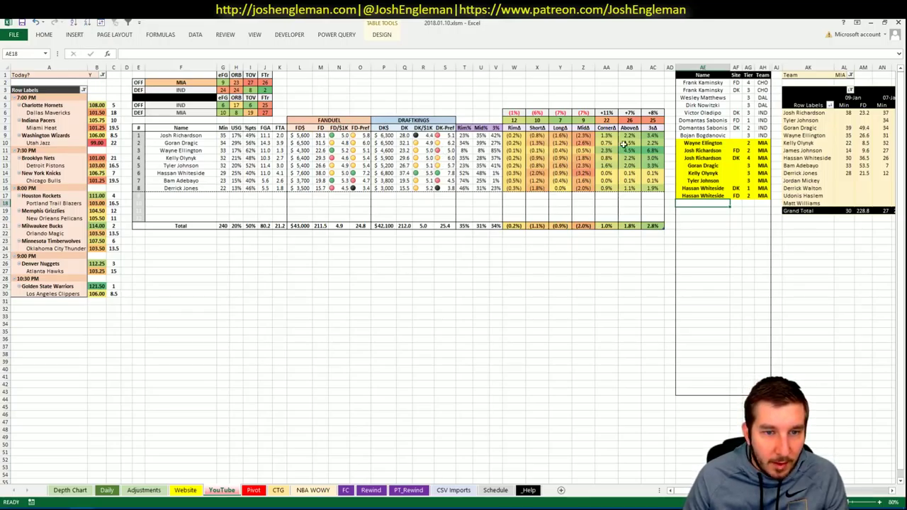
Add Bam Adebayo to the shortlist with tier 3 and a blank site.
text(Bam A)
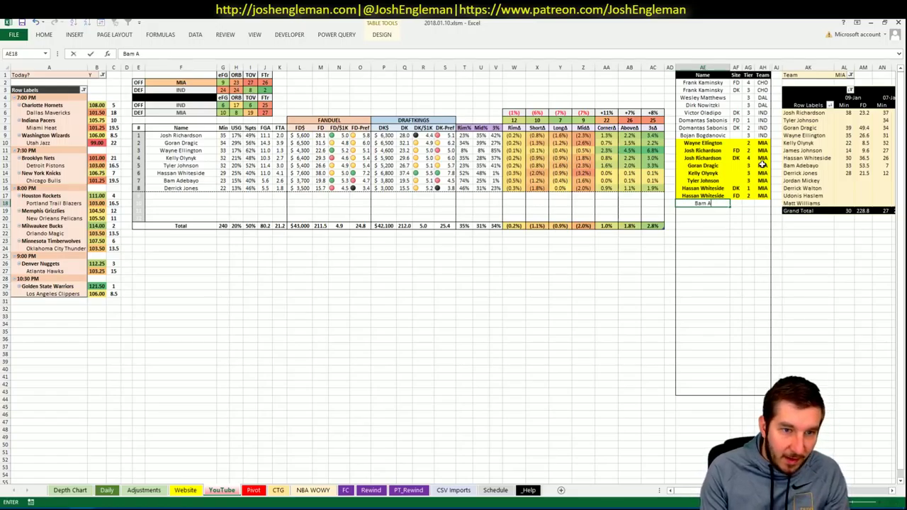
text(debayo)
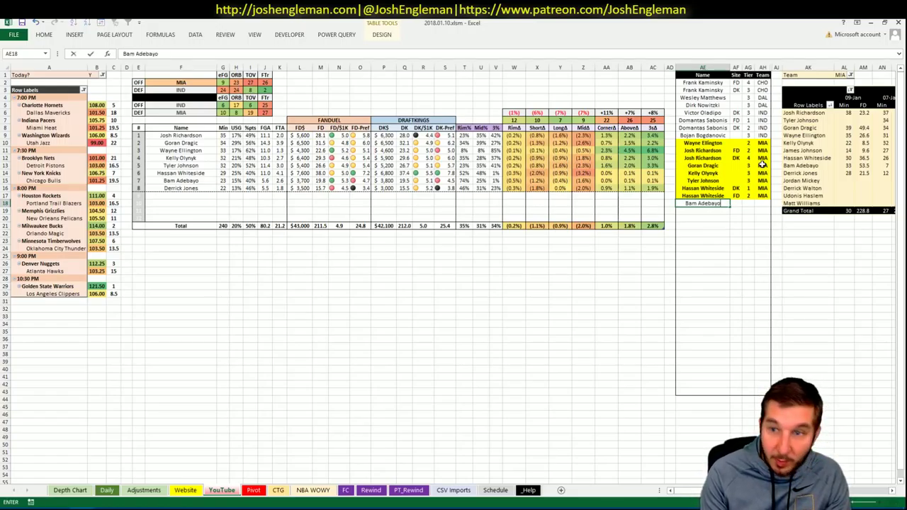
key(Return)
key(Tab)
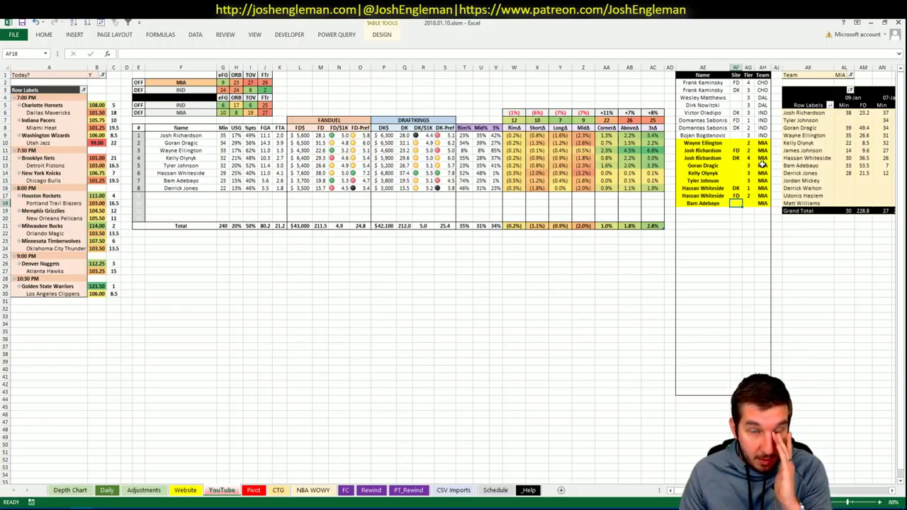
key(Tab)
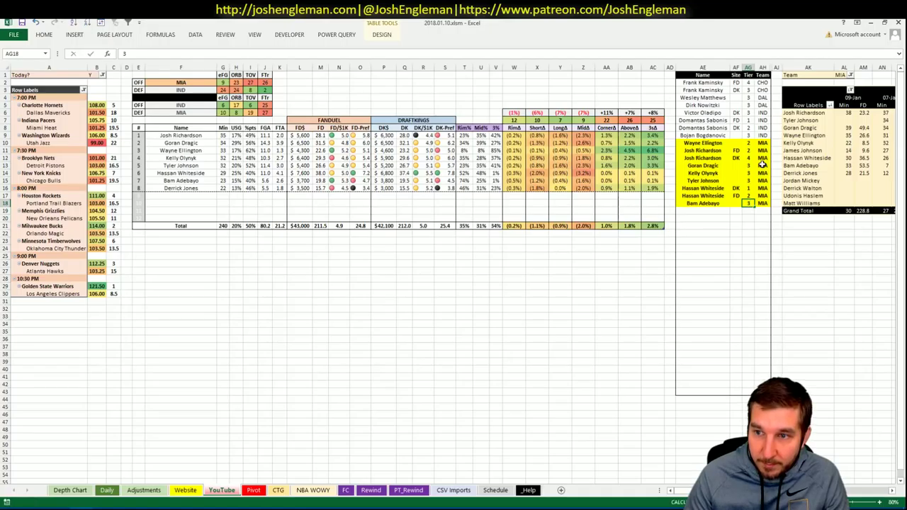
click(719, 166)
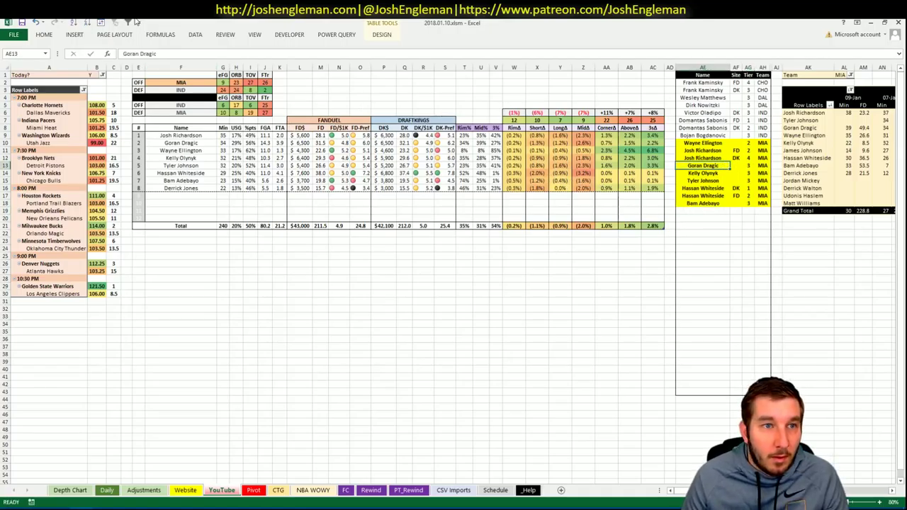
click(736, 256)
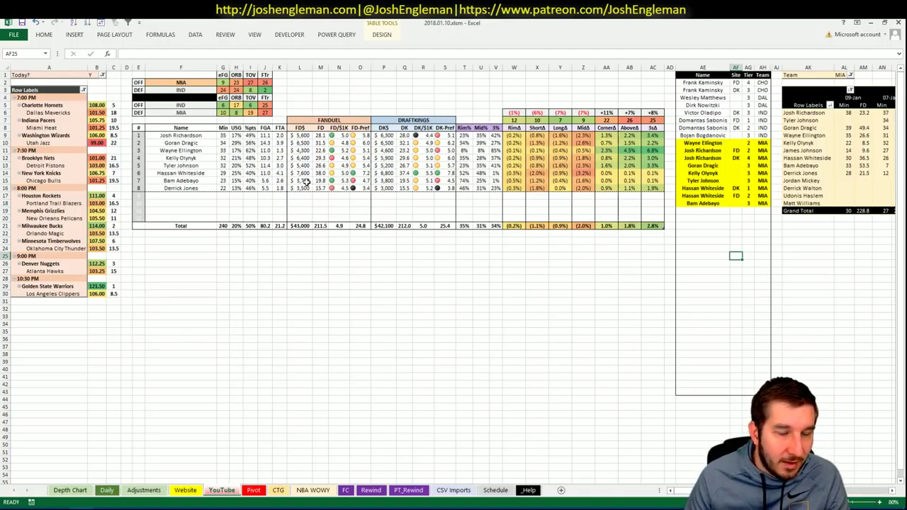
Change the offensive team of the matchup view to WAS.
click(192, 82)
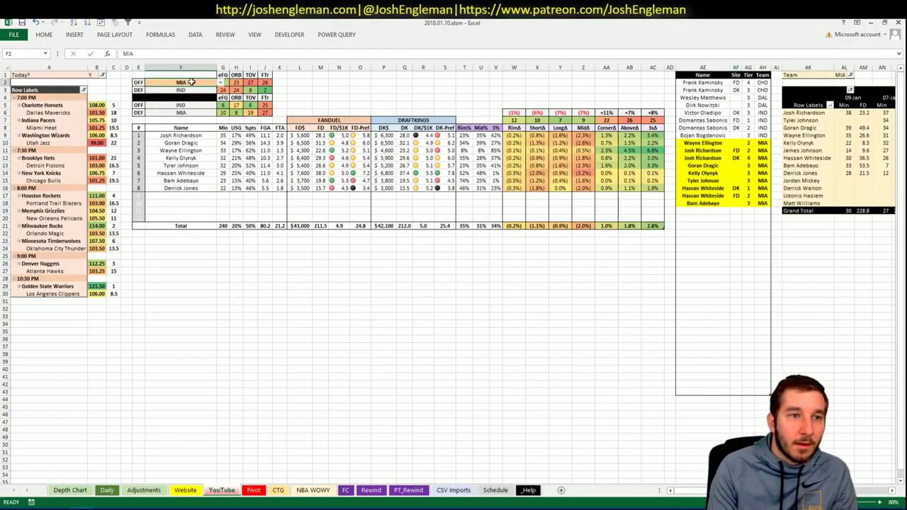
text(WAS)
key(Return)
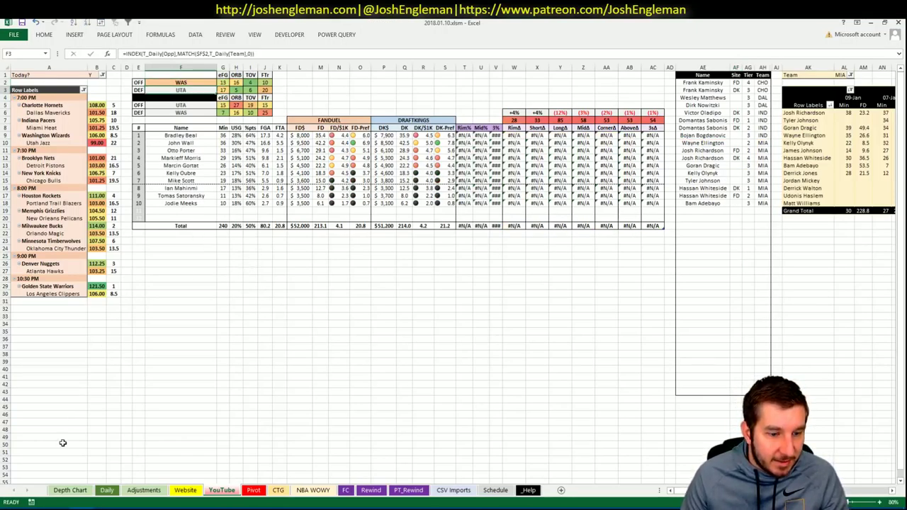
Switch to Cleaning the Glass in the browser and open the Washington Wizards' Shooting: Frequency table.
mouse_move(50, 509)
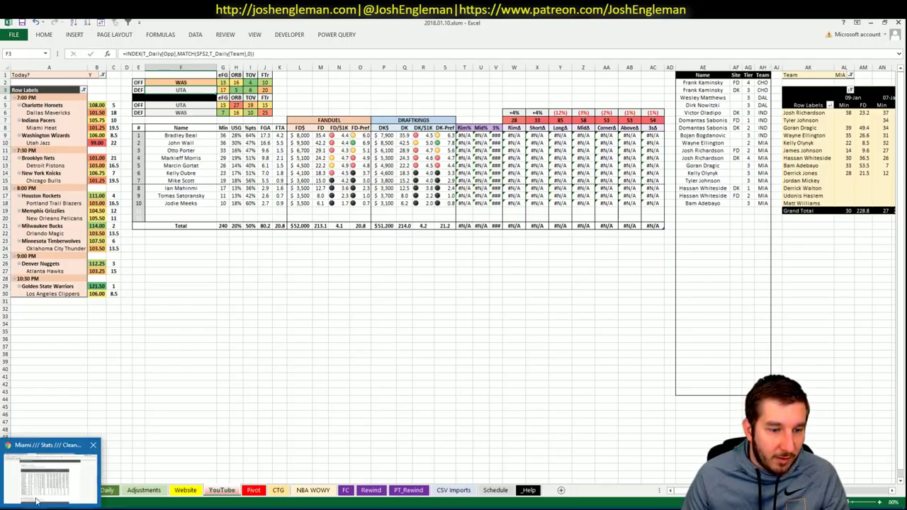
click(49, 473)
text(wash)
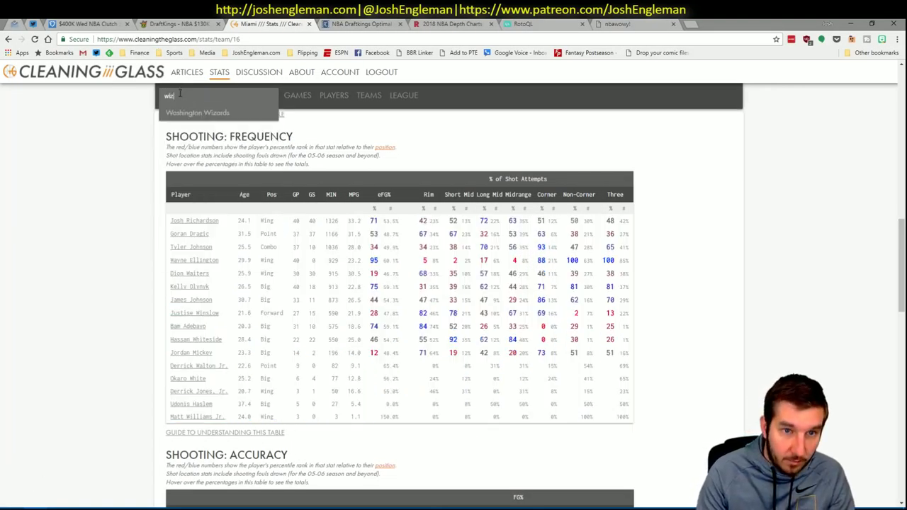
key(Down)
key(Return)
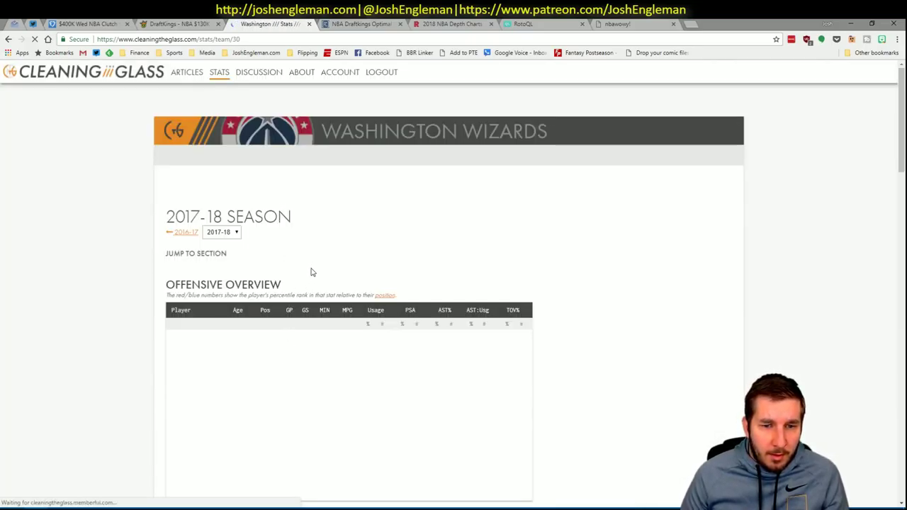
click(294, 263)
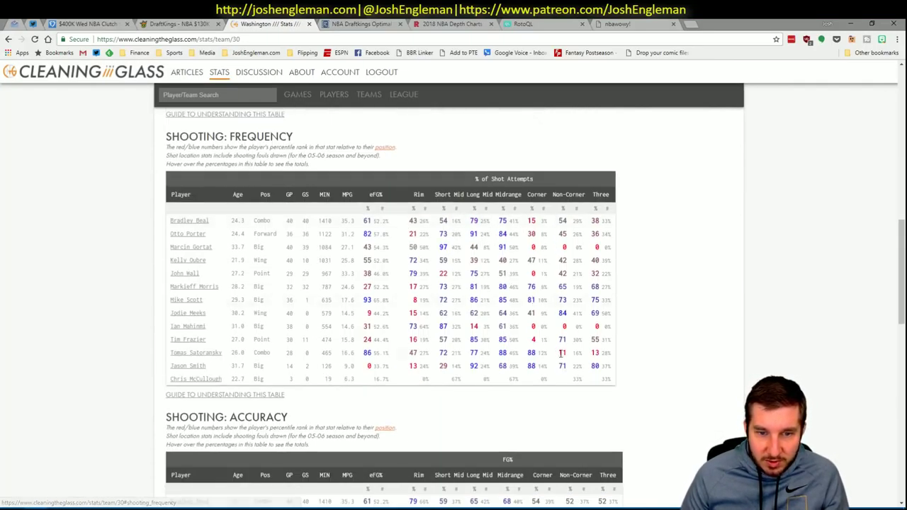
Copy the Wizards' shooting frequency table into the workbook's CTG sheet and return to the YouTube sheet.
drag(615, 386, 205, 245)
key(alt+Tab)
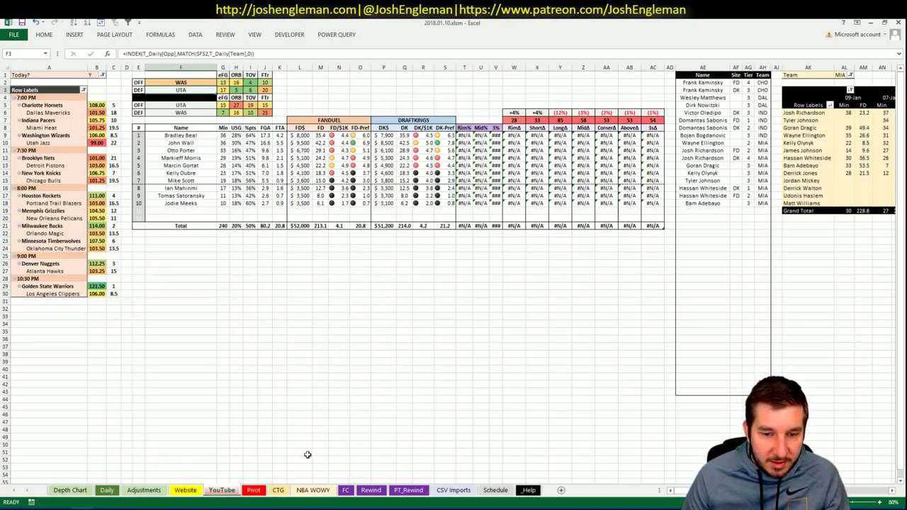
click(278, 490)
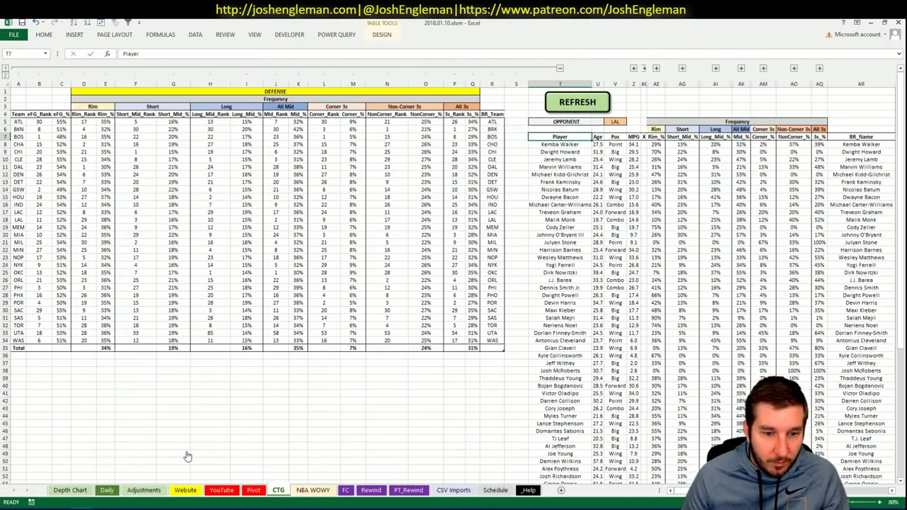
click(222, 491)
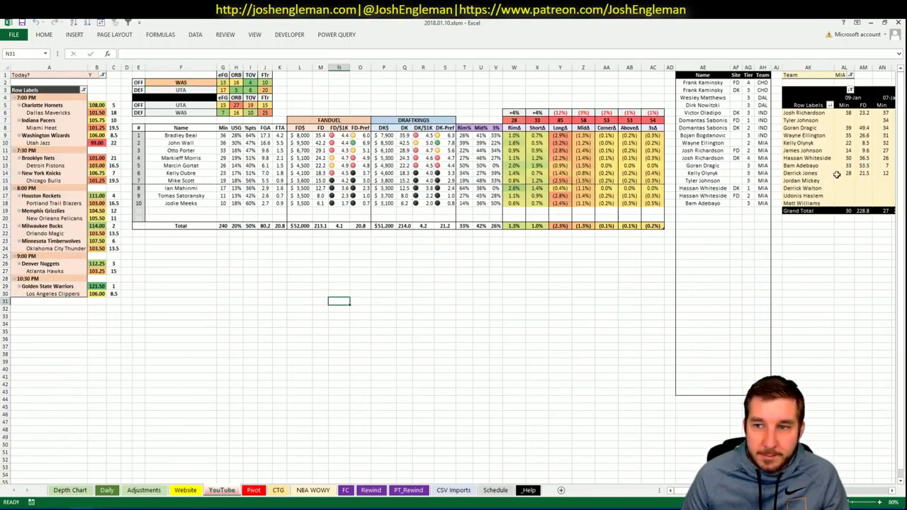
Inspect the lookup formulas behind Utah's defensive shot-location ranks, and open the CTG sheet's source defense table.
click(715, 211)
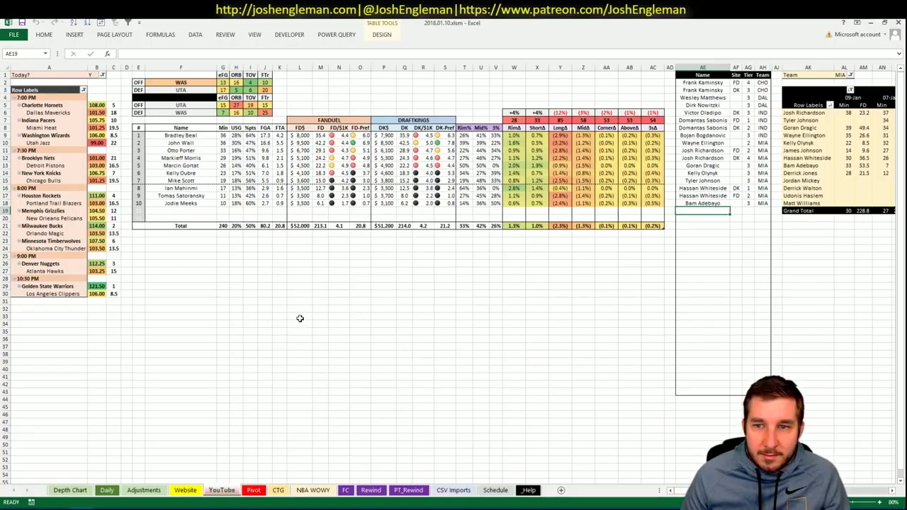
click(606, 119)
click(268, 53)
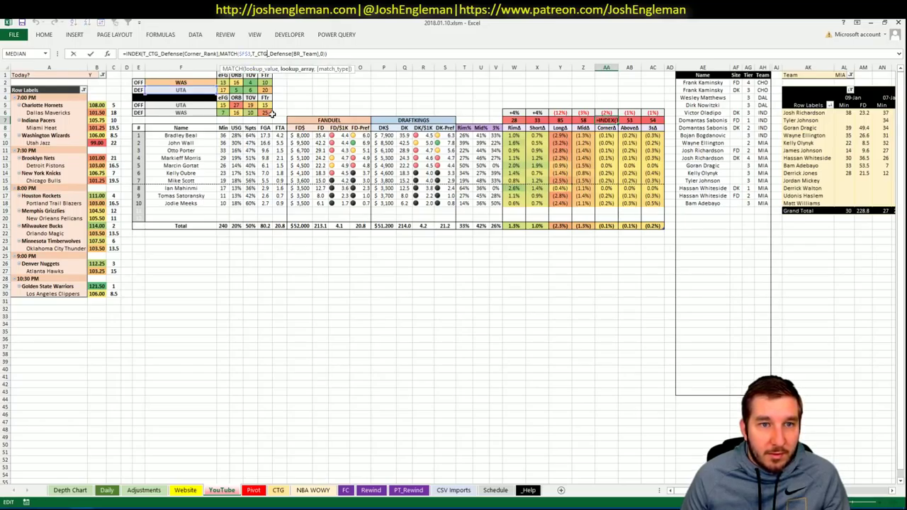
key(Escape)
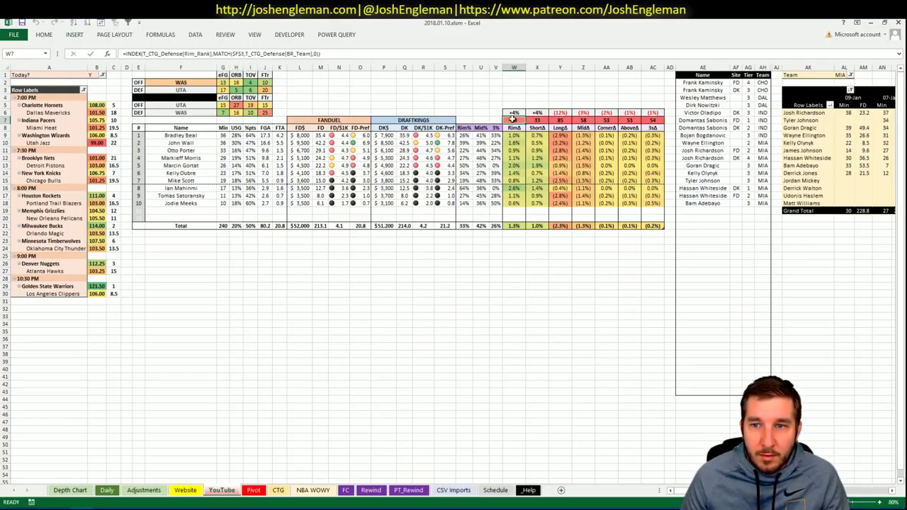
click(314, 53)
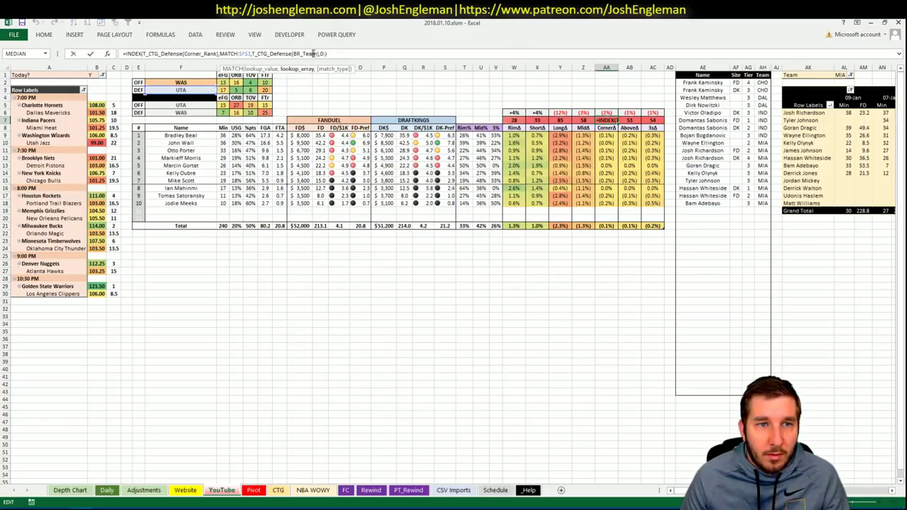
key(Escape)
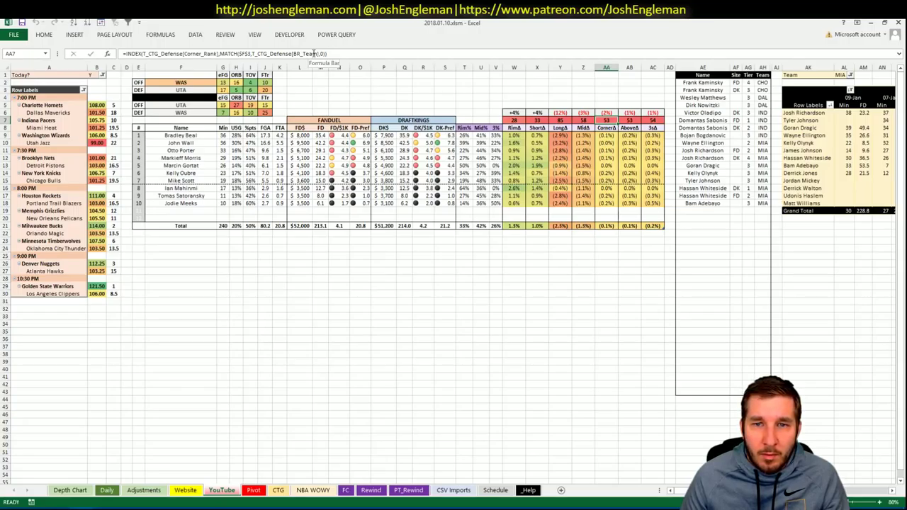
click(279, 491)
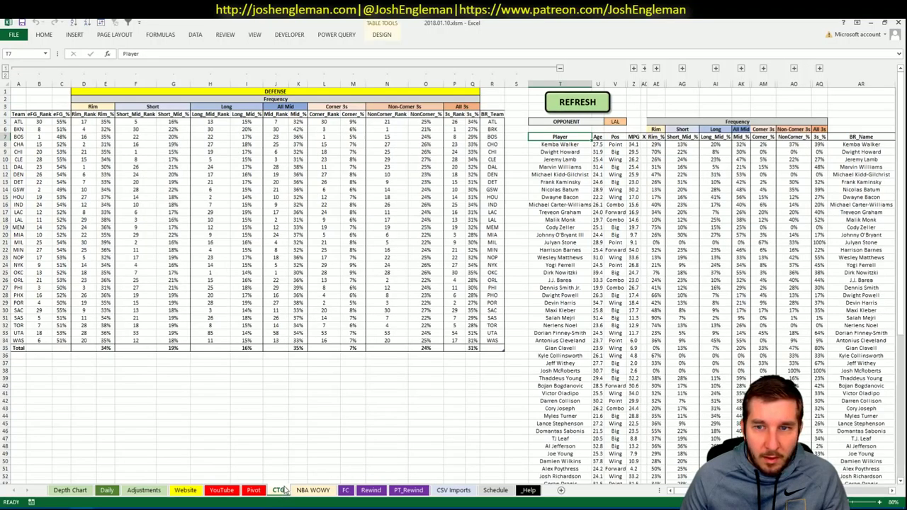
Examine the CTG defense table and Daily sheet, then trace the rim-rank lookup formula on the YouTube sheet.
click(211, 258)
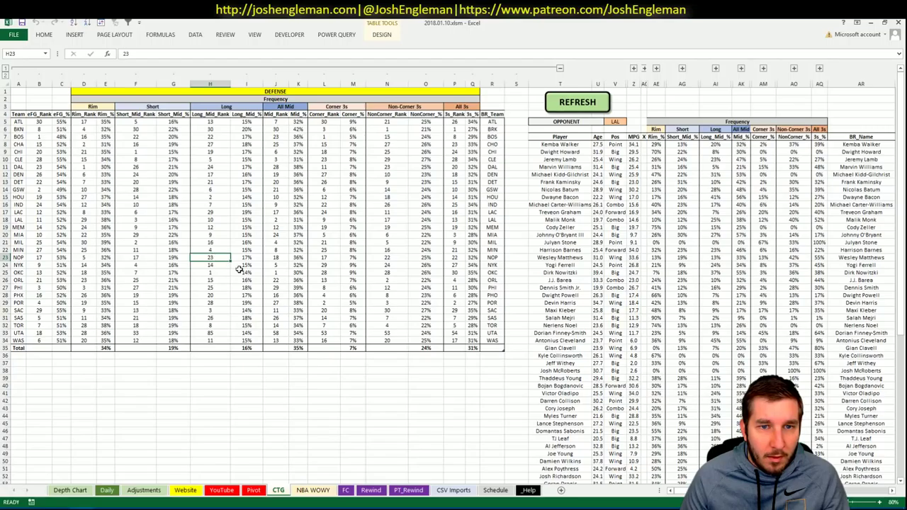
drag(901, 162, 896, 385)
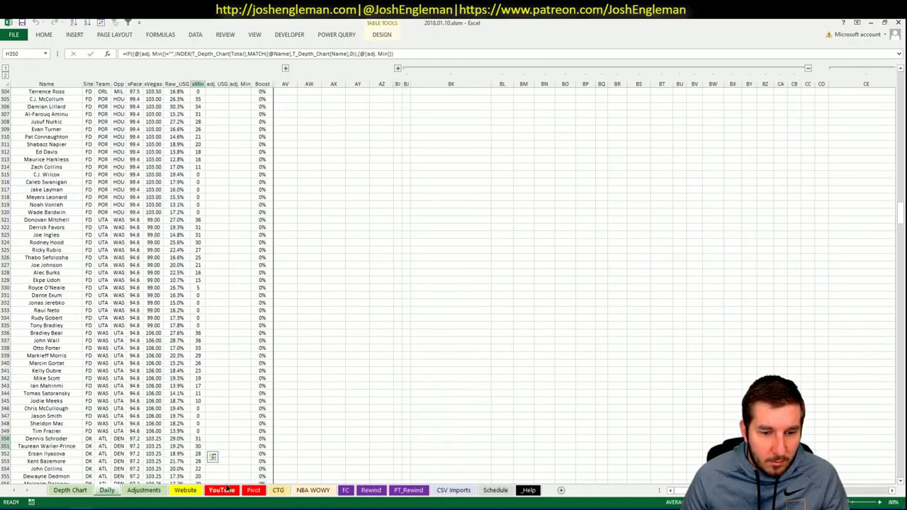
click(221, 490)
click(520, 121)
click(248, 54)
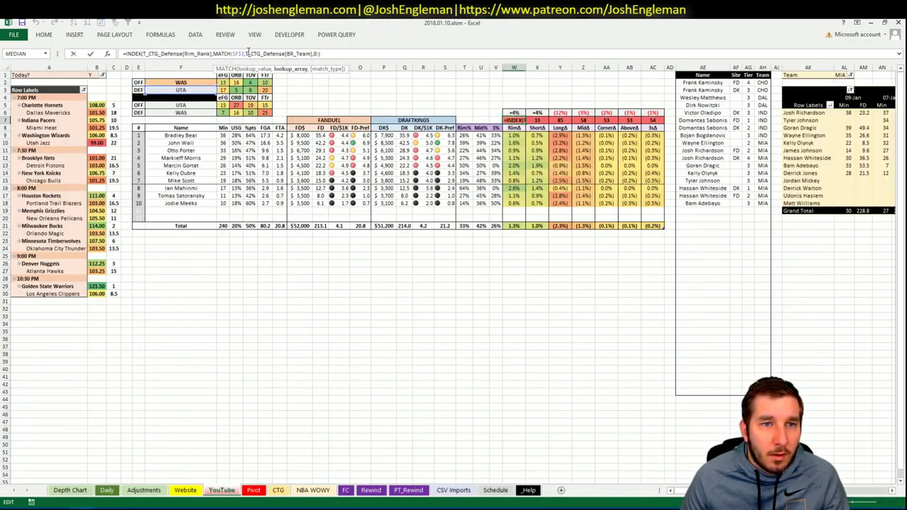
key(Escape)
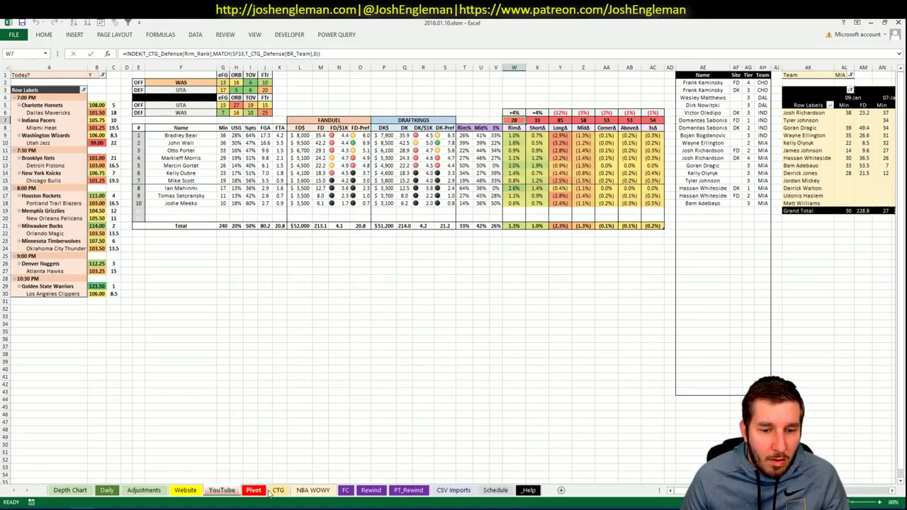
Compare the CTG defense table with the lookup formulas behind Utah's rim and long-midrange ranks on the YouTube sheet.
click(278, 491)
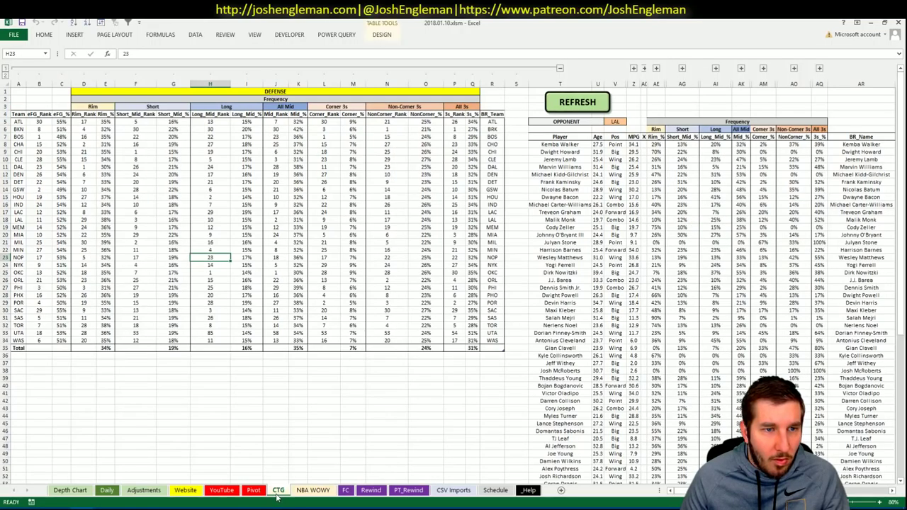
click(221, 490)
click(494, 53)
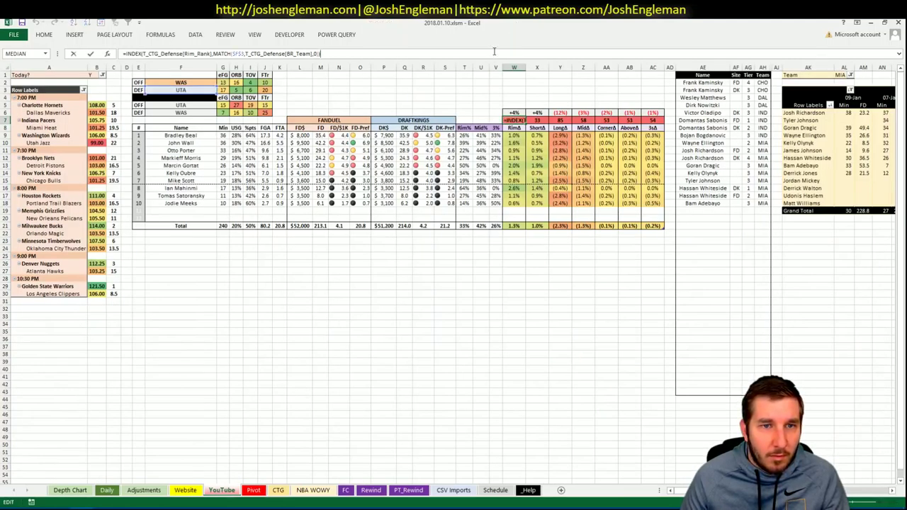
key(Escape)
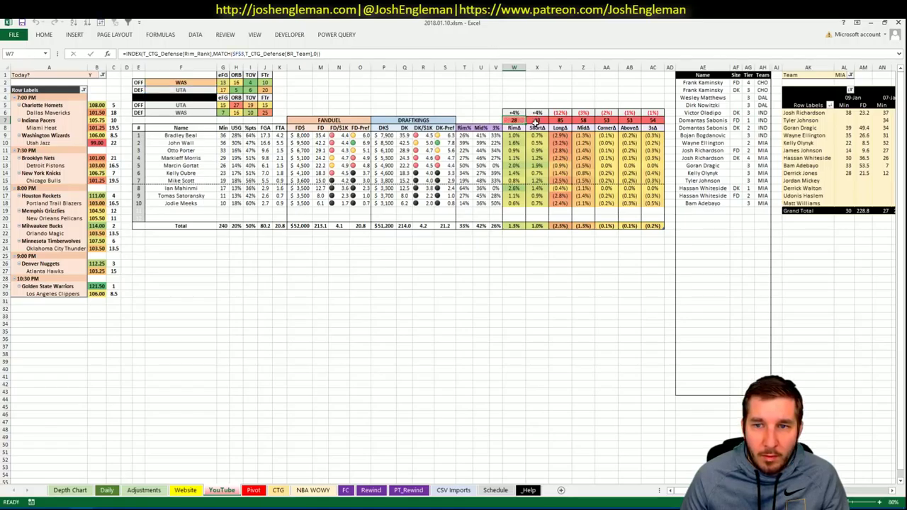
click(561, 120)
click(306, 53)
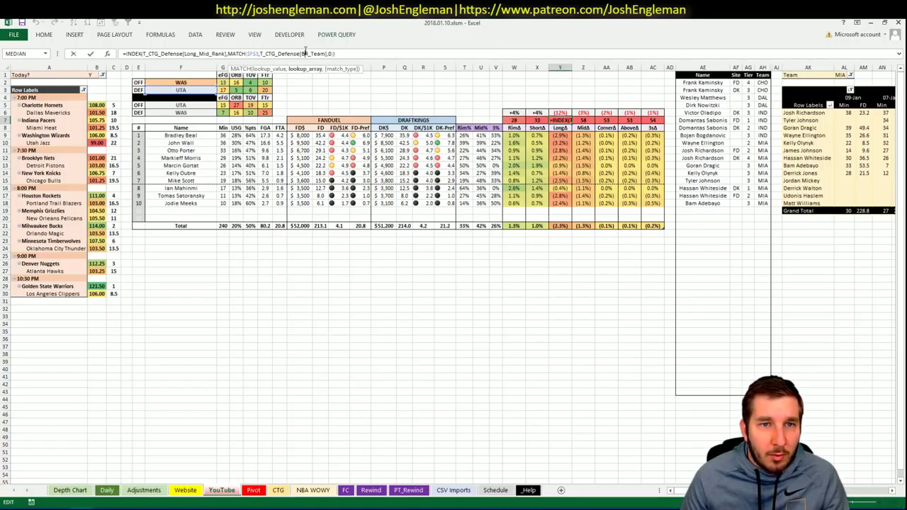
key(Escape)
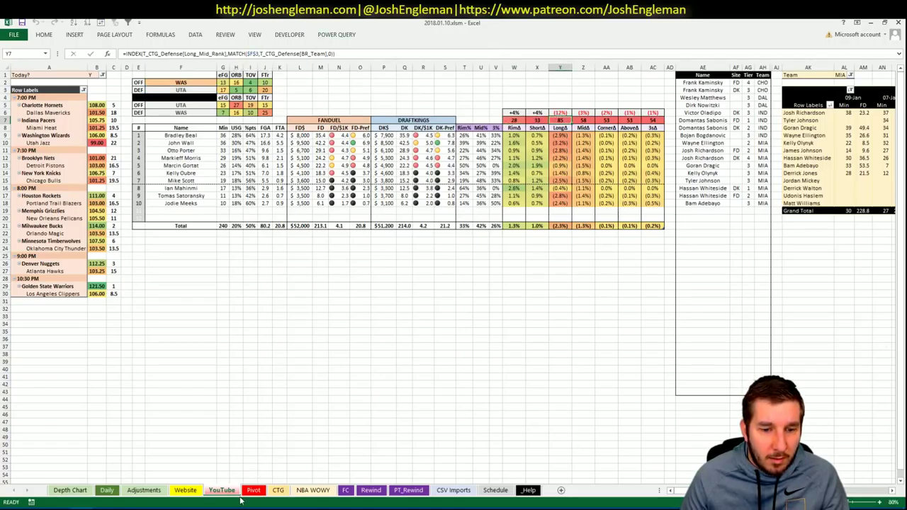
Check Utah's long-midrange, corner and non-corner rank cells in the CTG defense table, glance at the Daily sheet and return to the YouTube sheet.
click(253, 491)
click(277, 490)
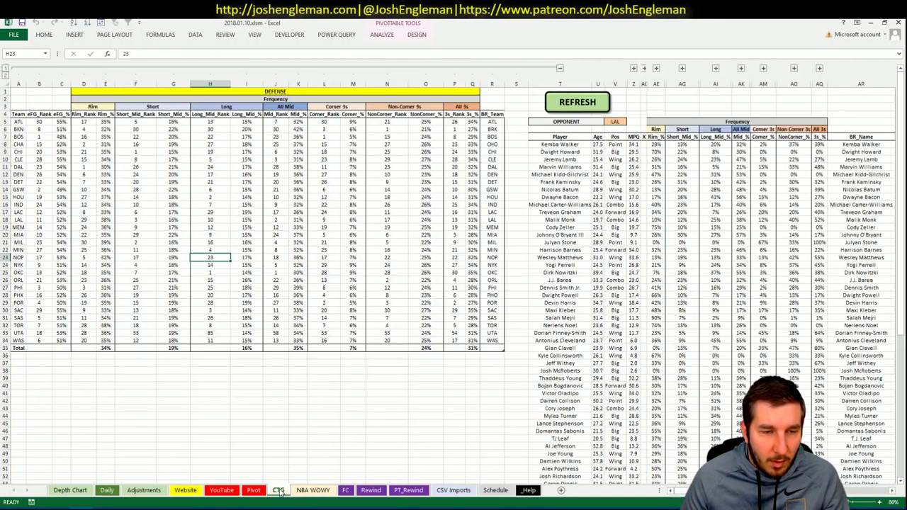
click(217, 333)
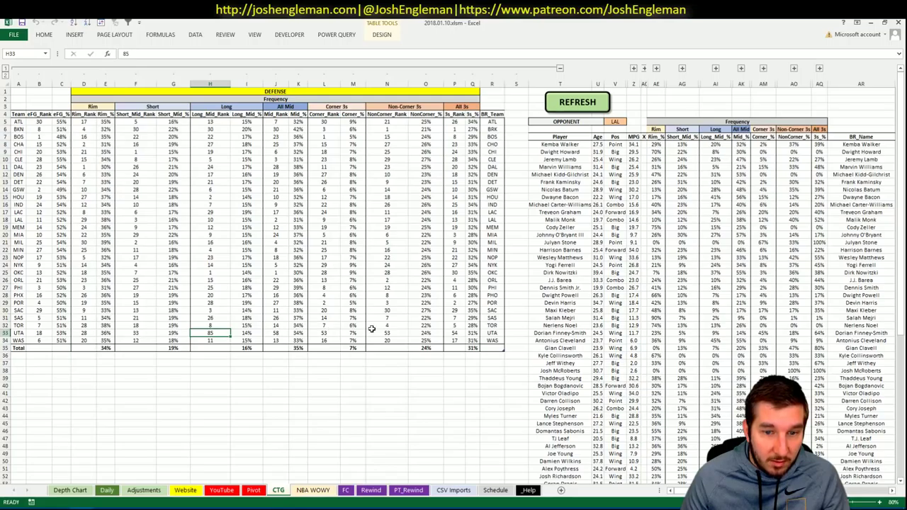
click(323, 333)
click(387, 333)
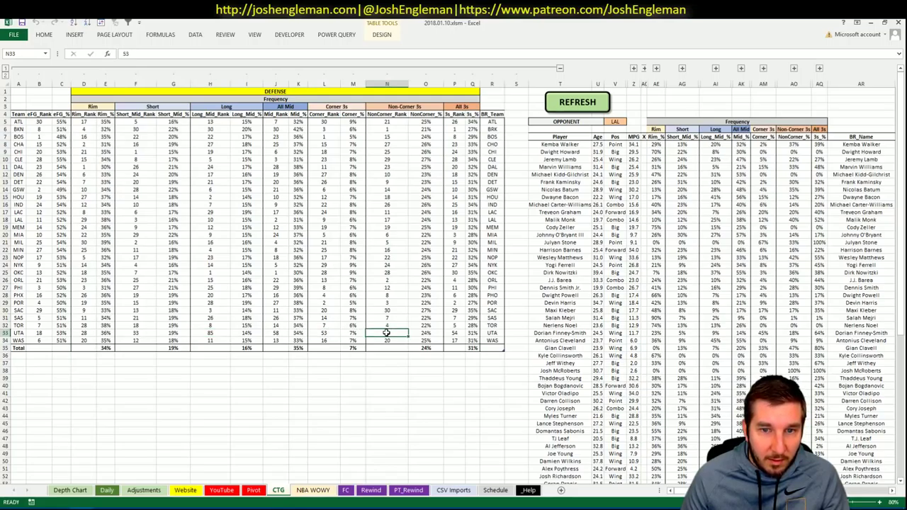
click(109, 490)
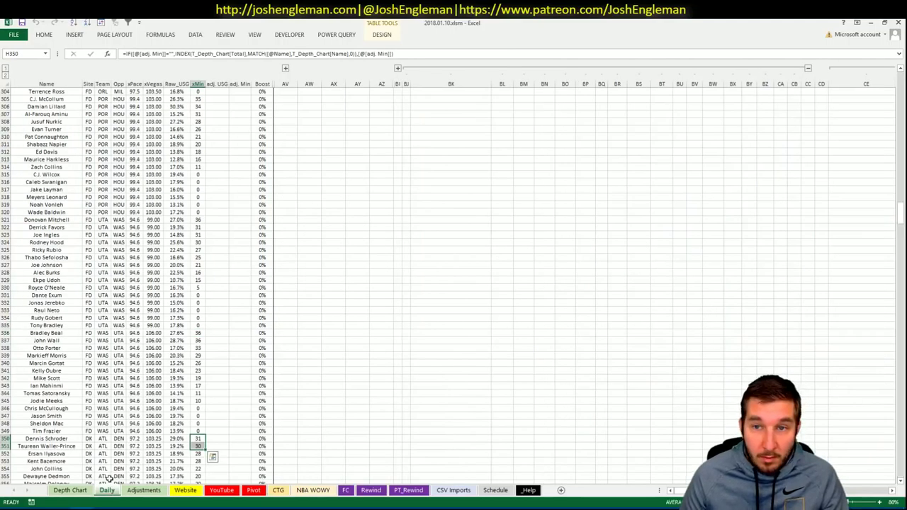
click(214, 491)
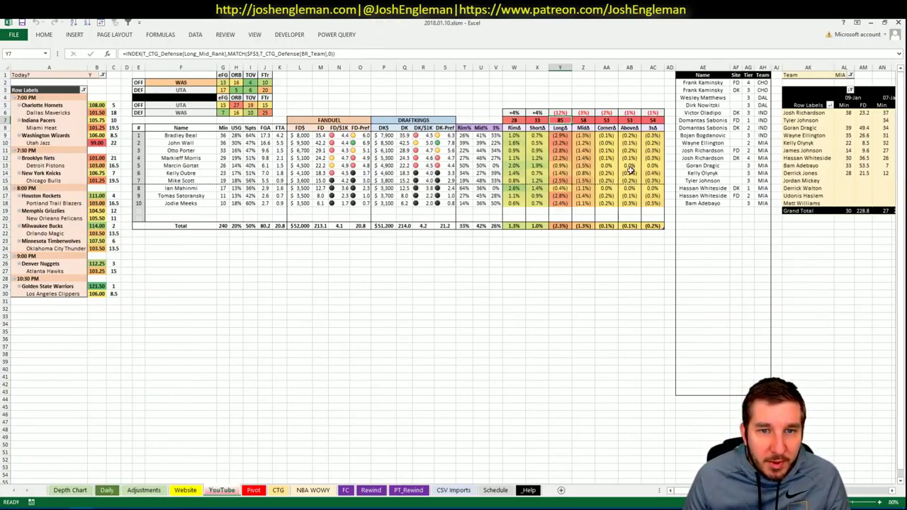
Add John Wall to the recommended players list with site FD and tier 4.
click(708, 210)
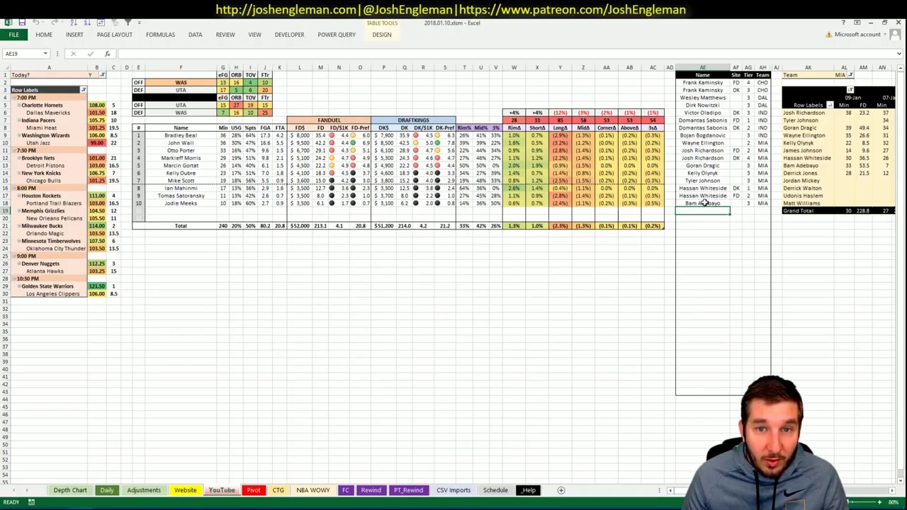
text(o)
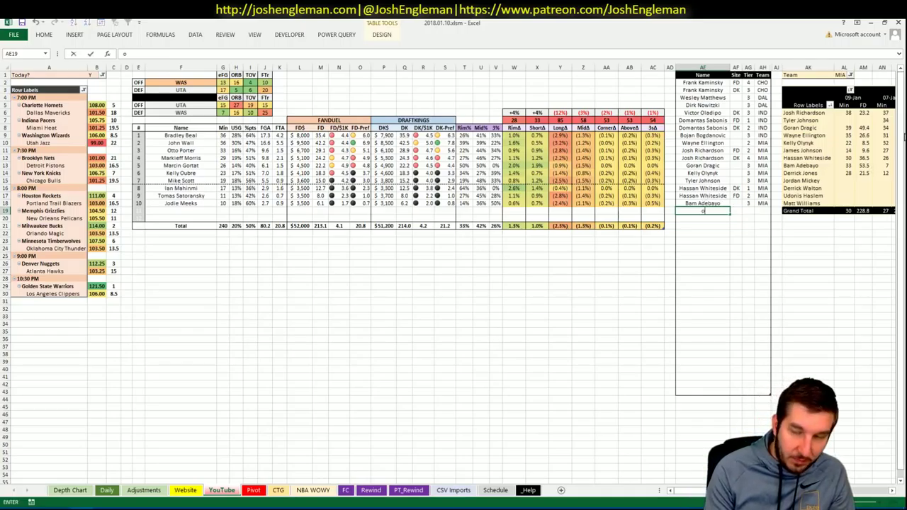
text(John Wall)
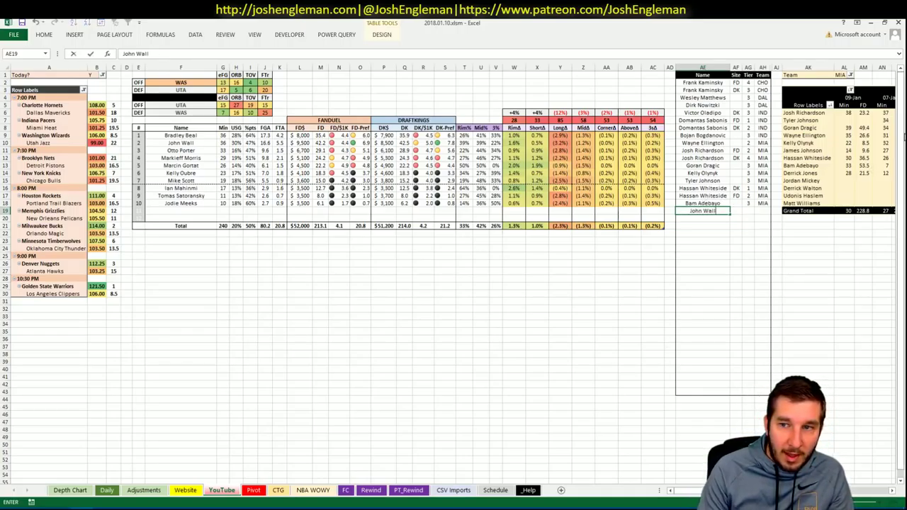
key(Return)
key(Tab)
text(FD)
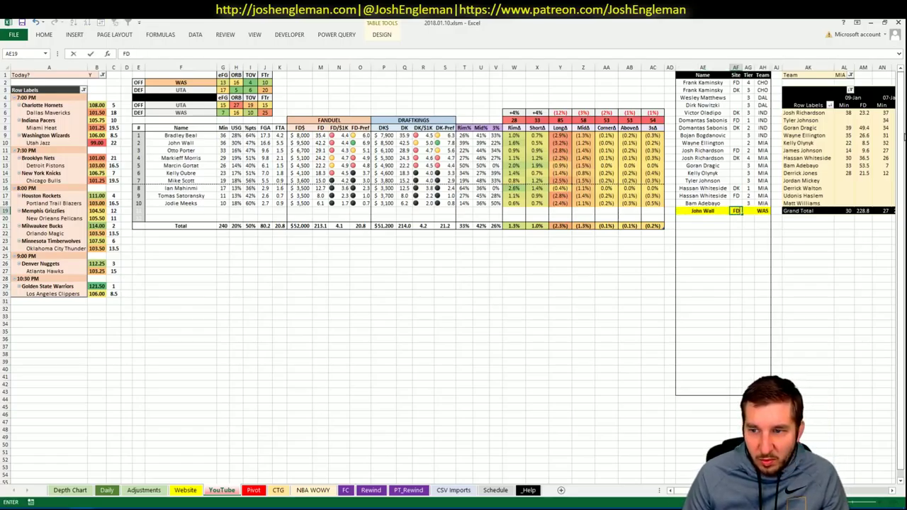
key(Return)
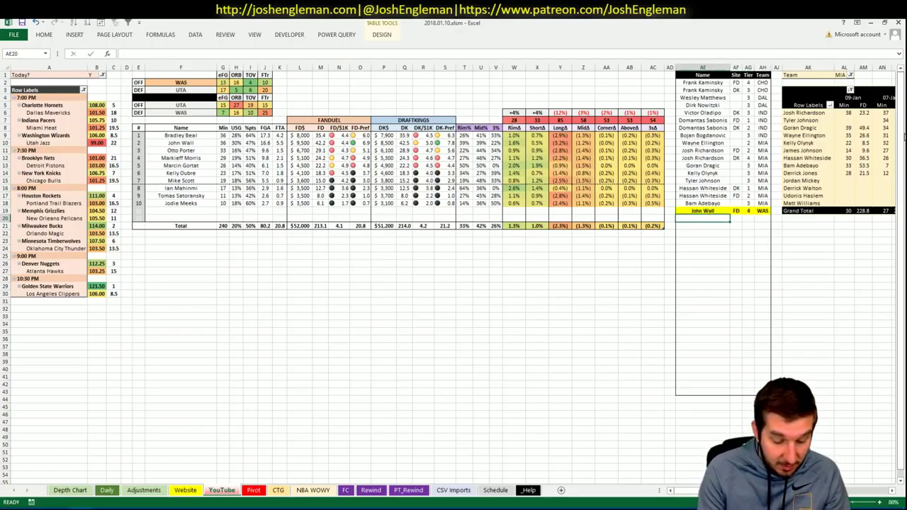
Add a second John Wall entry to the recommended players list with site DK and tier 2, correcting the mistyped first name.
text(Josh Wall)
key(Tab)
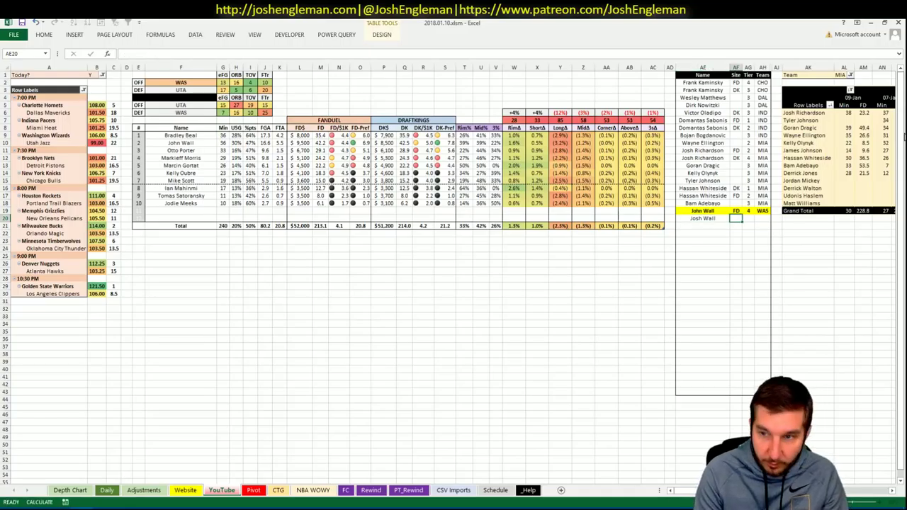
text(DK)
key(Tab)
key(Return)
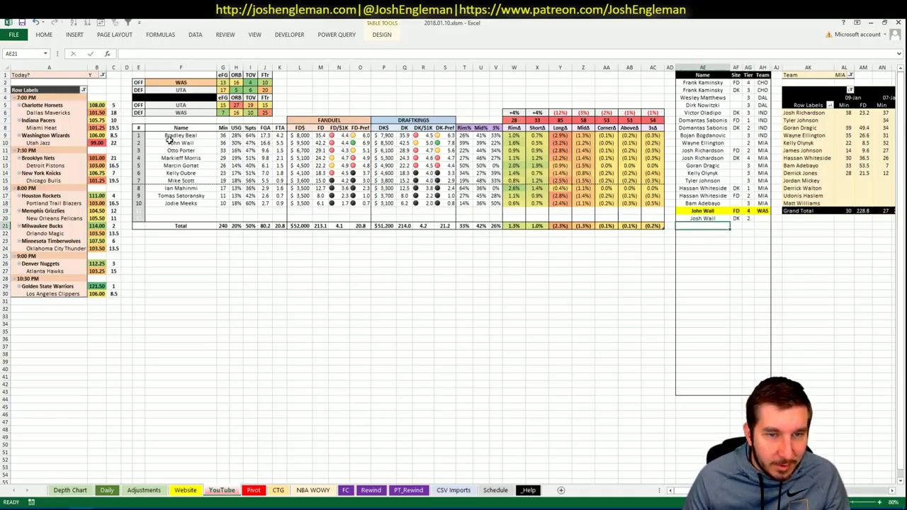
click(709, 218)
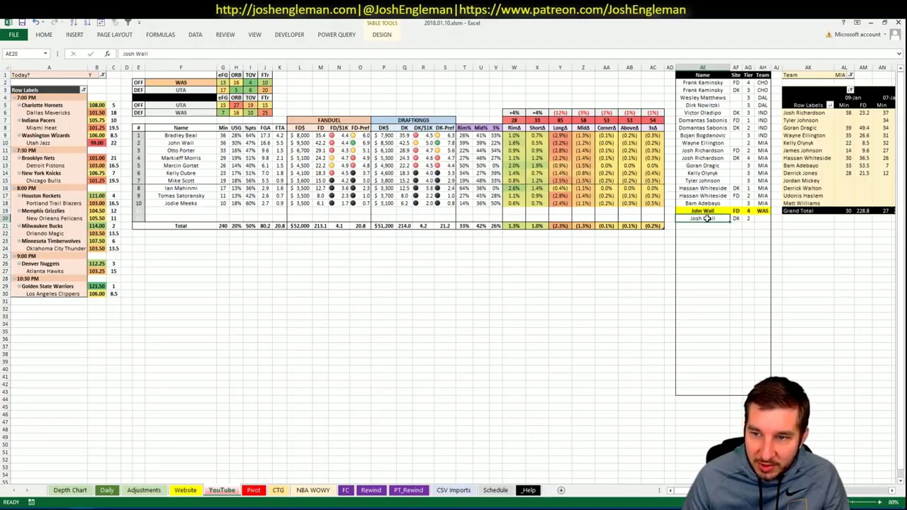
text(John)
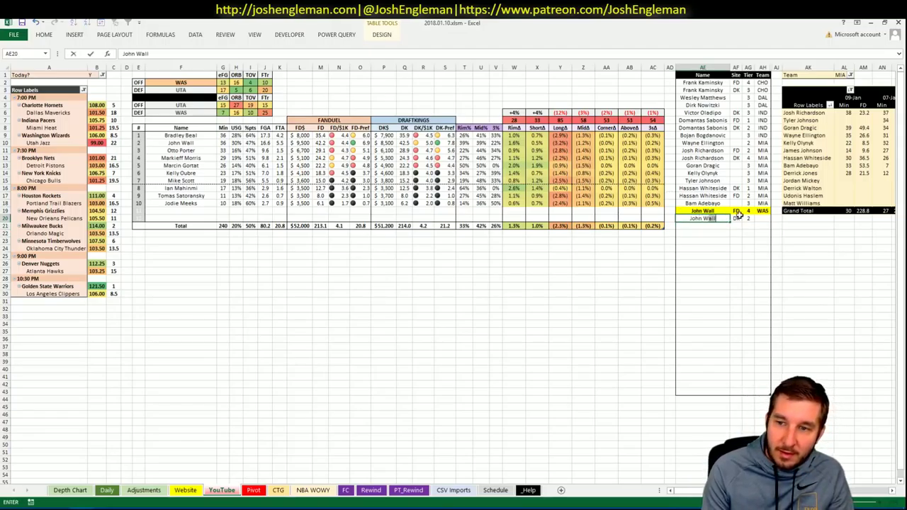
key(Return)
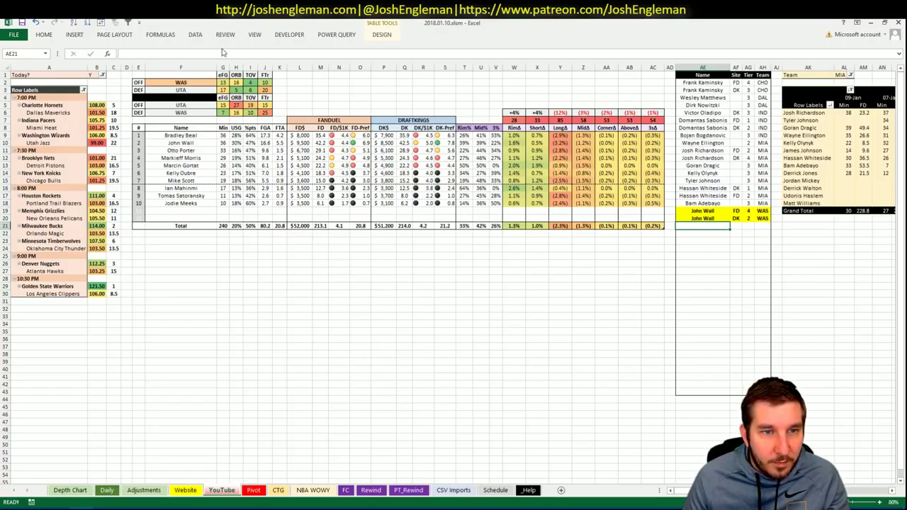
Change the offensive team of the matchup view to UTA.
click(204, 82)
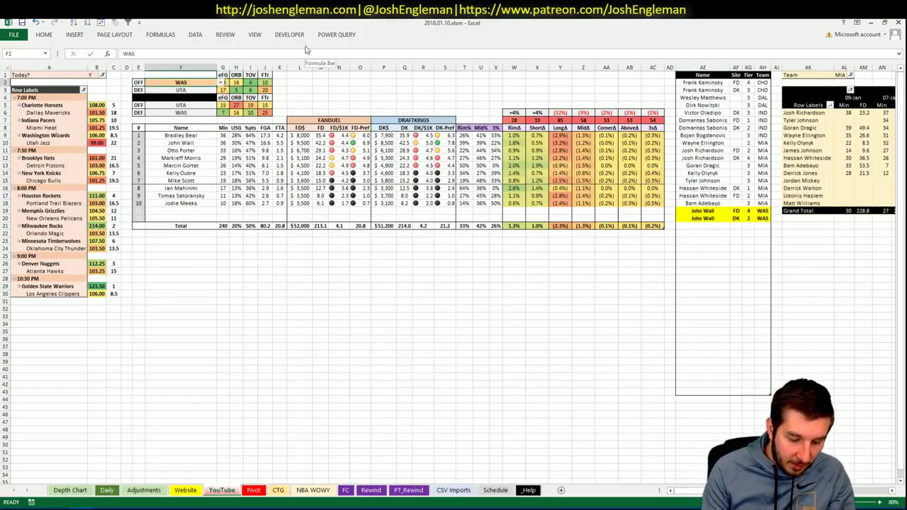
text(UTA)
key(Return)
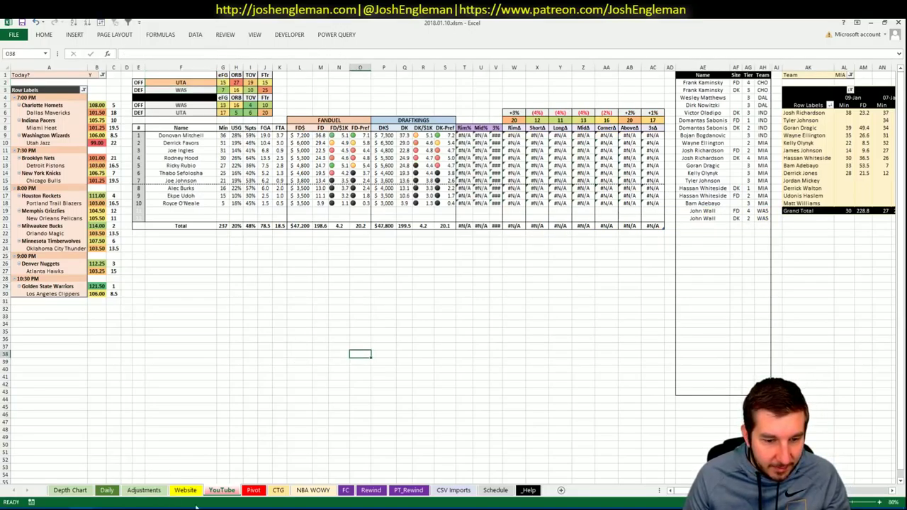
Show the CTG sheet, switch to Cleaning the Glass in the browser and open the Utah Jazz's Shooting: Frequency table.
click(277, 490)
key(alt+Tab)
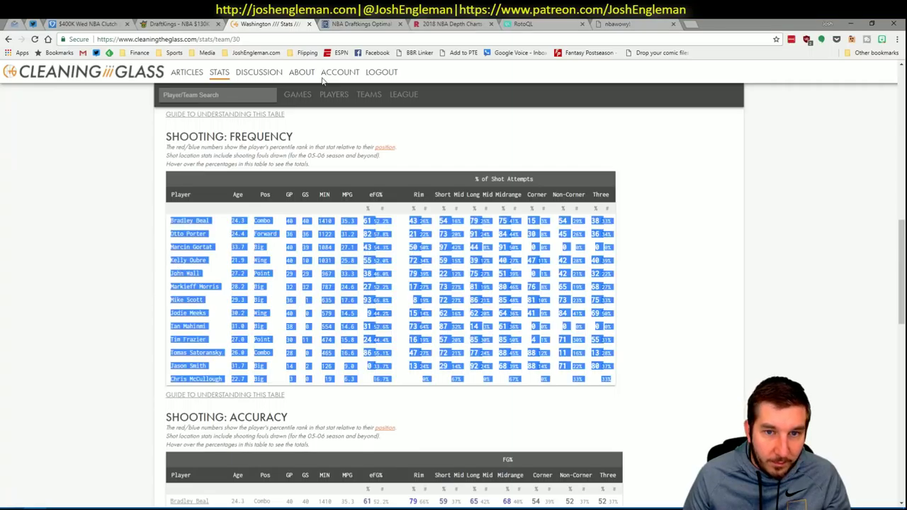
key(Return)
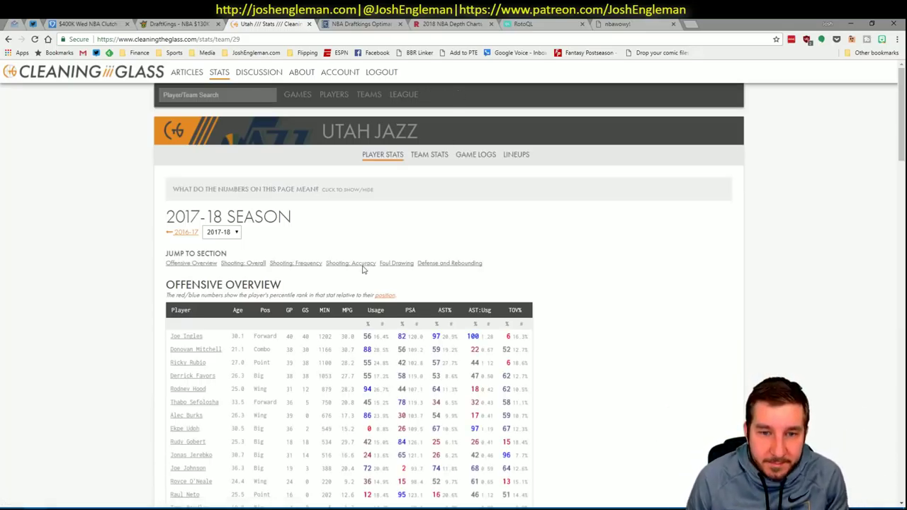
click(291, 264)
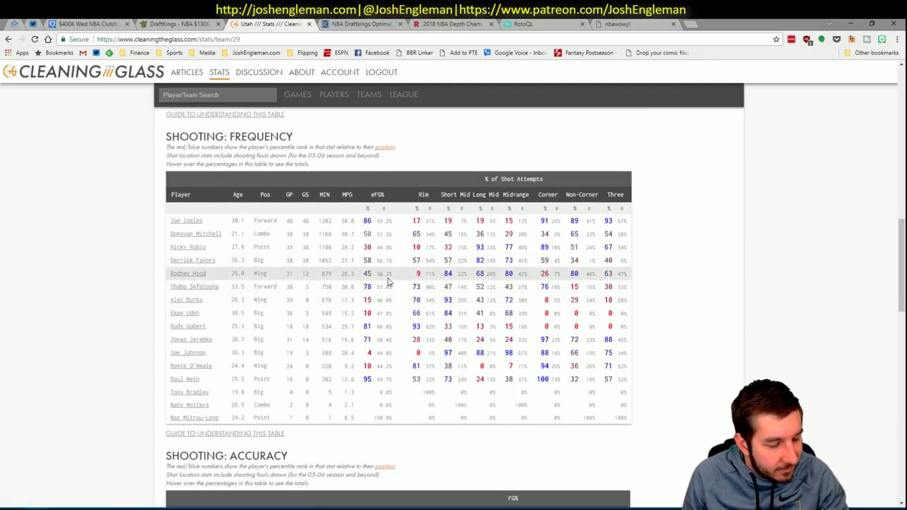
Copy the Jazz's shooting frequency table into the workbook's CTG sheet and return to the YouTube sheet.
drag(629, 421, 172, 221)
key(alt+Tab)
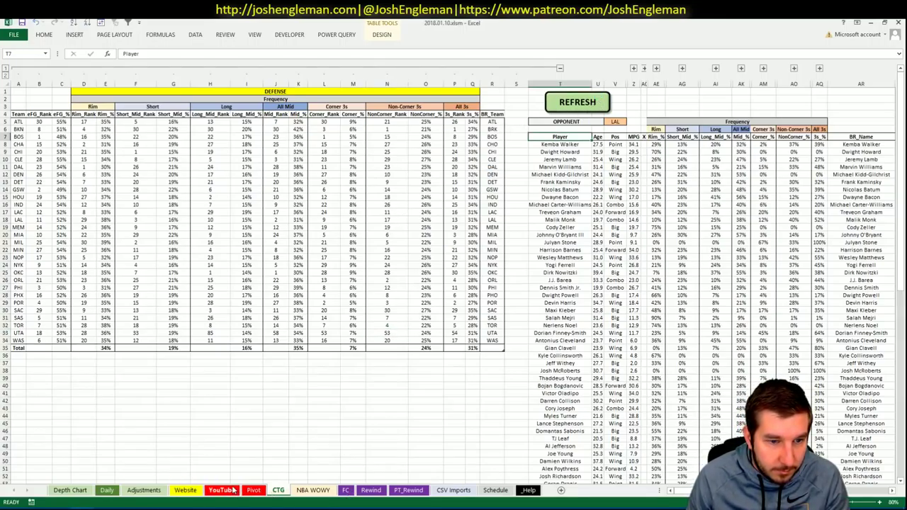
click(221, 490)
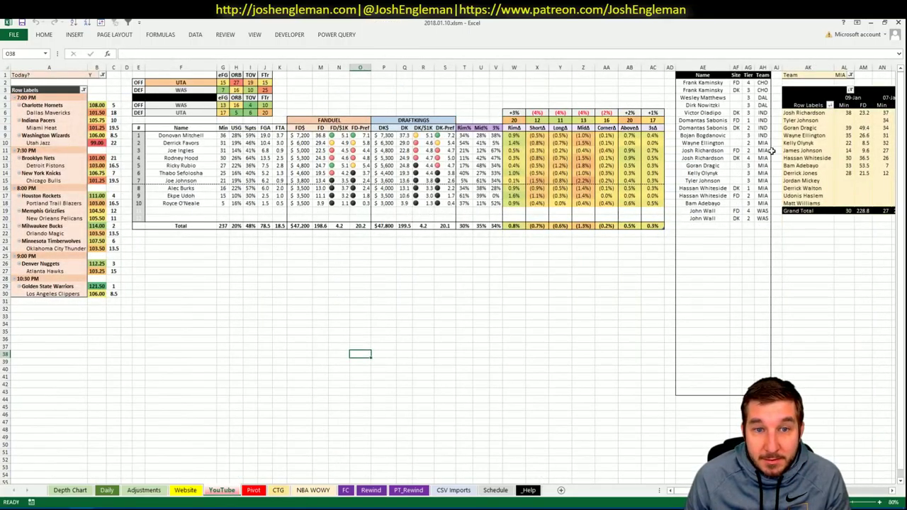
Add Donovan Mitchell to the recommended players list with tier 2, leaving the site blank.
click(711, 225)
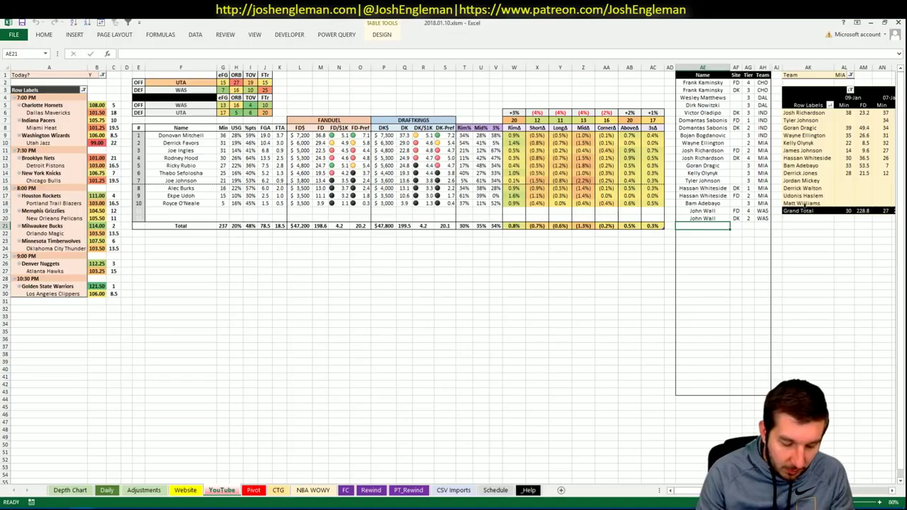
text(Donova)
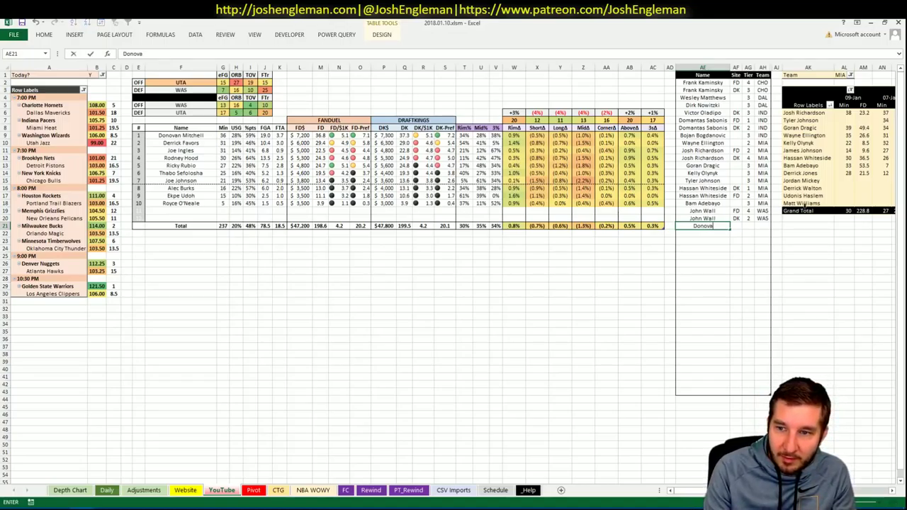
text(n Mitchell)
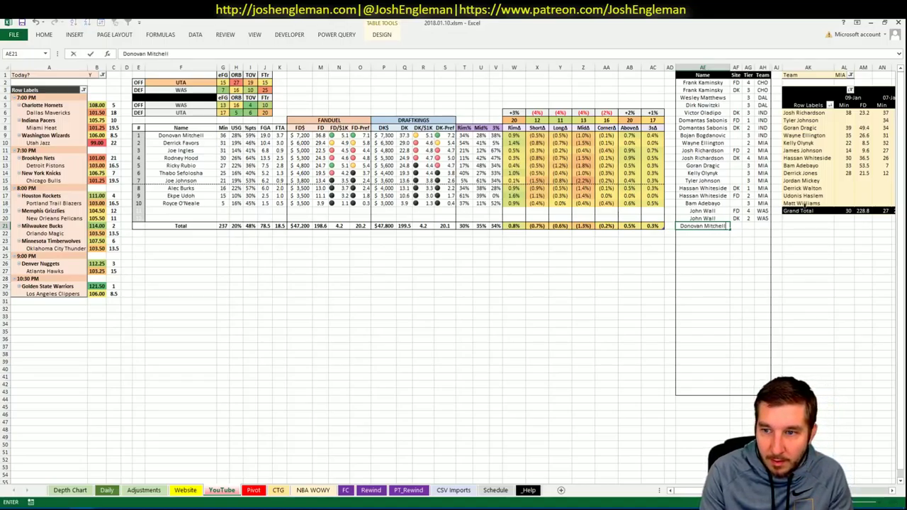
key(Tab)
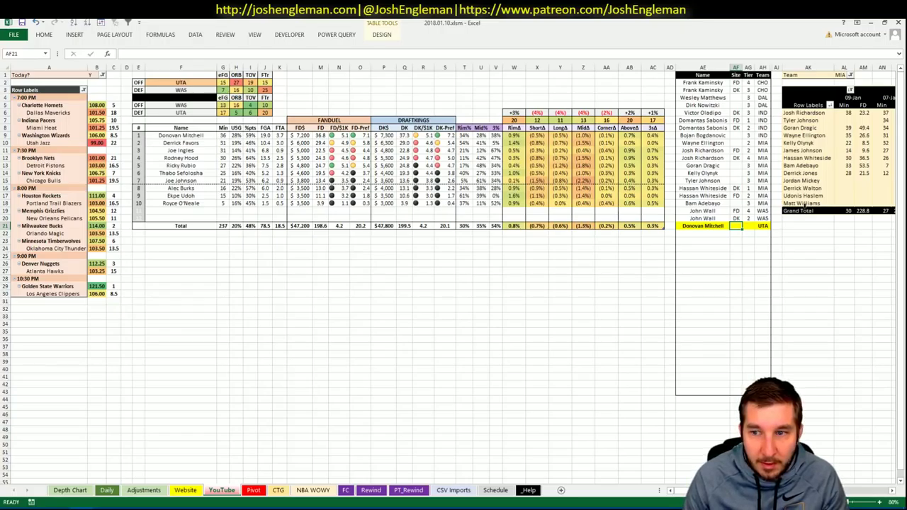
key(Tab)
text(2)
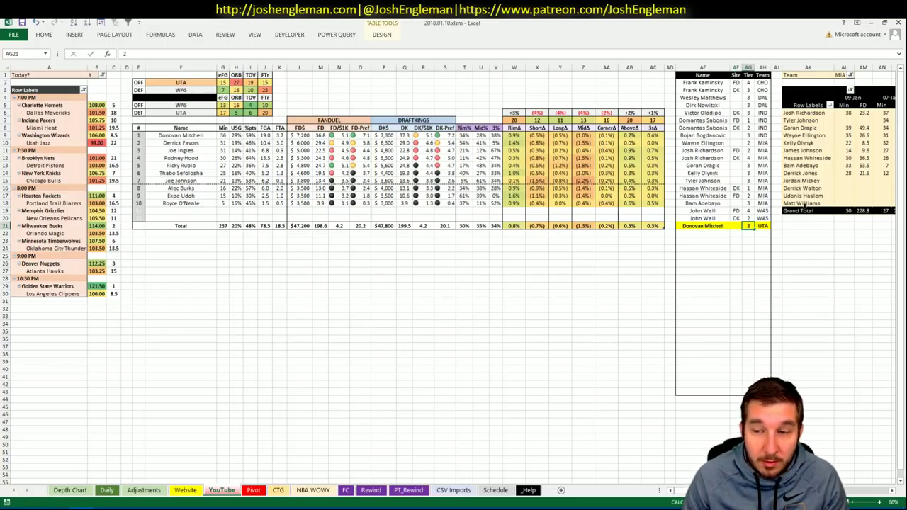
key(Return)
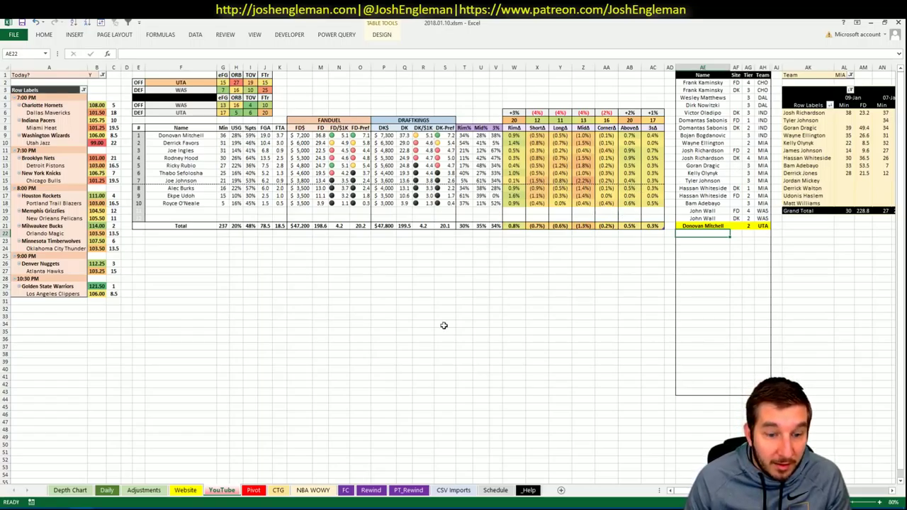
Review the Utah and Washington player projections on the Pivot sheet and return to the YouTube sheet.
click(253, 491)
click(212, 348)
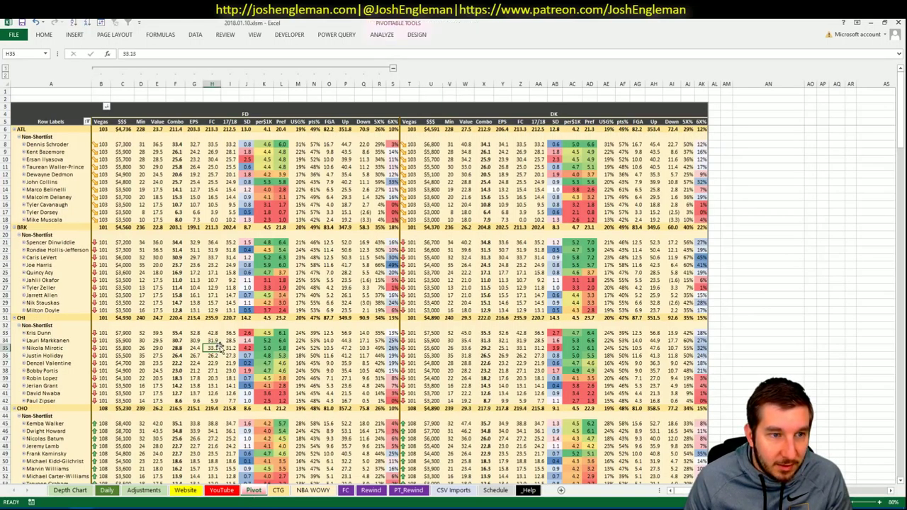
scroll(212, 340, down, 20)
scroll(208, 334, down, 20)
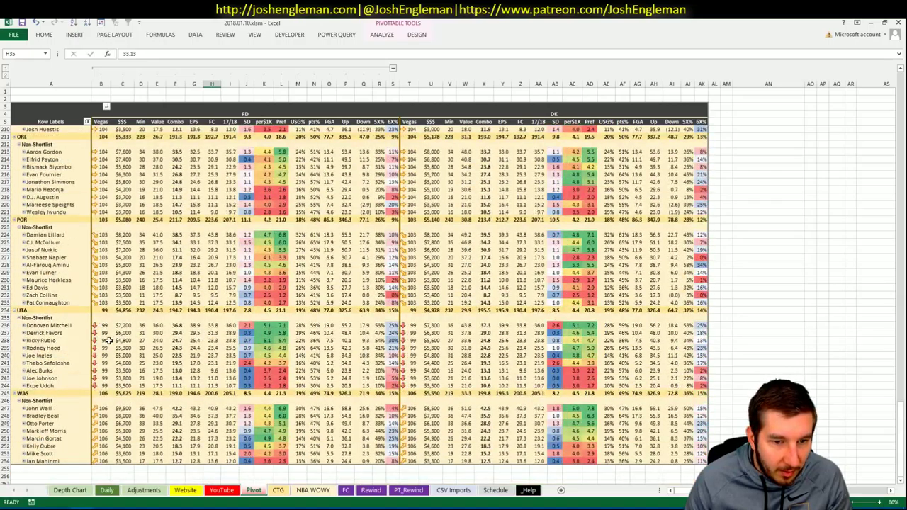
click(227, 492)
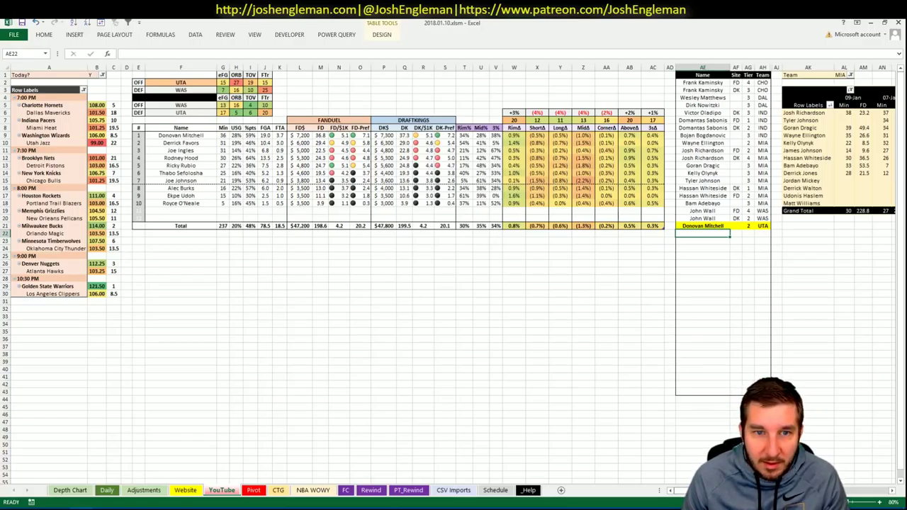
Change the Team filter of the recent games pivot table to UTA.
scroll(672, 180, right, 6)
click(417, 76)
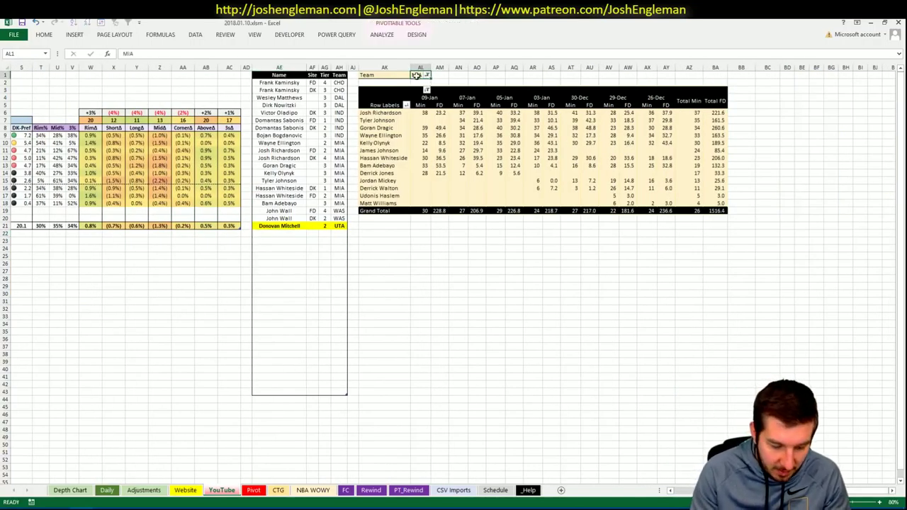
text(UTA)
key(Return)
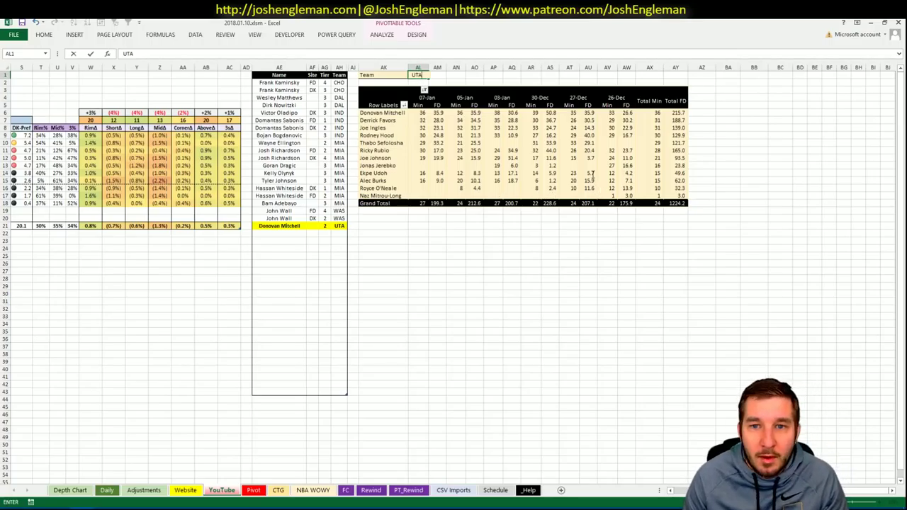
key(Return)
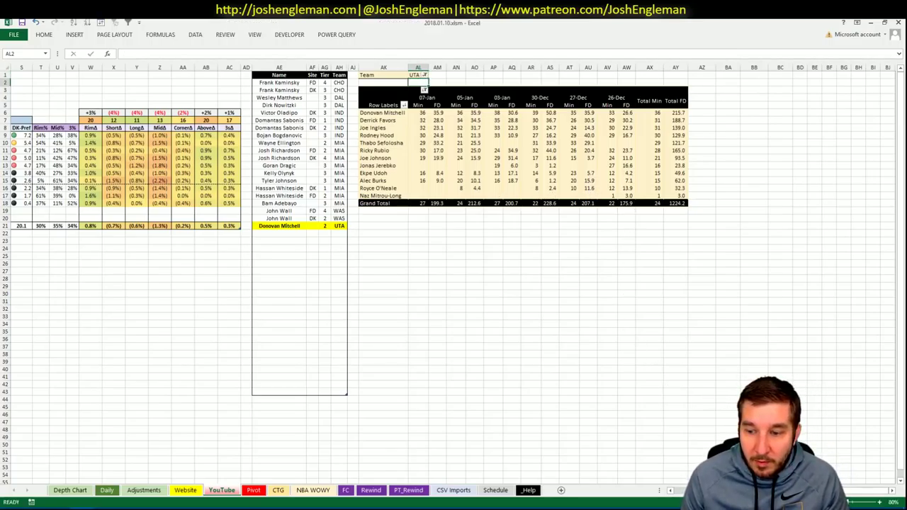
Add Derrick Favors to the recommended players list with site FD and tier 3.
scroll(725, 300, left, 6)
click(708, 233)
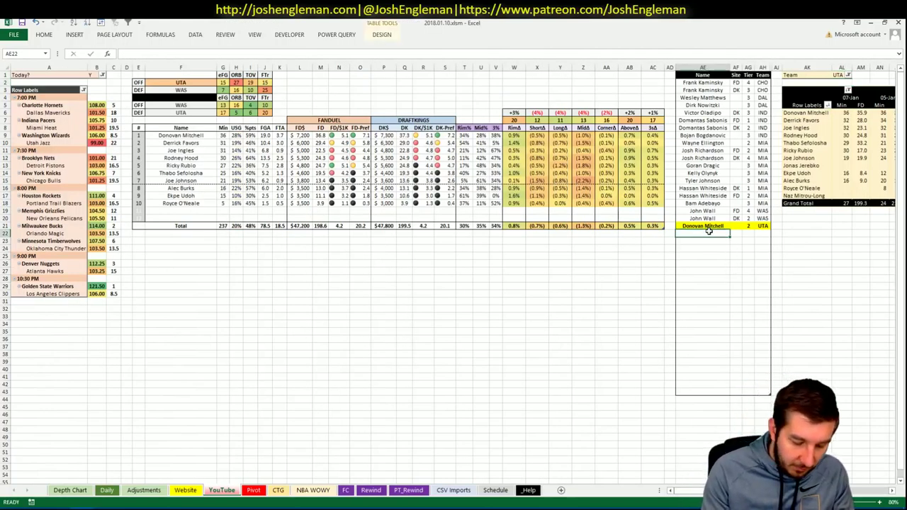
text(D)
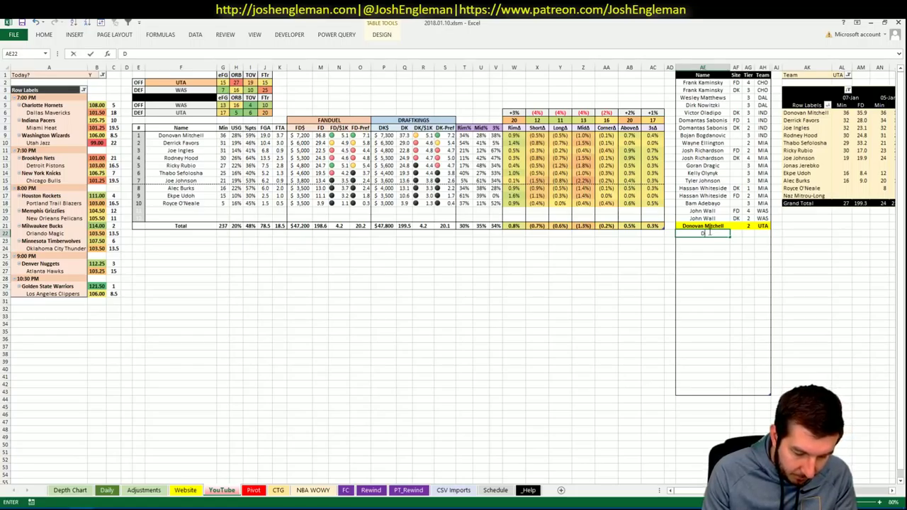
text(errick Favors)
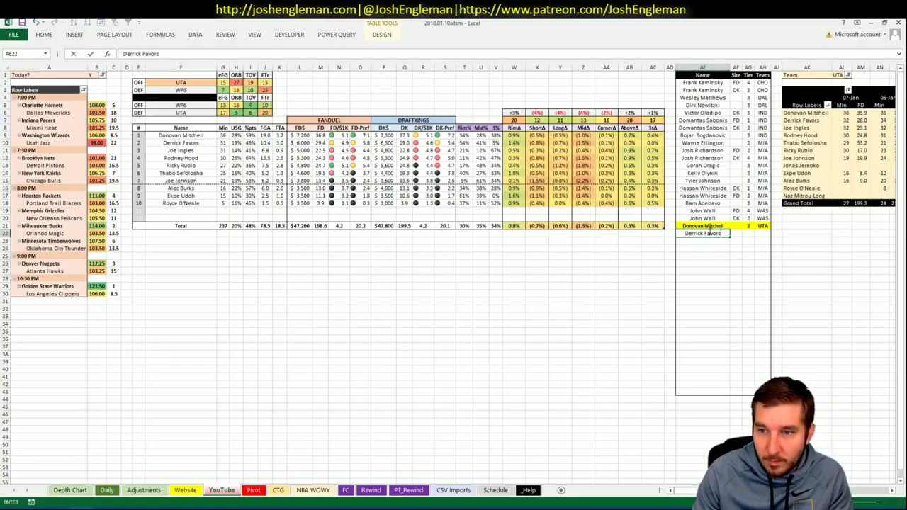
key(Tab)
text(FD)
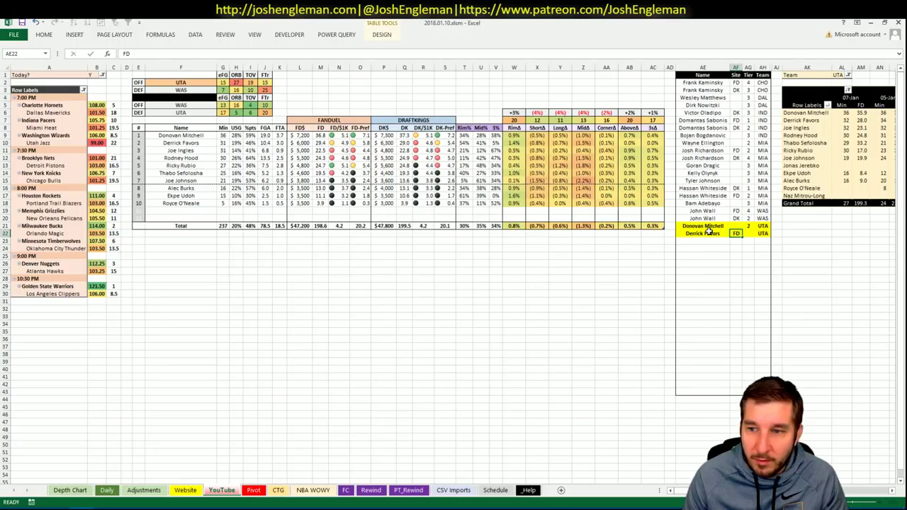
key(Return)
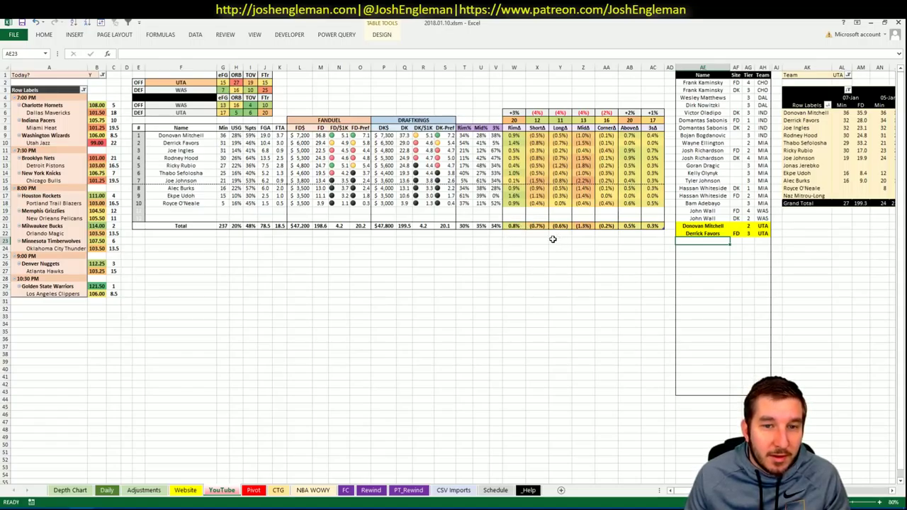
Check Utah's recent game minutes and add Ricky Rubio to the recommended players list with tier 3 and no site.
scroll(454, 270, right, 6)
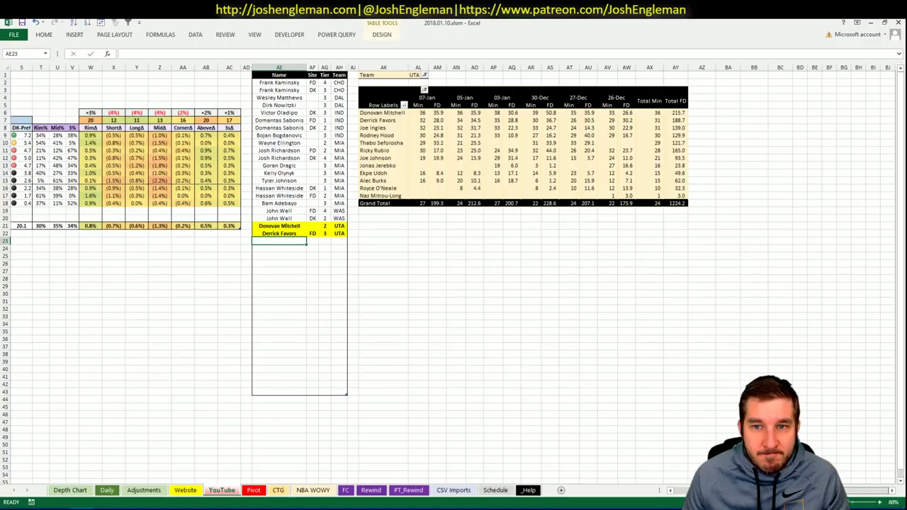
scroll(453, 270, left, 6)
scroll(822, 326, right, 6)
scroll(823, 326, left, 6)
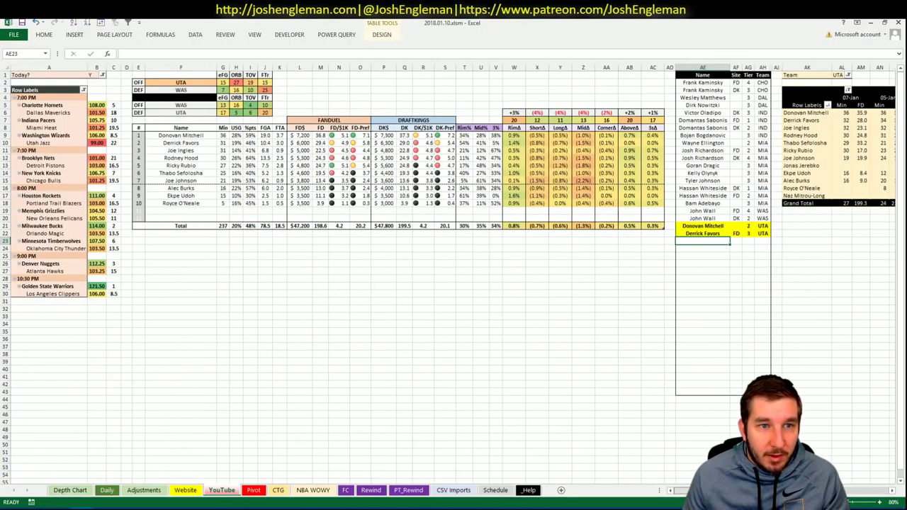
text(Ricky Rubio)
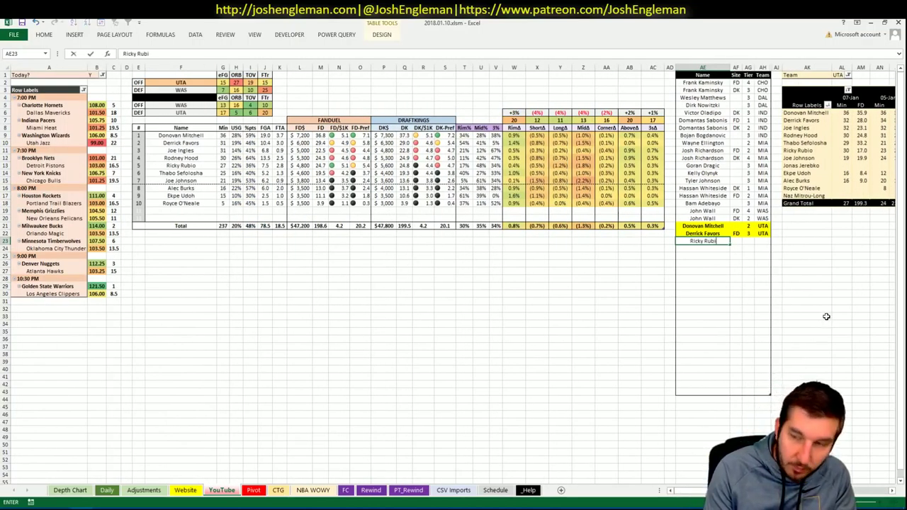
key(Tab)
key(Tab)
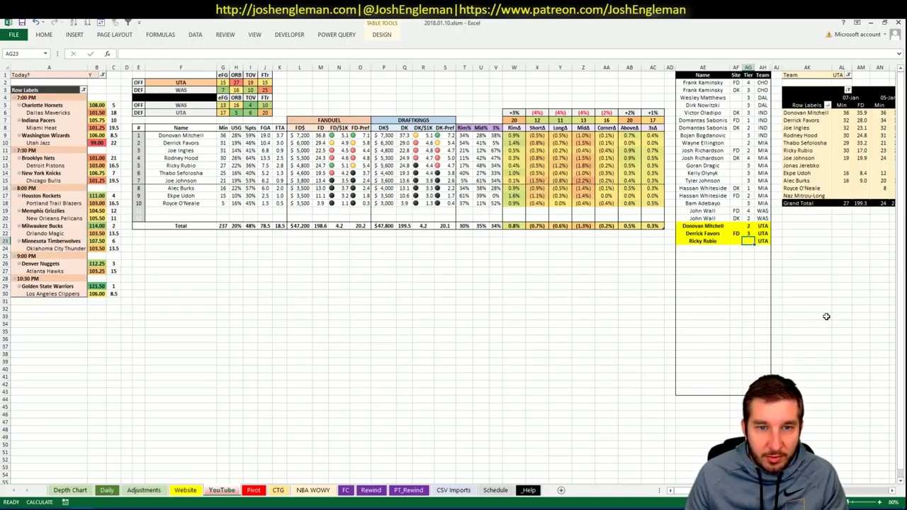
text(3)
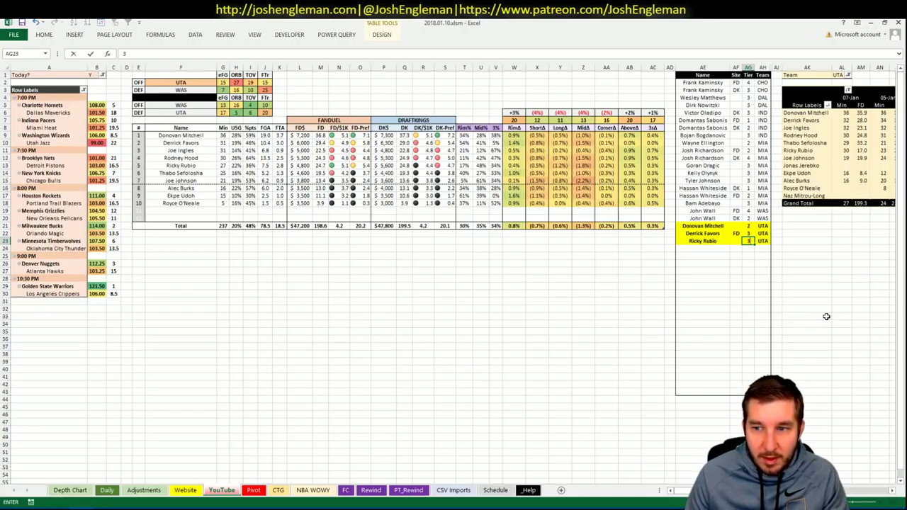
key(Return)
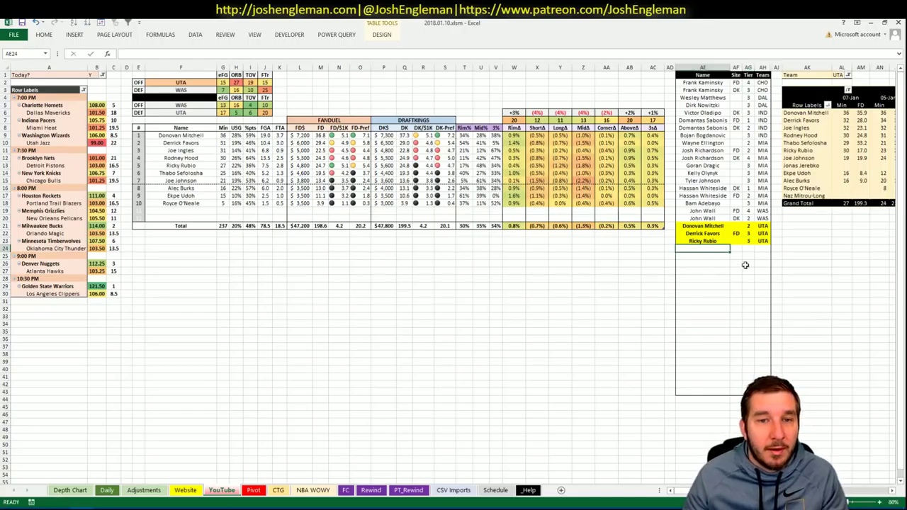
Change the offensive team of the matchup view to BRK.
click(419, 210)
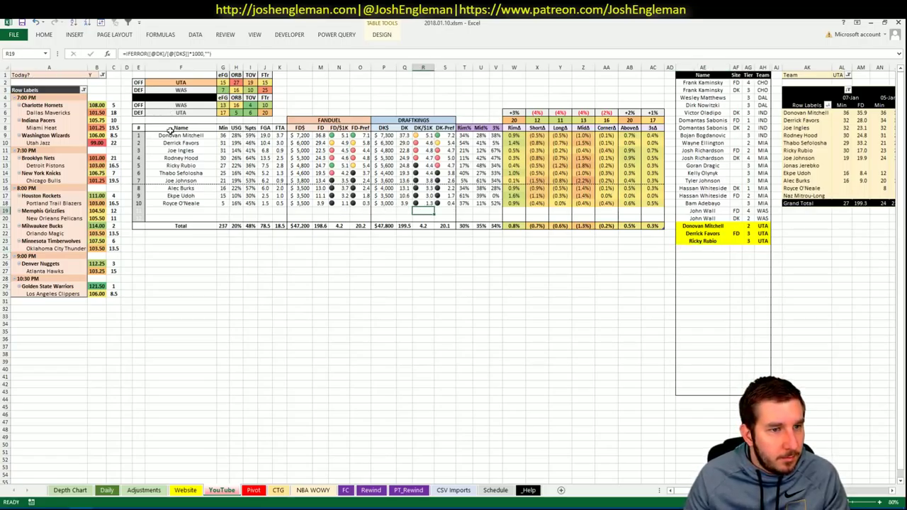
click(190, 83)
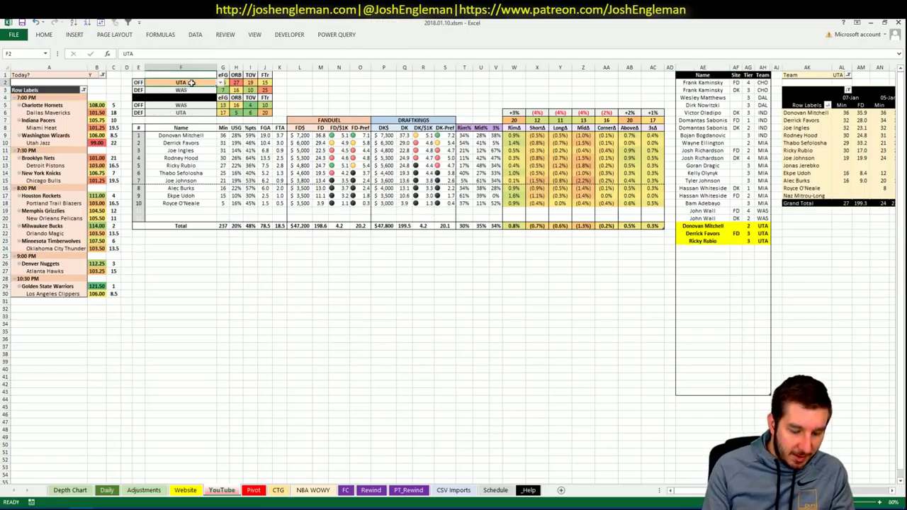
text(BRK)
key(Return)
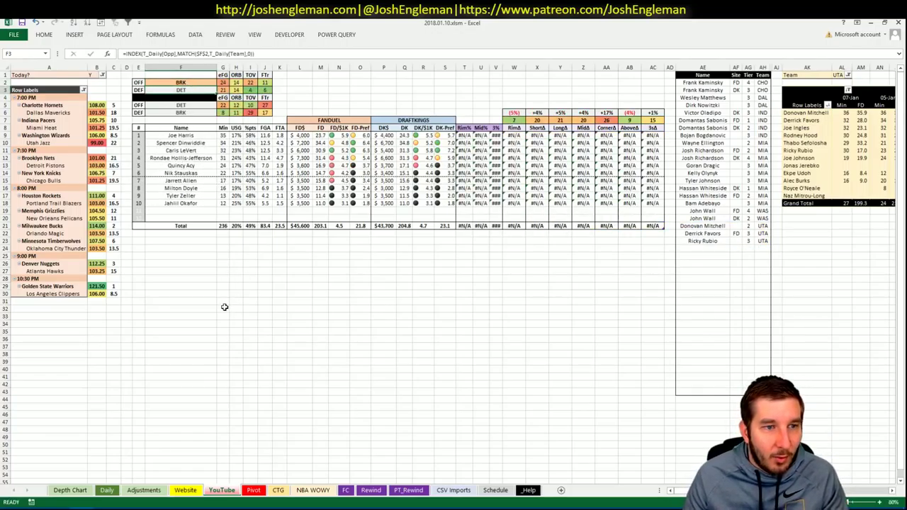
click(265, 324)
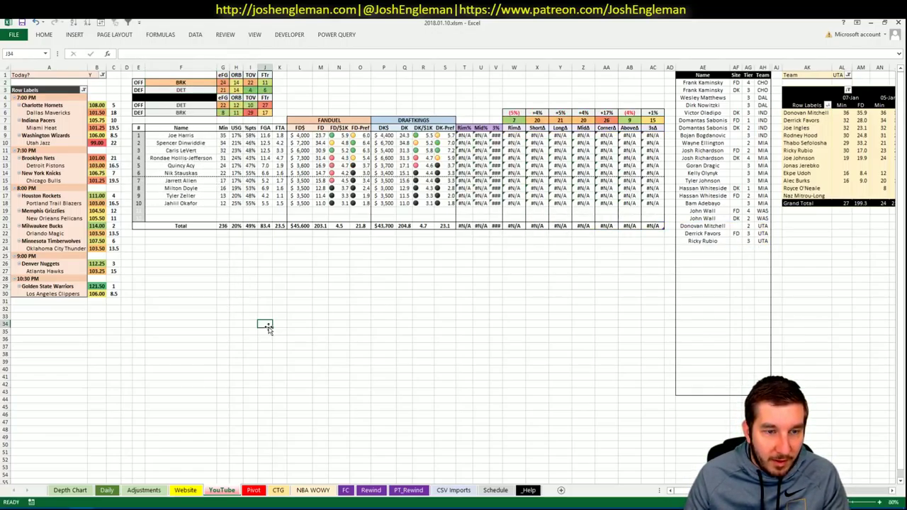
Switch to Cleaning the Glass in the browser, search for "nets" and show the Brooklyn Nets' Shooting: Frequency table.
key(alt+Tab)
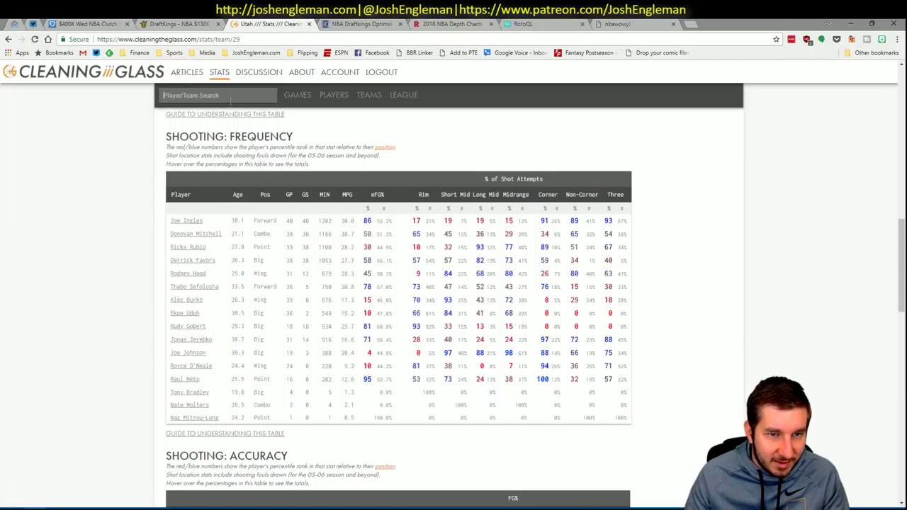
click(231, 96)
text(nets)
key(Return)
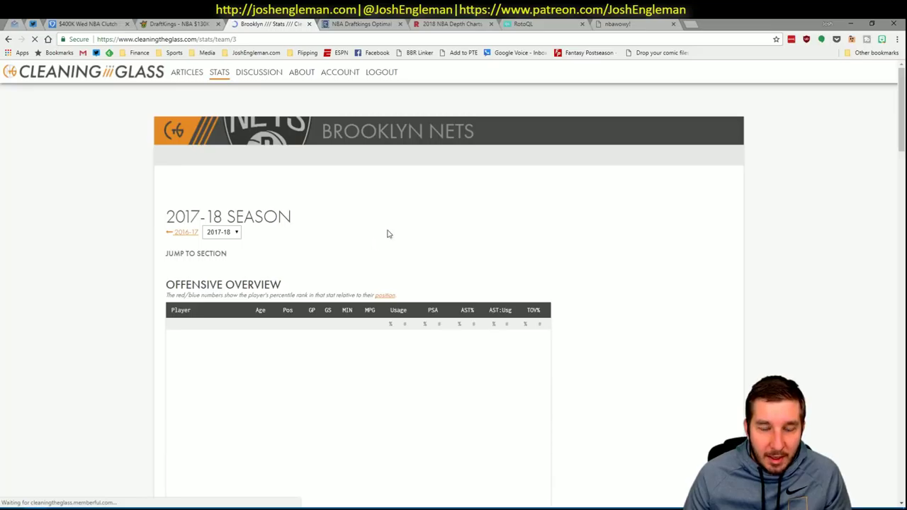
click(306, 217)
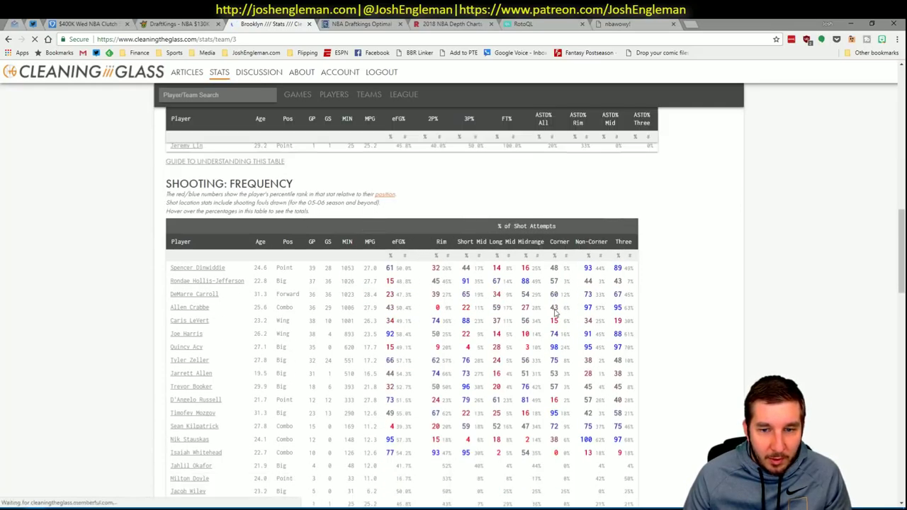
scroll(657, 373, down, 1)
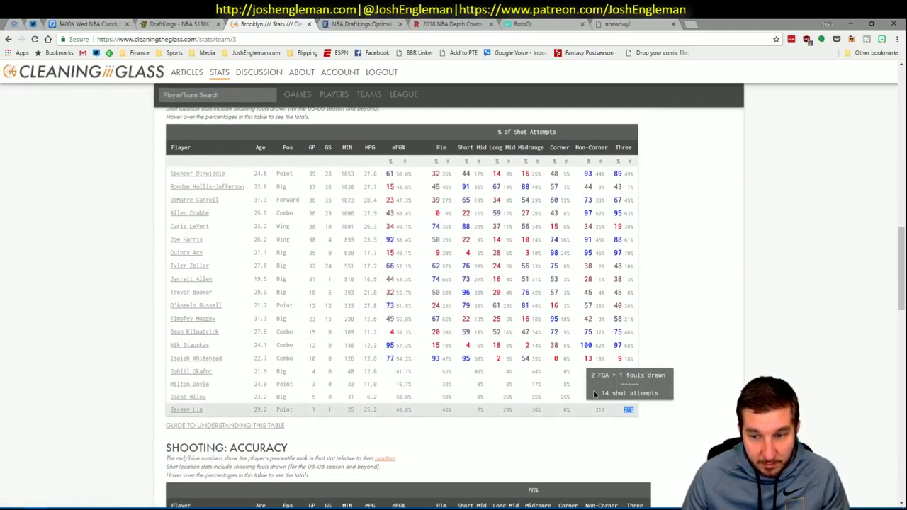
Copy the Nets' shooting frequency rows into the workbook's CTG sheet and return to the YouTube sheet.
drag(633, 411, 170, 175)
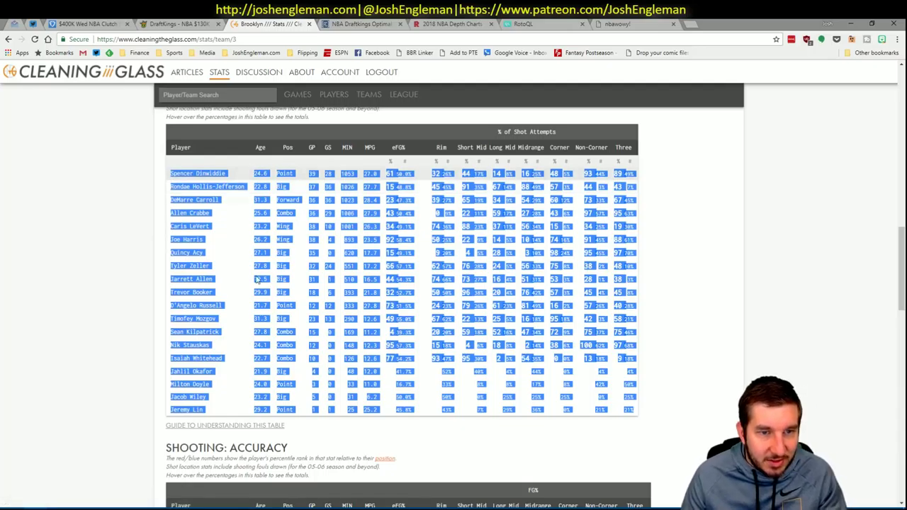
key(alt+Tab)
click(279, 492)
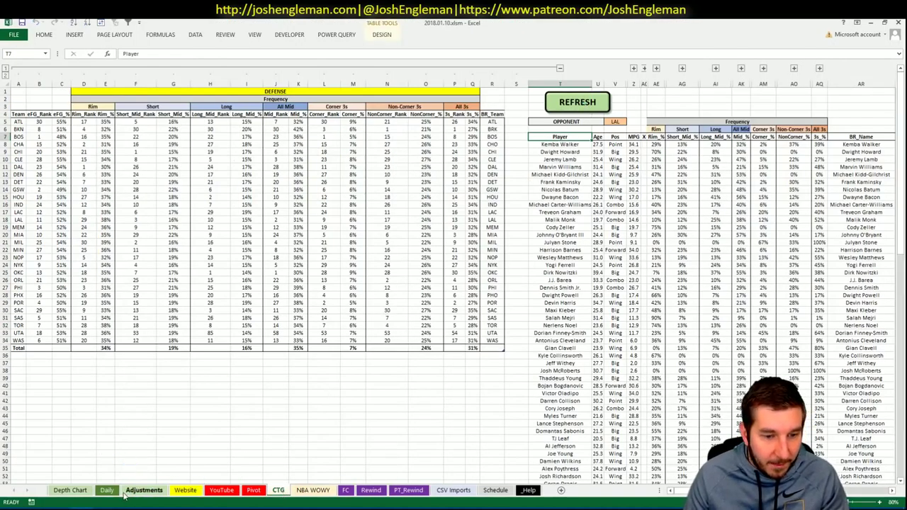
click(222, 490)
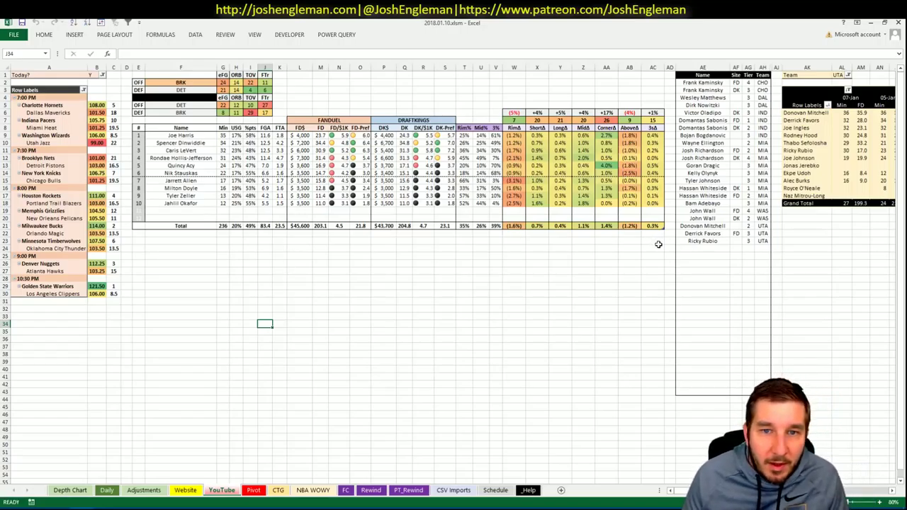
Set the Team filter of the recent-games pivot table to BRK and review Brooklyn's minutes and FanDuel points by date.
click(838, 76)
text(BRK)
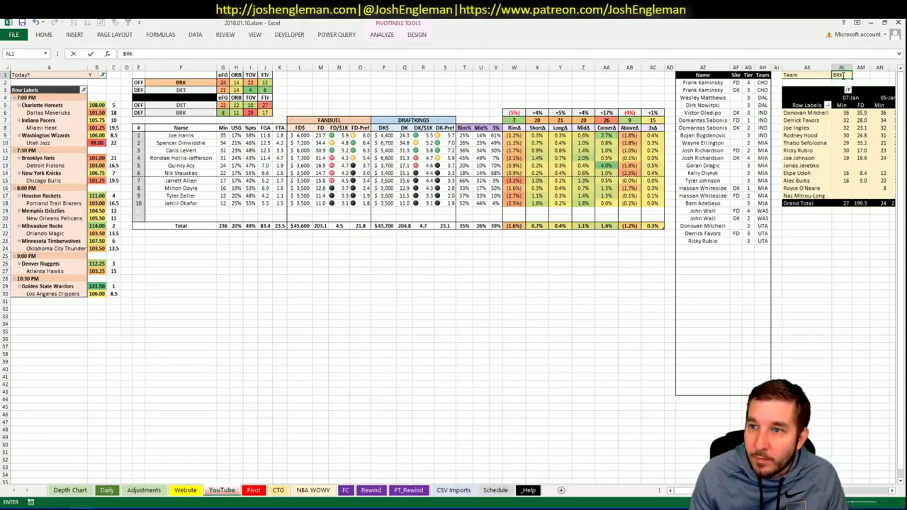
key(Return)
key(Return)
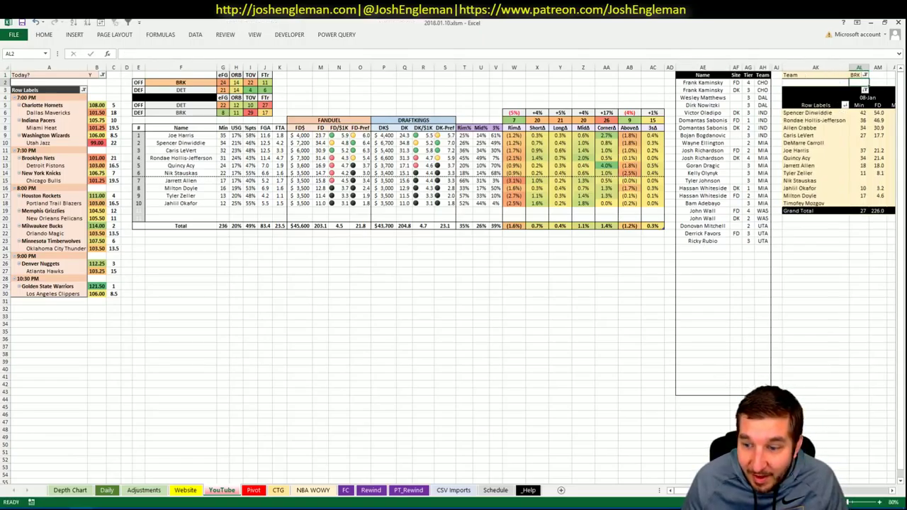
scroll(453, 269, right, 5)
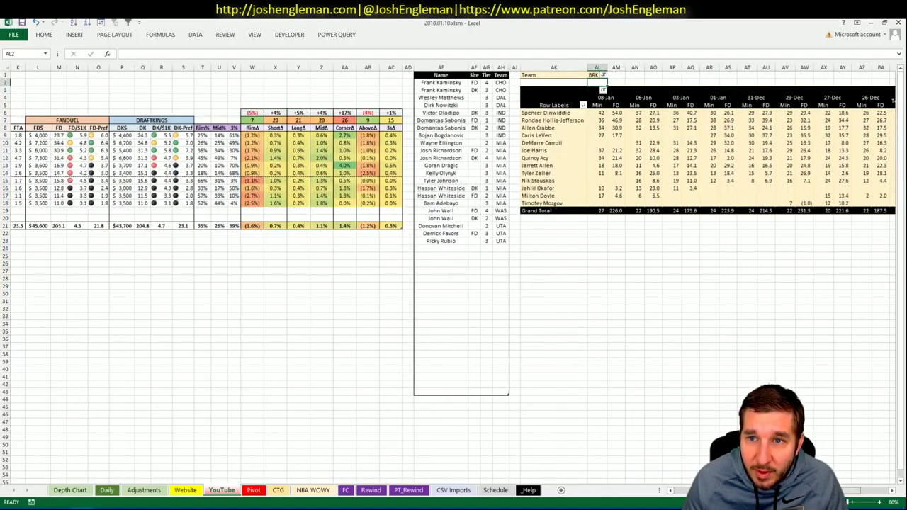
scroll(453, 269, left, 1)
scroll(454, 270, right, 3)
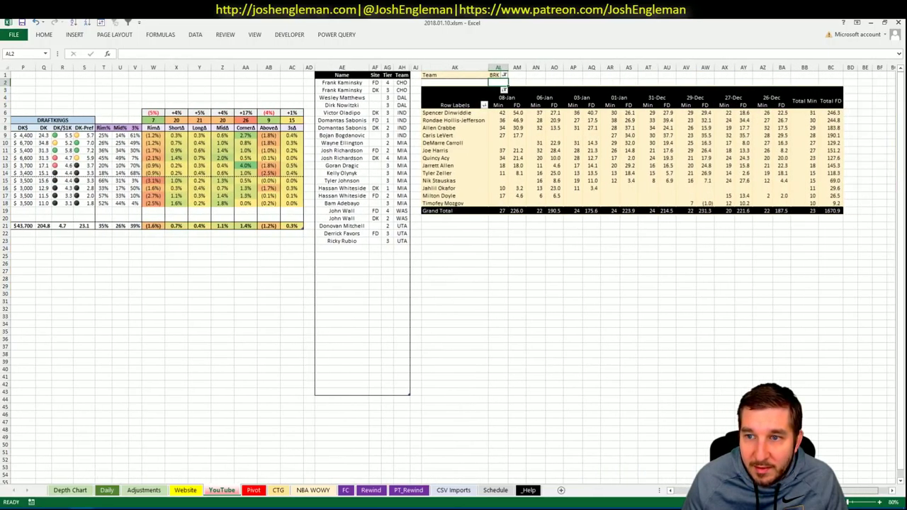
scroll(454, 270, left, 6)
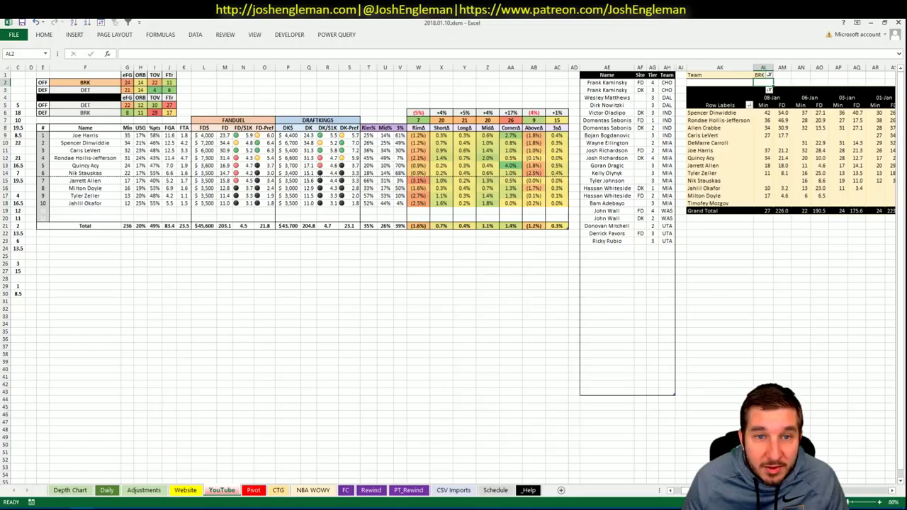
scroll(454, 269, left, 2)
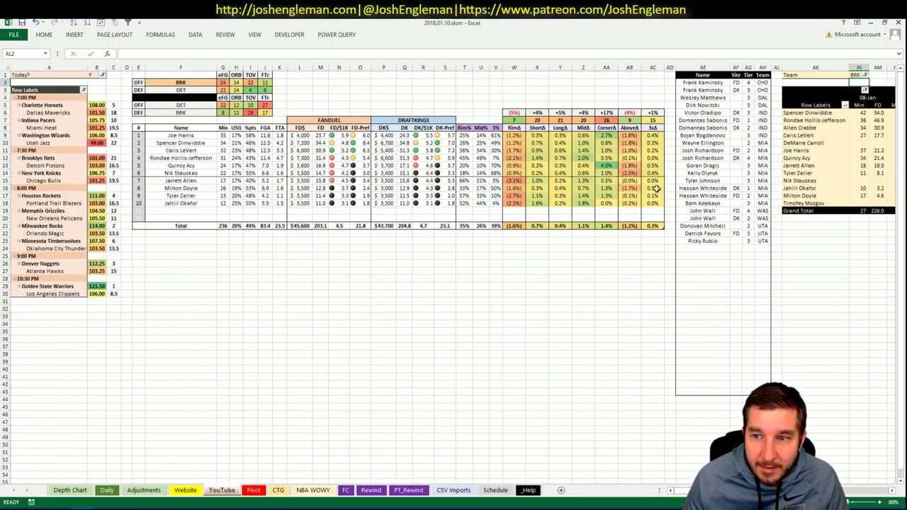
Add Joe Harris to the recommended players list with tier 3 and no site.
click(716, 255)
key(Up)
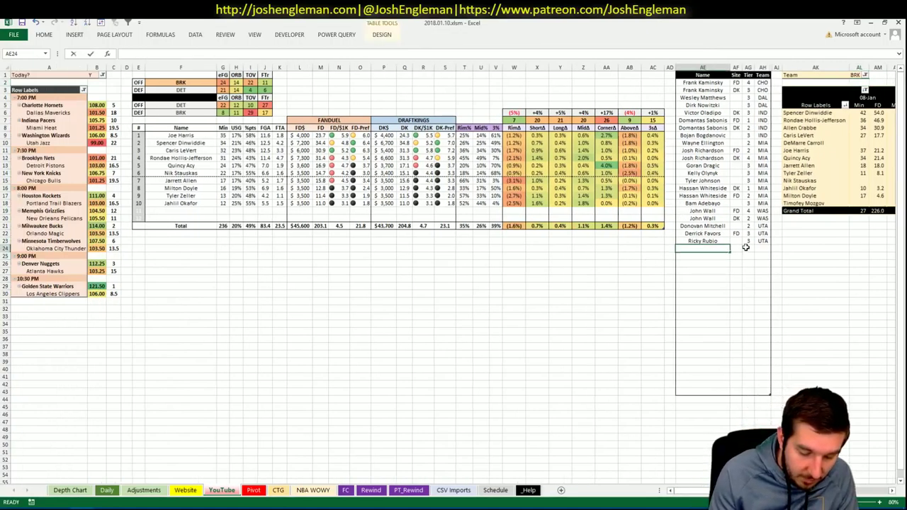
text(Joe Harris)
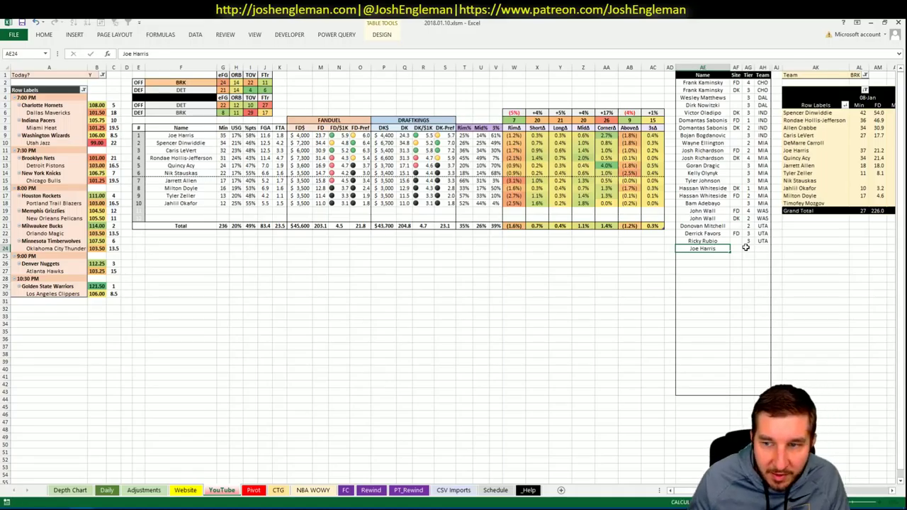
click(746, 248)
key(Down)
key(Left)
key(Left)
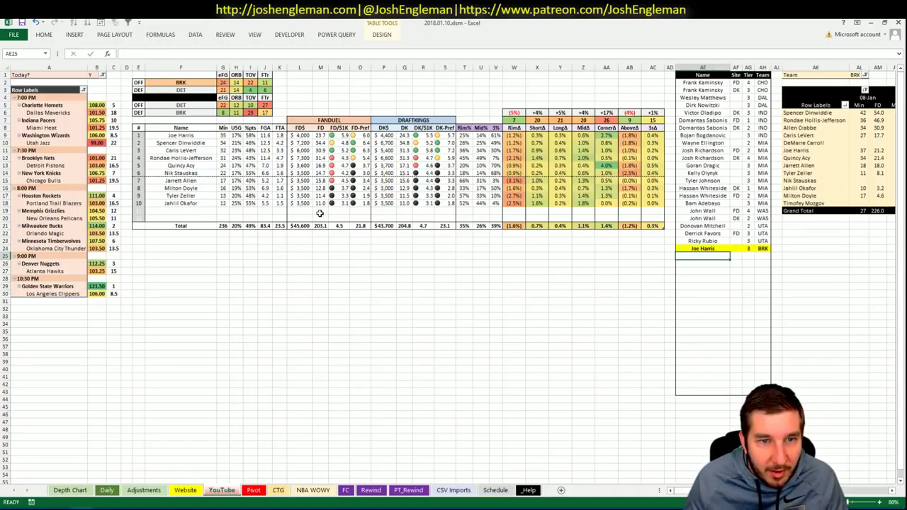
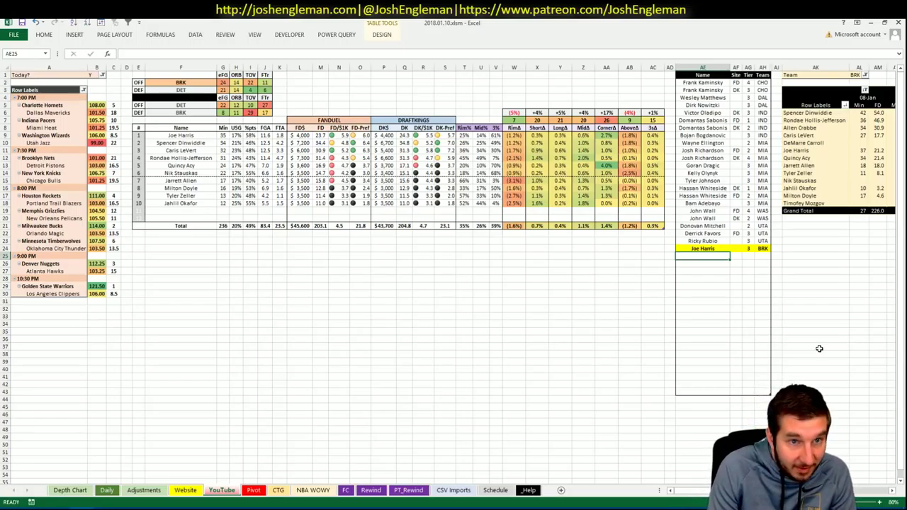
Add Spencer Dinwiddie below Joe Harris in the recommended players list with tier 3 and no site.
text(3)
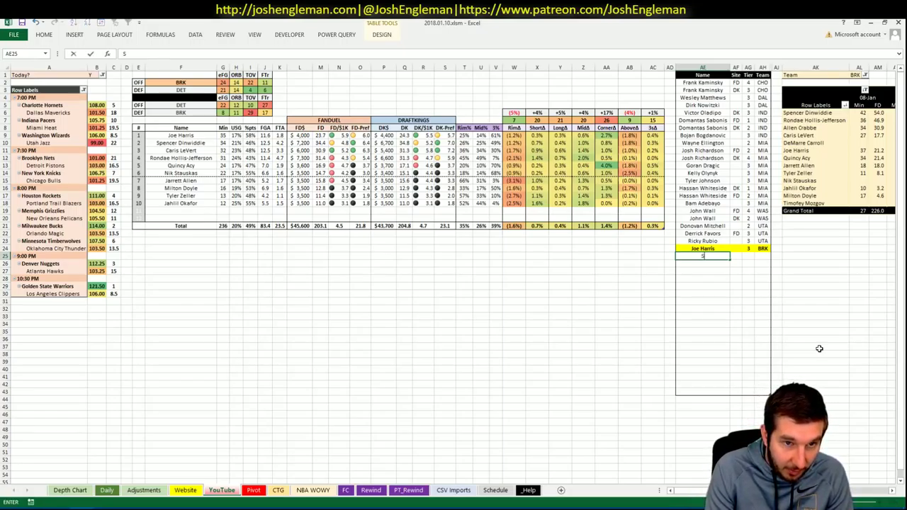
key(Escape)
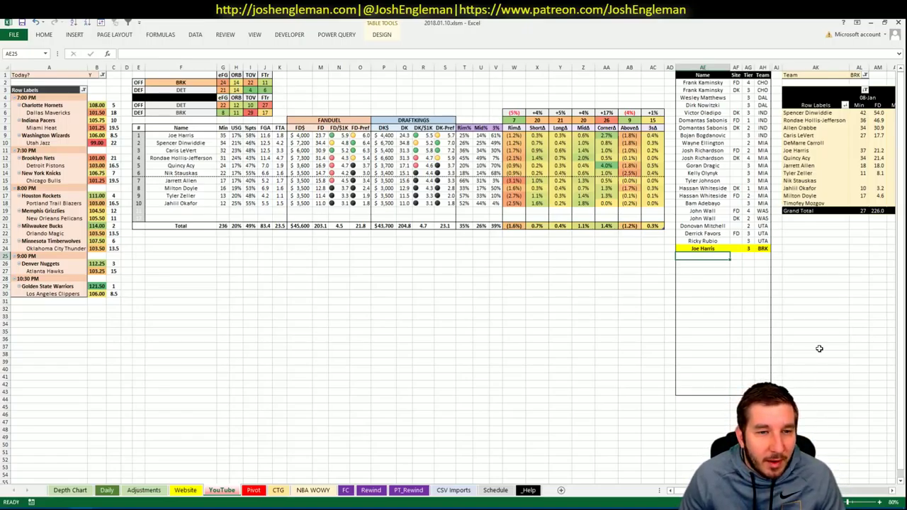
text(Sp)
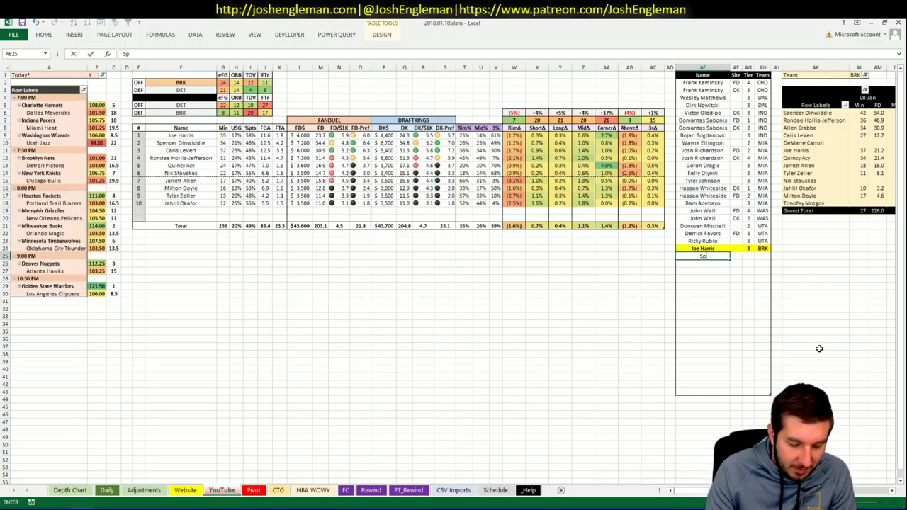
text(encer Dinwiddie)
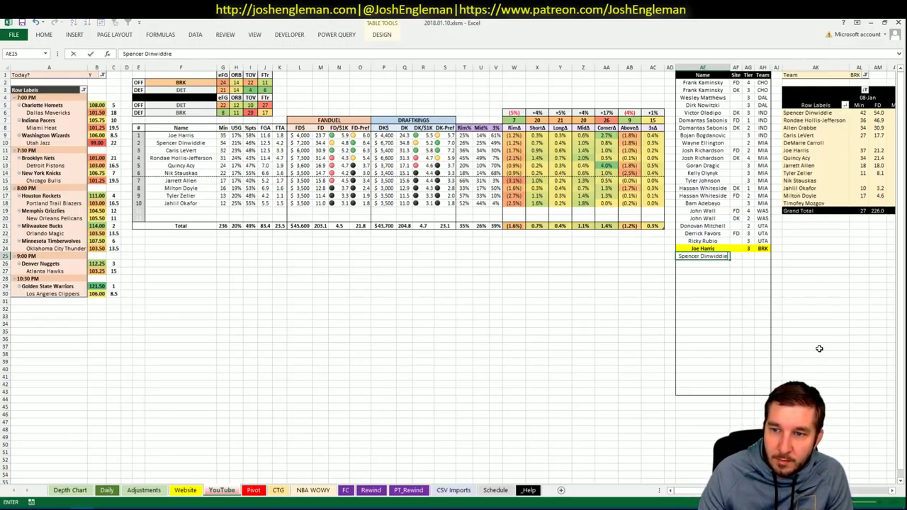
key(ctrl+Return)
key(Tab)
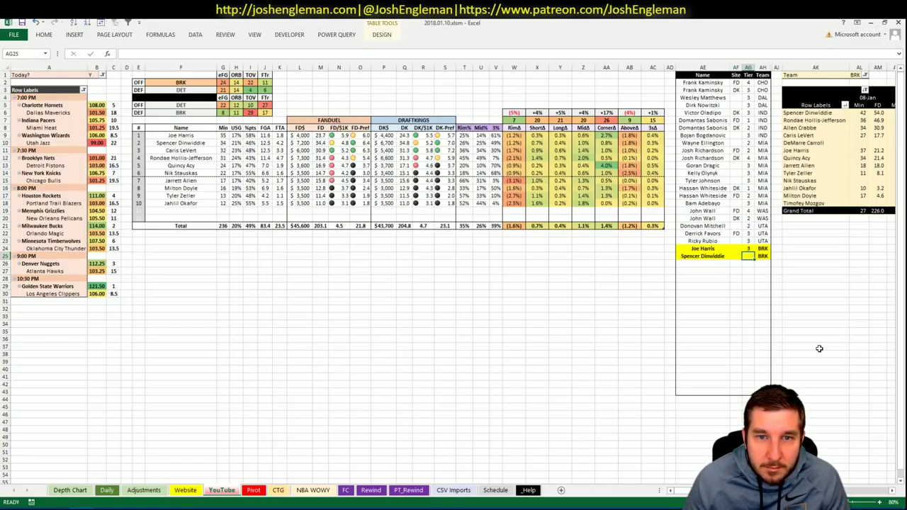
text(3)
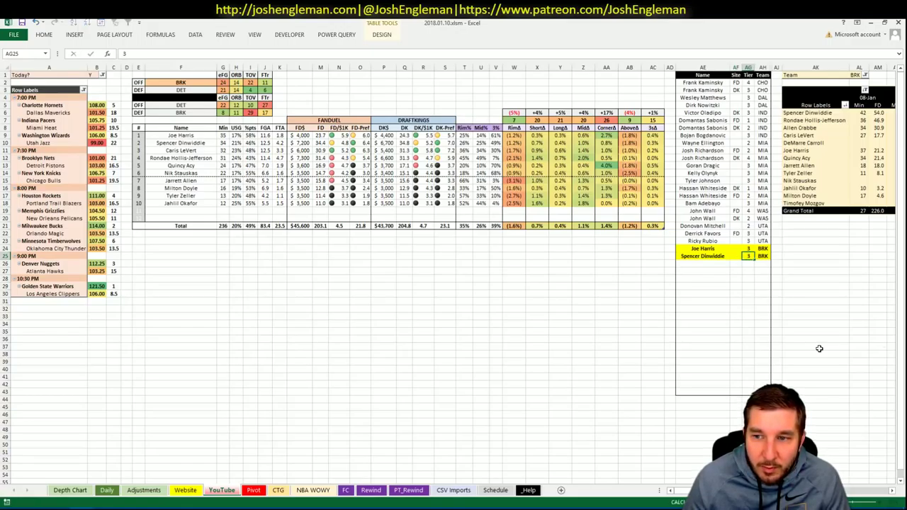
key(Return)
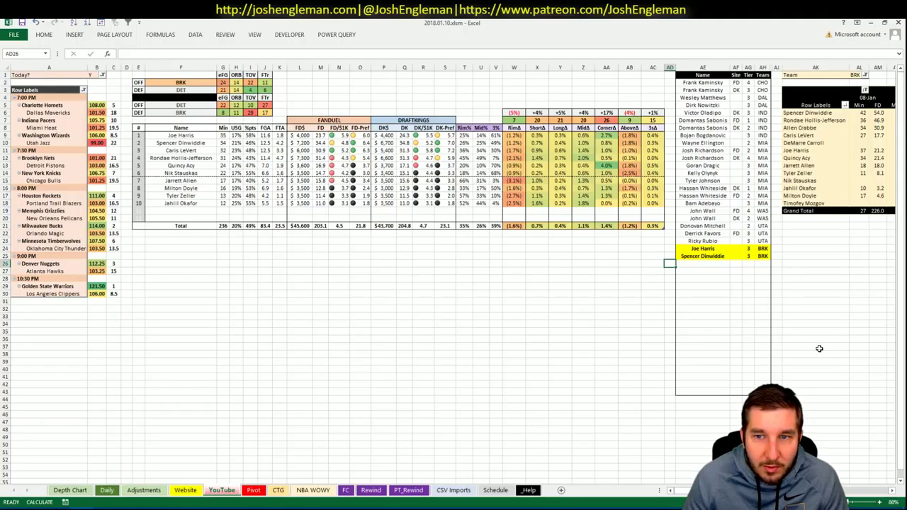
Enter Caris LeVert as the next recommended player and check Brooklyn's recent game minutes.
key(Right)
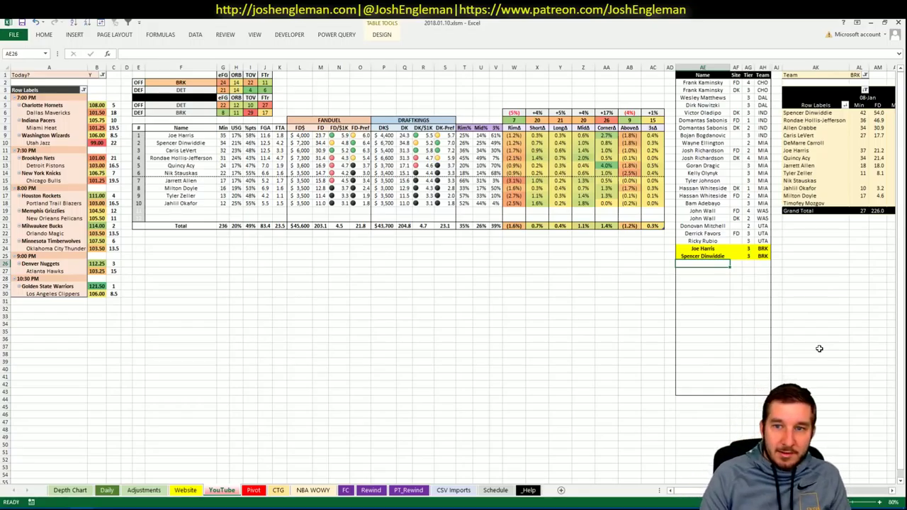
text(Caris L)
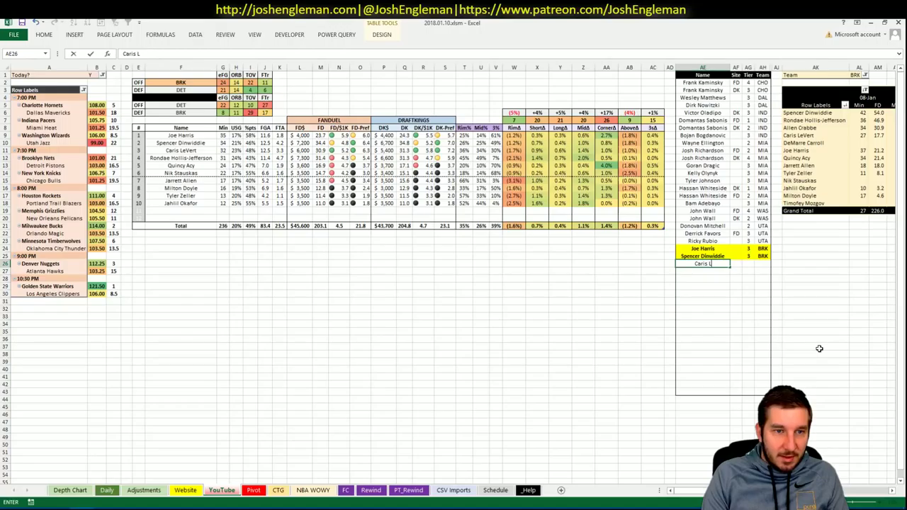
text(eVert)
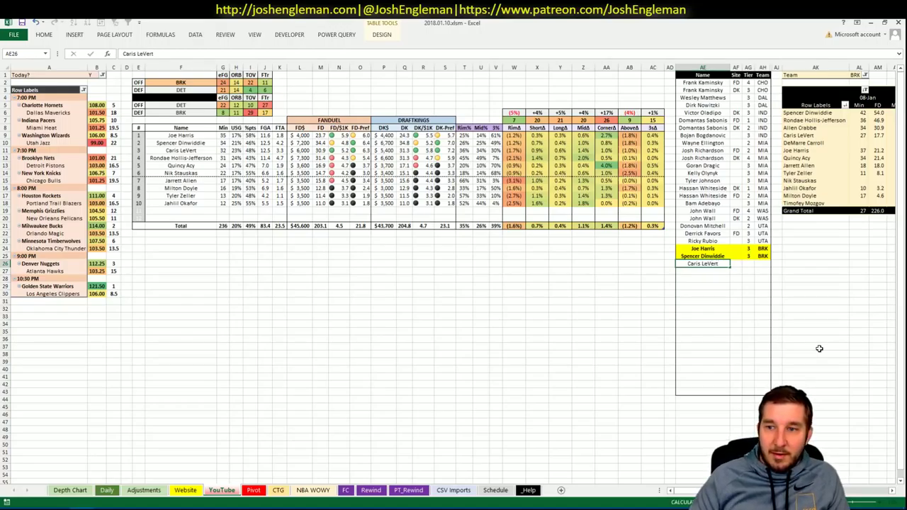
key(Tab)
key(Tab)
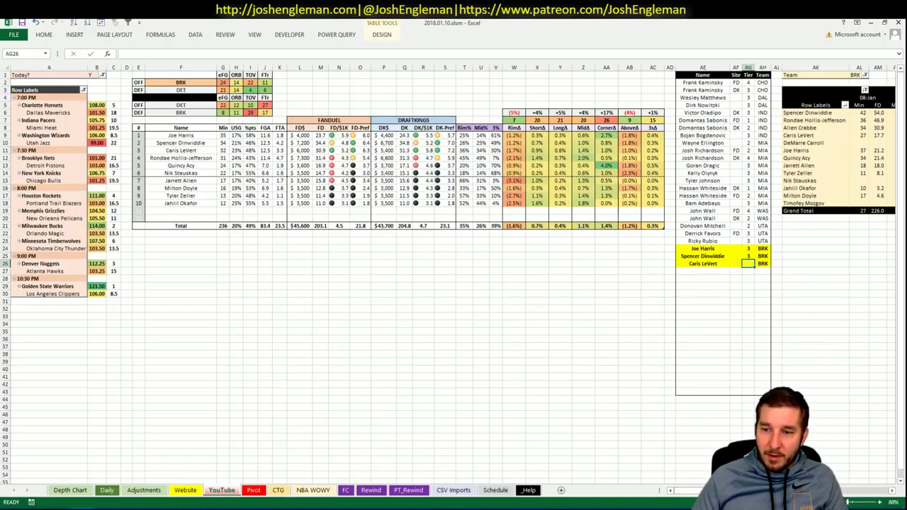
scroll(425, 269, right, 3)
scroll(454, 274, right, 1)
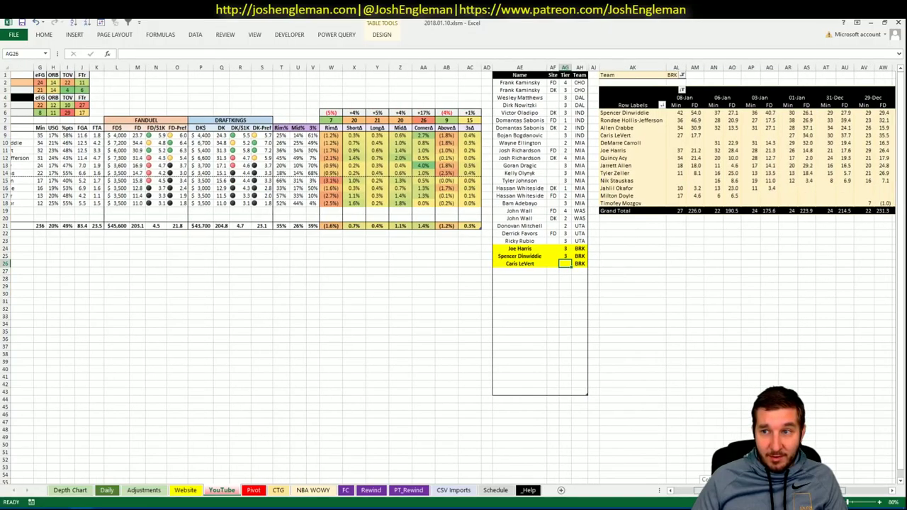
scroll(454, 274, right, 2)
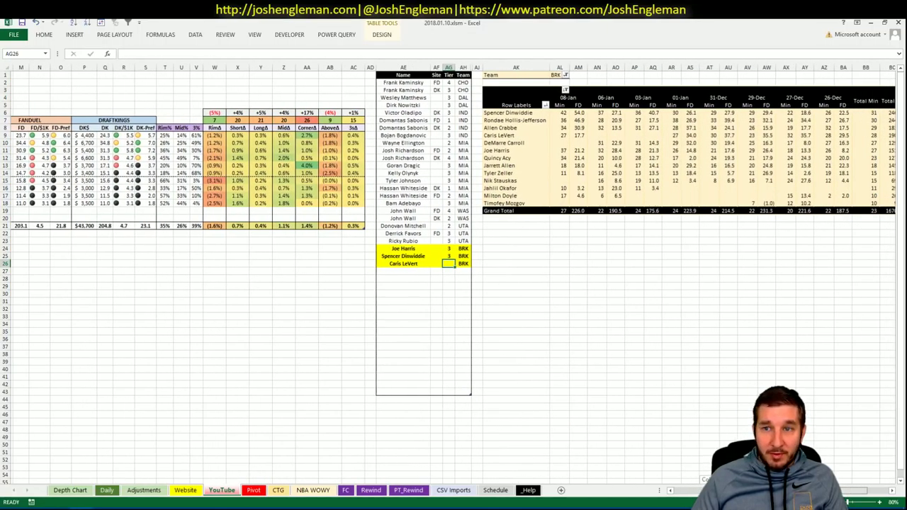
scroll(454, 274, left, 5)
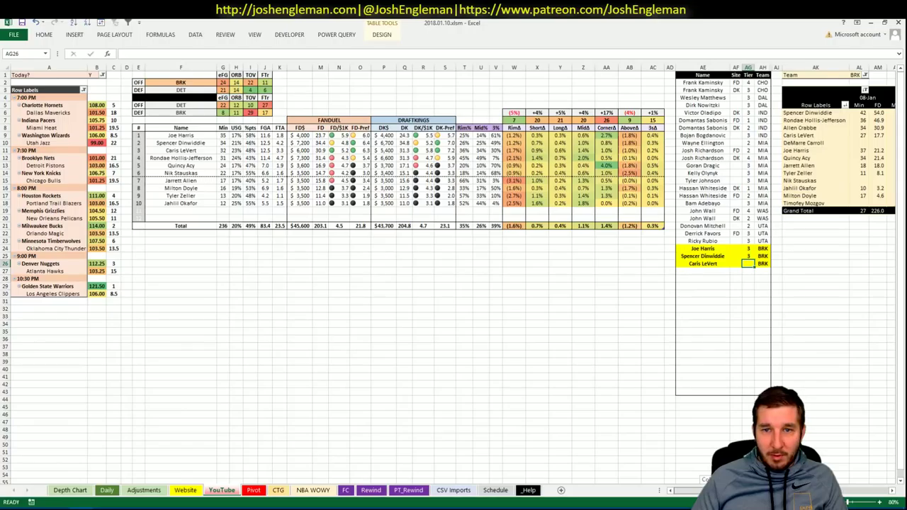
scroll(617, 264, right, 2)
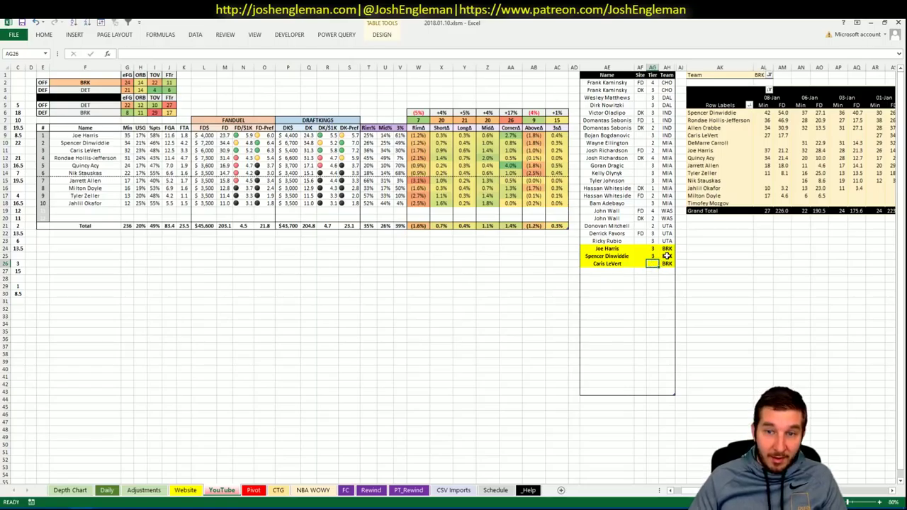
Give the Caris LeVert entry tier 3 and site FD.
text(3)
key(Left)
key(Left)
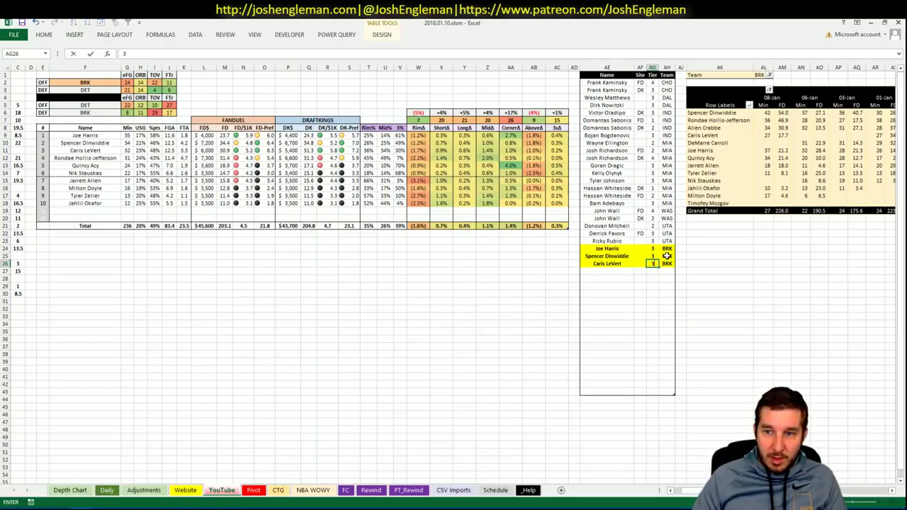
key(Tab)
text(FD)
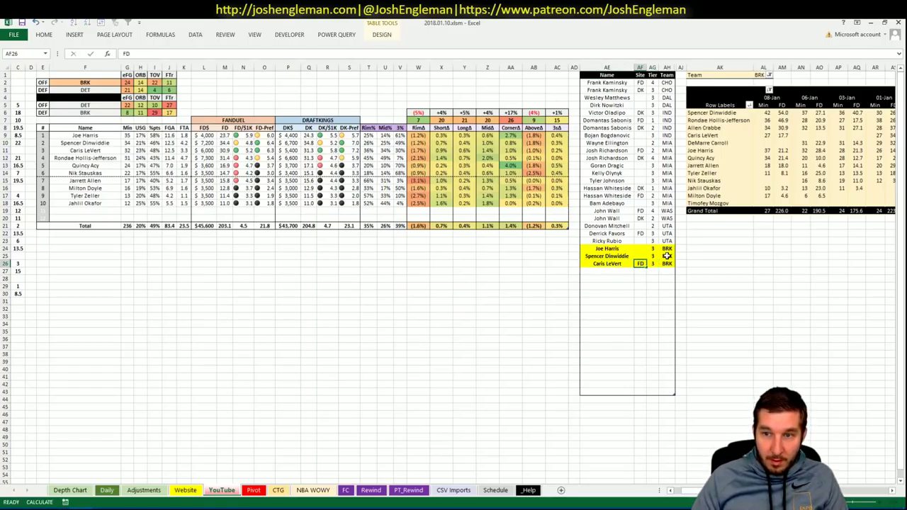
key(Return)
Check Brooklyn's projections on the Pivot sheet and add a second Caris LeVert entry with site DK and tier 2 on the YouTube sheet.
click(253, 491)
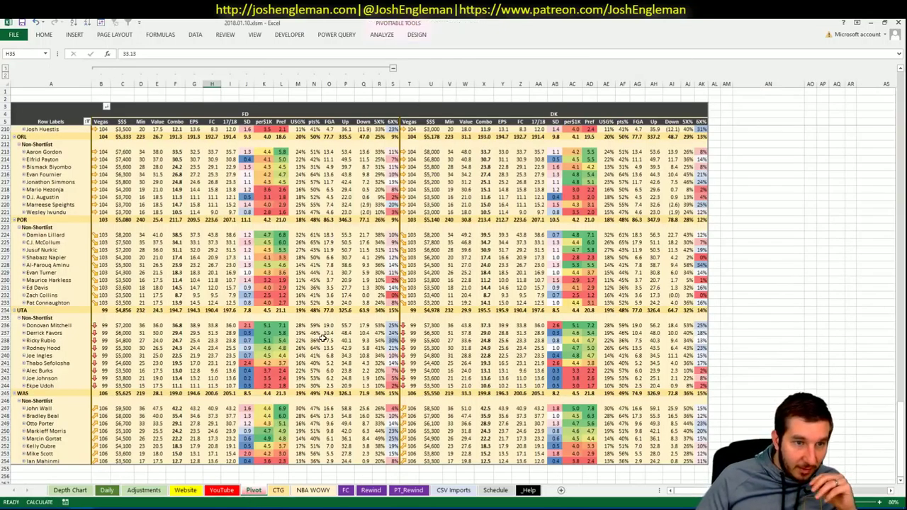
scroll(323, 340, up, 20)
click(231, 257)
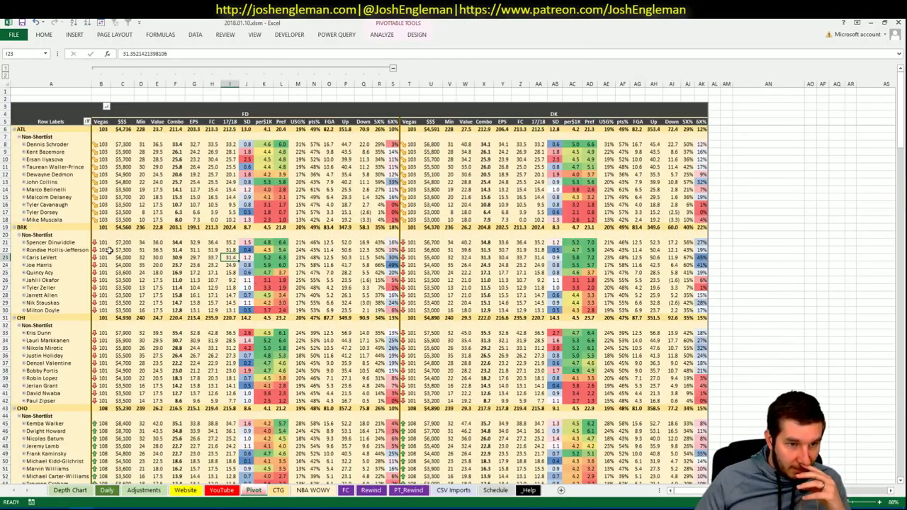
click(221, 491)
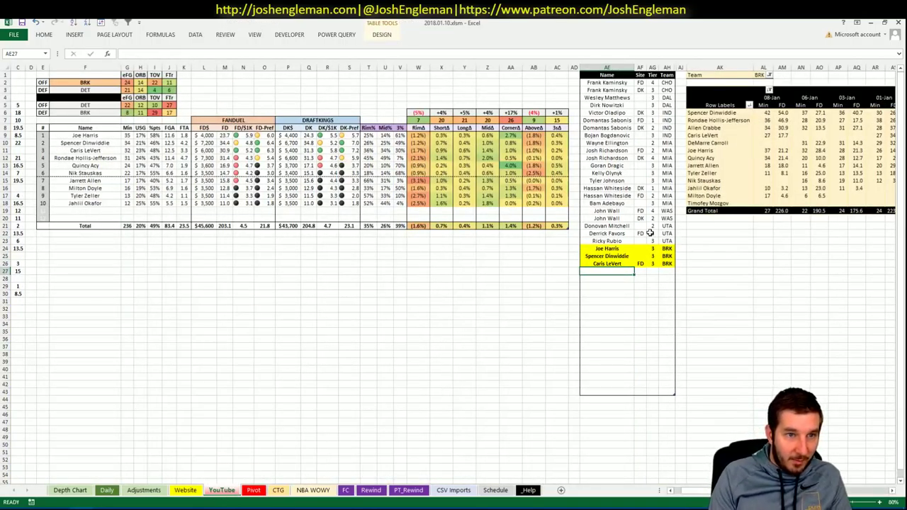
text(Caris LeVert)
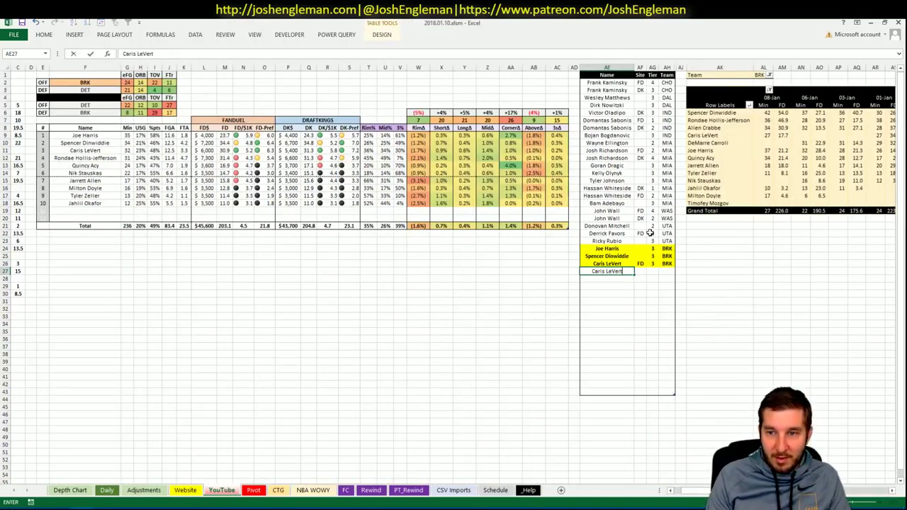
key(Tab)
text(DK)
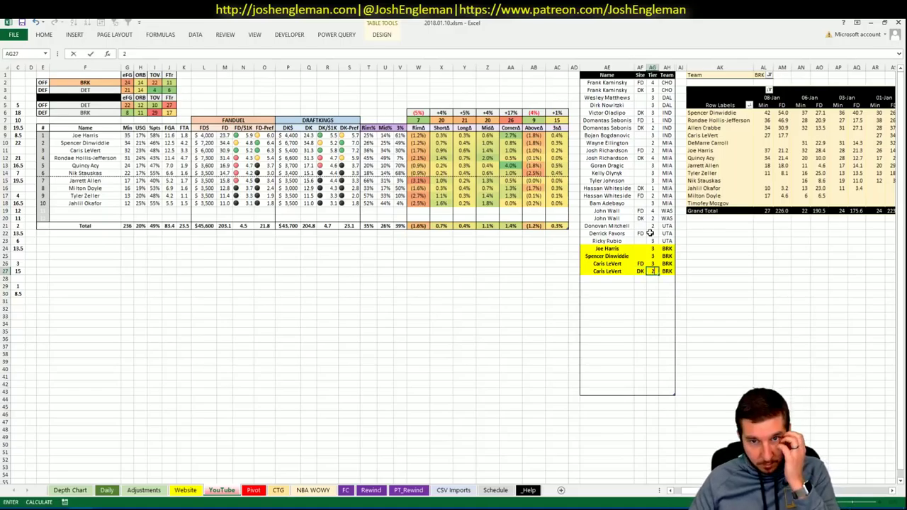
key(Return)
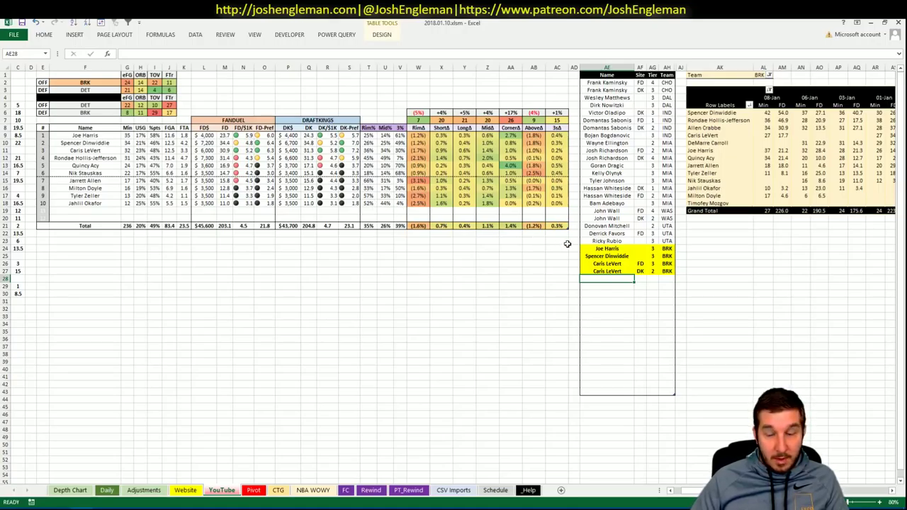
Change the tier of the first Caris LeVert entry, the FD one, to 2.
click(651, 264)
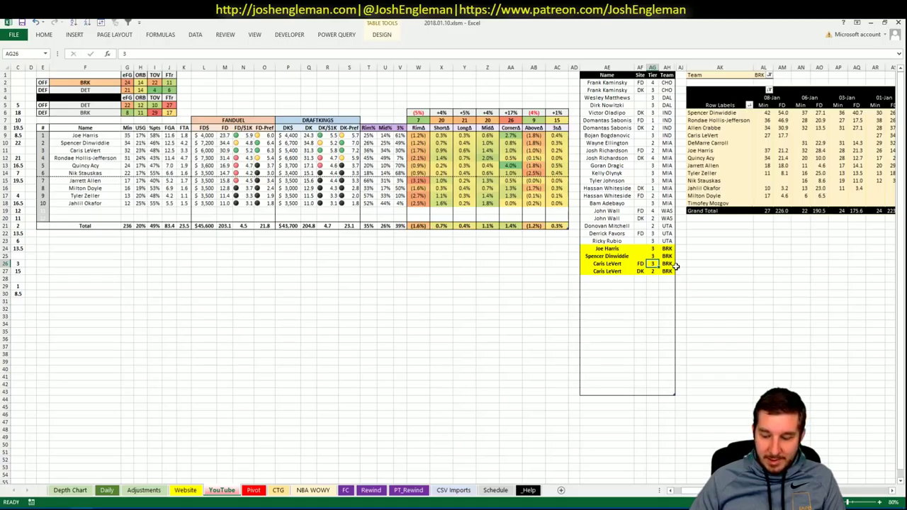
text(2)
key(Return)
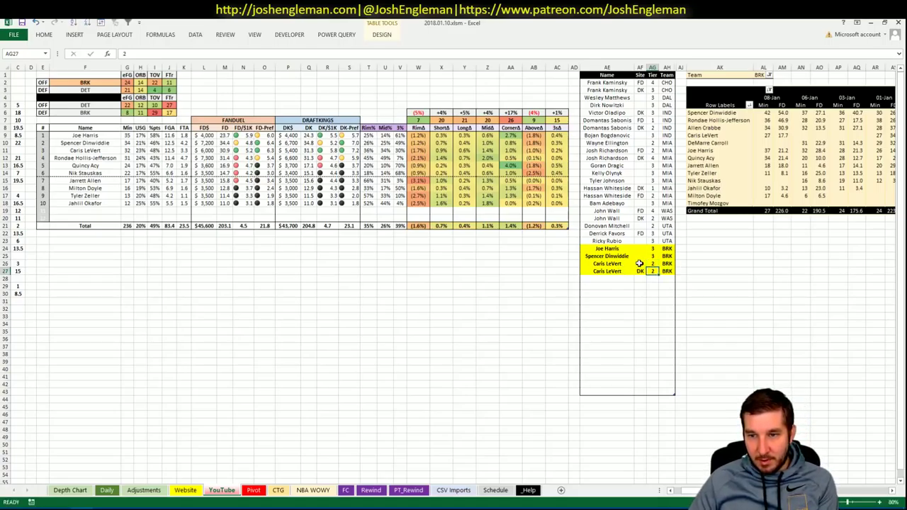
Delete the second Caris LeVert entry, the DK one, and all empty rows below it from the recommended-players table.
right_click(618, 271)
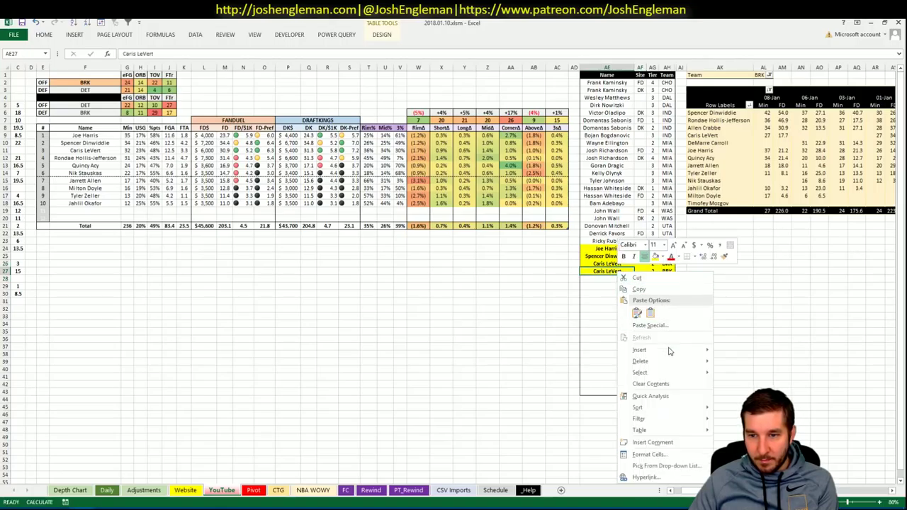
mouse_move(677, 360)
click(741, 373)
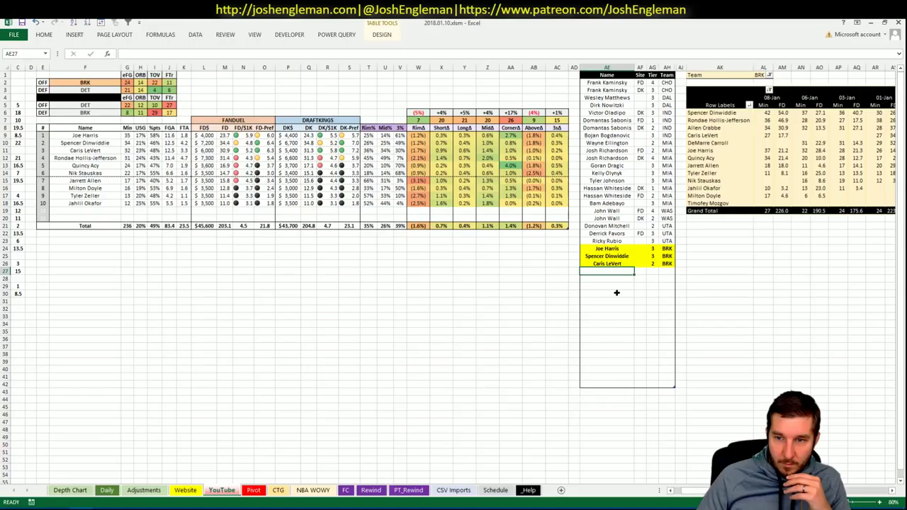
drag(617, 271, 617, 383)
right_click(617, 383)
mouse_move(701, 261)
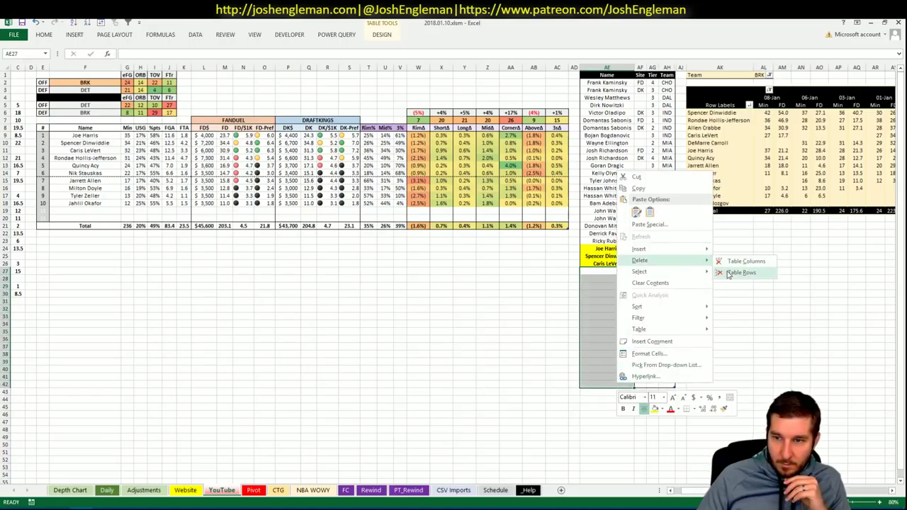
click(728, 275)
Sort the recommended-players table by team, name and tier.
click(640, 165)
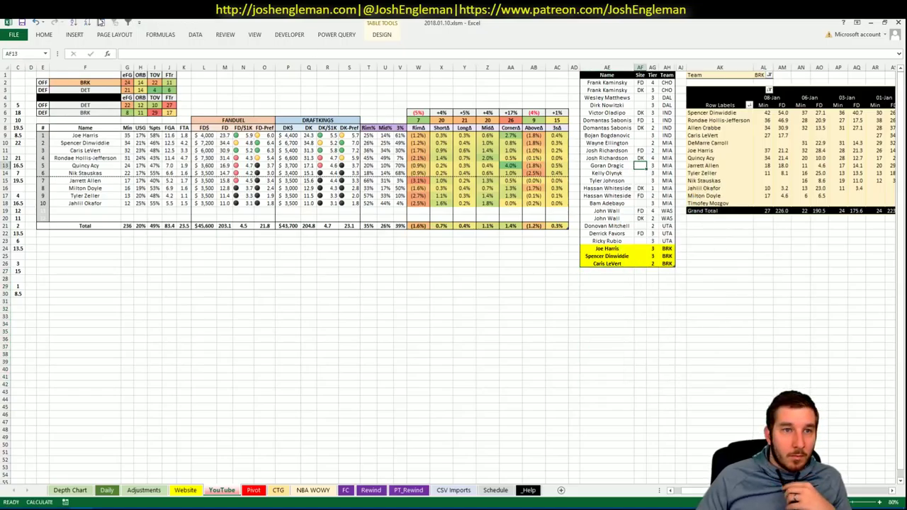
click(100, 22)
click(389, 360)
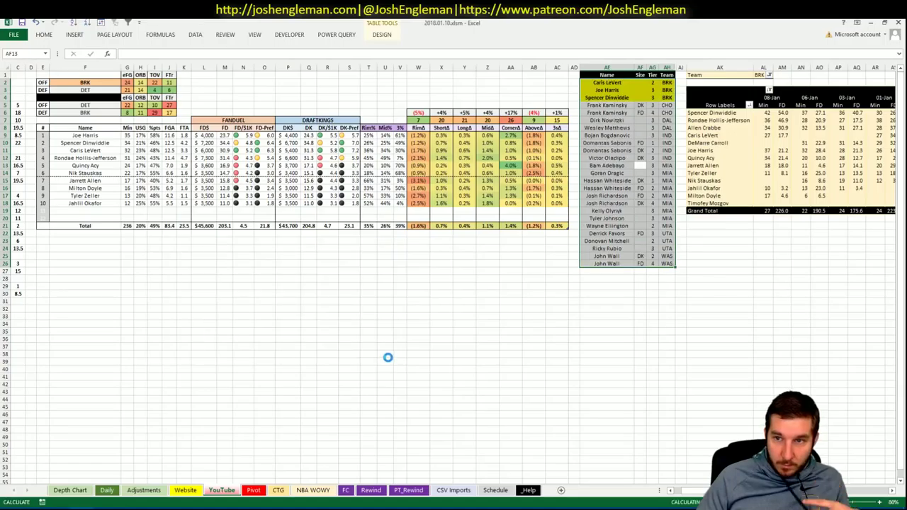
click(401, 346)
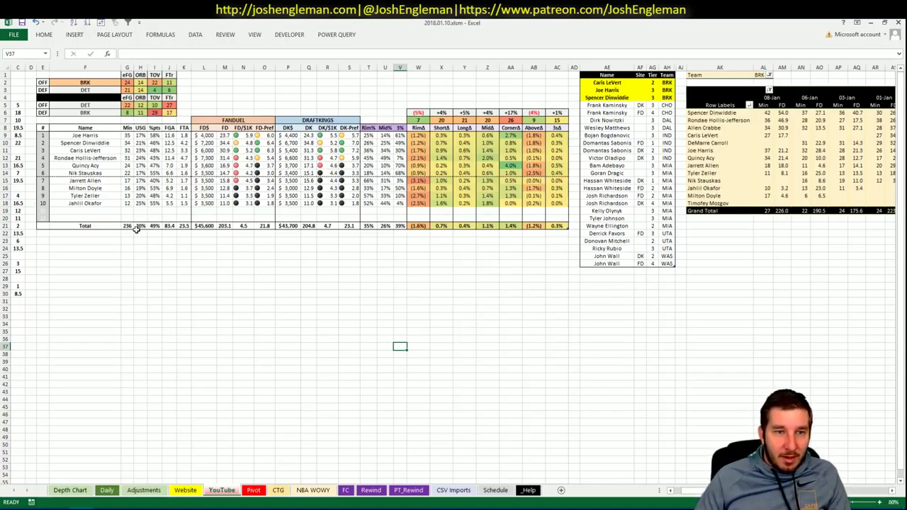
Copy Rondae Hollis-Jefferson's name from the Brooklyn projections and paste it as the next recommended player.
click(91, 158)
key(ctrl+c)
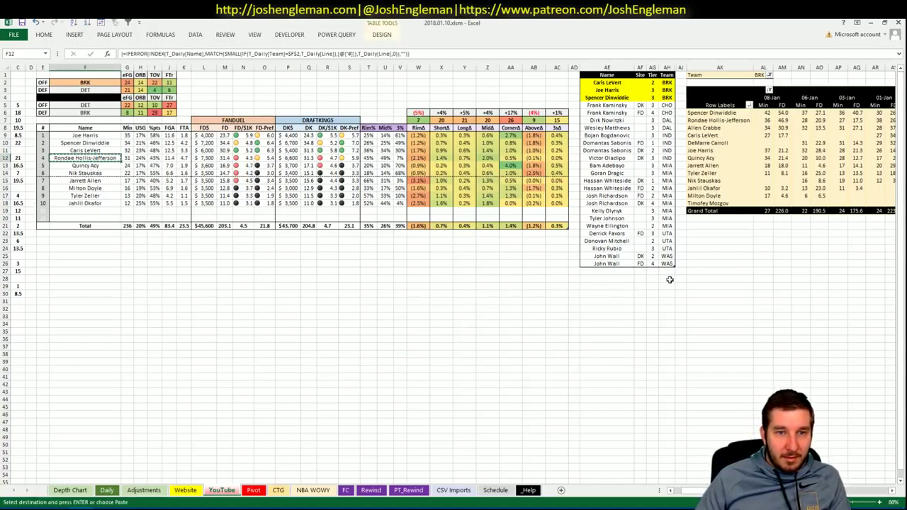
click(606, 271)
right_click(606, 272)
click(636, 304)
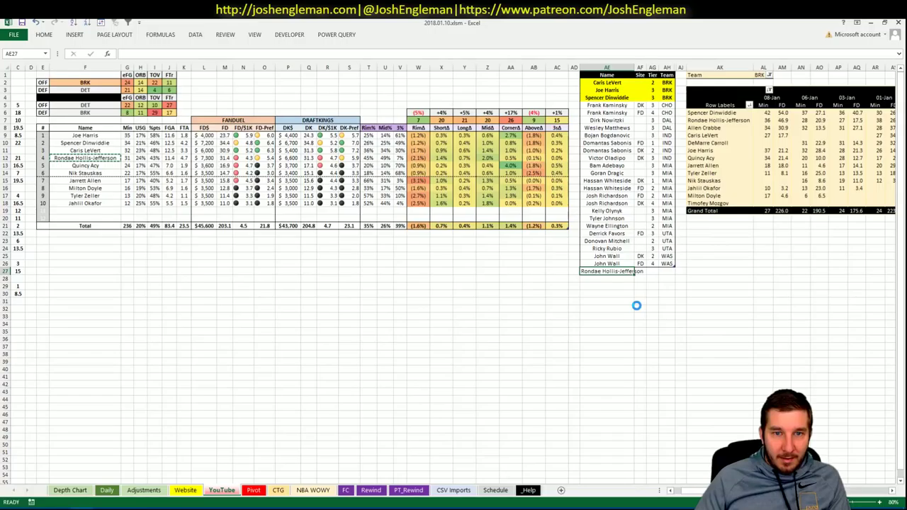
Give the Rondae Hollis-Jefferson entry site DK and tier 4, and fit the Name column's width to its contents.
click(641, 272)
text(Dk)
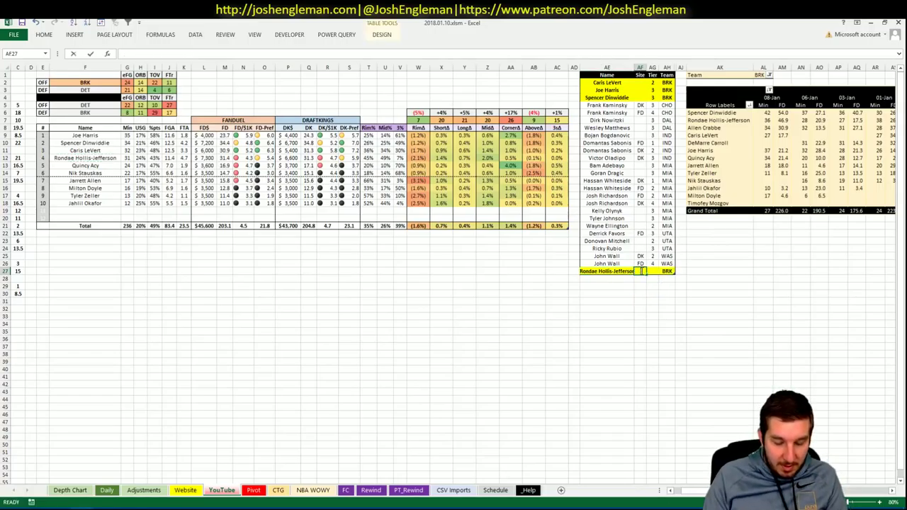
key(Tab)
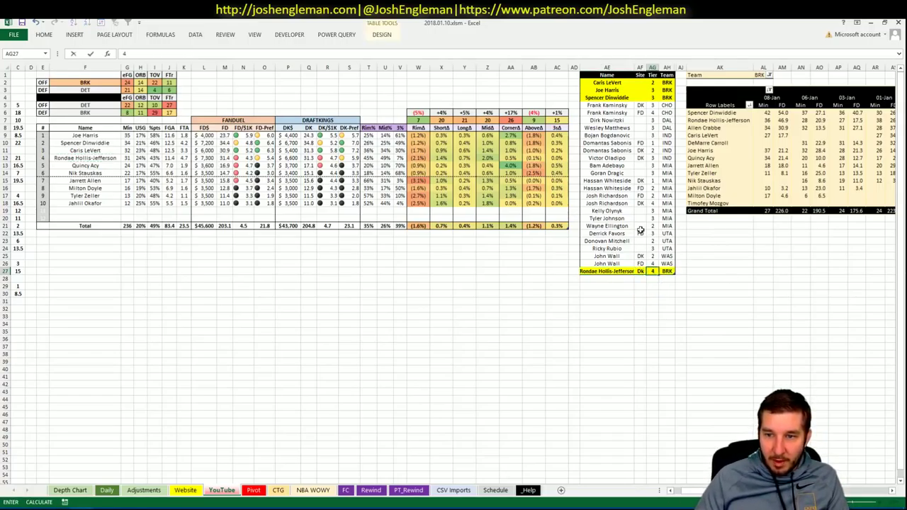
text(4)
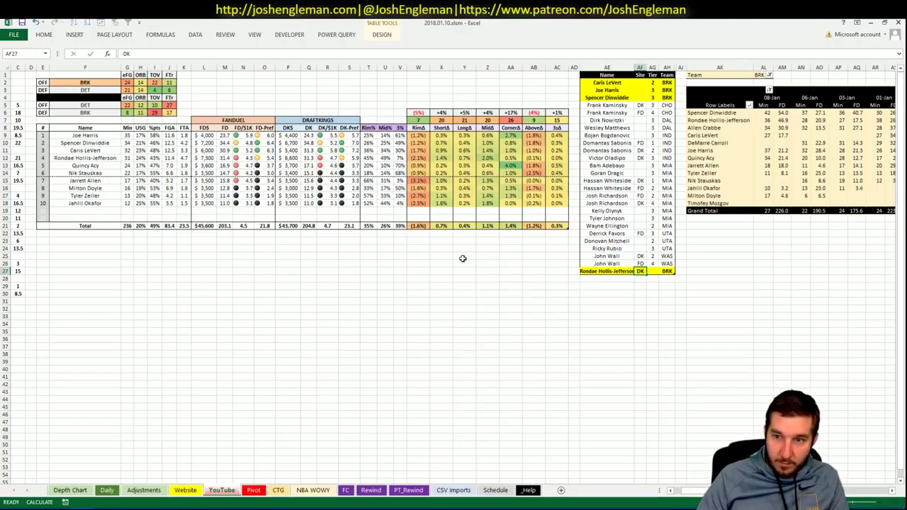
key(Return)
double_click(636, 68)
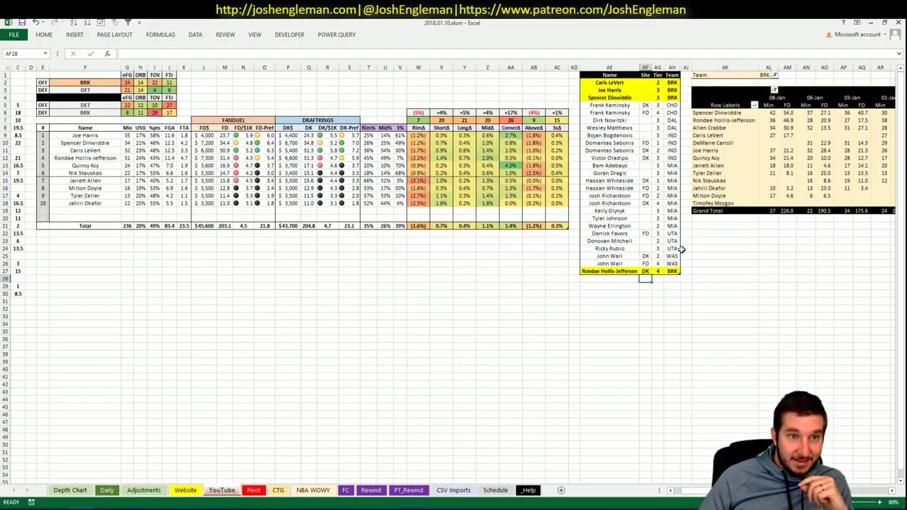
Add Quincy Acy as the next recommended player with tier 4 and no site.
key(Left)
text(Q)
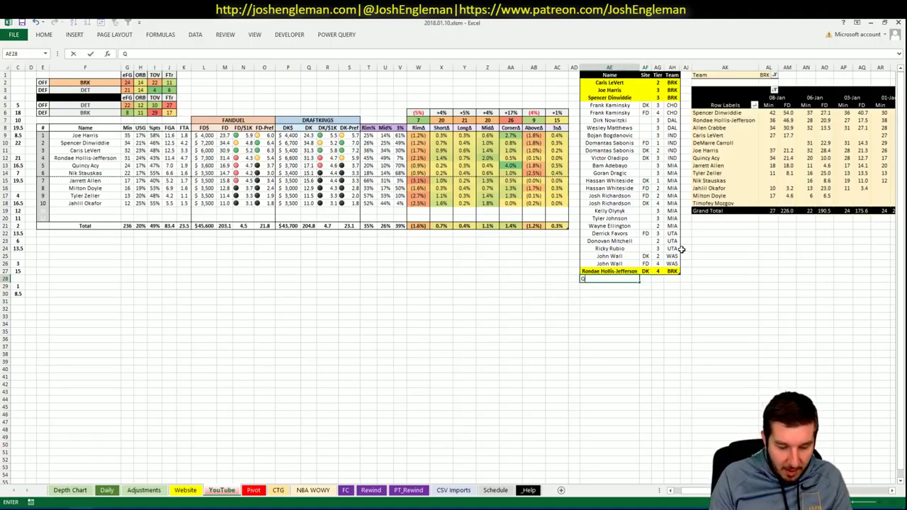
text(uincy Acy)
key(Tab)
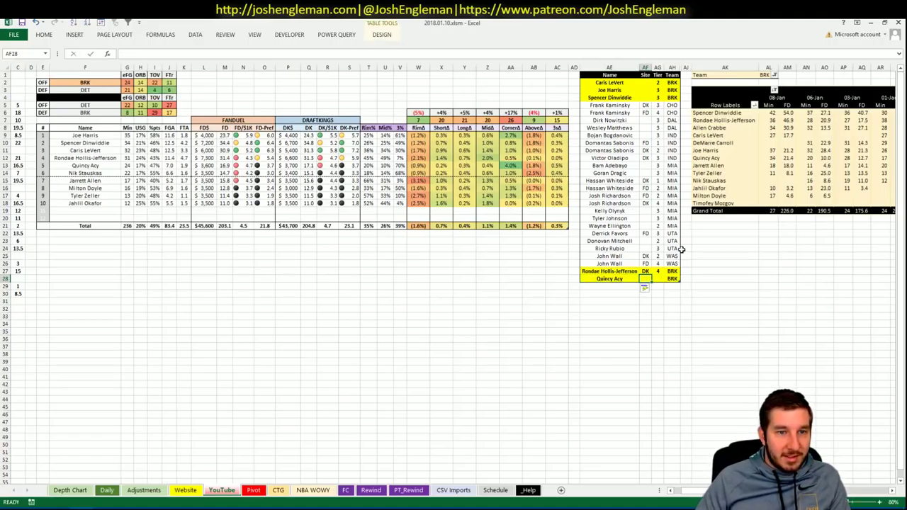
key(Tab)
text(4)
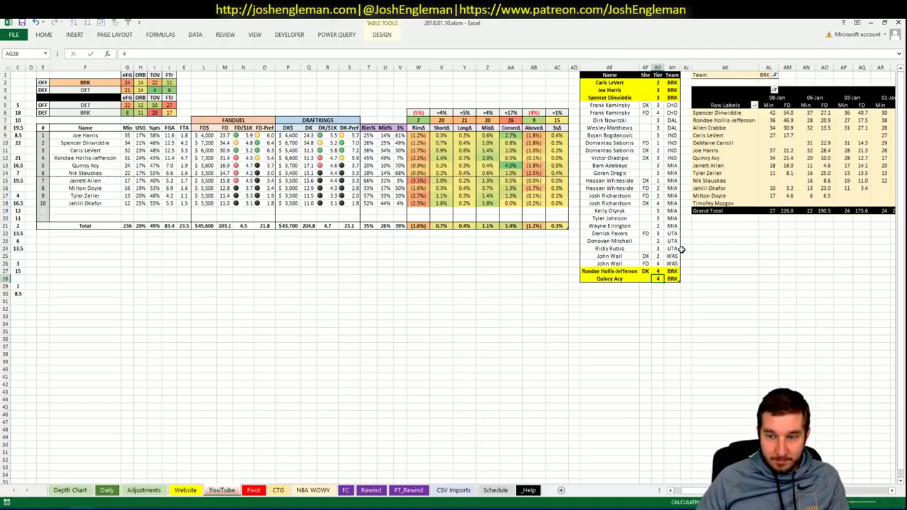
key(Return)
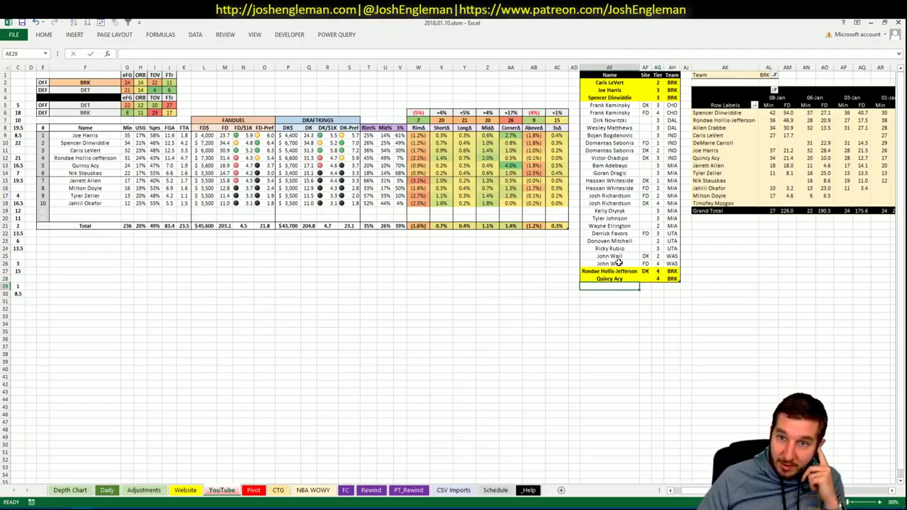
click(401, 392)
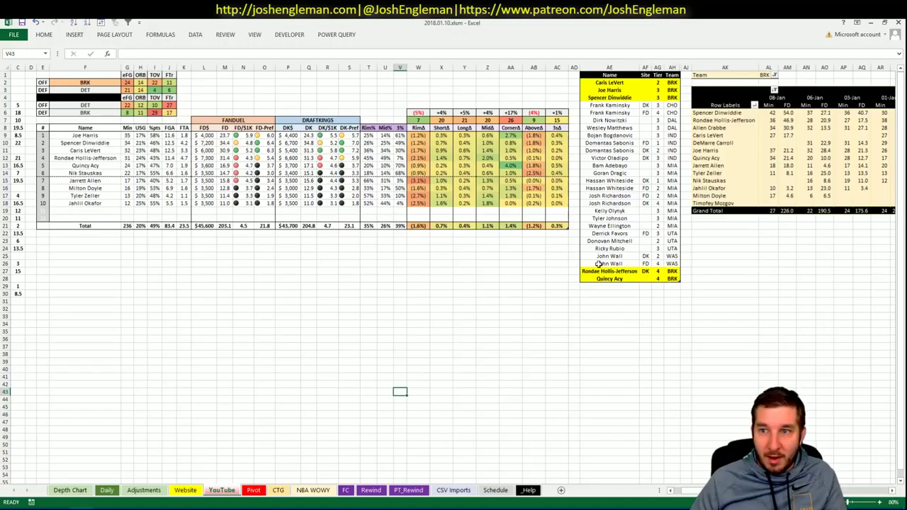
Check Quincy Acy's FD points for 08-Jan in Brooklyn's recent game log.
click(788, 158)
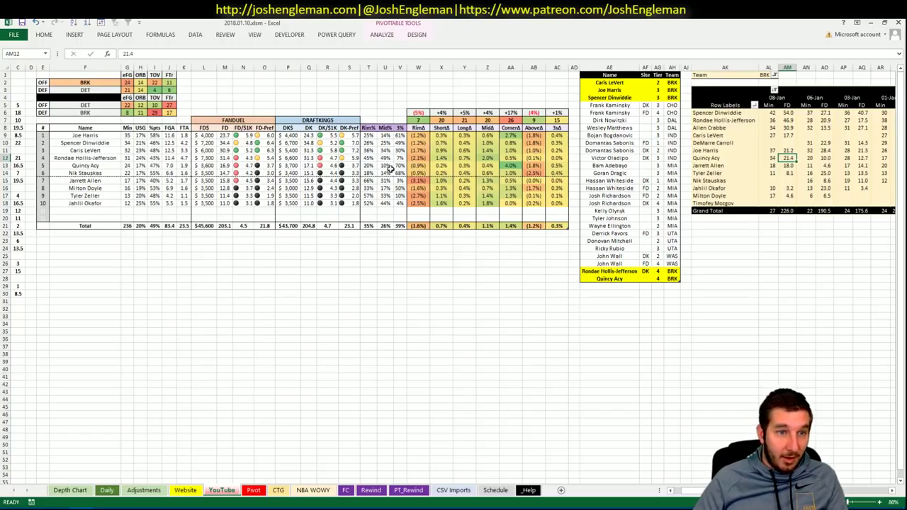
click(295, 430)
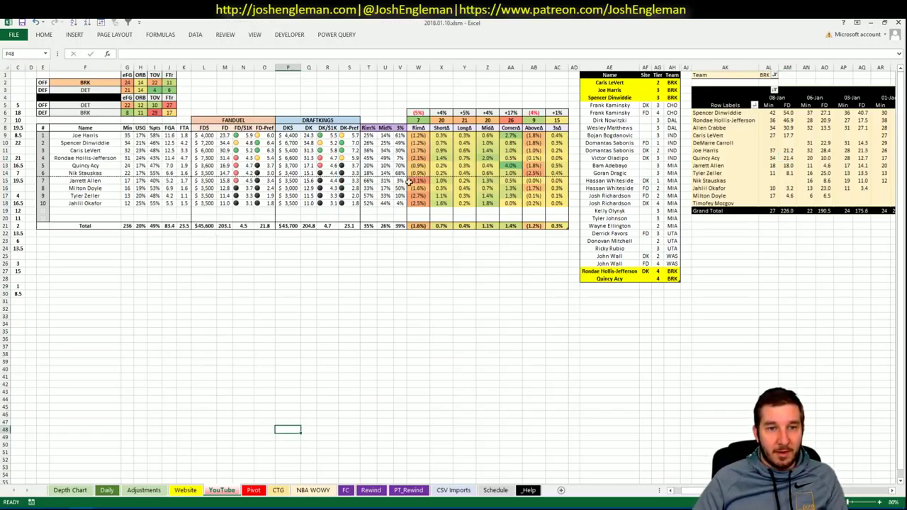
click(345, 355)
click(537, 300)
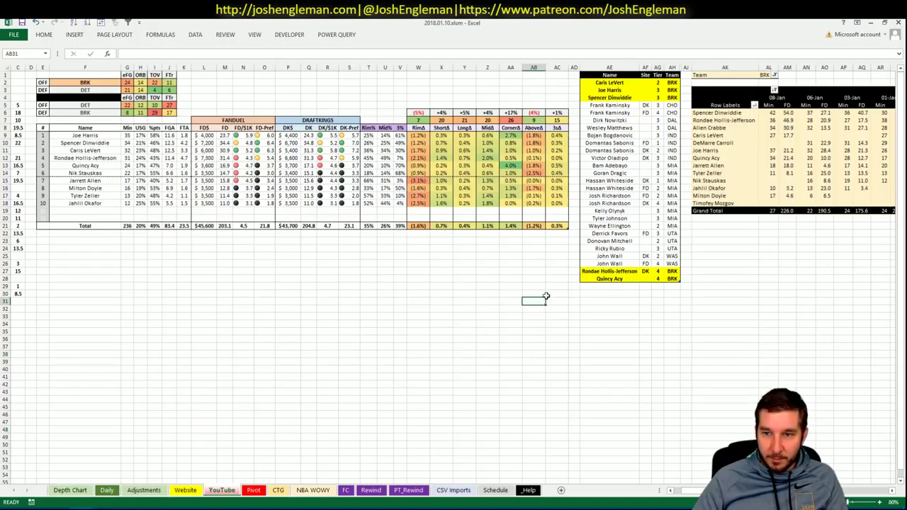
Re-sort the recommended-players table by team, name and tier to bring the new Brooklyn entries together.
click(645, 204)
click(101, 26)
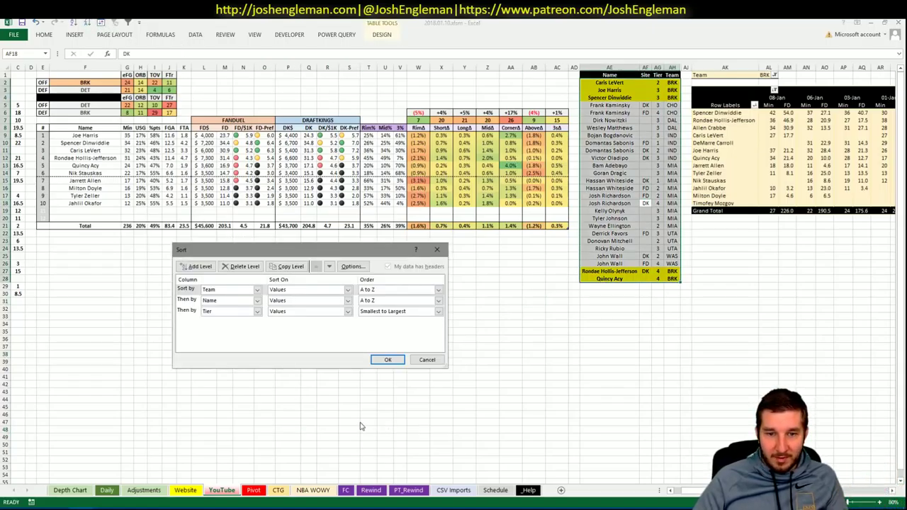
click(388, 363)
click(643, 204)
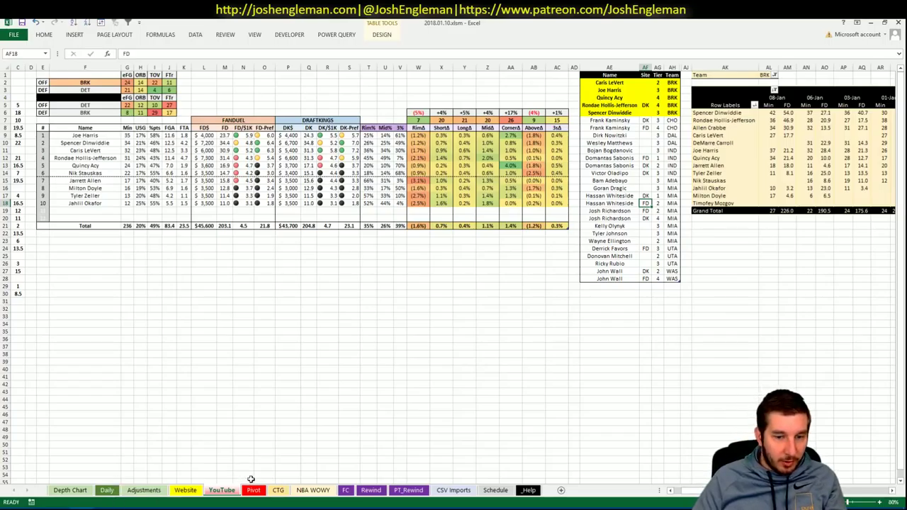
Switch to Cleaning the Glass in the browser and open the Detroit Pistons team stats page.
scroll(680, 492, left, 2)
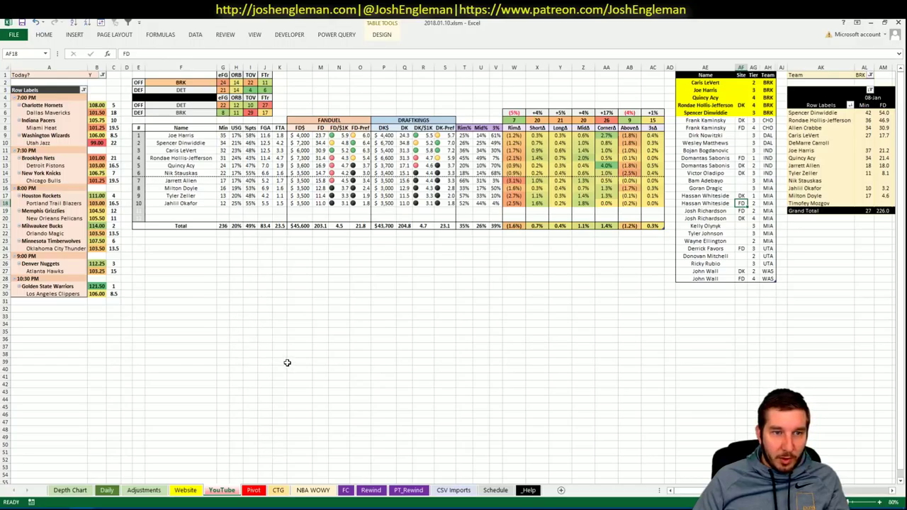
click(270, 506)
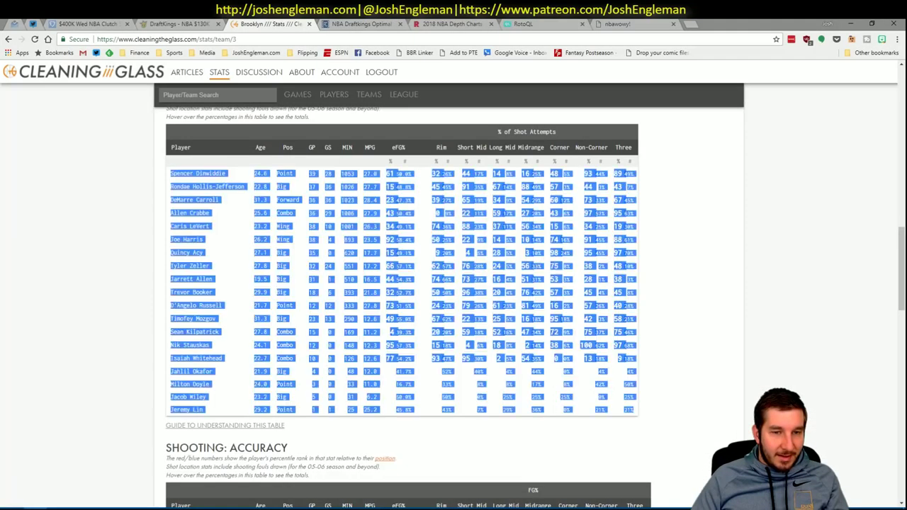
click(256, 99)
text(pist)
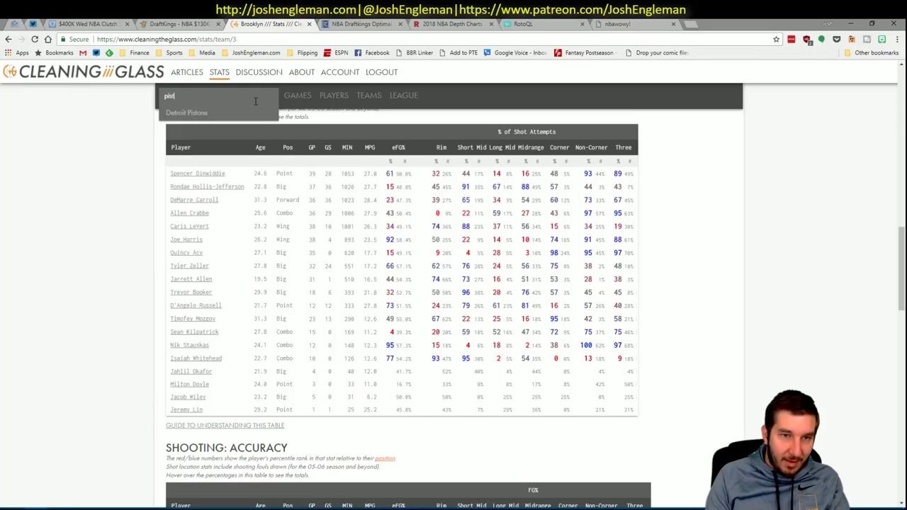
text(ons)
click(255, 114)
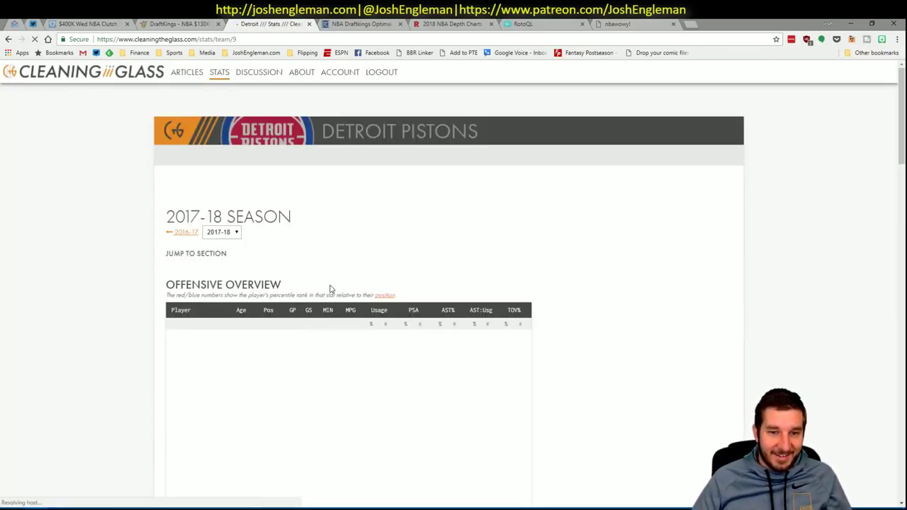
Copy the player rows of Detroit's Shooting: Frequency table and open the workbook's CTG sheet.
click(296, 263)
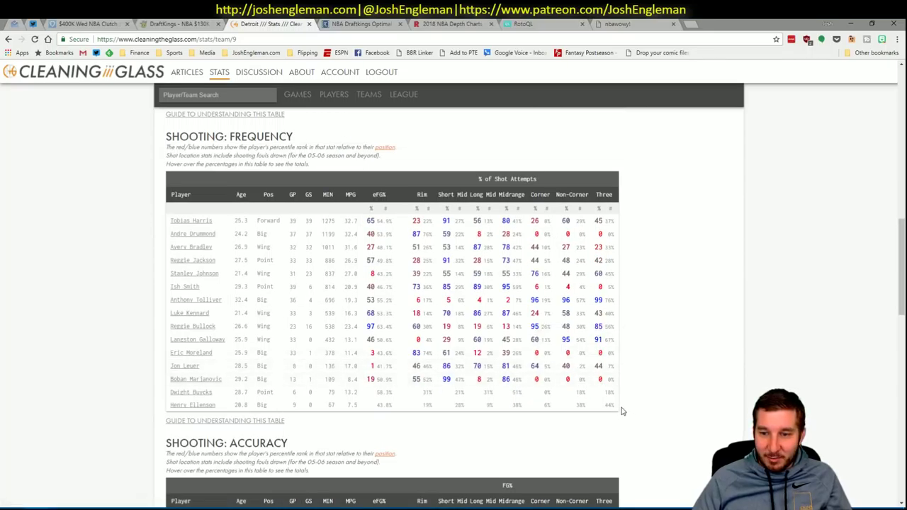
drag(617, 411, 181, 220)
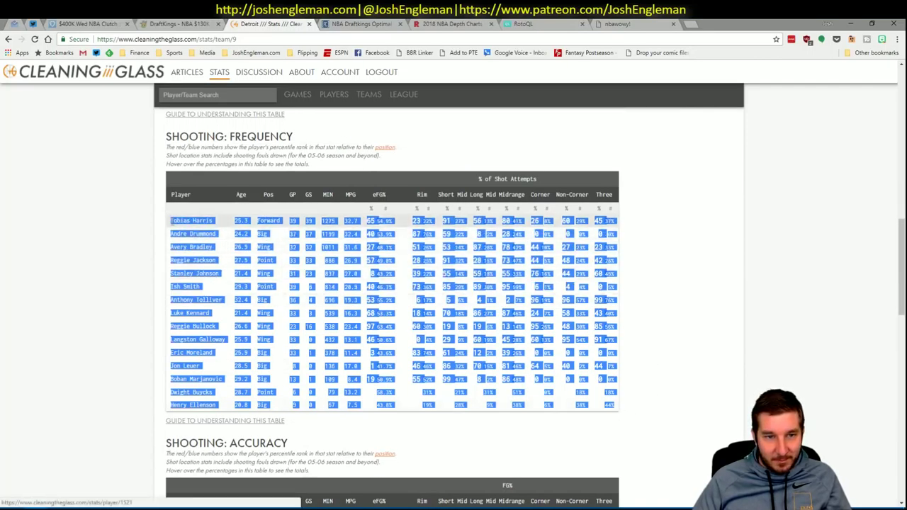
key(alt+Tab)
click(278, 490)
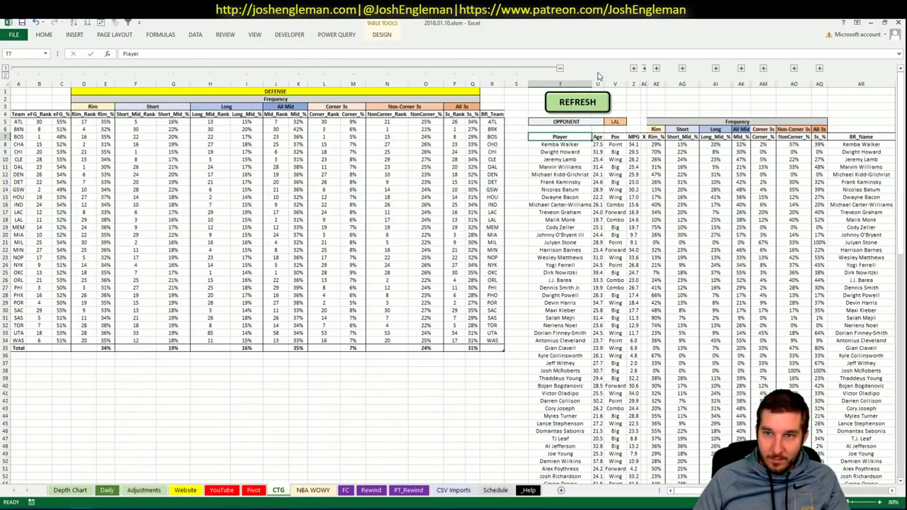
Return to the YouTube sheet and switch the matchup to DET on offense against BRK on defense.
click(221, 490)
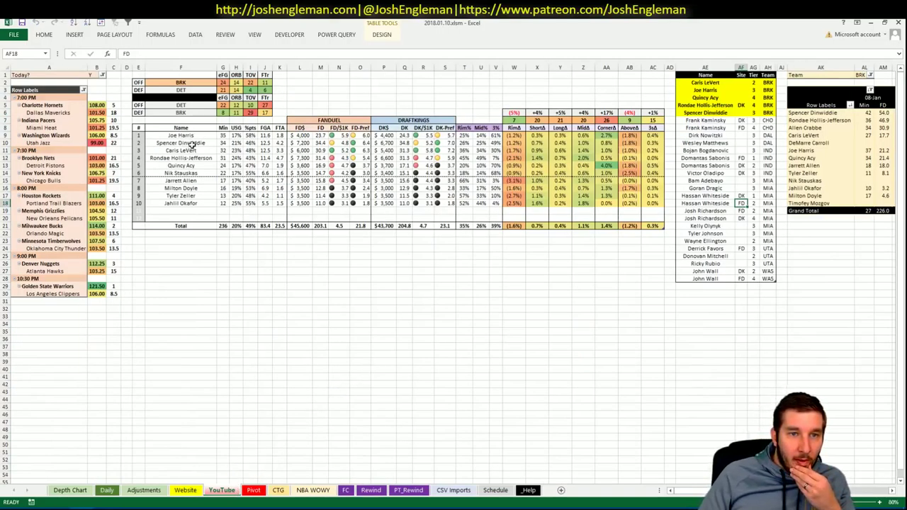
click(193, 89)
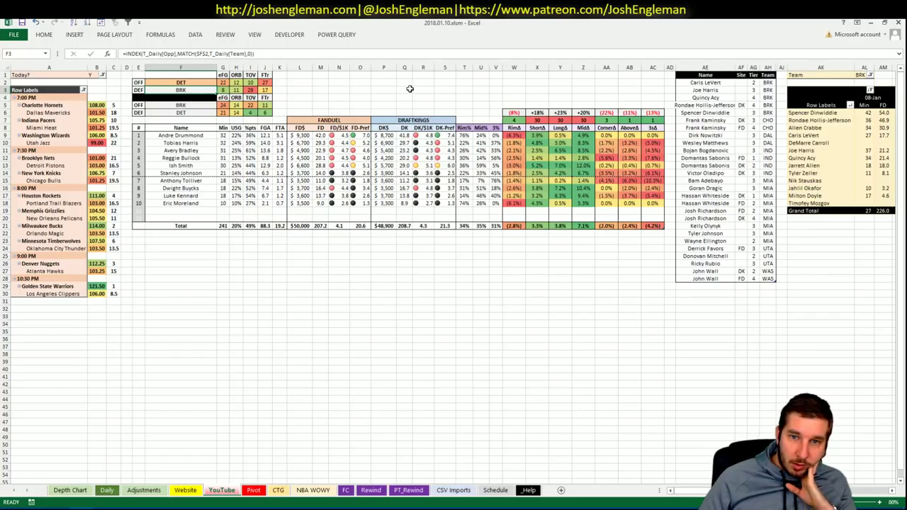
Fit the Name column's width to its contents and enter Andre Drummond as the next recommended player.
click(704, 287)
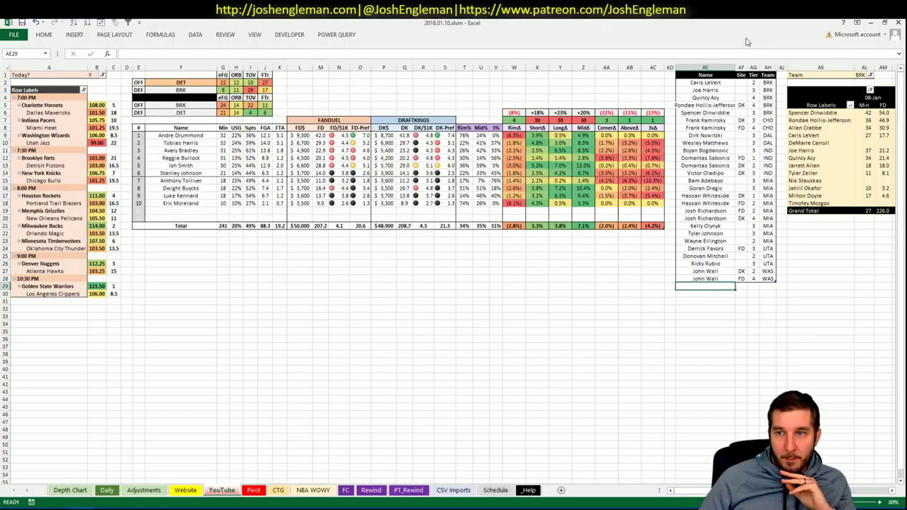
double_click(737, 67)
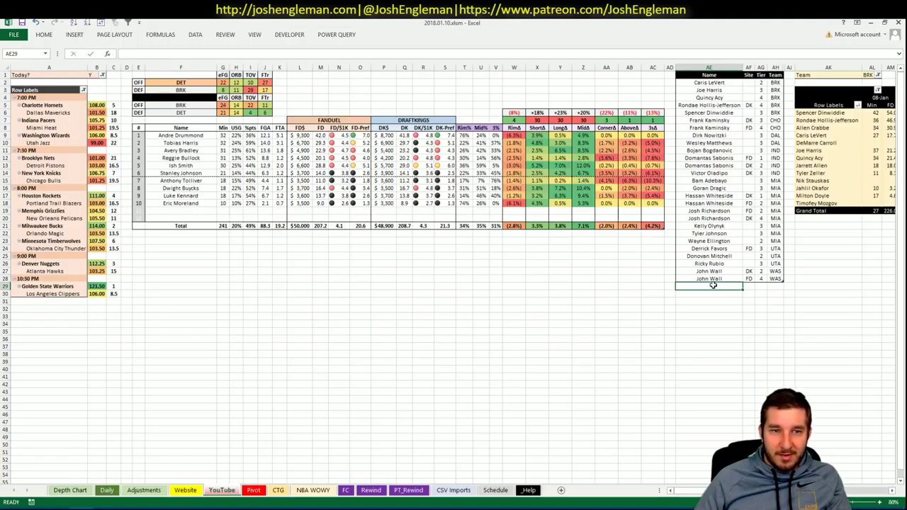
text(Andre Drummond)
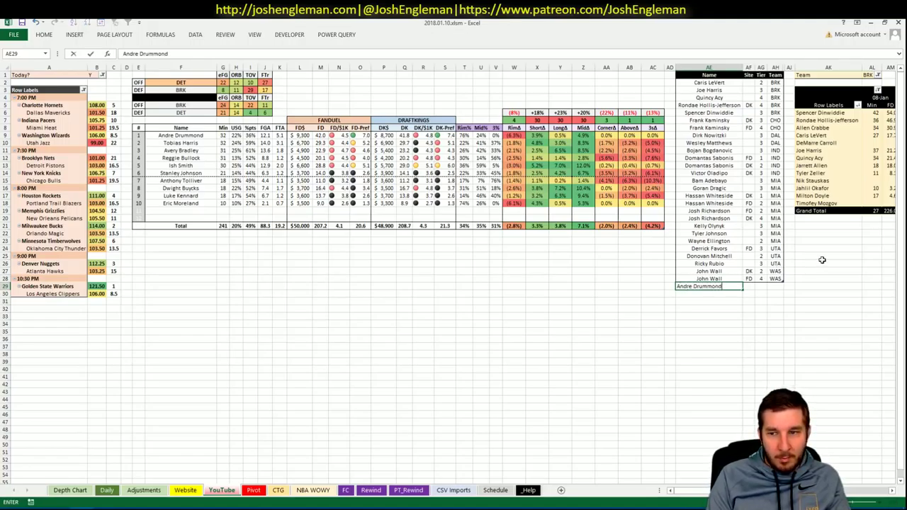
key(ctrl+Return)
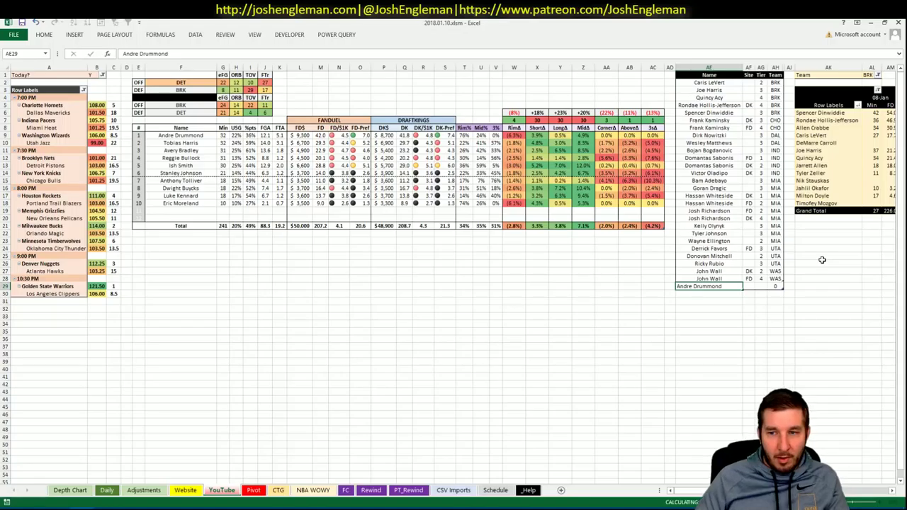
Assign tier 3 to Andre Drummond in the recommended players list, leaving the site blank.
key(Right)
key(Right)
key(Return)
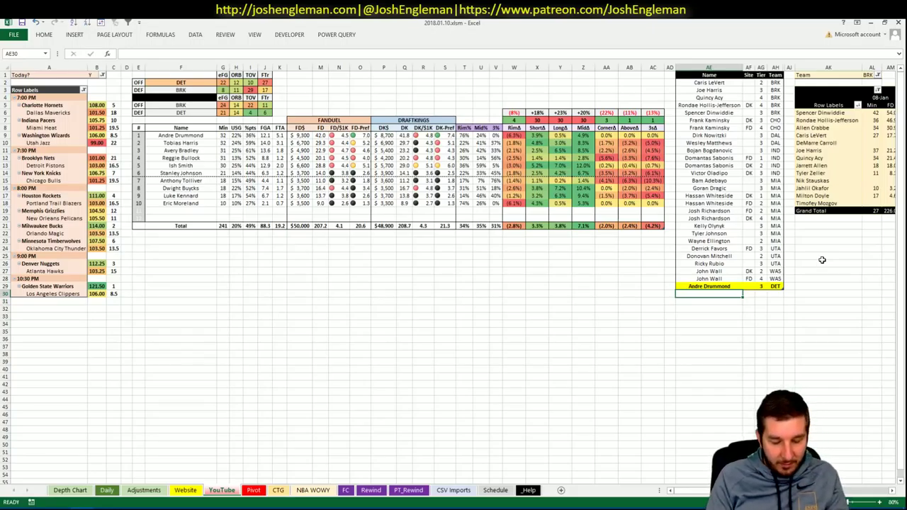
Add Avery Bradley to the recommended players list with site FD and tier 4.
text(Avery Bradley)
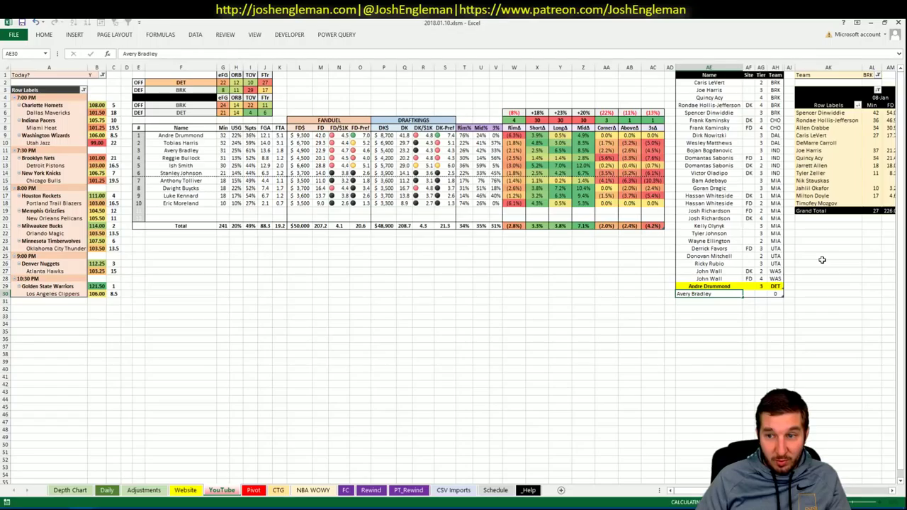
key(Tab)
text(FD)
key(Tab)
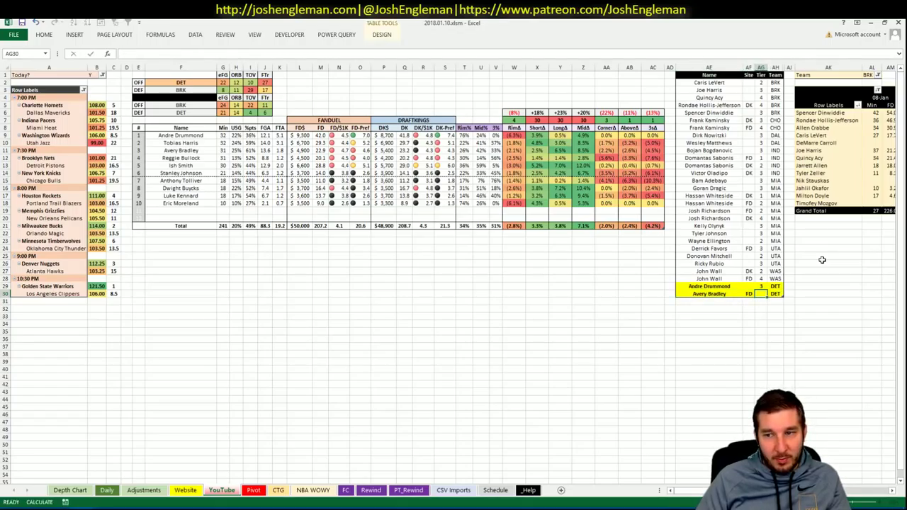
key(Return)
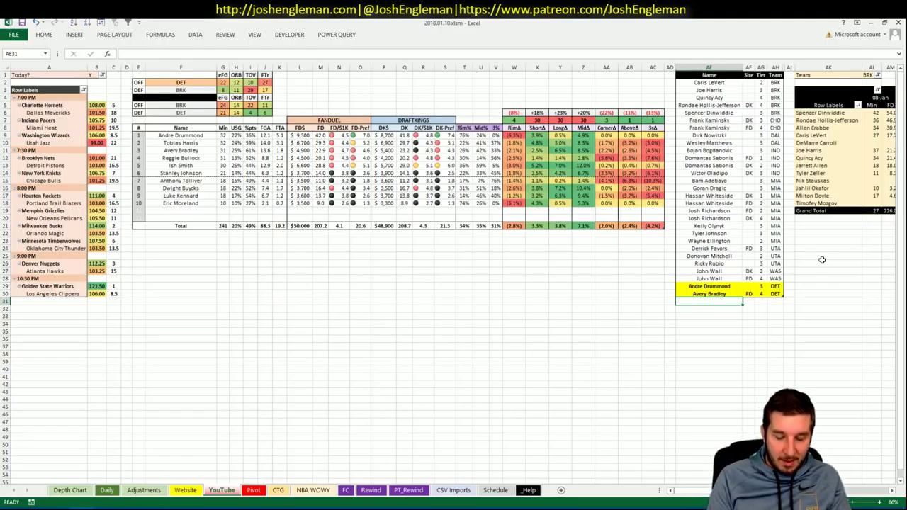
Enter Ish Smith as the next recommended player below Avery Bradley.
text(Ish Smith)
key(ctrl+Return)
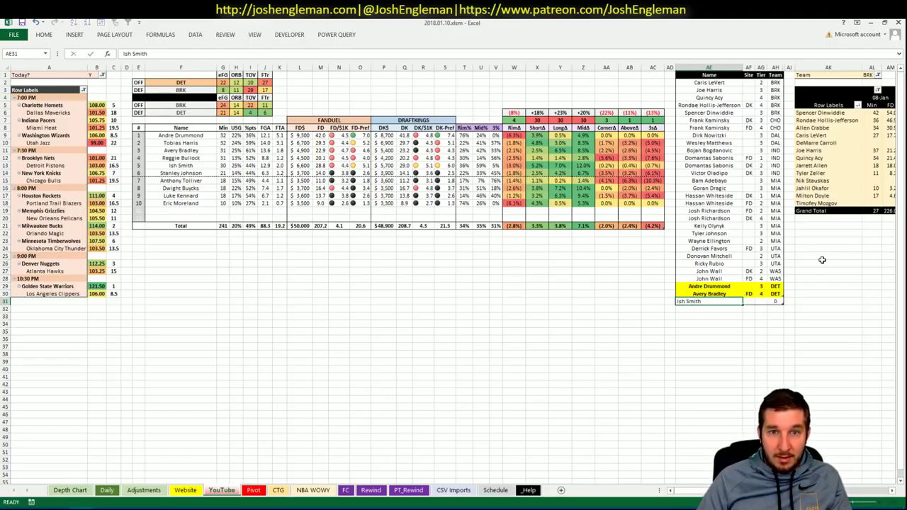
key(Tab)
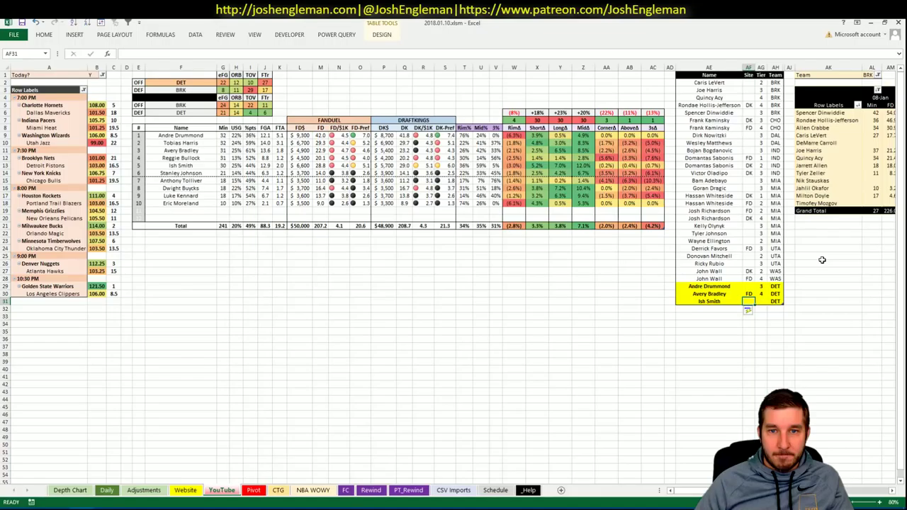
Enter DK and tier 3 for Ish Smith in the player list, and filter the recent-games pivot table to team DET.
text(DK)
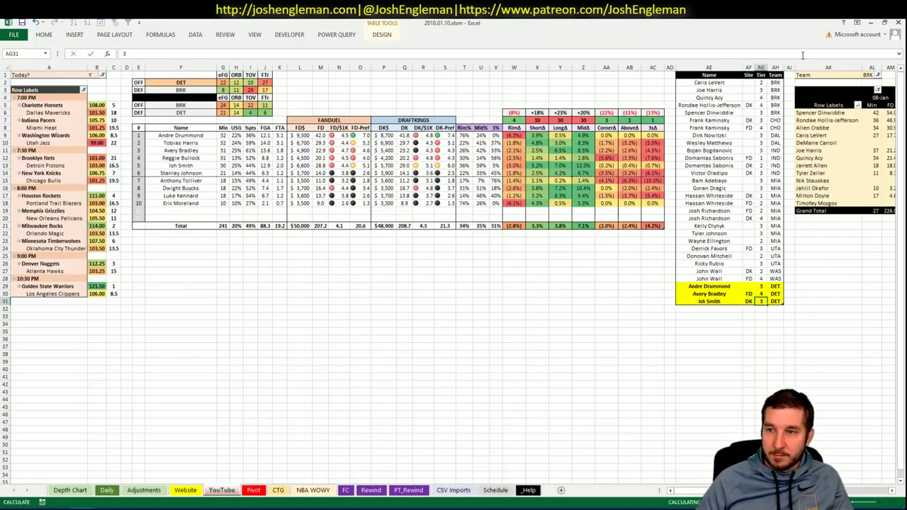
click(868, 76)
text(DET)
key(Return)
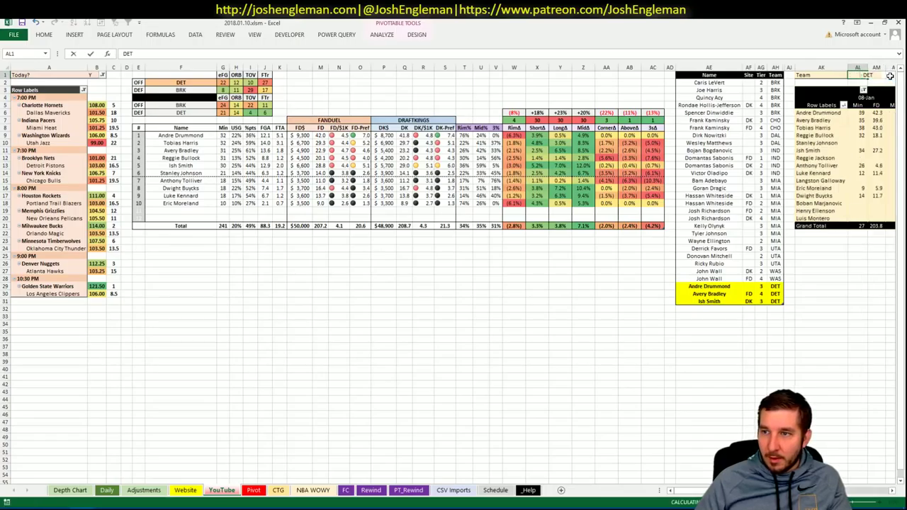
Review the Detroit players' minutes and FanDuel points across the recent game dates in the pivot table.
click(877, 150)
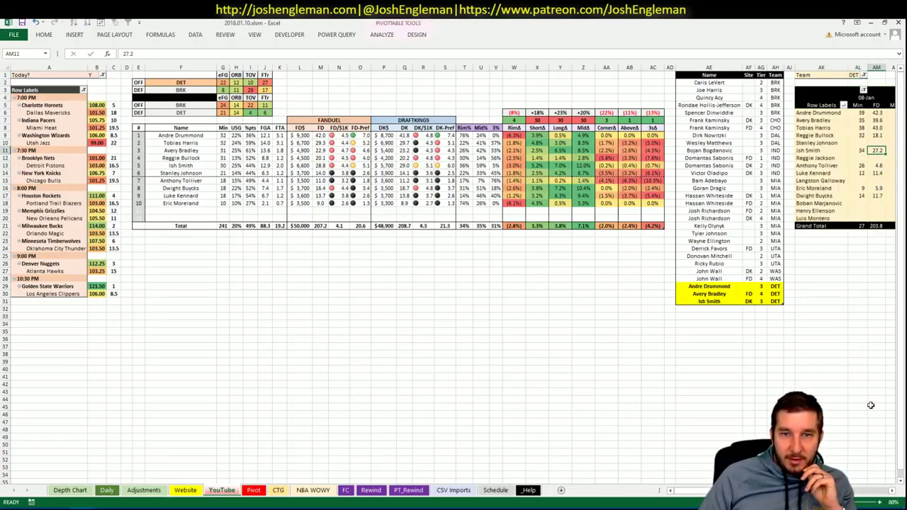
scroll(879, 410, right, 3)
scroll(453, 284, right, 1)
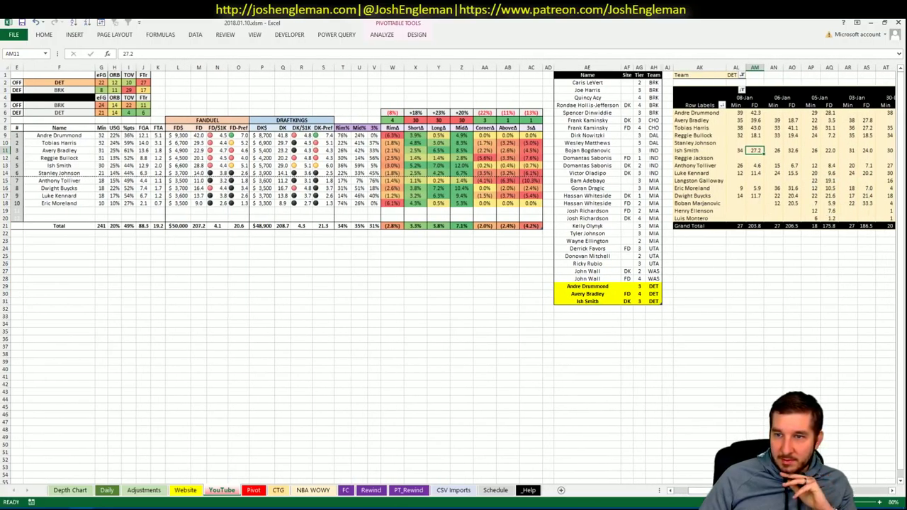
scroll(728, 361, right, 6)
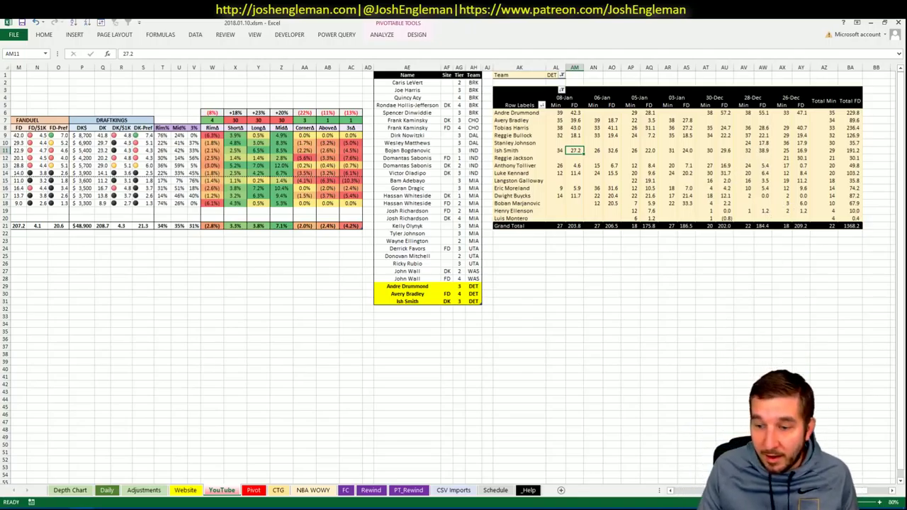
scroll(154, 380, left, 4)
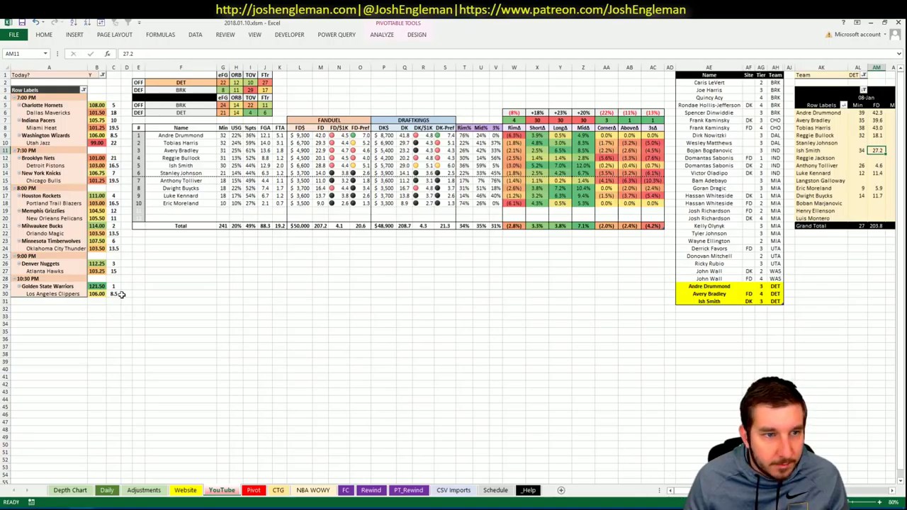
Set the offensive team of the matchup table to NYK.
click(238, 353)
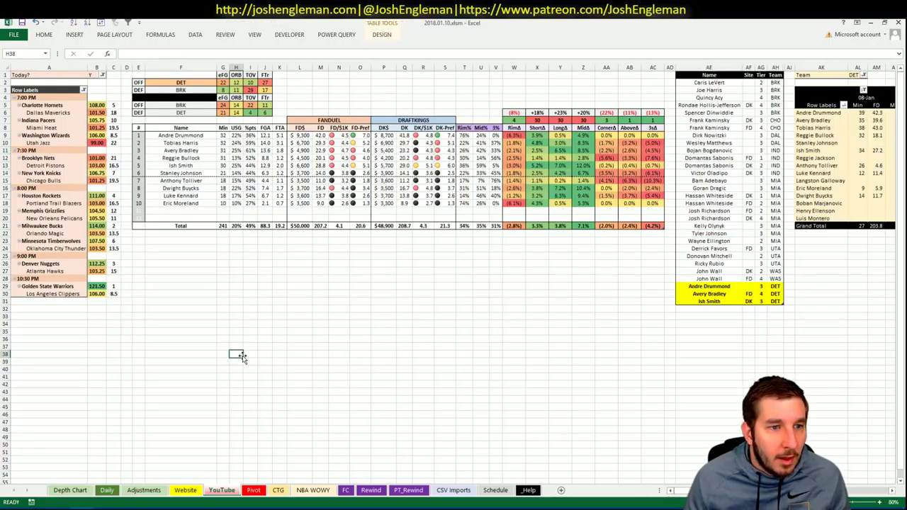
click(188, 83)
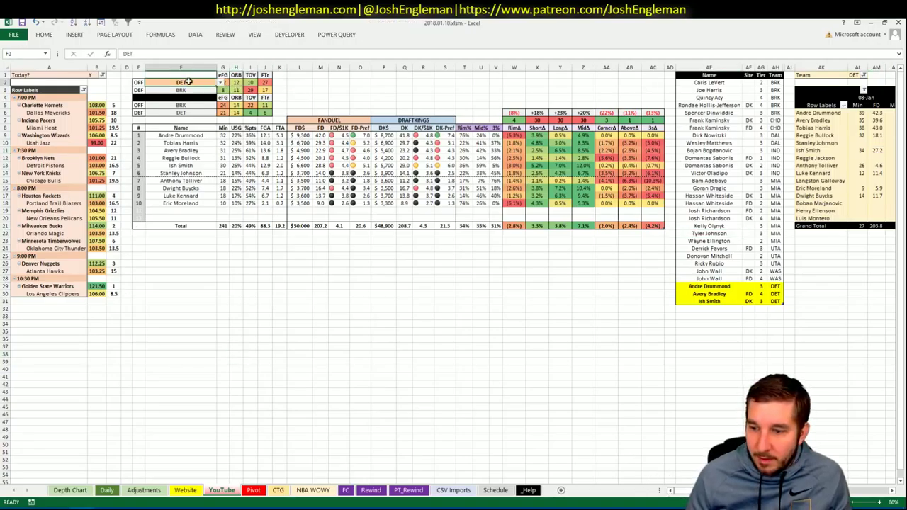
text(NYK)
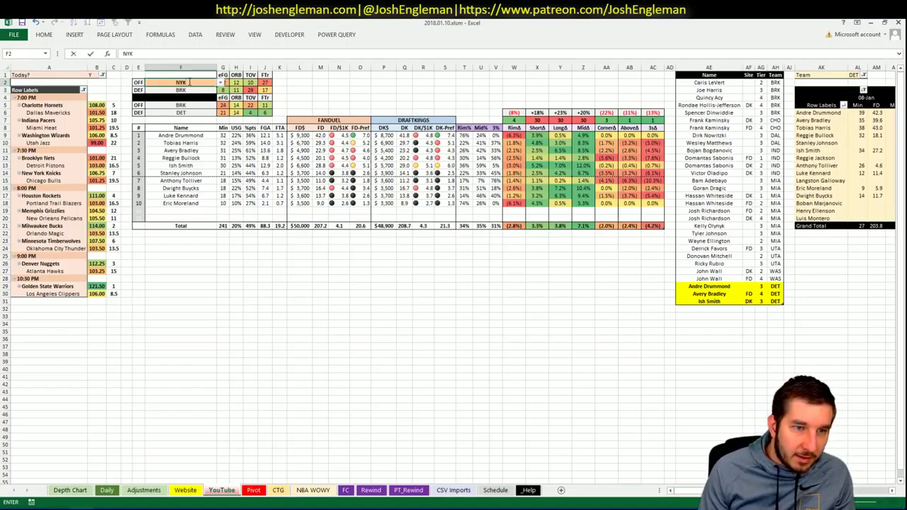
key(Return)
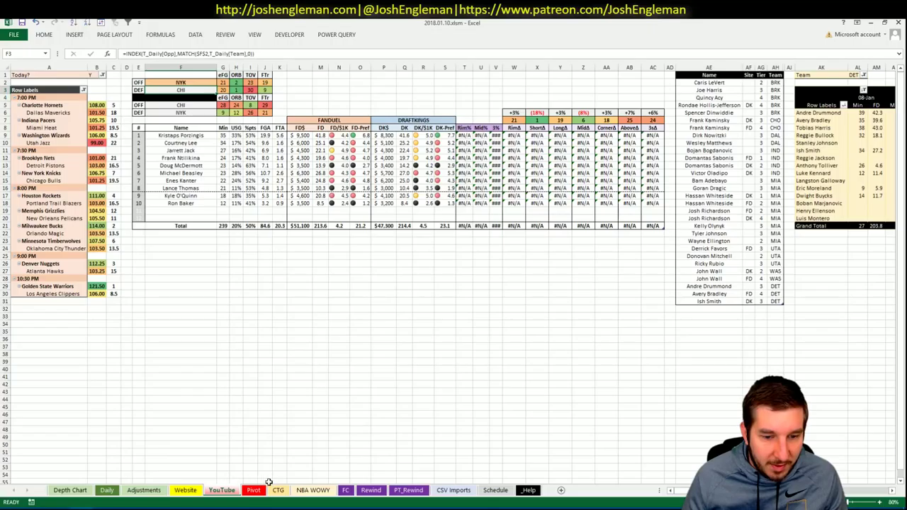
Switch to the Cleaning the Glass site in the browser and open the New York Knicks team stats page.
click(74, 493)
key(alt+Tab)
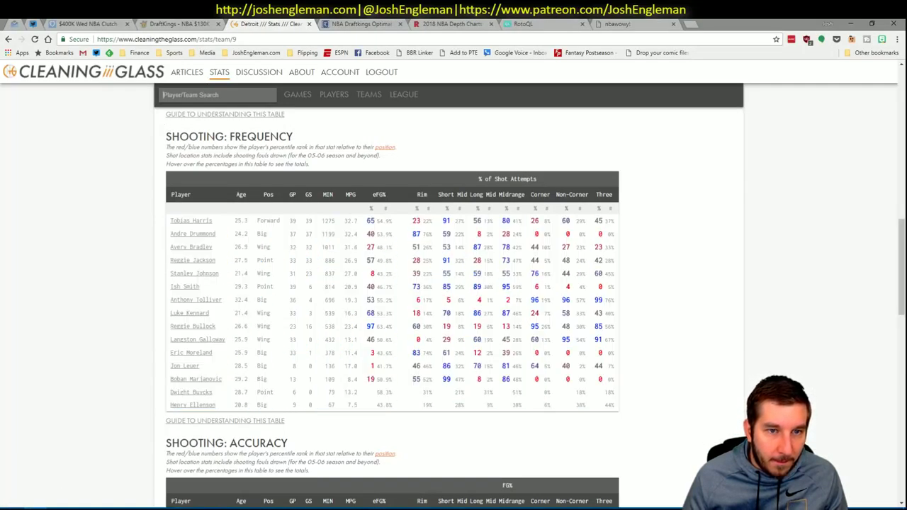
click(204, 95)
text(knic)
key(Down)
key(Return)
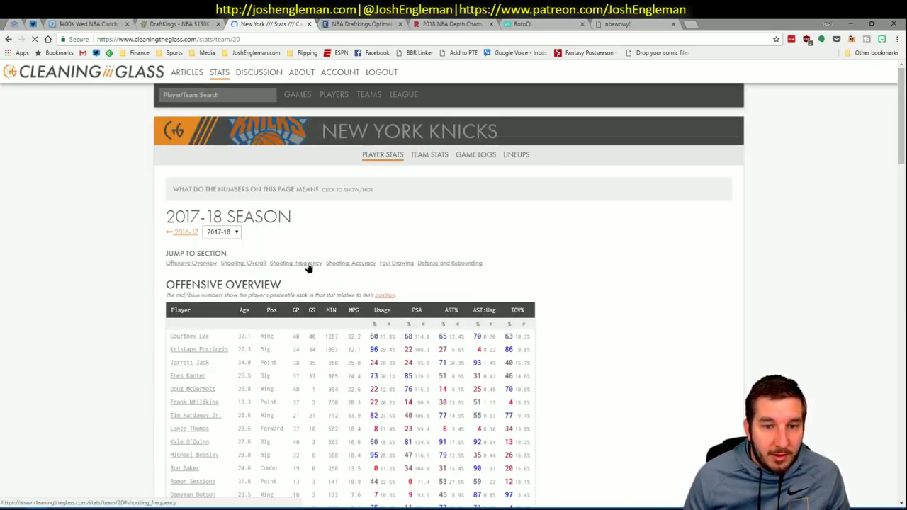
Copy the Knicks' Shooting: Frequency player rows into the workbook's CTG sheet and return to the YouTube sheet.
click(309, 265)
drag(627, 423, 172, 221)
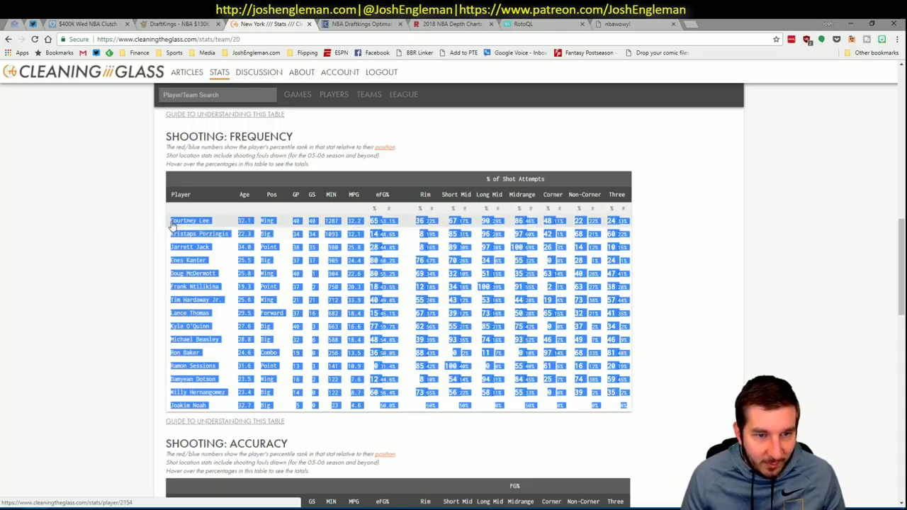
key(alt+Tab)
click(278, 489)
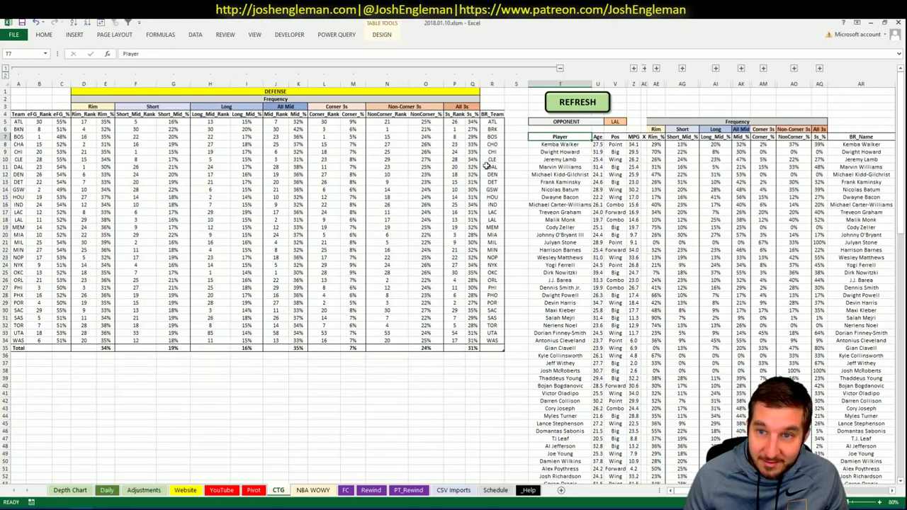
click(223, 492)
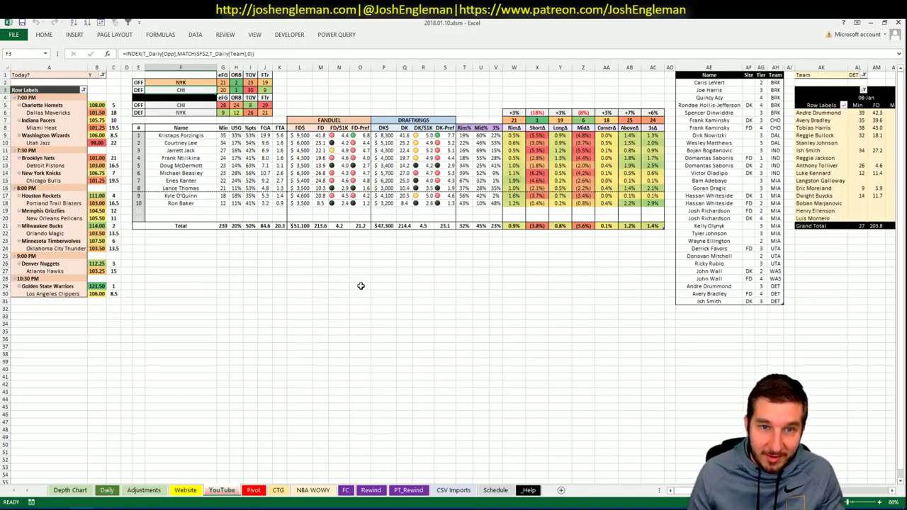
Filter the recent-games pivot table to team NYK and review the players' minutes and FanDuel points by date.
click(854, 74)
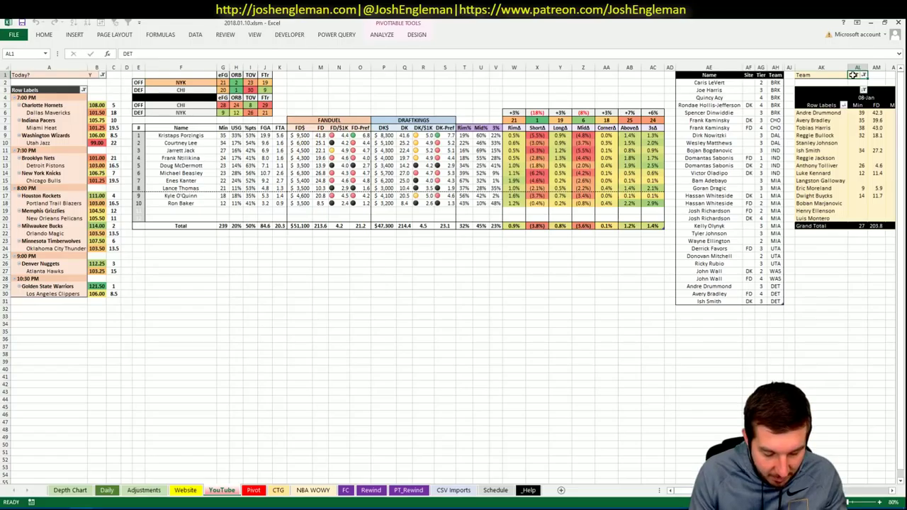
text(NYK)
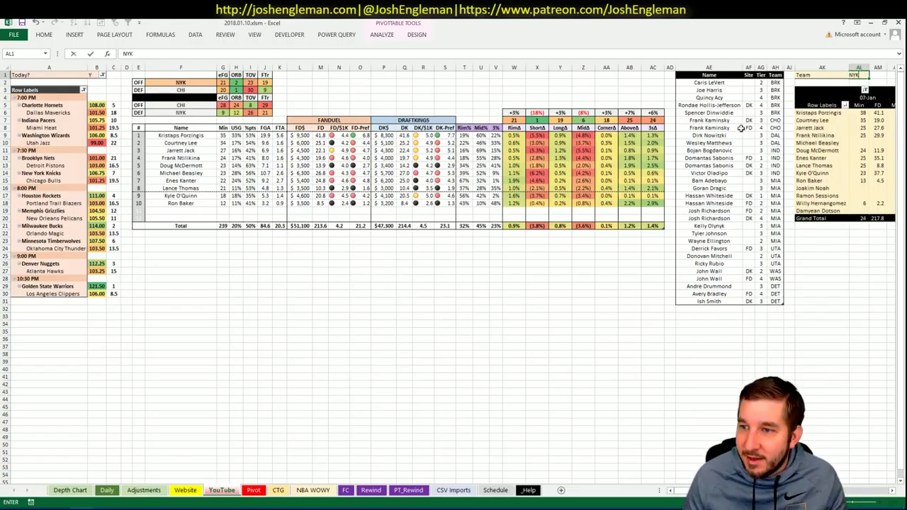
click(891, 346)
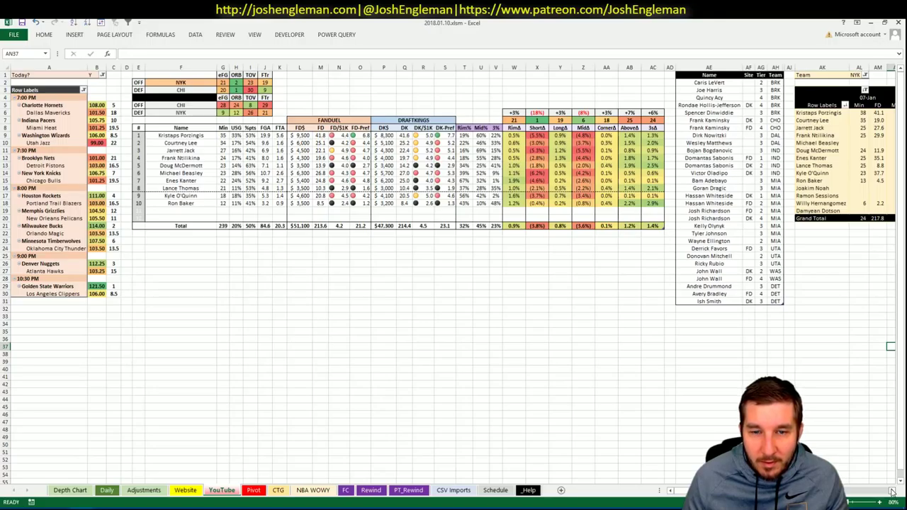
drag(891, 491, 892, 491)
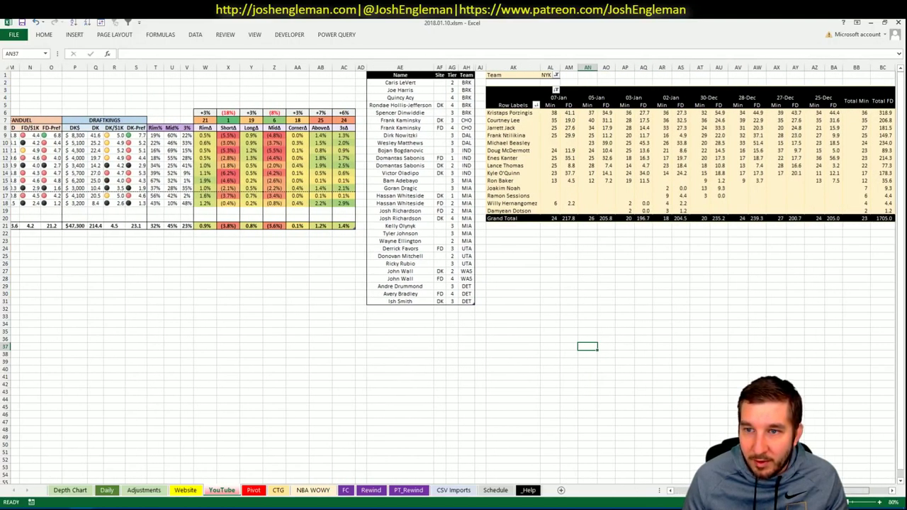
scroll(454, 276, left, 10)
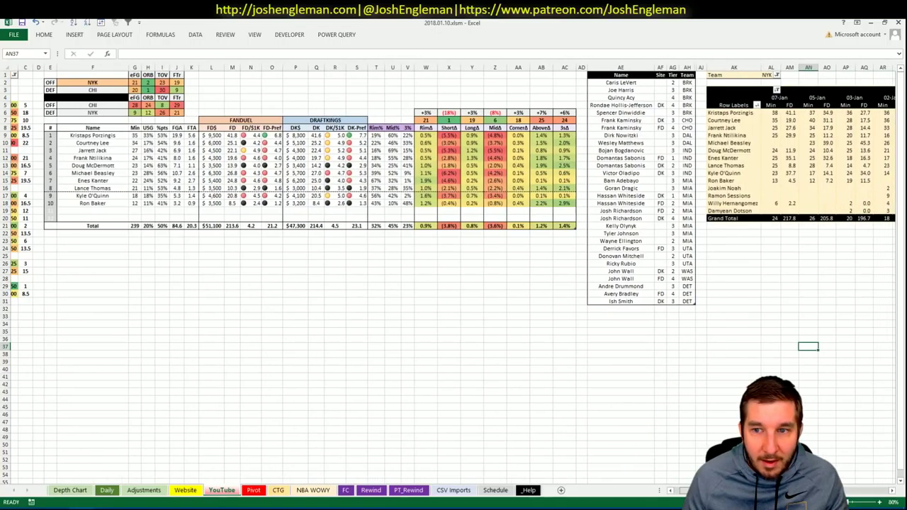
scroll(661, 421, left, 3)
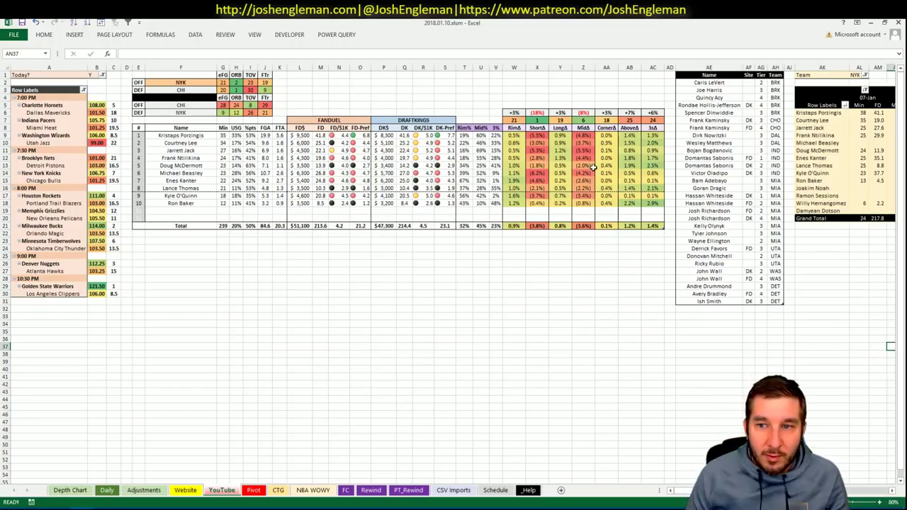
Add Kristaps Porzingis to the player list in the row below Ish Smith, correcting the spelling of the name.
click(713, 311)
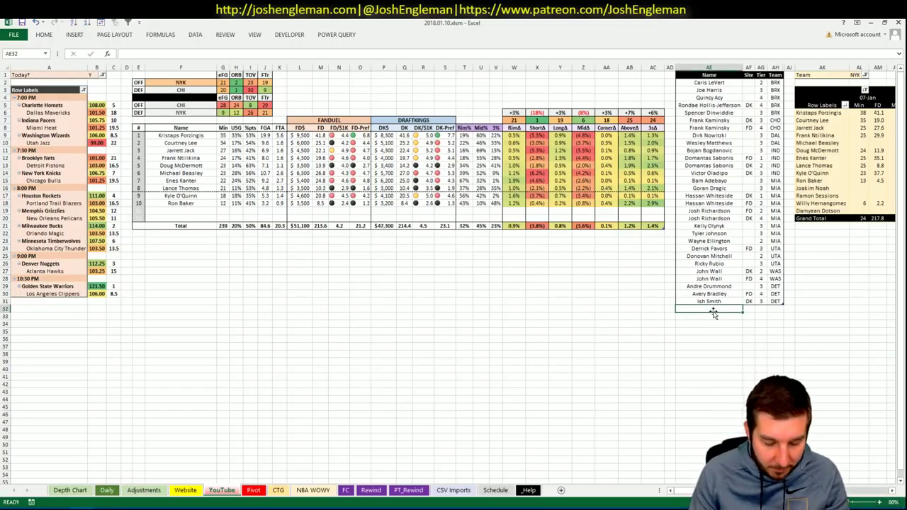
text(Kristaps P)
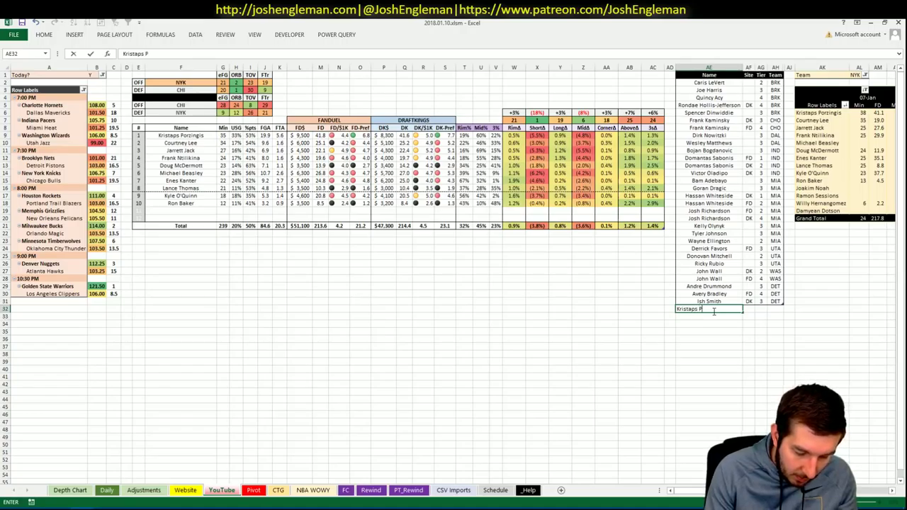
text(orzingis)
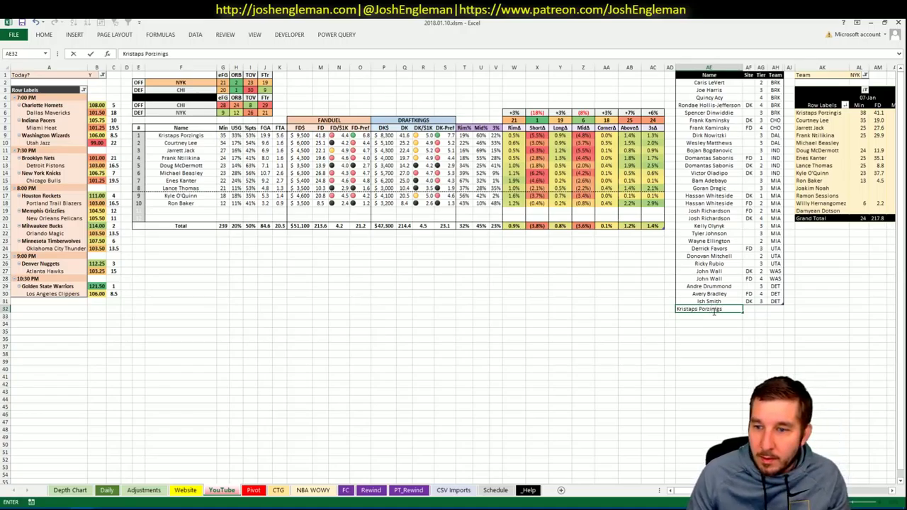
key(BackSpace)
key(BackSpace)
key(BackSpace)
text(gios)
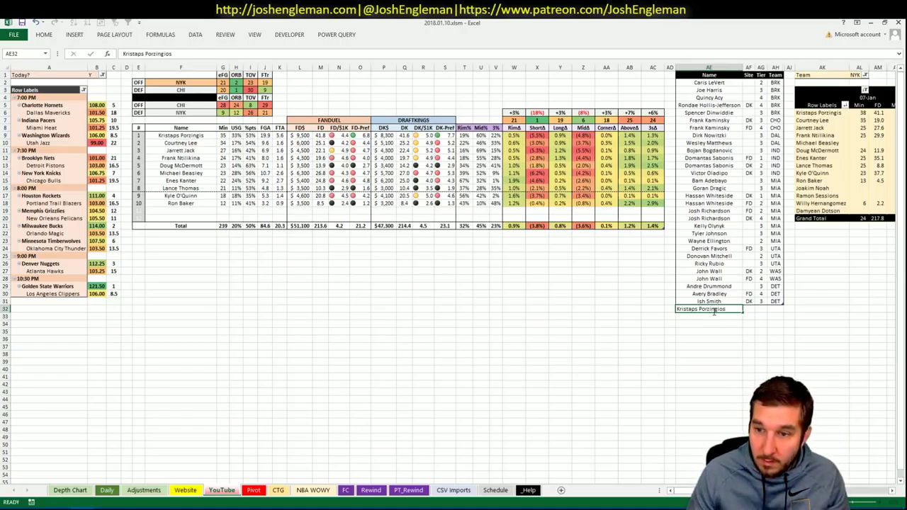
key(Tab)
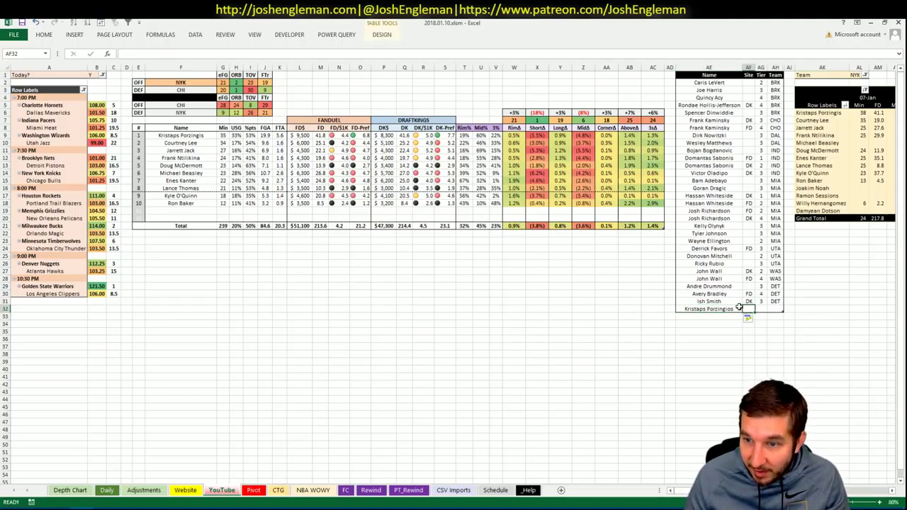
double_click(737, 309)
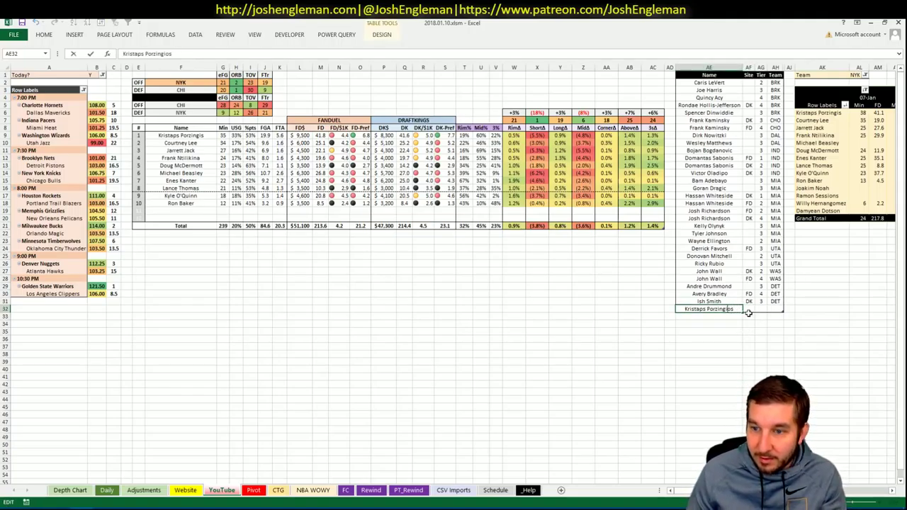
key(BackSpace)
key(Tab)
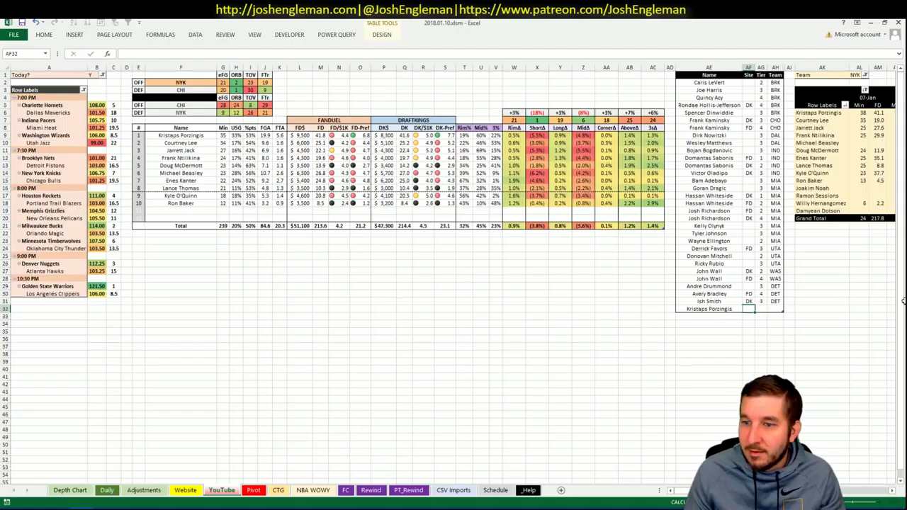
Set the site to DK and the tier to 2 for Kristaps Porzingis.
drag(780, 306, 781, 313)
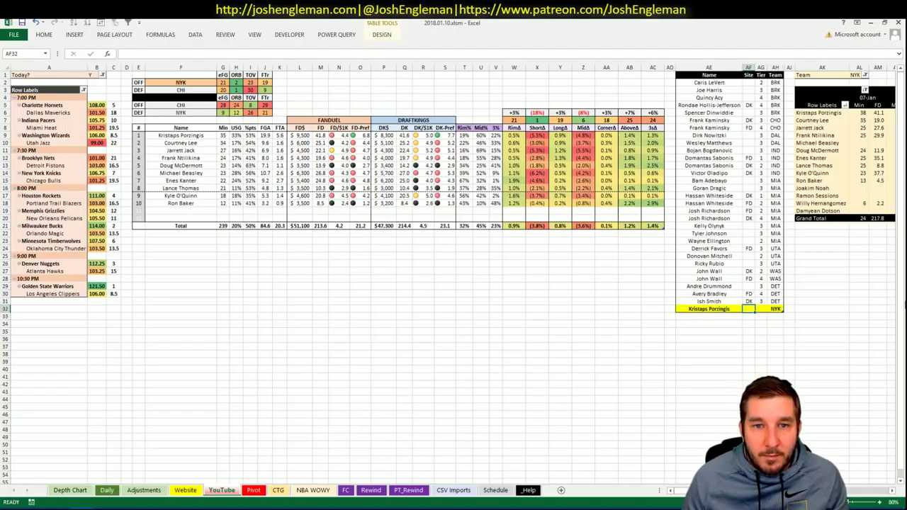
text(DK)
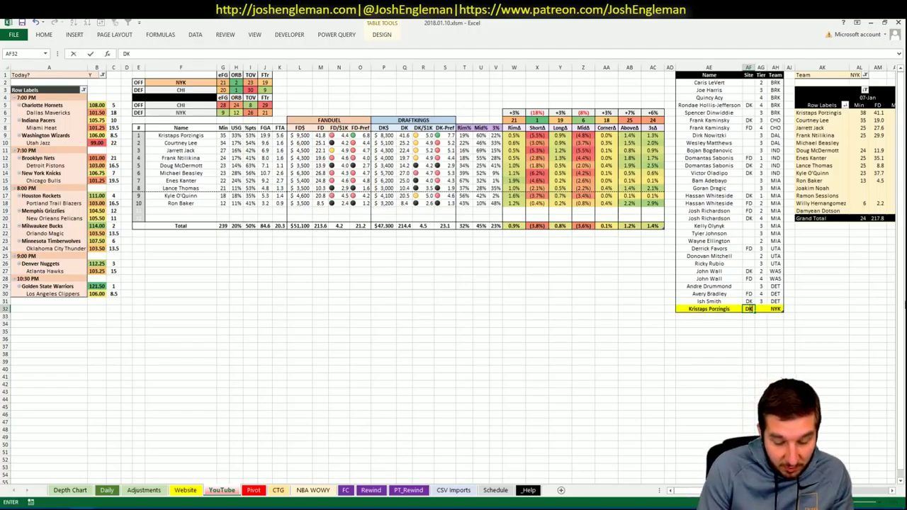
key(Tab)
text(2)
key(Return)
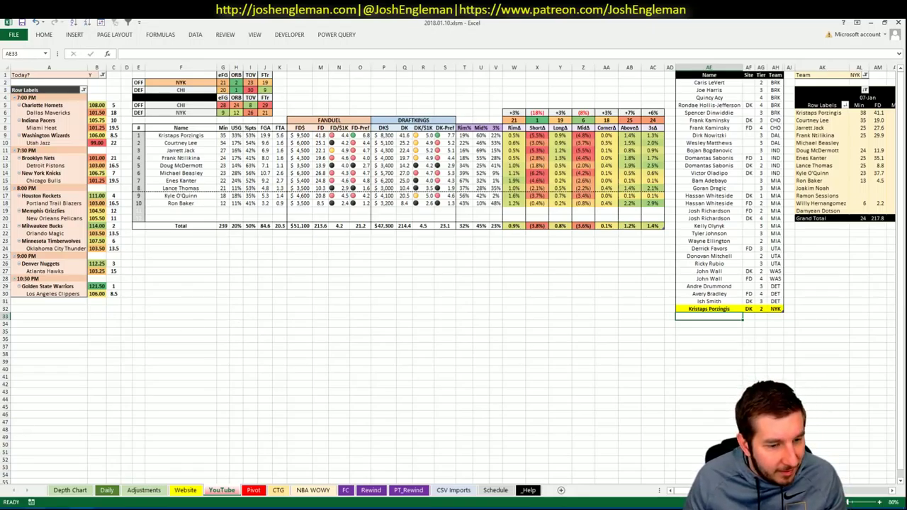
Check Kristaps Porzingis's game log in the FantasyCruncher DraftKings player list, close it and return to the Excel workbook.
key(alt+Tab)
click(358, 23)
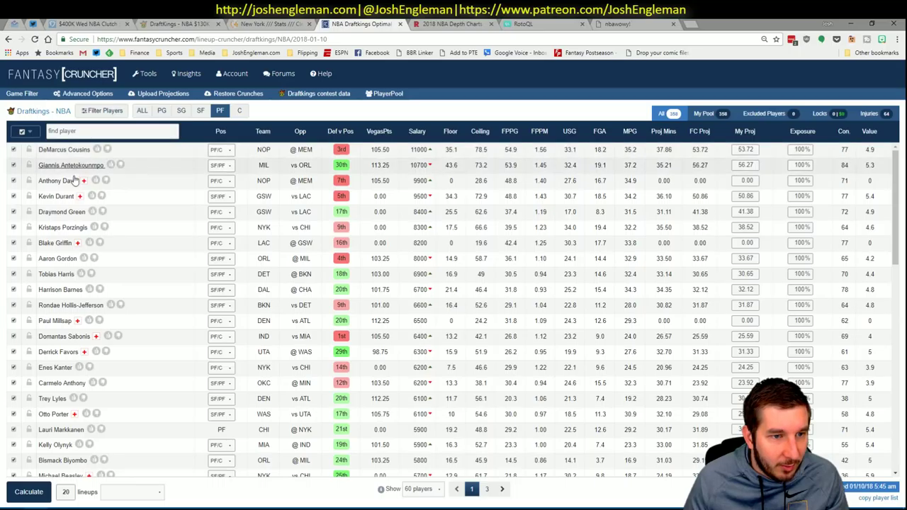
click(63, 228)
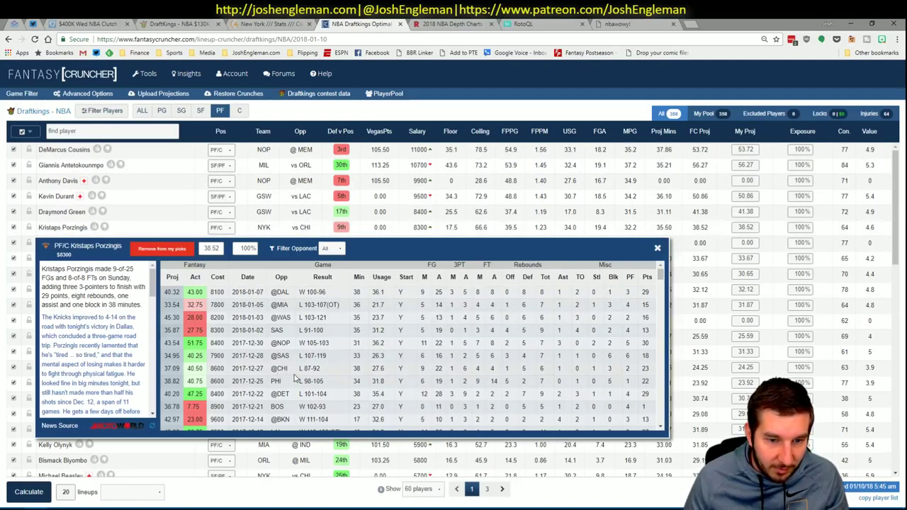
click(658, 249)
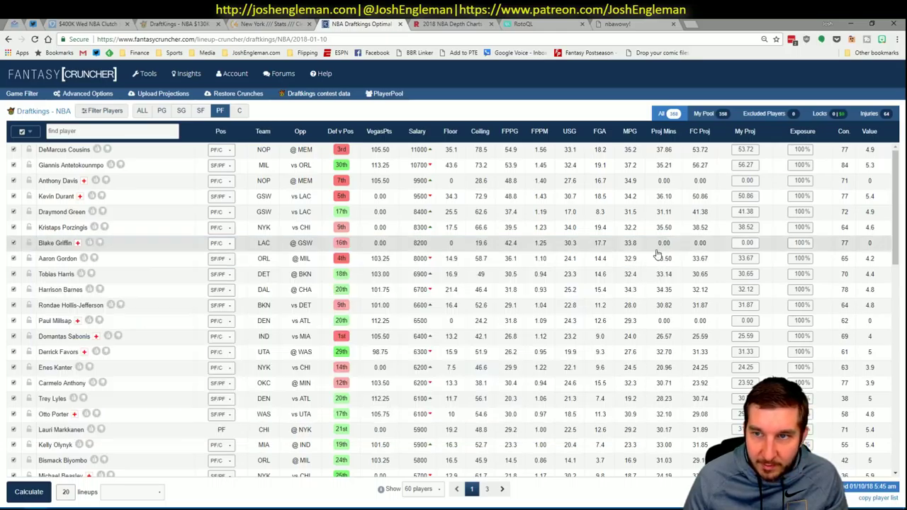
key(alt+Tab)
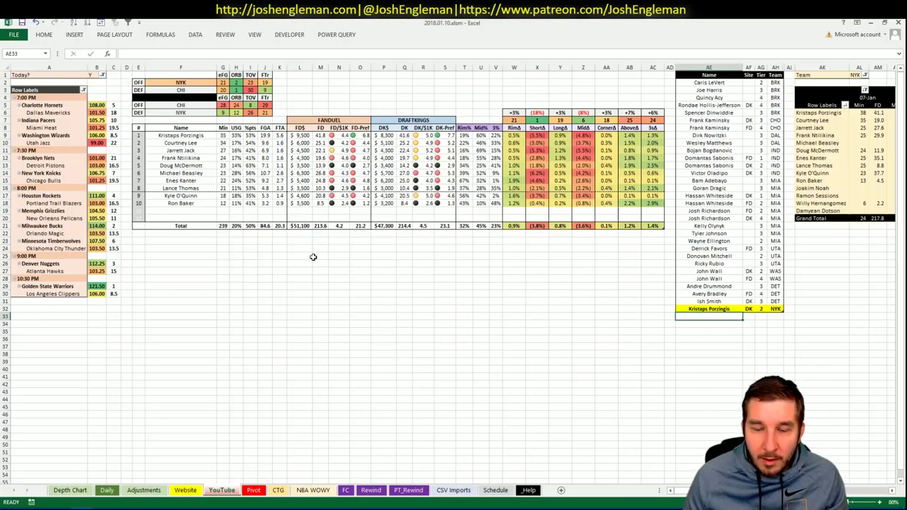
Add a second Kristaps Porzingis entry to the player list with site FD and tier 4.
text(Kristaps Porzingis)
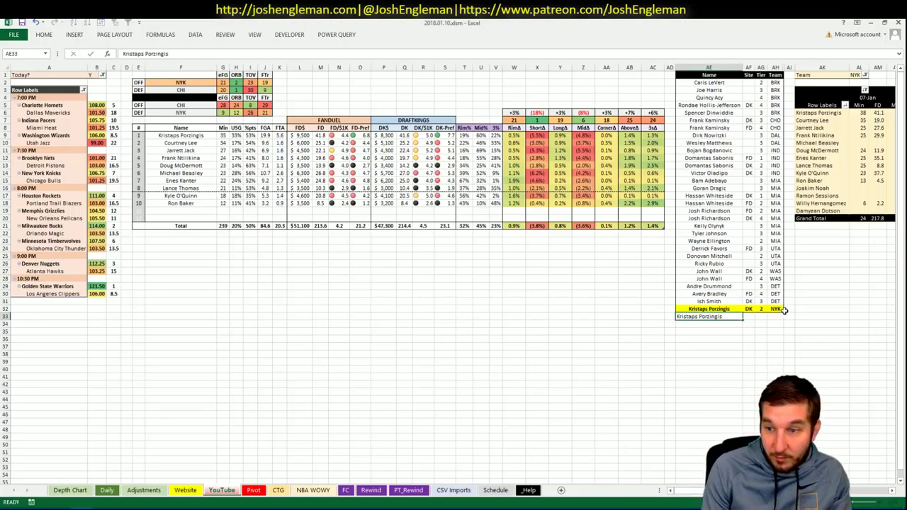
key(Tab)
text(FD)
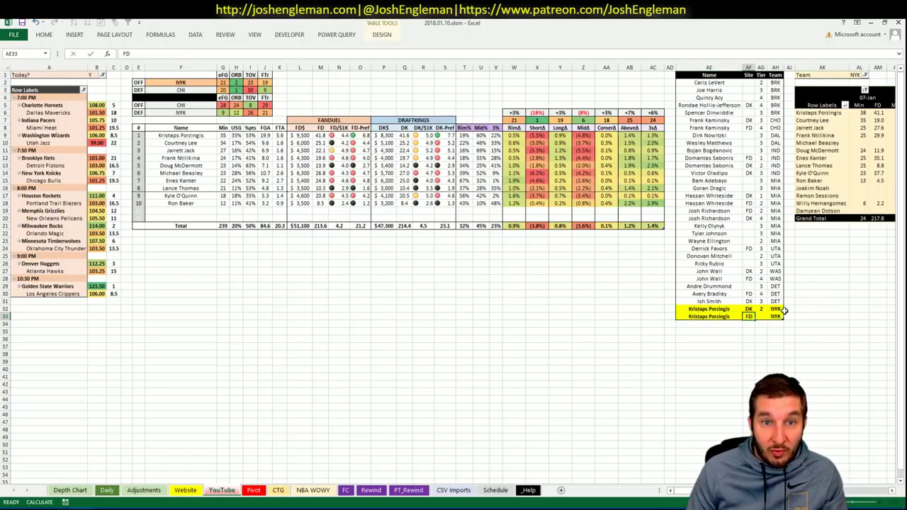
key(Tab)
text(4)
key(Return)
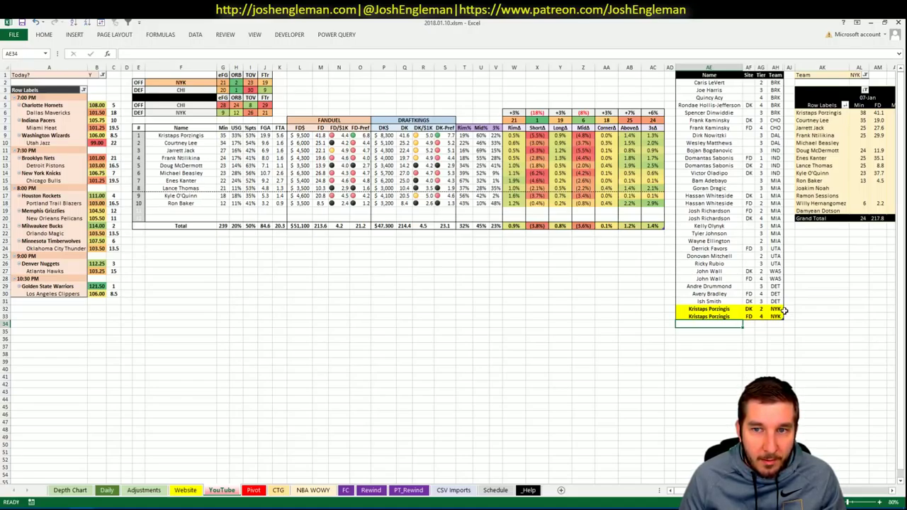
Add Courtney Lee to the next row of the player list with site DK and tier 3.
text(Courtney Lee)
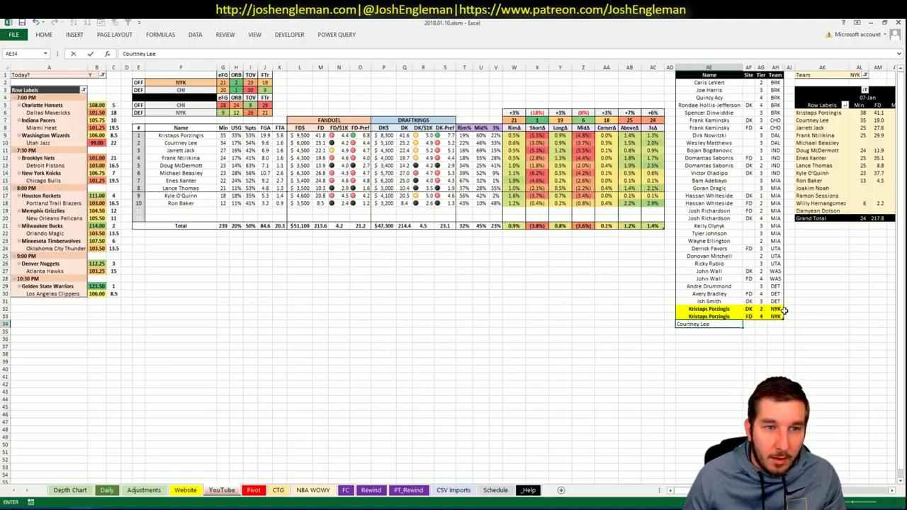
key(Tab)
text(DK)
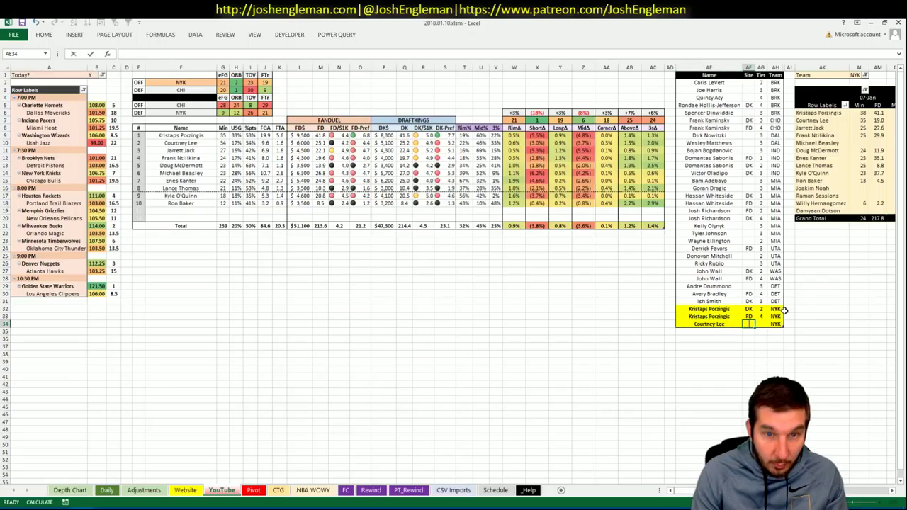
key(Tab)
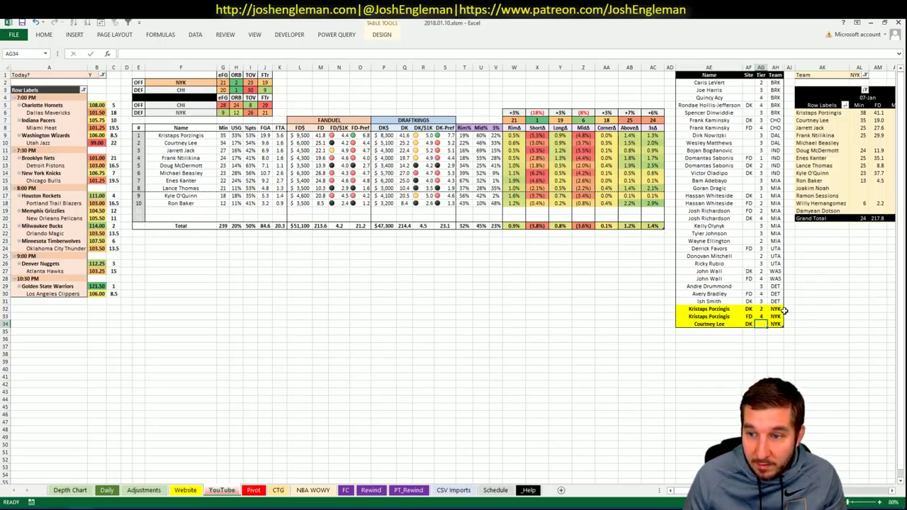
text(3)
key(Return)
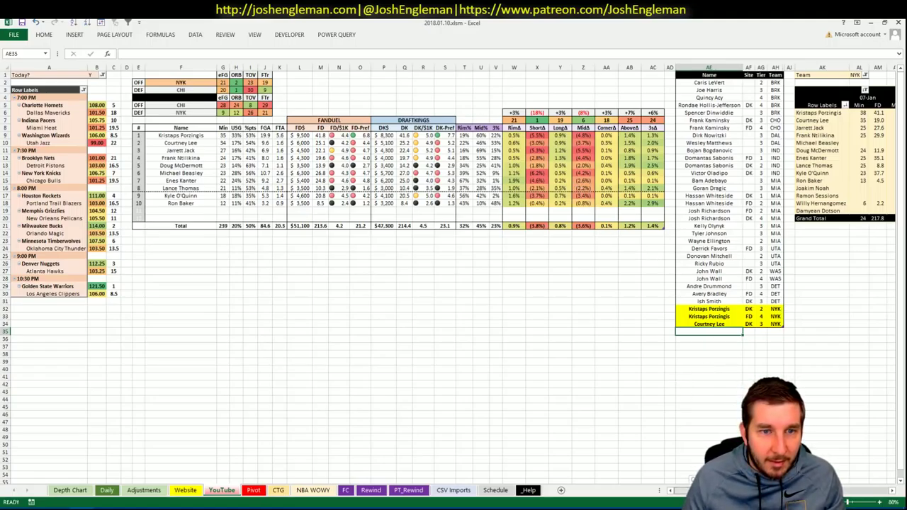
Check the Knicks' recent-games pivot table and add Jarrett Jack to the player list with tier 3 and no site.
scroll(665, 364, right, 6)
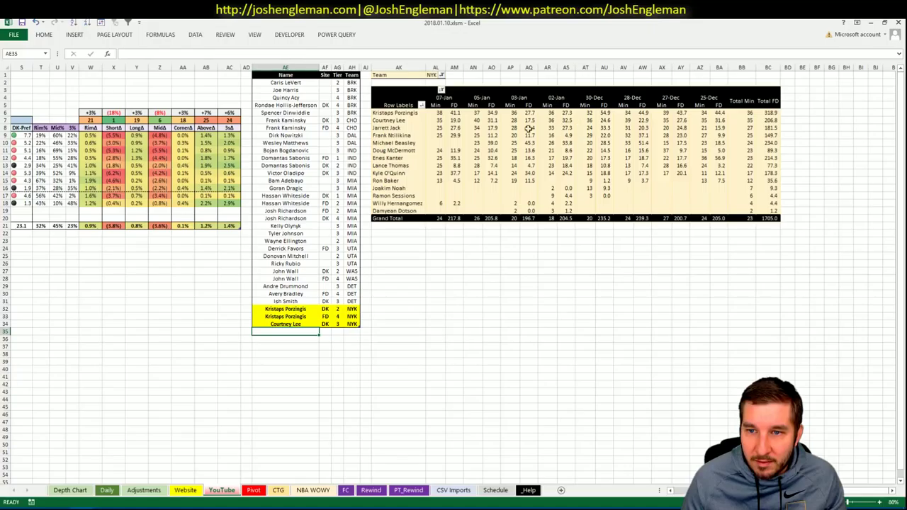
scroll(453, 276, left, 6)
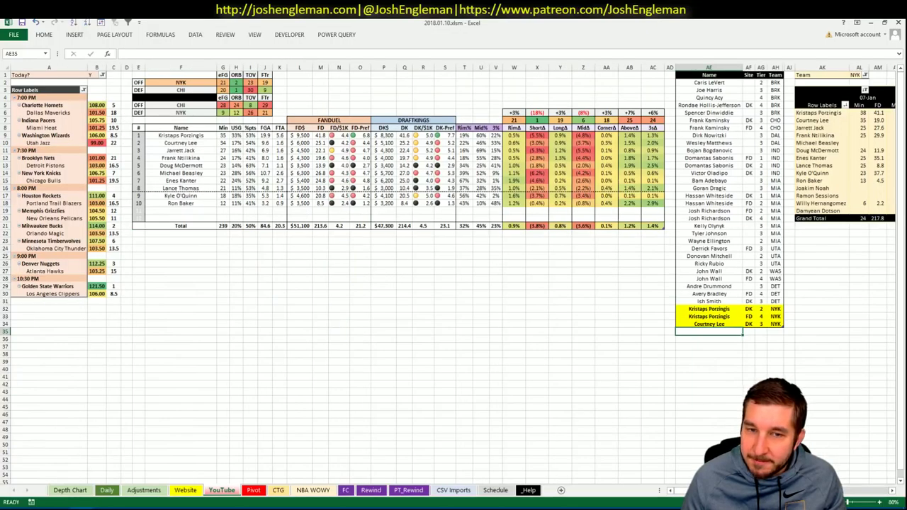
scroll(655, 361, right, 2)
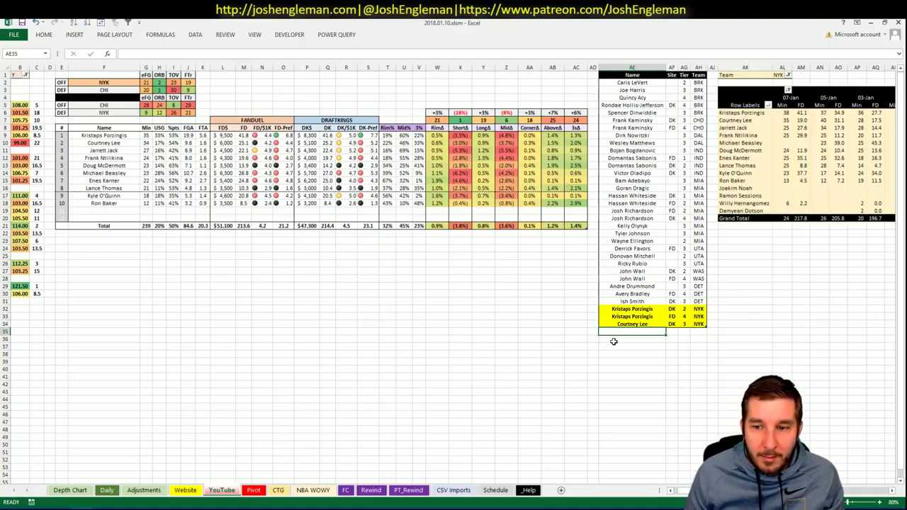
text(Jarrett)
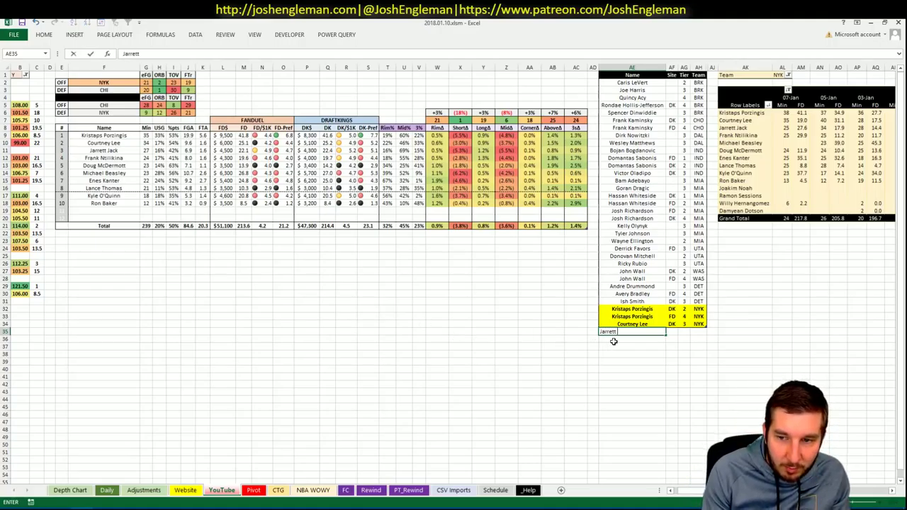
text( Jack)
key(Tab)
key(Tab)
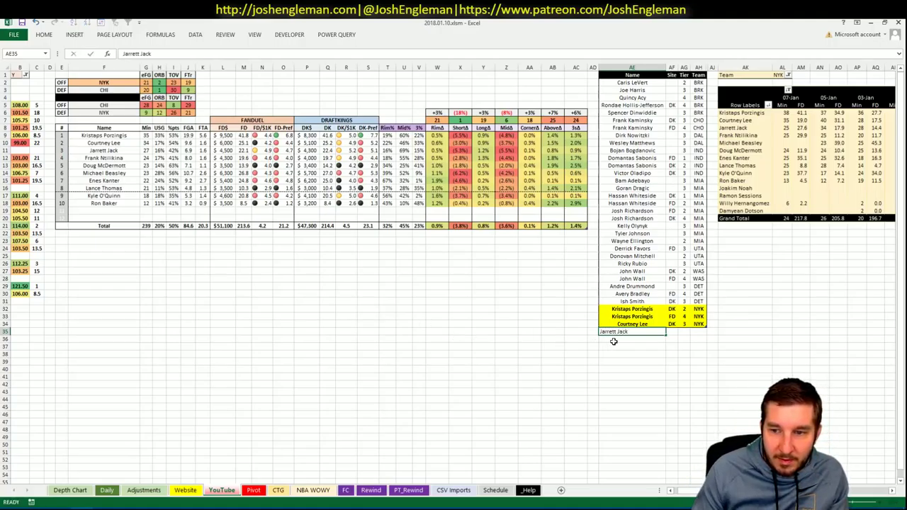
text(3)
key(Return)
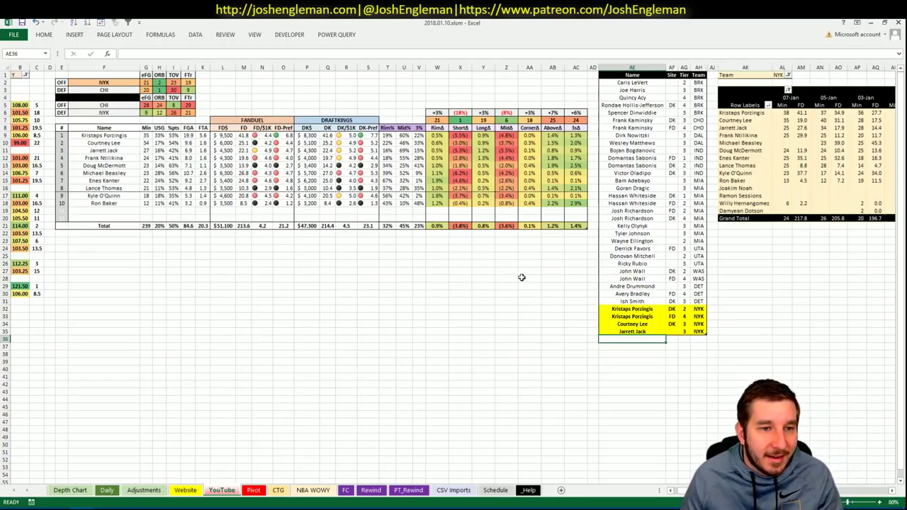
Set the offensive team of the matchup table to CHI.
click(264, 248)
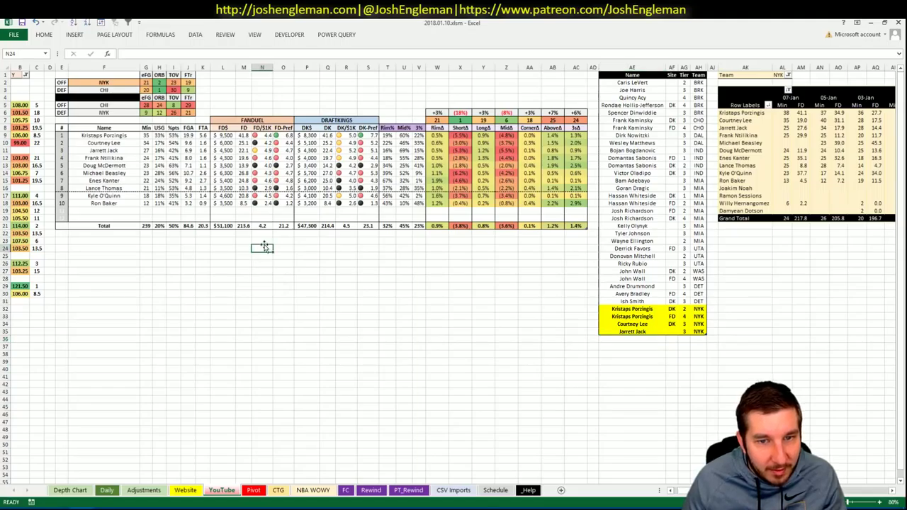
click(255, 295)
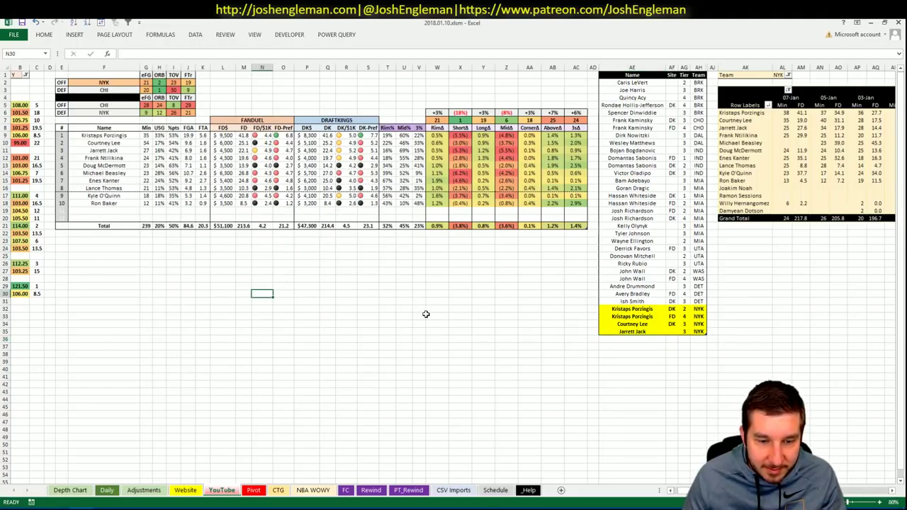
drag(677, 490, 659, 490)
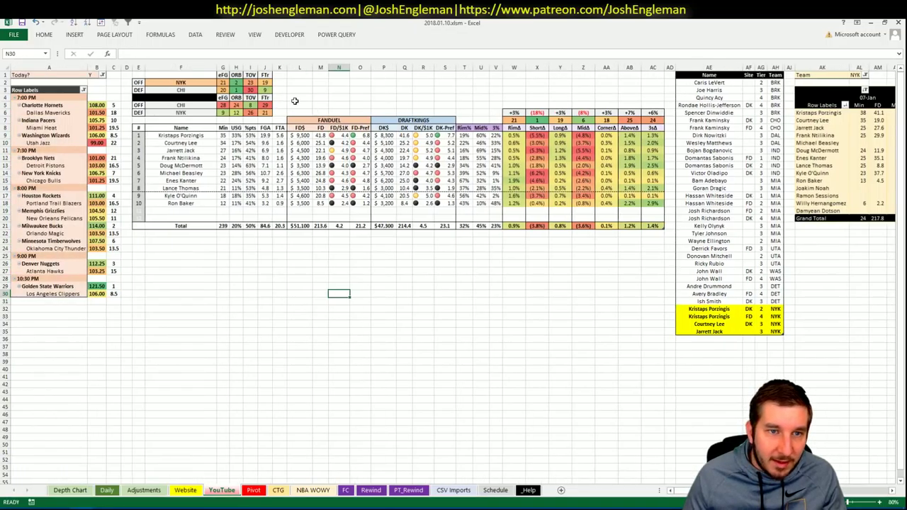
click(193, 82)
text(CHI)
key(Return)
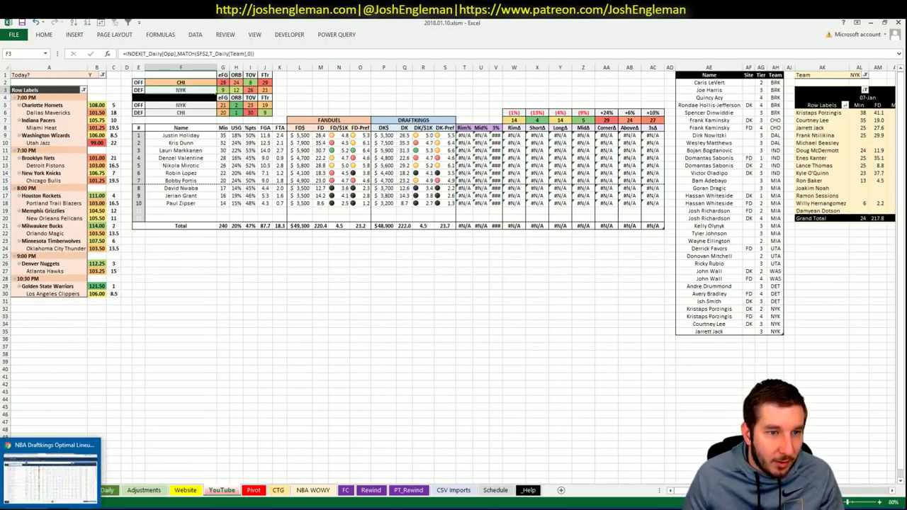
Open the Chicago Bulls team page on Cleaning the Glass in the browser, and bring up the CTG sheet in the Excel workbook.
click(53, 471)
click(277, 23)
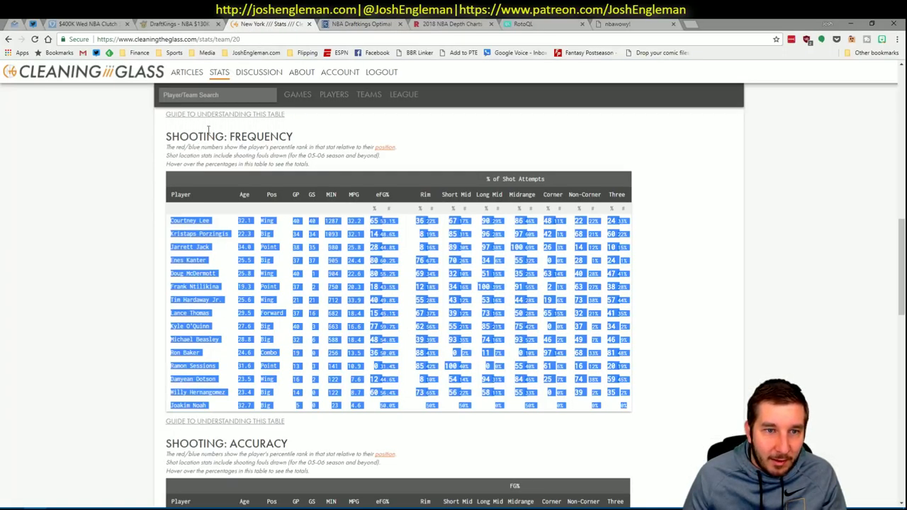
click(220, 93)
text(bull)
key(Down)
key(Down)
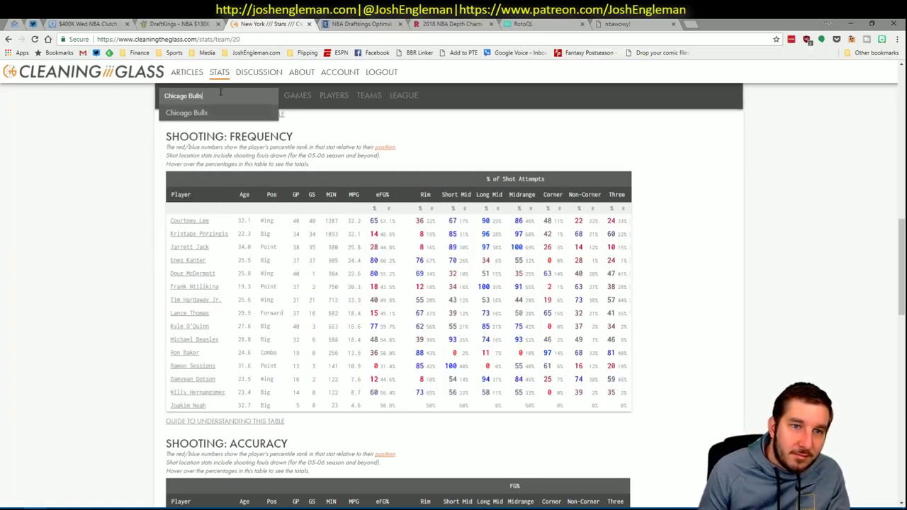
key(Return)
key(alt+Tab)
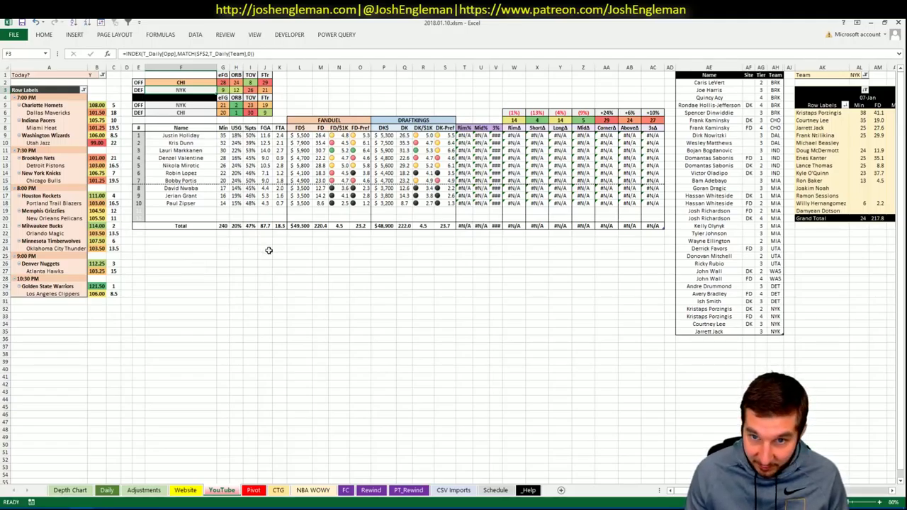
key(ctrl+Page_Down)
key(ctrl+Page_Down)
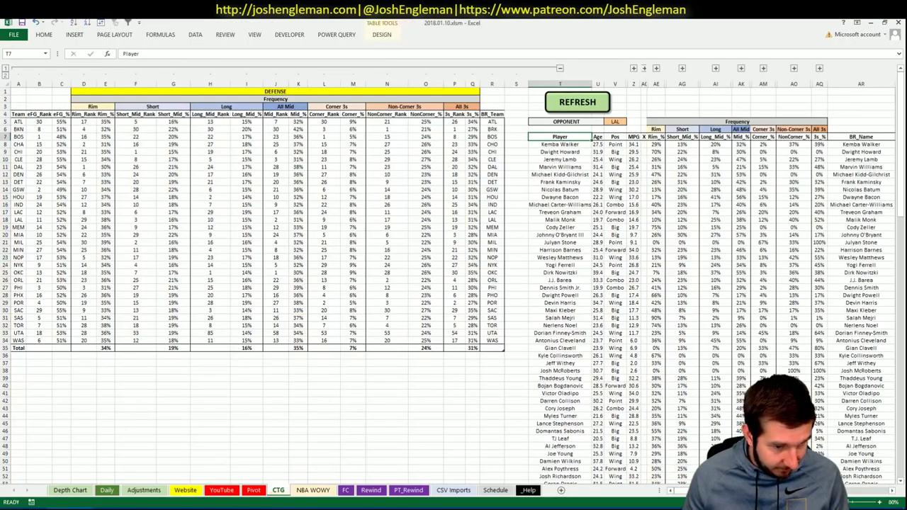
Copy the Bulls' player rows from the Shooting: Frequency table, refresh the CTG sheet with them and return to the YouTube sheet.
click(57, 506)
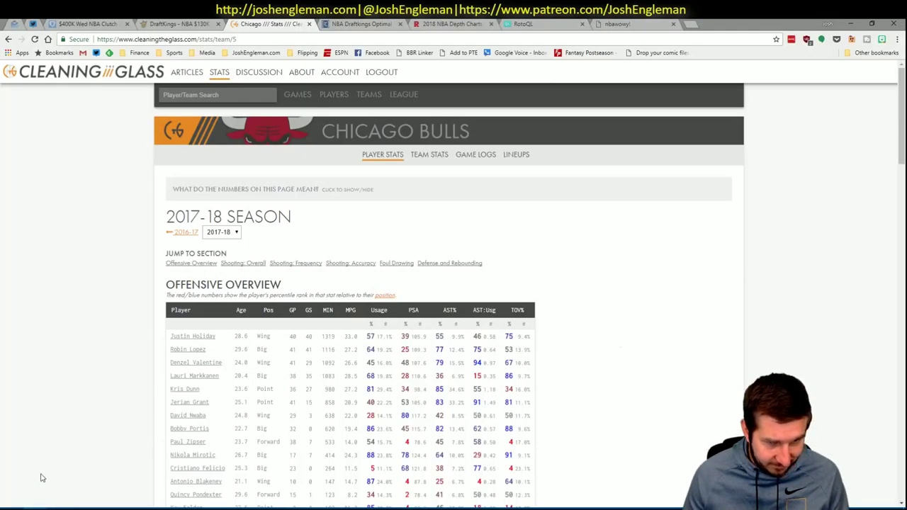
click(299, 263)
drag(580, 378, 173, 221)
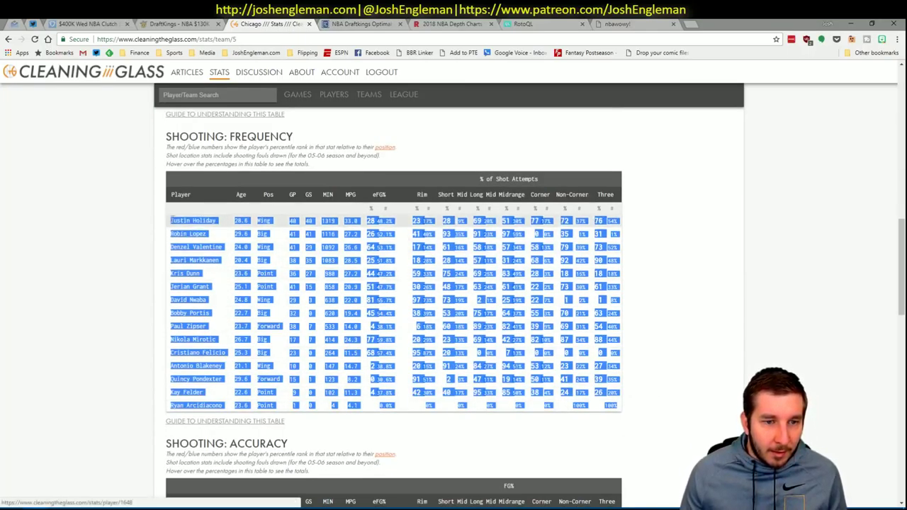
key(alt+Tab)
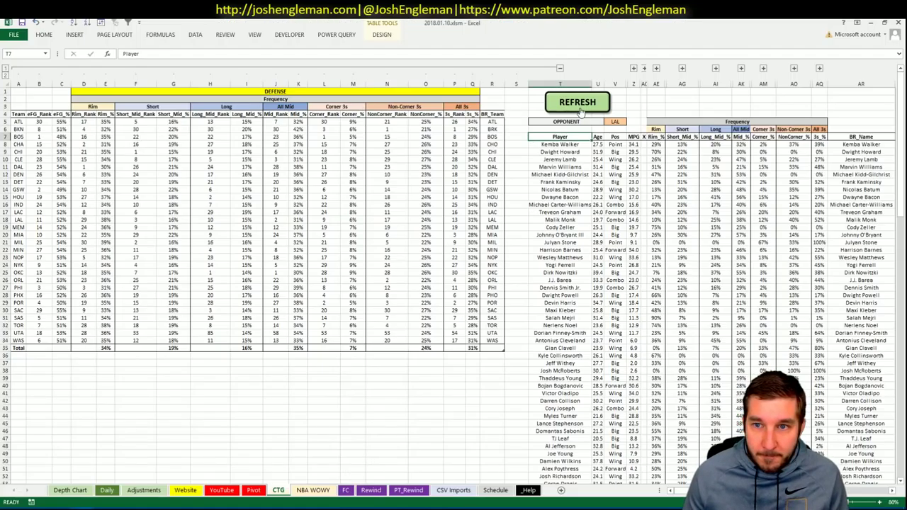
click(221, 490)
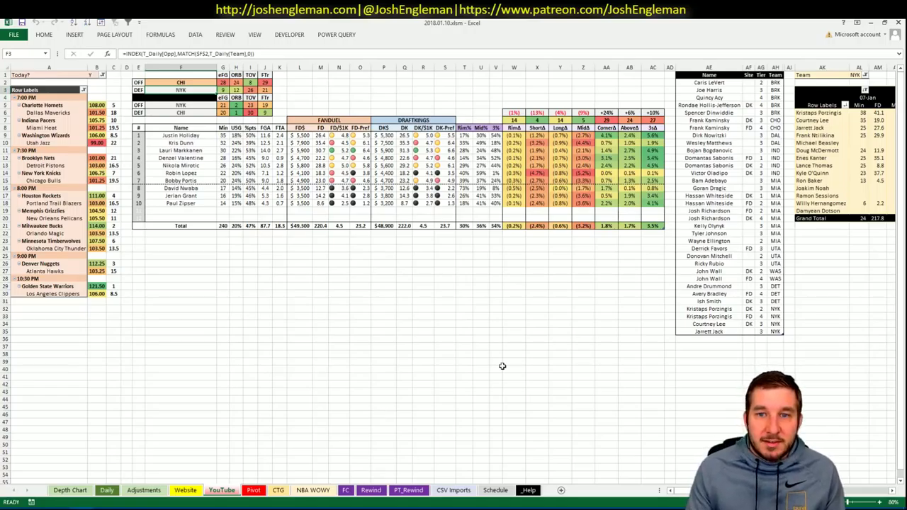
Add Justin Holiday to the player list in the row below Jarrett Jack, correcting the spelling of the name.
click(730, 340)
text(Justin Holuday)
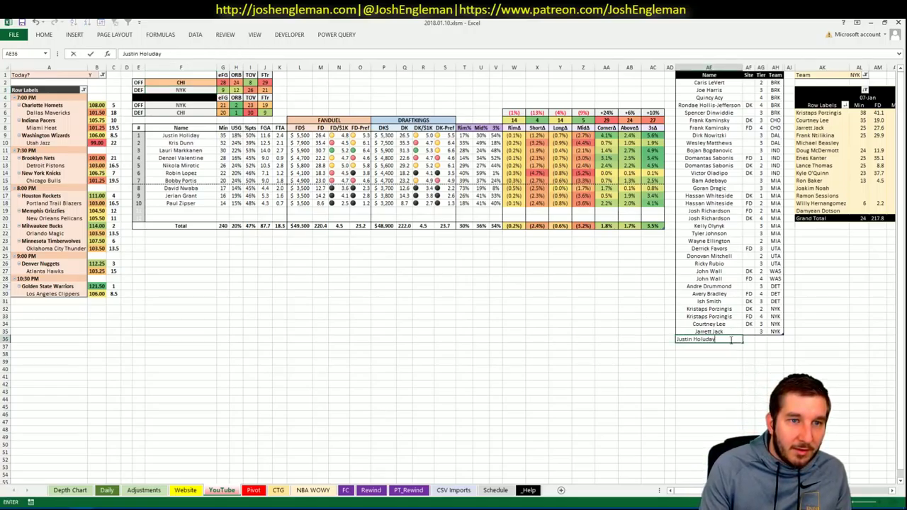
key(BackSpace)
key(BackSpace)
text(ida)
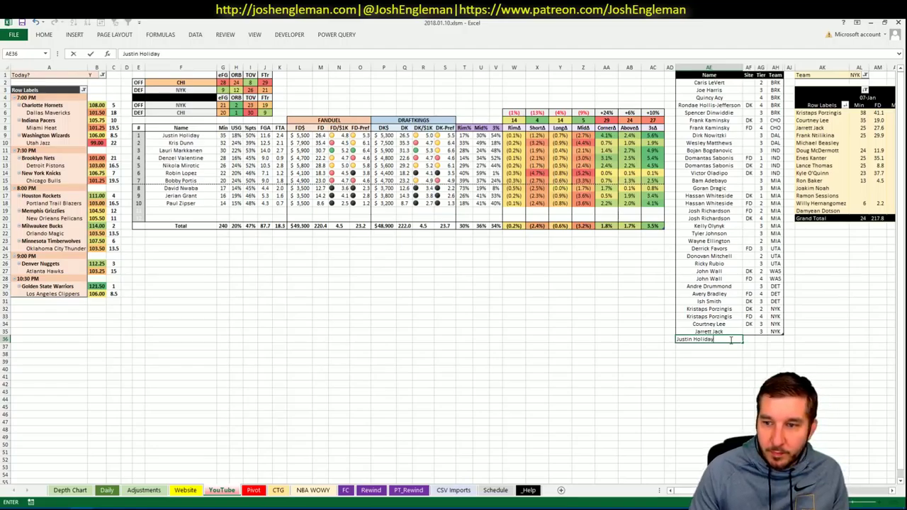
key(Tab)
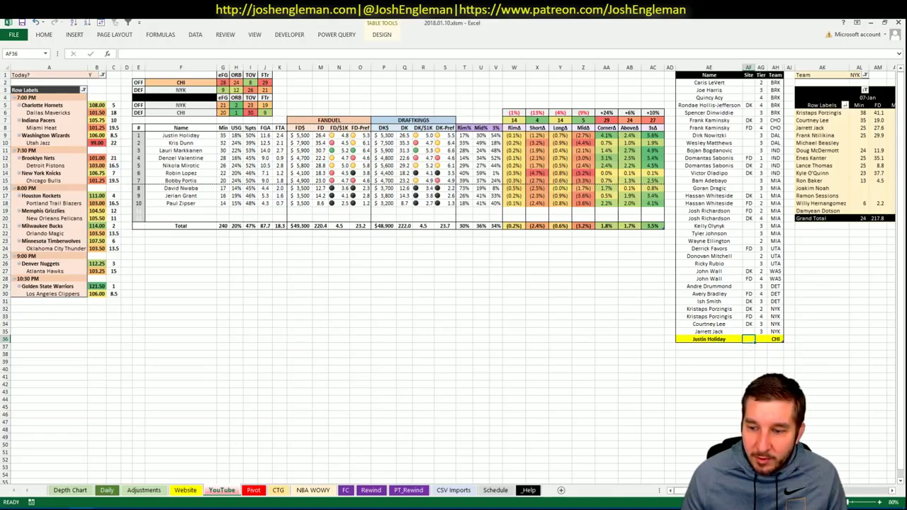
Filter the recent-games pivot table to team CHI and review the players' minutes and FanDuel points by date.
scroll(692, 293, right, 3)
scroll(667, 213, right, 1)
click(653, 75)
text(CHI)
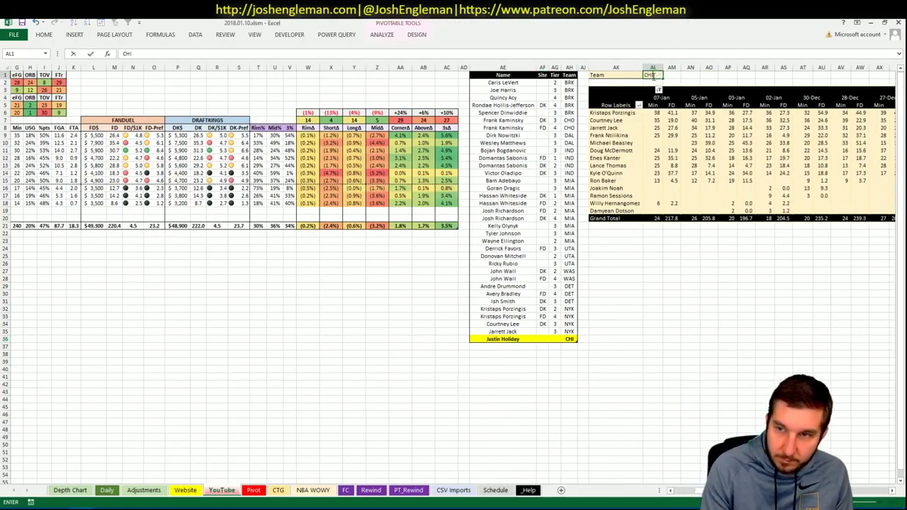
key(Return)
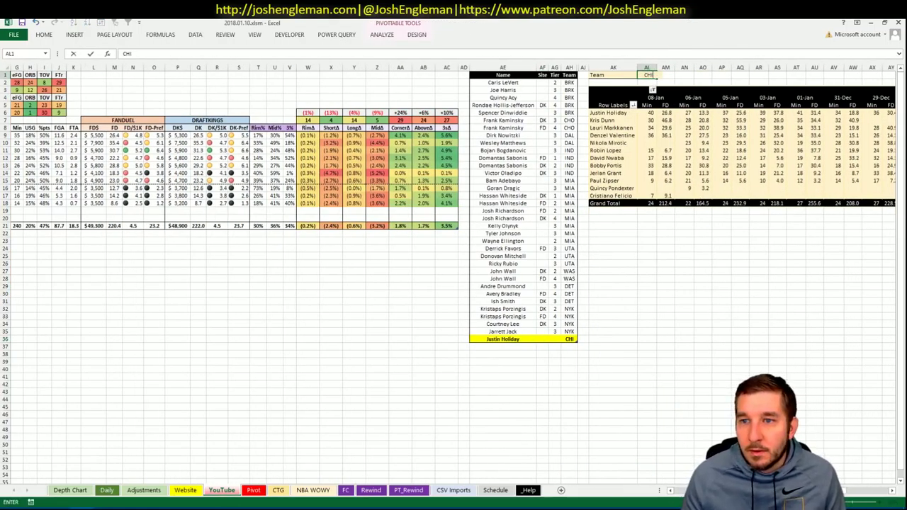
key(Return)
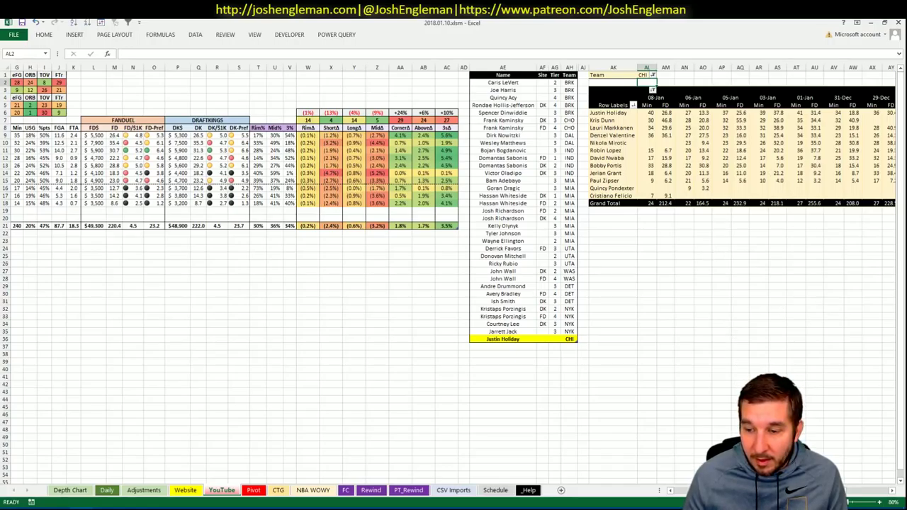
scroll(454, 276, right, 5)
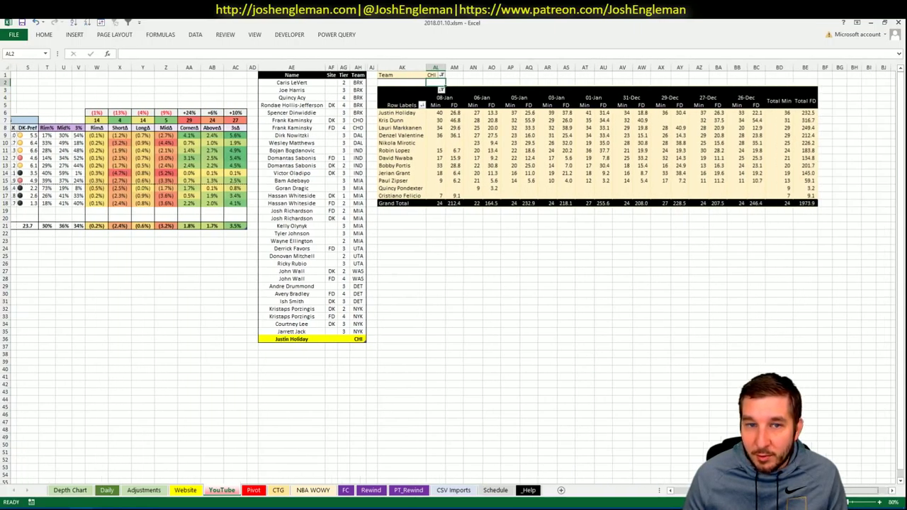
scroll(454, 276, left, 8)
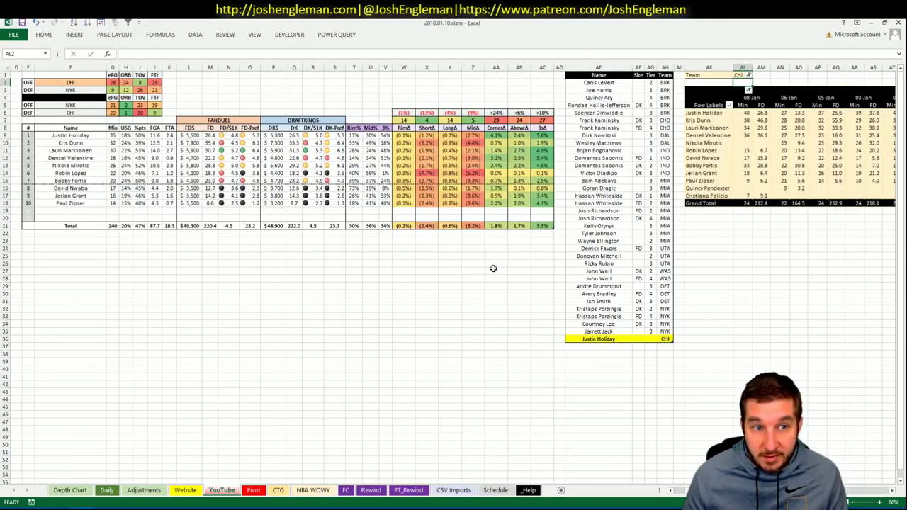
Set the site to FD and the tier to 3 for Justin Holiday.
click(649, 336)
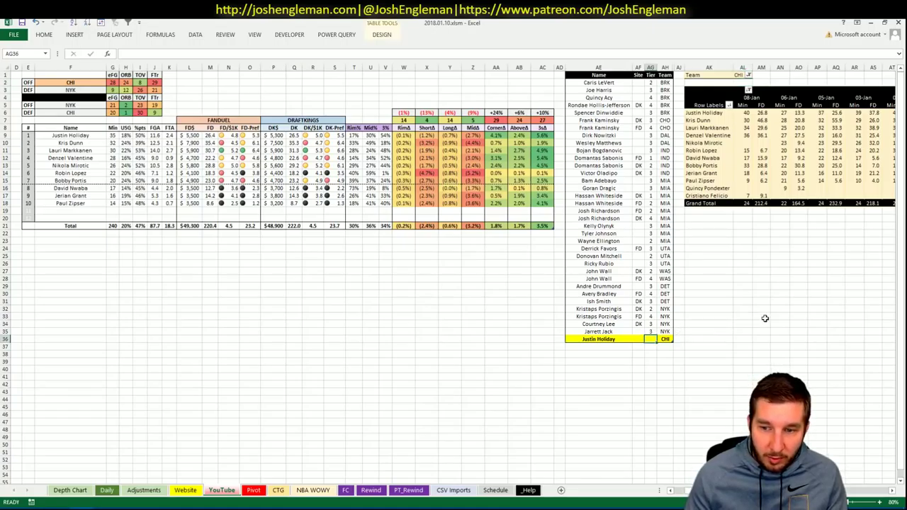
text(3)
key(ctrl+Return)
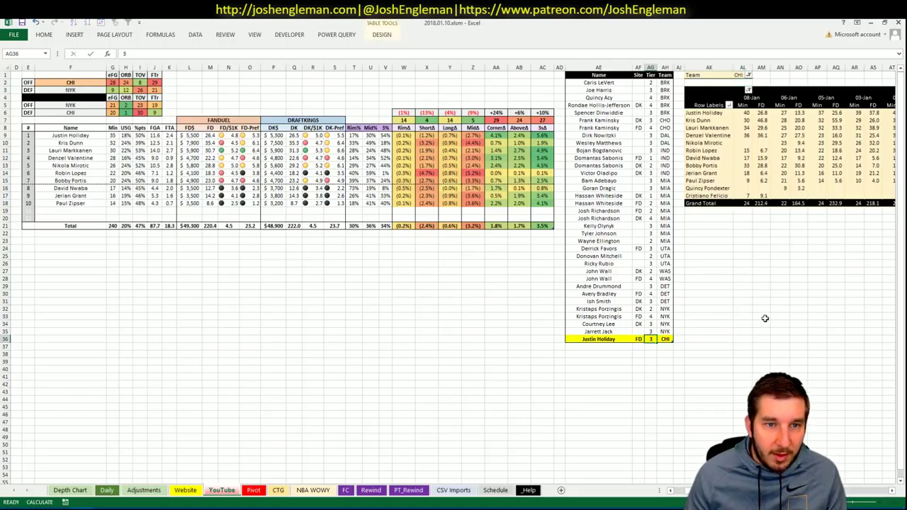
Add a second Justin Holiday row to the player list with site DK and tier 2.
key(Return)
text(Justin Holiday)
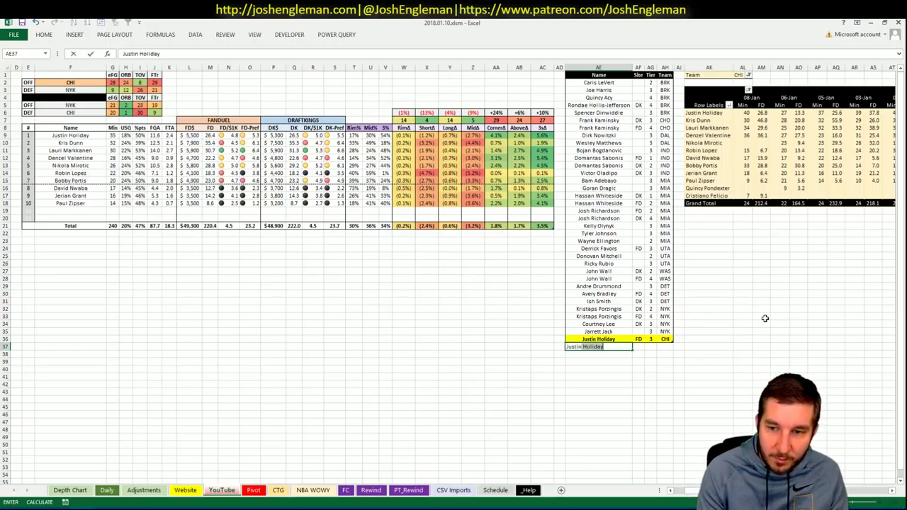
key(ctrl+Return)
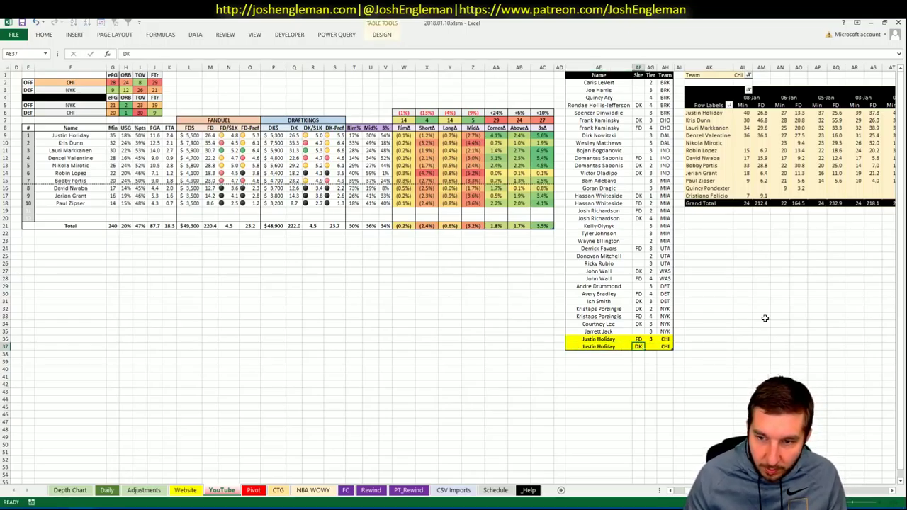
key(Tab)
key(Tab)
text(2)
key(ctrl+Return)
key(Return)
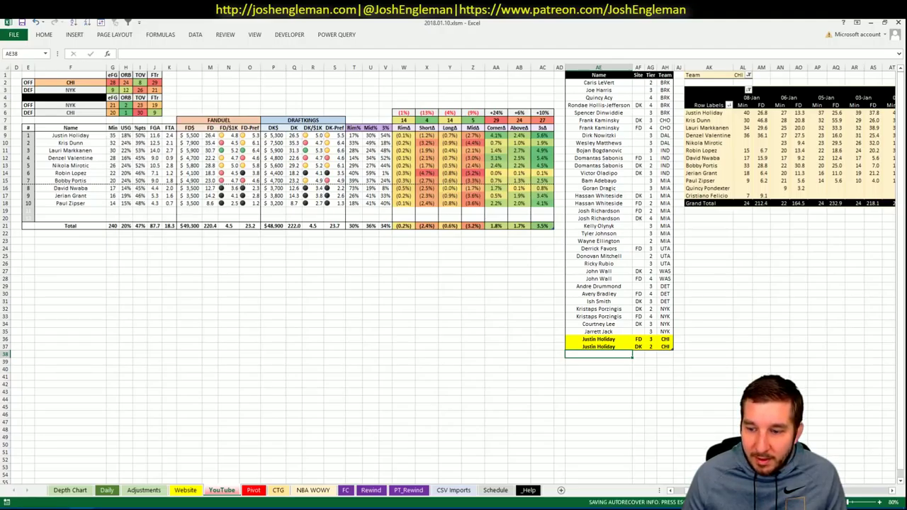
Check the Bulls' recent-game minutes, and add Lauri Markkanen to the player list with tier 3.
scroll(454, 276, right, 5)
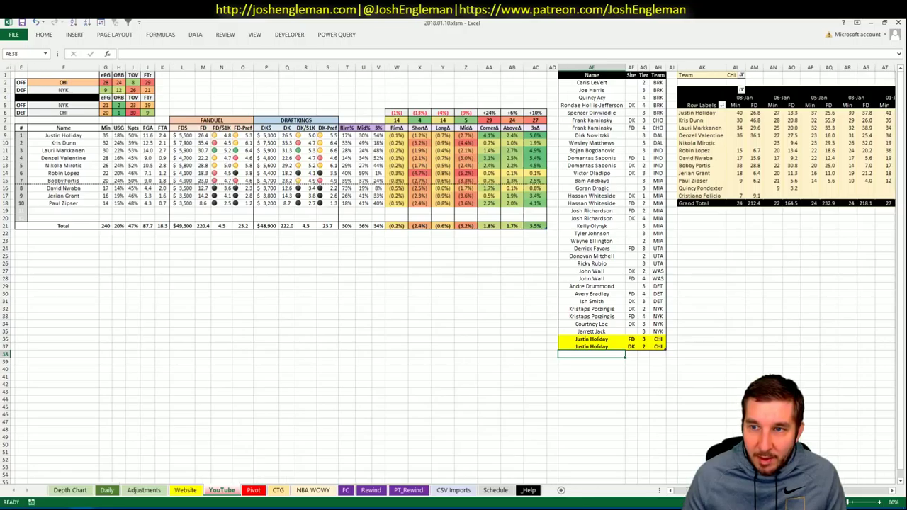
scroll(454, 277, right, 1)
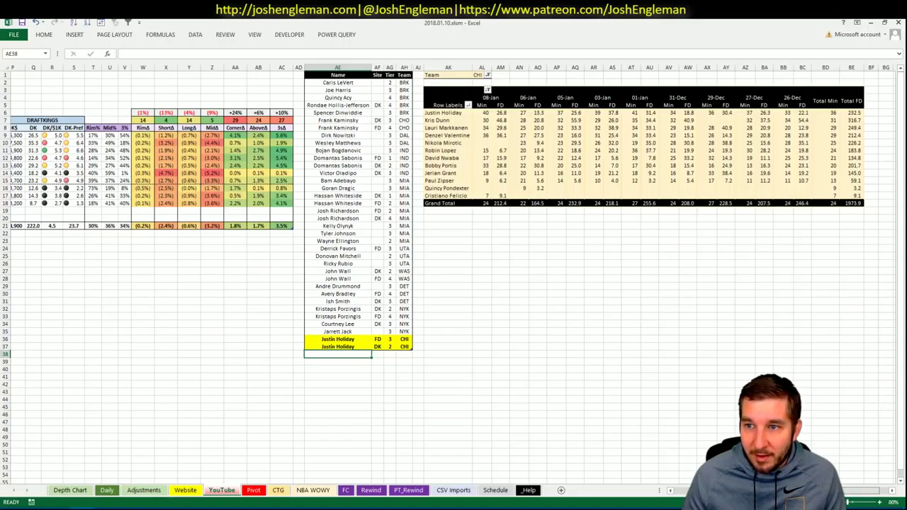
scroll(518, 346, left, 6)
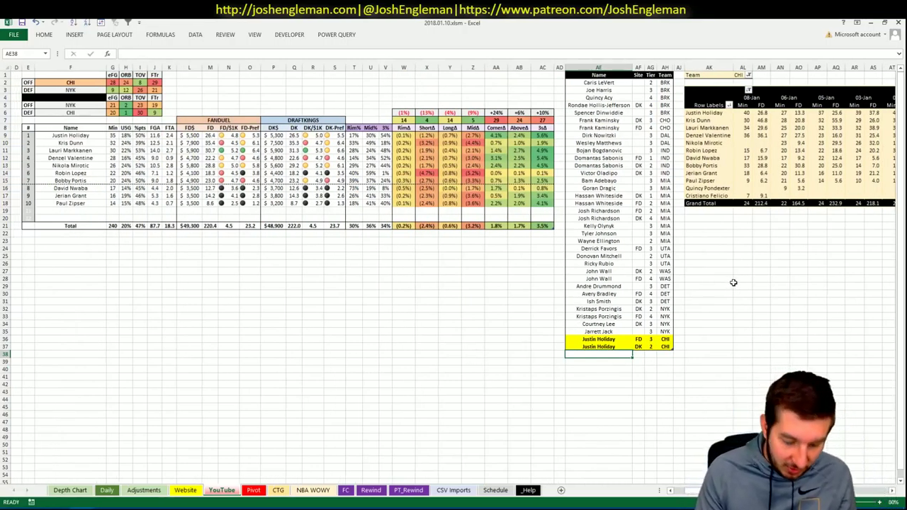
text(L)
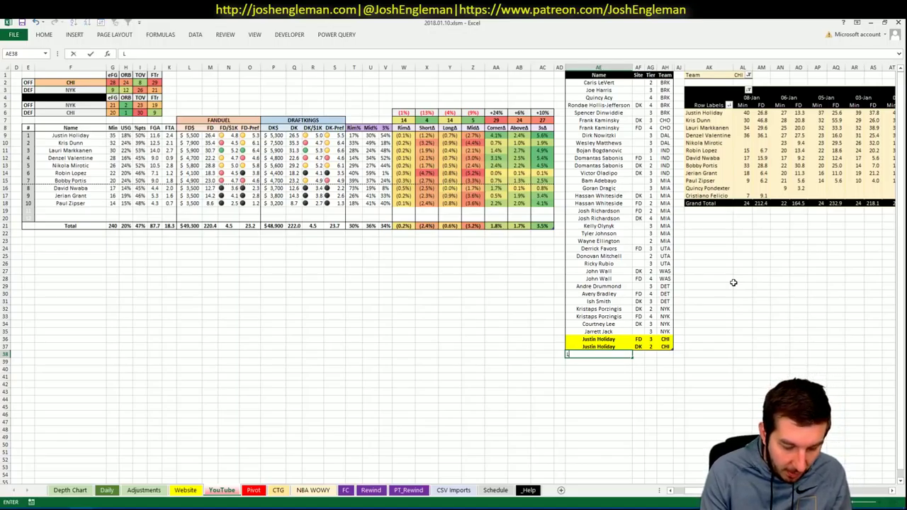
text(auri)
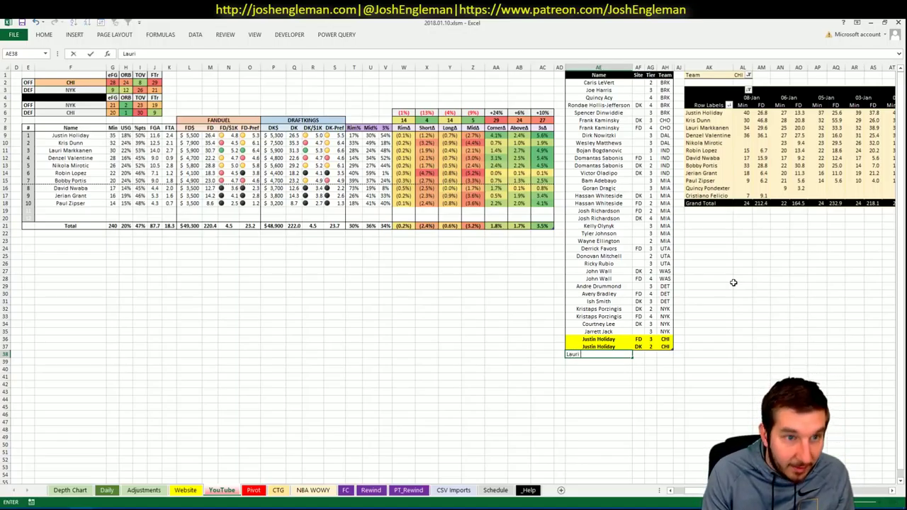
text( Markkanen)
key(ctrl+Return)
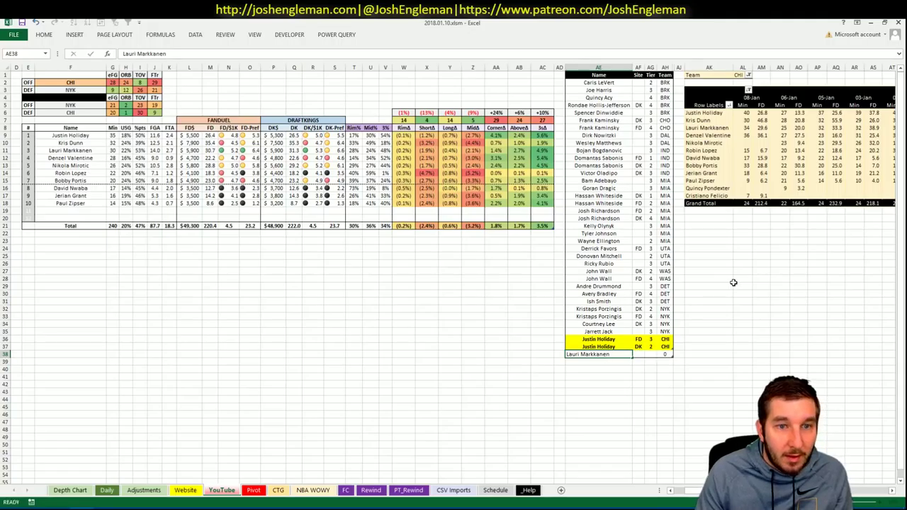
key(Tab)
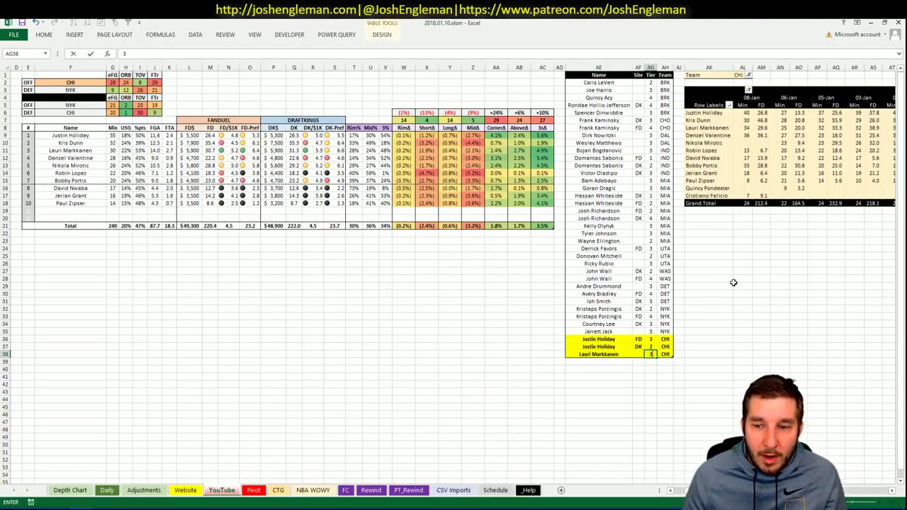
key(Return)
key(Up)
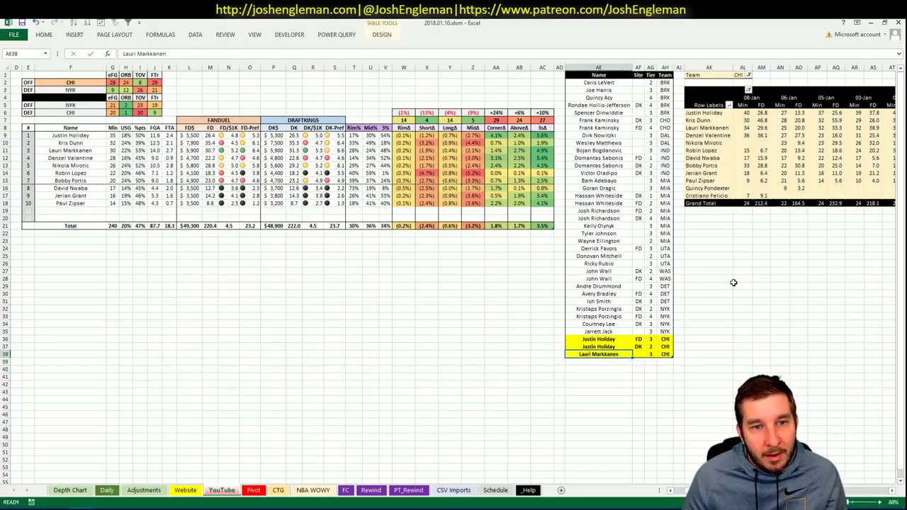
Compare the Bulls' projections on the Pivot sheet, and set Lauri Markkanen's tier to 2 on the YouTube sheet.
click(254, 491)
scroll(341, 316, down, 1)
scroll(340, 315, up, 4)
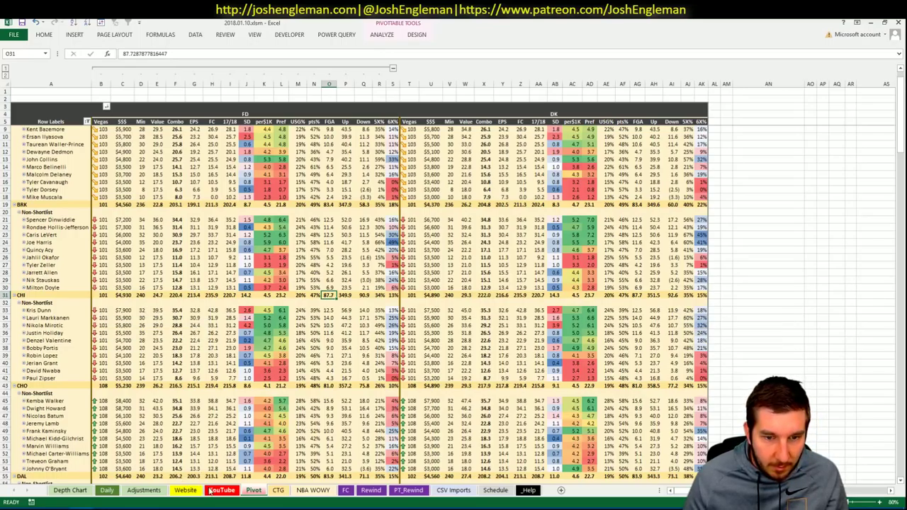
click(220, 490)
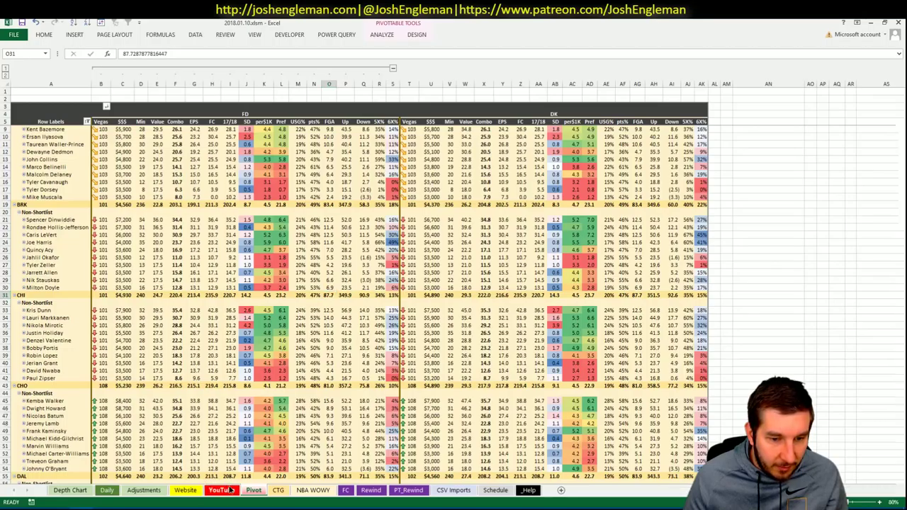
click(651, 353)
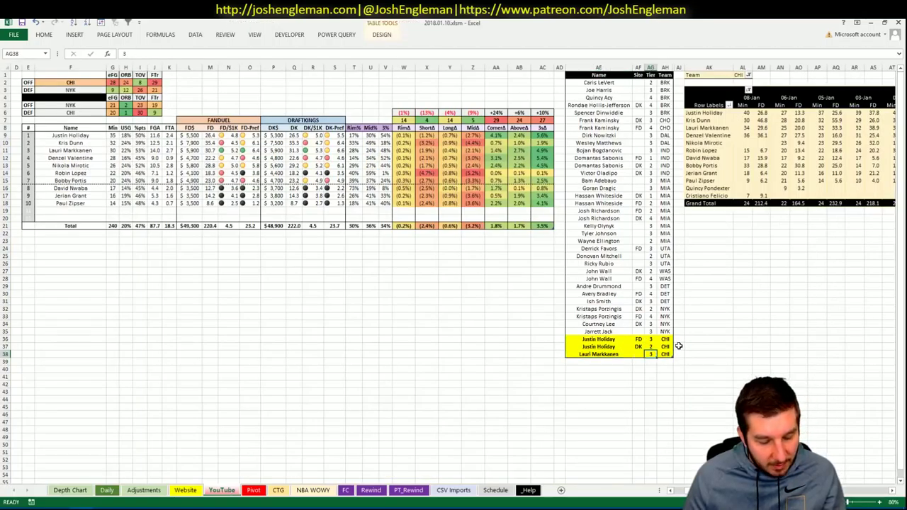
text(2)
key(Return)
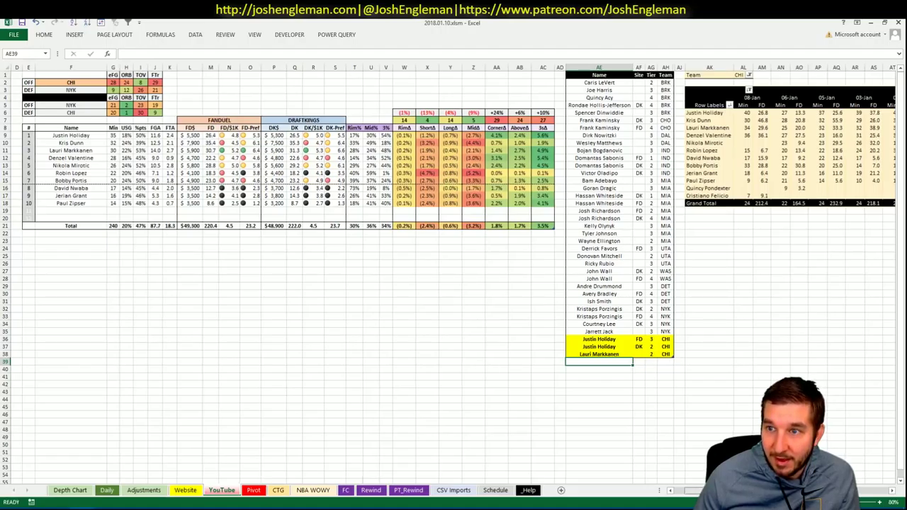
Add Denzel Valentine to the player list below Lauri Markkanen with tier 3.
scroll(454, 270, right, 5)
scroll(454, 270, right, 1)
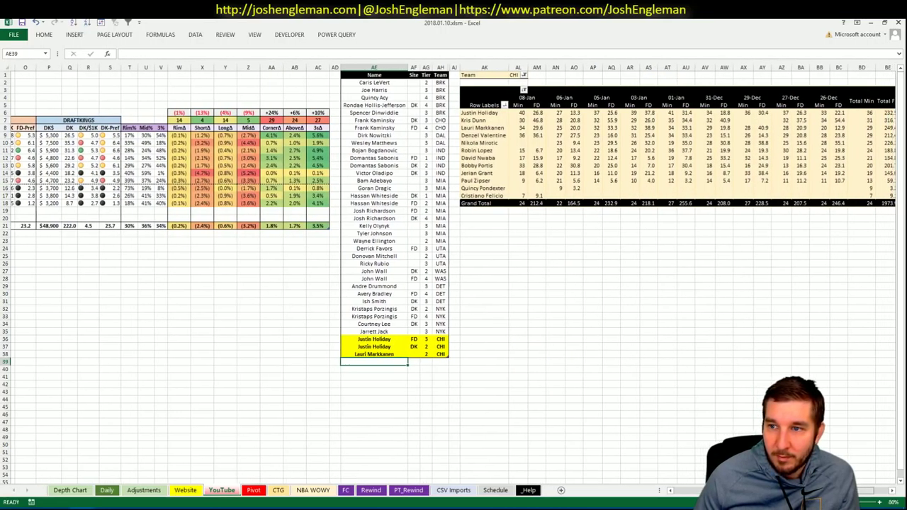
scroll(644, 415, left, 4)
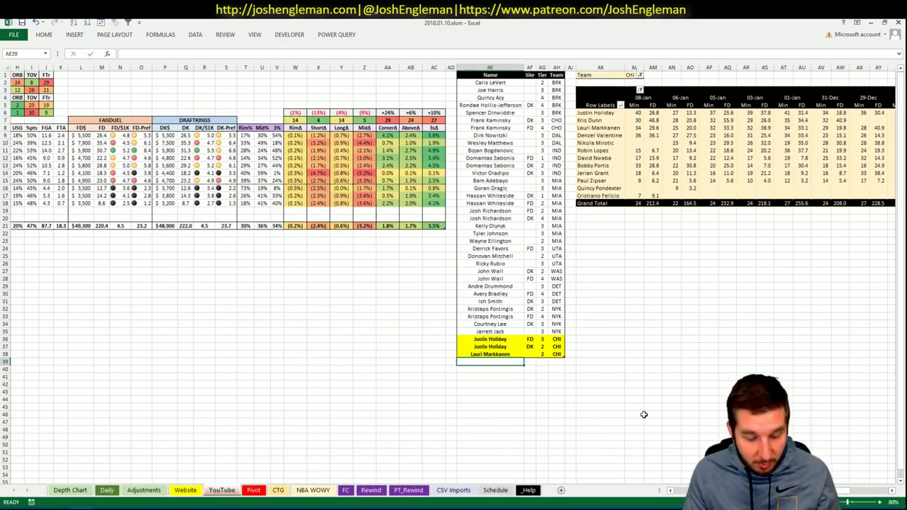
text(Denzel Valentine)
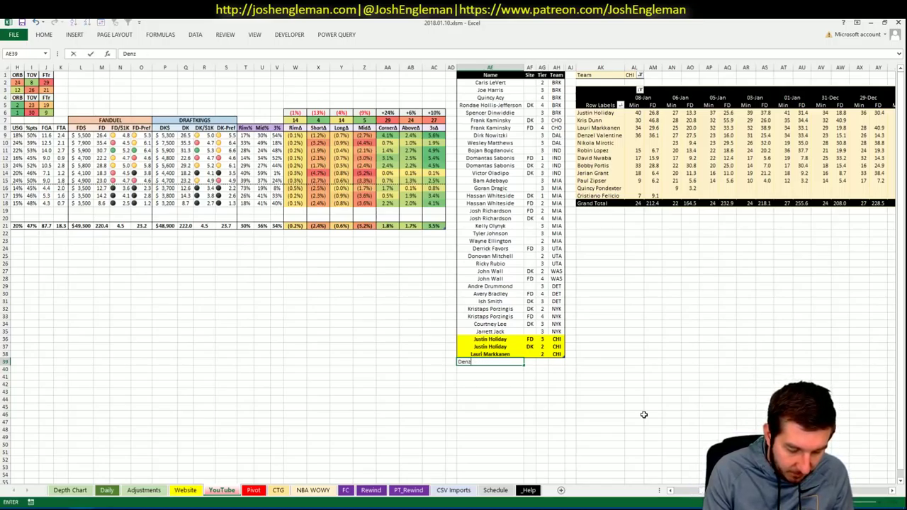
key(Tab)
key(Tab)
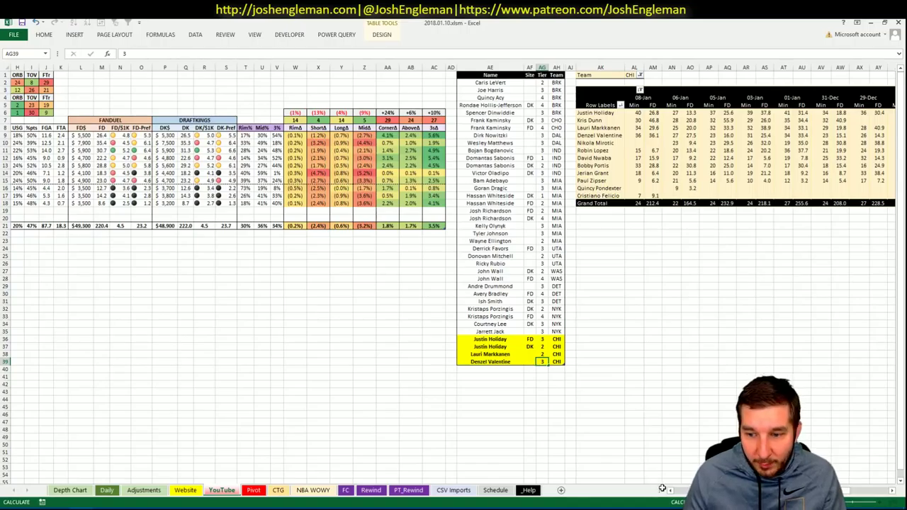
key(Return)
Add Nikola Mirotic to the player list below Denzel Valentine with tier 4.
scroll(644, 414, left, 4)
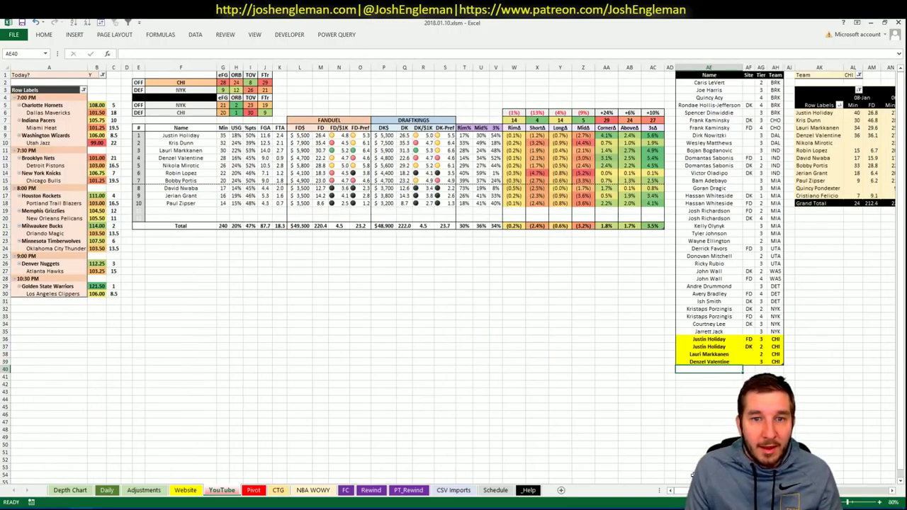
scroll(704, 494, right, 1)
scroll(704, 494, left, 1)
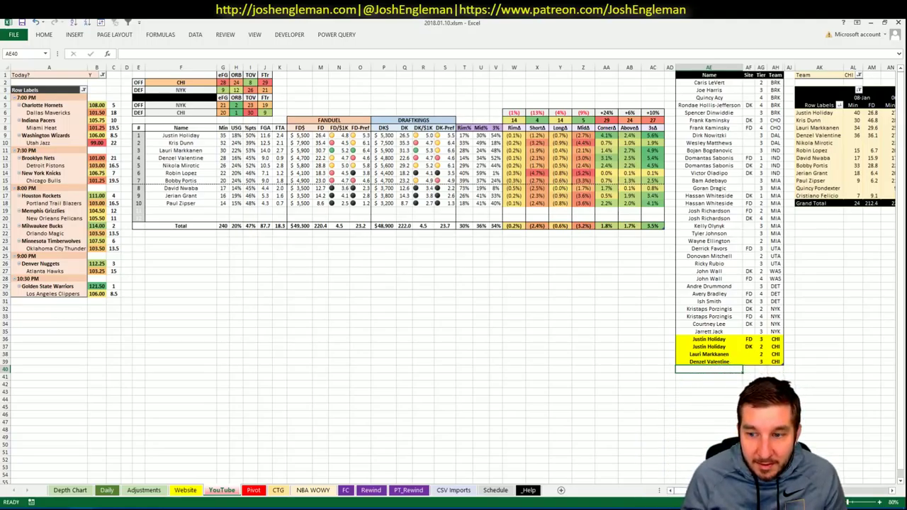
text(Nikola Mirotic)
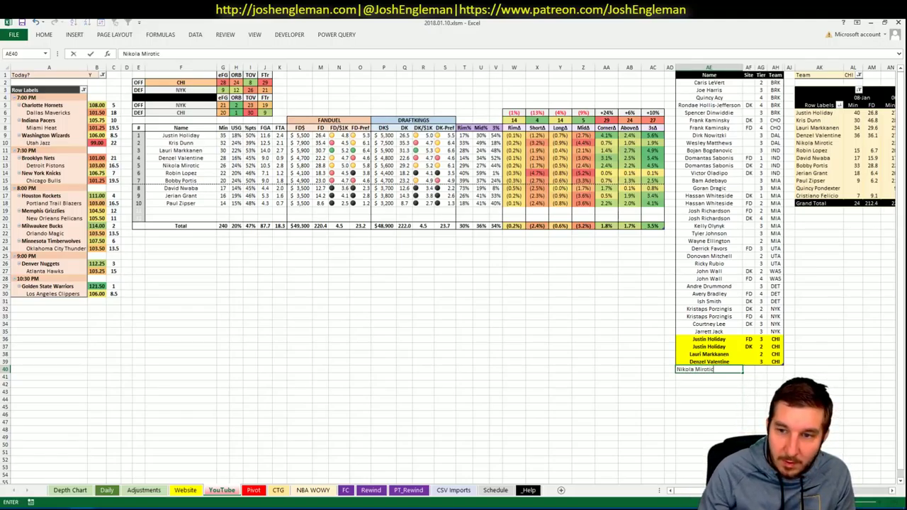
key(Tab)
key(Tab)
text(4)
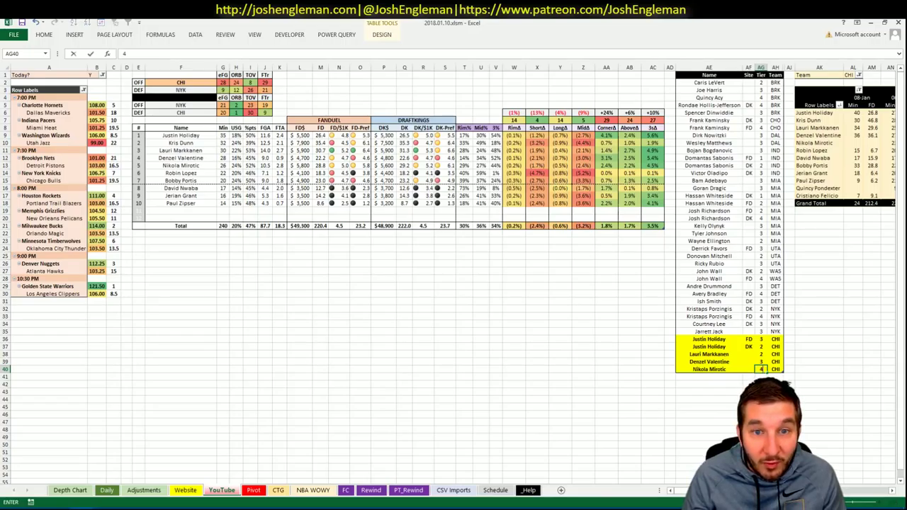
key(Return)
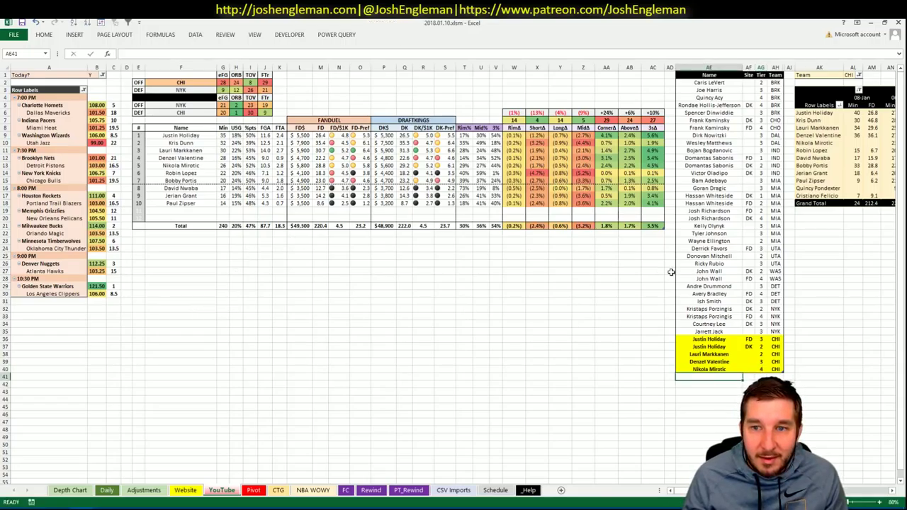
Change Nikola Mirotic's tier to 3.
key(Up)
key(Right)
key(Right)
text(3)
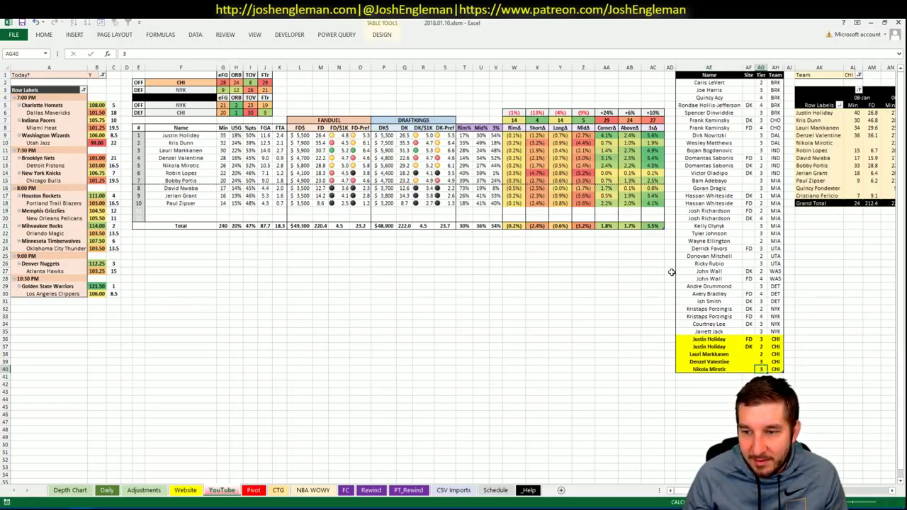
key(Return)
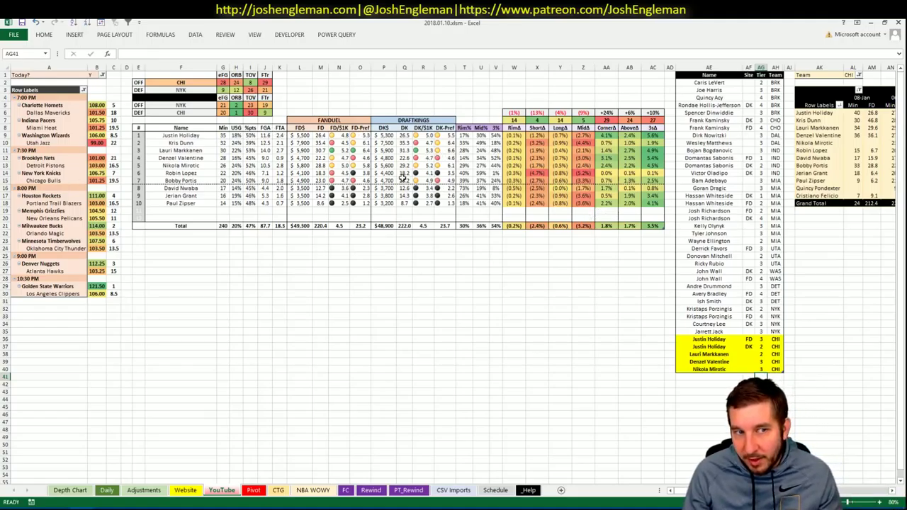
Set the offensive team of the matchup table to HOU.
click(500, 280)
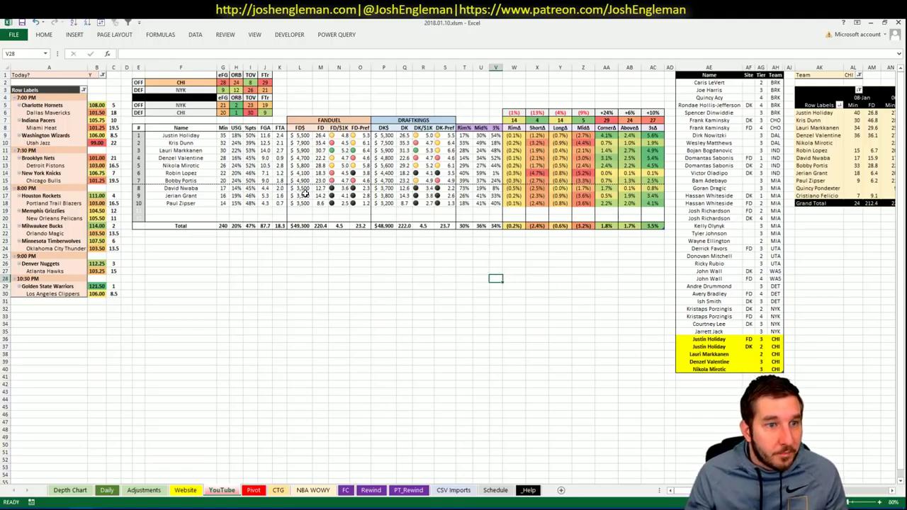
click(201, 83)
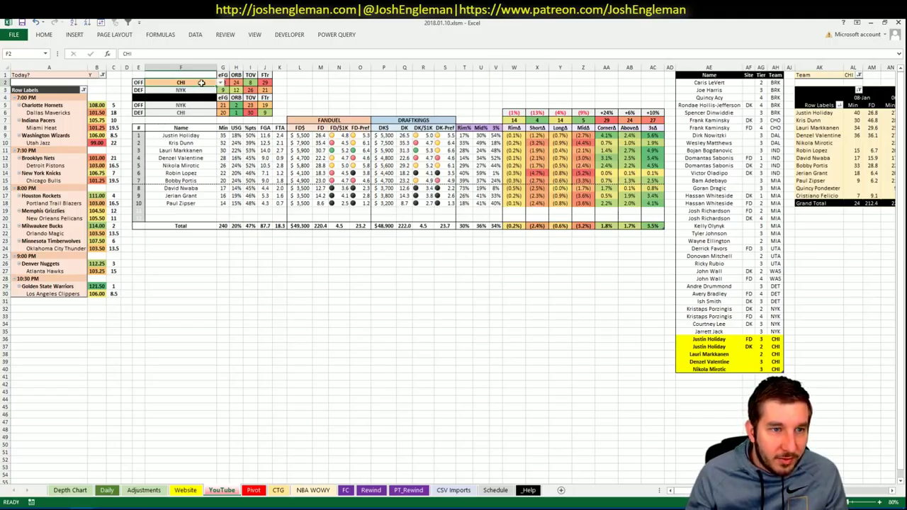
key(F2)
text(HOU)
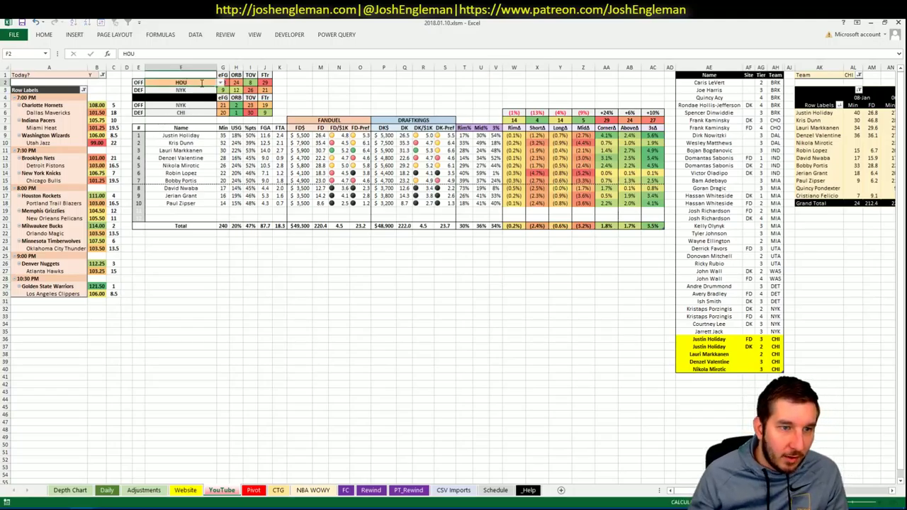
key(Return)
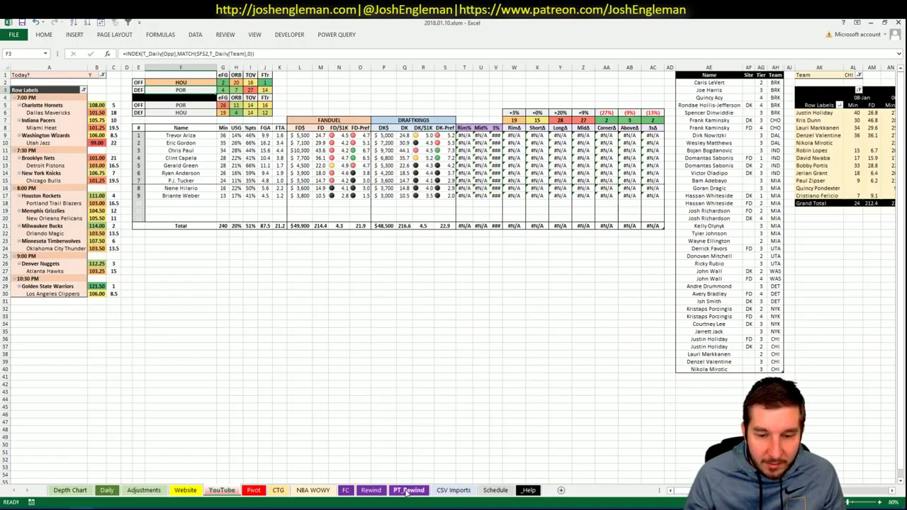
On the Schedule sheet, set the side line of the Portland Trail Blazers at Houston Rockets game to -7.
click(347, 491)
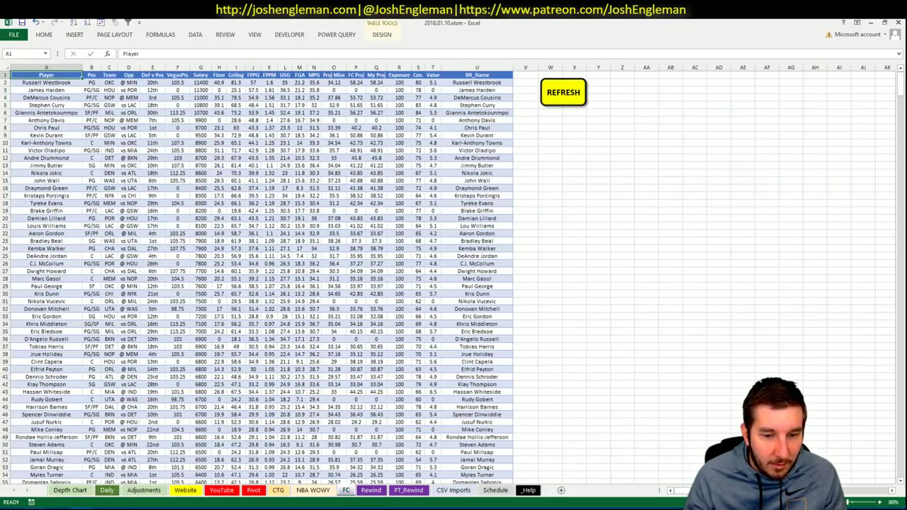
key(alt+Tab)
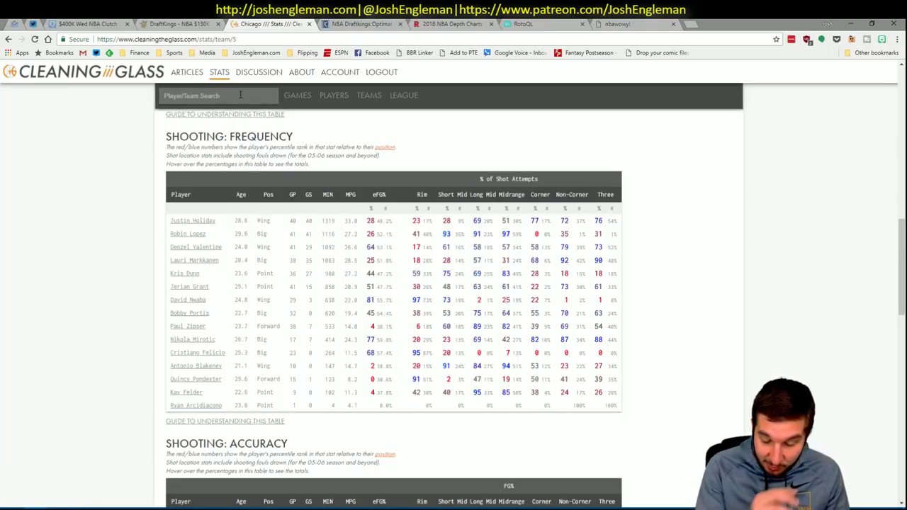
key(alt+Tab)
click(496, 489)
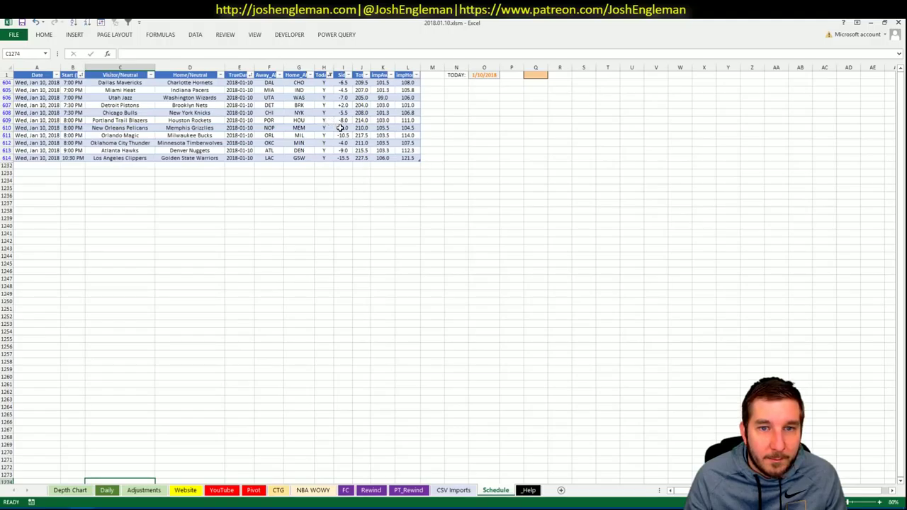
click(343, 121)
text(-7)
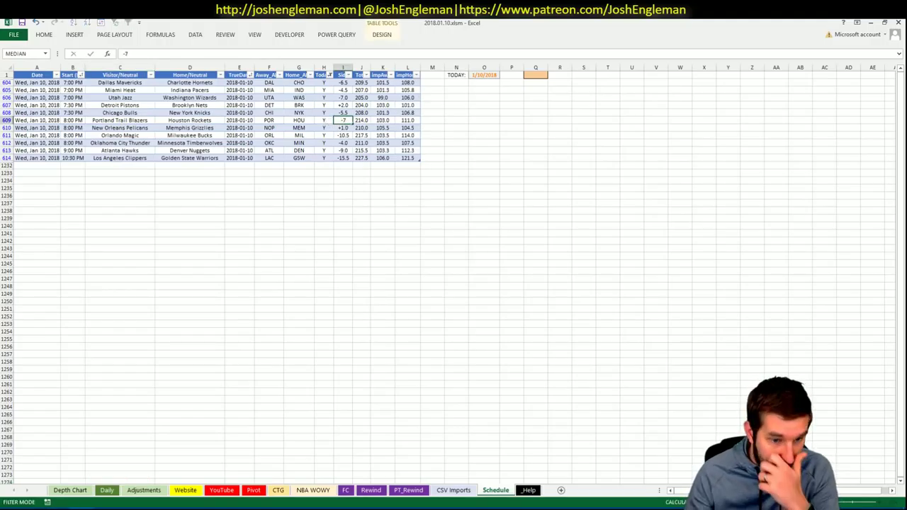
key(Return)
On Cleaning the Glass, look up the Houston Rockets and select the player rows of the Shooting: Frequency table.
key(alt+Tab)
click(362, 23)
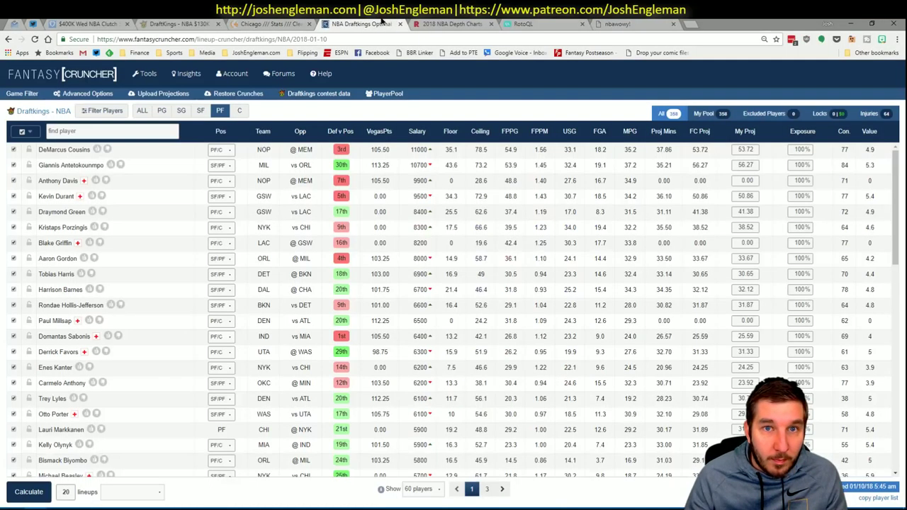
click(285, 24)
click(235, 94)
text(rocket)
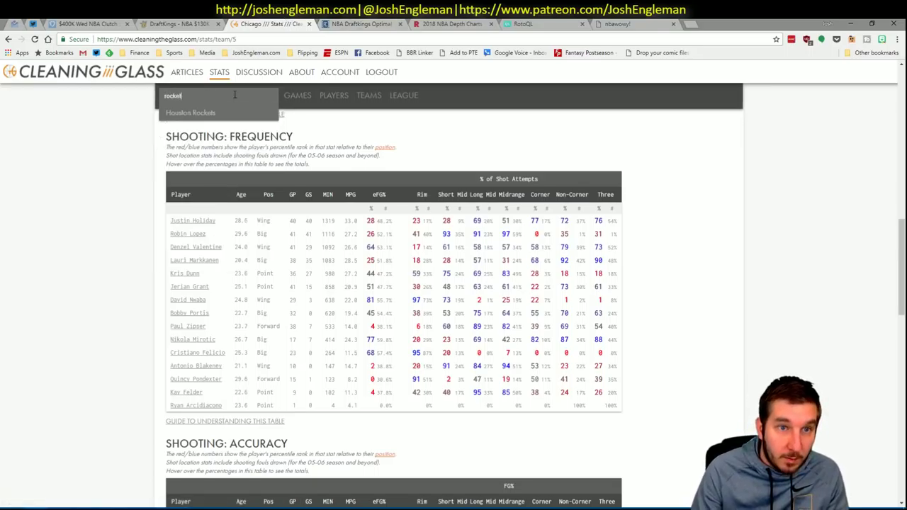
key(Return)
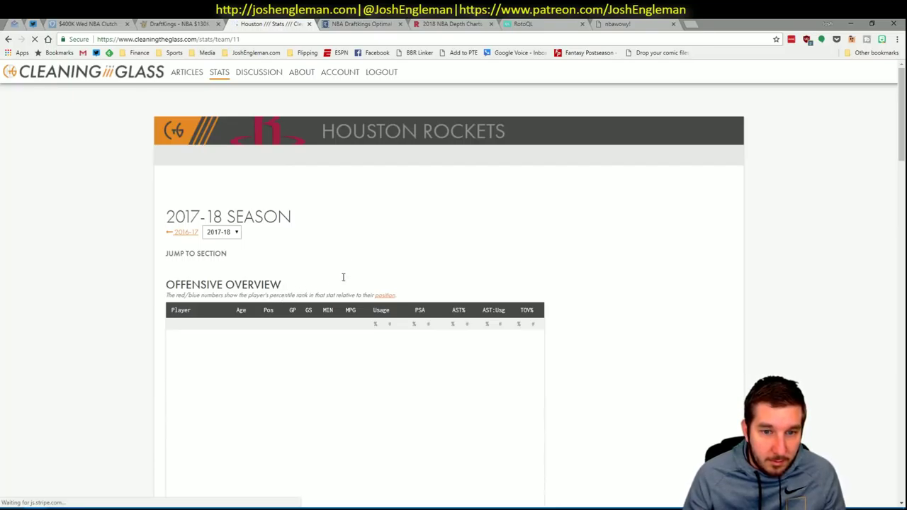
click(300, 264)
drag(551, 374, 158, 238)
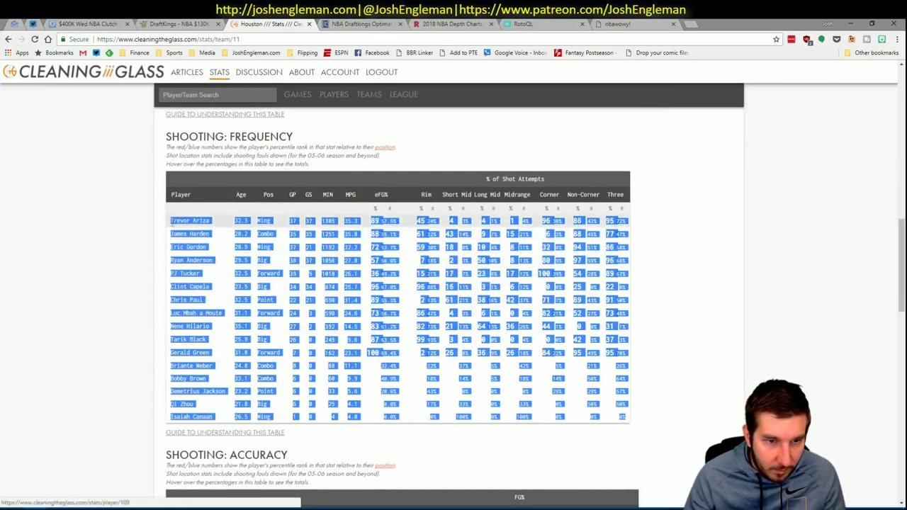
Back in Excel, sort the player list on the YouTube sheet by Team and Name A to Z and by Tier smallest to largest.
key(alt+Tab)
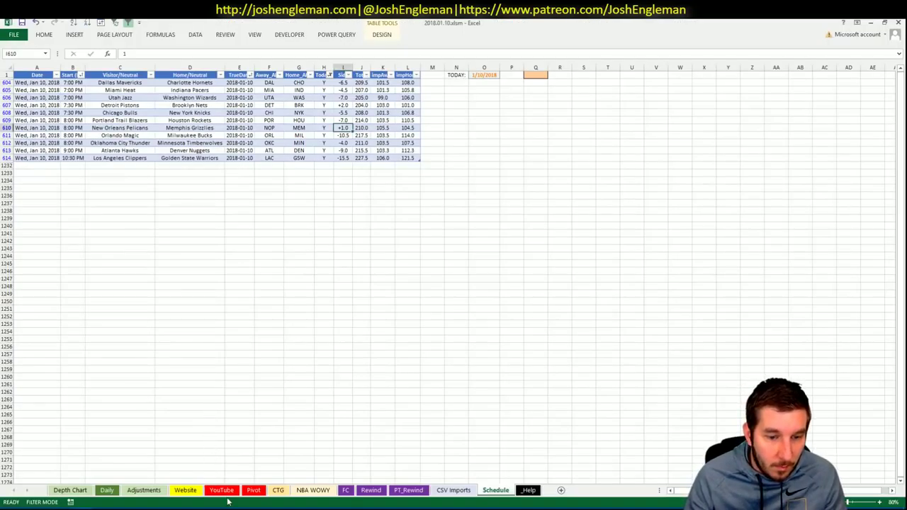
click(278, 490)
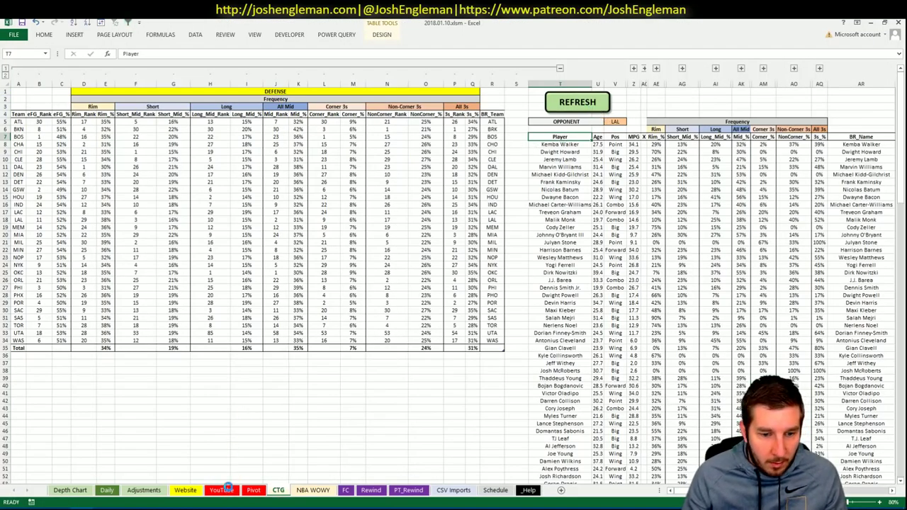
click(225, 489)
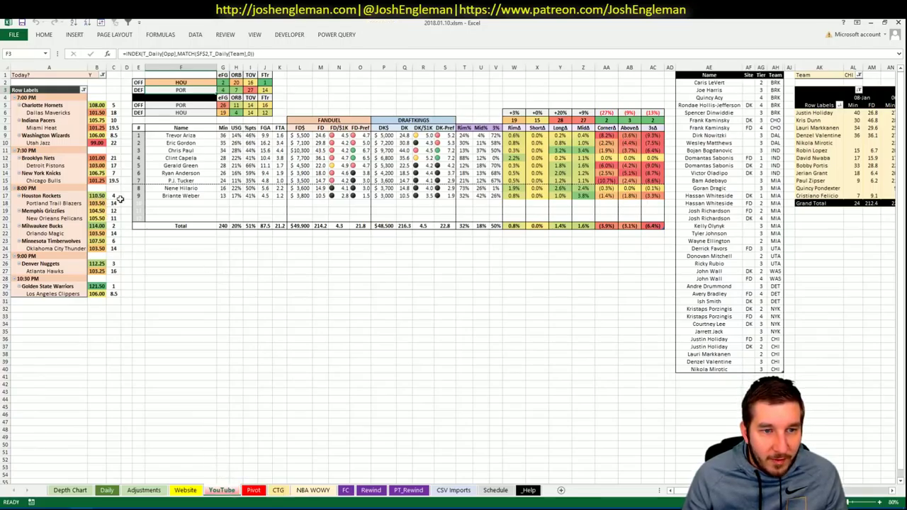
click(221, 271)
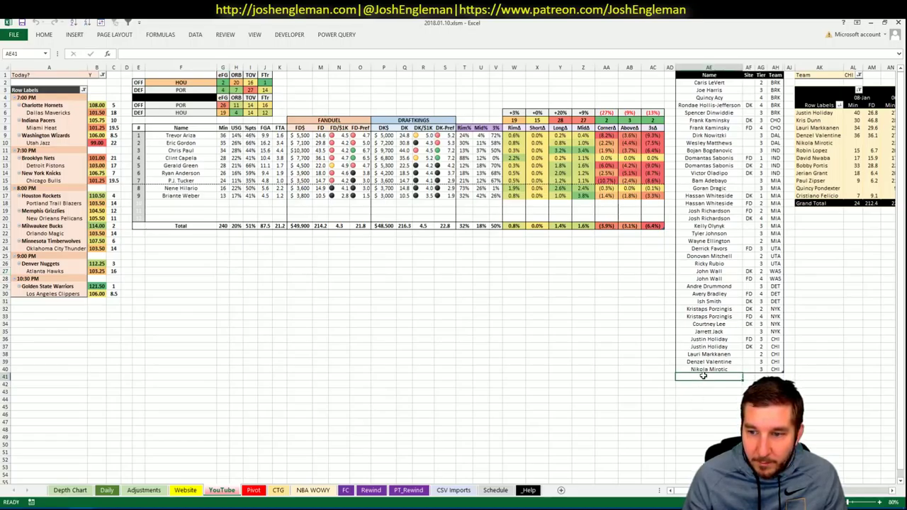
click(709, 324)
key(ctrl+a)
key(alt+a)
key(s)
key(s)
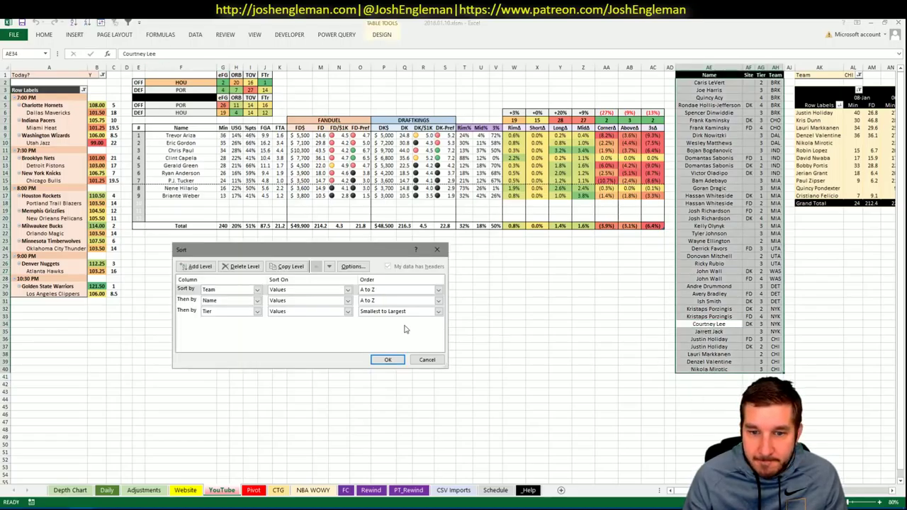
click(383, 360)
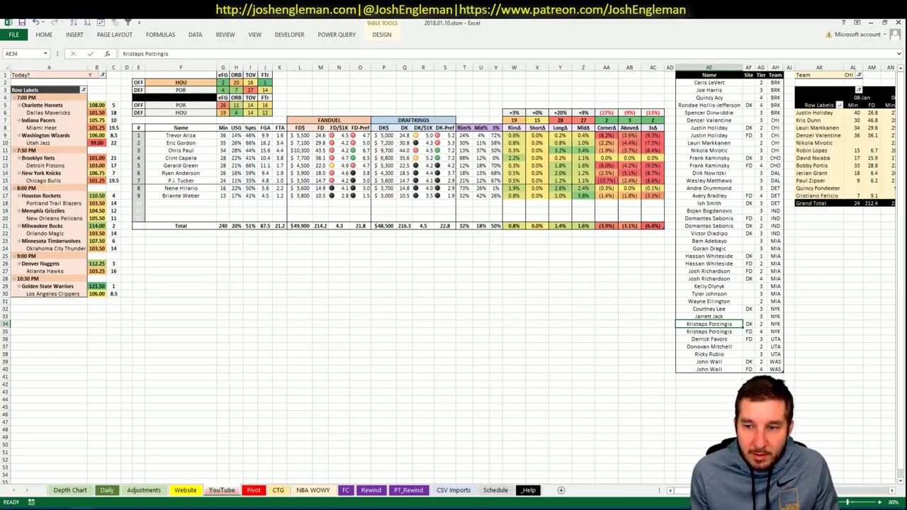
Add Trevor Ariza to the player list below the last John Wall row with tier 4.
click(726, 375)
text(Tr)
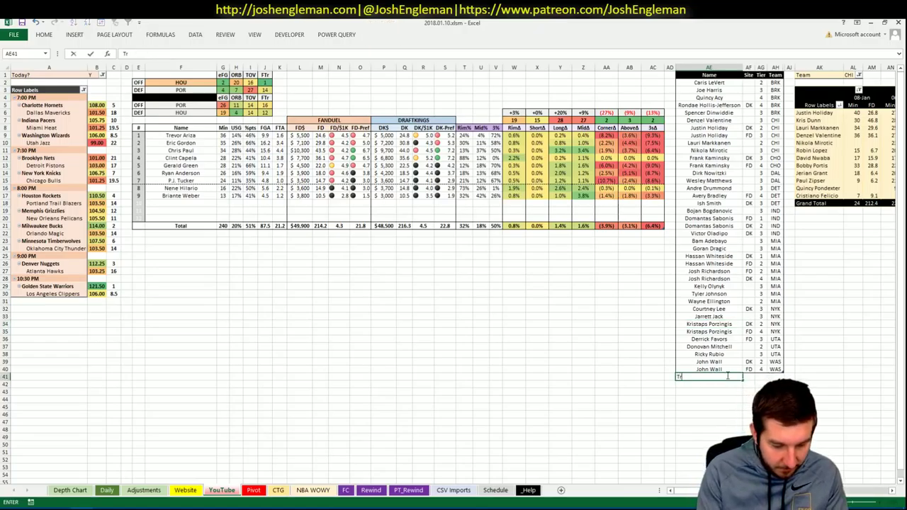
text(evor Ariza)
key(Tab)
key(Tab)
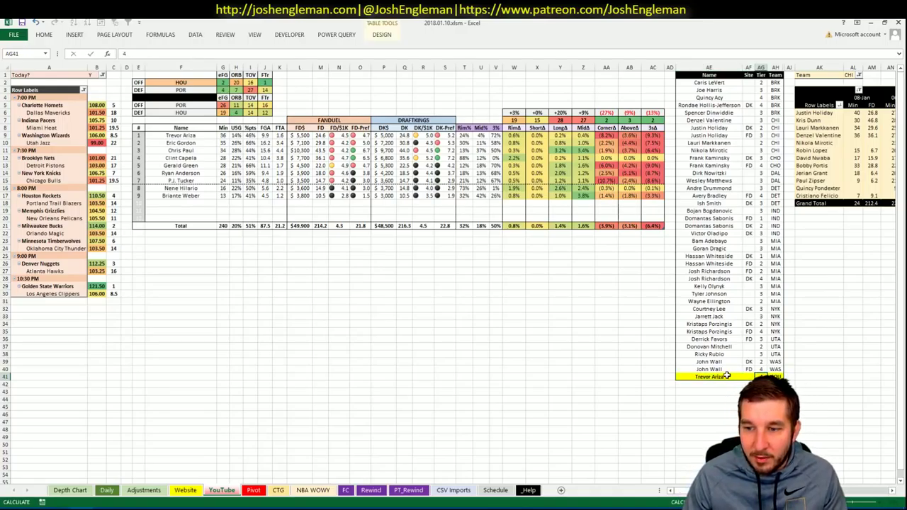
key(Return)
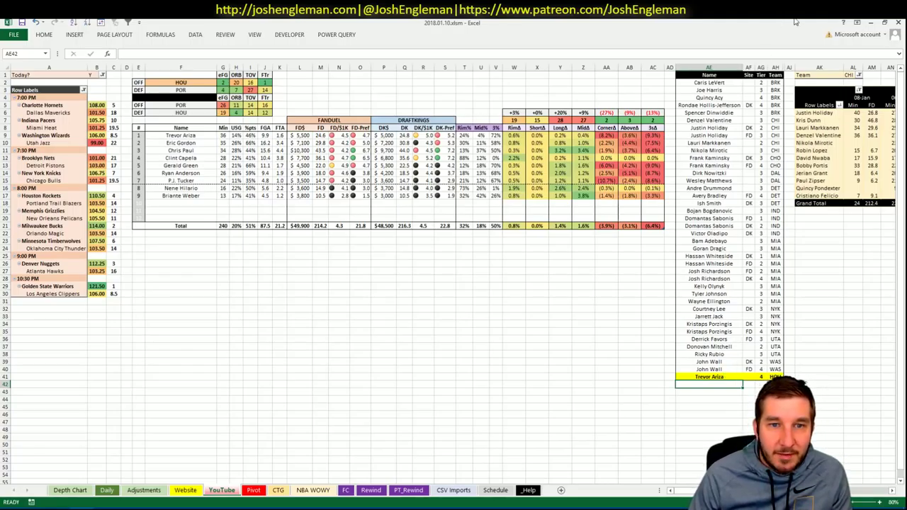
Filter the game log pivot table to team HOU and review the Rockets' recent minutes and FanDuel points.
click(847, 74)
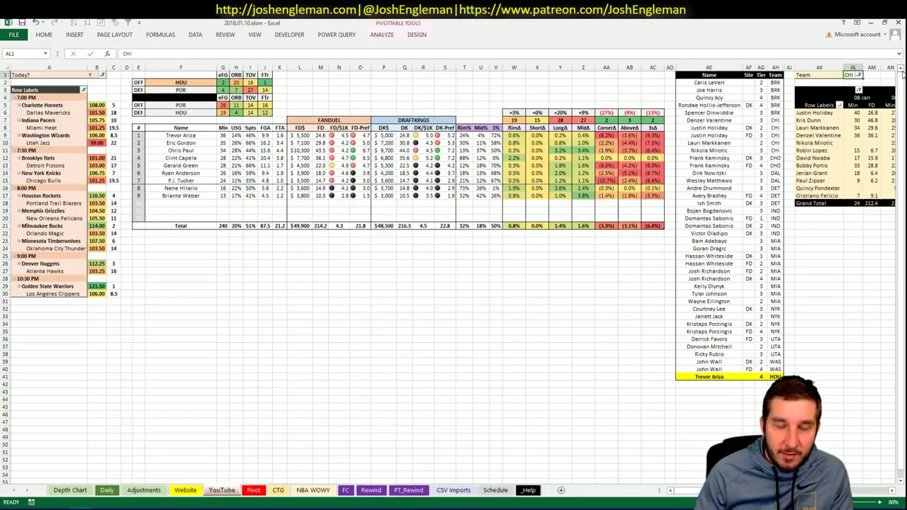
text(HOU)
key(Return)
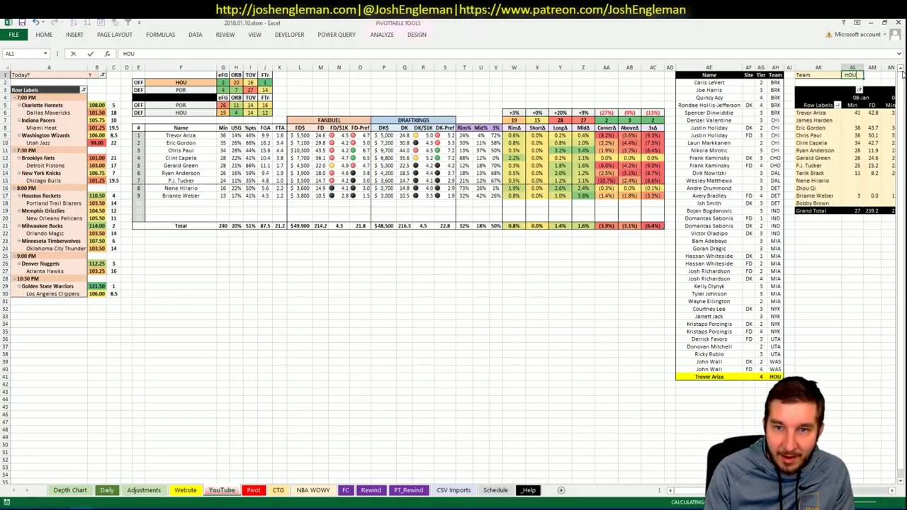
key(Return)
scroll(688, 381, right, 6)
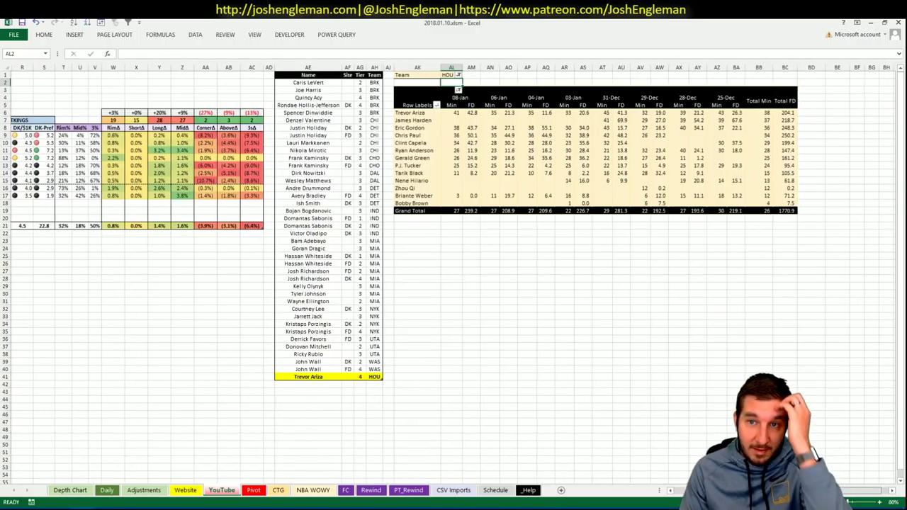
scroll(453, 274, right, 1)
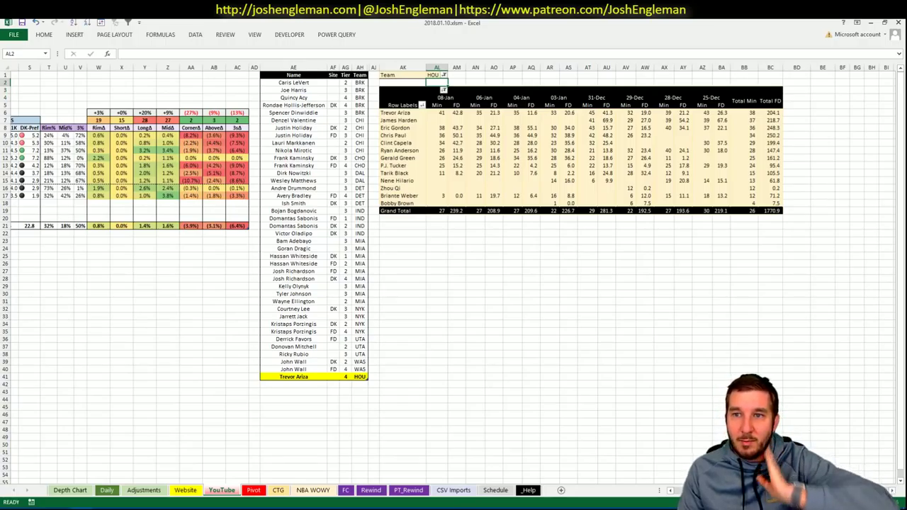
scroll(453, 274, left, 8)
scroll(453, 273, right, 3)
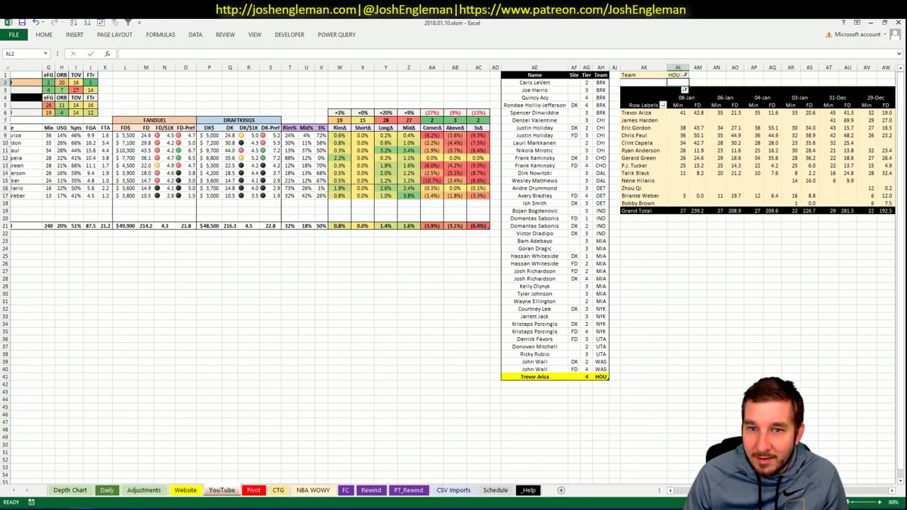
scroll(360, 385, left, 4)
scroll(360, 385, right, 2)
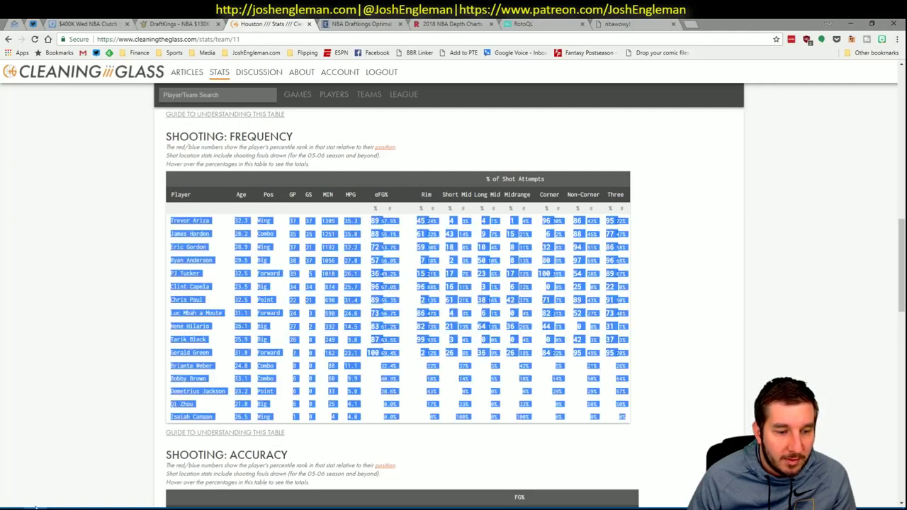
On FantasyCruncher, list the point guards and check Chris Paul's game log filtered to opponent POR.
click(35, 508)
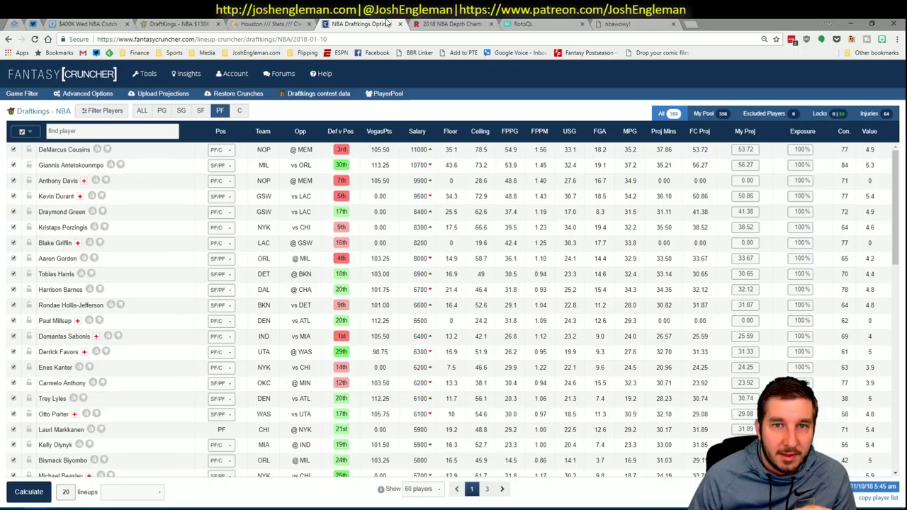
click(388, 23)
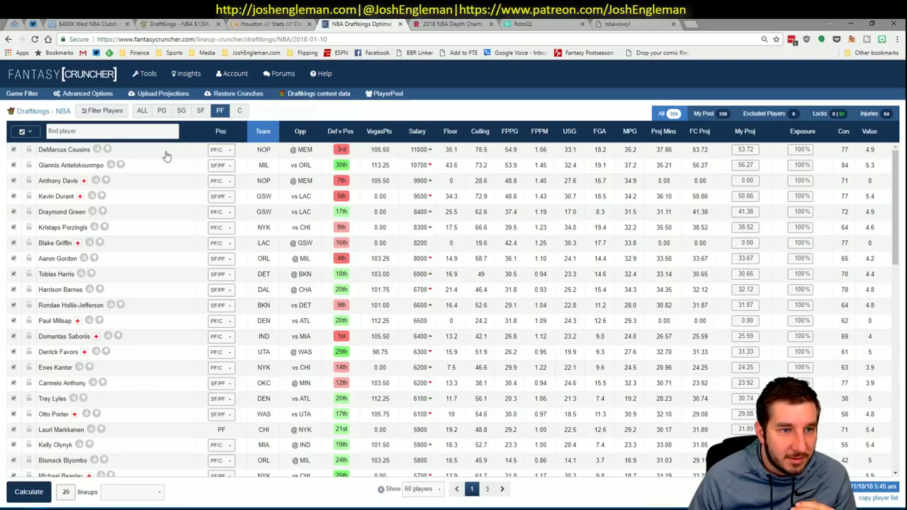
click(162, 111)
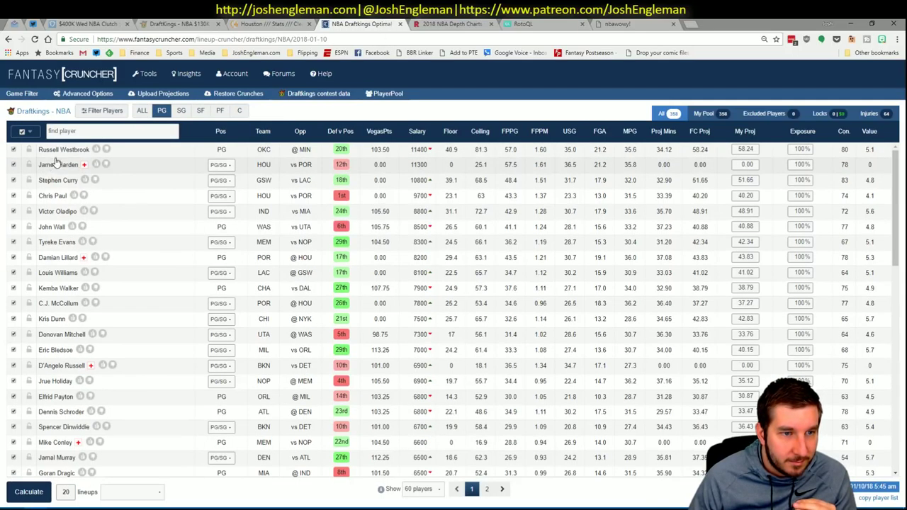
click(54, 197)
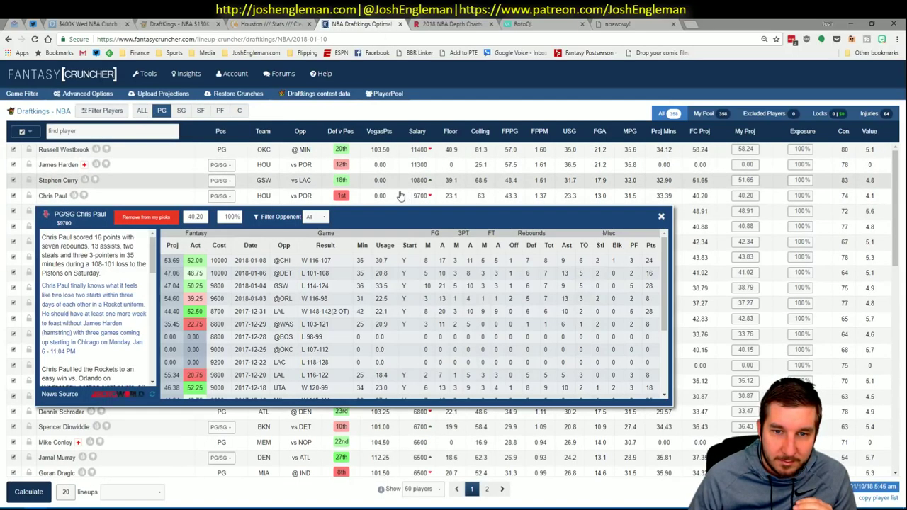
click(316, 216)
click(312, 239)
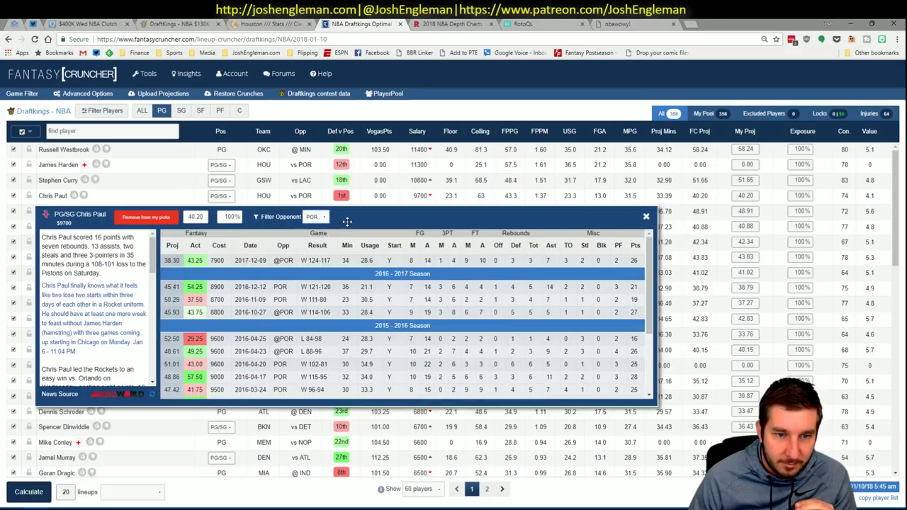
click(647, 219)
Back in Excel, add Chris Paul to the player list below Trevor Ariza with tier 3.
key(alt+Tab)
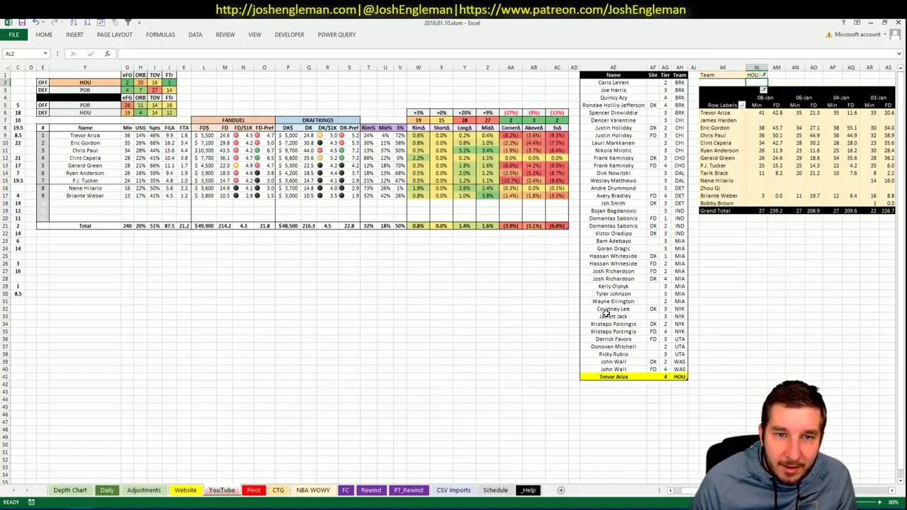
click(610, 384)
text(Chris Pau)
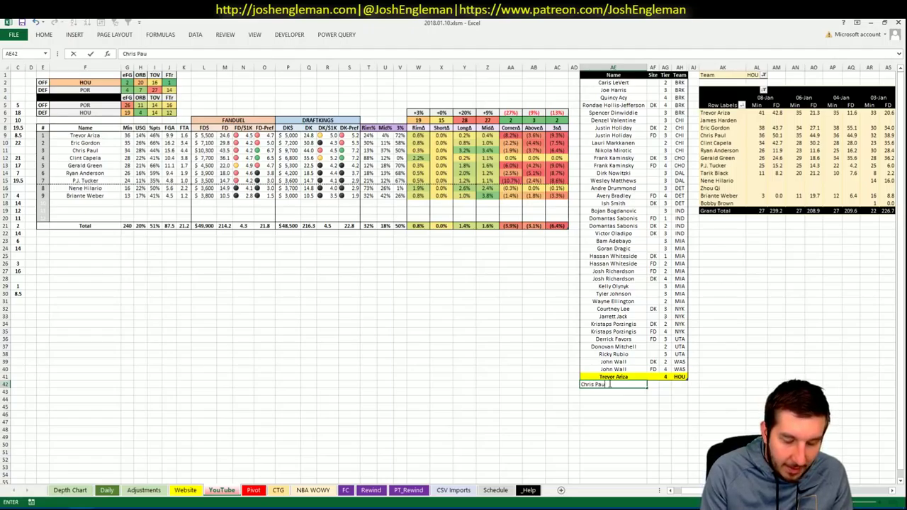
text(l)
key(Tab)
key(Tab)
key(Tab)
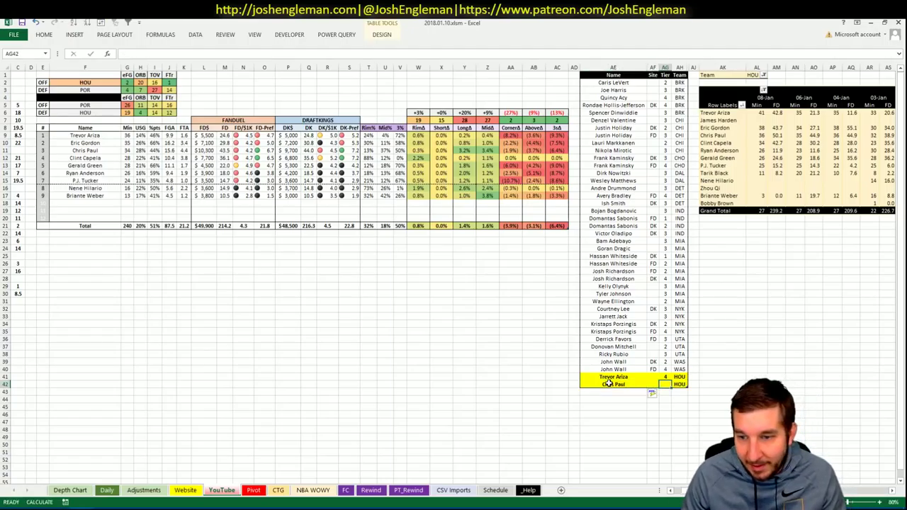
key(Return)
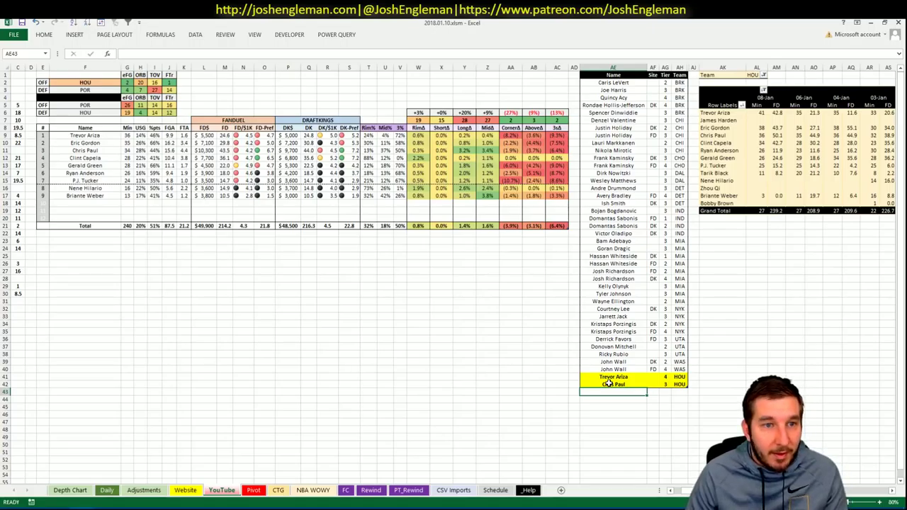
Add Clint Capela to the player list below Chris Paul.
text(C)
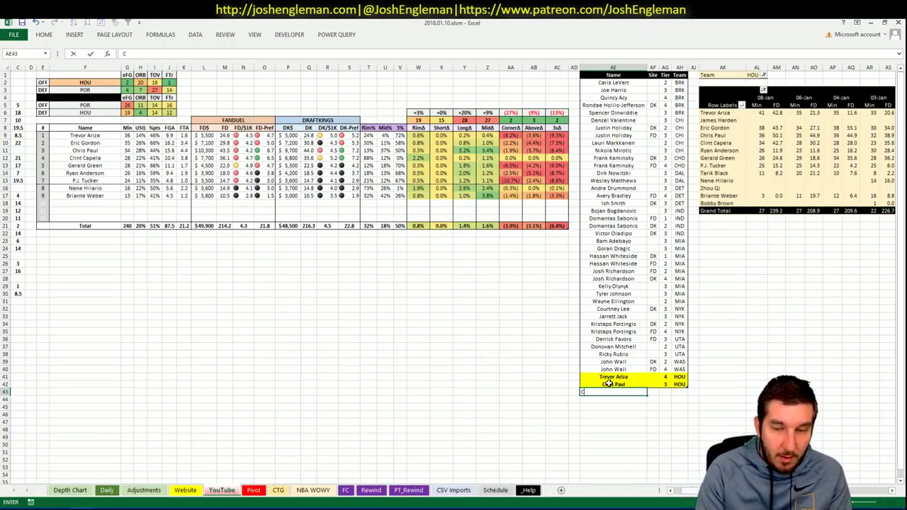
text(lint Capela)
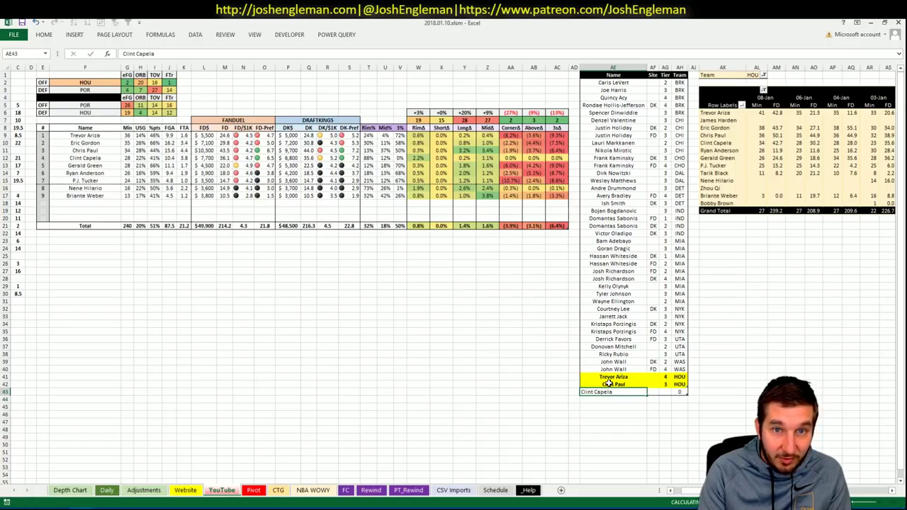
key(Tab)
Review the Rockets' game log back to 25-Dec and their FanDuel and DraftKings projections on the Pivot sheet.
scroll(454, 277, right, 6)
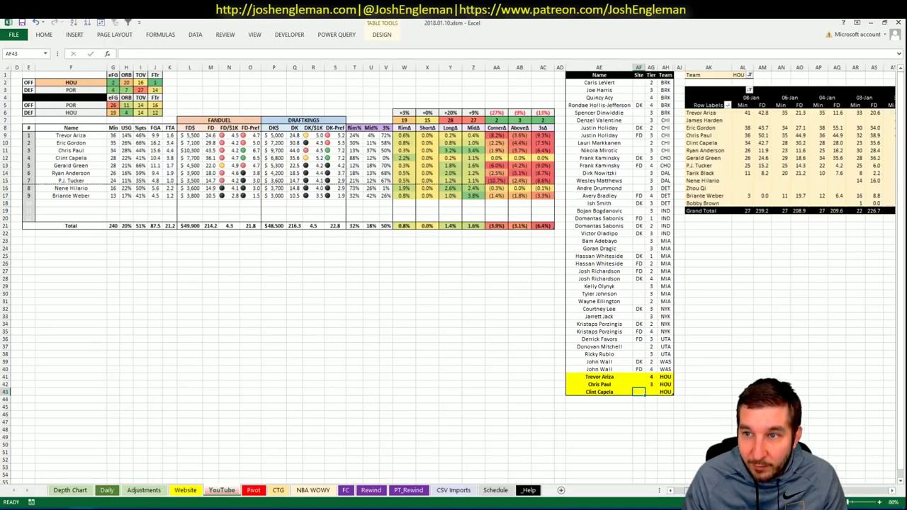
scroll(454, 276, right, 2)
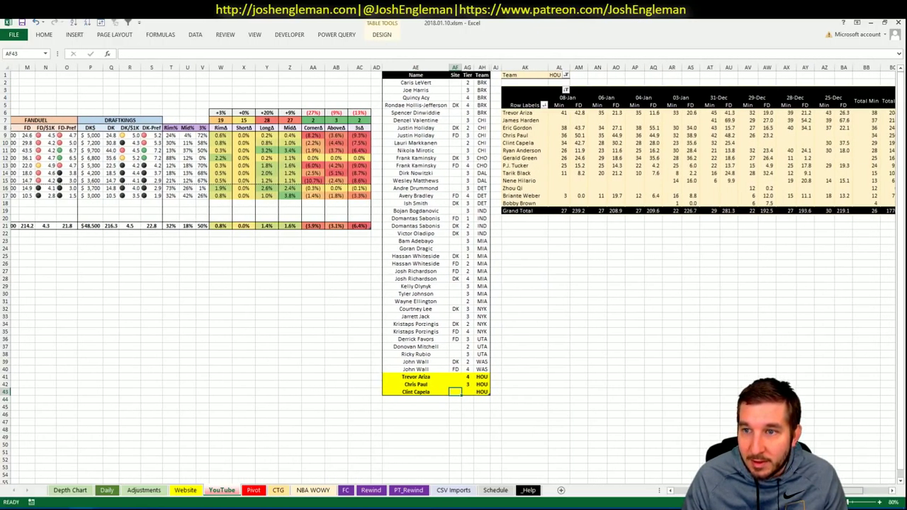
scroll(454, 276, right, 3)
scroll(454, 276, left, 1)
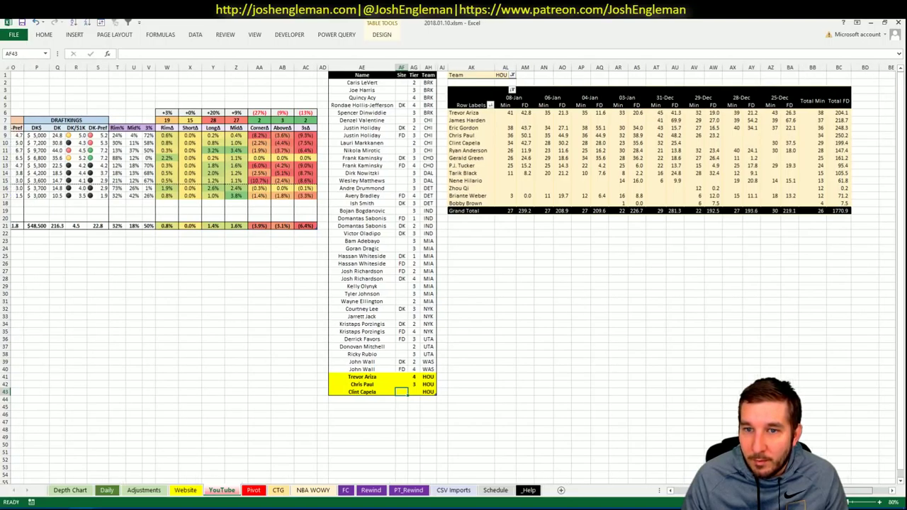
scroll(454, 276, left, 8)
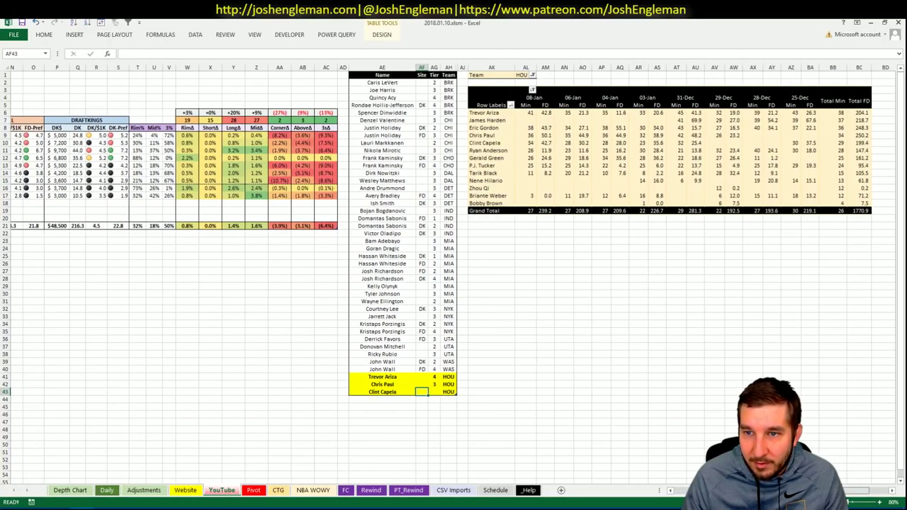
scroll(263, 375, left, 2)
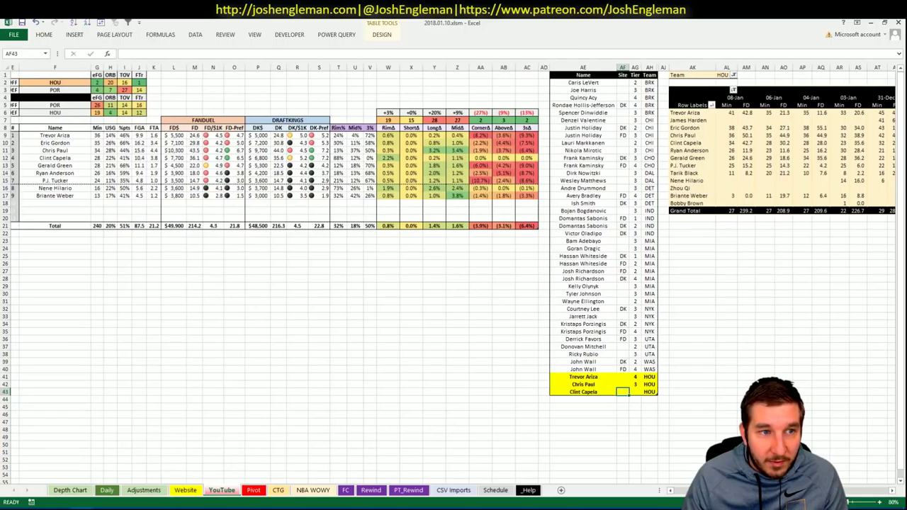
click(253, 489)
scroll(259, 339, down, 10)
scroll(259, 339, down, 6)
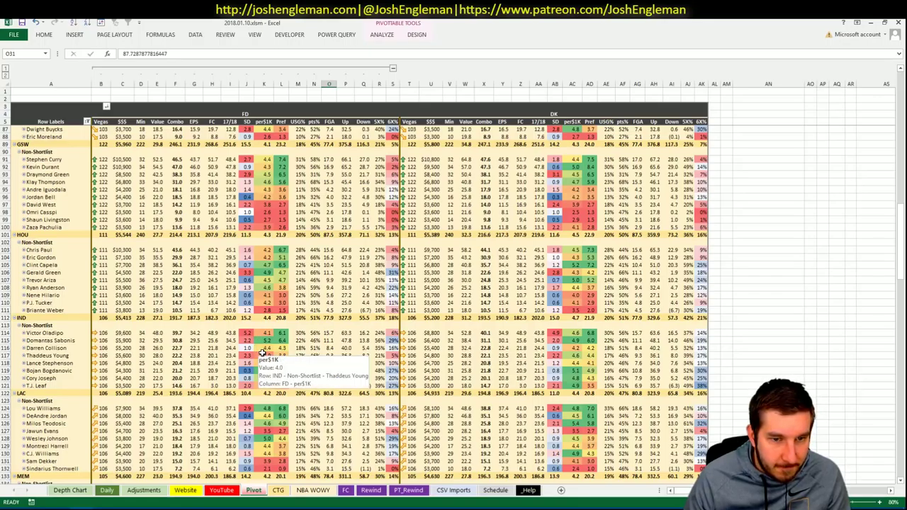
click(222, 490)
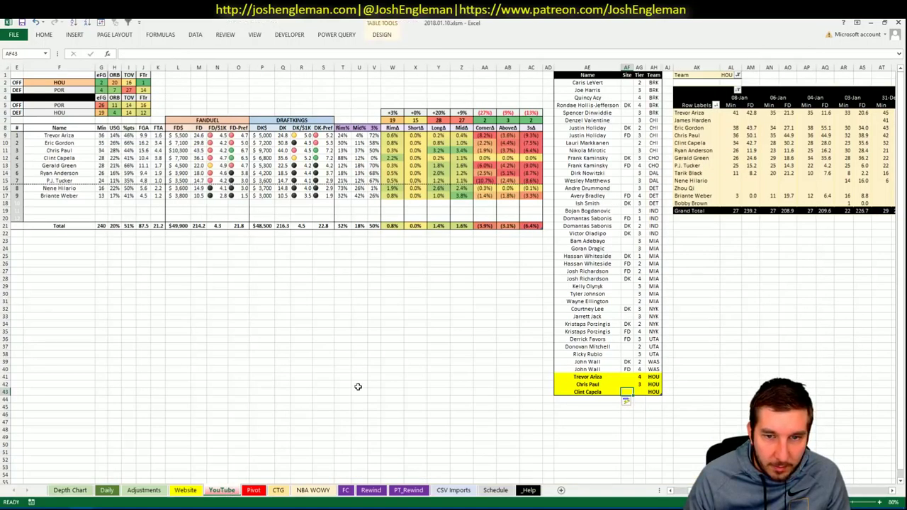
Set Clint Capela's tier to 3 in the player list on the YouTube sheet.
click(640, 392)
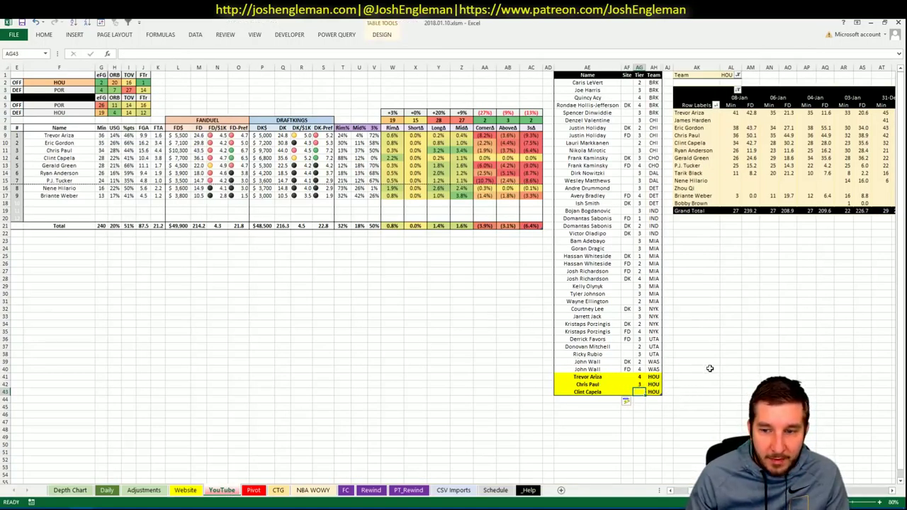
key(Left)
key(Right)
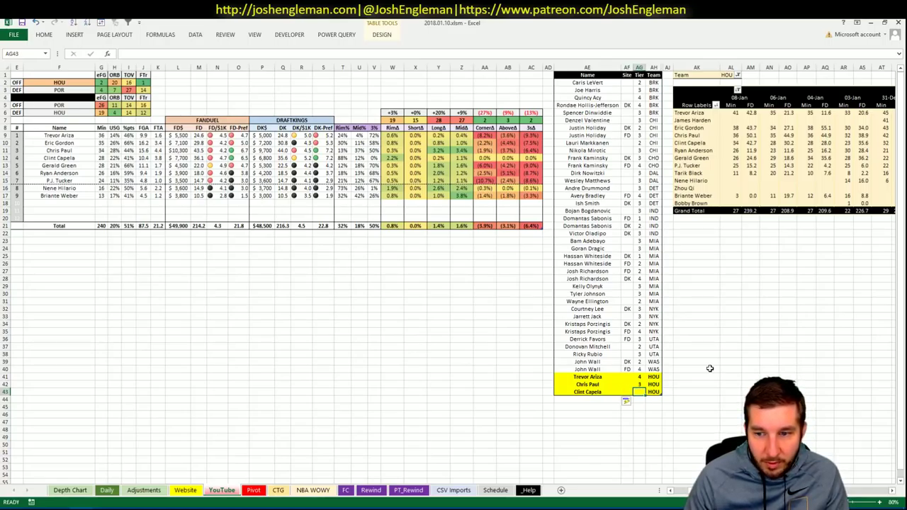
text(3)
key(Return)
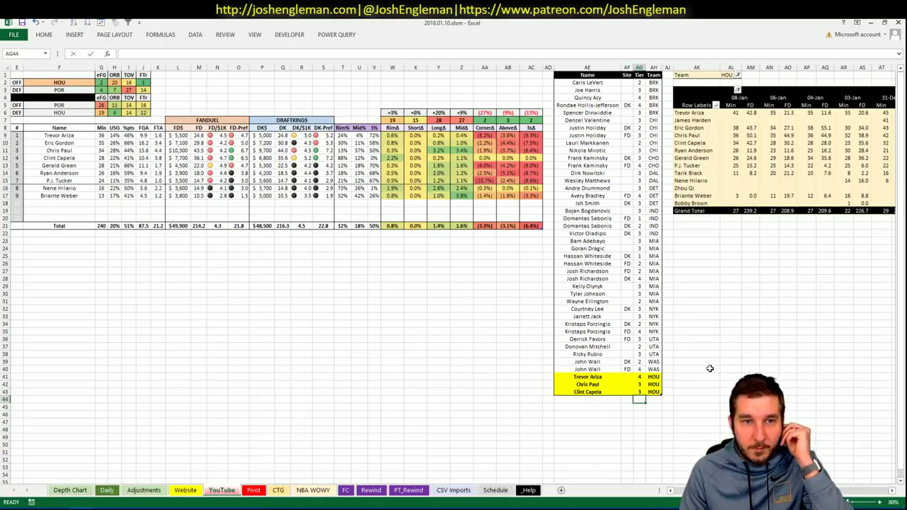
Add Gerald Green to the player list below Clint Capela with tier 3.
click(174, 315)
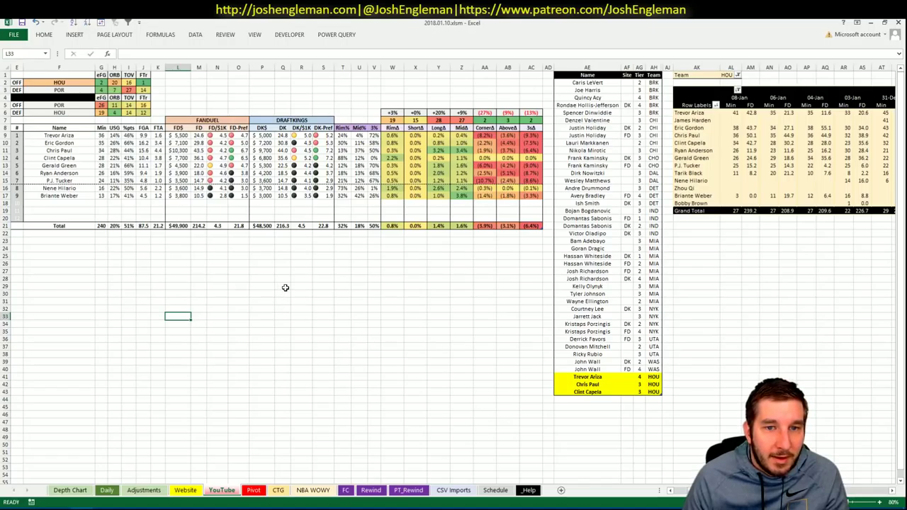
click(577, 398)
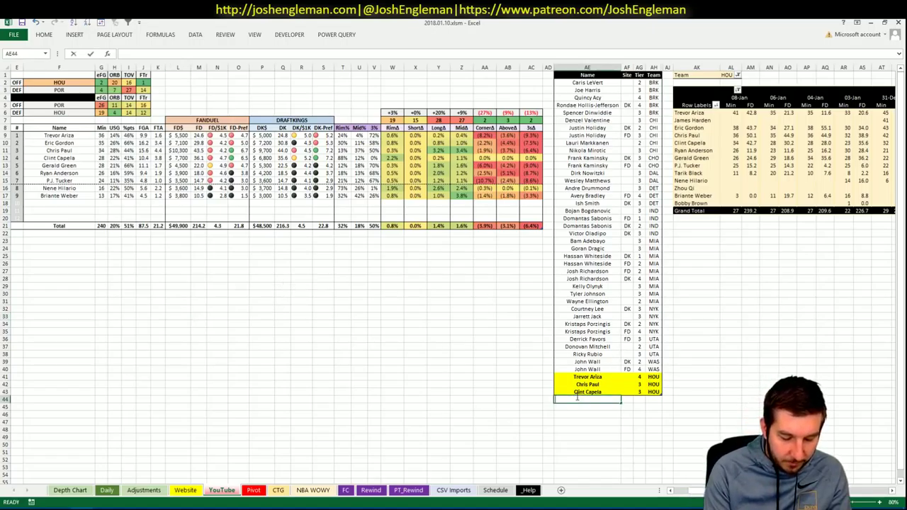
text(Gerald)
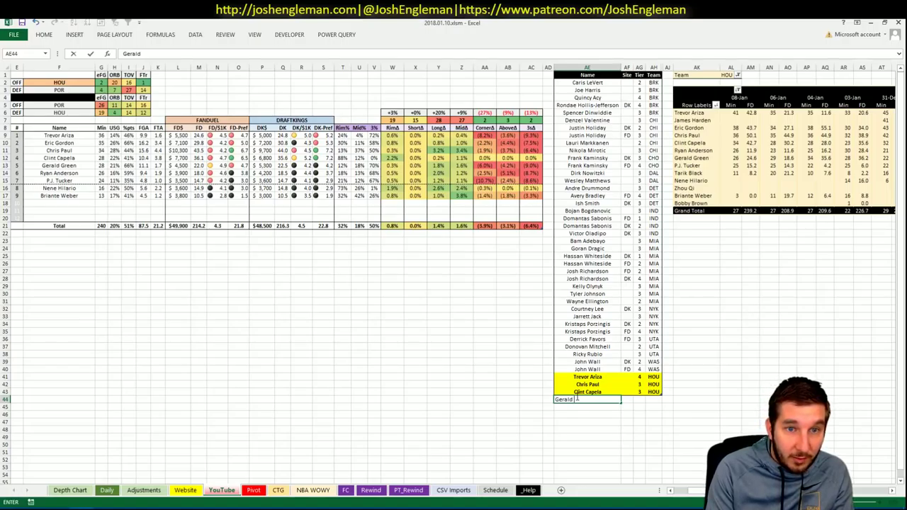
text( Green)
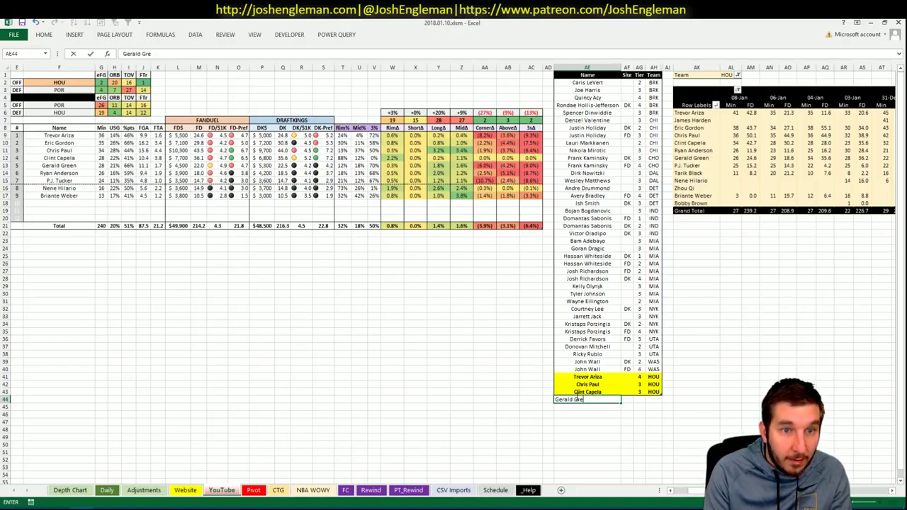
key(Return)
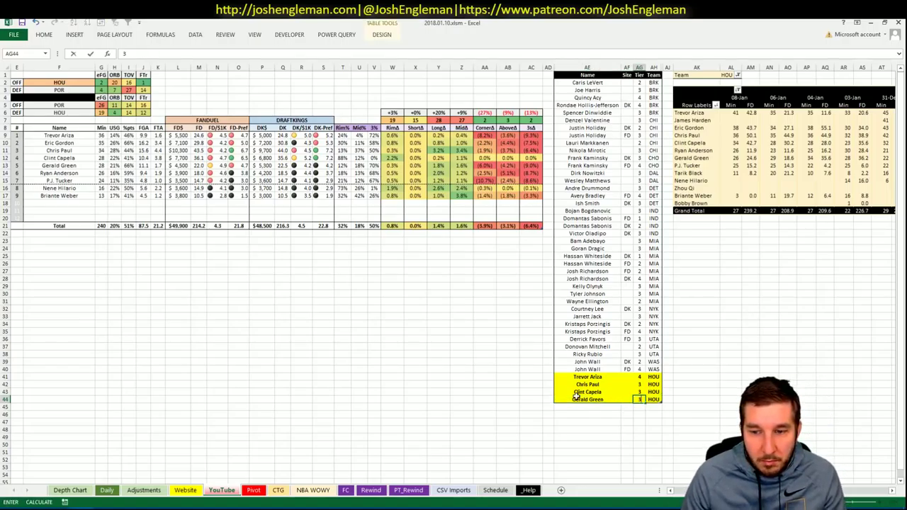
click(588, 406)
Switch the matchup table's offensive team to POR.
click(678, 494)
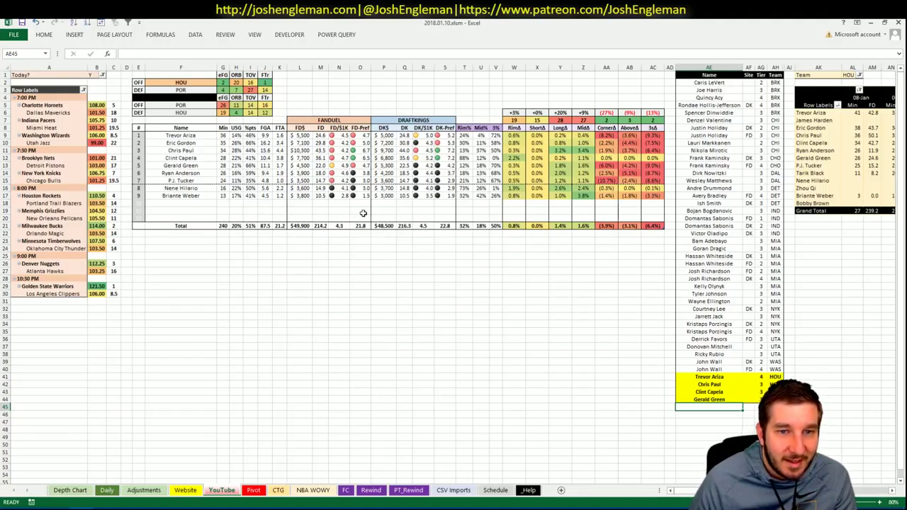
click(180, 83)
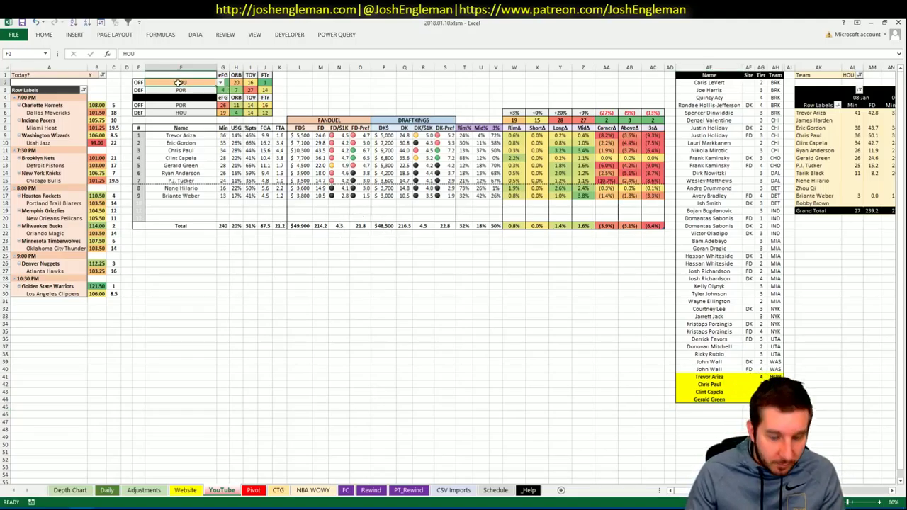
key(Down)
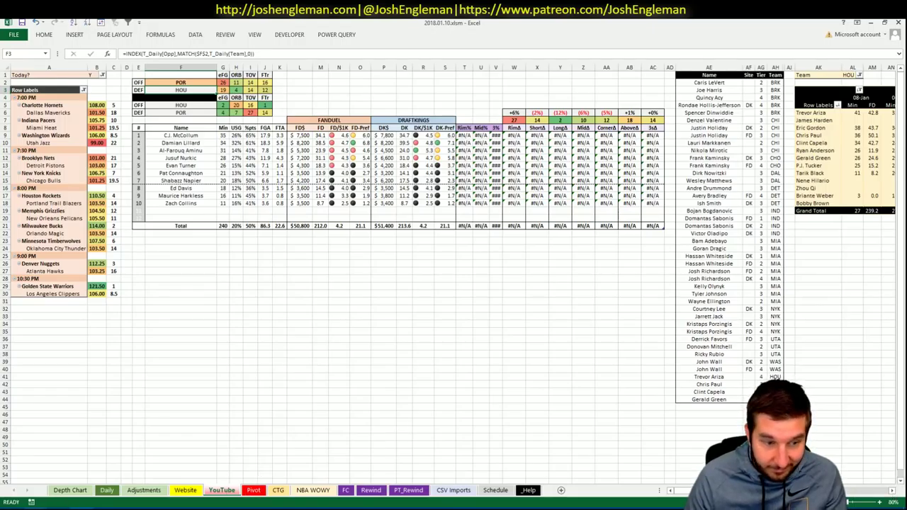
In the browser, open the Portland Trail Blazers' team page on Cleaning the Glass and copy the players' Shooting: Frequency table.
key(alt+Tab)
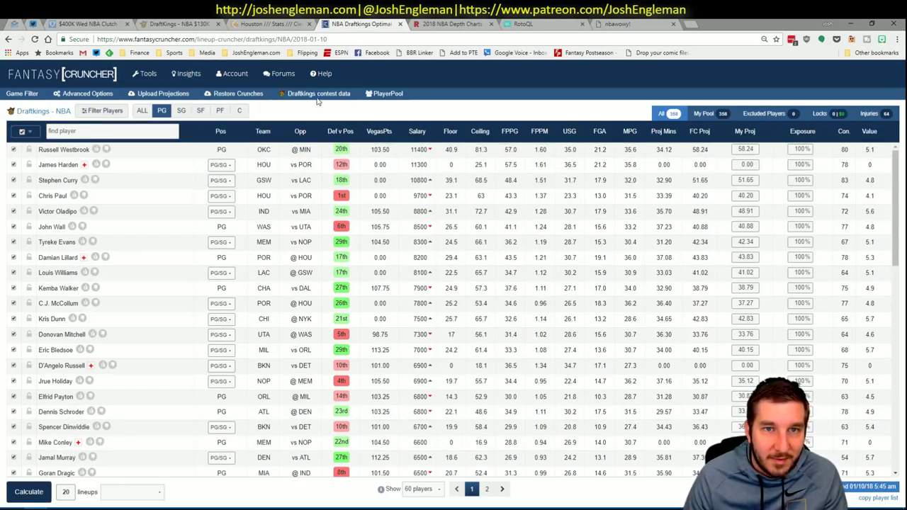
click(267, 23)
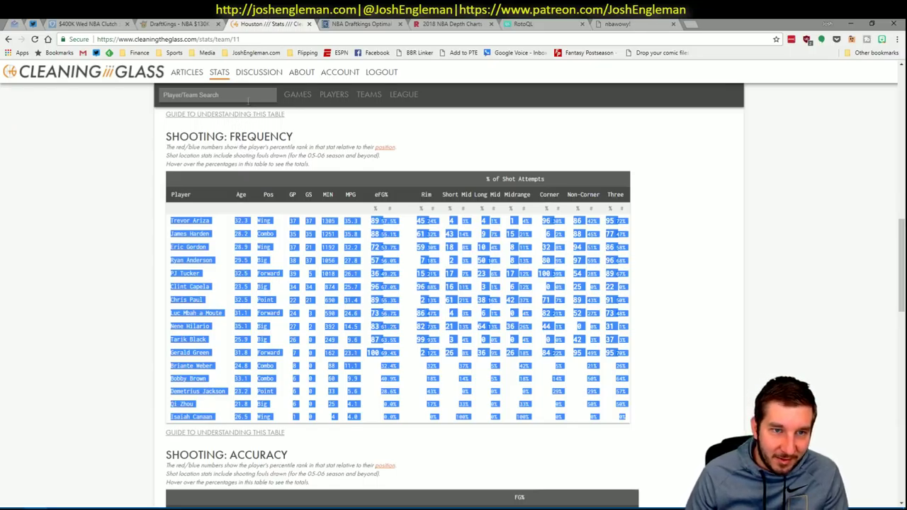
click(247, 101)
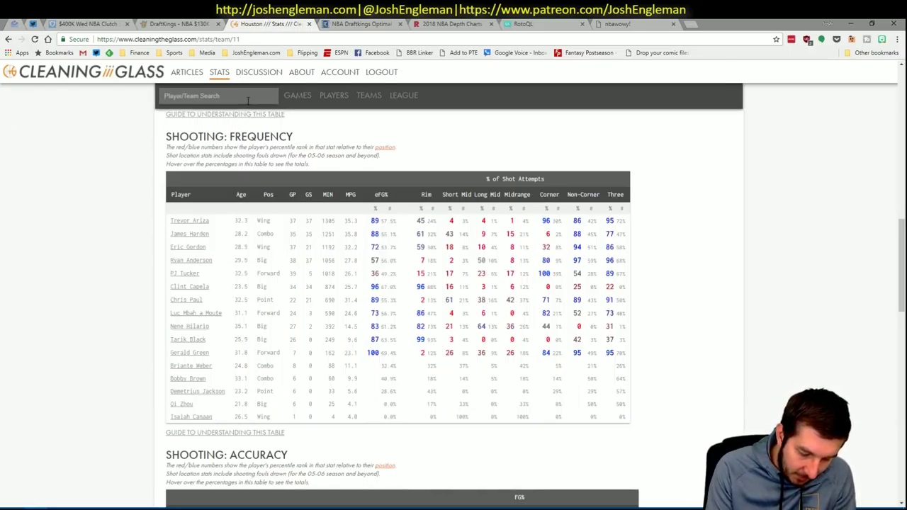
text(blaz)
click(206, 113)
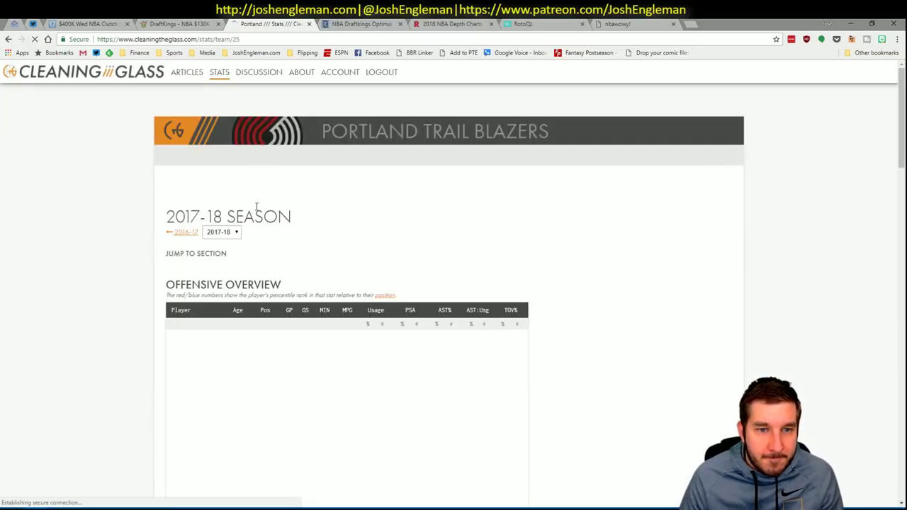
click(295, 263)
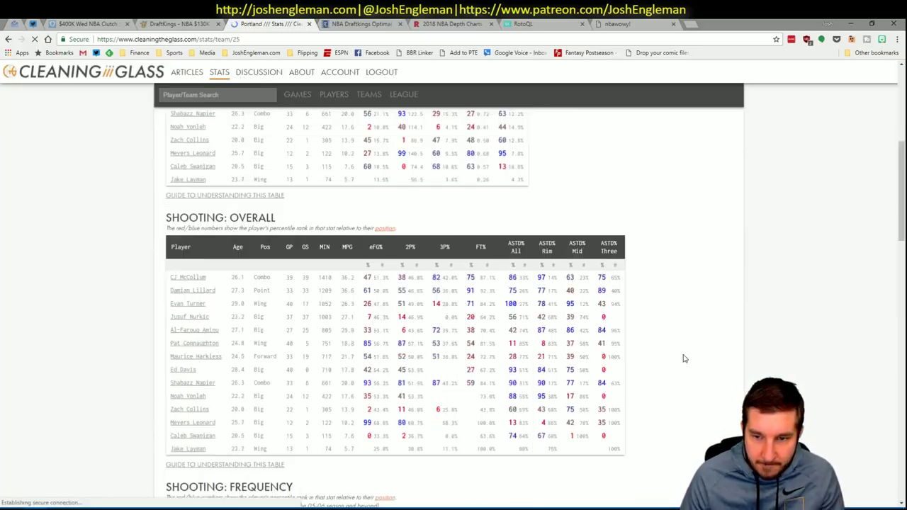
drag(583, 384, 173, 224)
Back in Excel, refresh the CTG sheet with the copied Portland shooting data and return to the YouTube sheet.
key(alt+Tab)
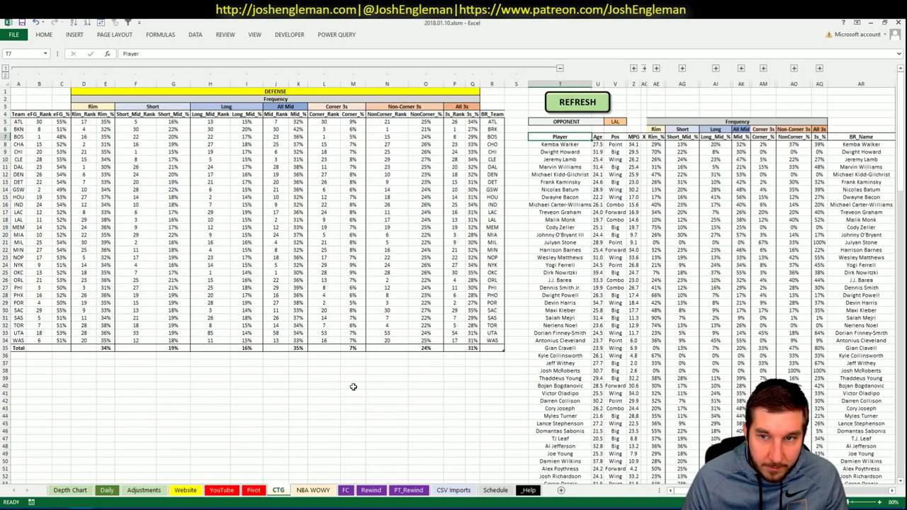
click(278, 490)
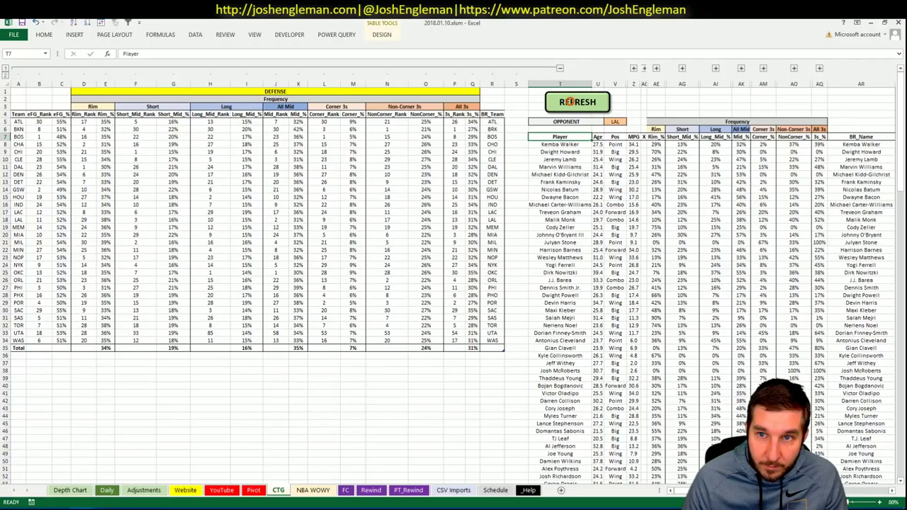
click(222, 486)
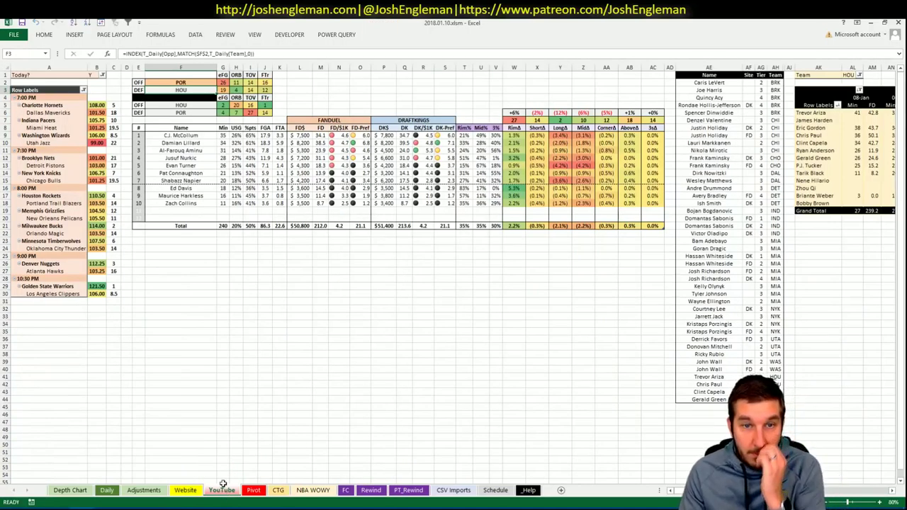
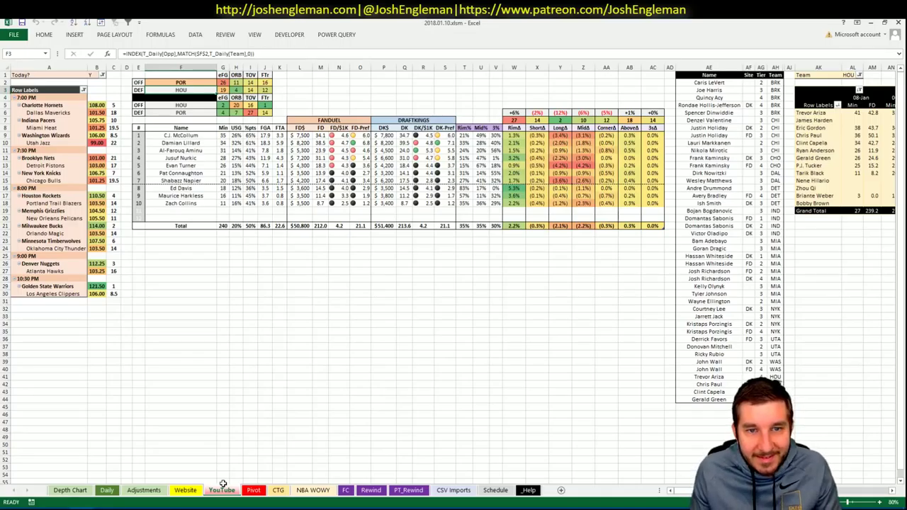
Add Damian Lillard to the player list below Gerald Green with tier 4.
click(711, 406)
text(Damian)
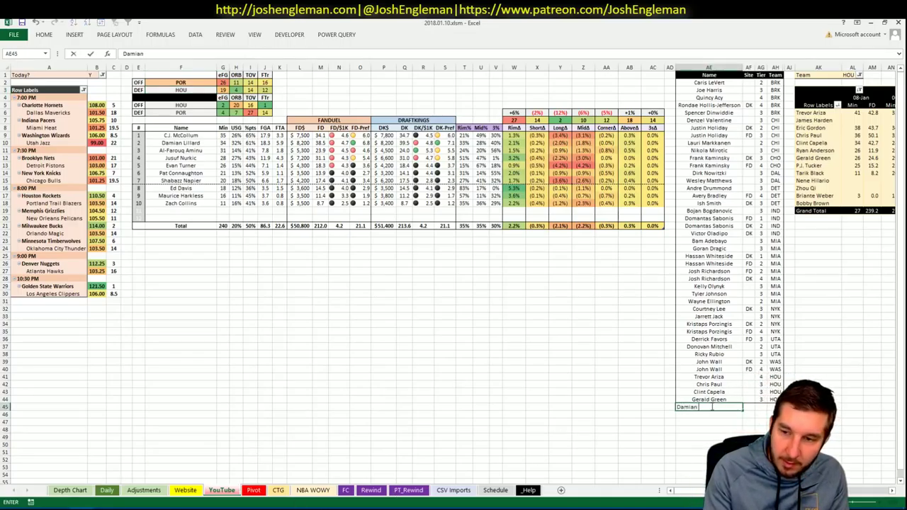
text( Lillard)
key(ctrl+Return)
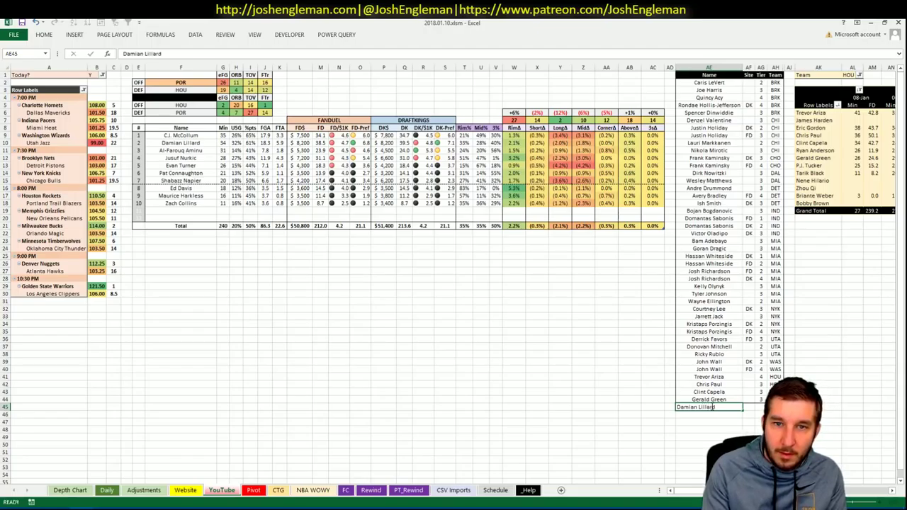
key(Tab)
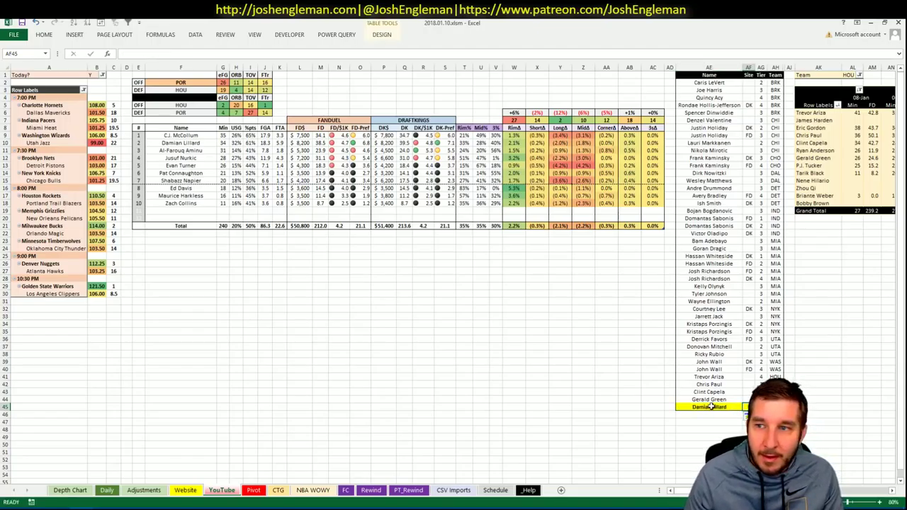
key(Tab)
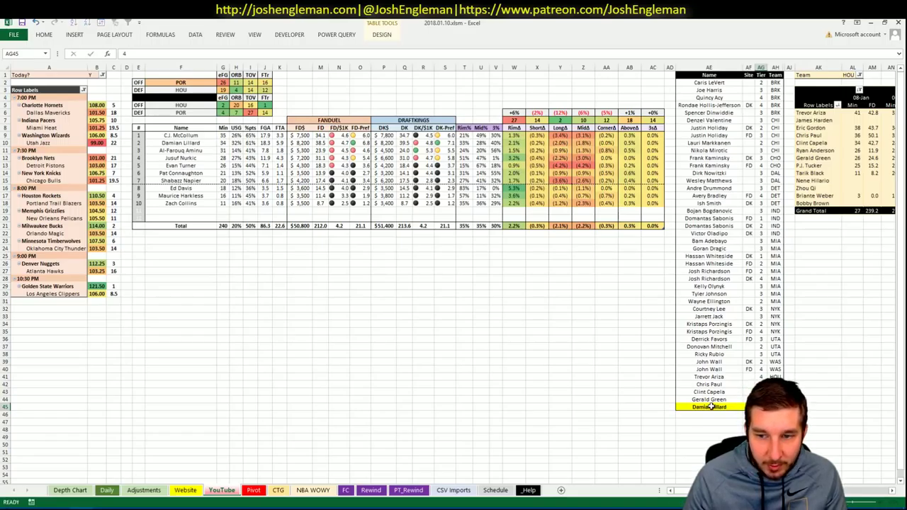
key(Return)
Add Al-Farouq Aminu to the player list directly below Damian Lillard.
key(Return)
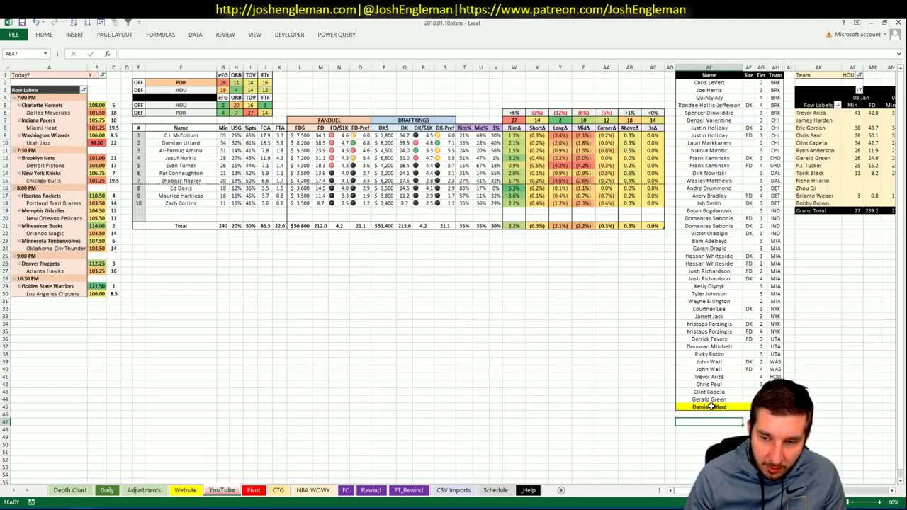
key(Up)
text(Al)
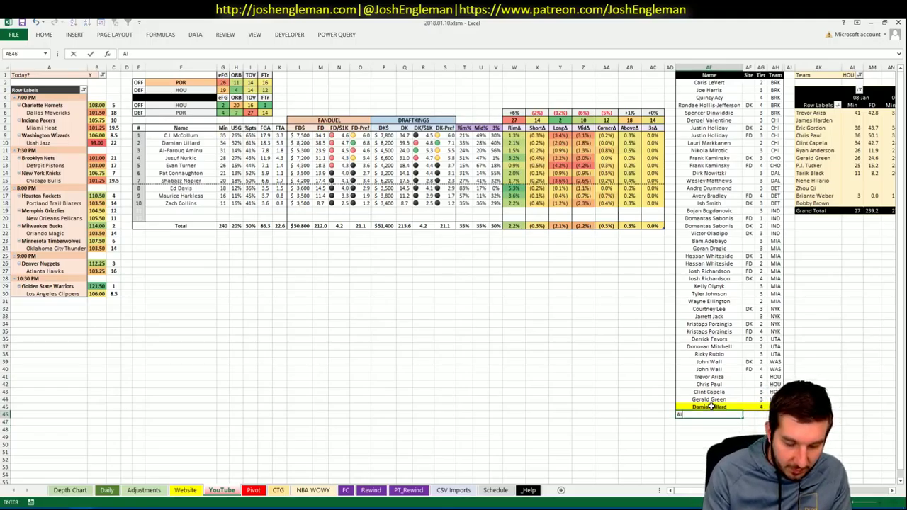
text(-Farouq Aminu)
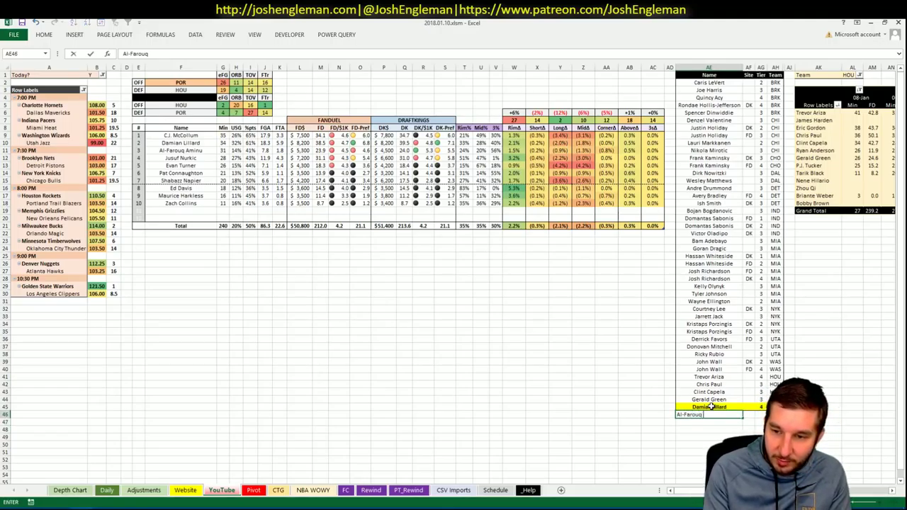
key(ctrl+Return)
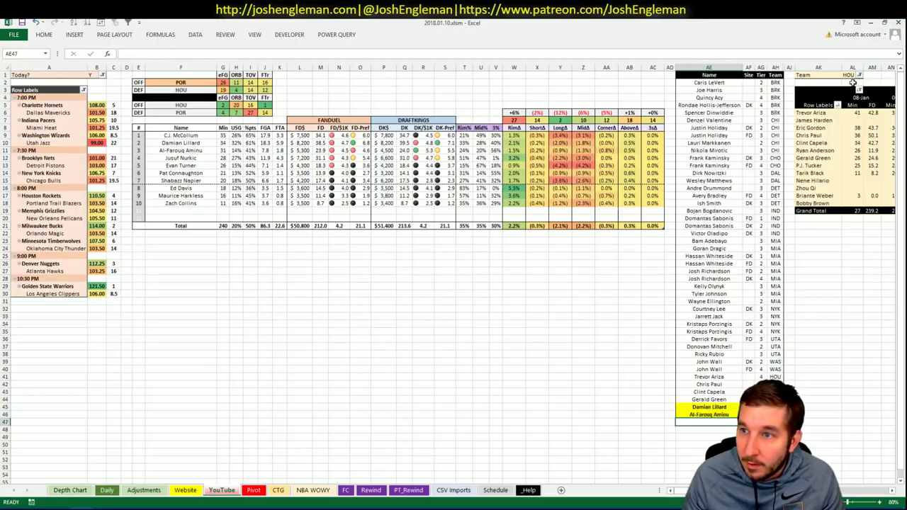
Filter the recent-games pivot table to team POR and review the players' minutes and FanDuel points.
click(853, 75)
text(POR)
key(Return)
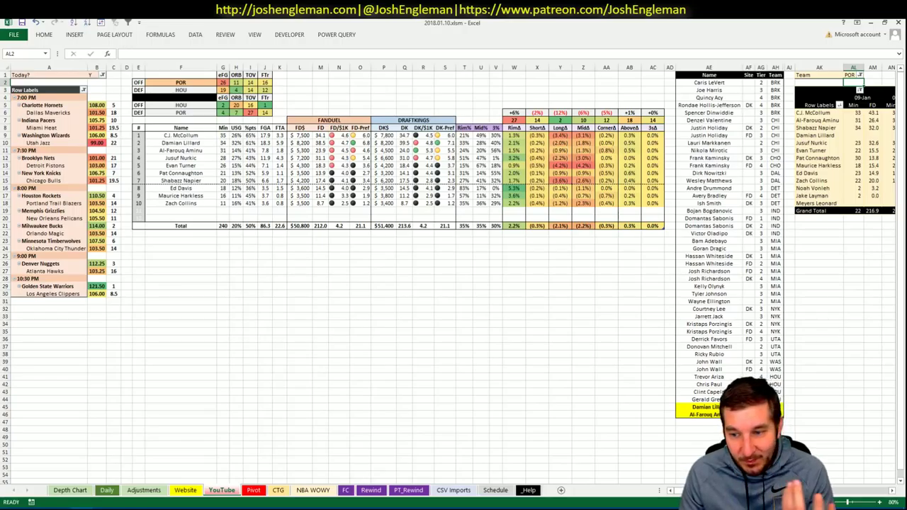
scroll(454, 269, right, 6)
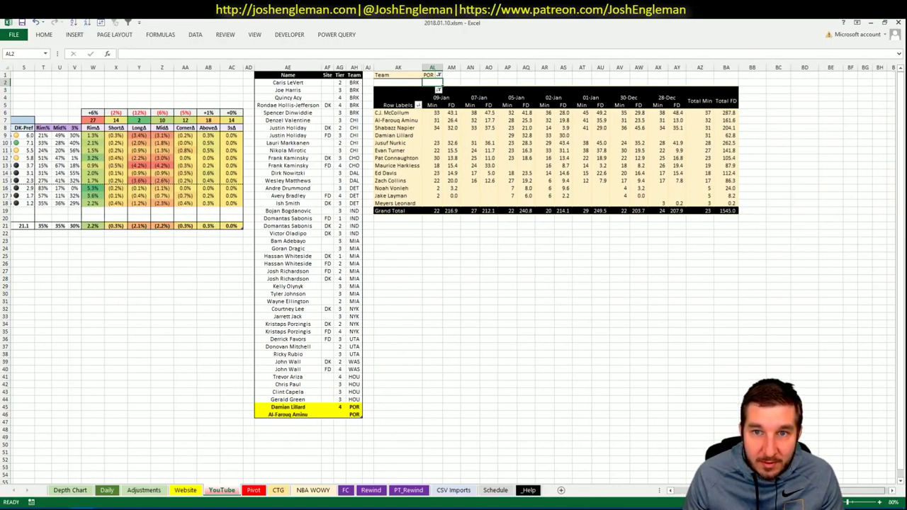
scroll(454, 269, left, 8)
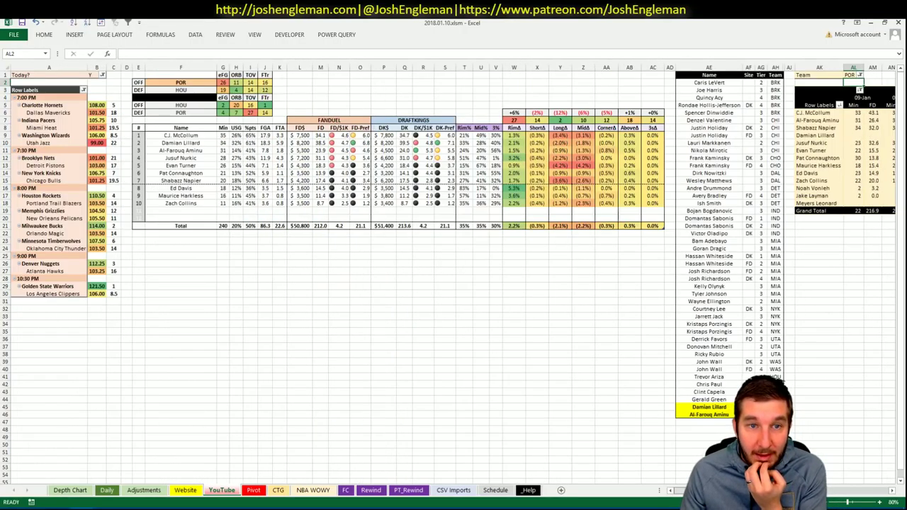
scroll(453, 270, right, 4)
scroll(221, 179, left, 1)
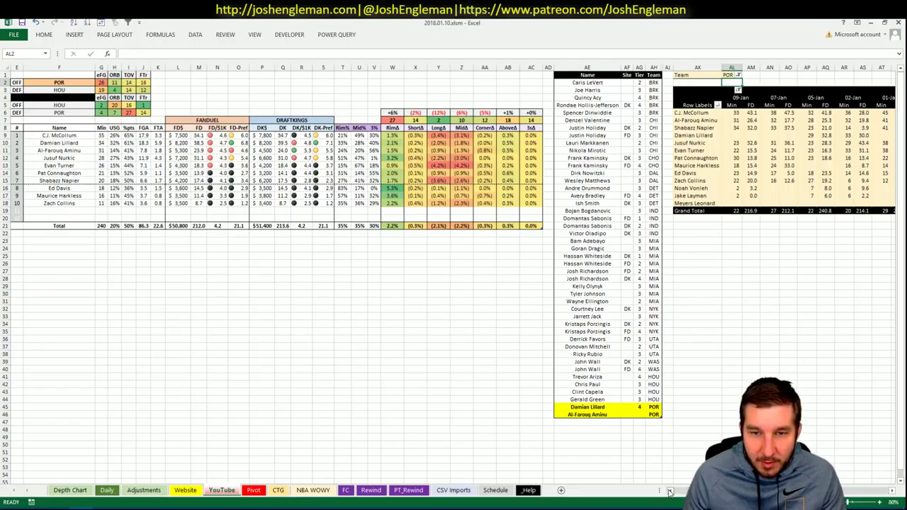
scroll(670, 492, left, 4)
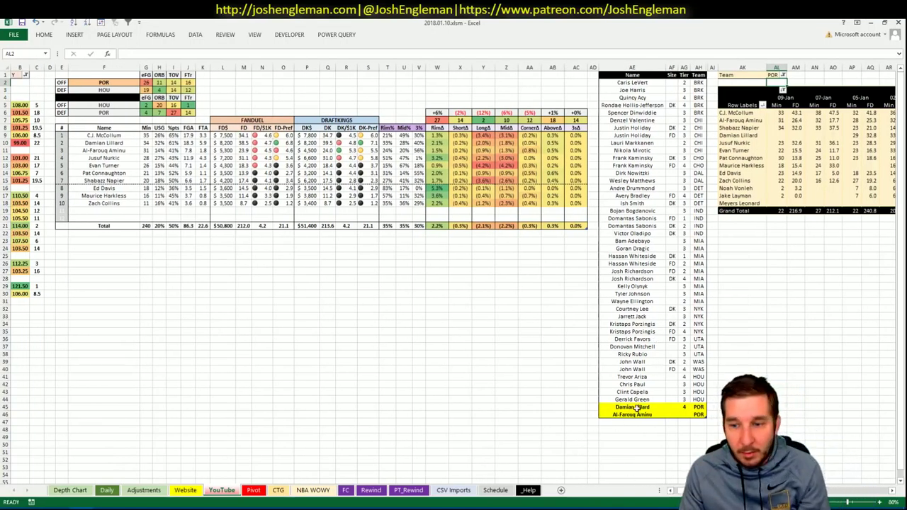
Mark Al-Farouq Aminu in the player list with site DK and tier 3.
click(671, 416)
text(DK)
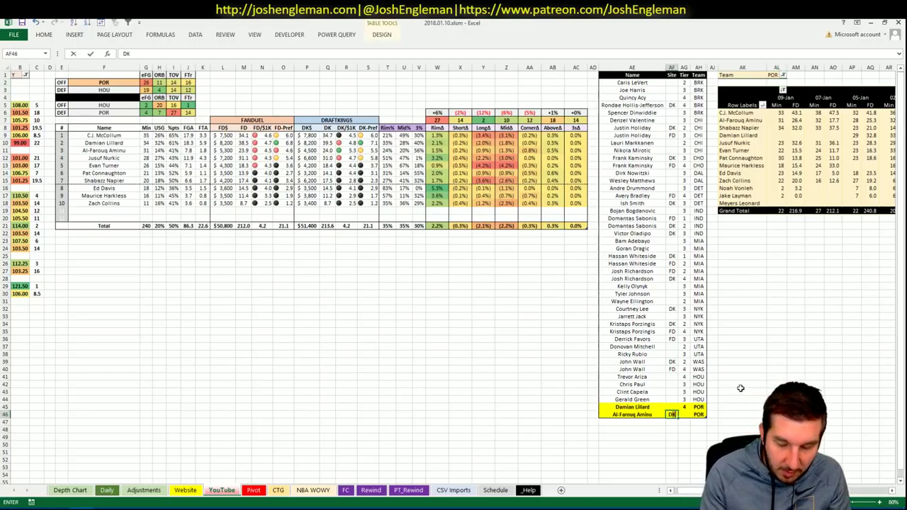
key(Tab)
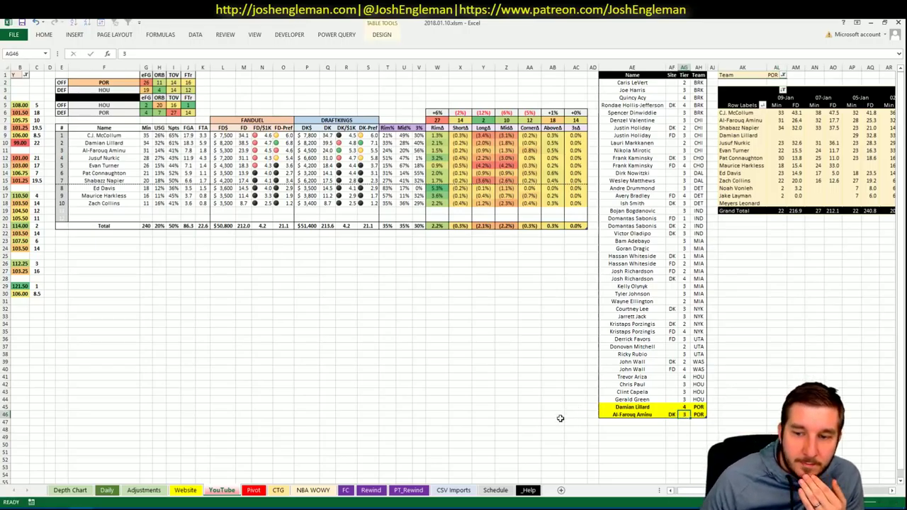
key(Return)
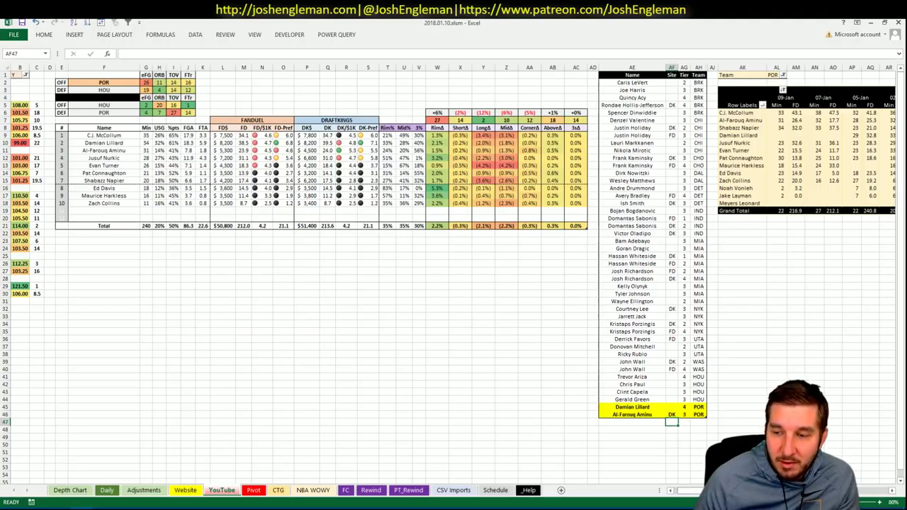
Add Jusuf Nurkic to the player list below Al-Farouq Aminu with tier 4 and no site.
scroll(454, 277, right, 6)
scroll(453, 276, left, 1)
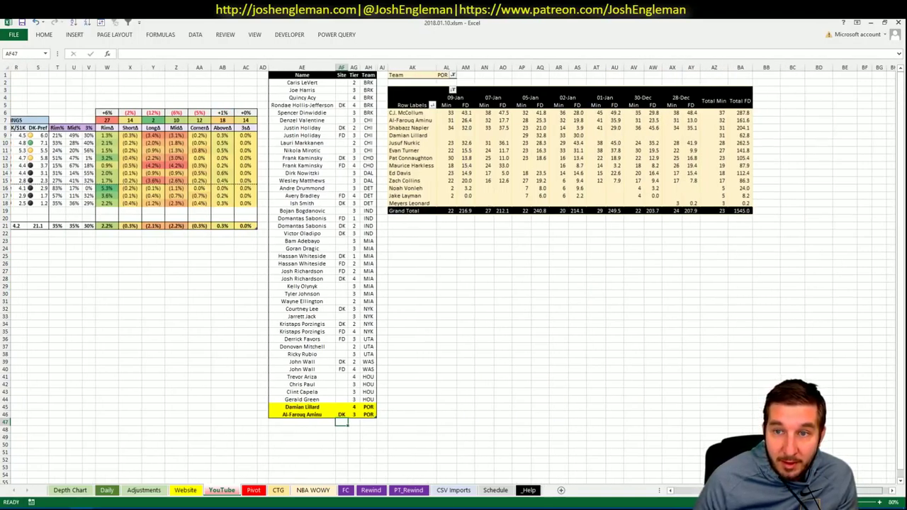
scroll(453, 277, left, 4)
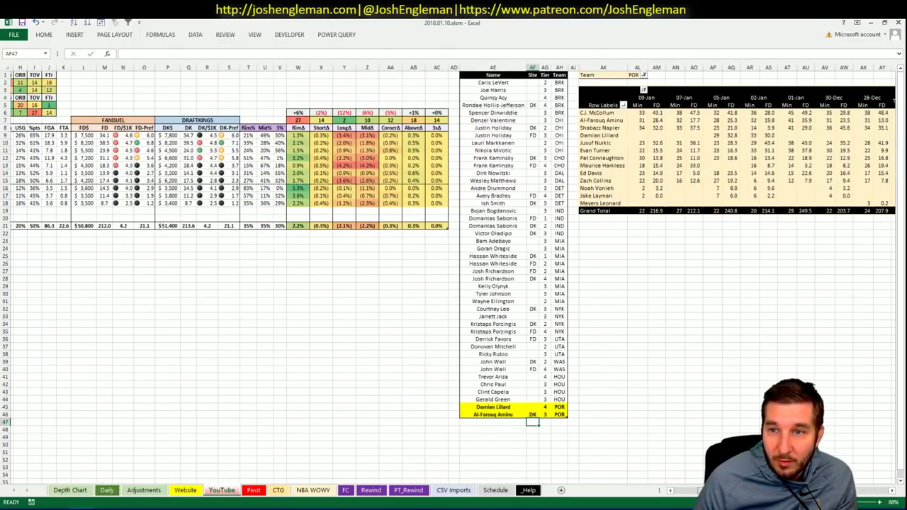
scroll(621, 439, left, 4)
scroll(620, 440, right, 1)
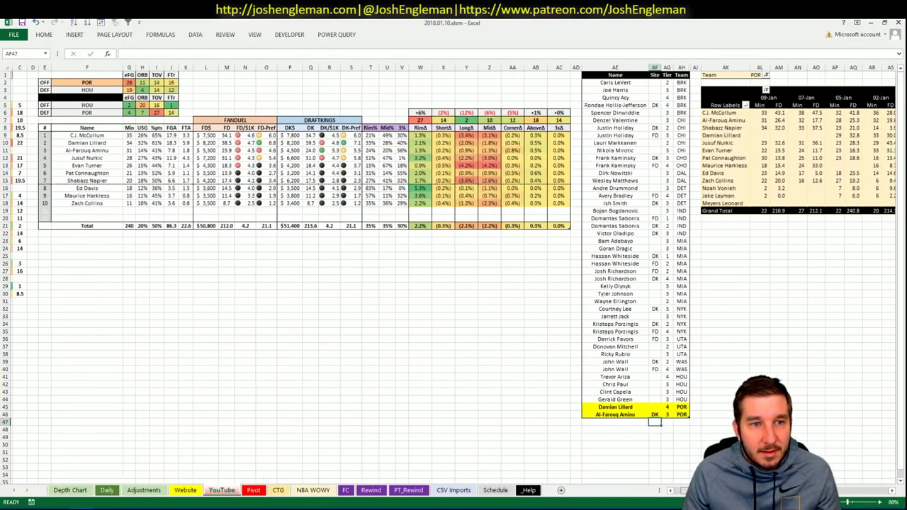
click(624, 423)
text(Jusuf Nu)
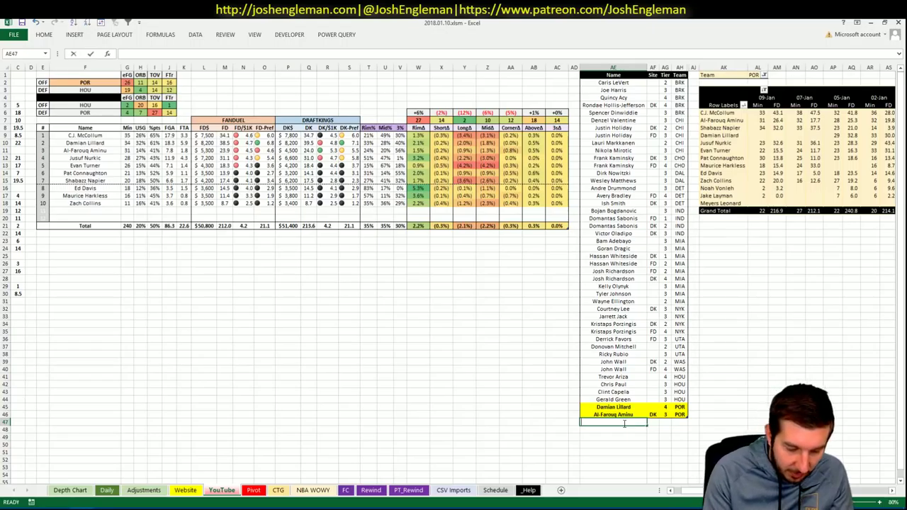
text(rkic)
key(Tab)
key(Tab)
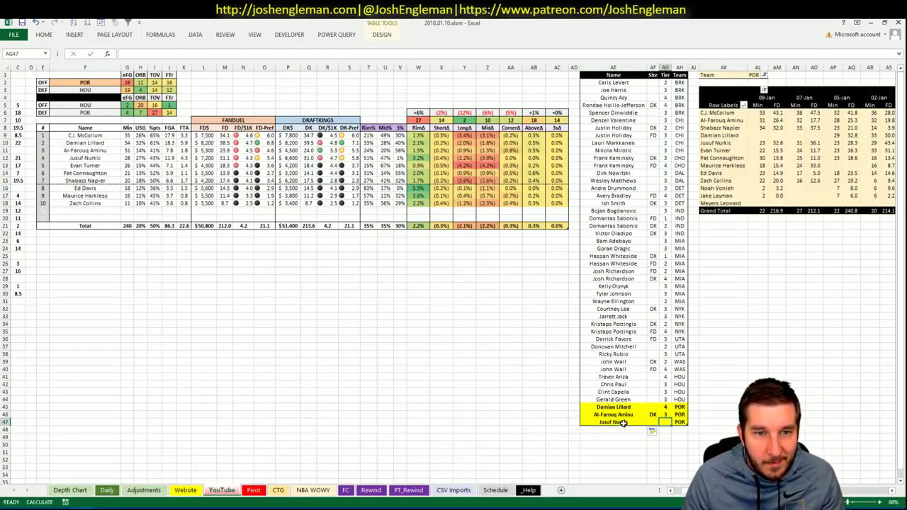
text(4)
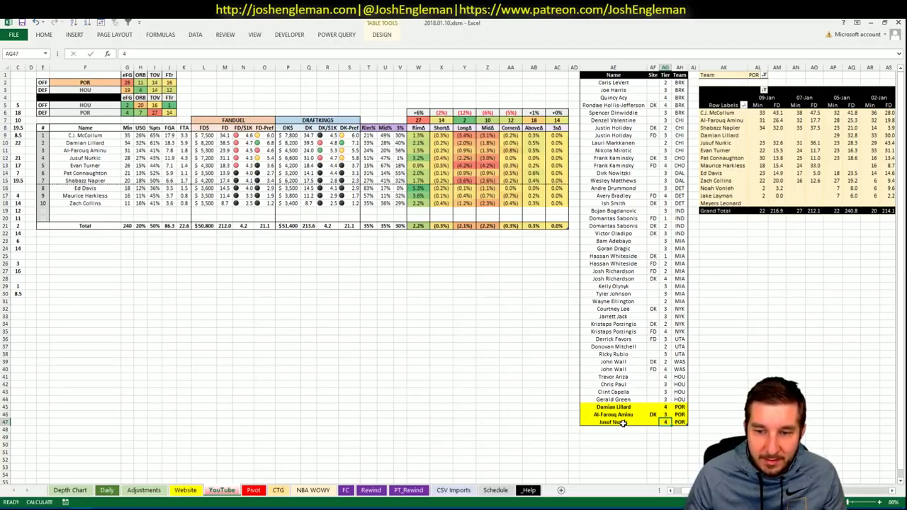
click(349, 324)
Switch the matchup table's offensive team to MEM.
scroll(679, 494, left, 2)
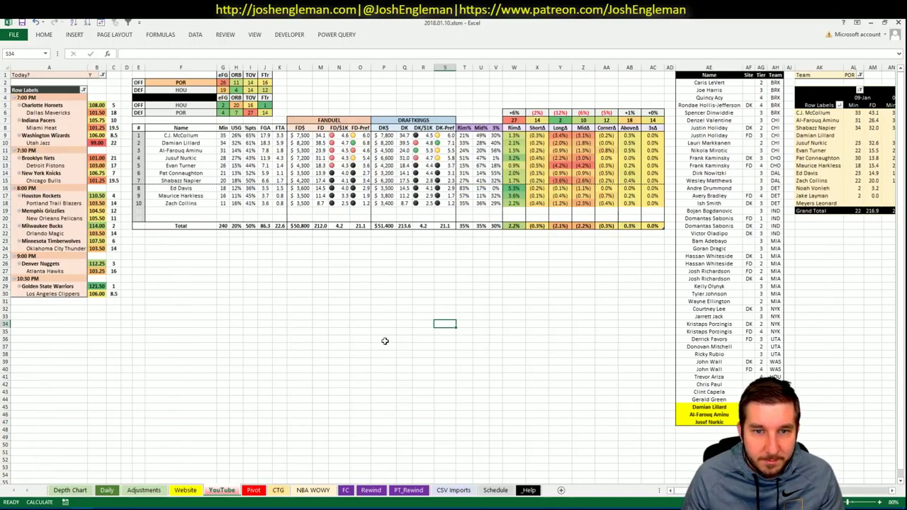
click(190, 85)
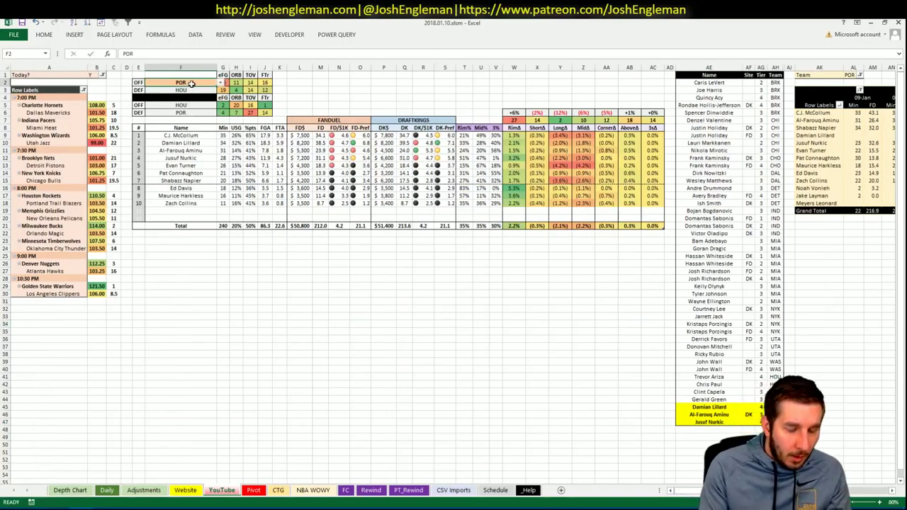
text(MEM)
key(Return)
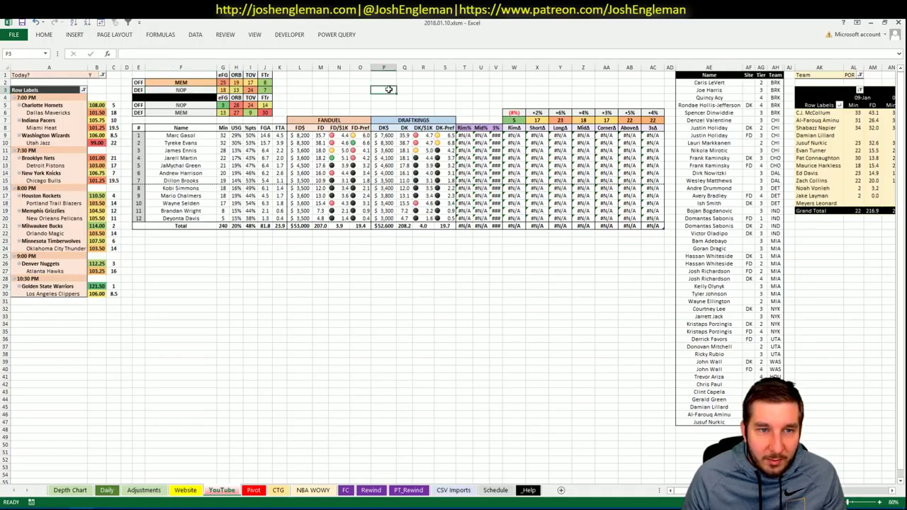
In the browser, open the Memphis Grizzlies' team page on Cleaning the Glass and copy the players' Shooting: Frequency table.
key(alt+Tab)
click(250, 97)
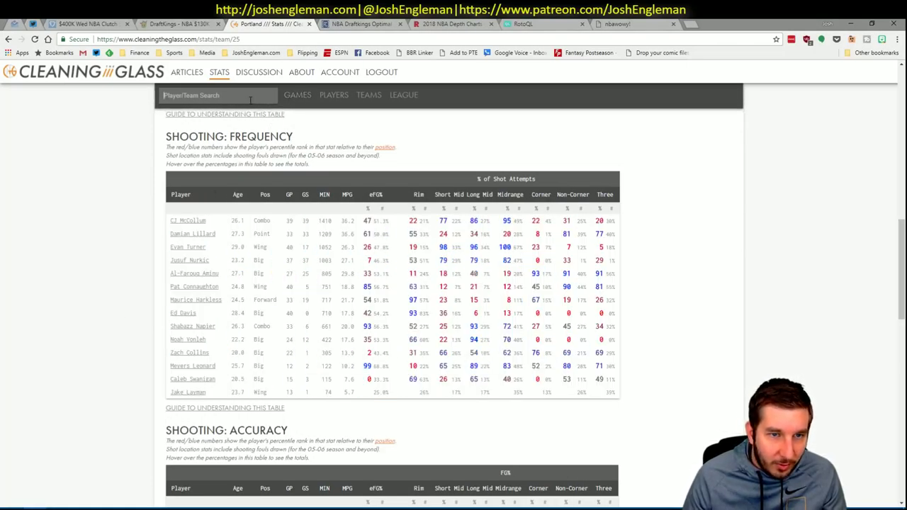
text(grizz)
key(Return)
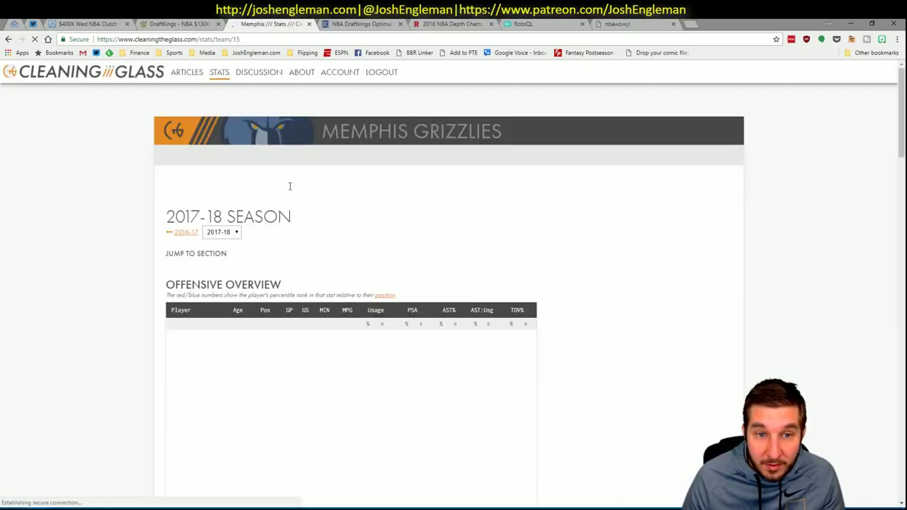
click(310, 172)
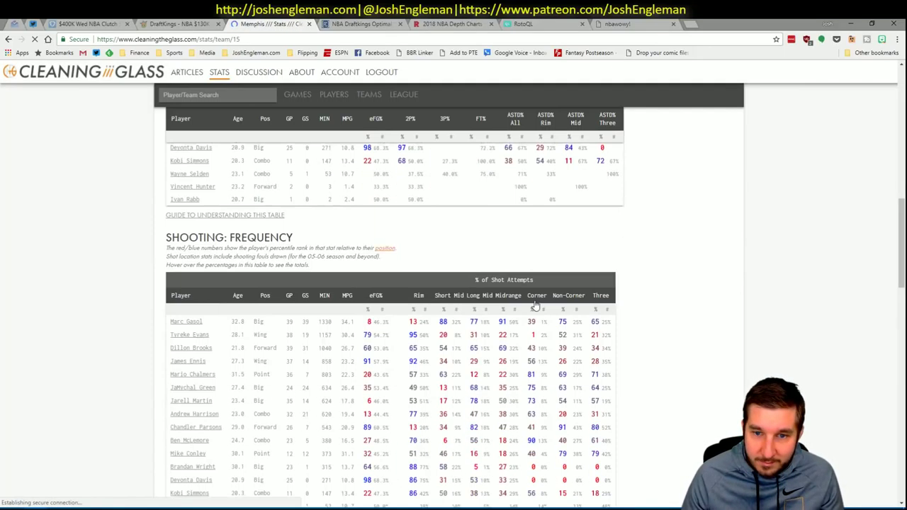
scroll(580, 415, down, 2)
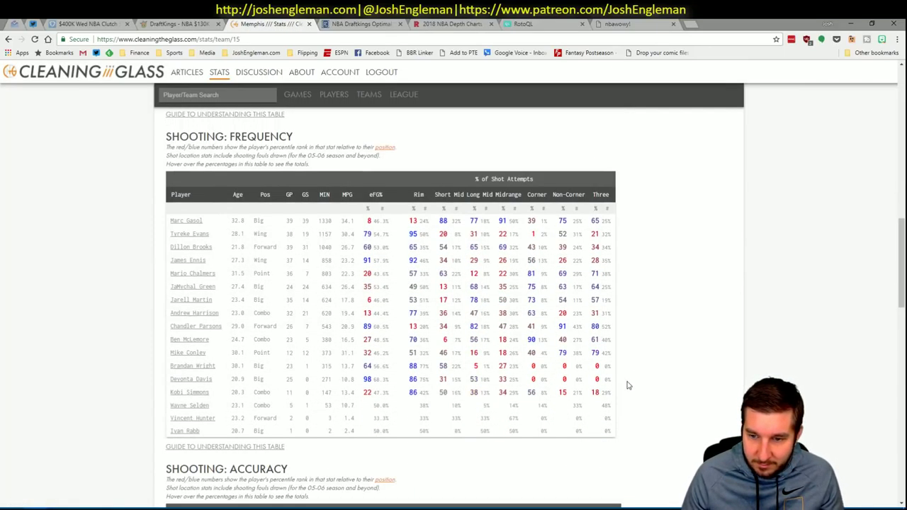
click(611, 431)
drag(512, 379, 171, 225)
Back in Excel, refresh the CTG sheet with the copied Memphis shooting data and return to the YouTube sheet.
key(alt+Tab)
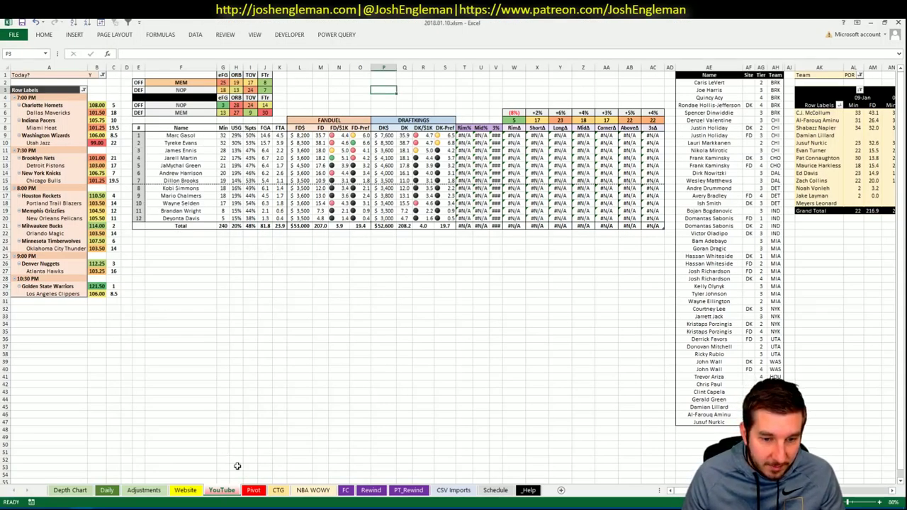
click(274, 491)
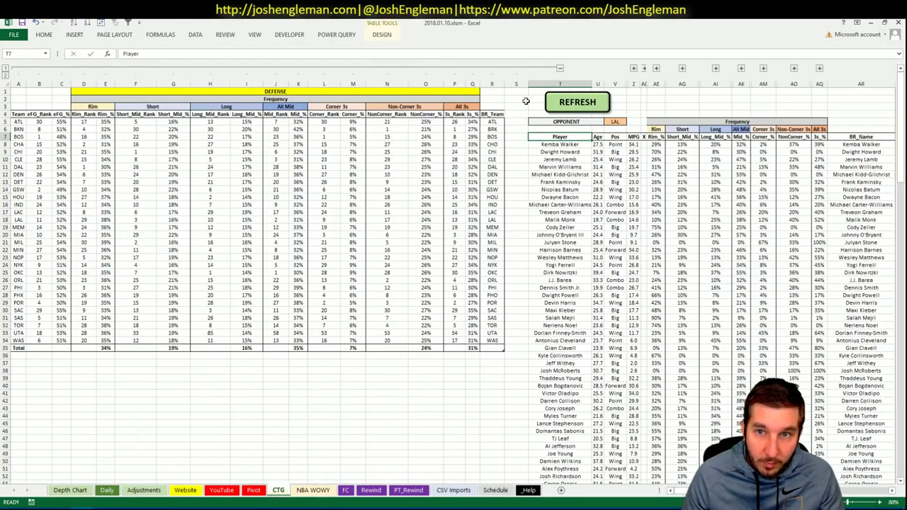
click(222, 491)
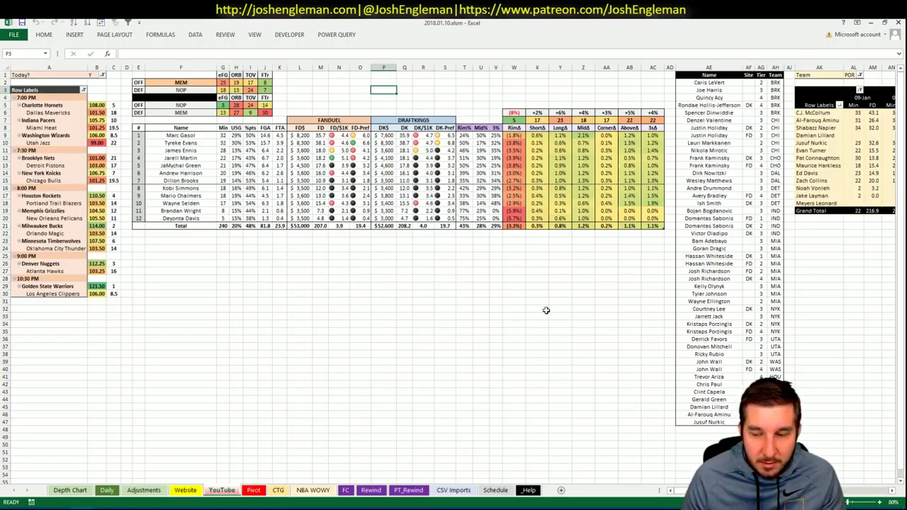
Filter the recent-games pivot table to team MEM.
click(723, 430)
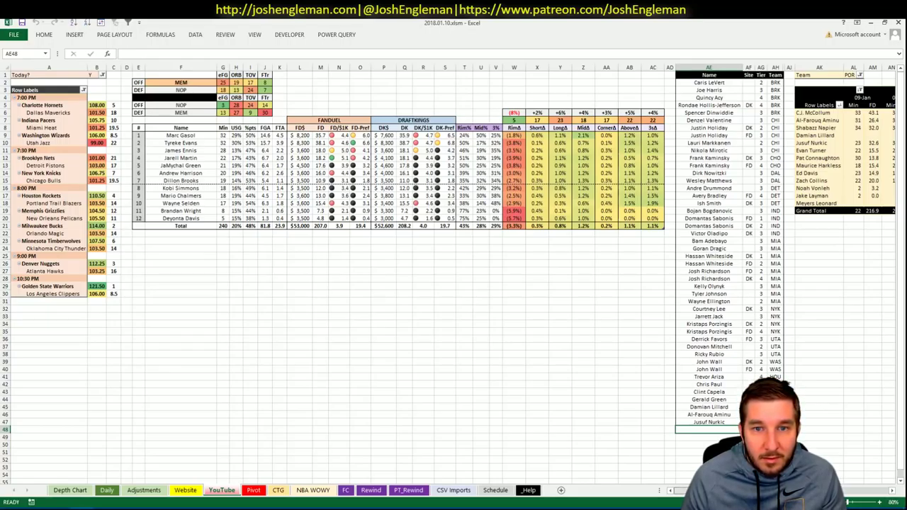
scroll(445, 74, right, 6)
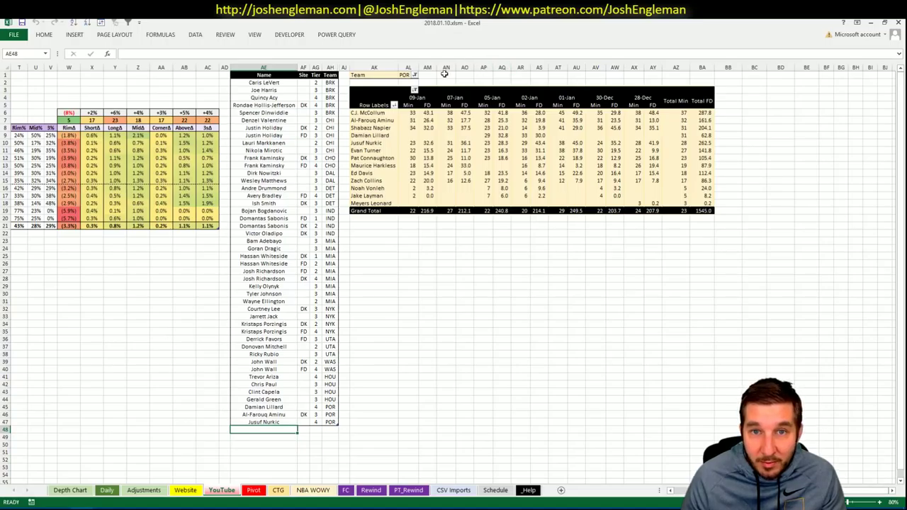
click(406, 75)
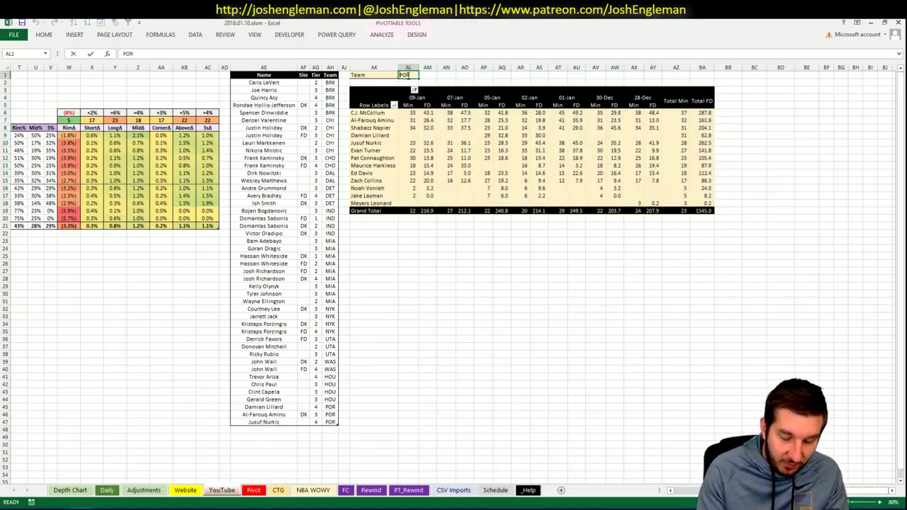
text(MEM)
key(Return)
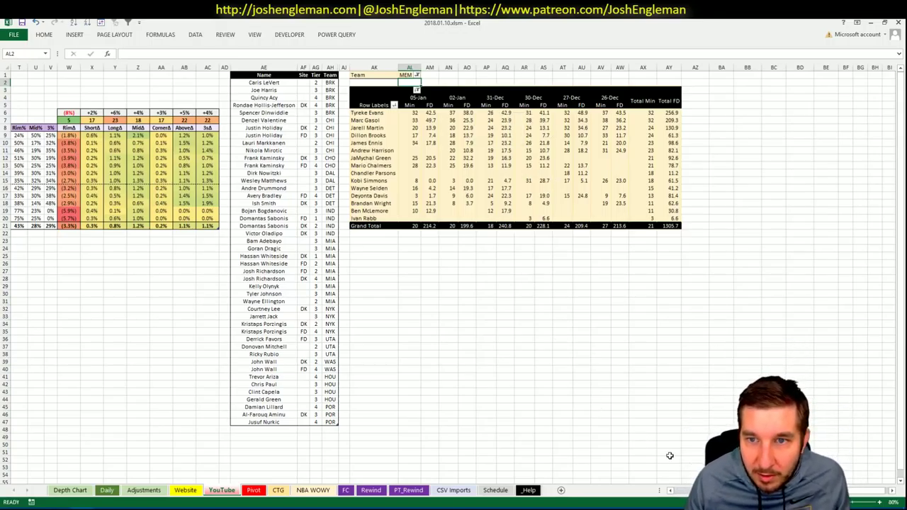
Add Tyreke Evans as a new entry in the first empty row of the player pick list.
click(685, 489)
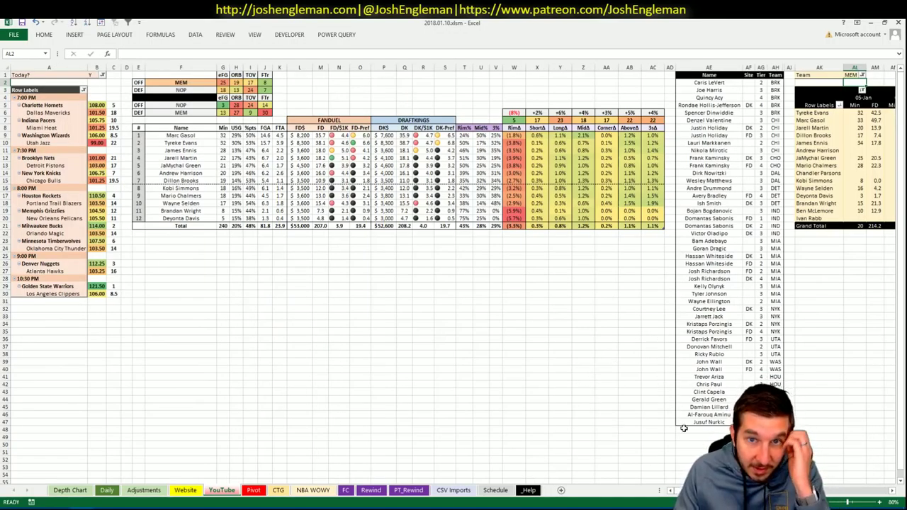
click(718, 431)
text(Tyre)
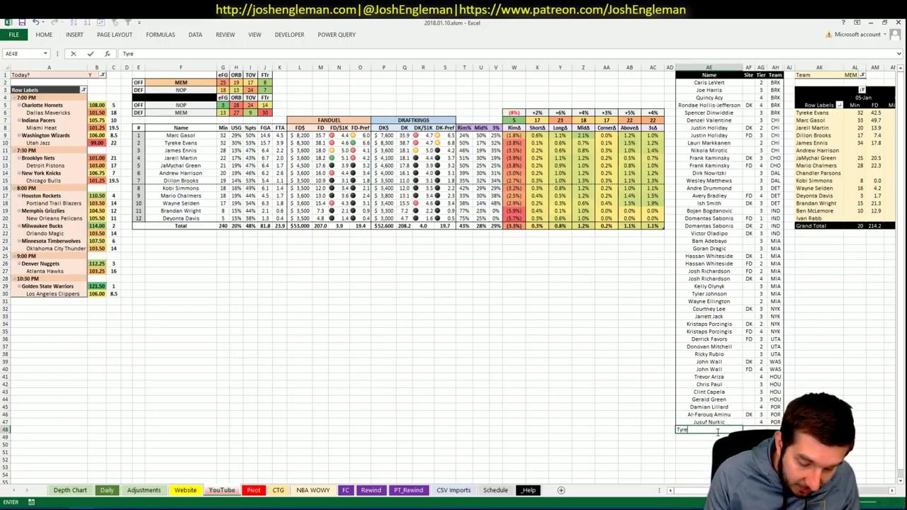
text(ke Evans)
key(Tab)
key(Tab)
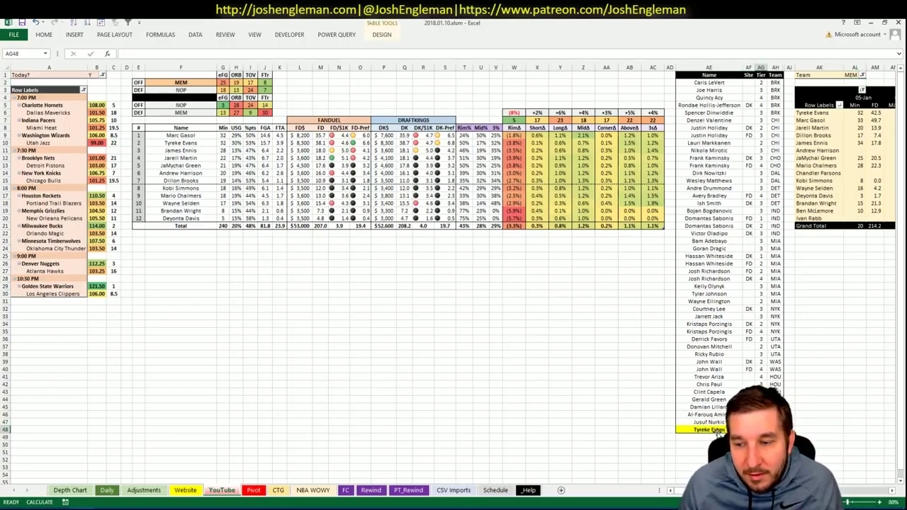
click(618, 412)
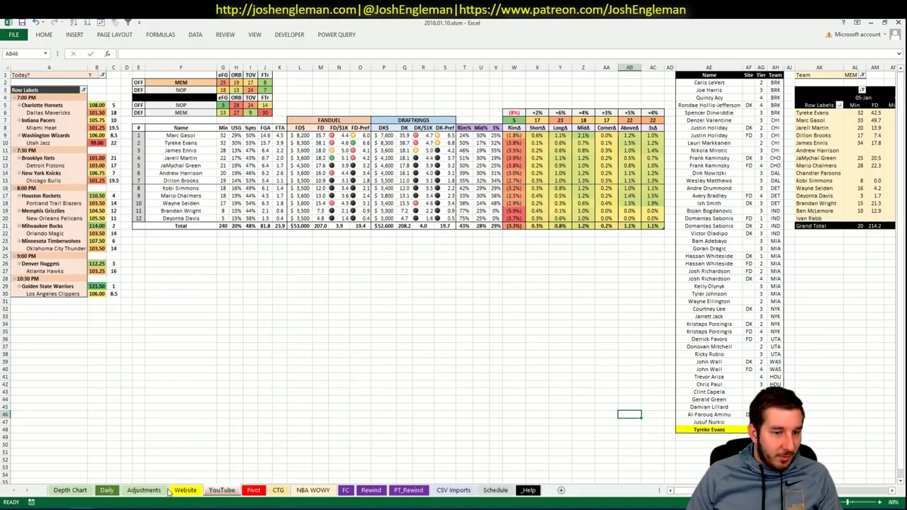
In the browser, open the New Orleans Pelicans' team page on Cleaning the Glass and copy the players' Shooting: Frequency table.
mouse_move(38, 509)
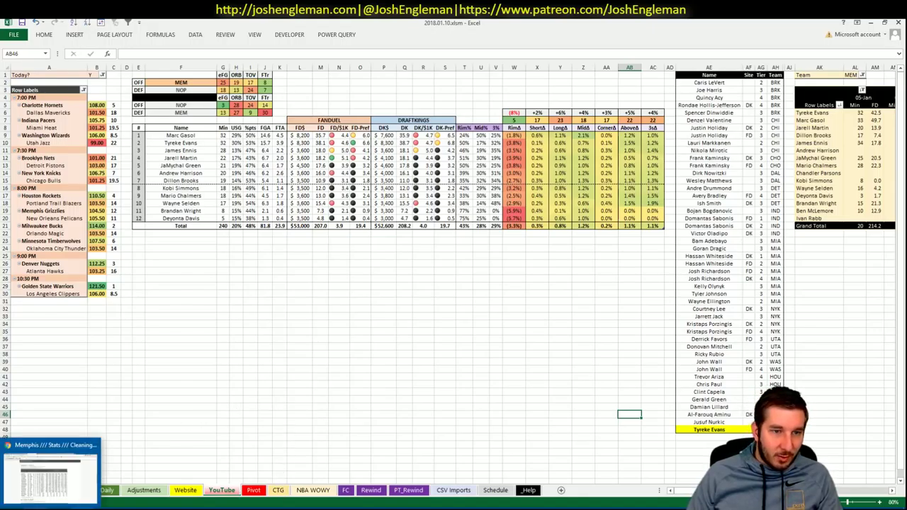
click(50, 470)
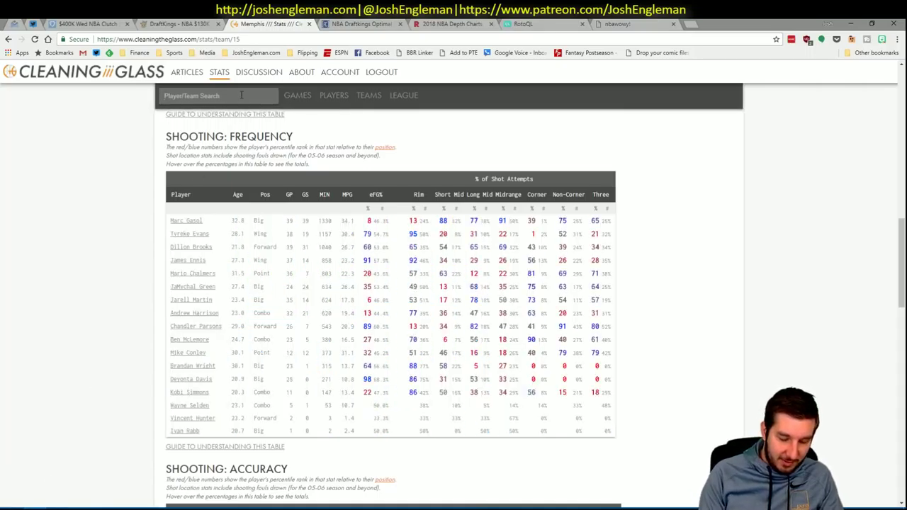
click(241, 95)
text(new o)
key(Return)
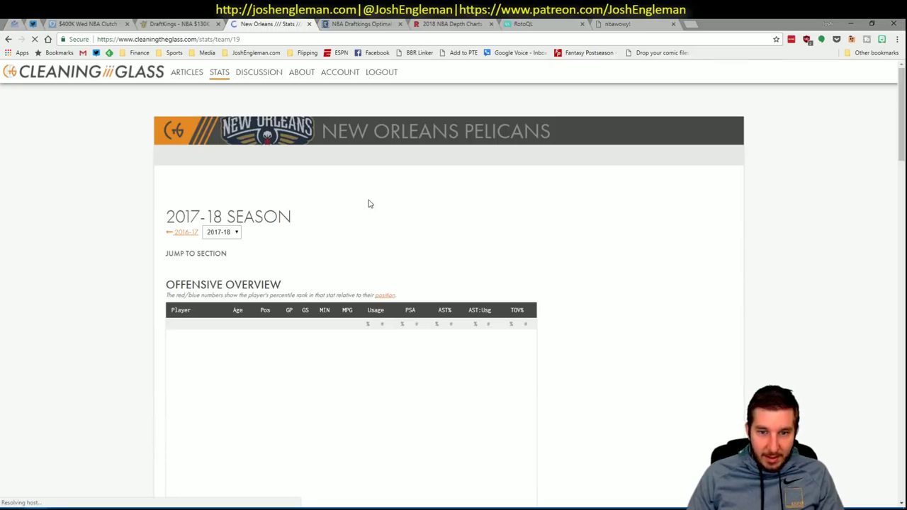
click(316, 263)
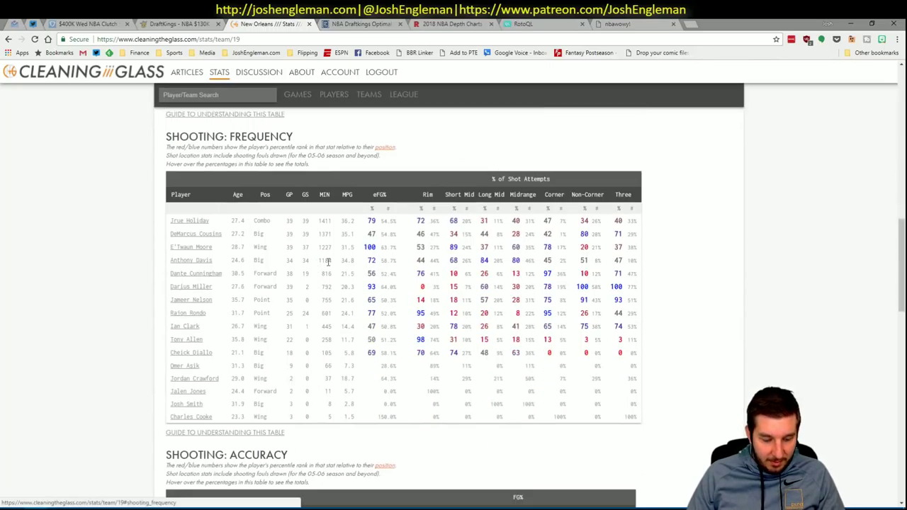
drag(634, 418, 173, 221)
Back in Excel, refresh the CTG sheet with the copied New Orleans shooting data and return to the YouTube sheet.
key(alt+Tab)
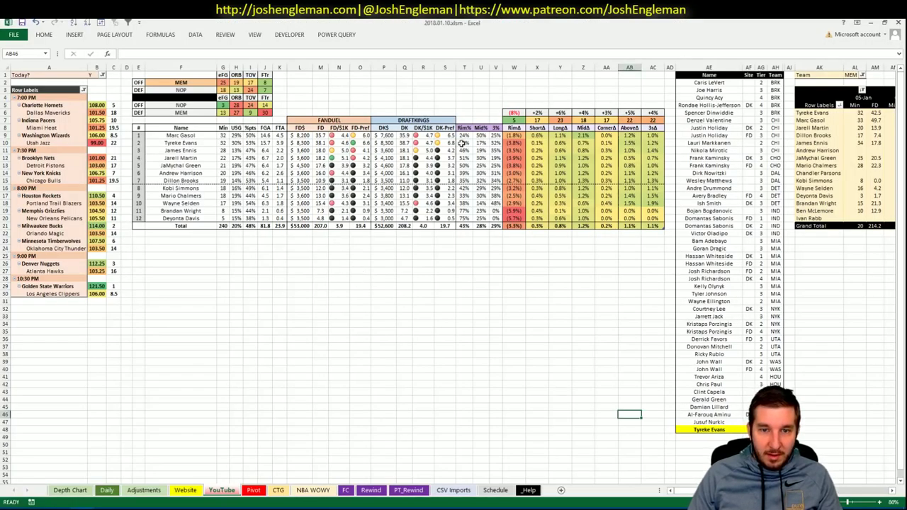
click(278, 490)
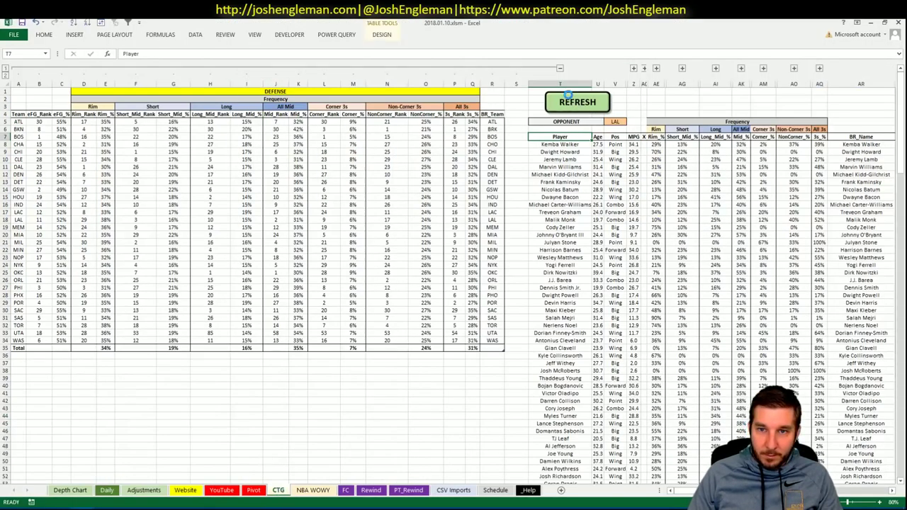
click(221, 490)
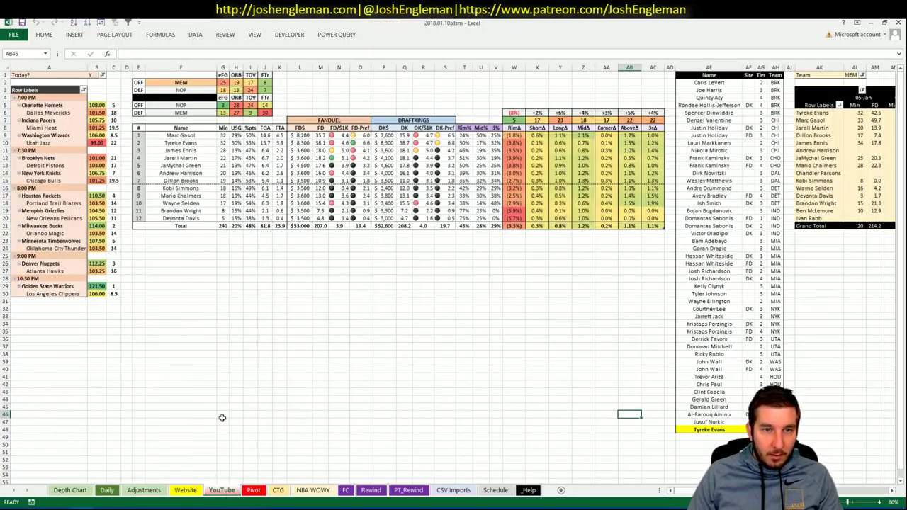
Switch the matchup table's offensive team to NOP.
click(169, 82)
text(NOP)
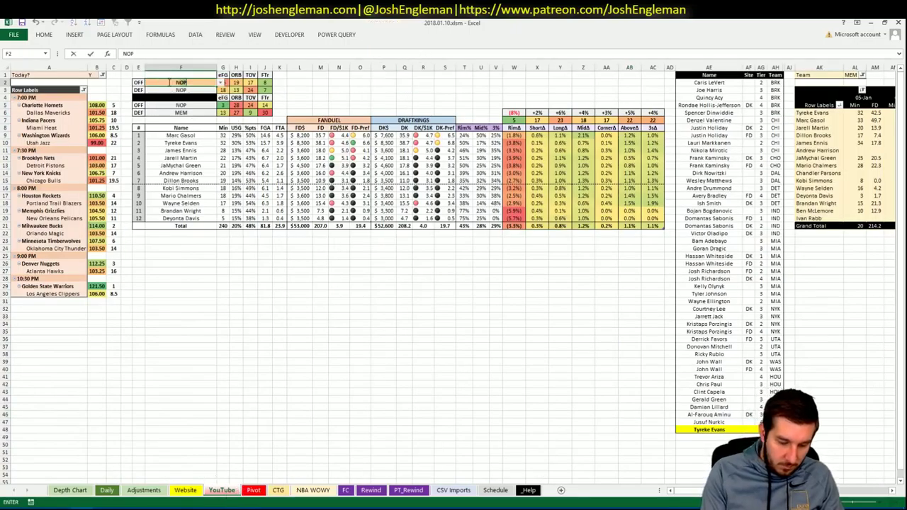
key(Return)
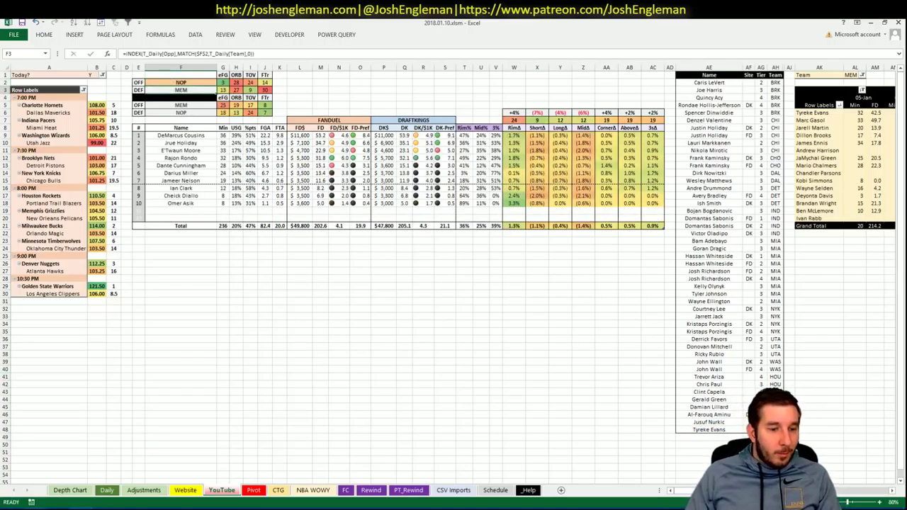
In the browser, run an nbawowy query for the Pelicans with Anthony Davis on the court.
click(37, 507)
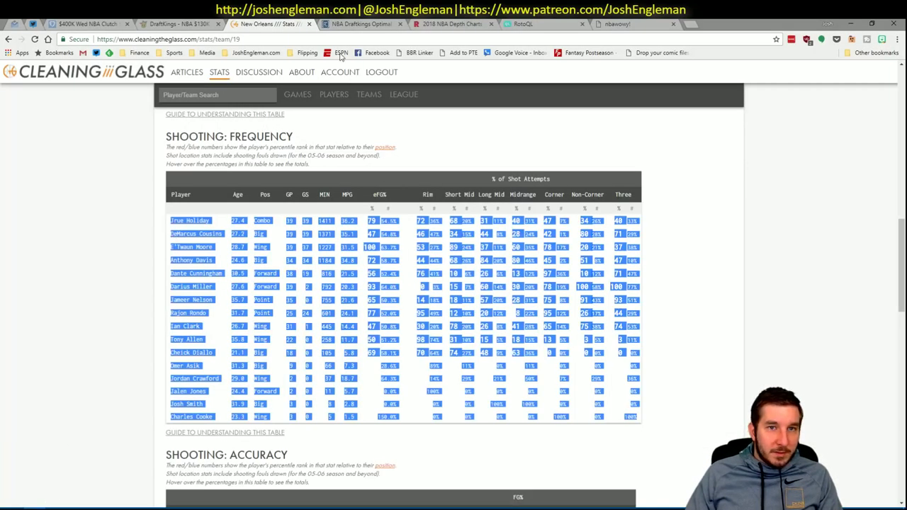
click(616, 23)
click(98, 234)
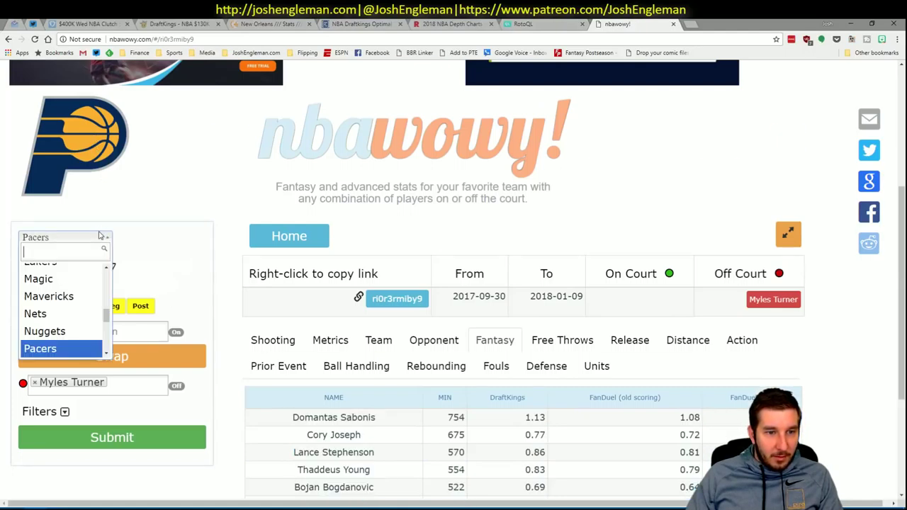
scroll(100, 329, down, 2)
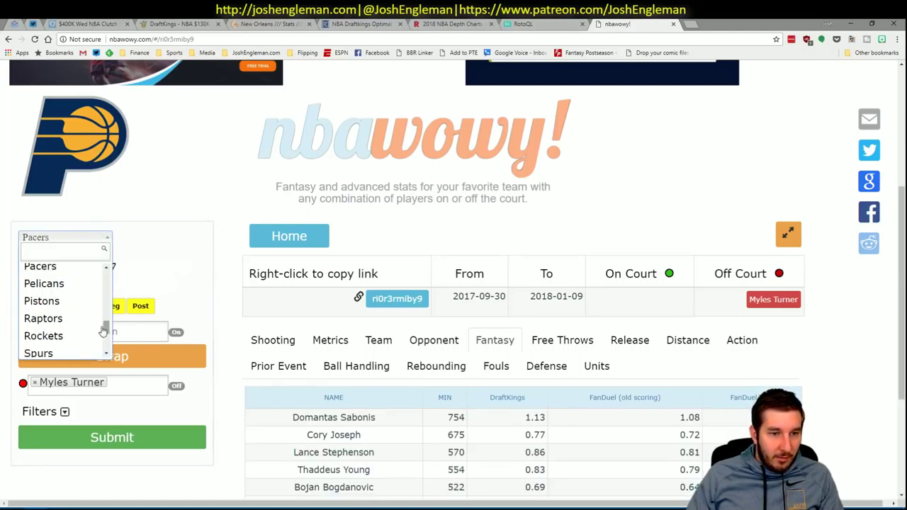
click(82, 288)
click(120, 358)
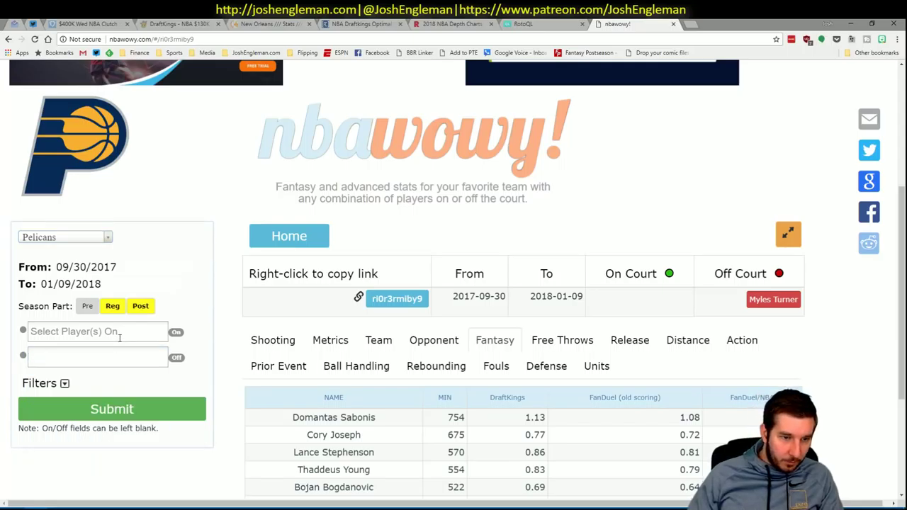
click(120, 338)
text(dav)
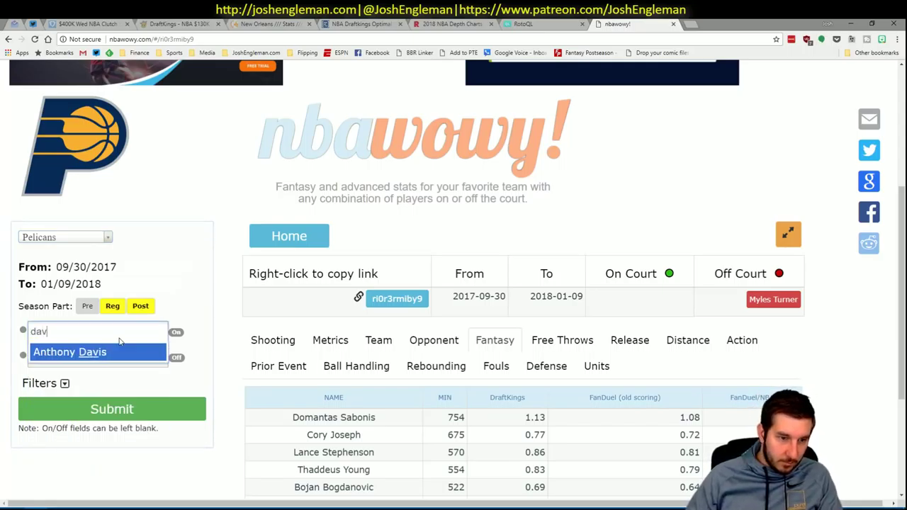
click(112, 358)
click(128, 437)
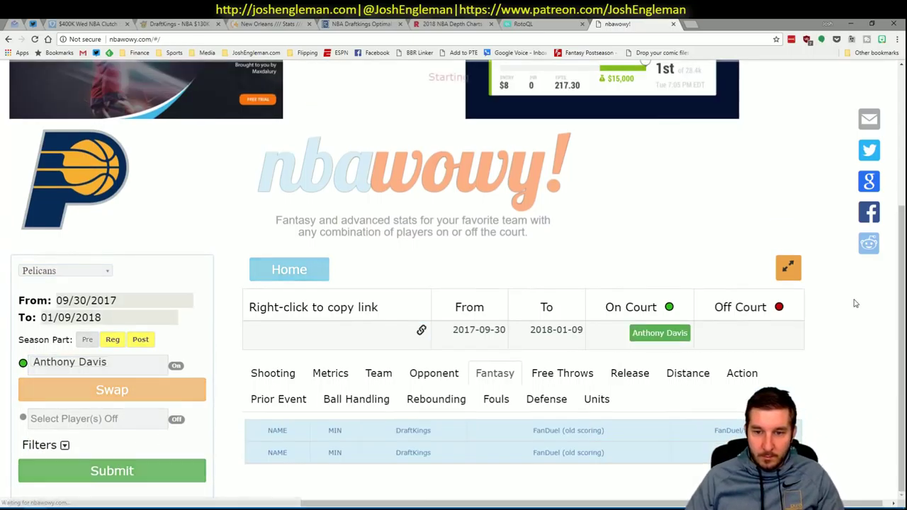
scroll(674, 253, down, 3)
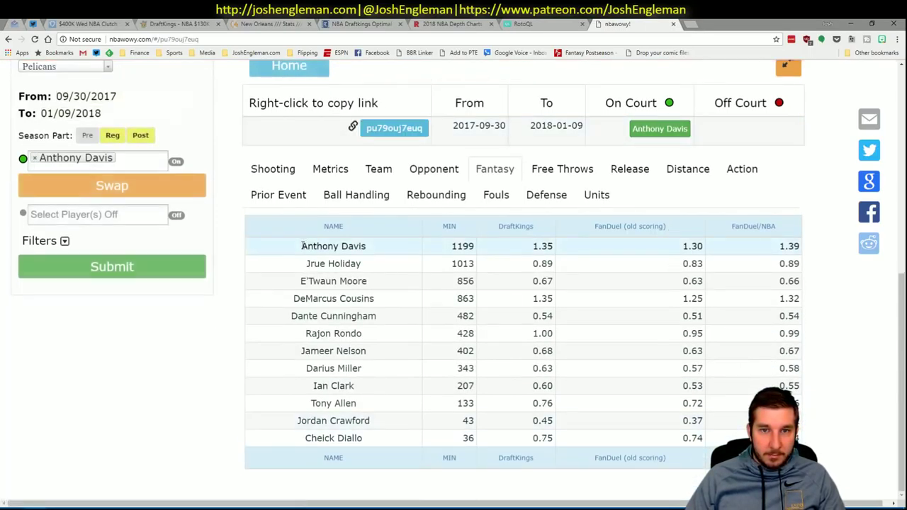
Copy the nbawowy fantasy results for all listed Pelicans into the WITH table on Excel's NBA WOWY sheet.
drag(302, 246, 698, 440)
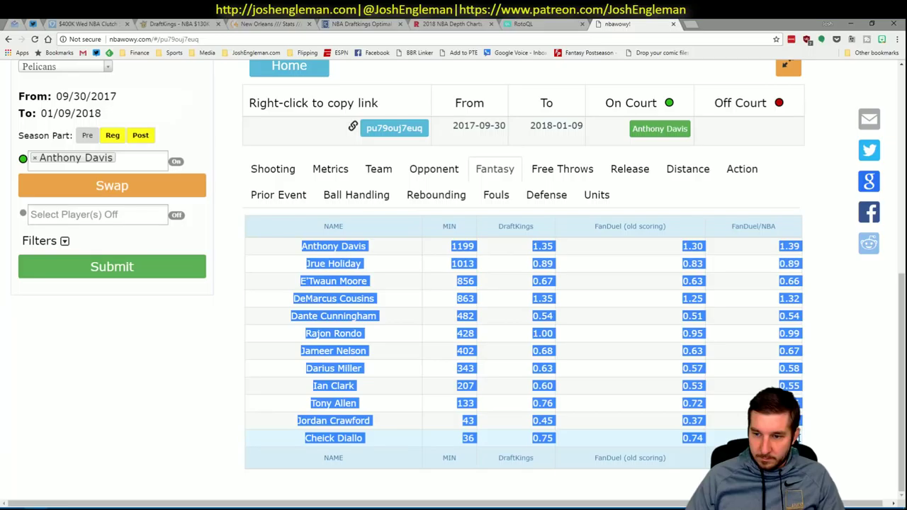
key(alt+Tab)
click(314, 490)
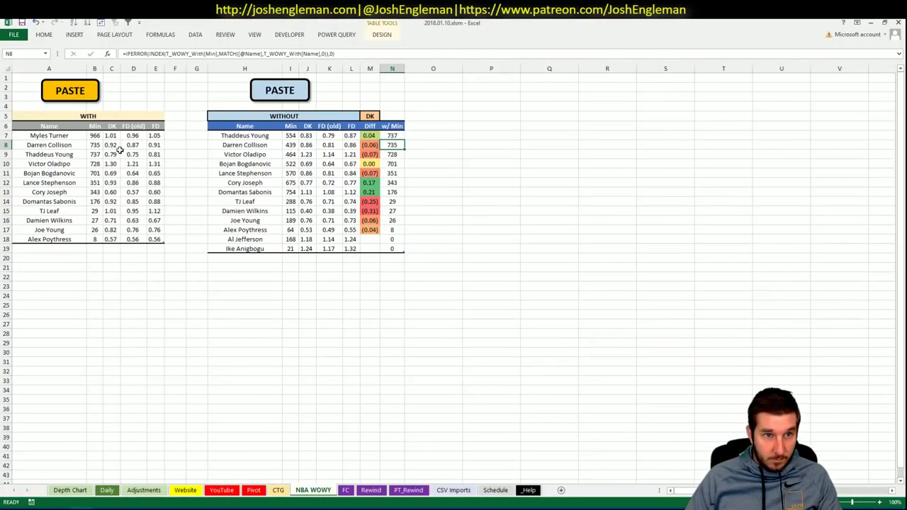
click(78, 76)
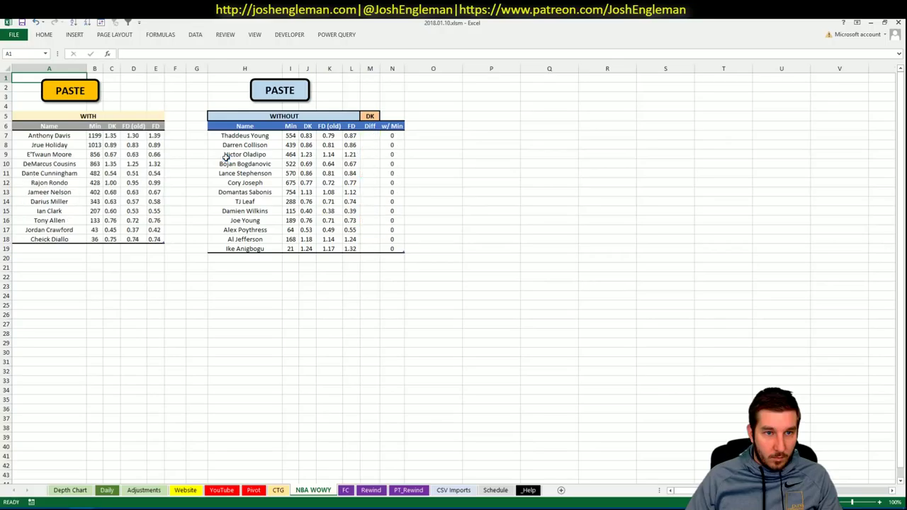
Return to nbawowy in the browser and rerun the Pelicans query with Anthony Davis off the court.
key(alt+Tab)
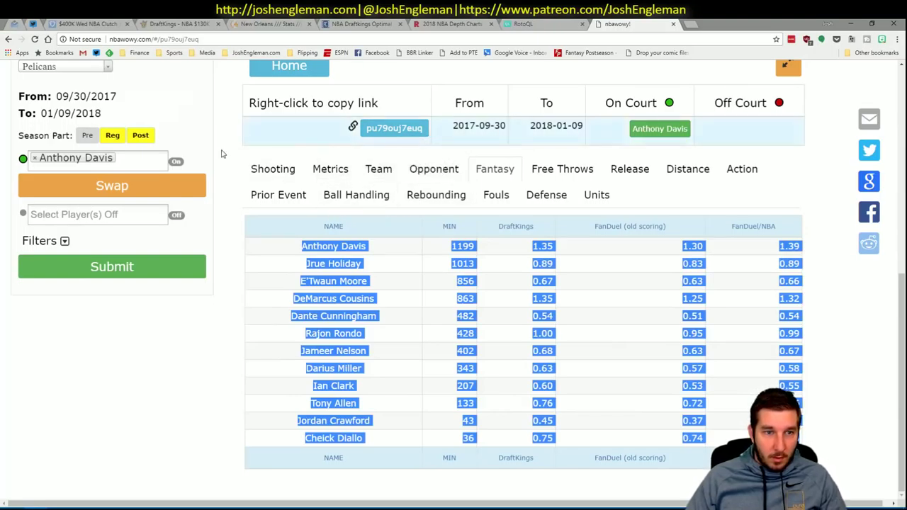
click(174, 186)
click(155, 275)
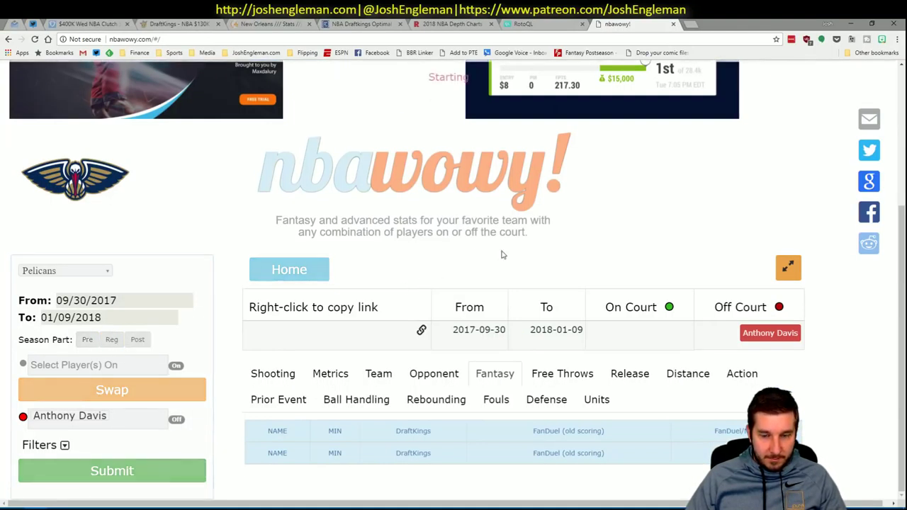
scroll(500, 253, down, 3)
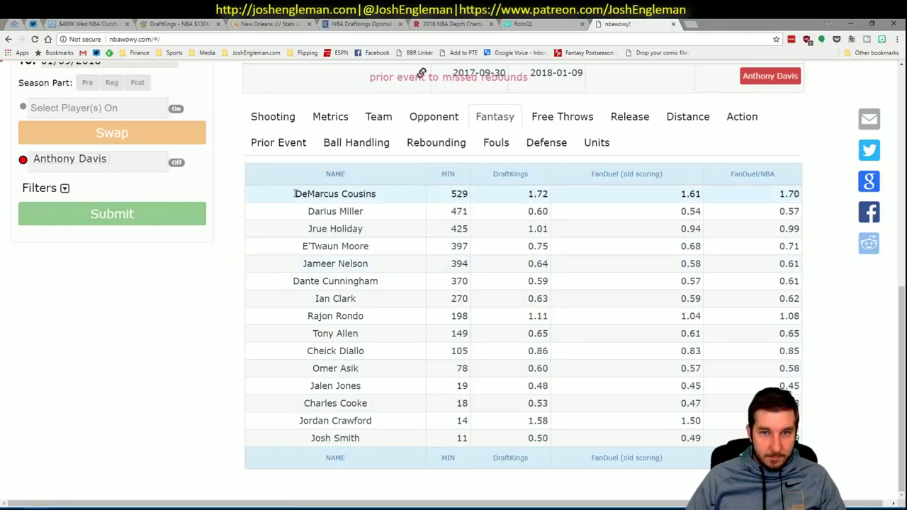
Copy the off-court fantasy results into the WITHOUT table on Excel's NBA WOWY sheet and sort it by w/ Min in descending order.
drag(297, 194, 780, 440)
key(ctrl+c)
key(alt+Tab)
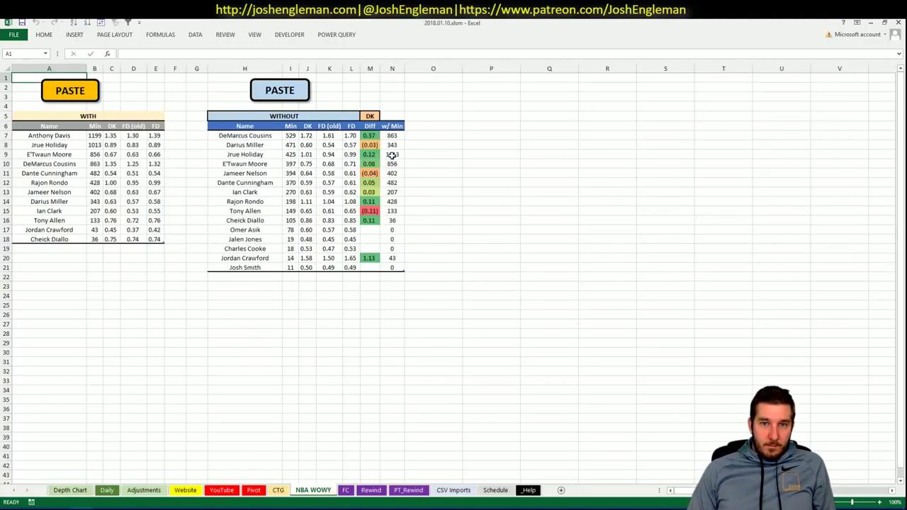
click(392, 154)
click(86, 23)
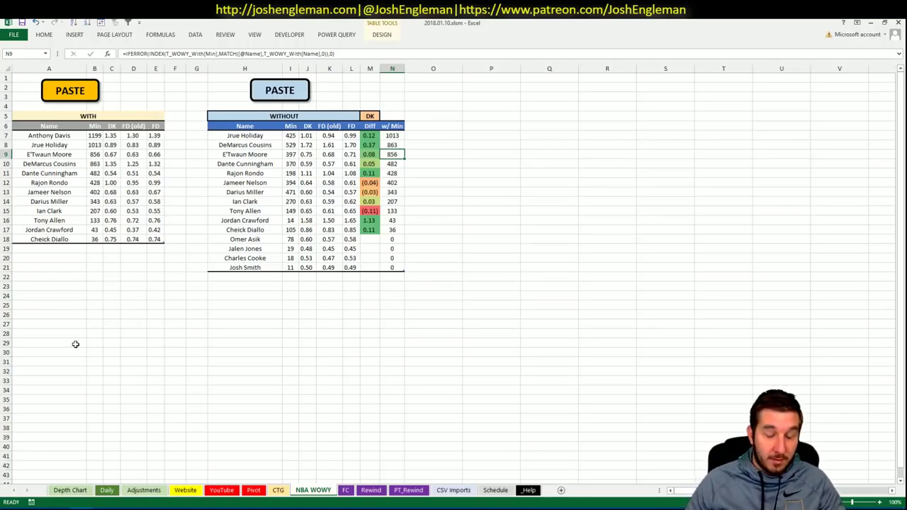
On the Adjustments sheet, set DeMarcus Cousins' BOOST to 5%, and return to the YouTube sheet.
click(144, 490)
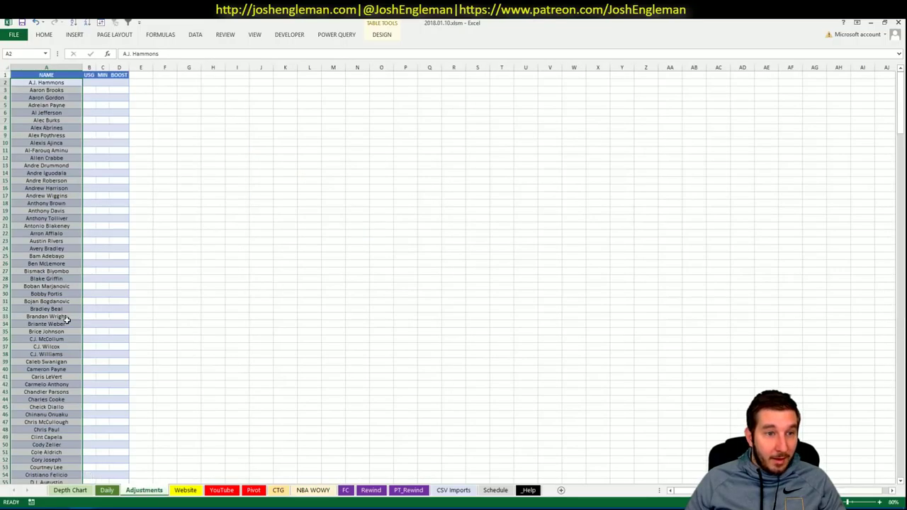
scroll(71, 315, down, 10)
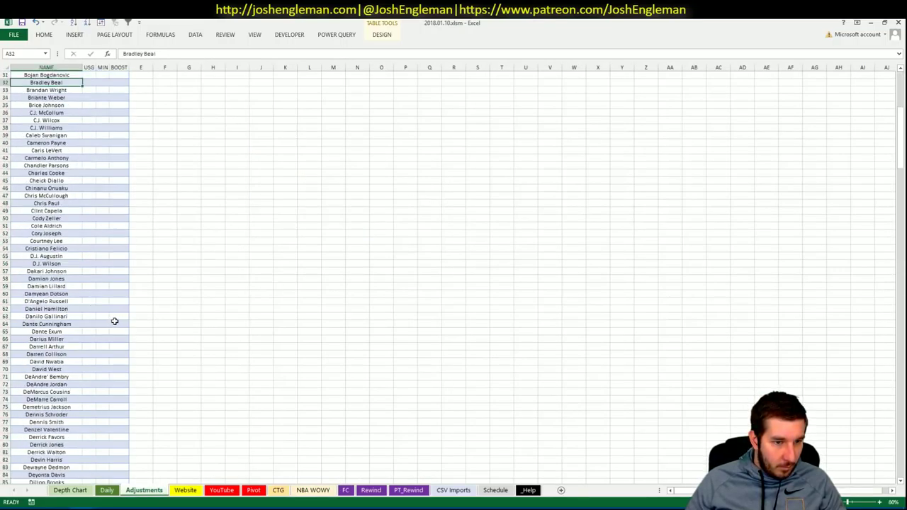
click(122, 392)
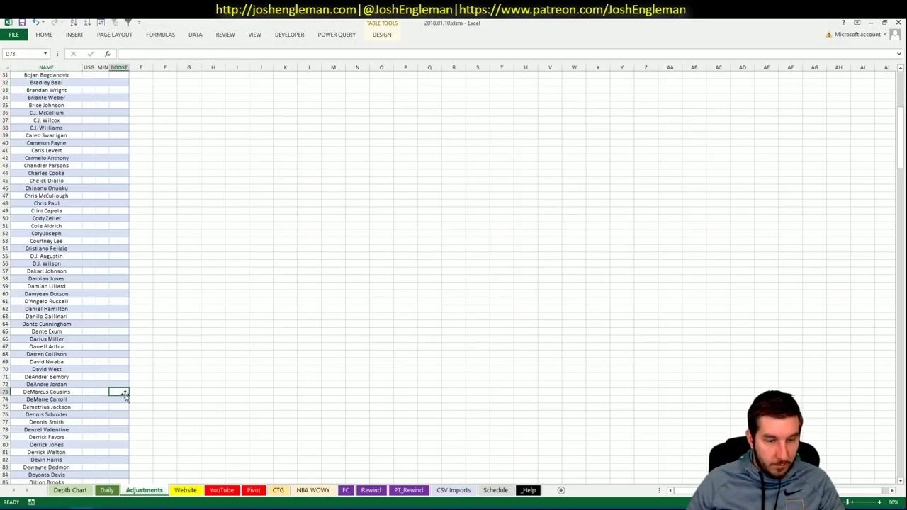
text(5%)
click(260, 414)
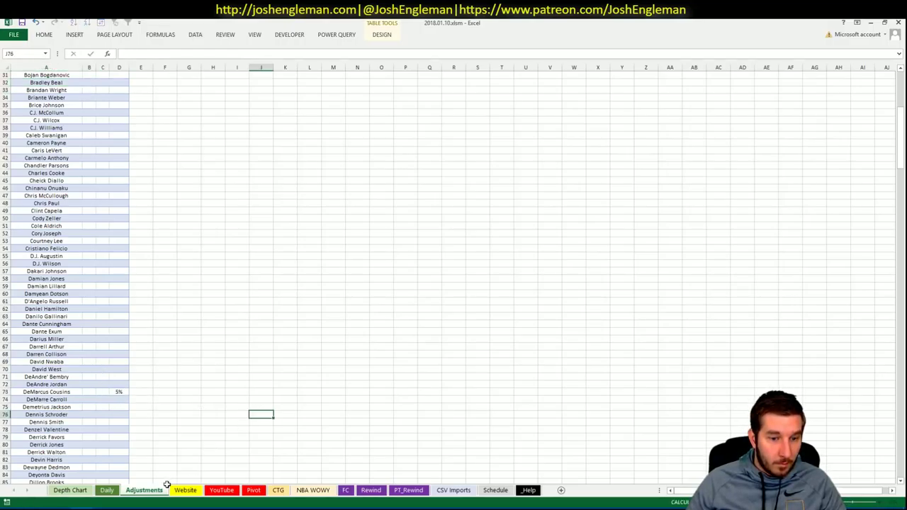
click(222, 491)
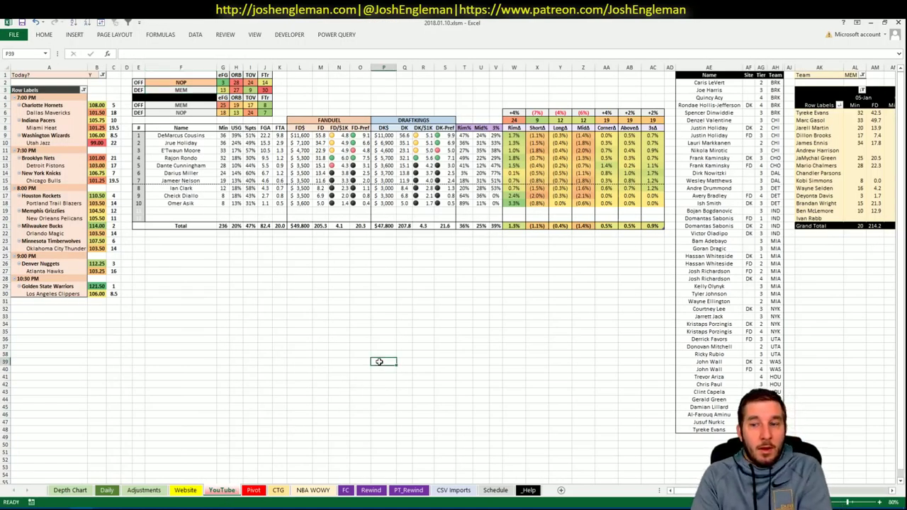
Add DeMarcus Cousins to the end of the picks list as a tier 2 play.
click(725, 437)
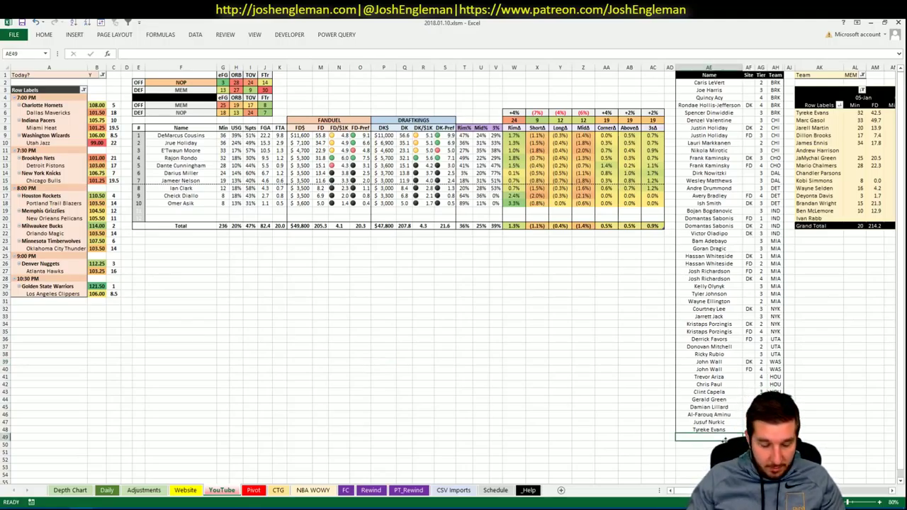
text(DeMarcus Cousi)
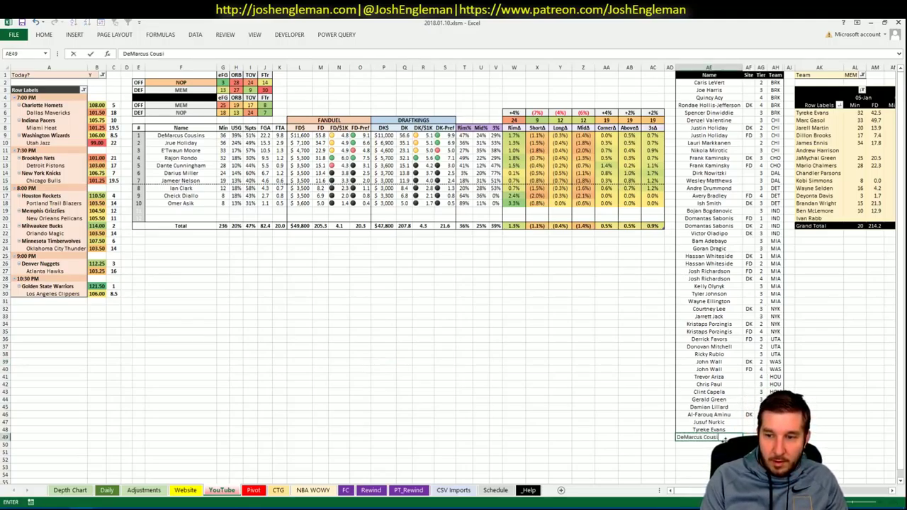
text(ns)
key(Tab)
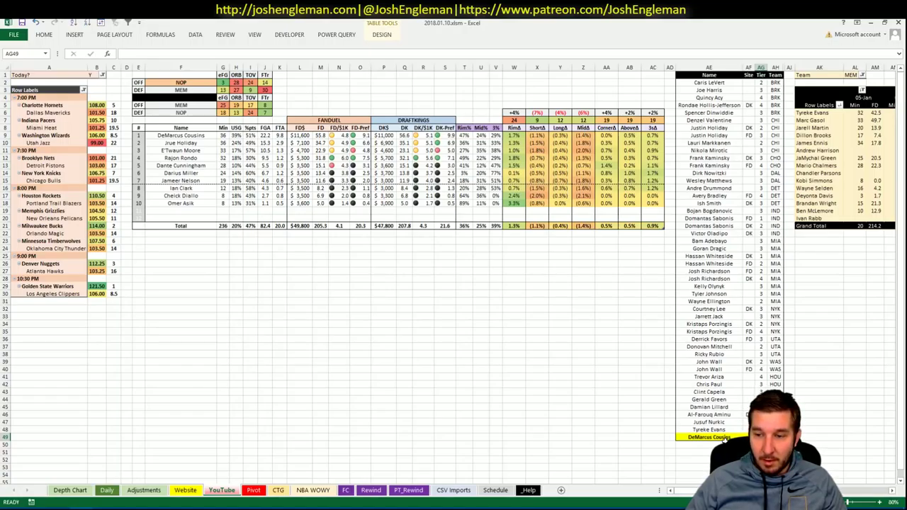
click(709, 445)
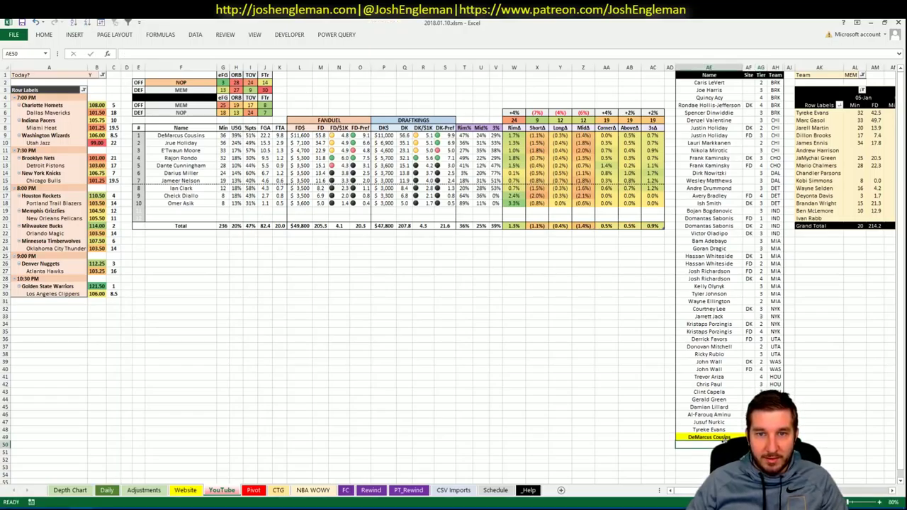
click(749, 438)
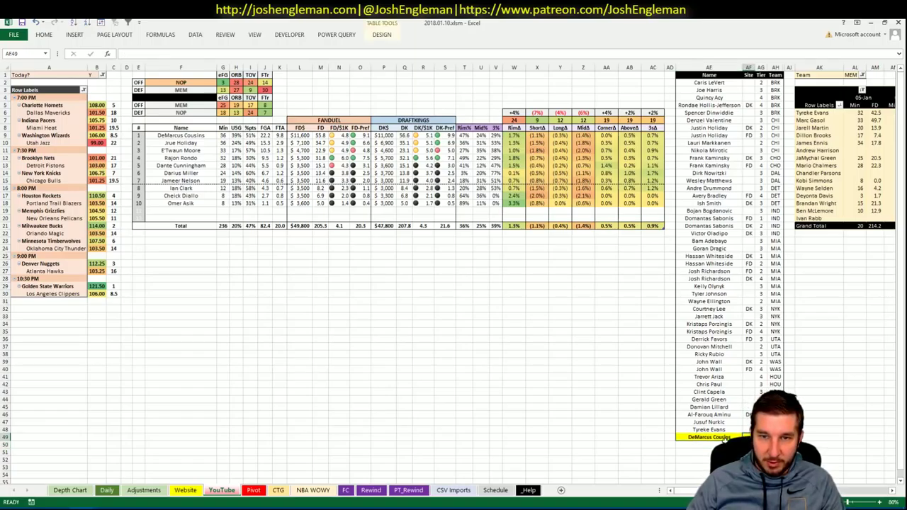
Add Jrue Holiday to the picks list below DeMarcus Cousins.
click(726, 442)
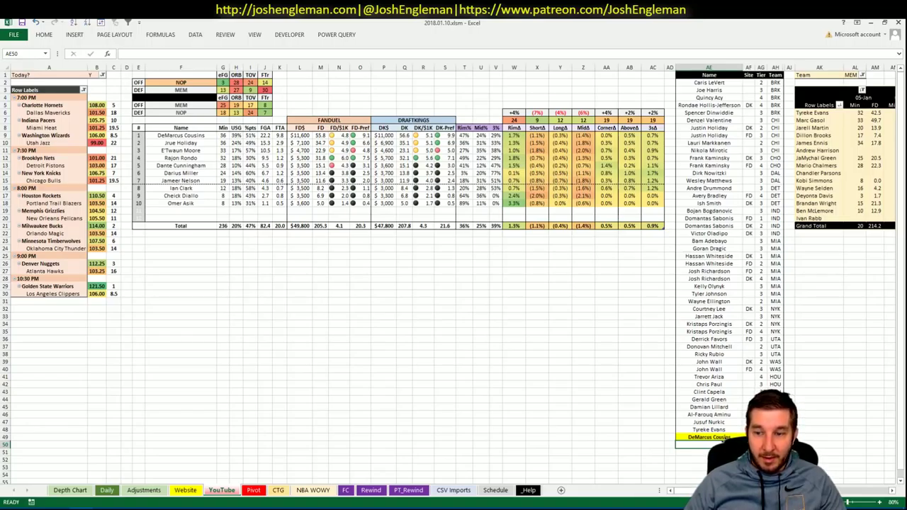
text(Jrue Holiday)
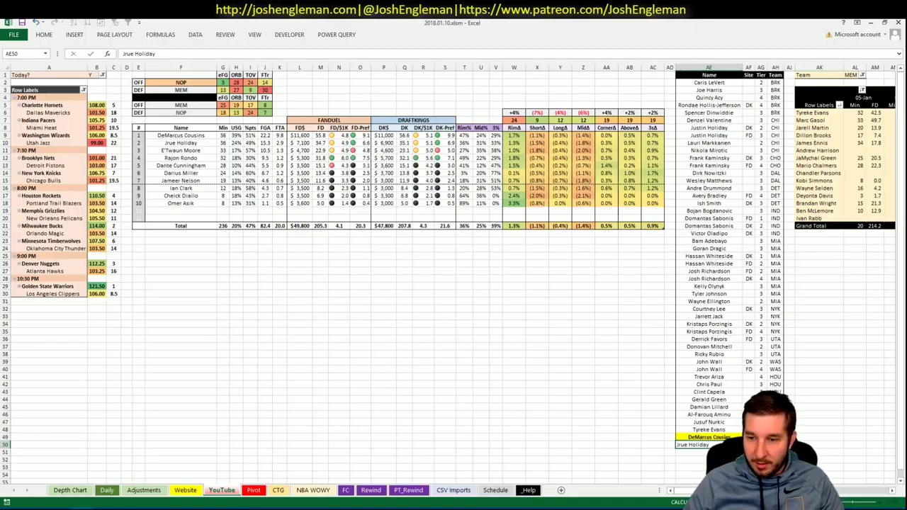
key(Tab)
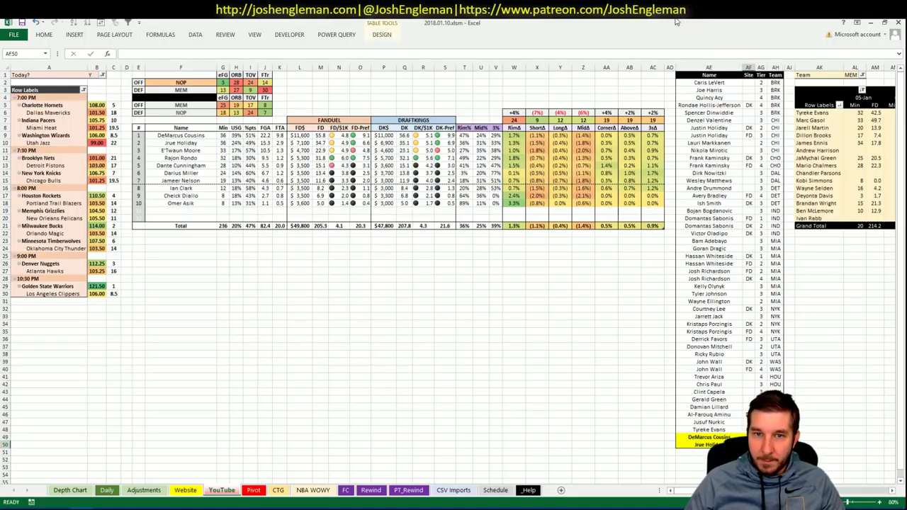
Set the game-log pivot's Team filter to NOP and review the Pelicans' recent minutes and FanDuel points.
click(849, 75)
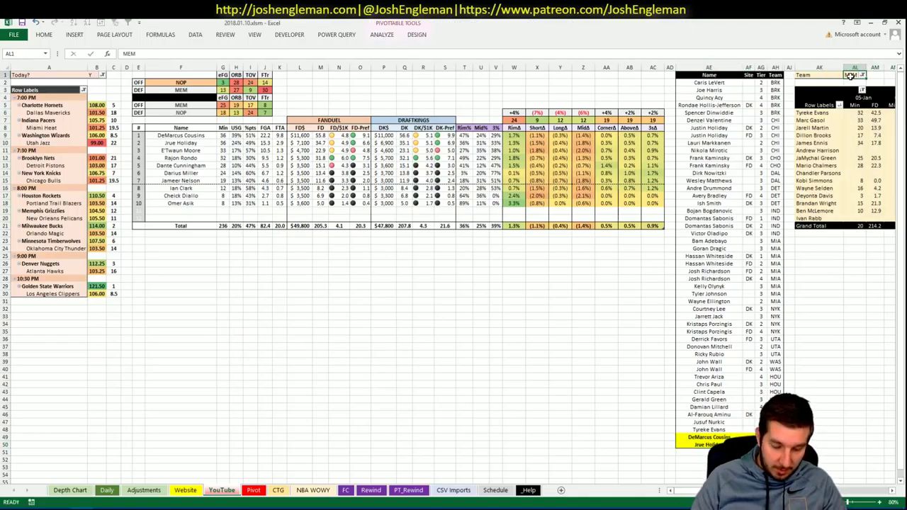
text(NOP)
key(Return)
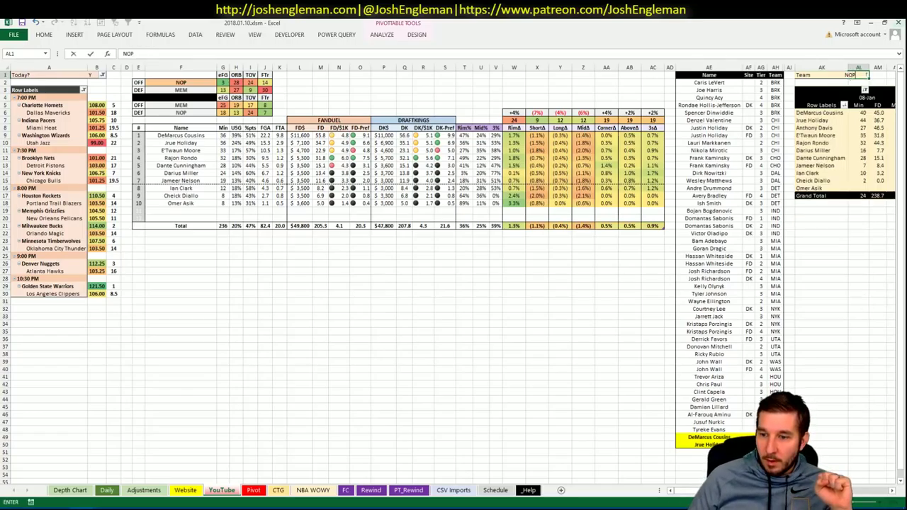
key(Return)
drag(709, 490, 860, 497)
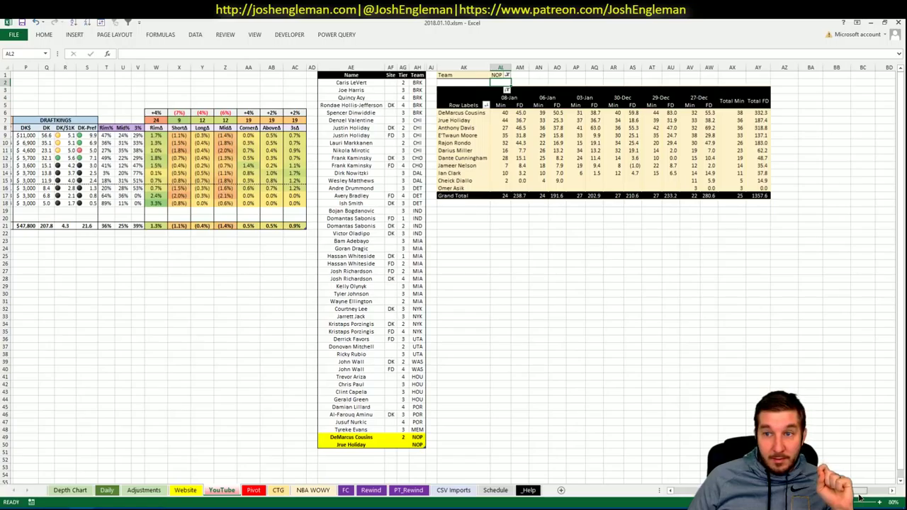
drag(860, 498, 687, 496)
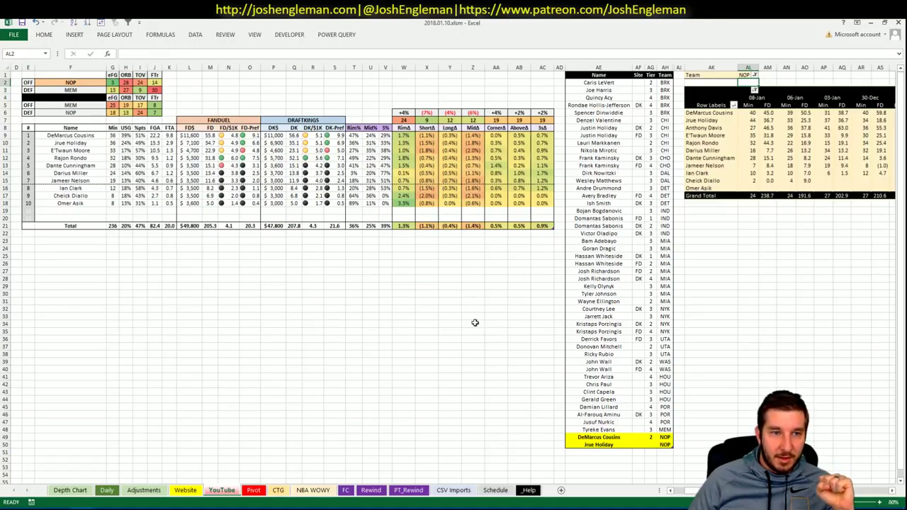
Check the Pelicans' projections against their game log and add E'Twaun Moore to the picks list.
click(604, 451)
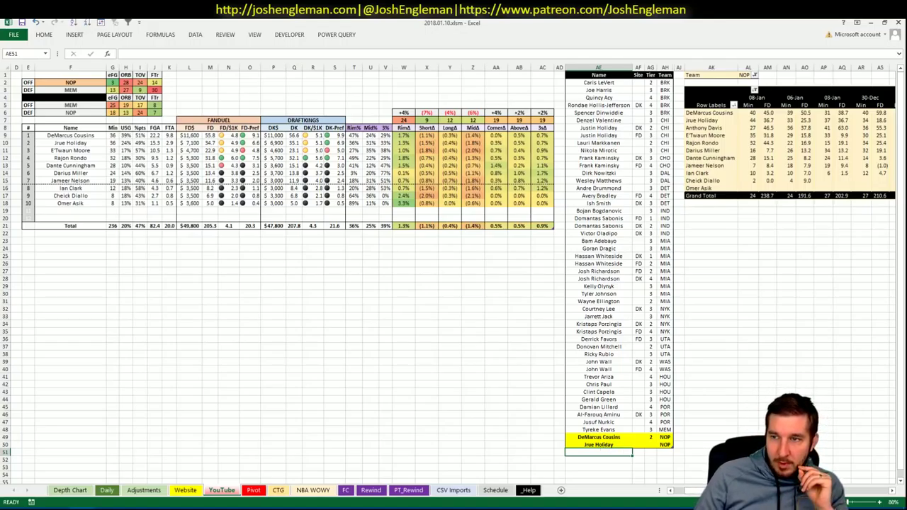
scroll(454, 276, right, 3)
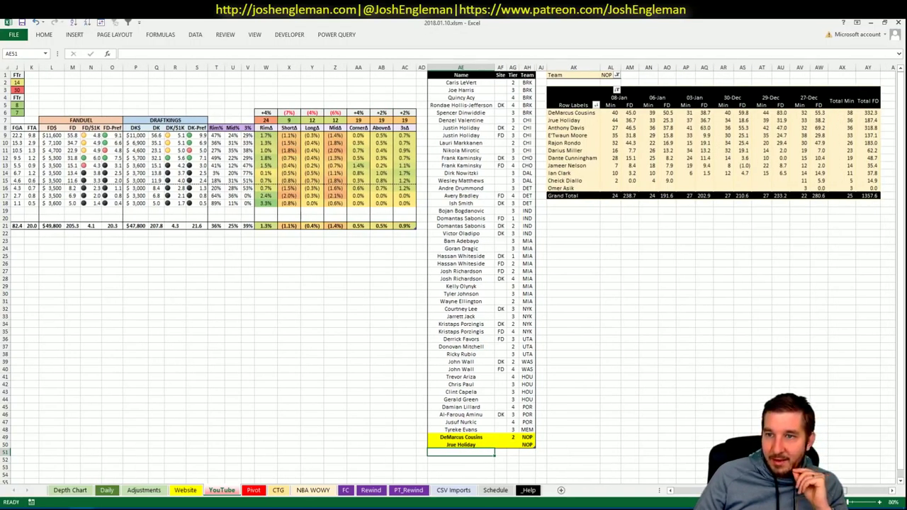
scroll(453, 277, left, 4)
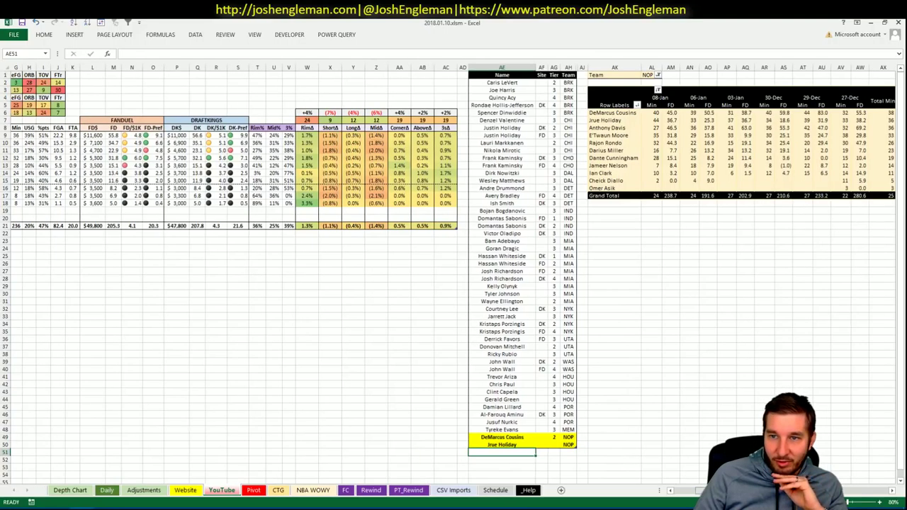
scroll(454, 277, right, 1)
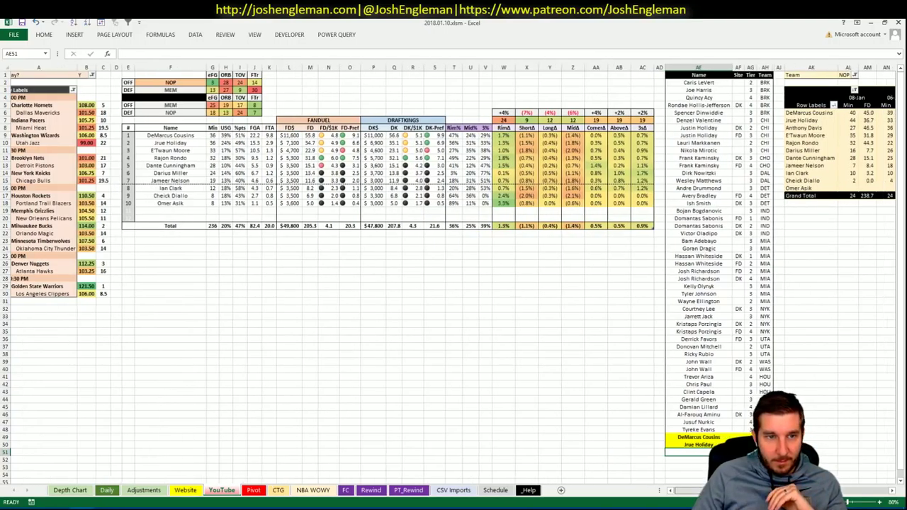
text(E'T)
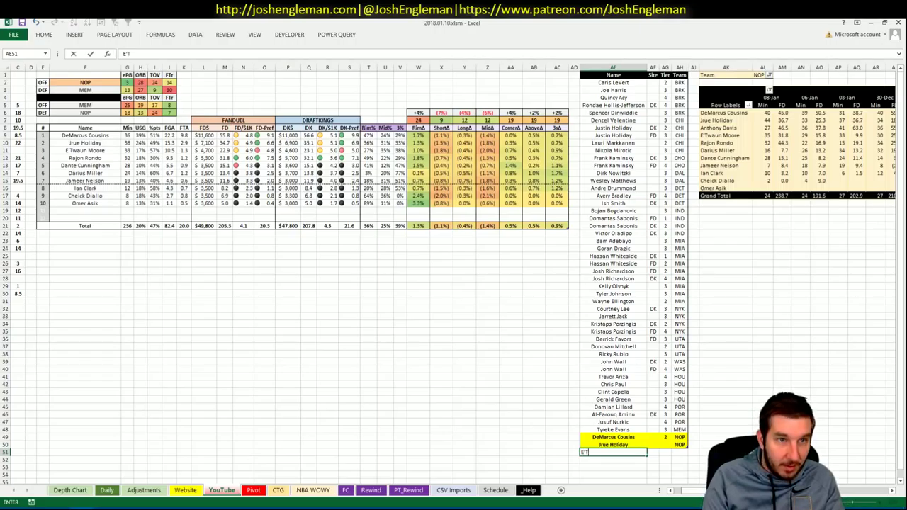
text(waun Moore)
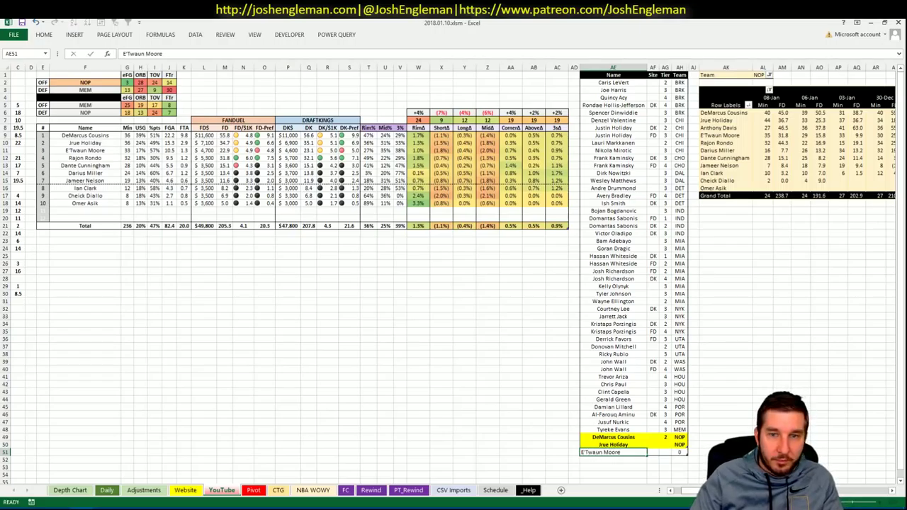
key(Return)
Assign tier 2 to Jrue Holiday and tier 4 to E'Twaun Moore in the picks list.
click(665, 444)
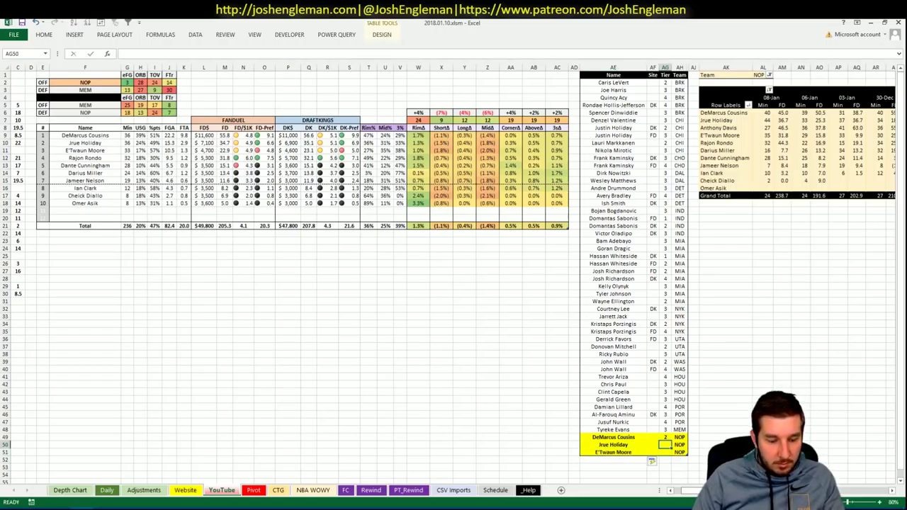
text(2)
key(Return)
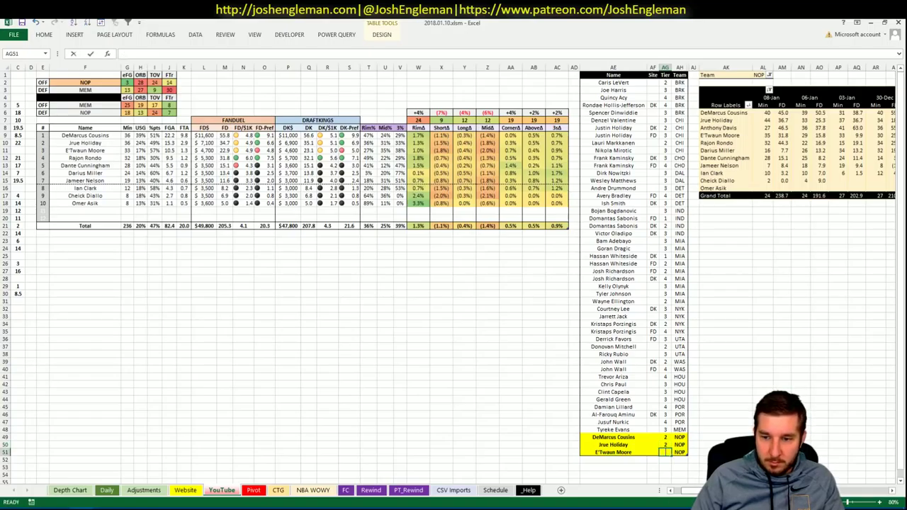
text(4)
Add Rajon Rondo to the picks list below E'Twaun Moore as a tier 2 play.
click(613, 461)
text(R)
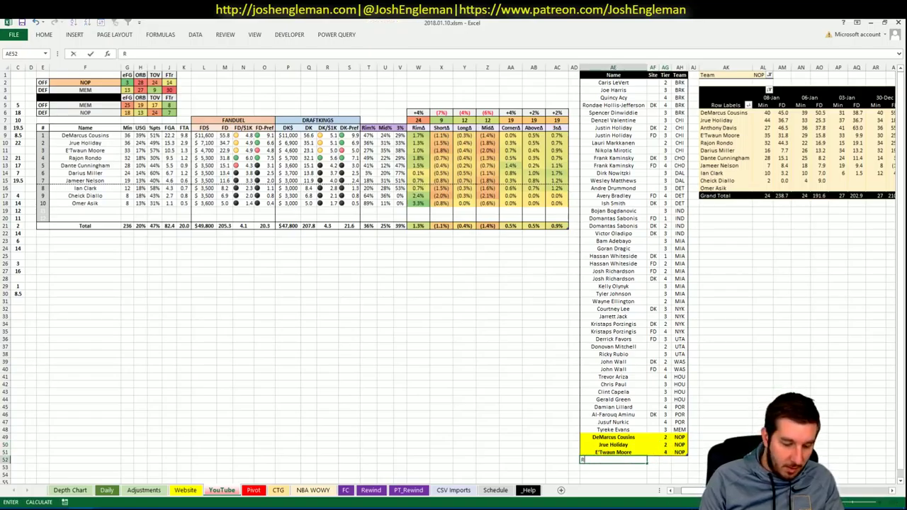
text(ajon Rondo)
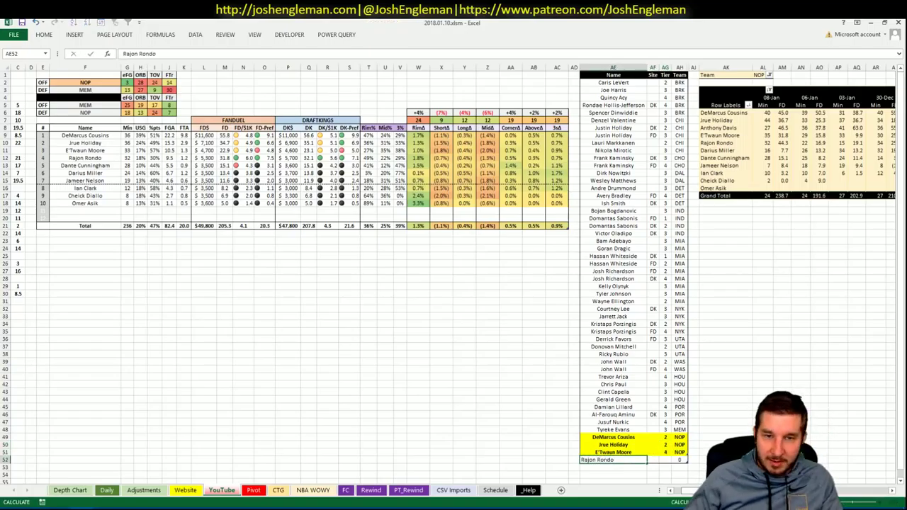
key(Tab)
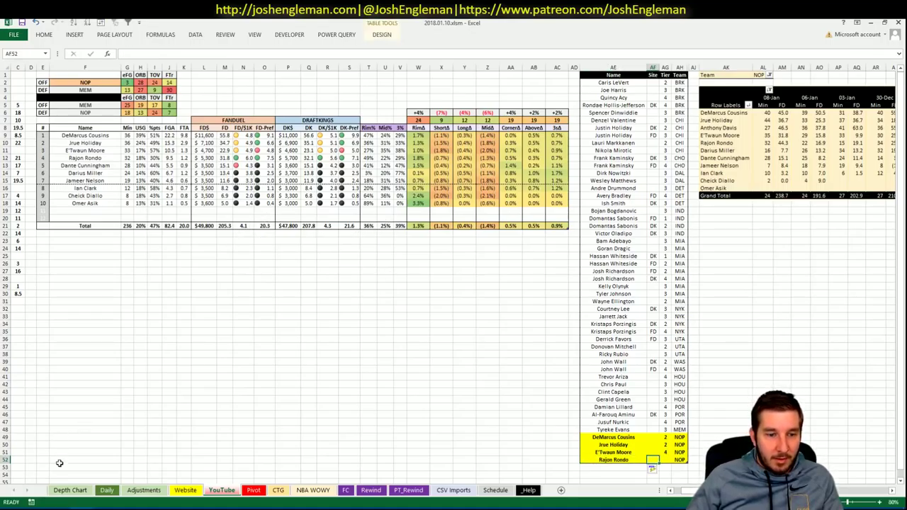
key(Tab)
text(2)
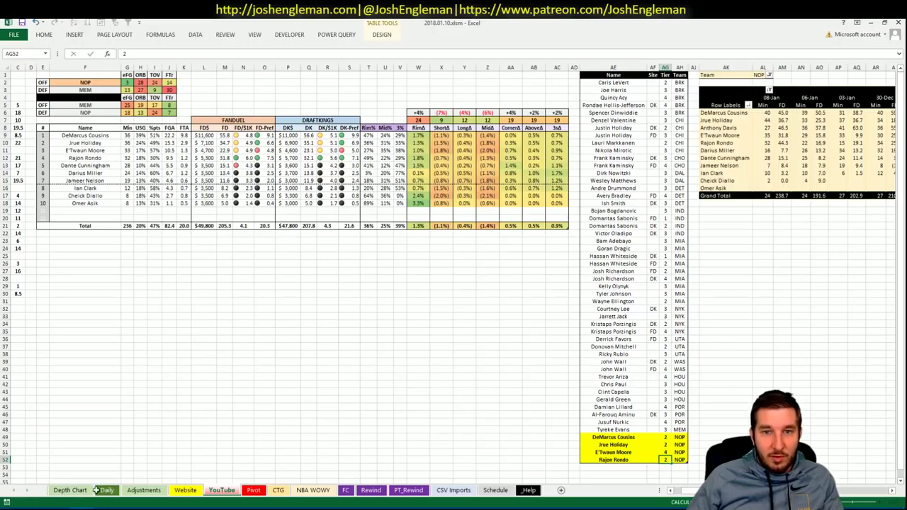
key(Tab)
Switch to RotoQL in the browser and change the DraftKings player table's team filter from UTA to NO.
key(alt+Tab)
key(ctrl+shift+Tab)
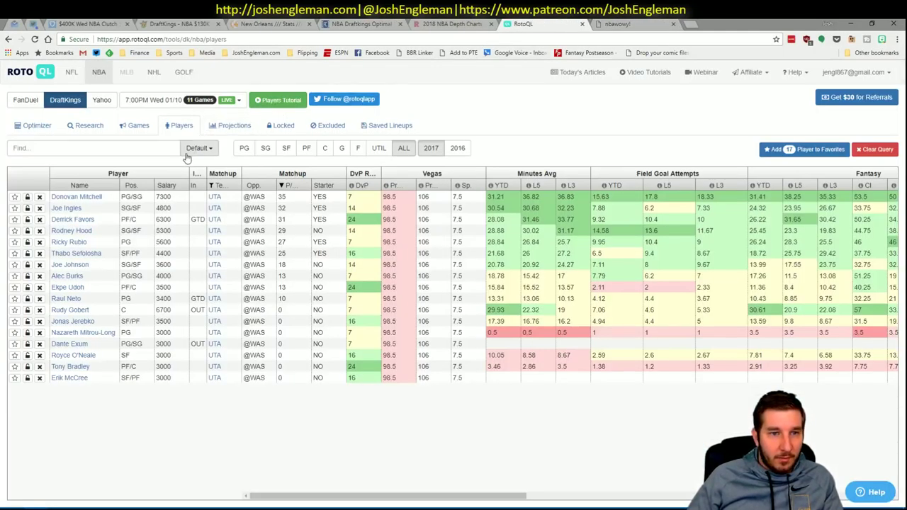
click(234, 186)
scroll(316, 287, down, 5)
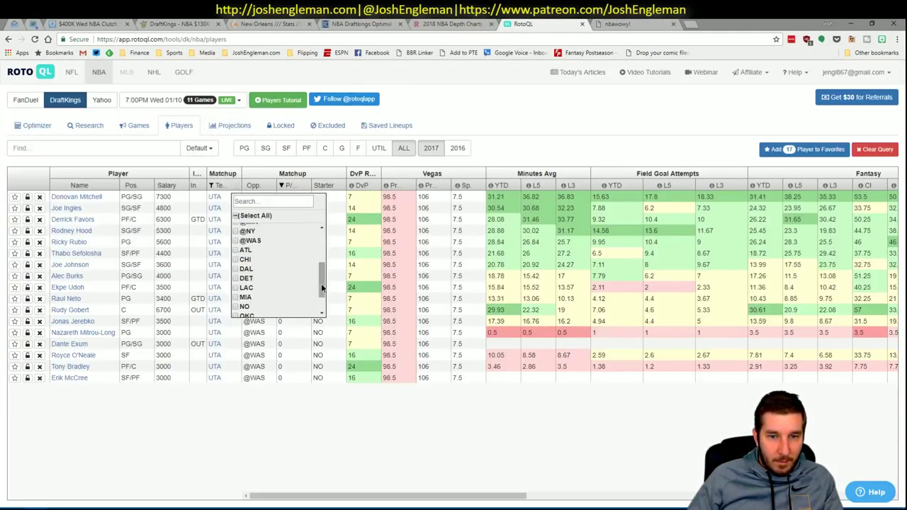
click(238, 314)
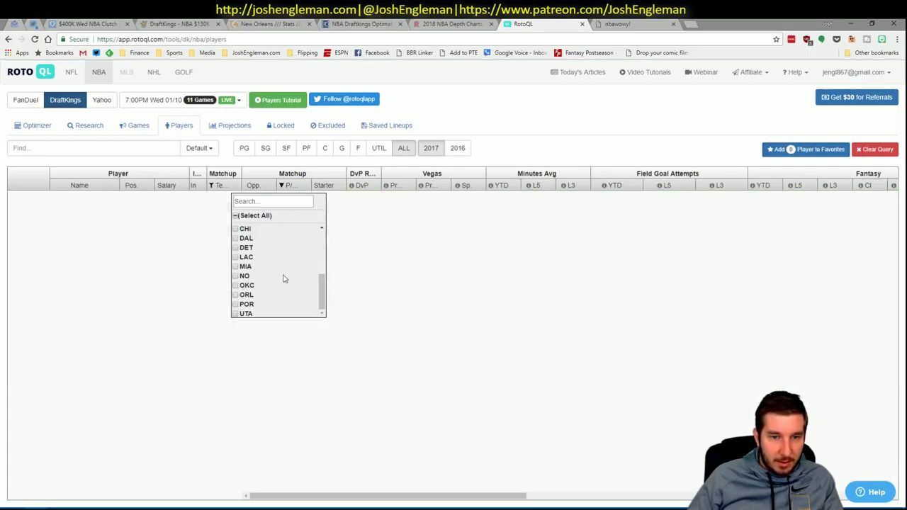
click(239, 276)
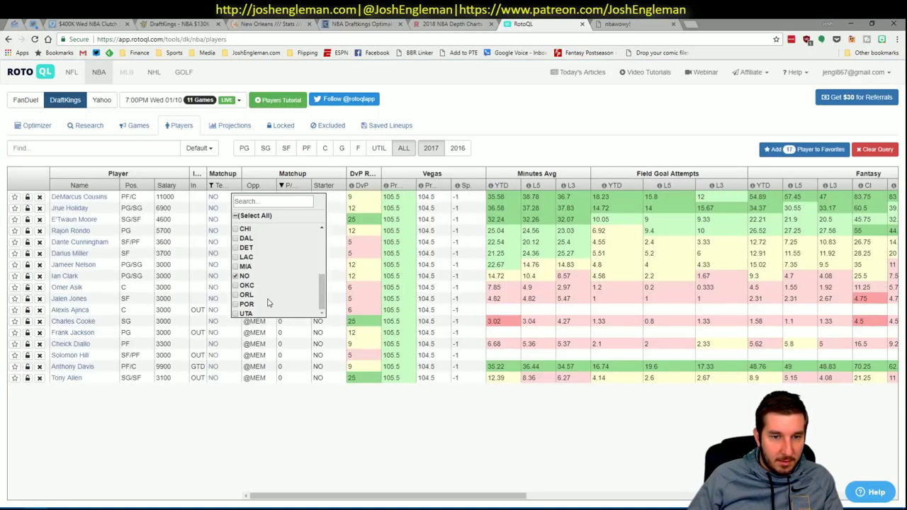
click(241, 461)
Return to Excel and set Rajon Rondo's t_PG tweak to 31 minutes on the Depth Chart sheet.
key(alt+Tab)
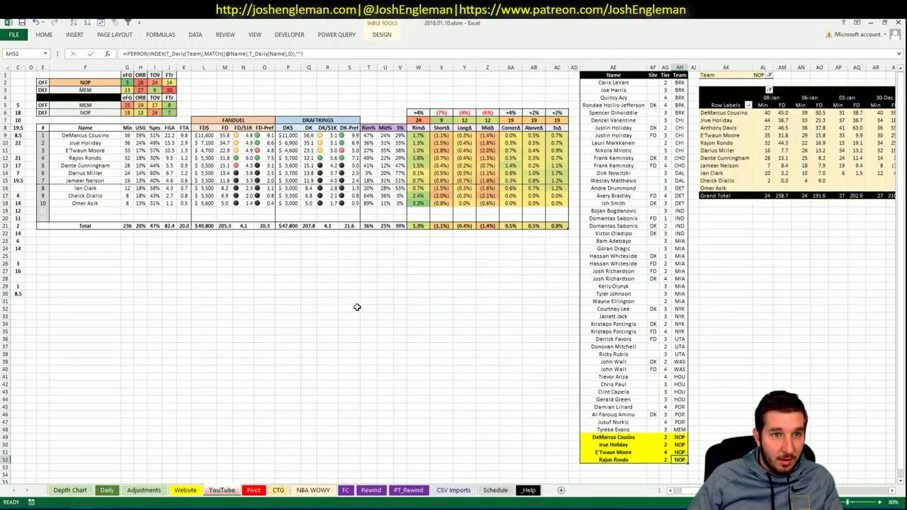
click(200, 492)
click(70, 490)
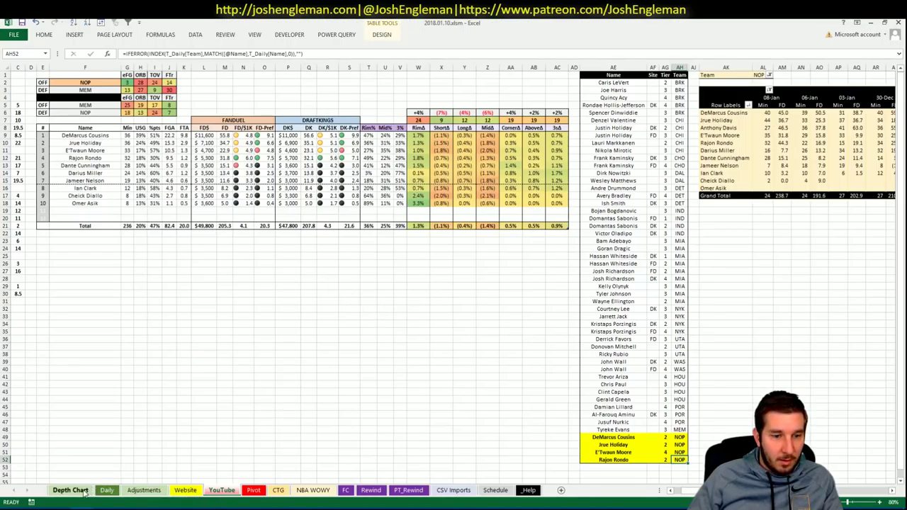
scroll(165, 346, up, 20)
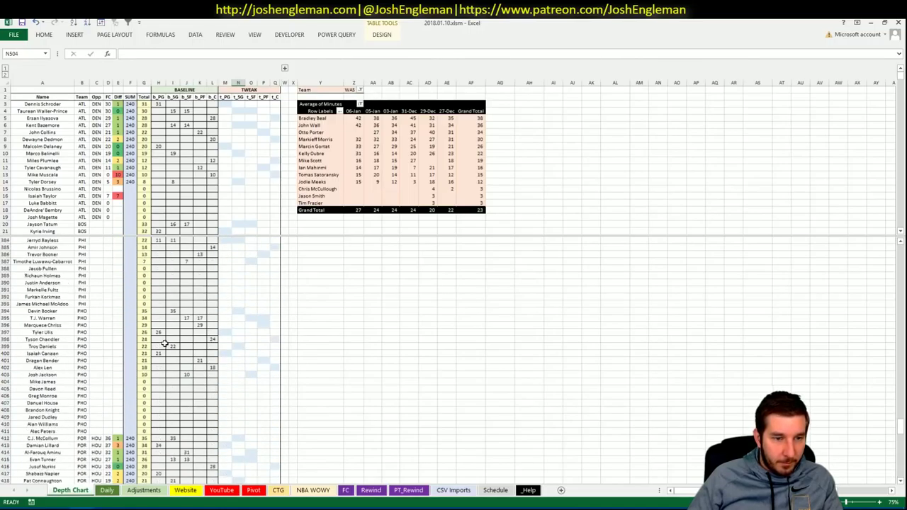
scroll(164, 343, up, 8)
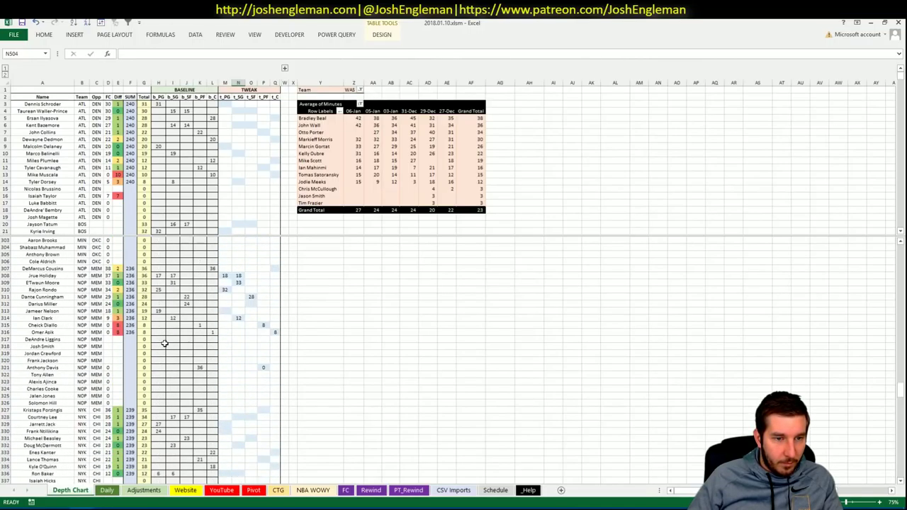
click(226, 291)
text(31)
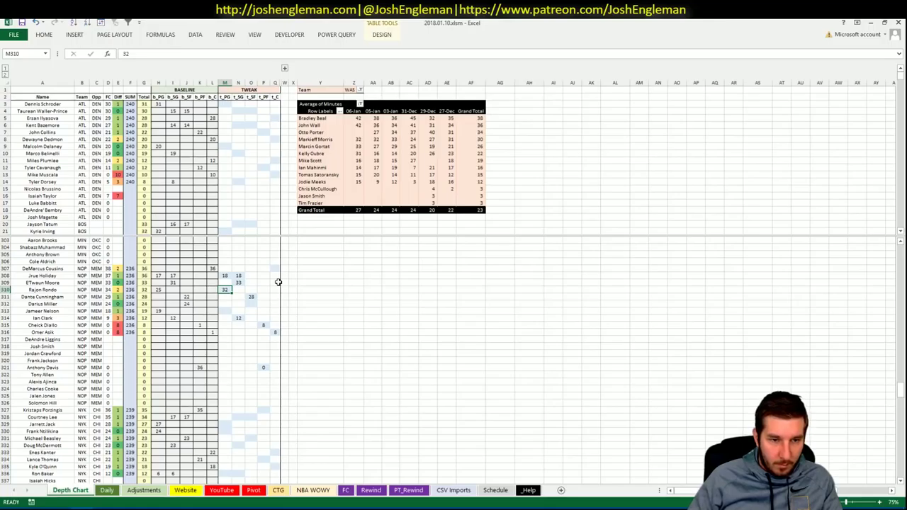
key(ctrl+Return)
Go back to the YouTube sheet and review the Pelicans' recalculated projections and the picks list.
key(ctrl+Page_Down)
key(ctrl+Page_Down)
key(ctrl+Page_Down)
key(ctrl+Page_Down)
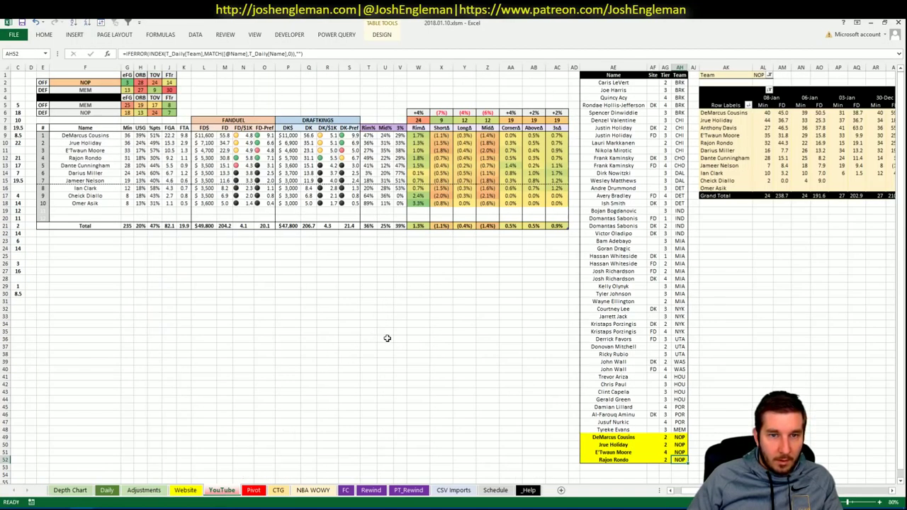
scroll(418, 334, down, 1)
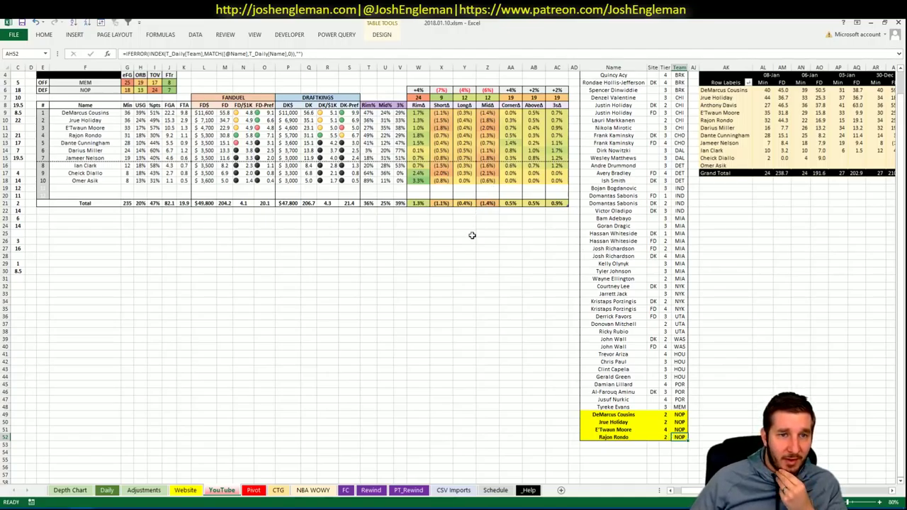
Change the offensive team in the YouTube sheet's matchup table from NOP to MIL.
scroll(472, 235, up, 1)
click(728, 287)
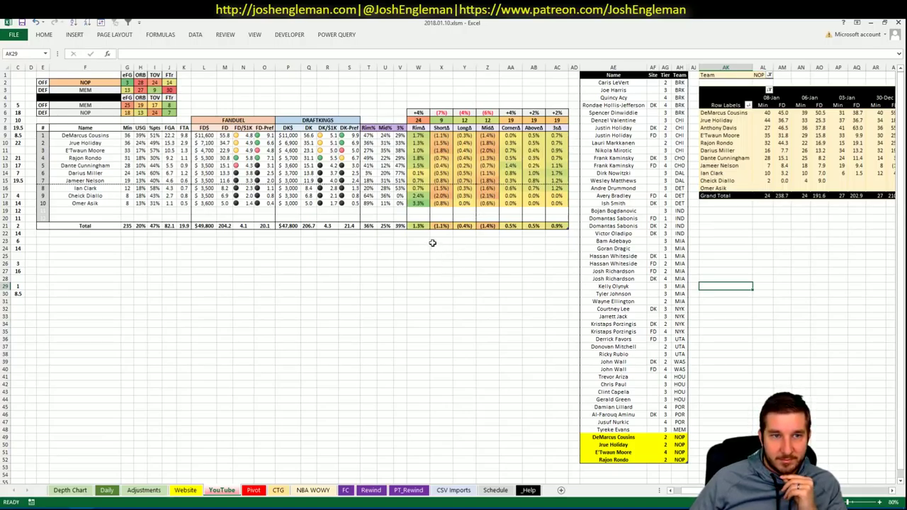
scroll(677, 482, left, 2)
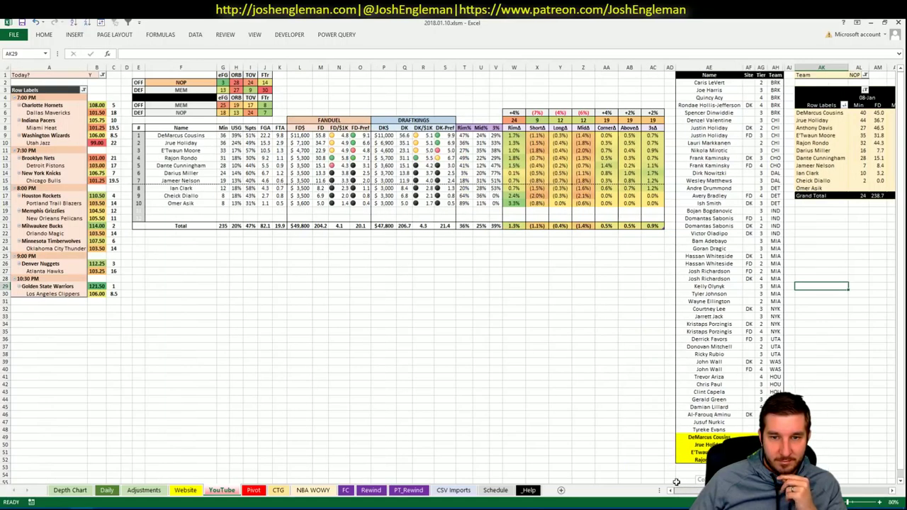
click(401, 234)
click(552, 344)
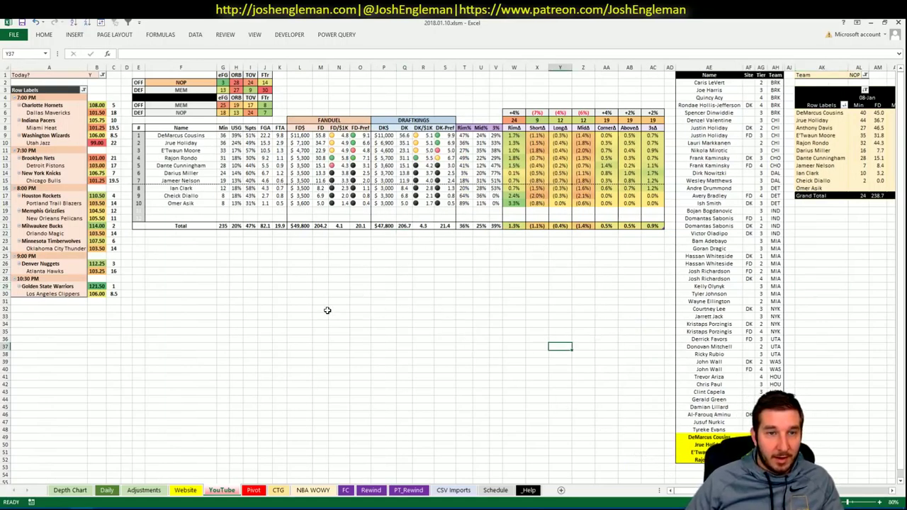
click(190, 83)
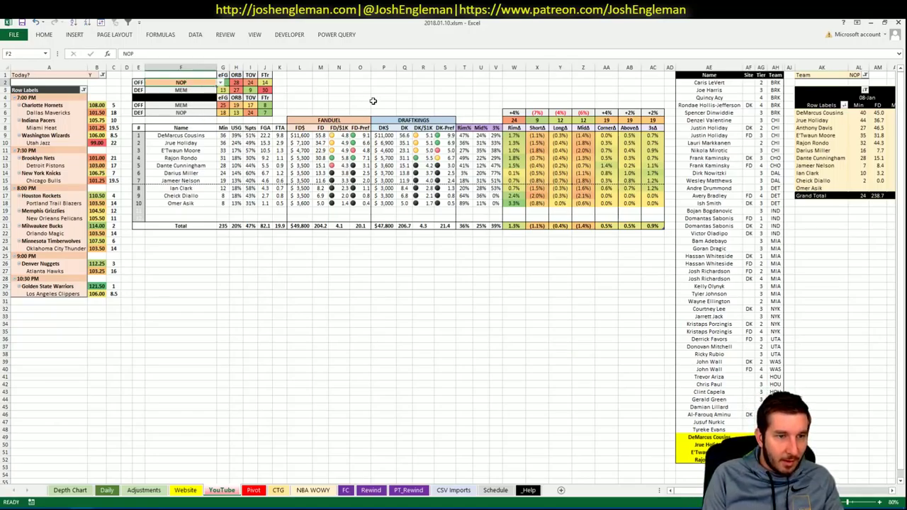
text(MIL)
key(Return)
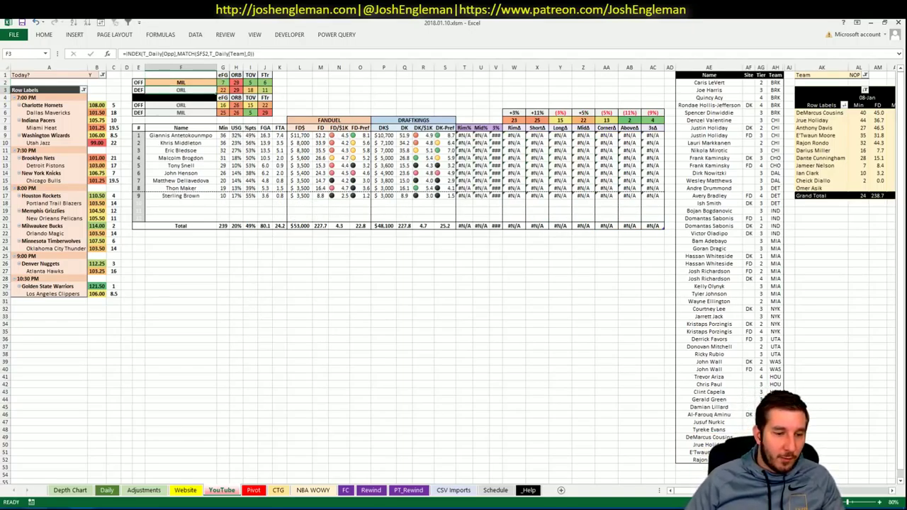
Switch to Cleaning the Glass in the browser and search for "bucks" to open the Milwaukee Bucks team page.
key(alt+Tab)
click(273, 23)
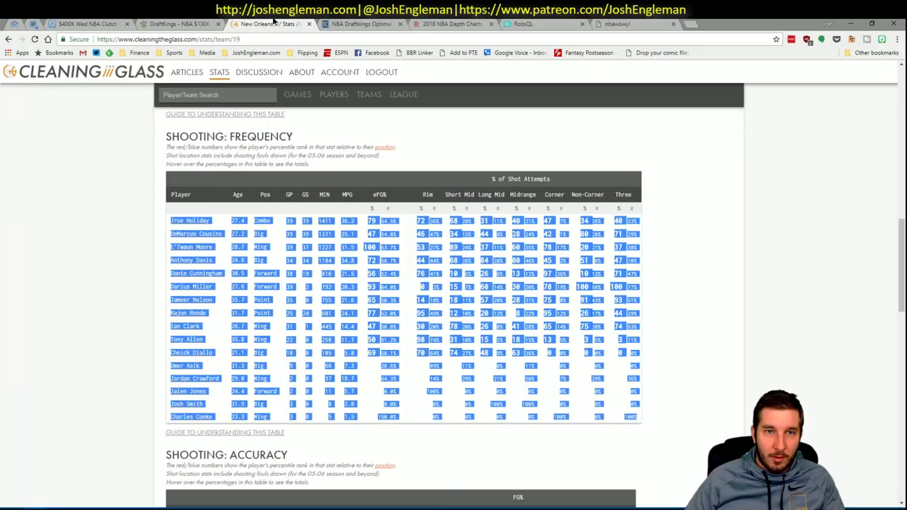
click(245, 92)
text(bucks)
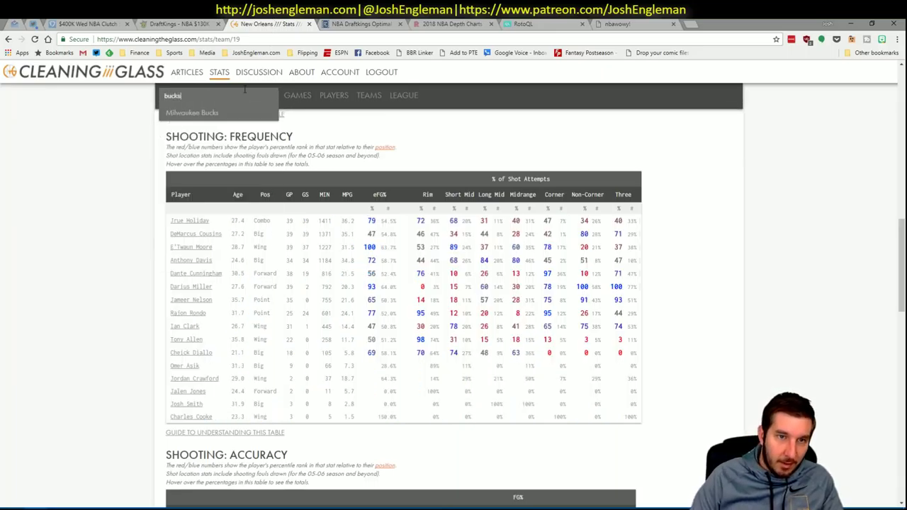
key(Return)
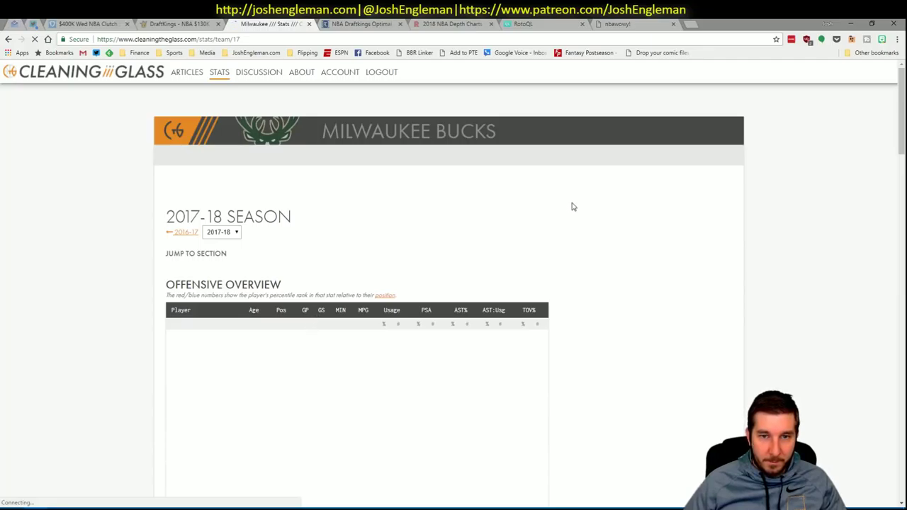
Select the Bucks' player data in the Shooting: Frequency table, from Khris Middleton downward.
scroll(571, 204, down, 5)
scroll(437, 266, down, 5)
scroll(463, 279, down, 1)
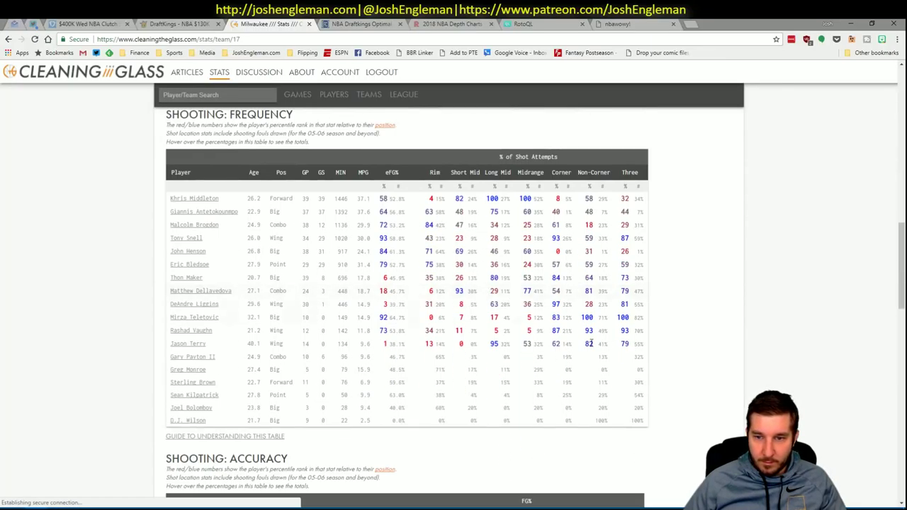
drag(490, 317, 172, 199)
Return to Excel, load the Bucks' shooting frequency data into the CTG sheet, and go back to the YouTube sheet.
key(alt+Tab)
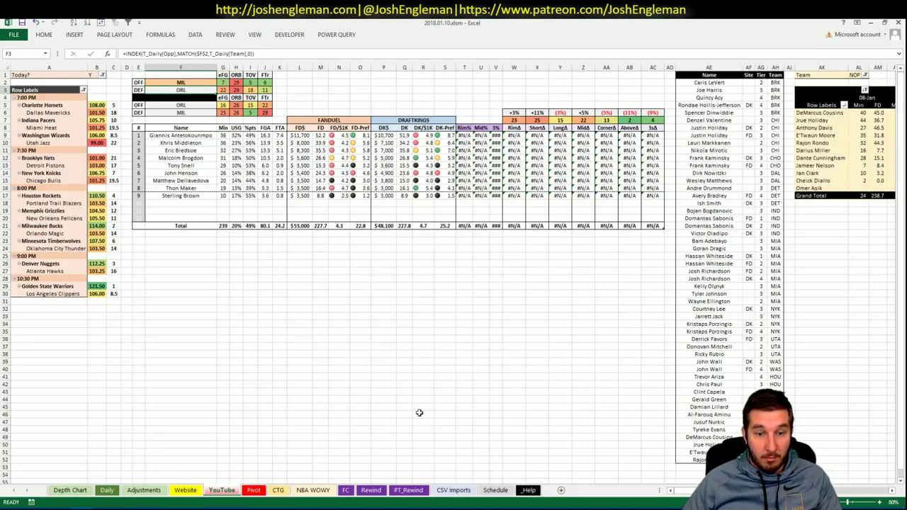
click(278, 490)
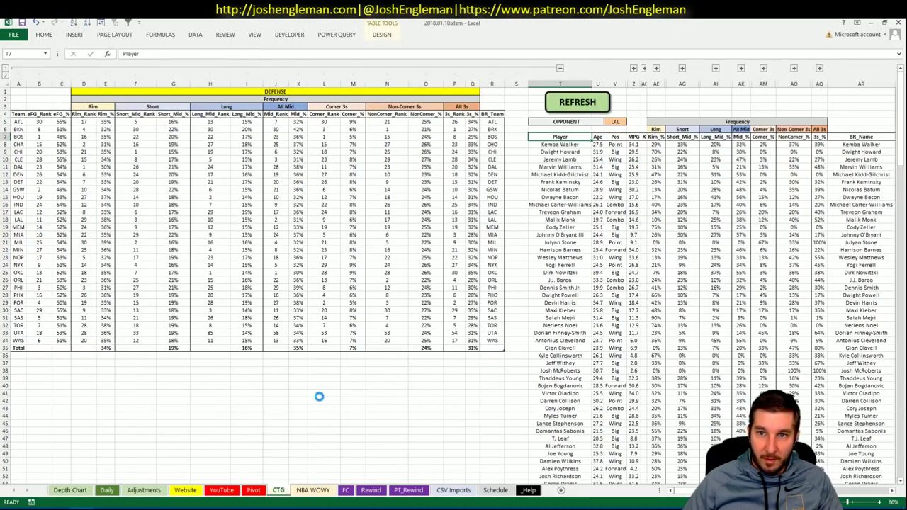
click(222, 489)
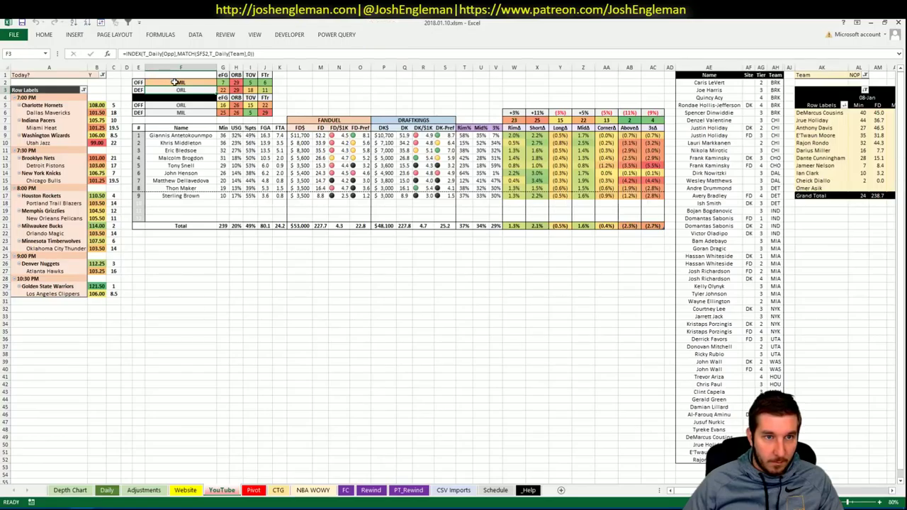
click(386, 105)
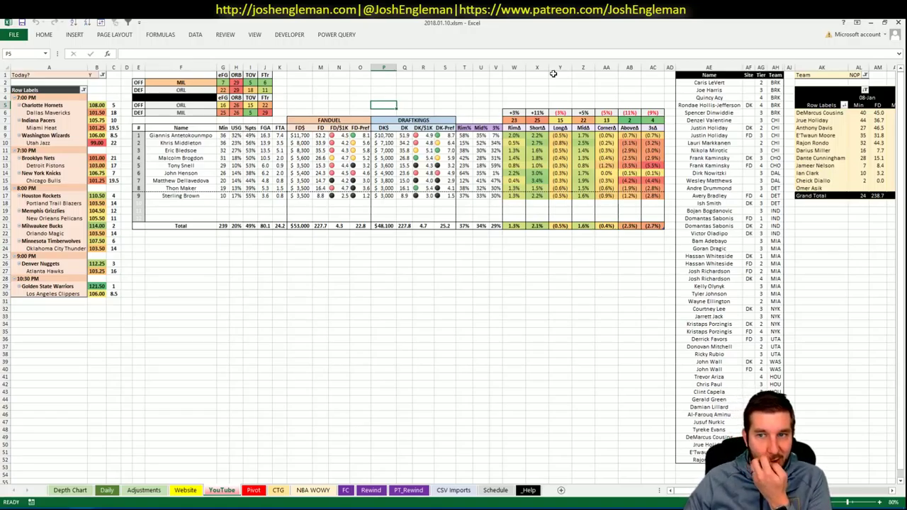
Add Giannis Antetokounmpo to the picks list below Rajon Rondo as a tier 3 FD play.
click(700, 467)
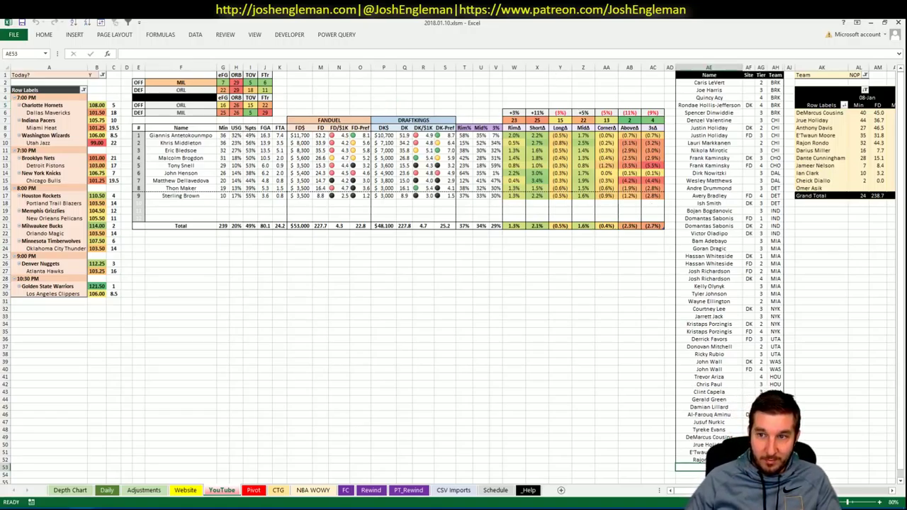
text(Giannis Antetokounmpo)
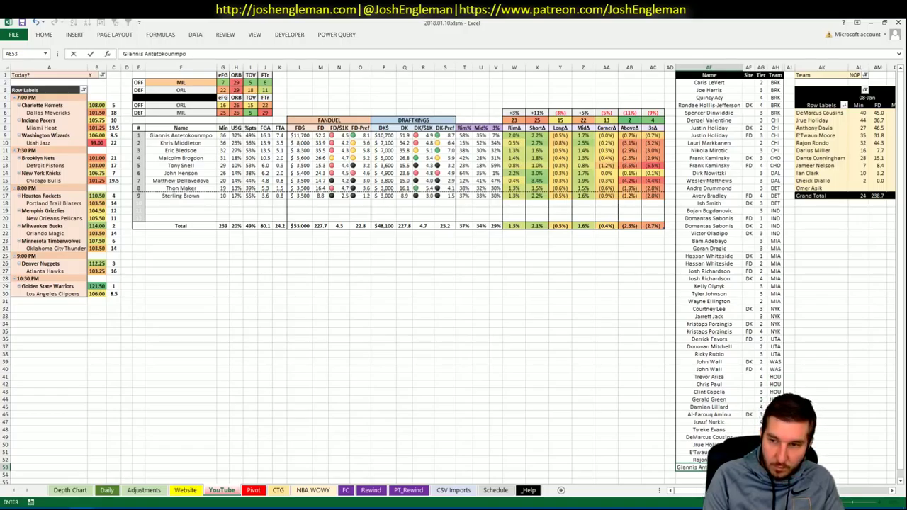
key(Return)
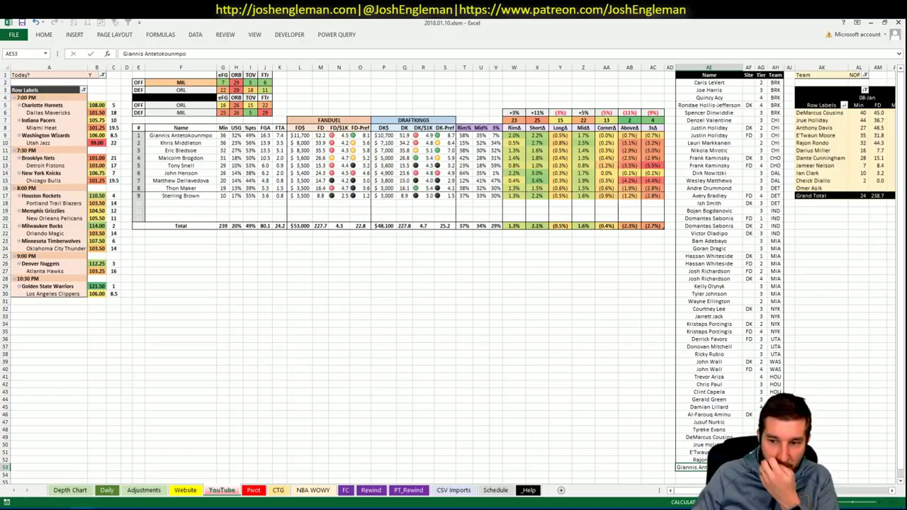
click(761, 467)
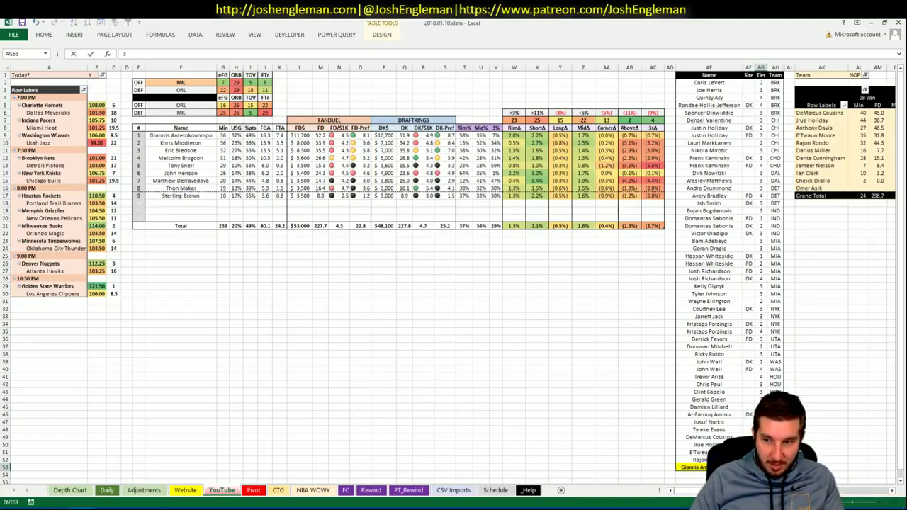
Copy Giannis Antetokounmpo's name to the next picks row and mark that entry as a tier 2 DK play.
key(Left)
key(Left)
key(ctrl+c)
key(Down)
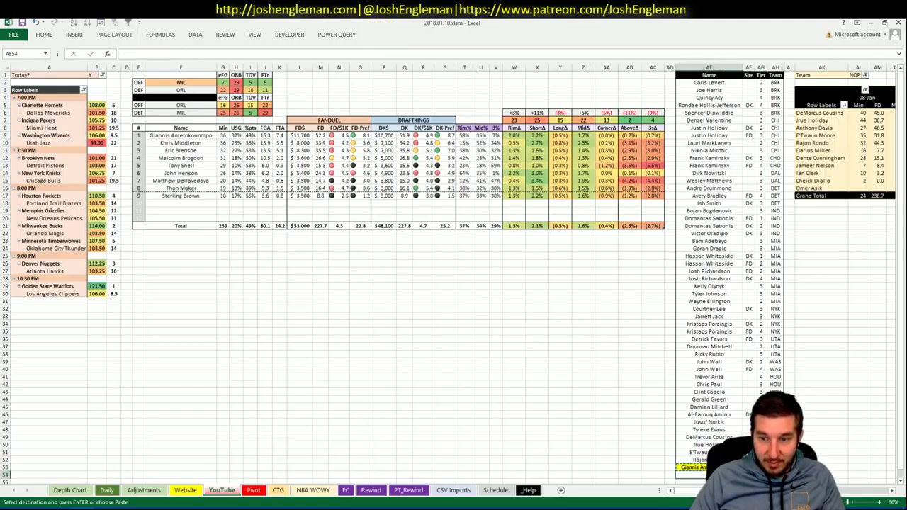
key(Return)
key(Tab)
text(DK)
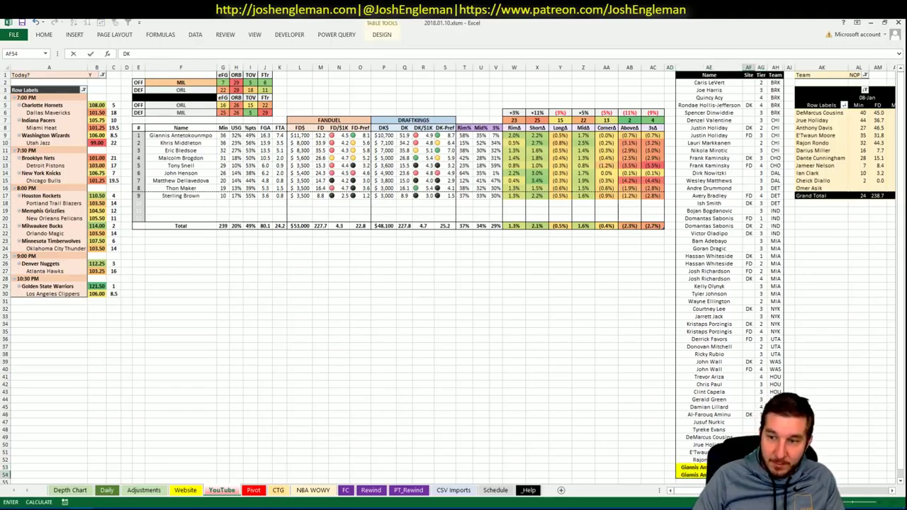
key(Tab)
text(2)
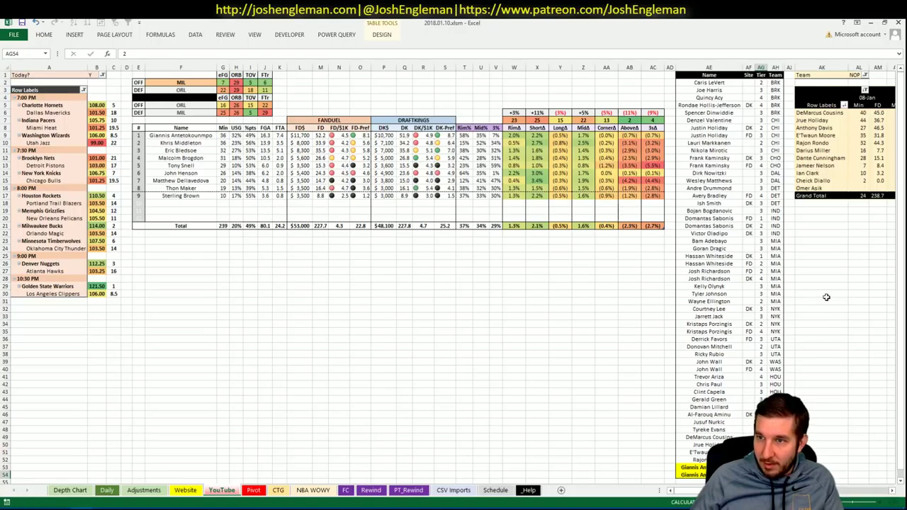
Filter the recent-games pivot table to team MIL and review the Bucks' latest minutes and FanDuel scores.
click(855, 75)
text(MIL)
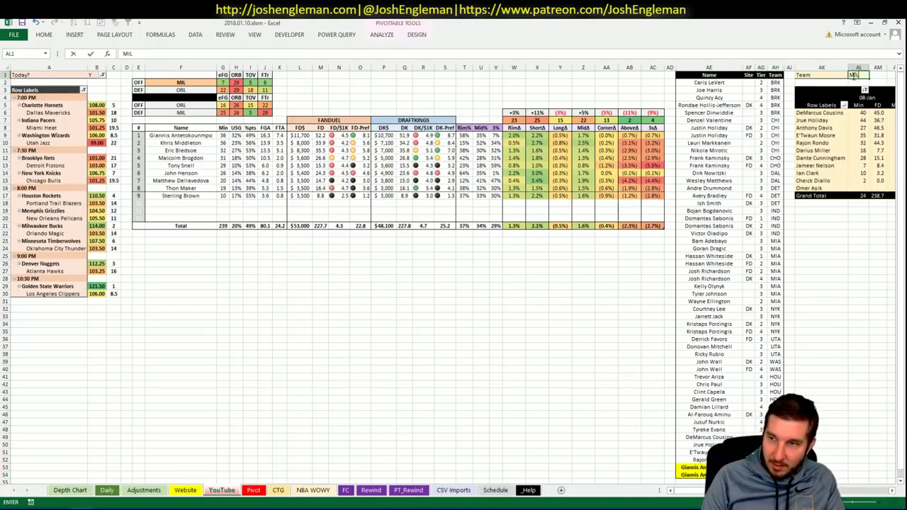
key(Return)
click(843, 415)
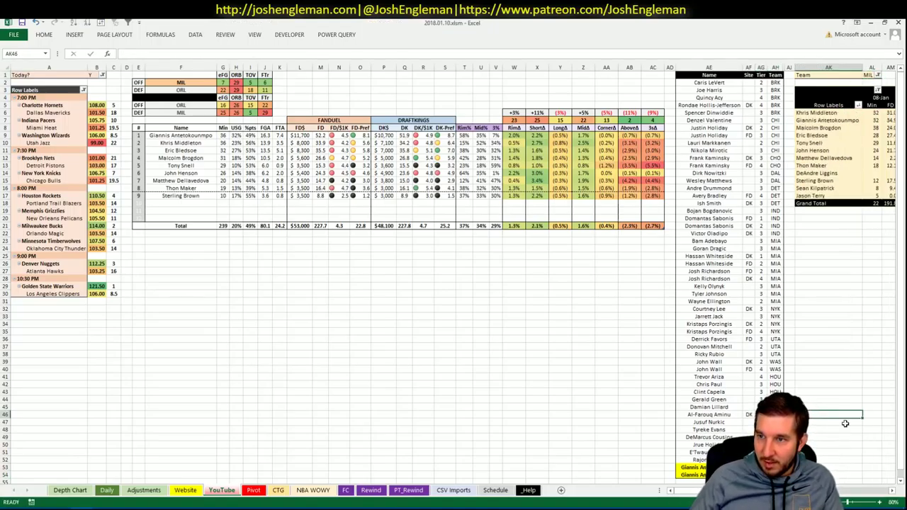
scroll(454, 270, right, 2)
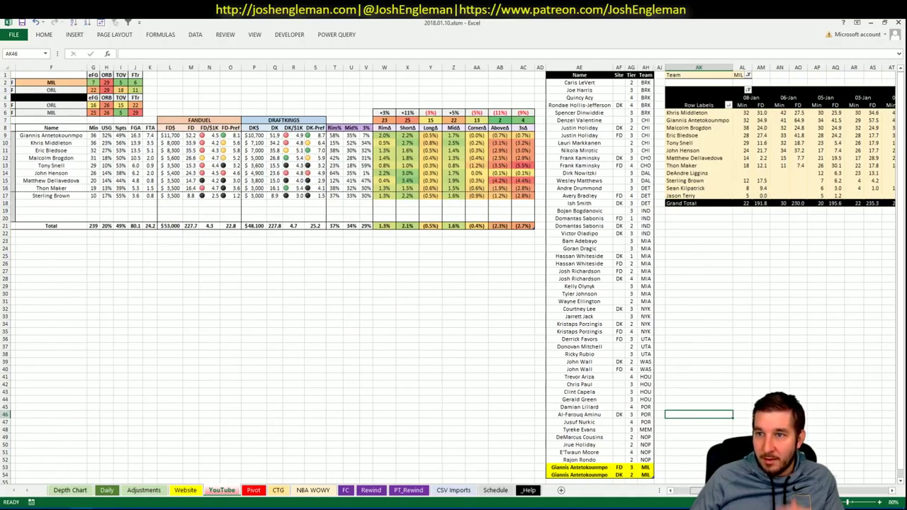
scroll(770, 124, right, 1)
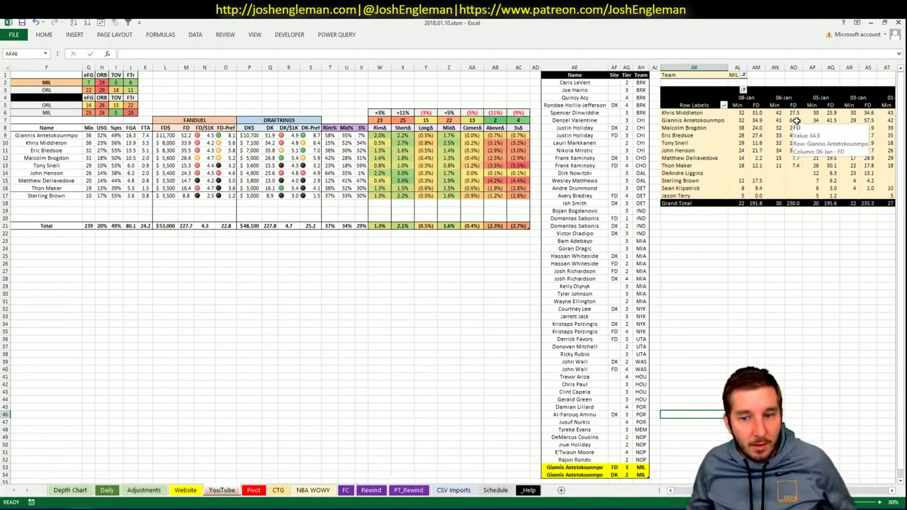
scroll(679, 495, left, 2)
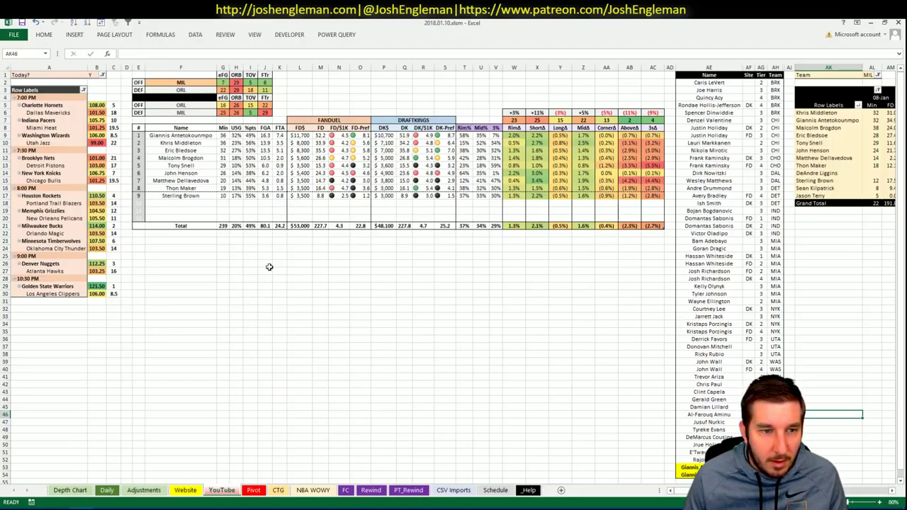
Split the sheet window above row 22 and bring the end of the picks list into the lower pane.
click(5, 232)
click(254, 34)
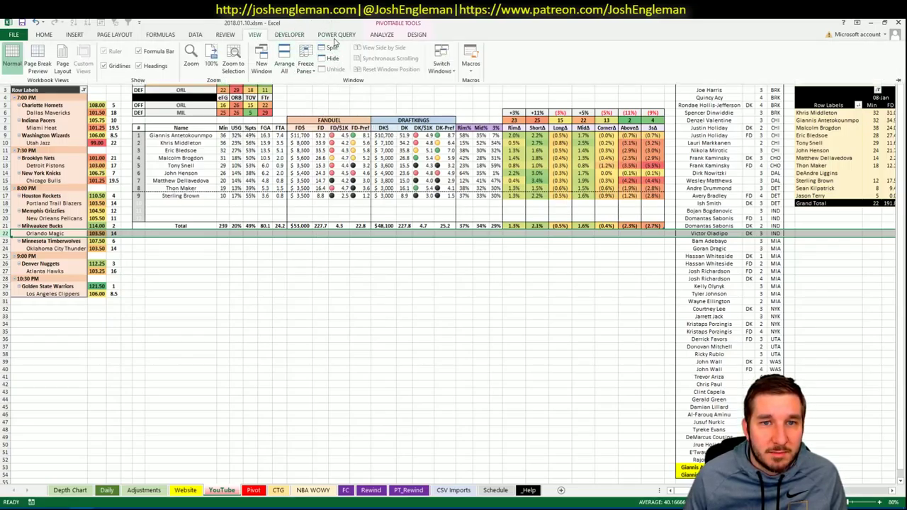
click(332, 48)
click(424, 348)
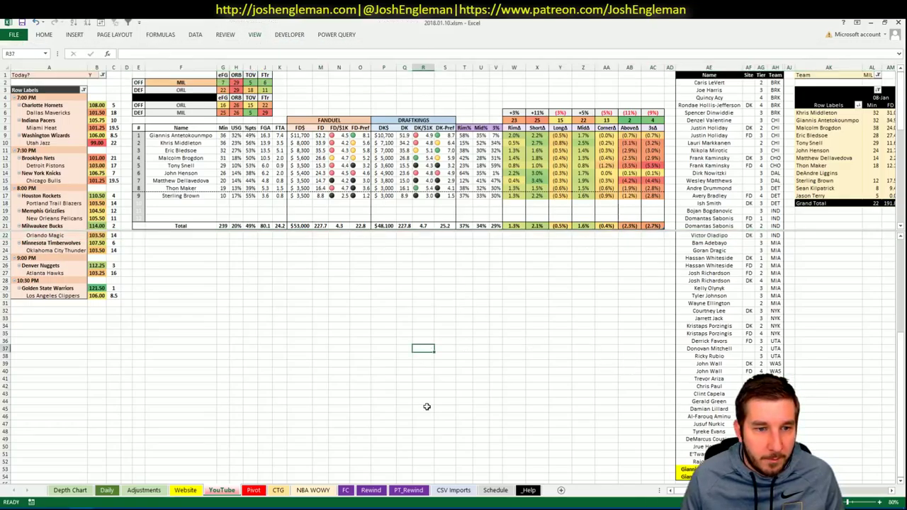
scroll(429, 383, down, 6)
scroll(777, 323, down, 3)
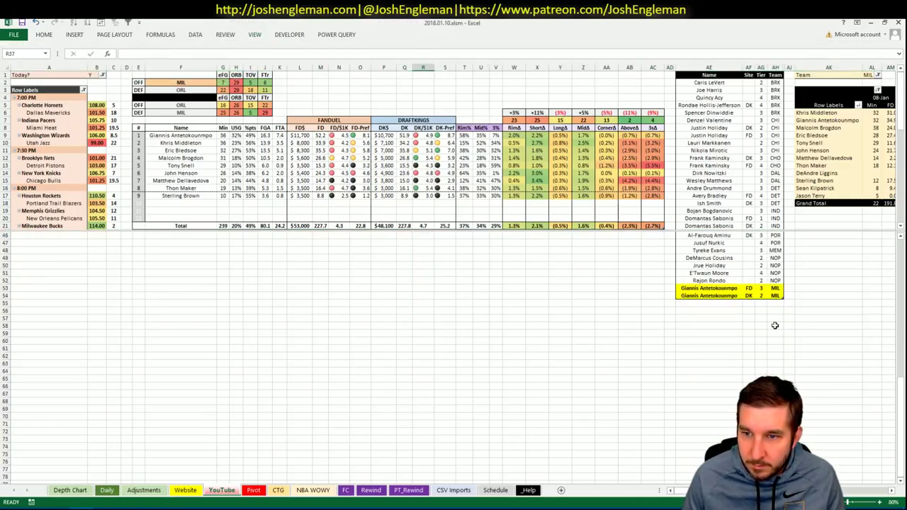
Add Khris Middleton to the picks list below Giannis Antetokounmpo as a tier 3 DK play.
click(709, 282)
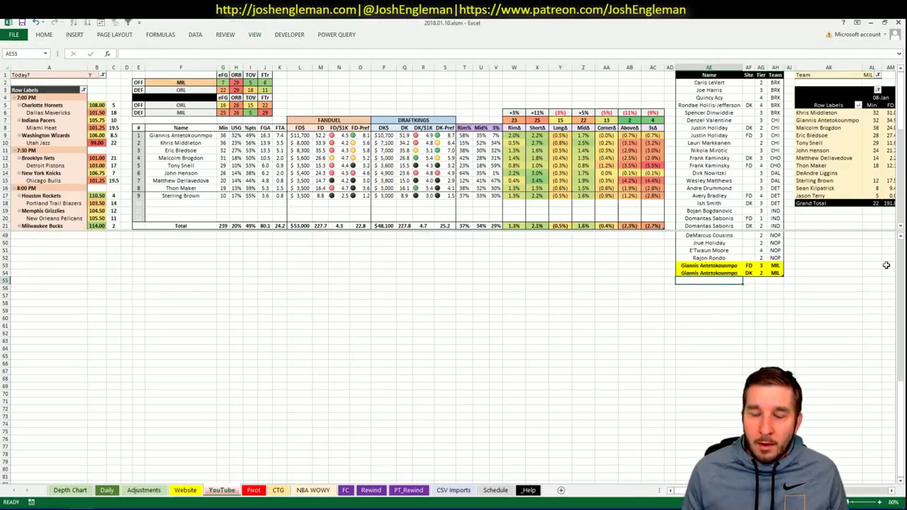
text(LKH)
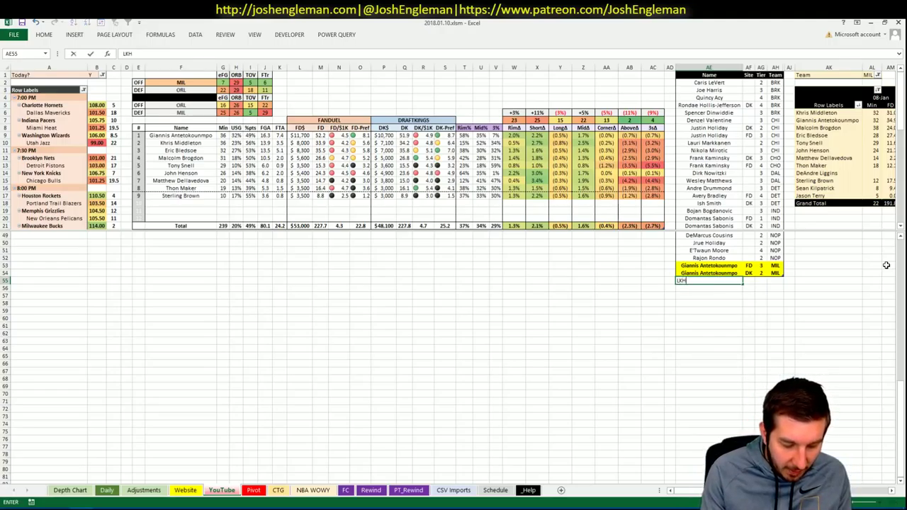
text(ris M)
key(Escape)
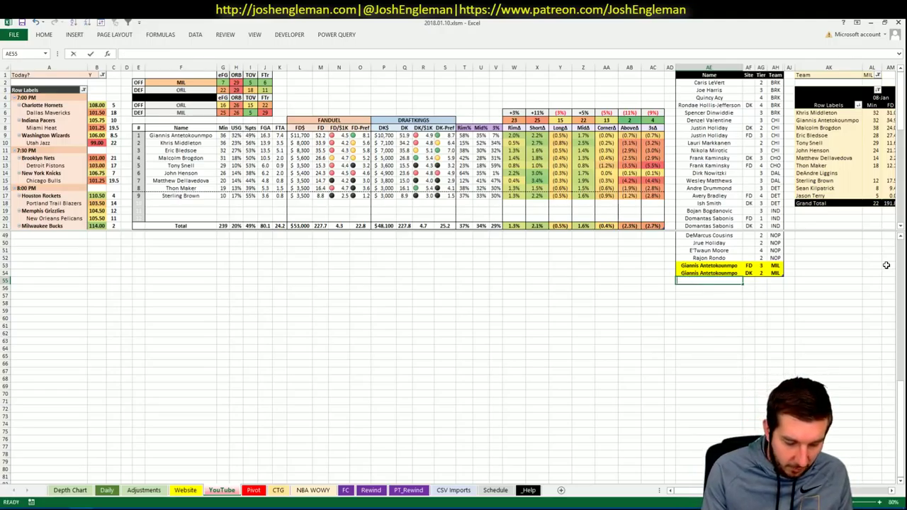
text(Khris Middleton)
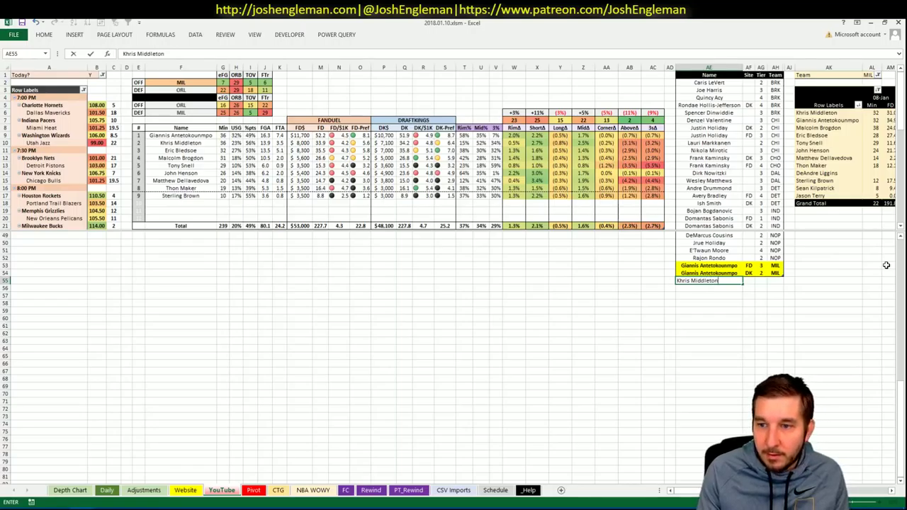
key(Tab)
text(DK)
key(ctrl+Return)
key(Tab)
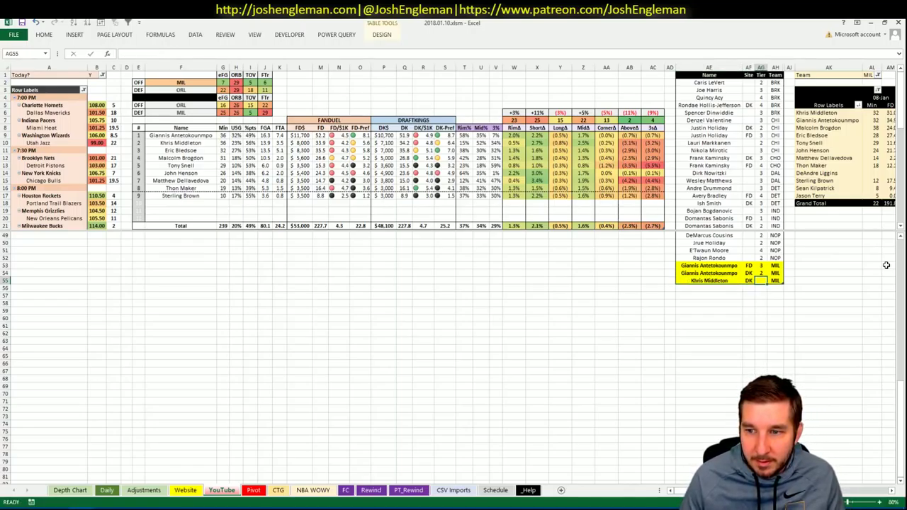
text(3)
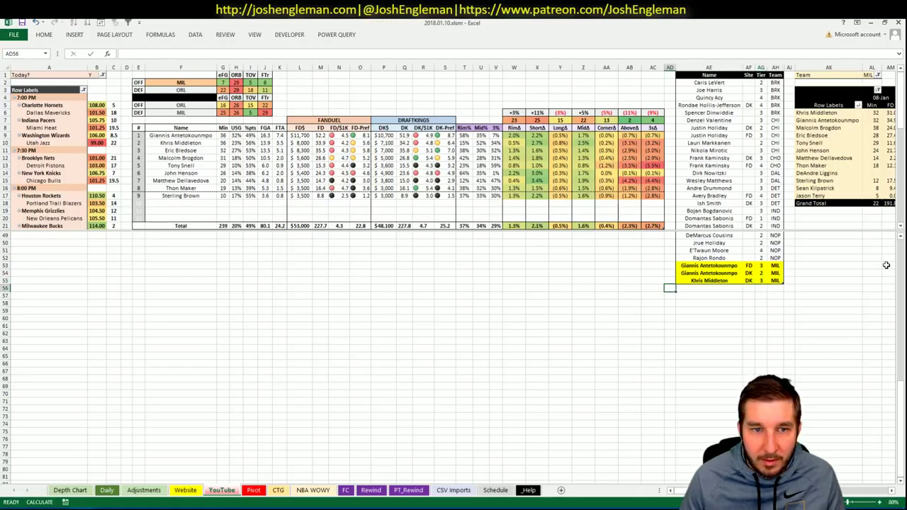
key(Return)
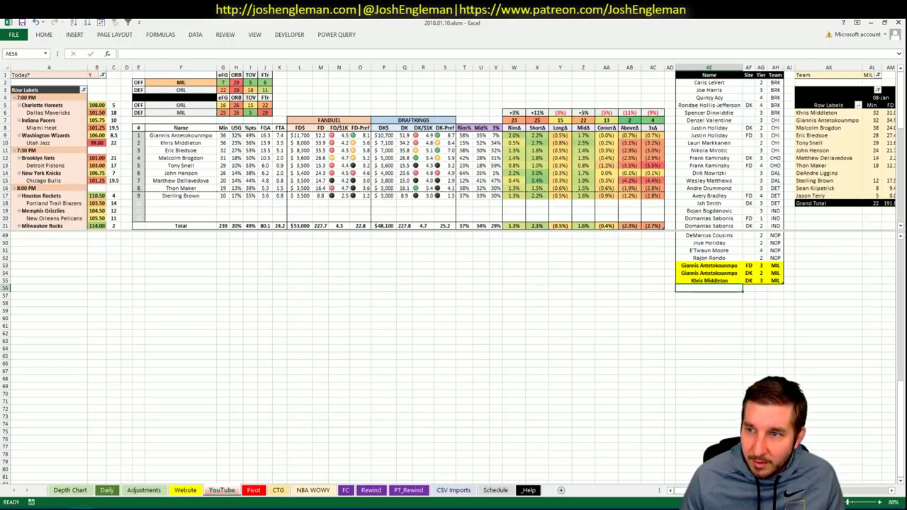
Enter Eric Bledsoe in the picks list directly below Khris Middleton.
scroll(454, 270, right, 5)
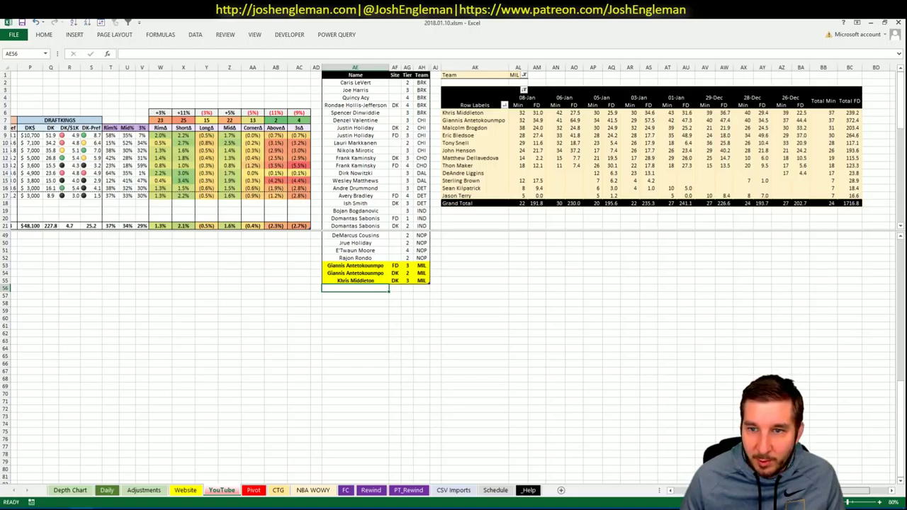
scroll(686, 445, left, 5)
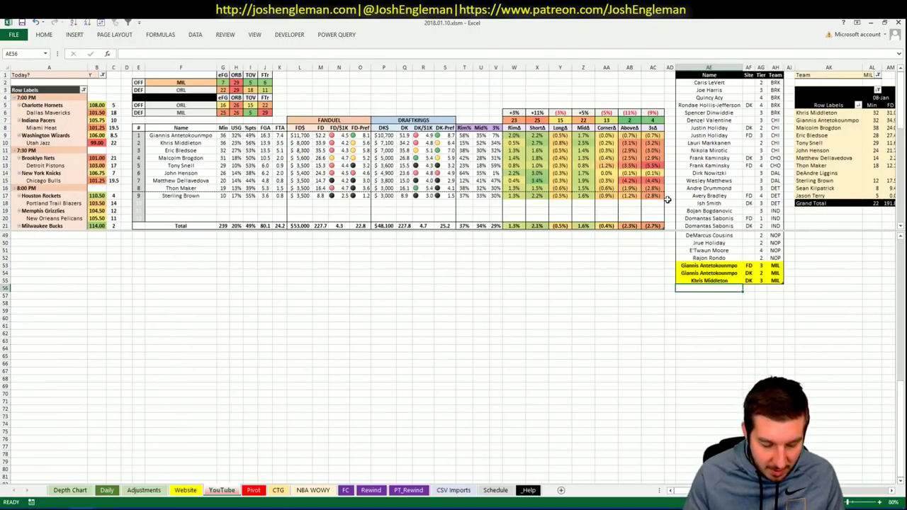
text(Eric Ble)
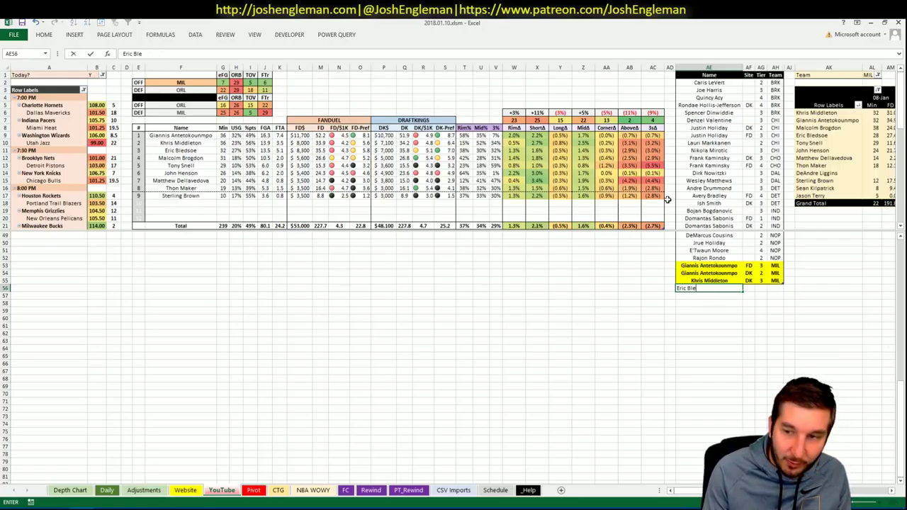
text(dsoe)
key(Tab)
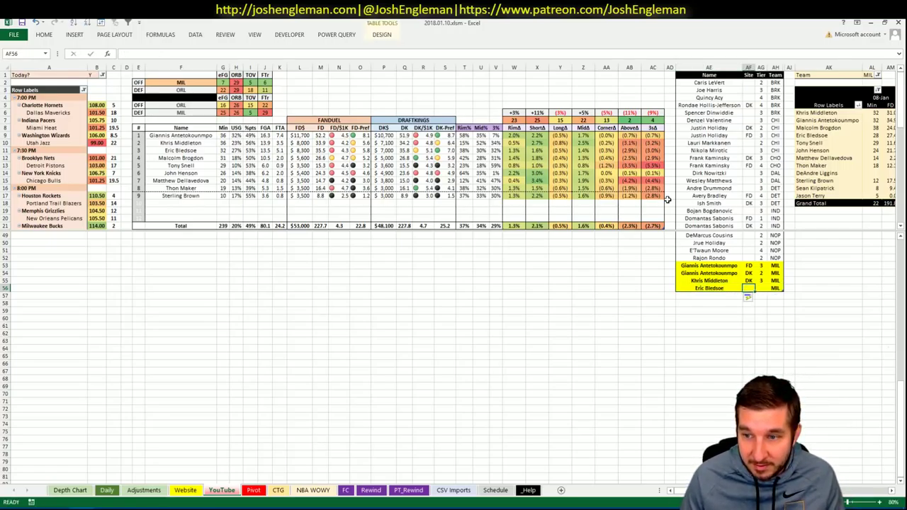
Mark Eric Bledsoe's entry in the picks list as a tier 3 DK play.
key(Tab)
key(Left)
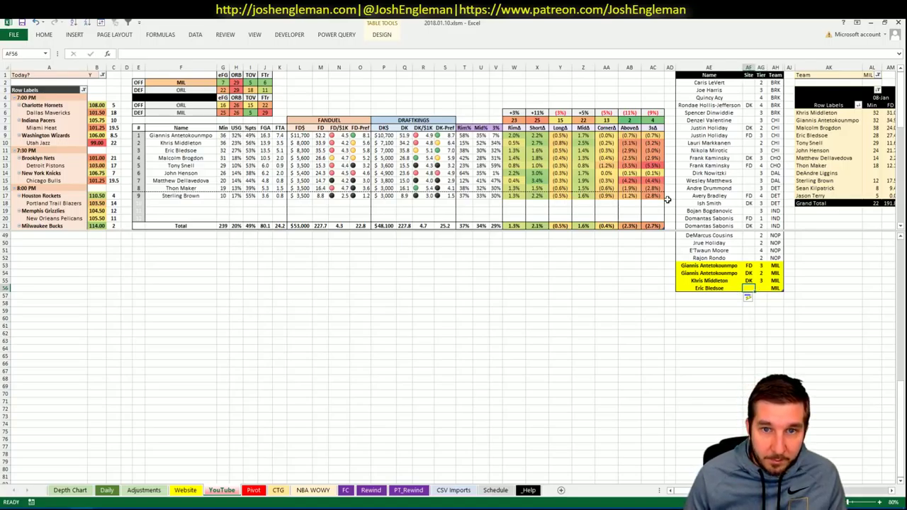
key(Right)
key(Left)
text(DK)
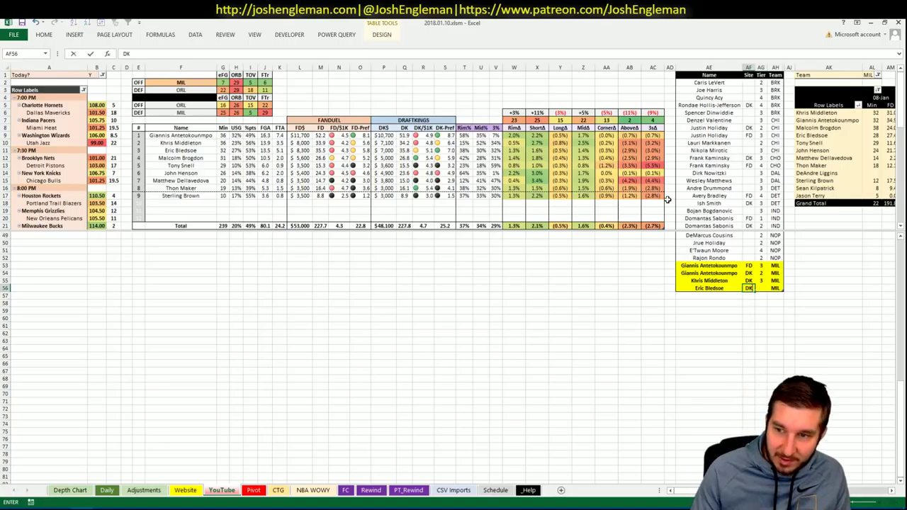
key(ctrl+Return)
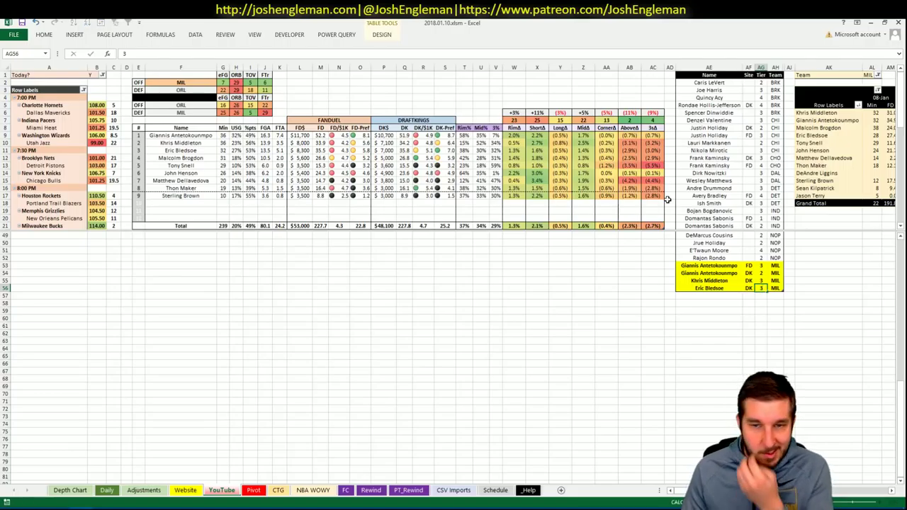
key(Down)
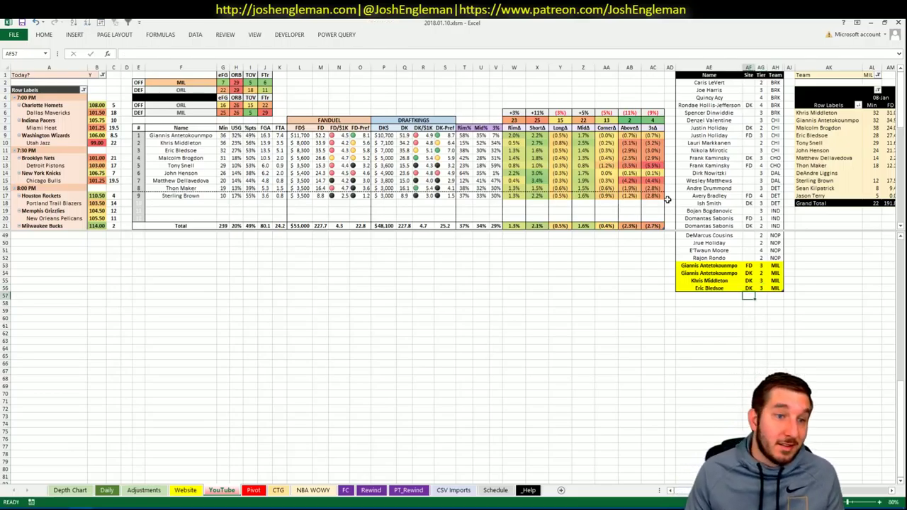
key(Up)
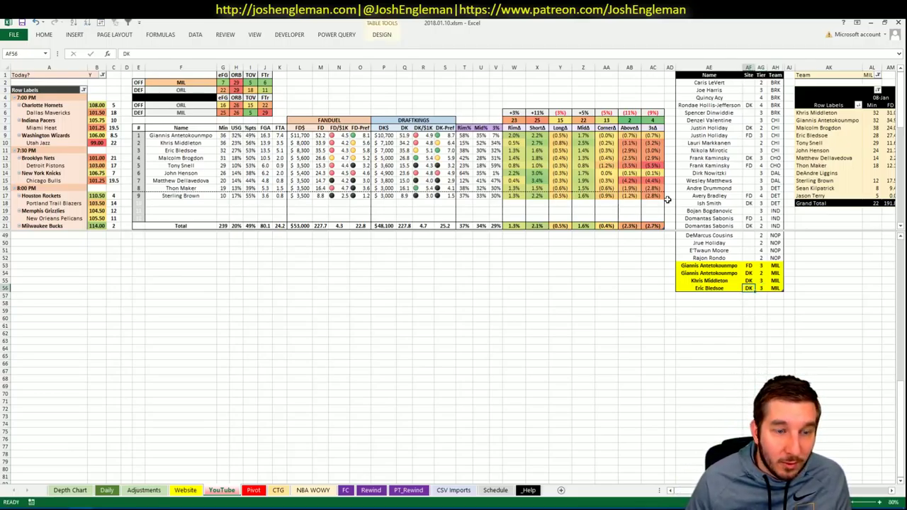
key(Right)
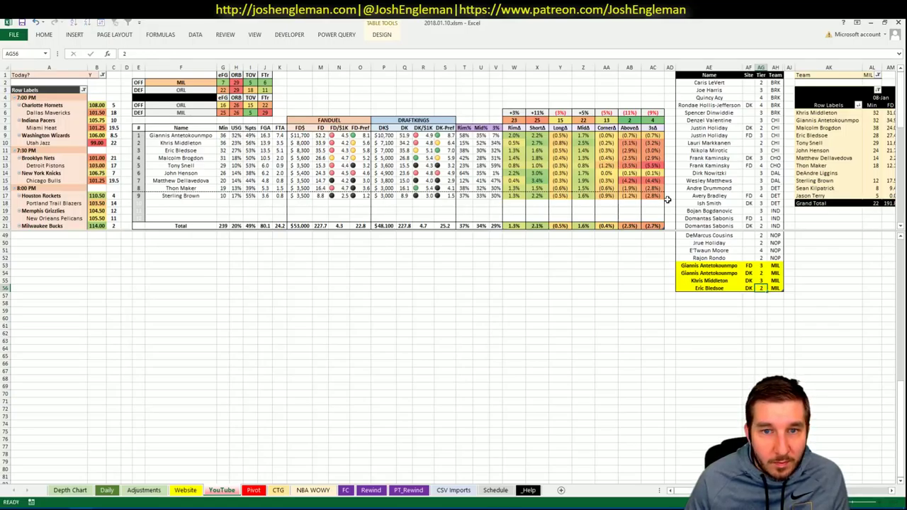
text(3)
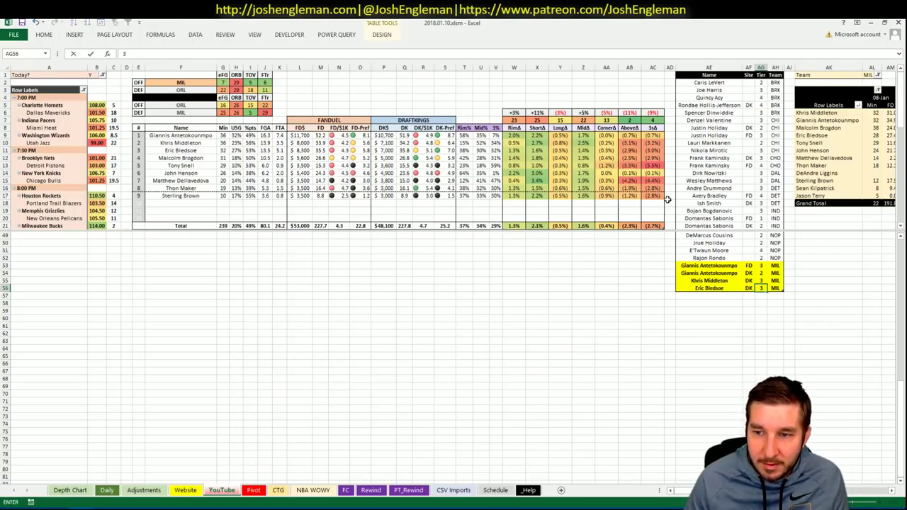
key(Return)
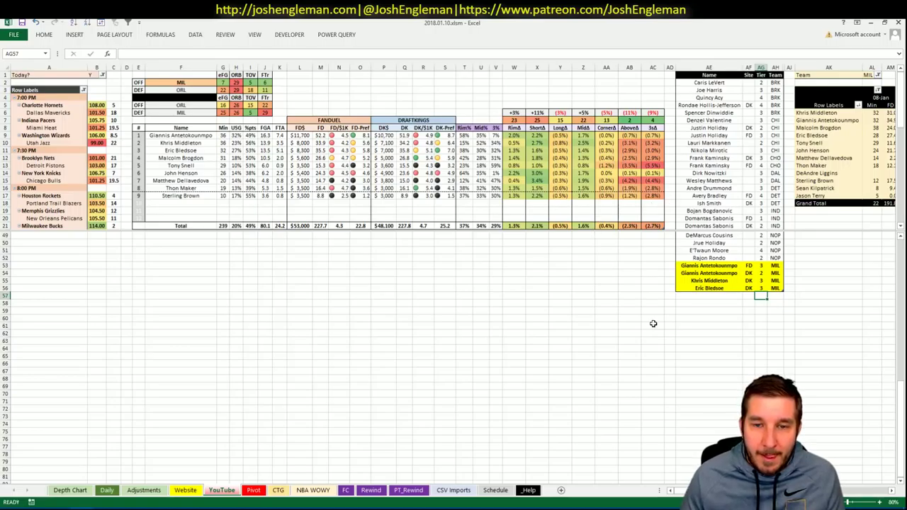
Check the Bucks' recent minutes and FanDuel scores and select the empty name cell below Eric Bledsoe in the picks list.
scroll(454, 283, right, 5)
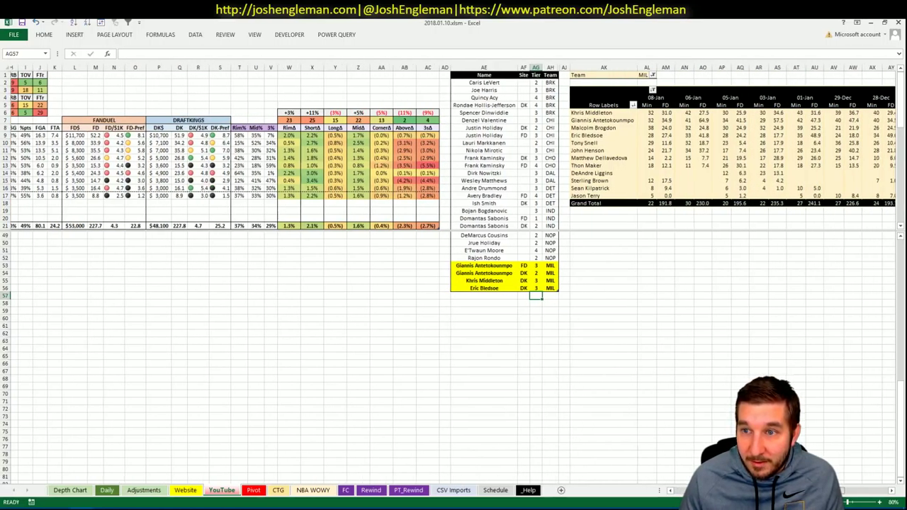
scroll(454, 284, right, 4)
scroll(762, 267, left, 10)
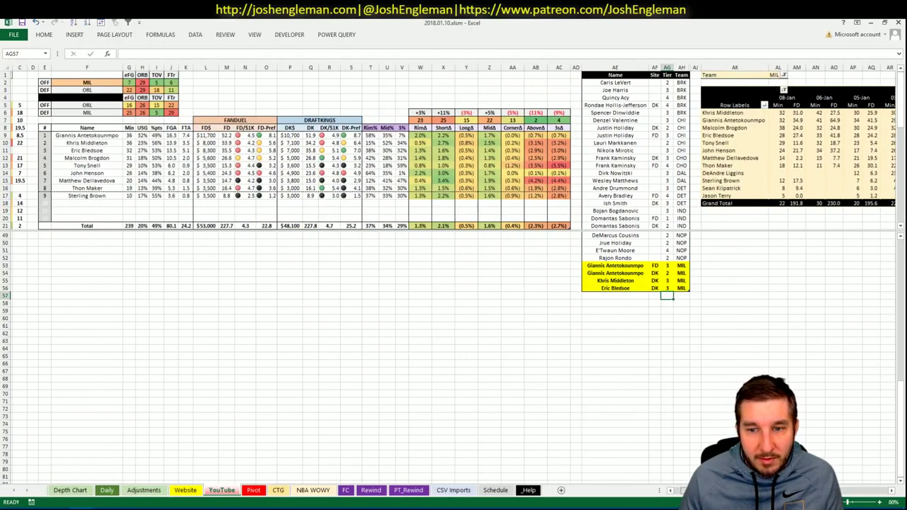
click(700, 296)
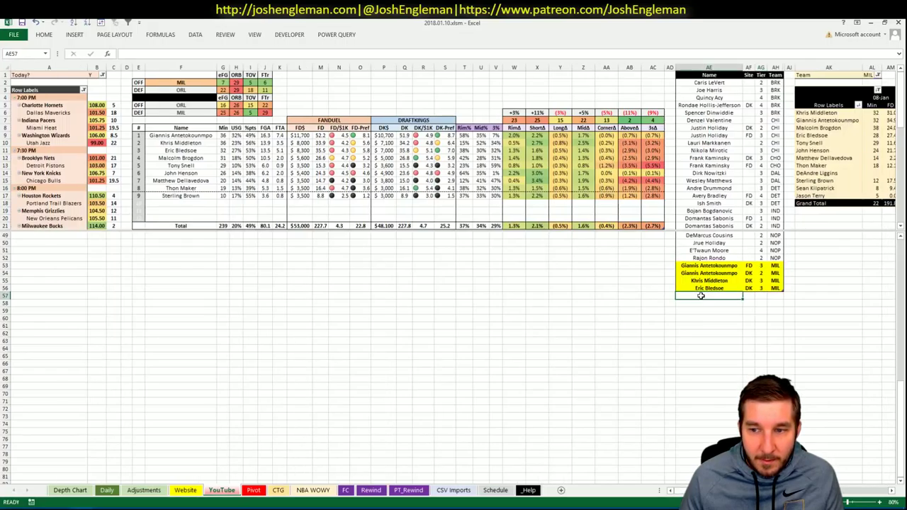
Add Malcolm Brogdon with tier 3 and no site to the end of the player shortlist.
text(Malcolm B)
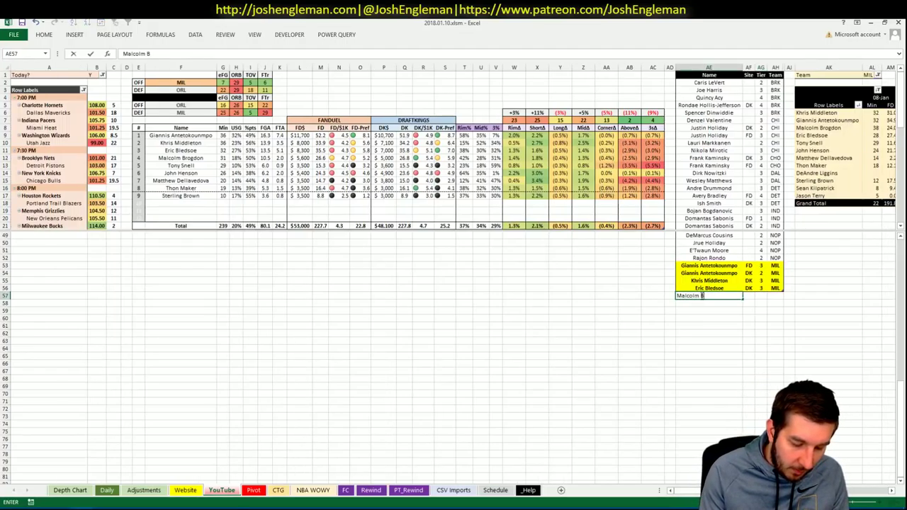
text(rogdon)
key(Tab)
key(Tab)
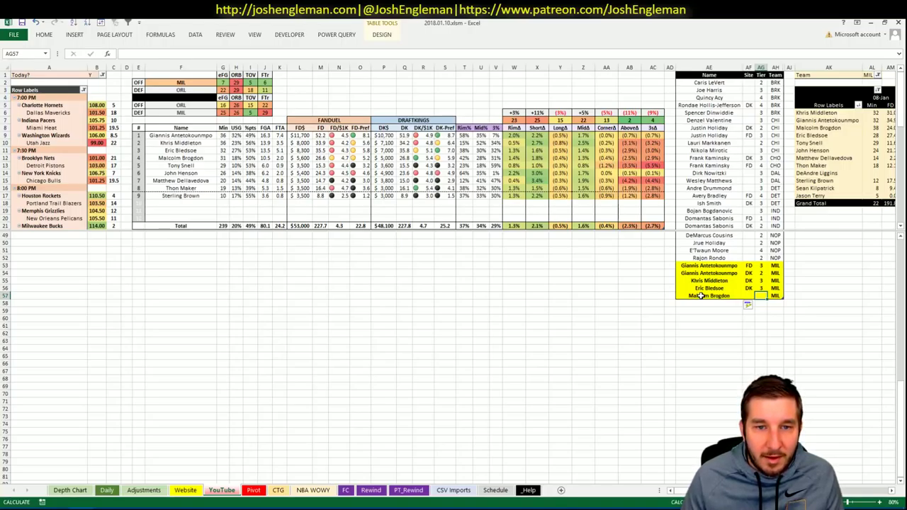
key(shift+Tab)
key(Tab)
text(3)
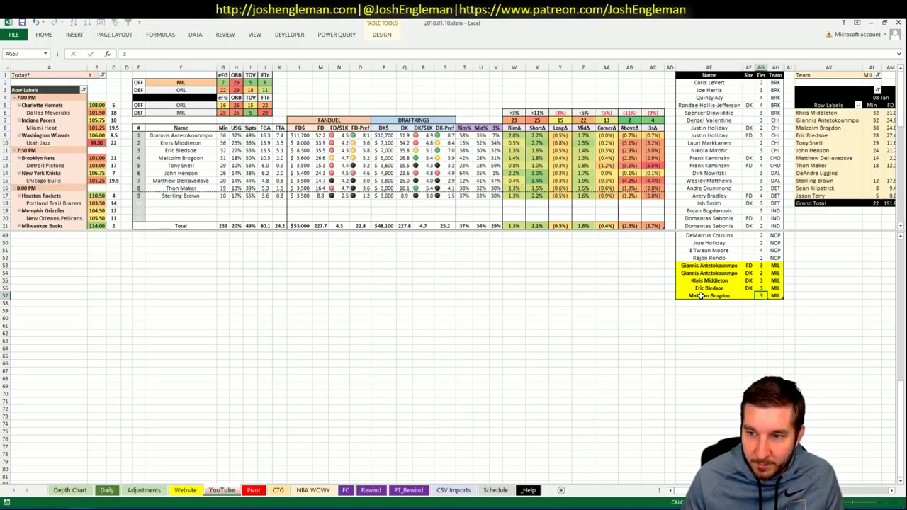
key(Return)
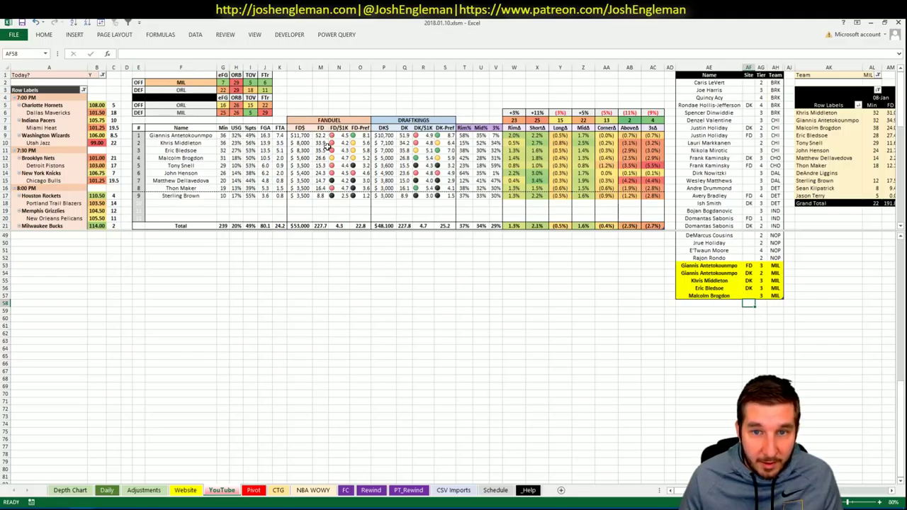
click(363, 294)
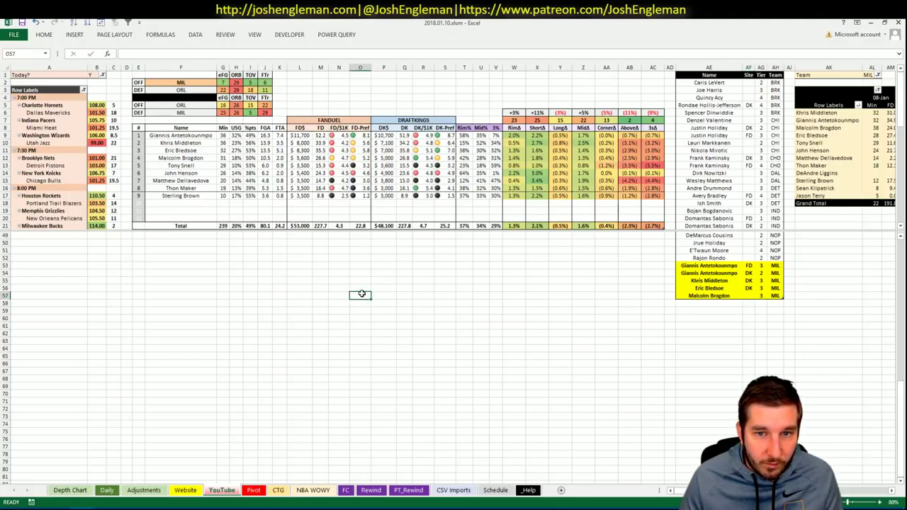
click(158, 265)
key(ctrl+v)
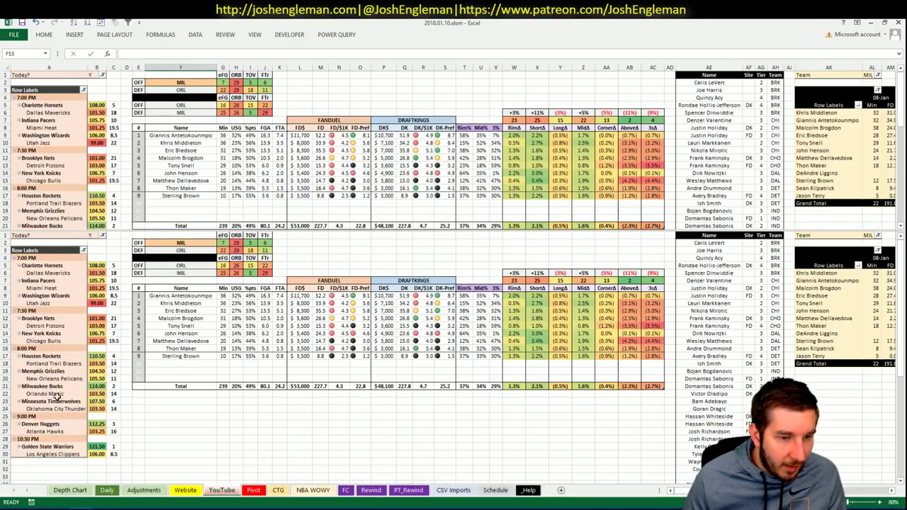
key(ctrl+z)
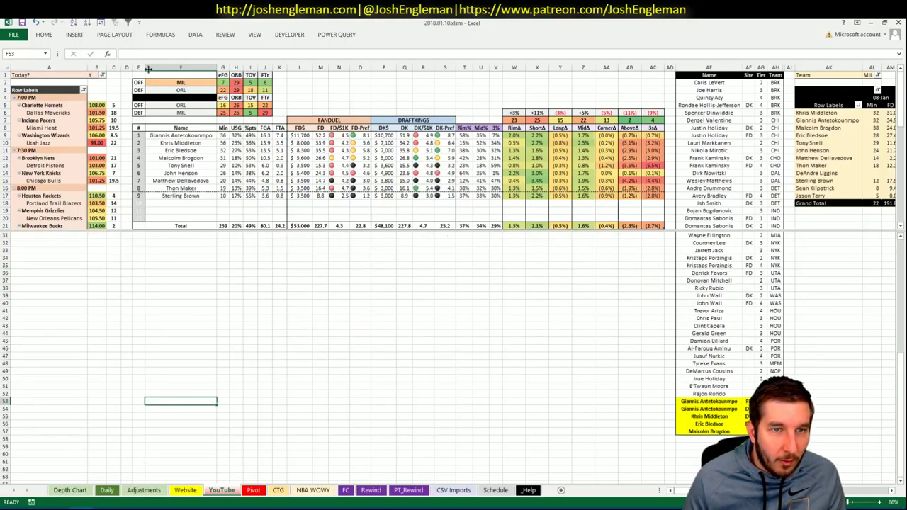
Set the offensive team of the matchup table to ORL.
click(172, 84)
text(ORL)
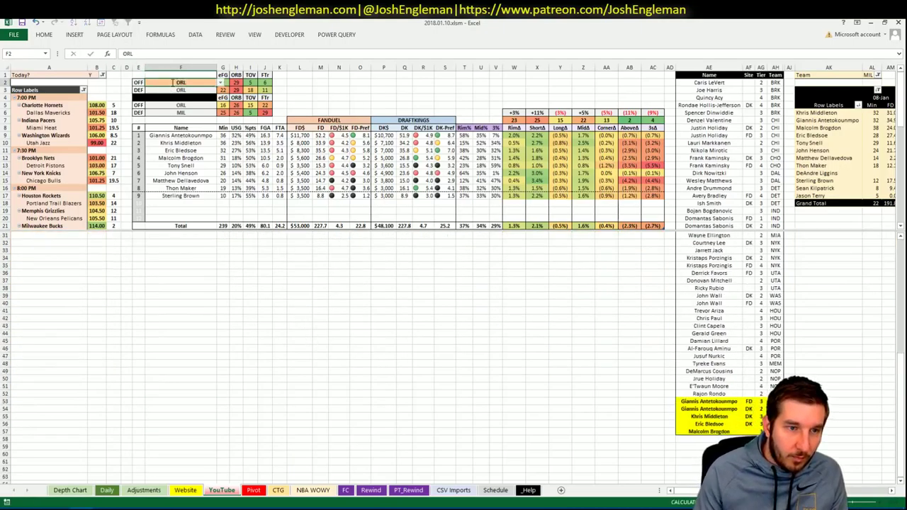
key(Return)
click(62, 358)
scroll(85, 319, up, 8)
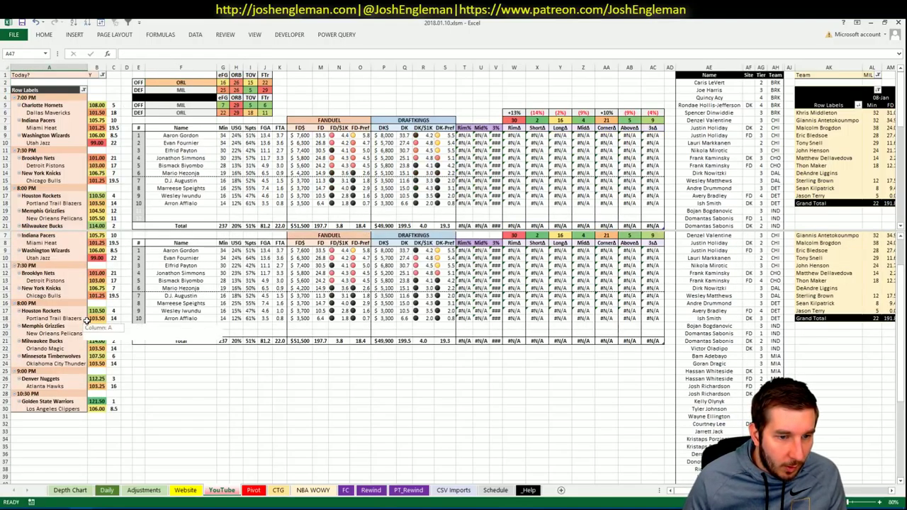
scroll(131, 317, down, 1)
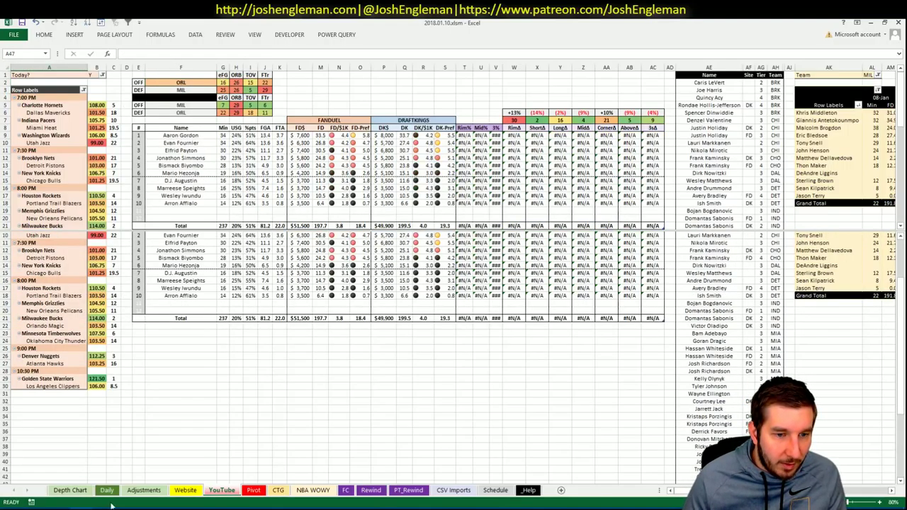
Switch to Cleaning the Glass in the browser and open the Orlando Magic team stats page.
key(alt+Tab)
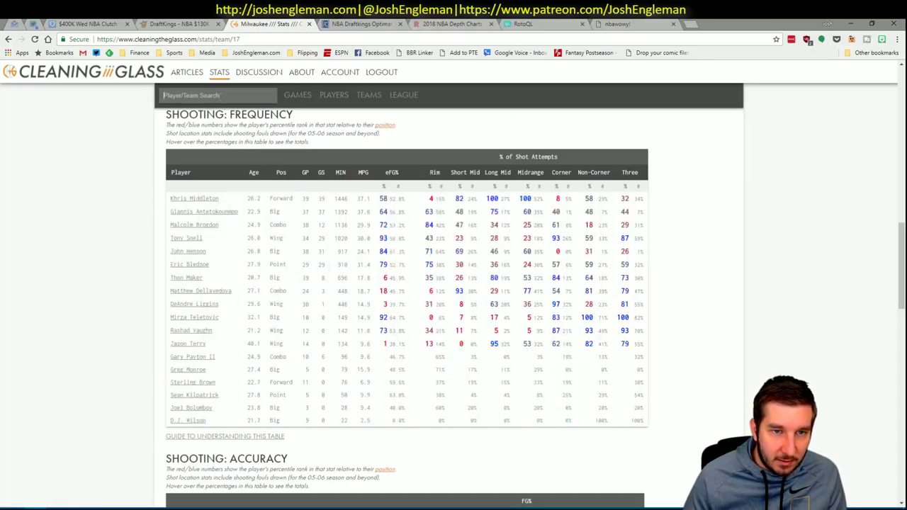
click(219, 96)
text(magic)
key(Down)
key(Return)
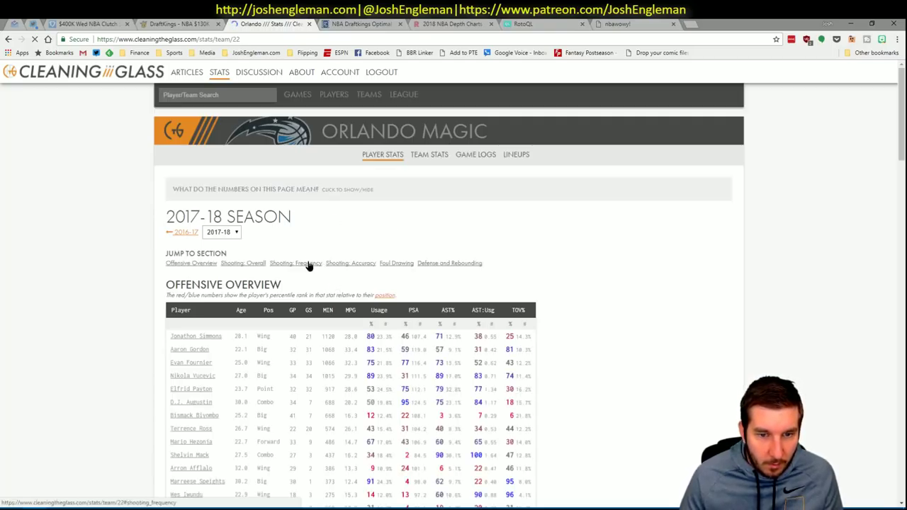
Copy all player rows of the Magic's Shooting: Frequency table and return to the Excel workbook.
click(308, 263)
drag(616, 423, 170, 222)
key(ctrl+c)
key(alt+Tab)
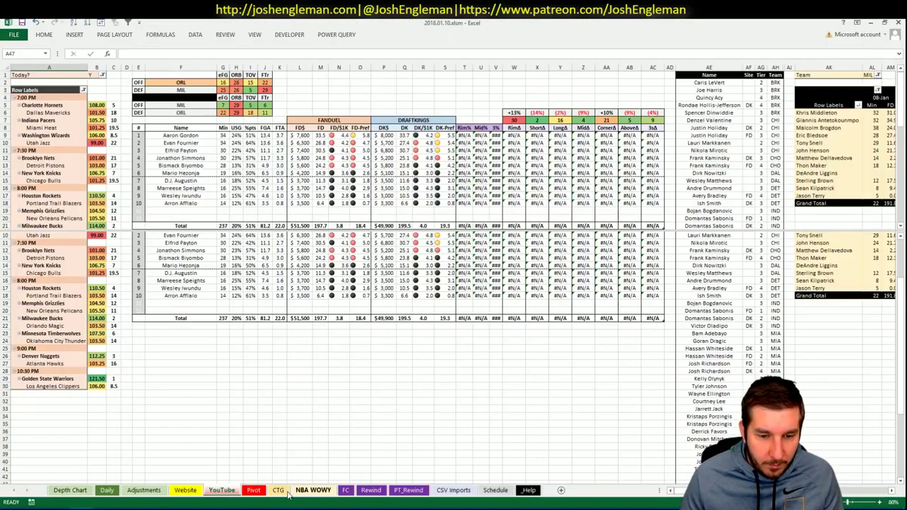
Load the copied Orlando shooting frequency data into the player table on the CTG sheet.
click(279, 490)
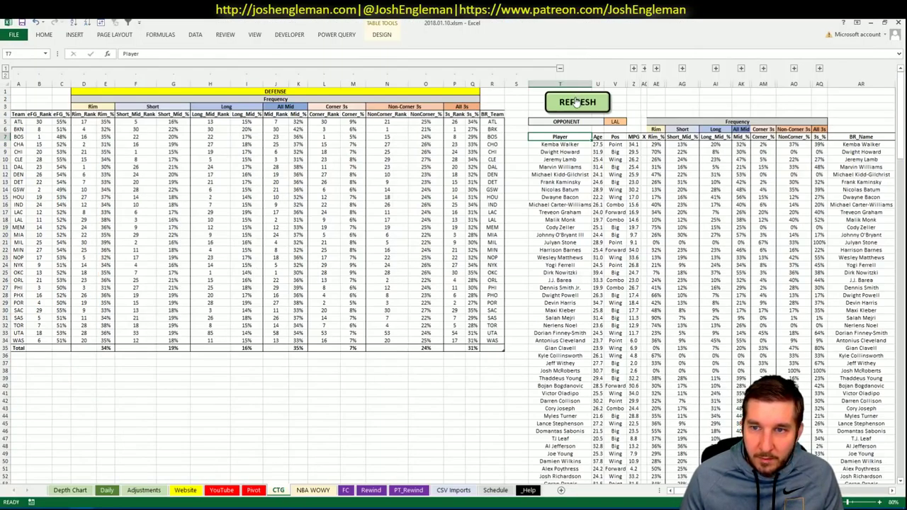
drag(900, 98, 900, 104)
scroll(877, 465, up, 20)
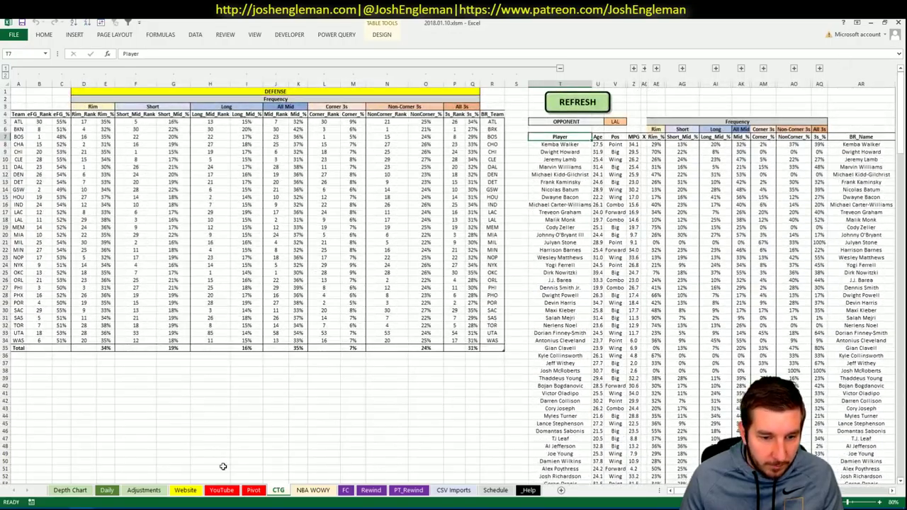
Review the Orlando player projections and shooting matchup on the YouTube sheet against the player shortlist.
click(223, 490)
click(426, 394)
scroll(428, 397, down, 1)
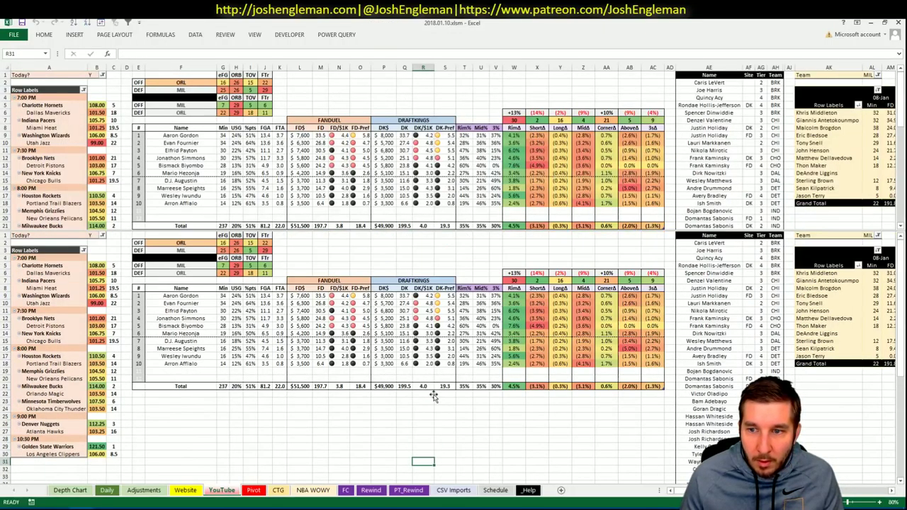
scroll(433, 405, down, 4)
scroll(435, 405, down, 6)
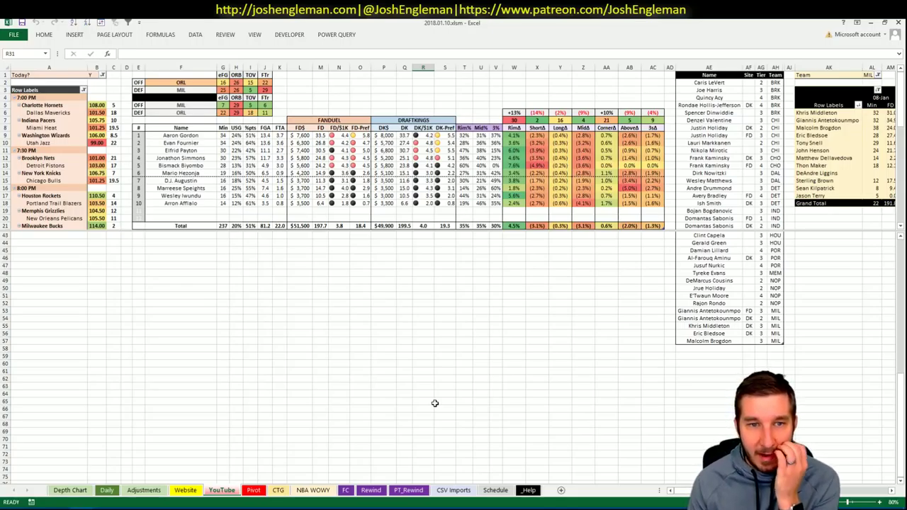
Set the offensive team of the matchup table to MIN.
click(300, 296)
scroll(300, 297, up, 14)
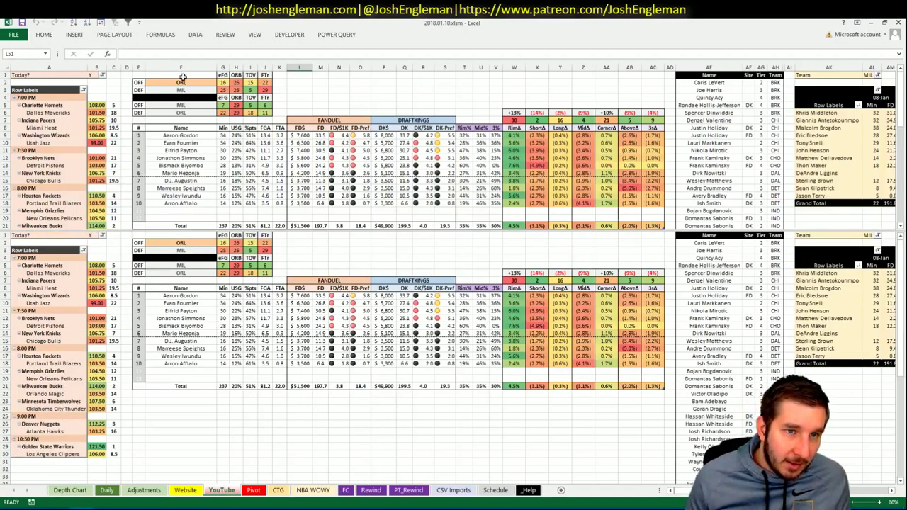
click(183, 81)
text(MIN)
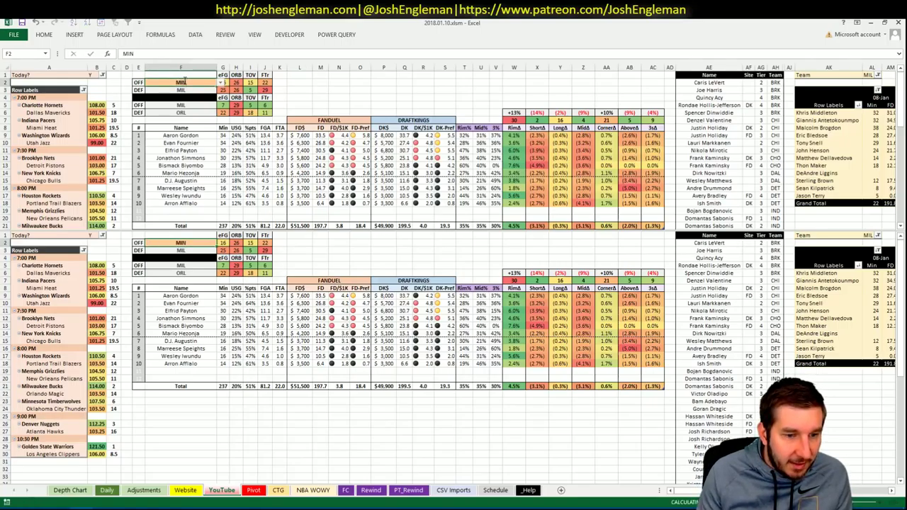
key(Return)
click(278, 432)
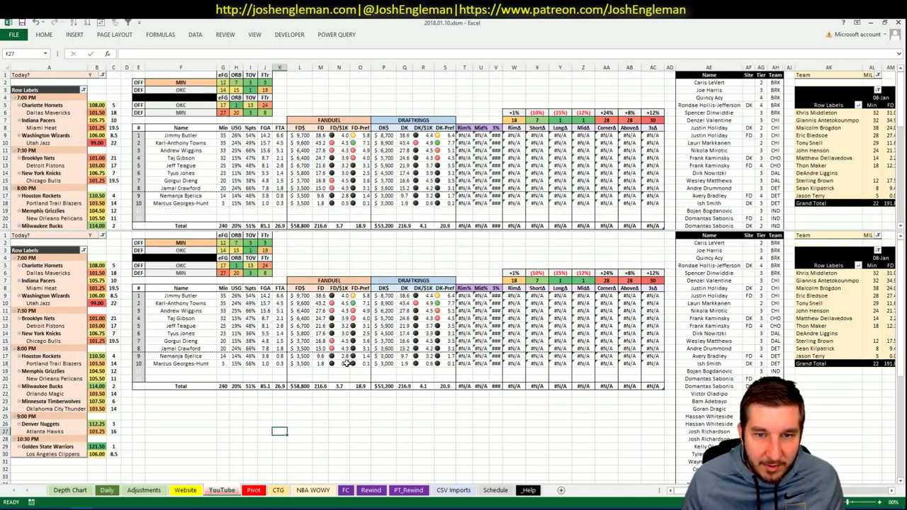
scroll(658, 330, down, 13)
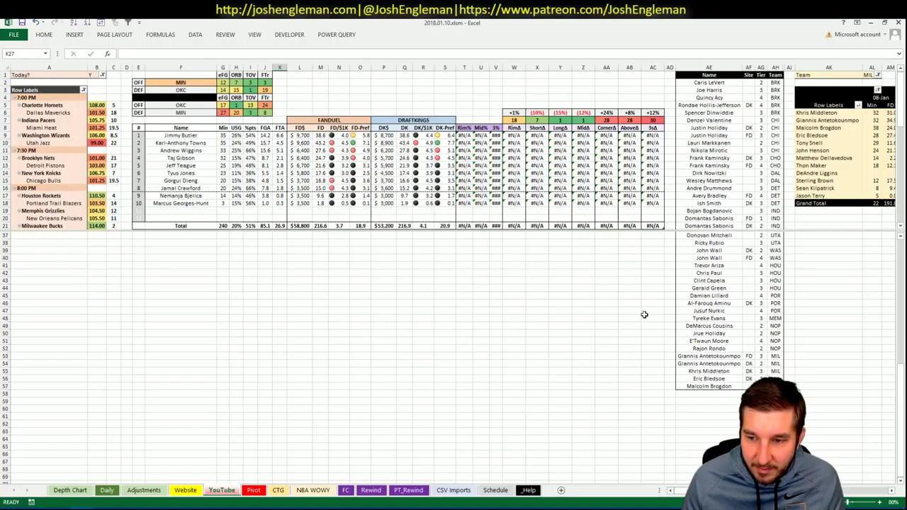
Show the CTG sheet, switch to Cleaning the Glass in the browser and open the Minnesota Timberwolves stats page.
click(254, 490)
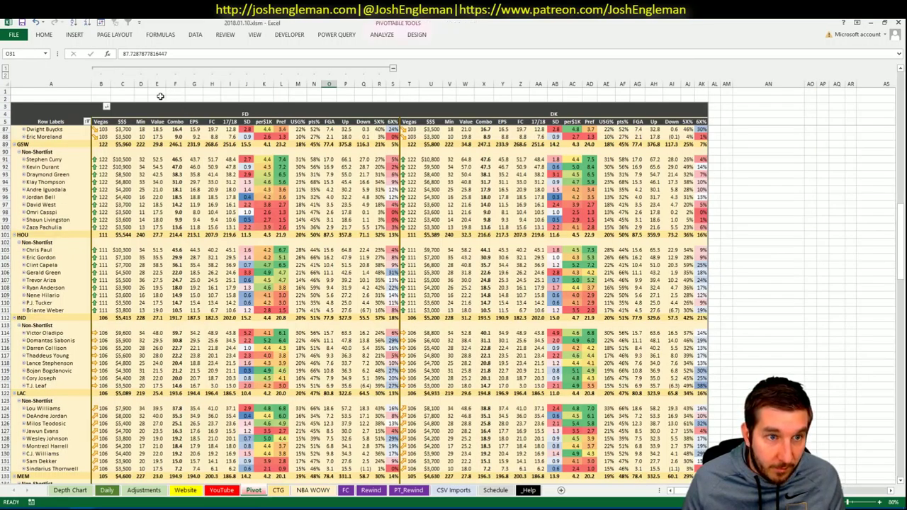
click(278, 491)
key(alt+Tab)
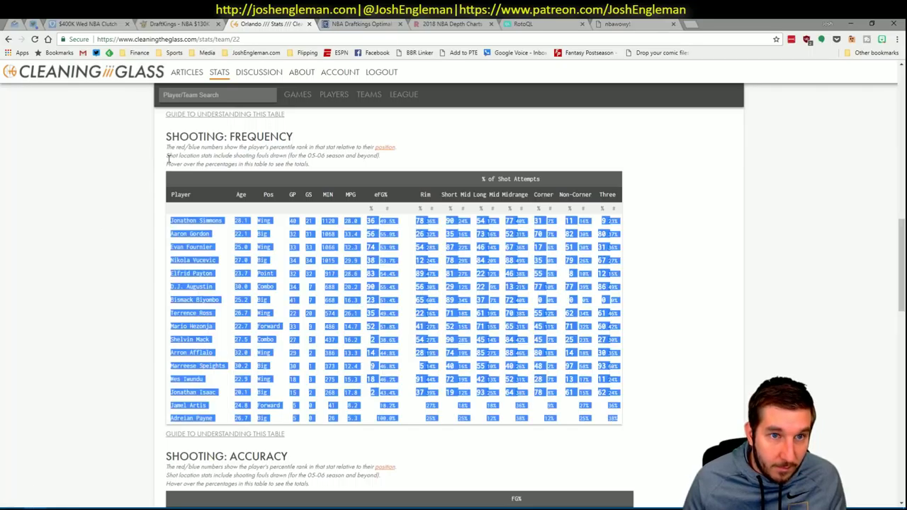
click(201, 98)
text(timb)
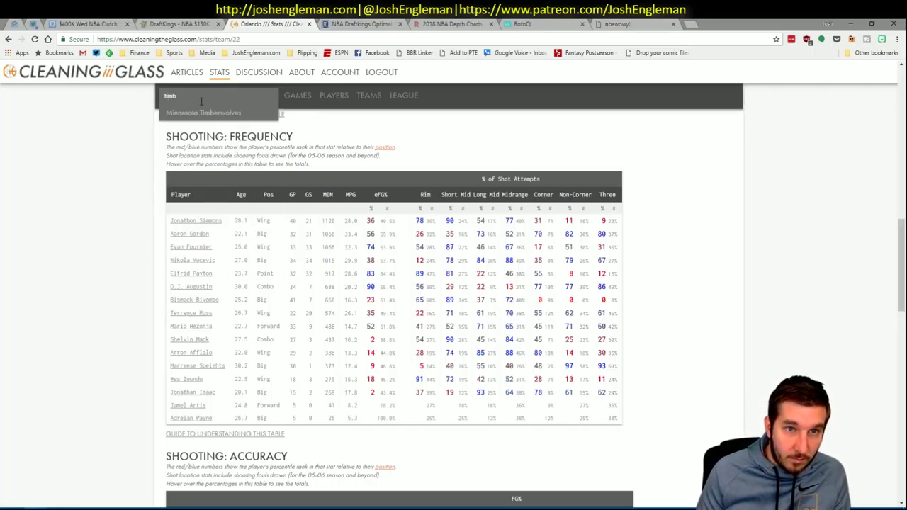
key(Return)
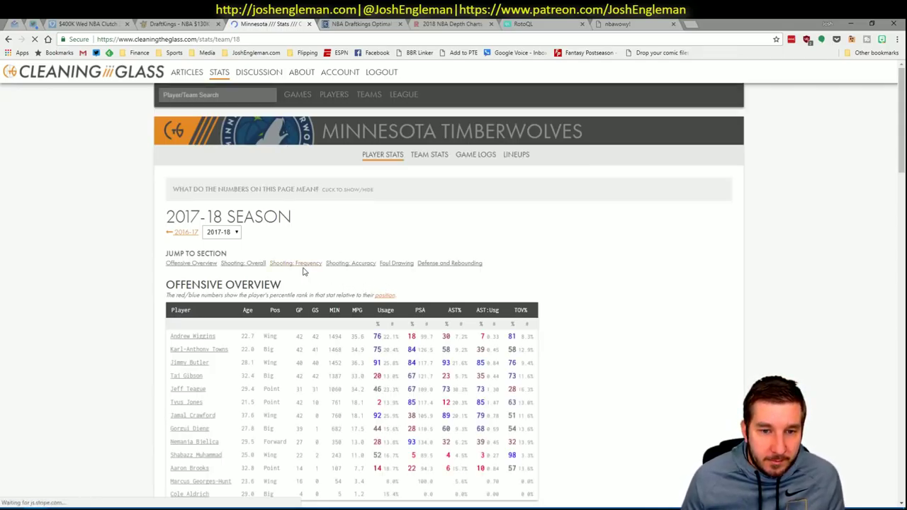
Copy the Timberwolves' Shooting: Frequency player rows into the CTG sheet's player table in Excel.
click(303, 267)
drag(627, 383, 168, 221)
key(alt+Tab)
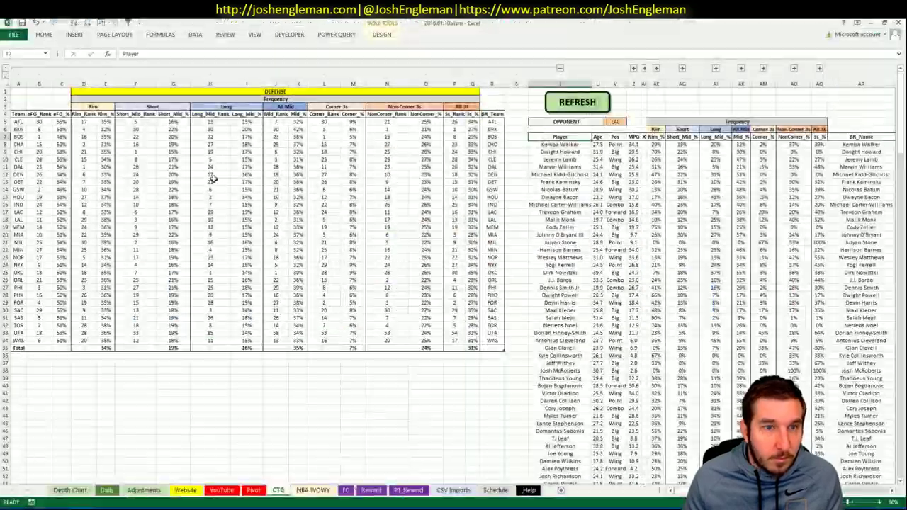
On the YouTube sheet, set the Team filter of the recent games pivot table to MIN.
click(222, 490)
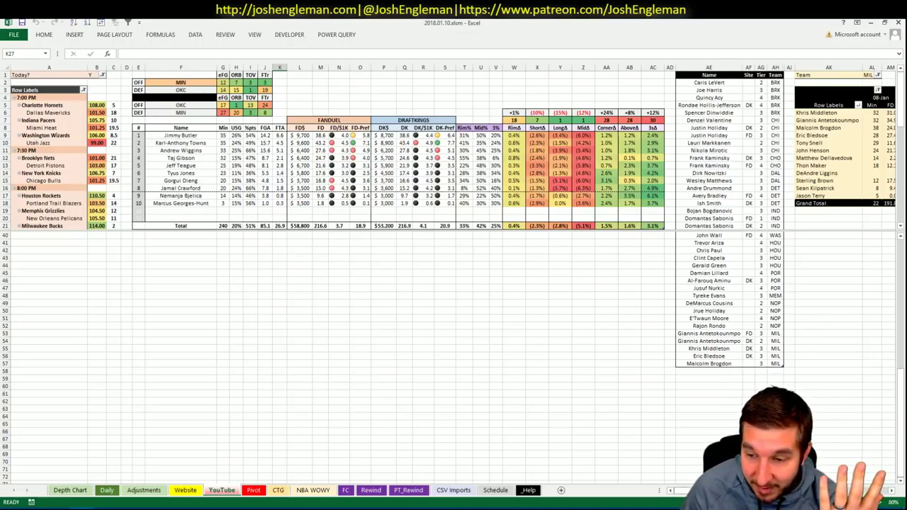
scroll(505, 163, right, 6)
click(446, 74)
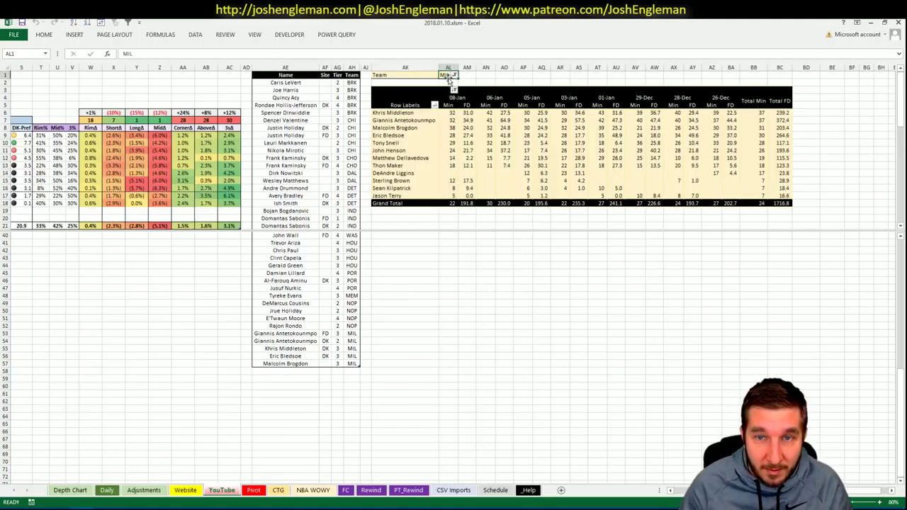
text(MIN)
key(Return)
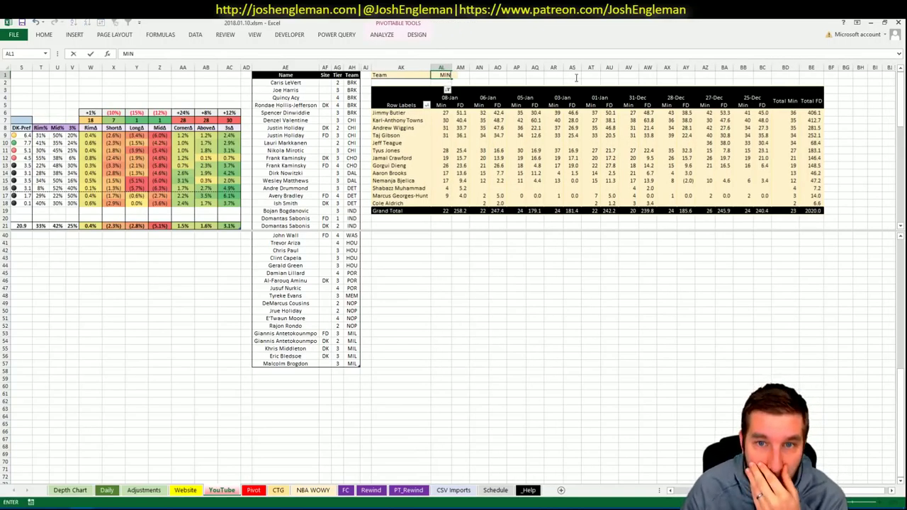
key(Return)
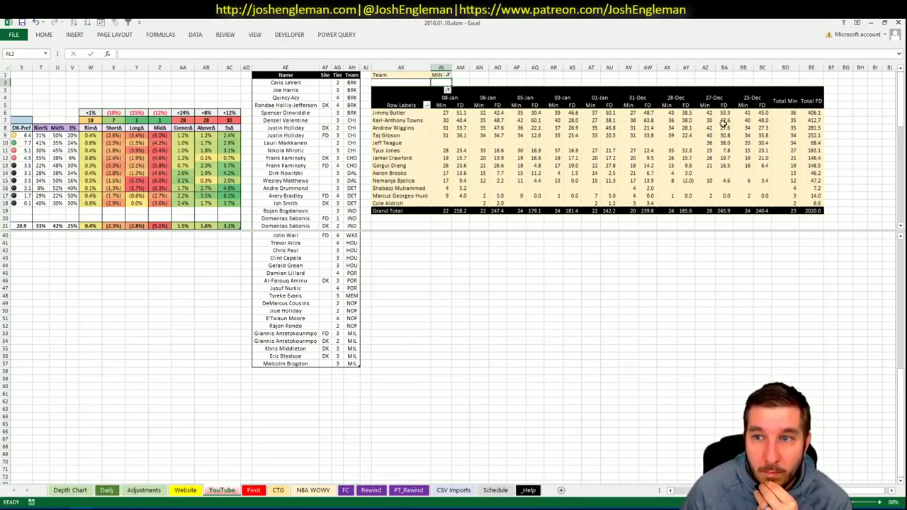
Compare Minnesota's player projections and shooting matchup with the players' minutes and FD points in recent games.
scroll(453, 277, left, 8)
scroll(453, 276, right, 2)
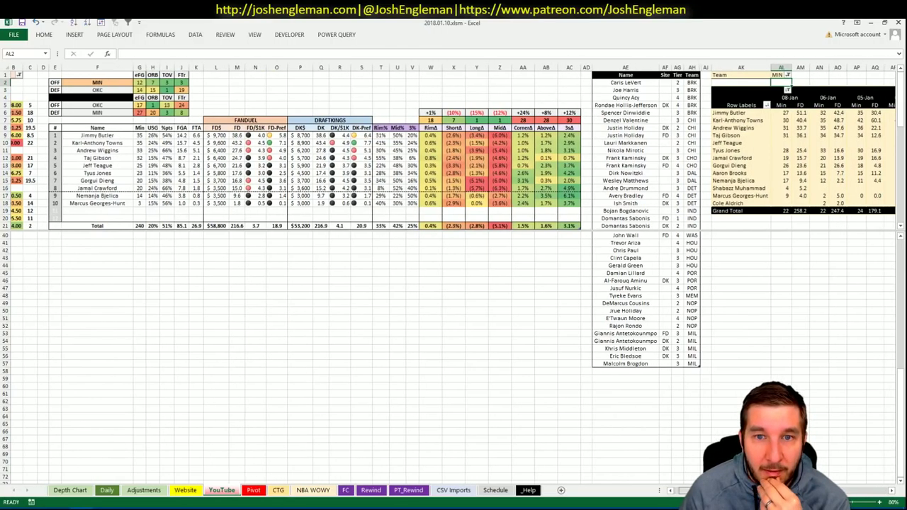
scroll(454, 277, right, 6)
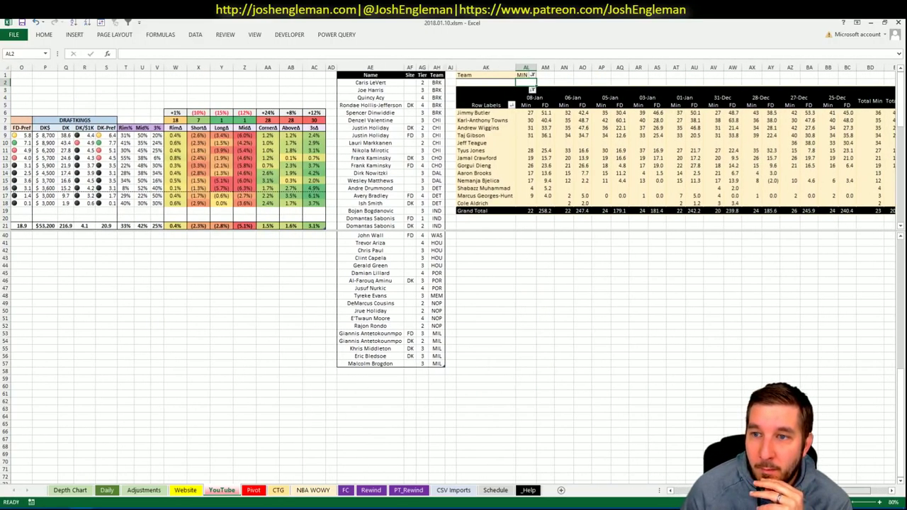
scroll(454, 277, left, 6)
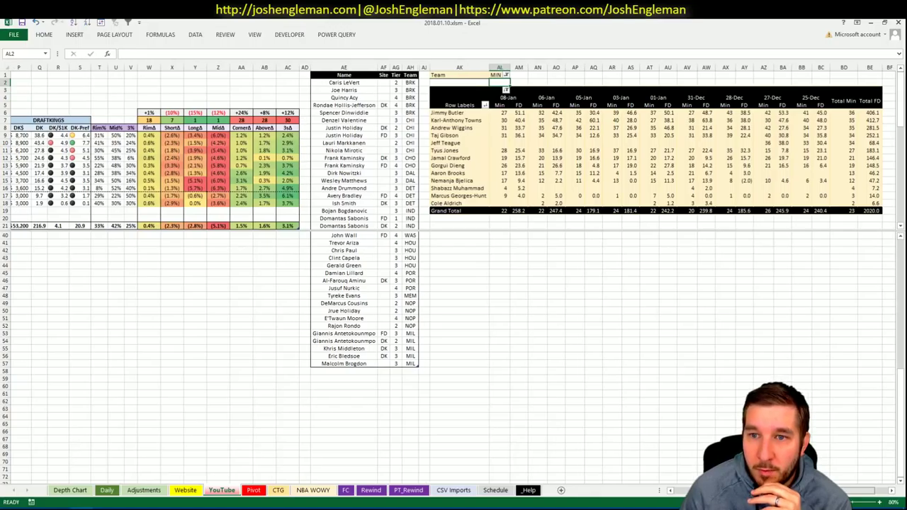
scroll(453, 277, left, 2)
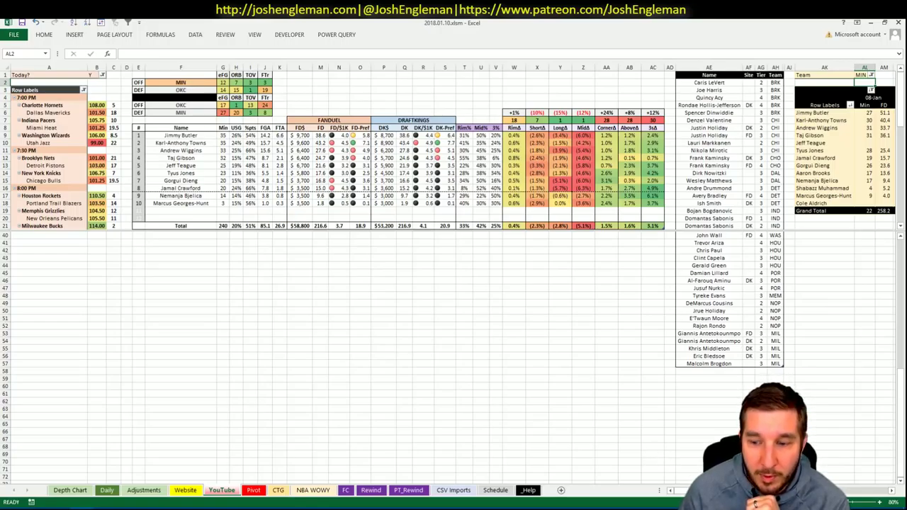
scroll(454, 283, right, 10)
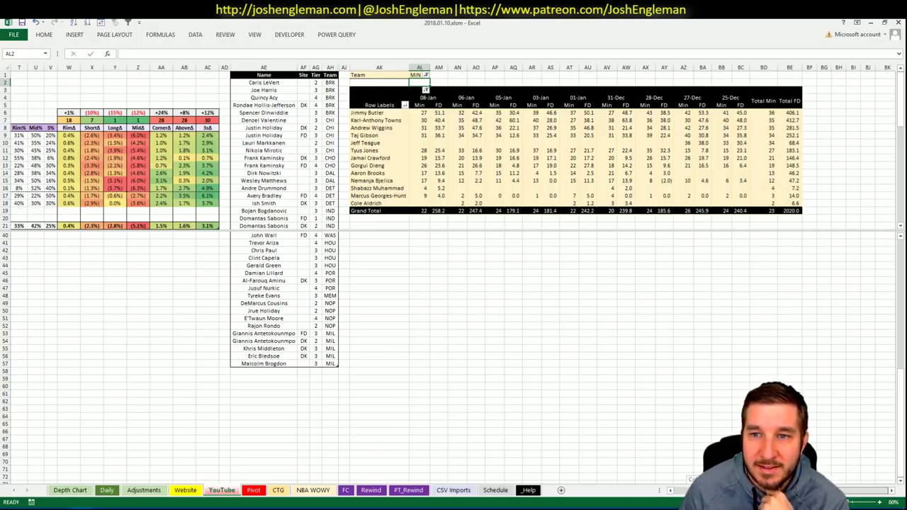
Switch to FantasyCruncher in the browser and review center Karl-Anthony Towns's game log filtered to opponent OKC.
scroll(33, 480, left, 10)
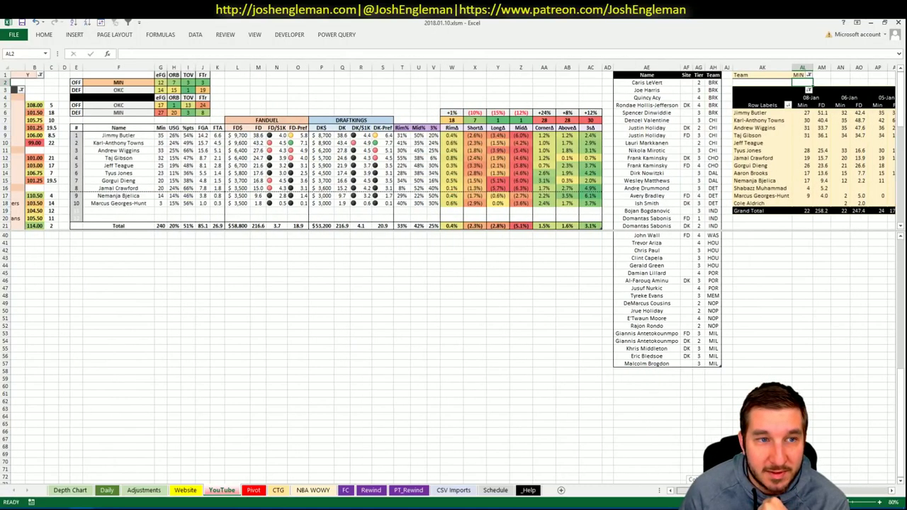
key(alt+Tab)
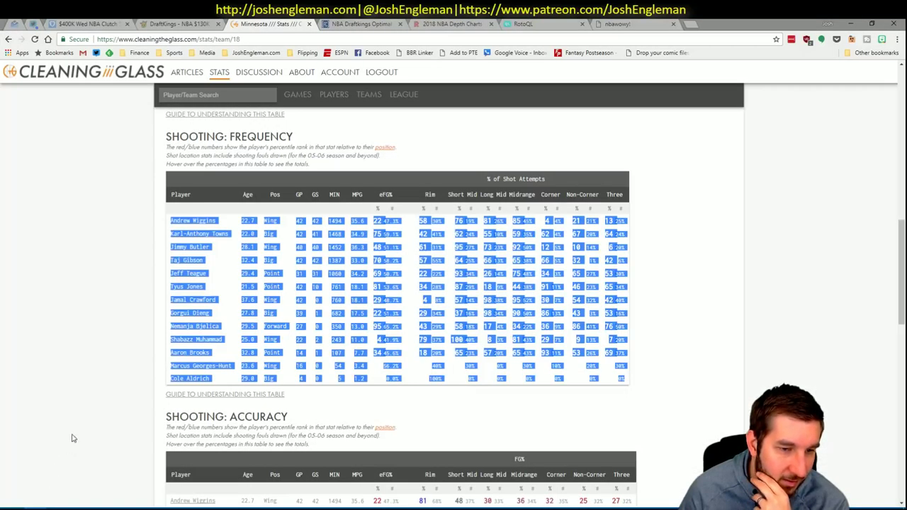
click(362, 24)
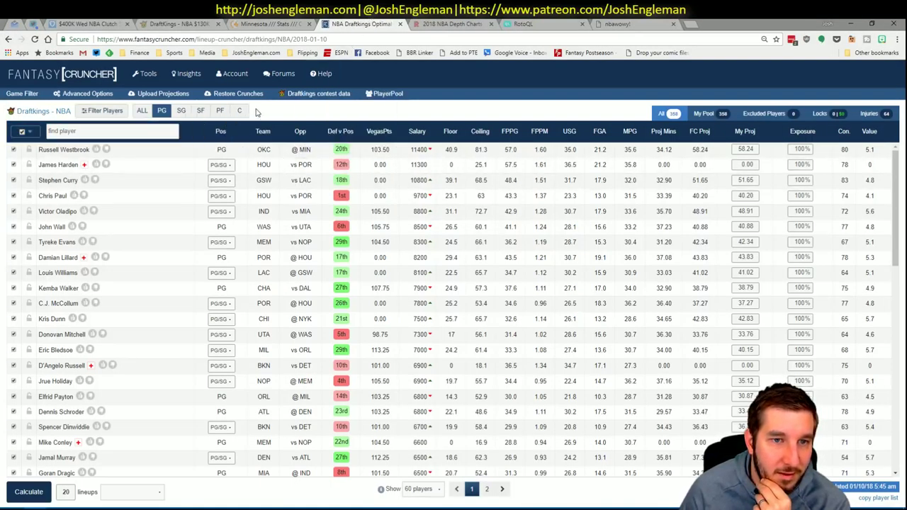
click(239, 111)
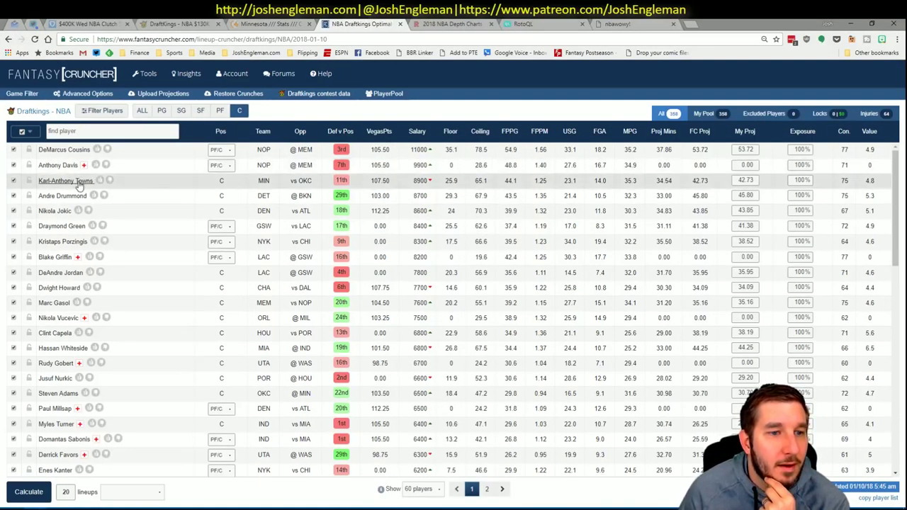
click(79, 182)
click(330, 202)
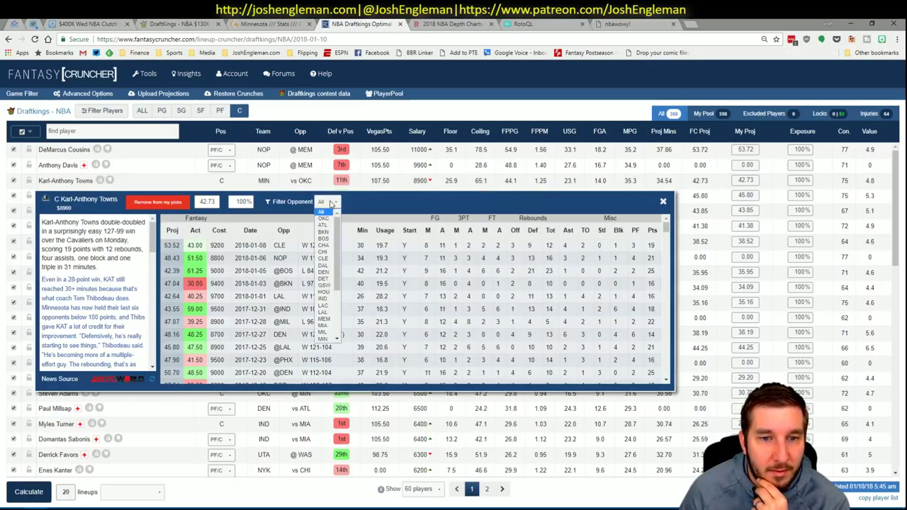
click(328, 221)
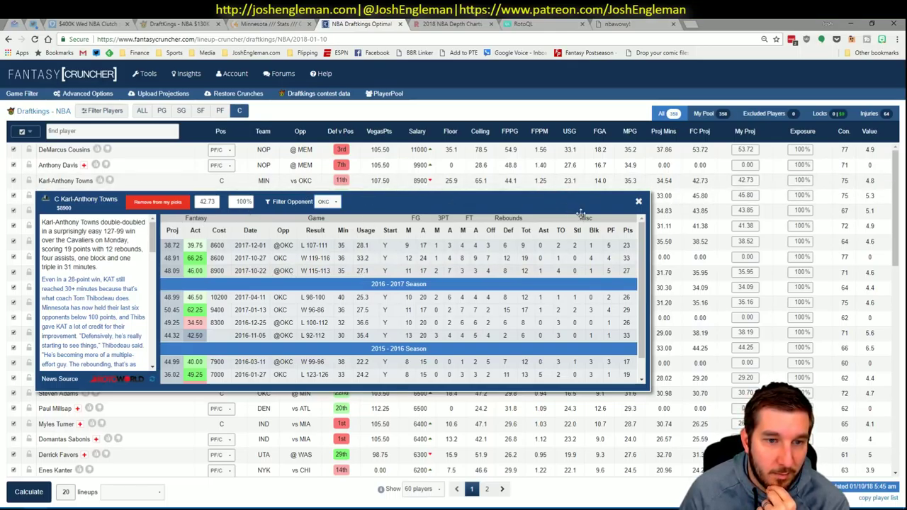
click(639, 201)
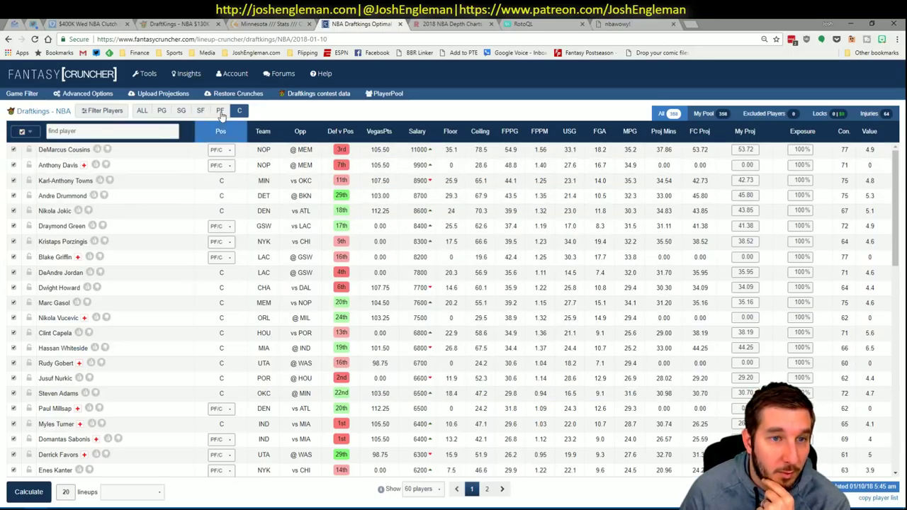
Review shooting guard Jimmy Butler's game log filtered to opponent OKC.
click(181, 110)
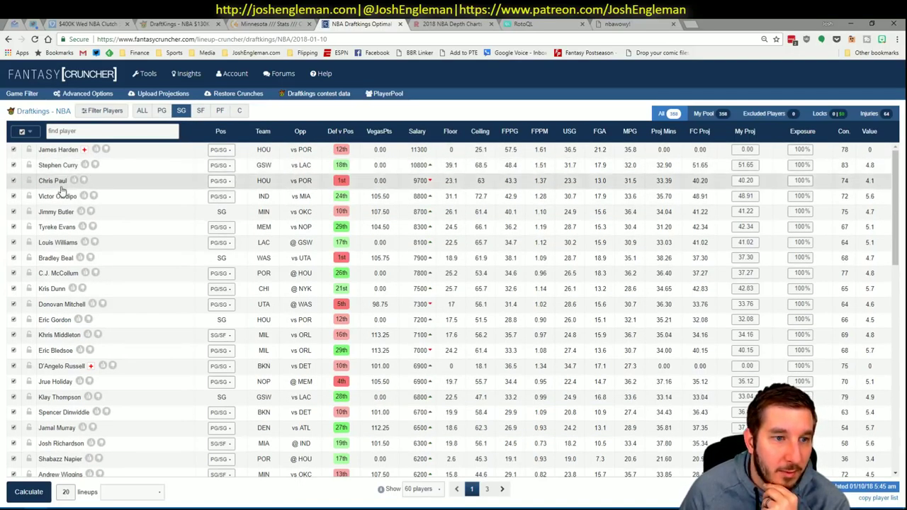
click(56, 211)
click(310, 234)
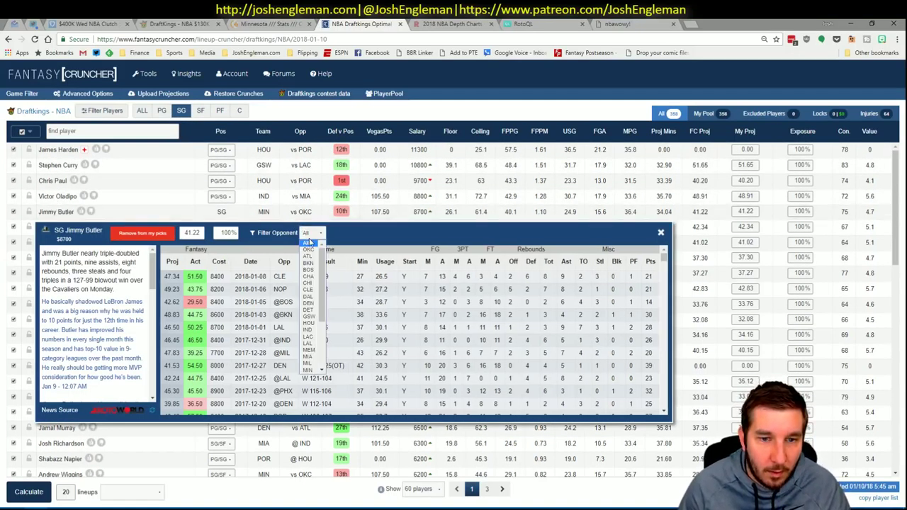
click(309, 250)
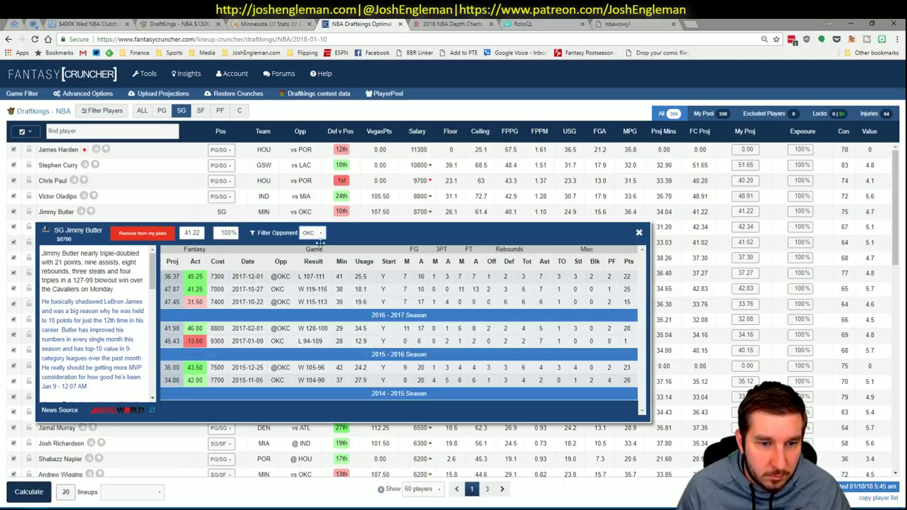
click(639, 232)
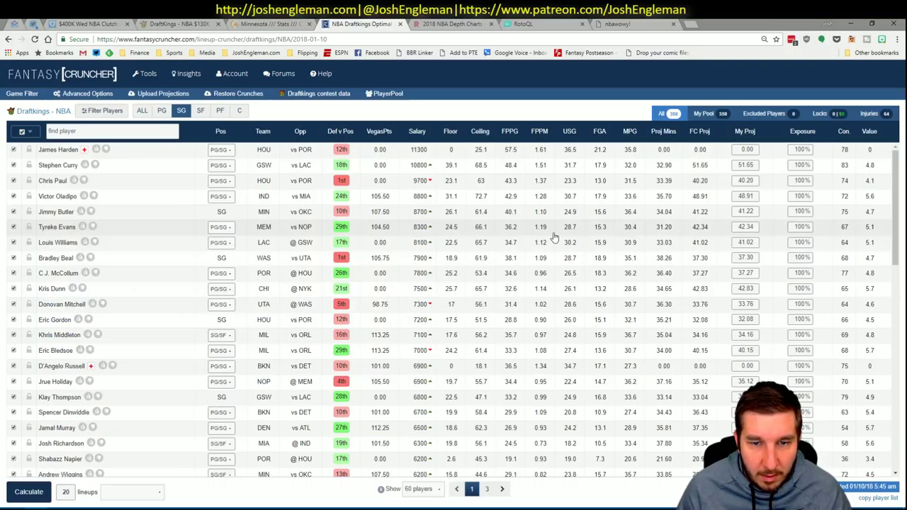
Switch to Excel and add Karl-Anthony Towns below Malcolm Brogdon in the shortlist as tier 3 with no site.
key(alt+Tab)
click(611, 370)
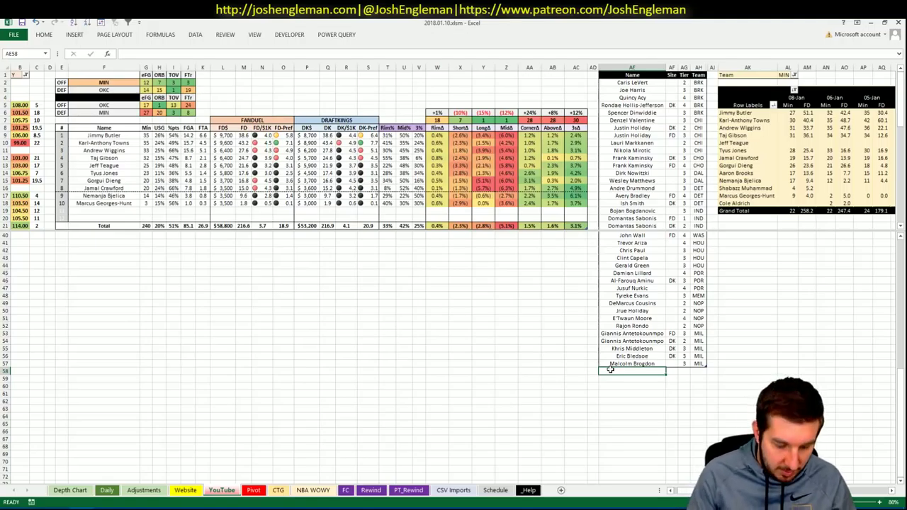
text(Karl-Anthony)
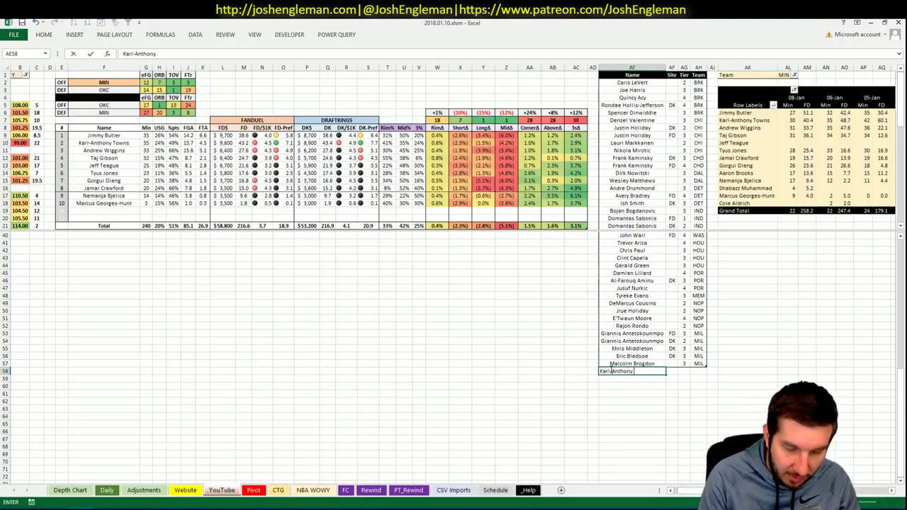
text( Towns)
key(ctrl+Return)
key(Tab)
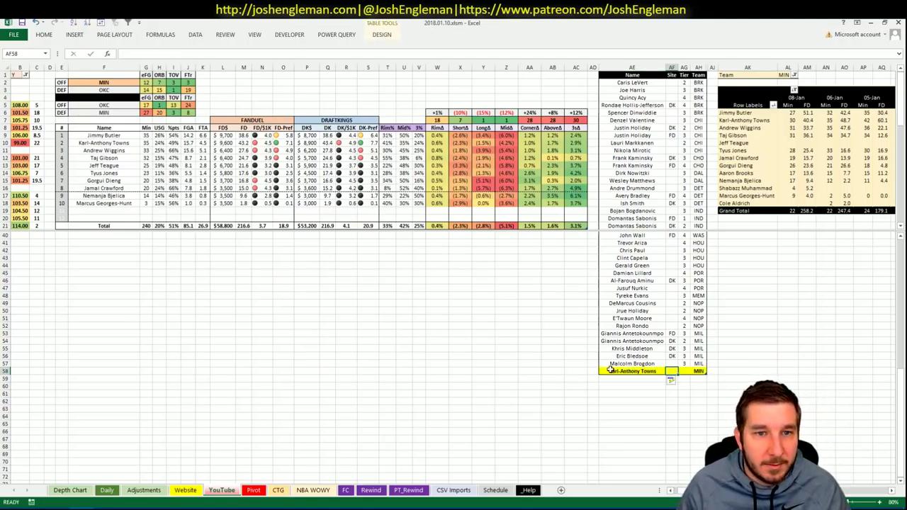
key(Tab)
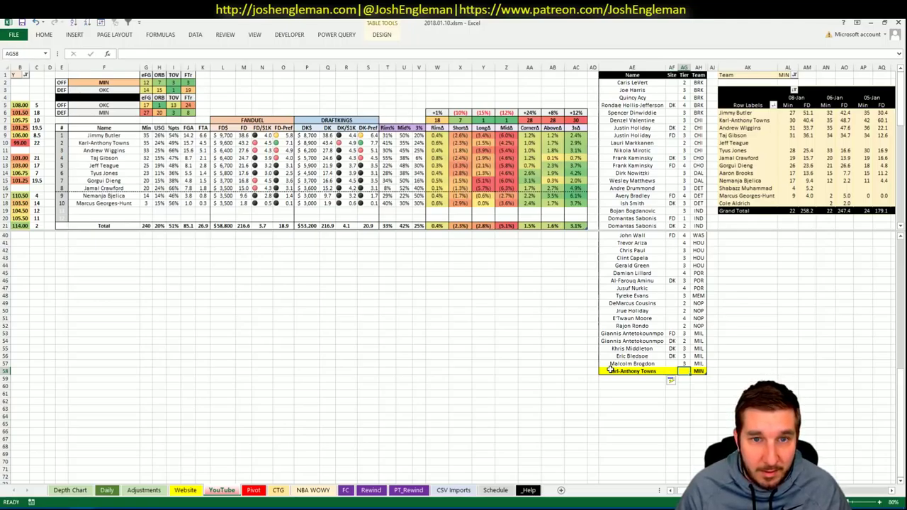
text(3)
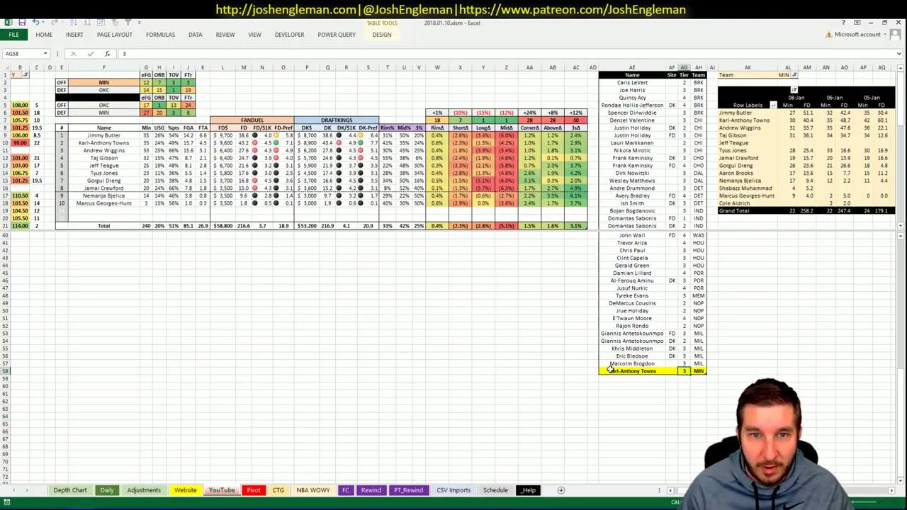
key(Return)
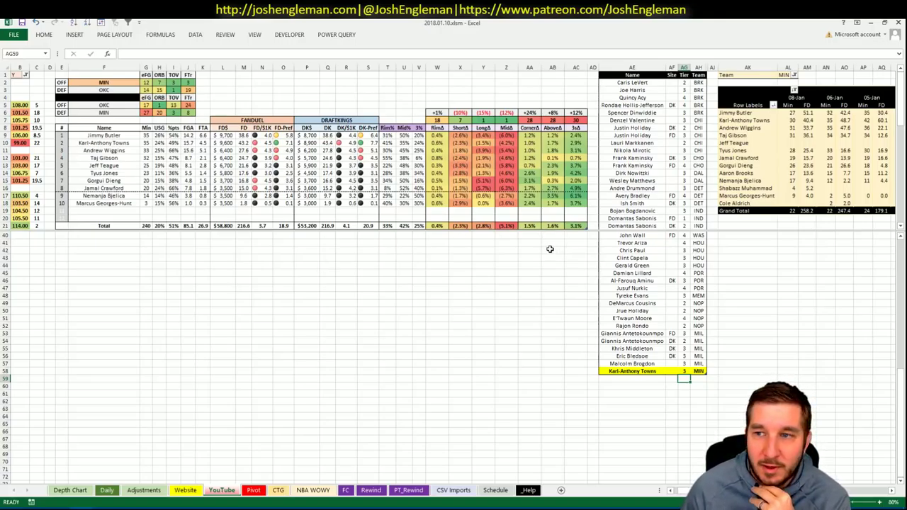
Check Minnesota's recent games in the pivot table, and review Andrew Wiggins's game log against OKC in FantasyCruncher.
scroll(454, 274, right, 5)
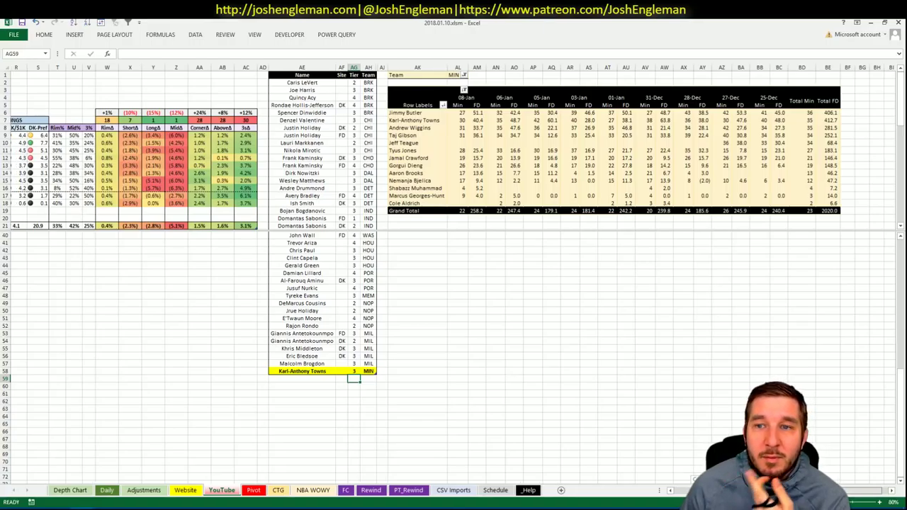
scroll(453, 273, left, 5)
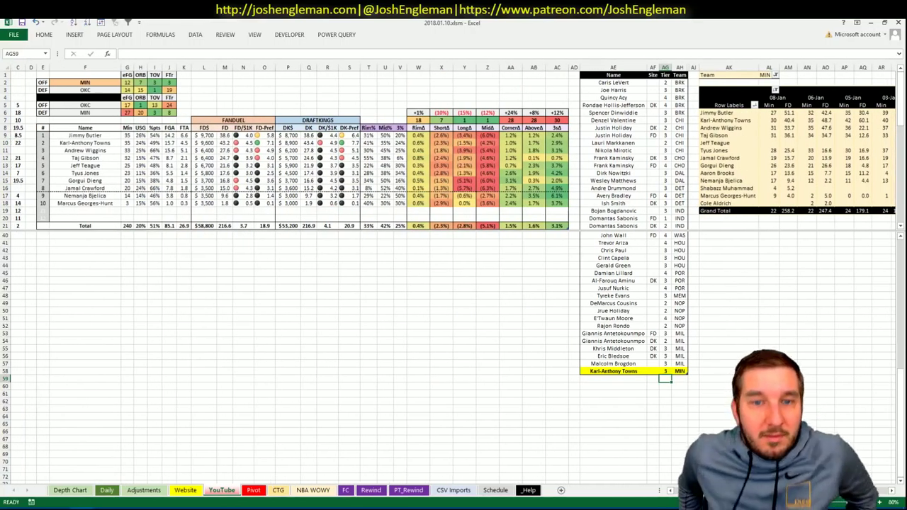
key(alt+Tab)
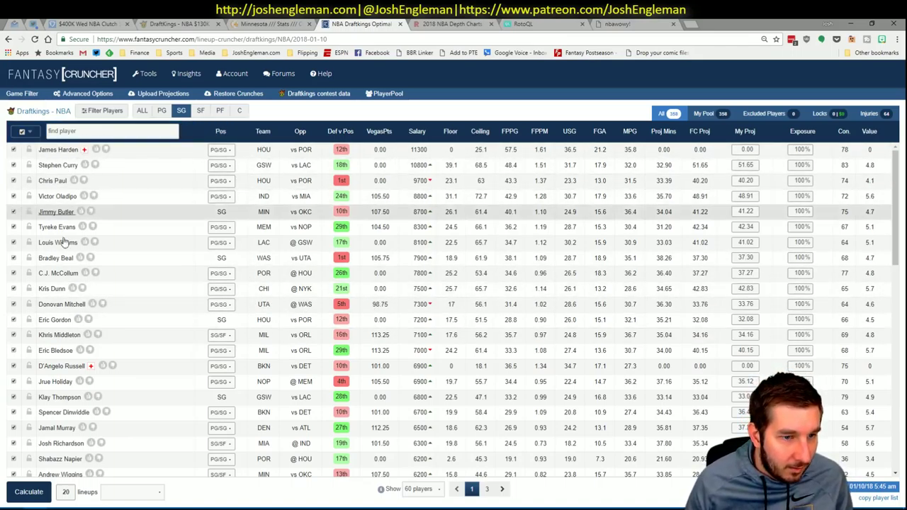
click(61, 474)
click(333, 295)
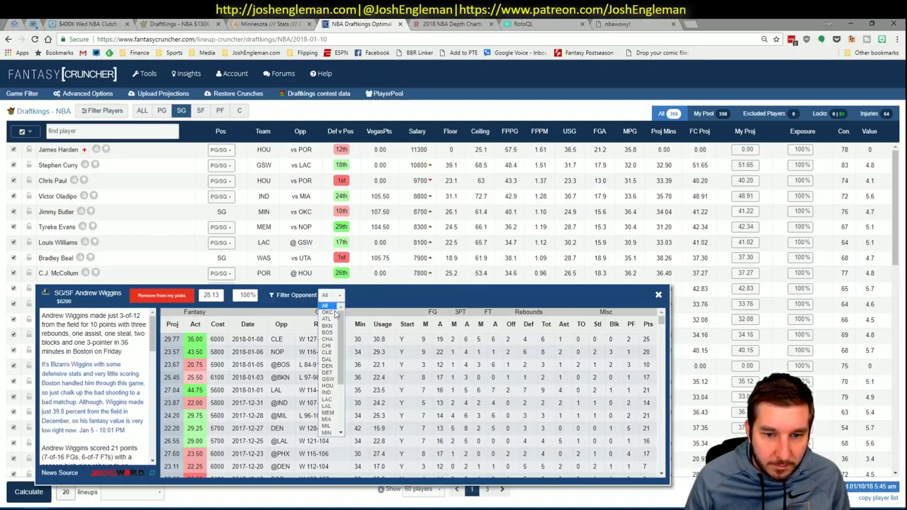
click(333, 316)
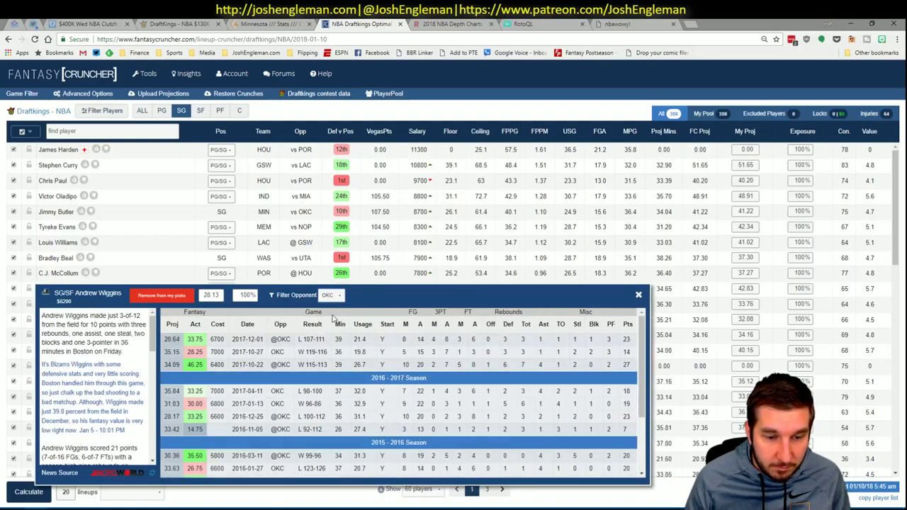
click(639, 296)
Switch back to Excel and set the offensive team in F2 of the YouTube sheet to OKC.
key(alt+Tab)
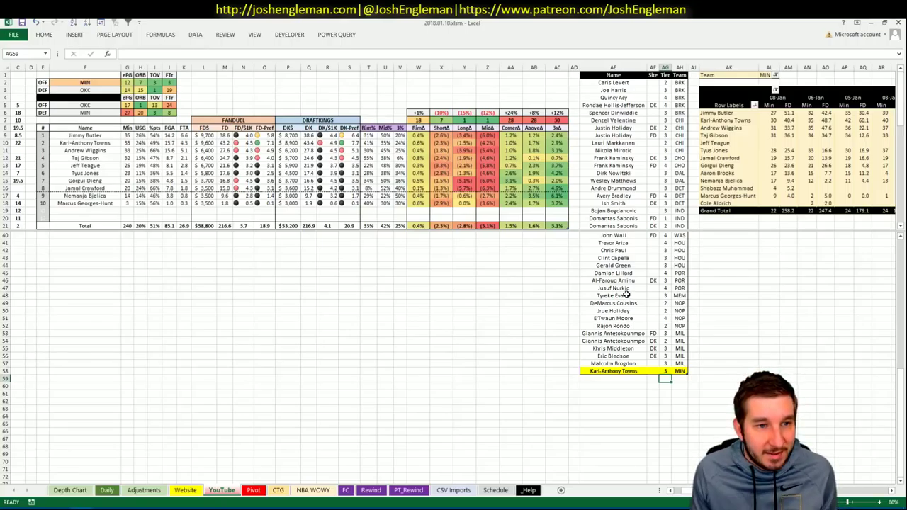
click(92, 85)
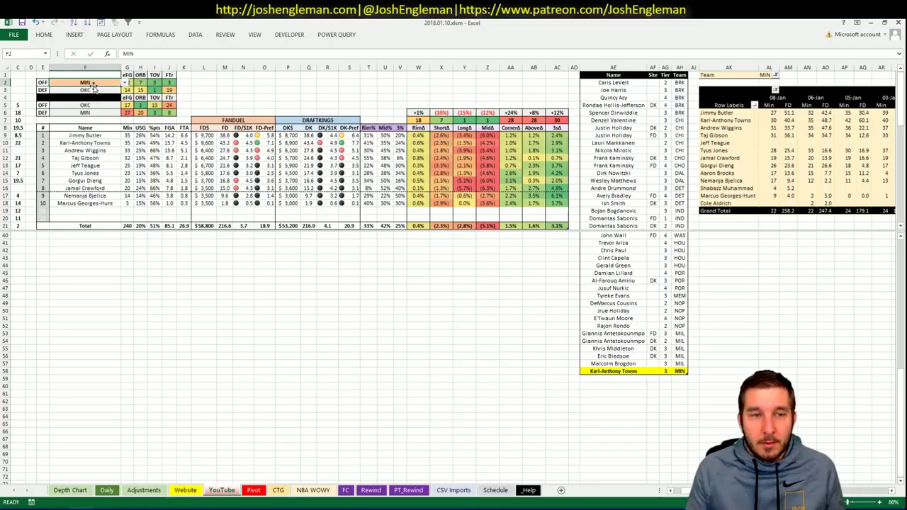
text(OKC)
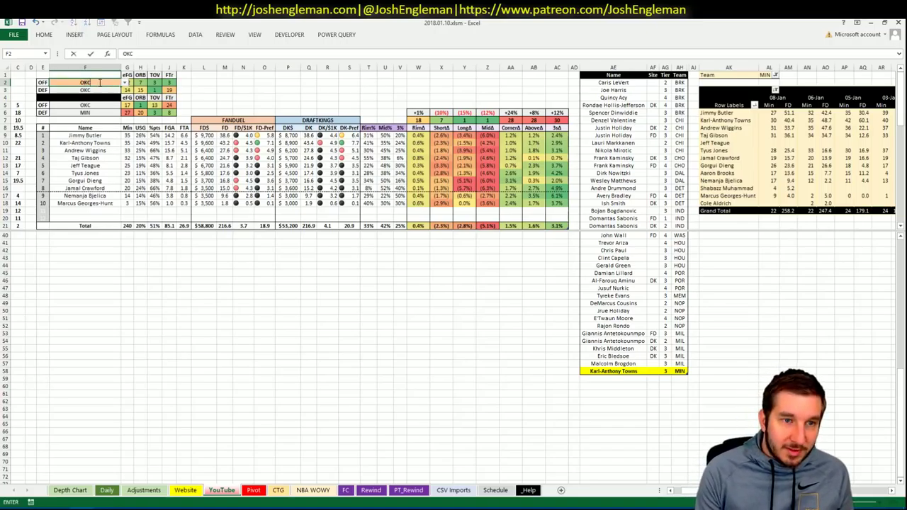
click(186, 454)
drag(685, 490, 346, 407)
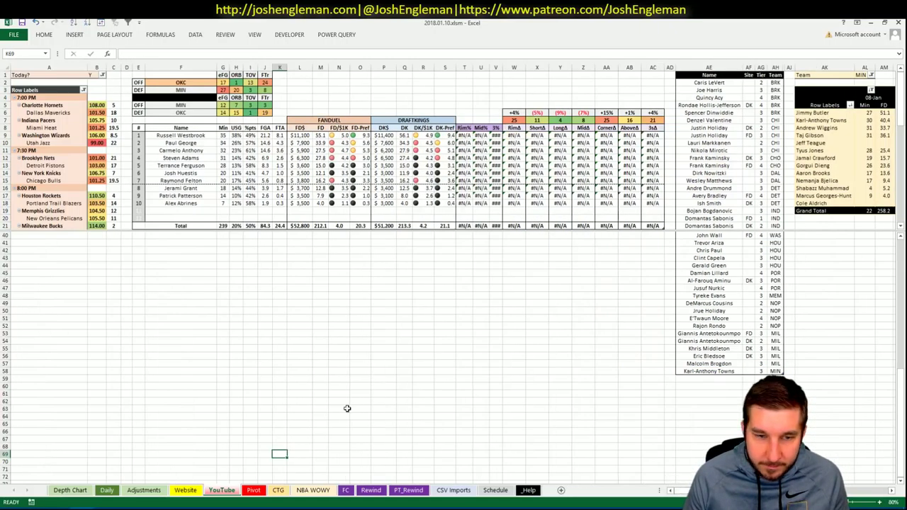
scroll(156, 376, up, 8)
scroll(155, 377, down, 4)
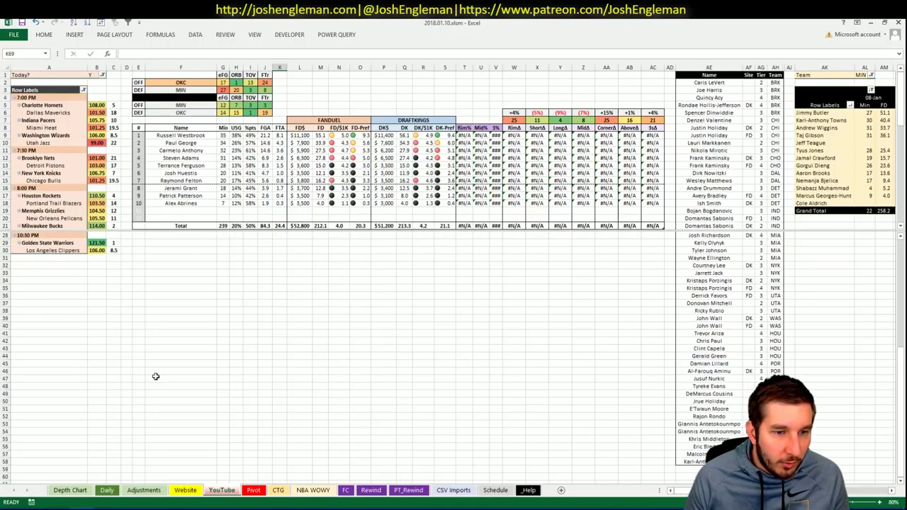
scroll(155, 376, down, 3)
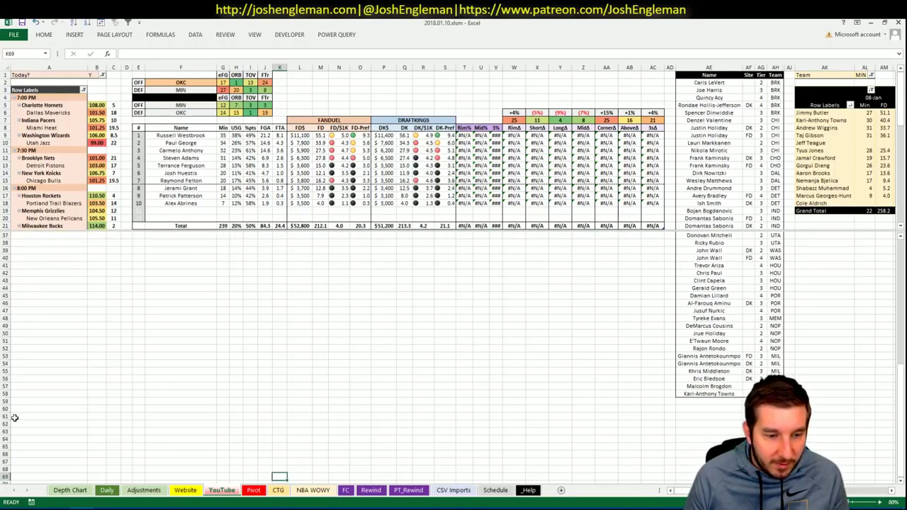
Show the CTG sheet, switch to Cleaning the Glass in the browser and open the Oklahoma City Thunder stats page.
click(144, 491)
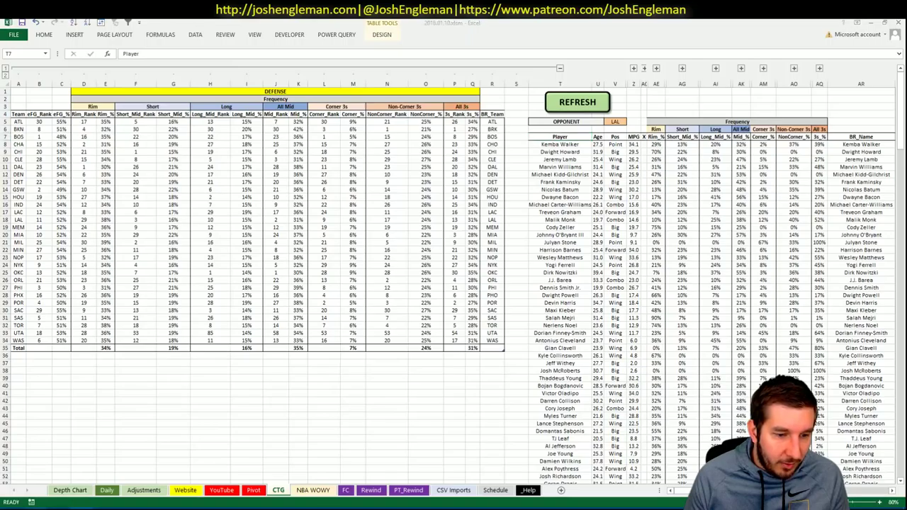
key(alt+Tab)
click(273, 24)
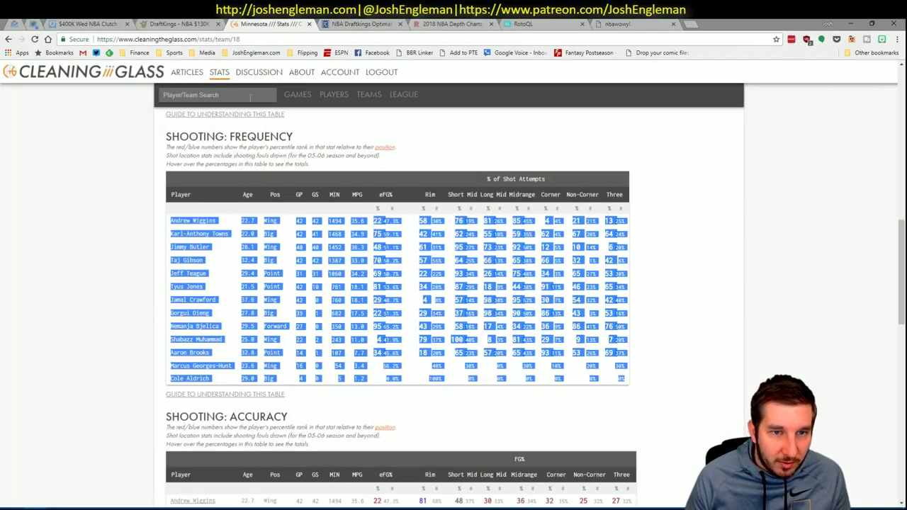
click(250, 97)
text(thund)
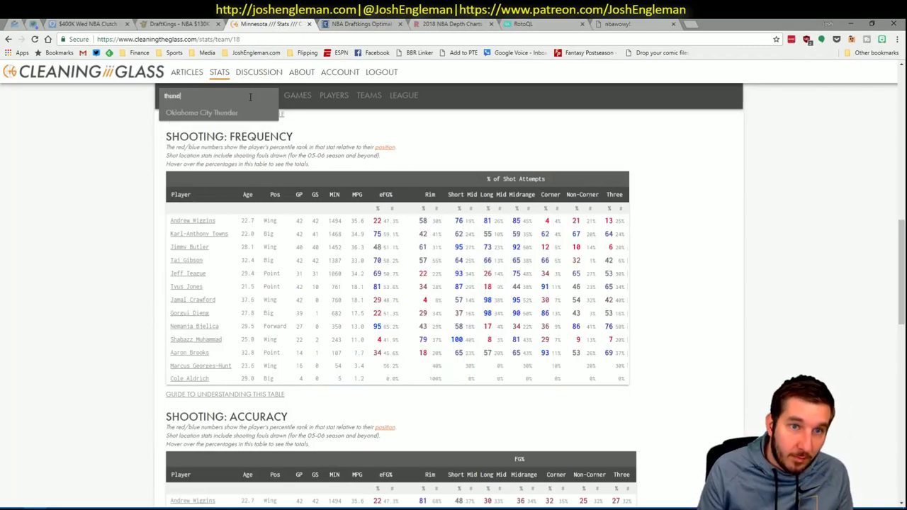
key(Return)
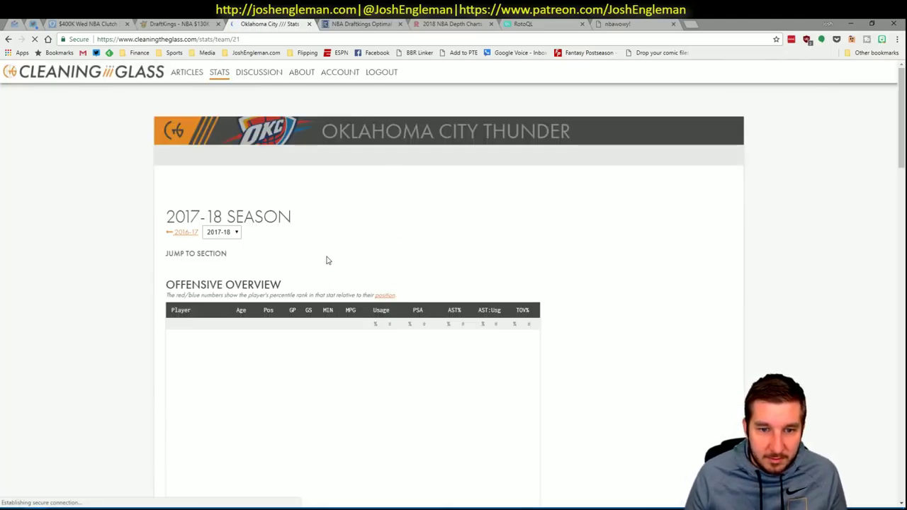
Copy the Thunder's Shooting: Frequency player rows into the CTG sheet's player table in Excel and return to the YouTube sheet.
click(316, 262)
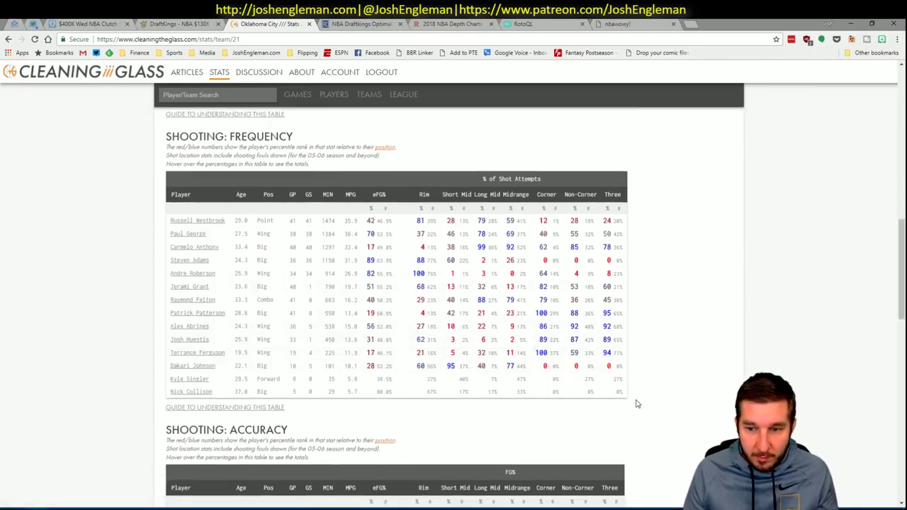
mouse_move(620, 392)
drag(620, 392, 172, 224)
key(alt+Tab)
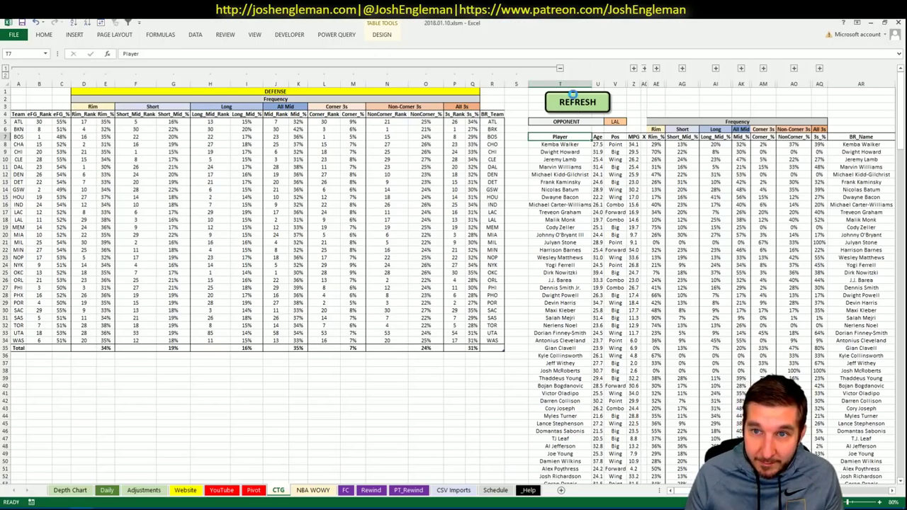
click(222, 491)
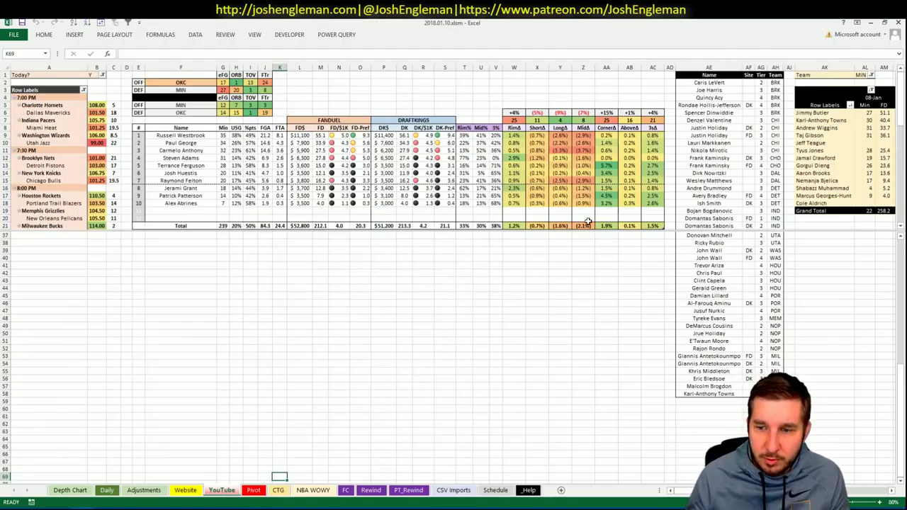
Add Russell Westbrook to the shortlist in the first empty row with tier 2.
click(708, 401)
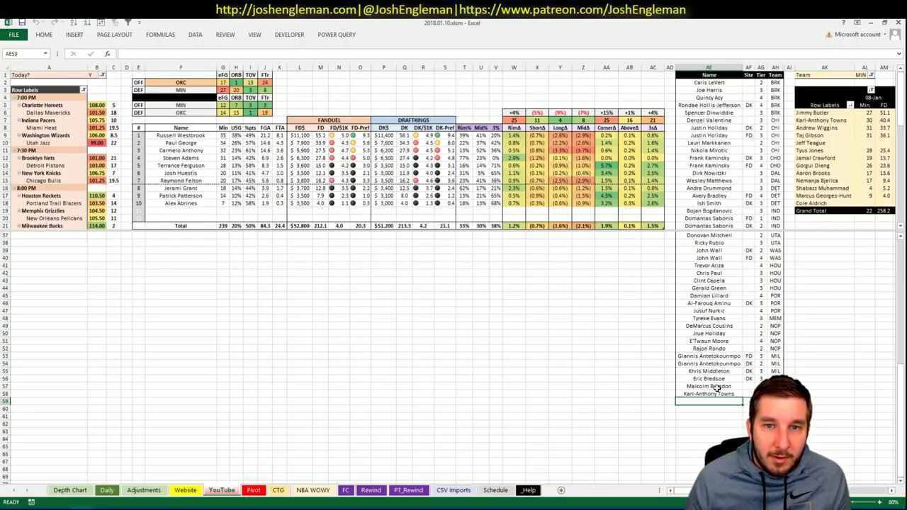
text(Russel)
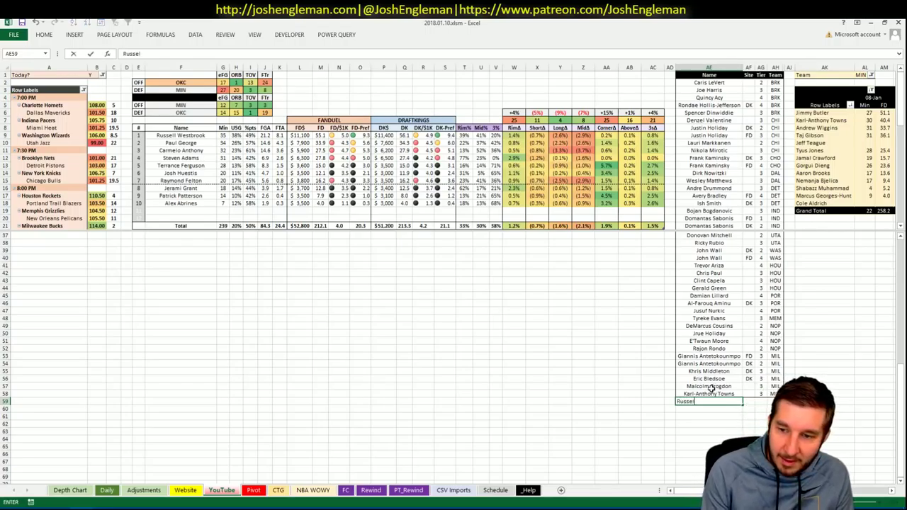
text(l Westbrook)
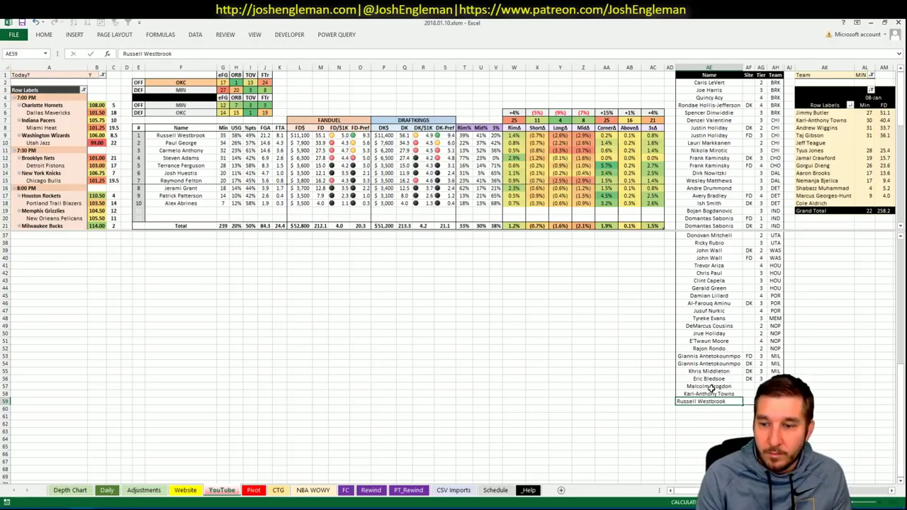
key(Tab)
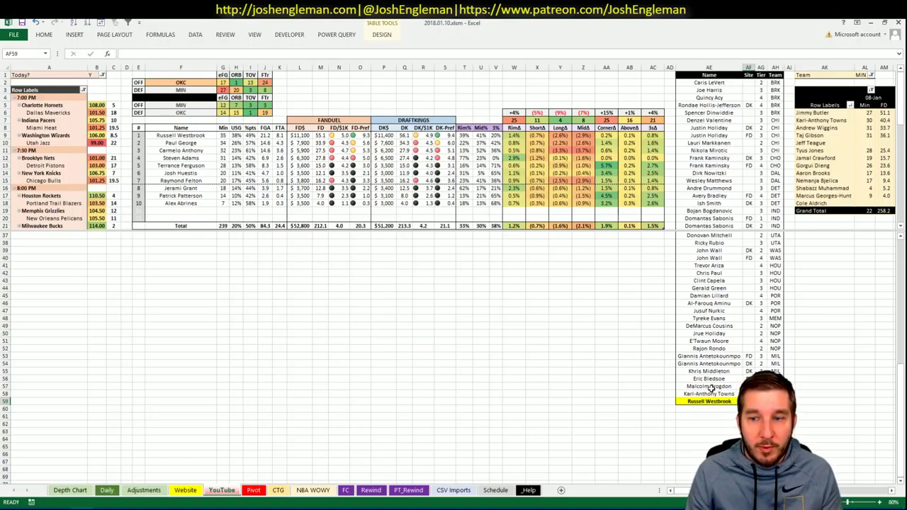
key(Tab)
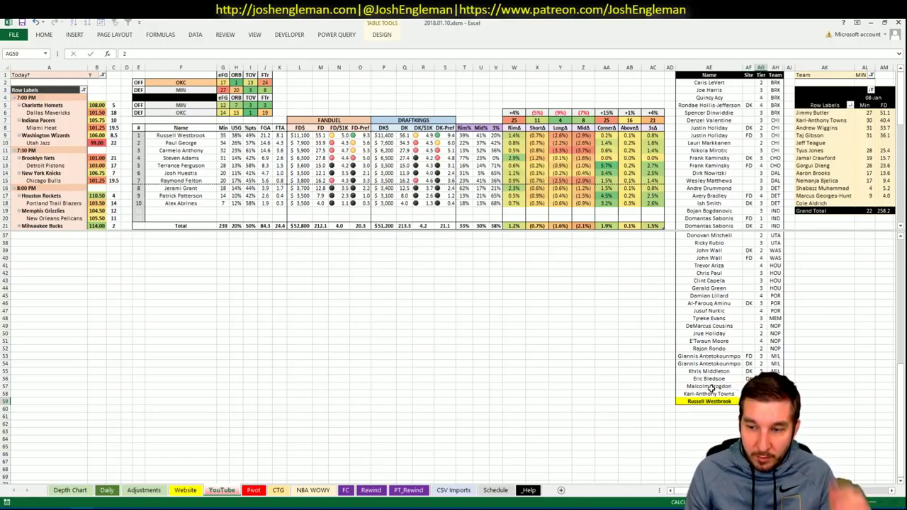
Switch to FantasyCruncher in the browser, list the point guards and review Russell Westbrook's recent game log against all opponents.
key(alt+Tab)
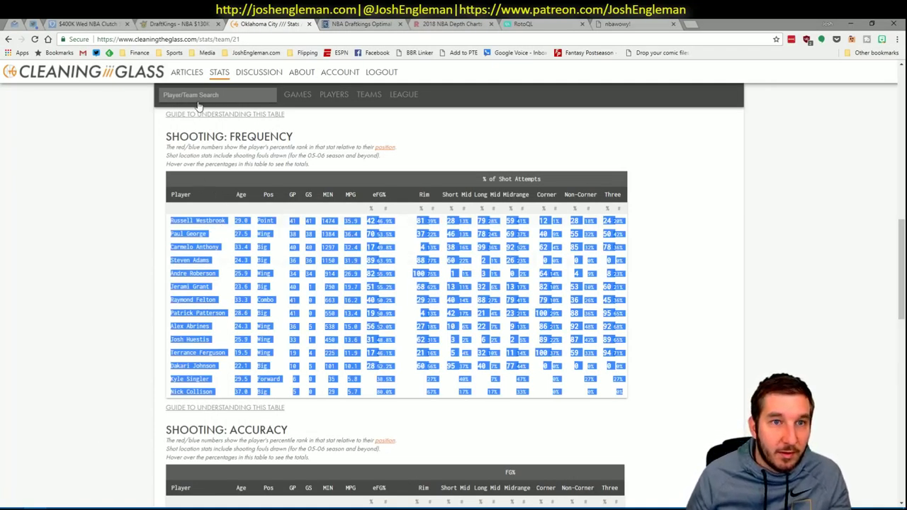
click(358, 24)
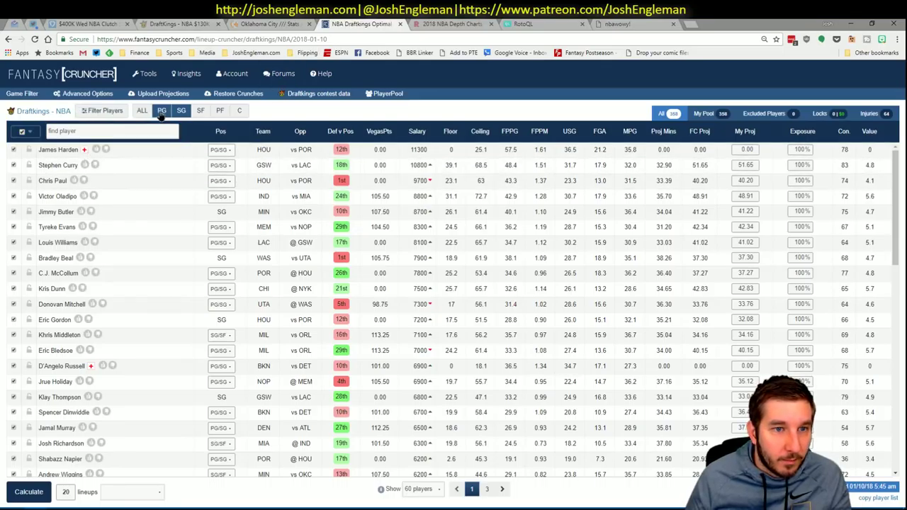
click(67, 150)
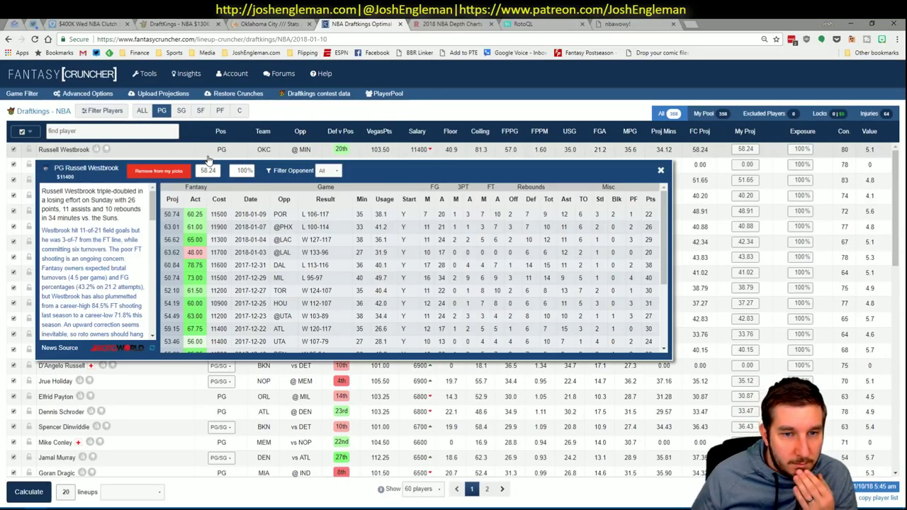
click(326, 170)
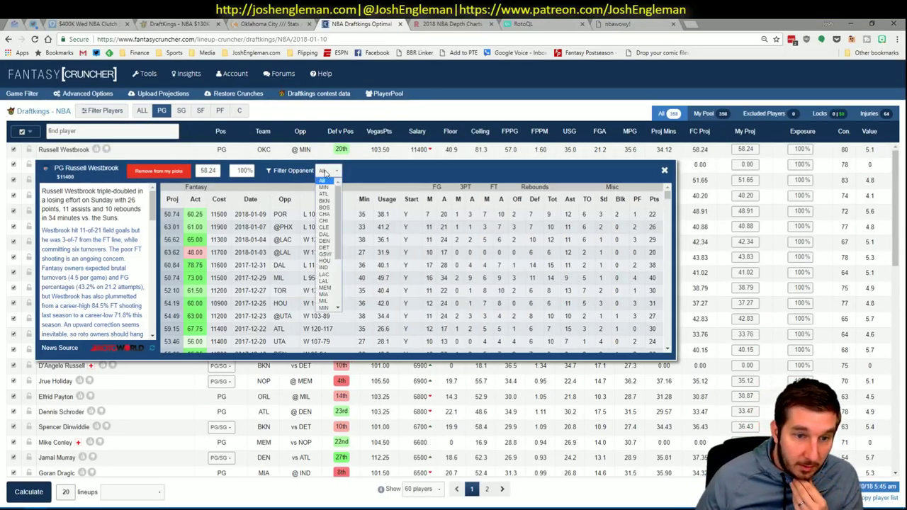
click(373, 170)
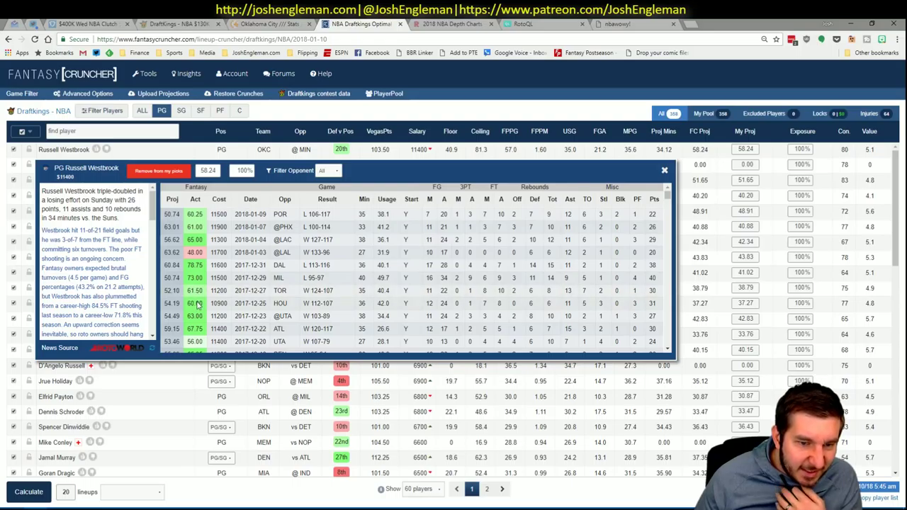
scroll(261, 326, down, 1)
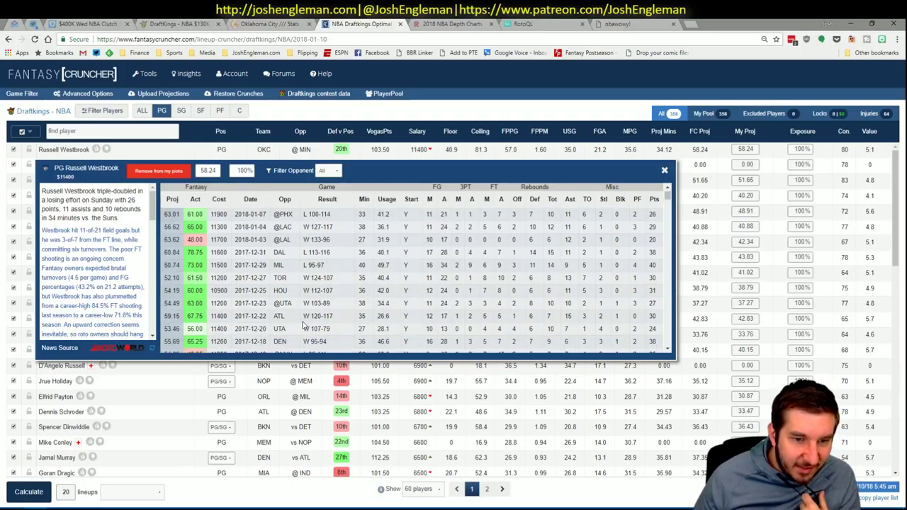
scroll(241, 307, down, 1)
scroll(239, 308, down, 1)
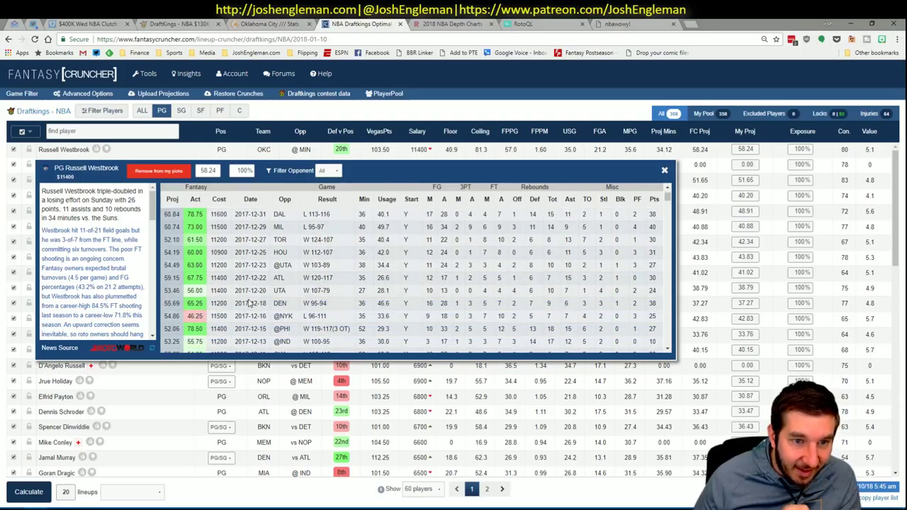
scroll(261, 285, down, 7)
scroll(261, 285, up, 10)
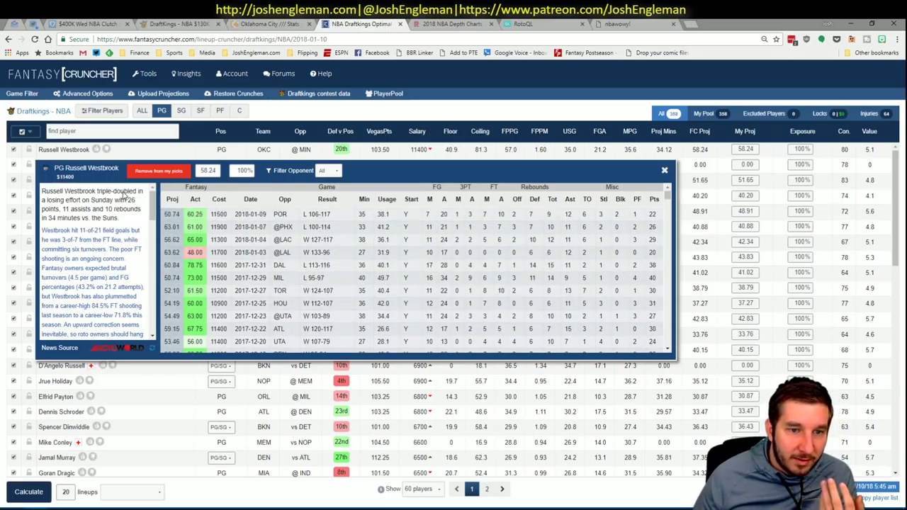
Filter Westbrook's game log to opponent MIN, review those games, close the log and return to Excel.
click(334, 173)
click(325, 188)
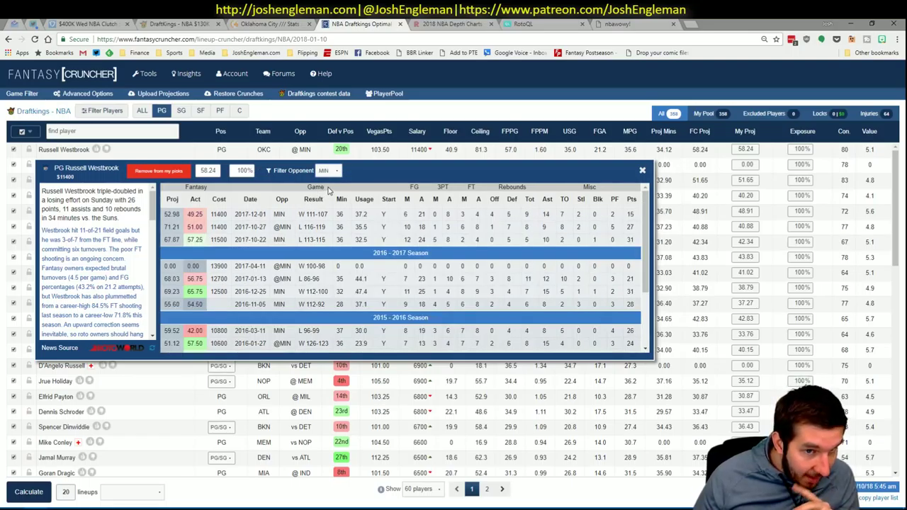
click(642, 172)
key(alt+Tab)
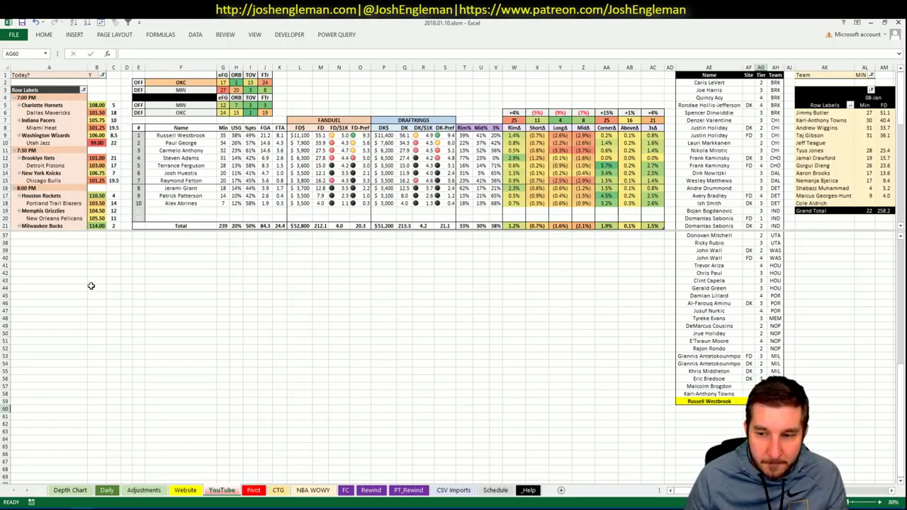
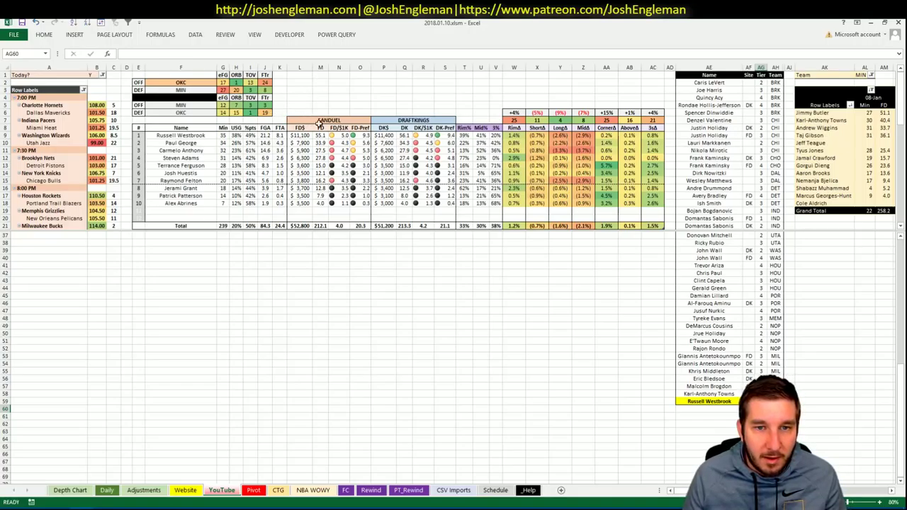
Review Paul George's game log against MIN among FantasyCruncher's small forwards, and return to the Excel workbook.
click(496, 92)
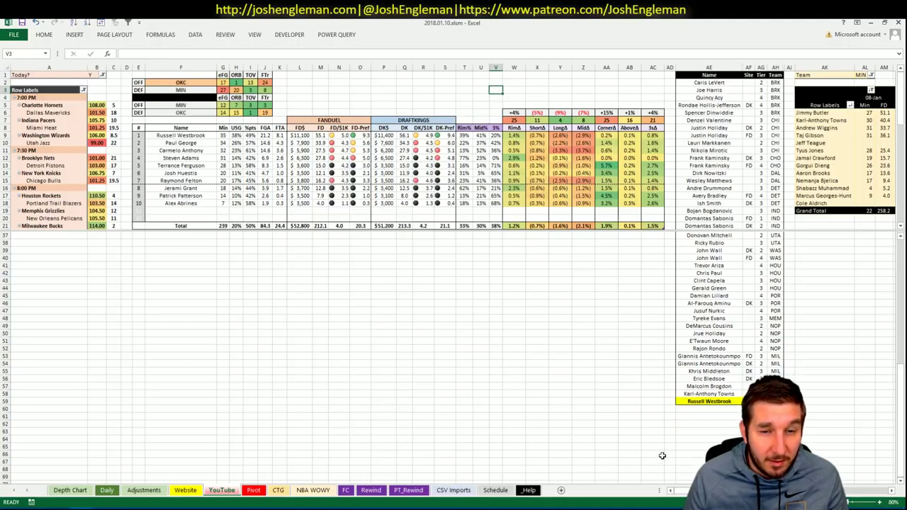
click(36, 508)
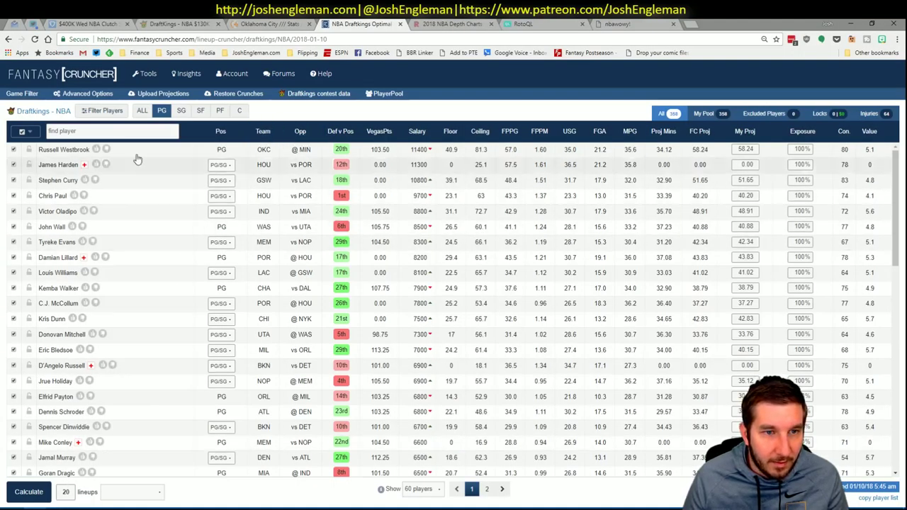
click(200, 111)
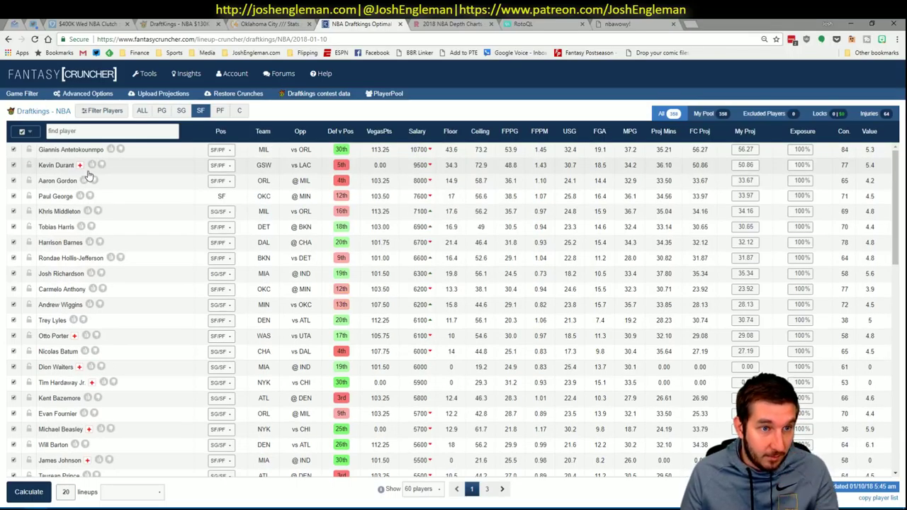
click(52, 198)
click(309, 217)
click(323, 234)
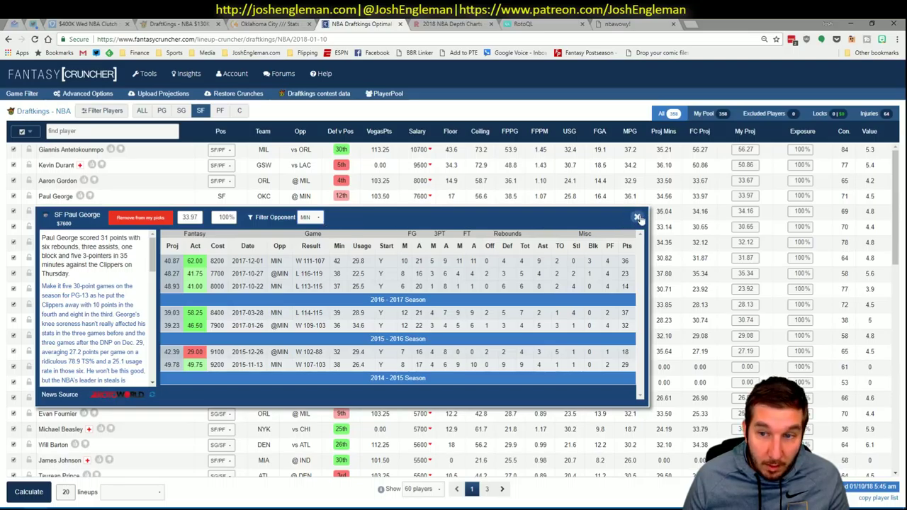
click(639, 218)
key(alt+Tab)
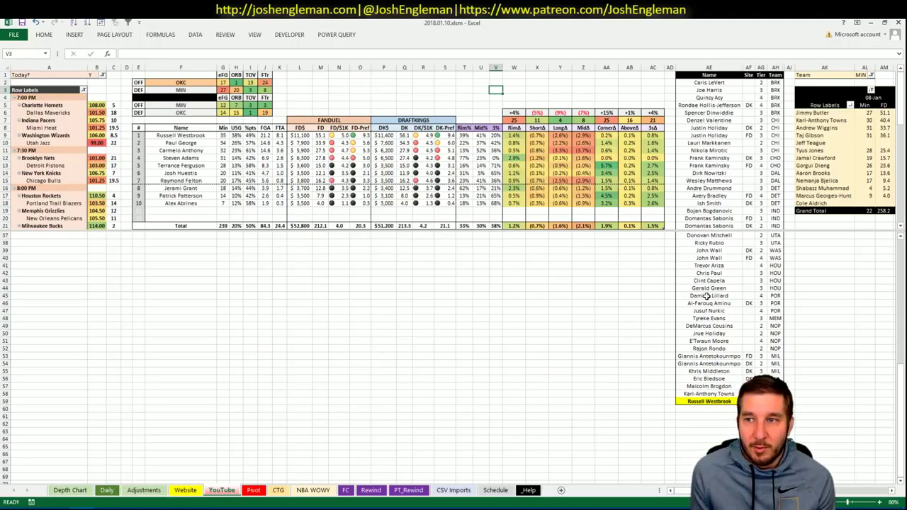
Add Paul George to the shortlist below Russell Westbrook with tier 3.
click(720, 409)
text(Paul Ge)
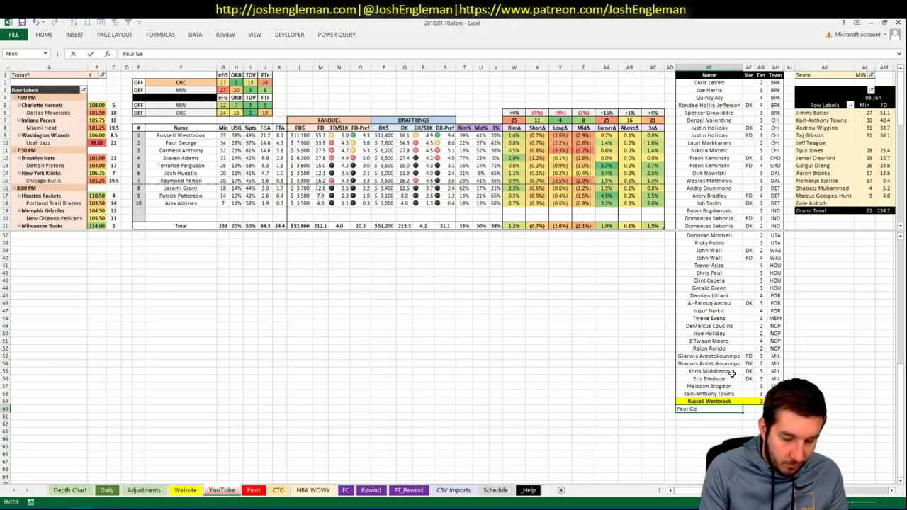
text(orge)
key(Tab)
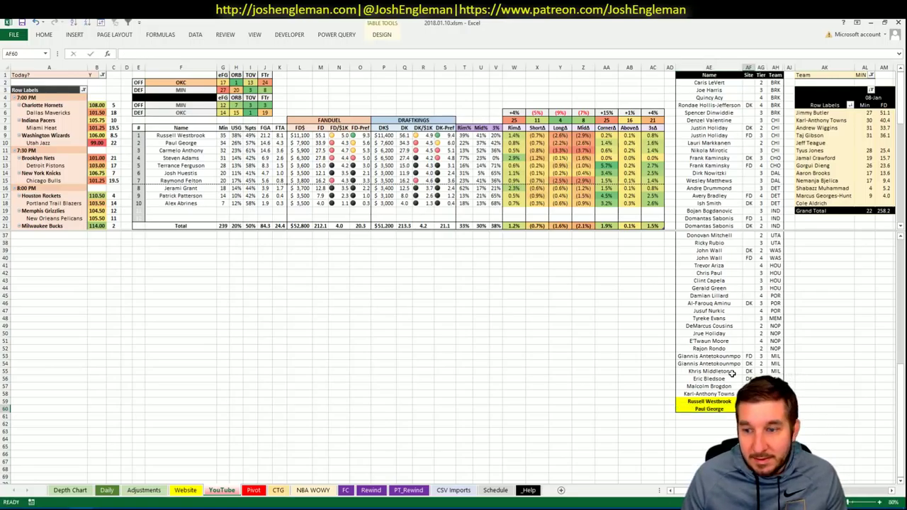
key(Tab)
text(3)
key(Return)
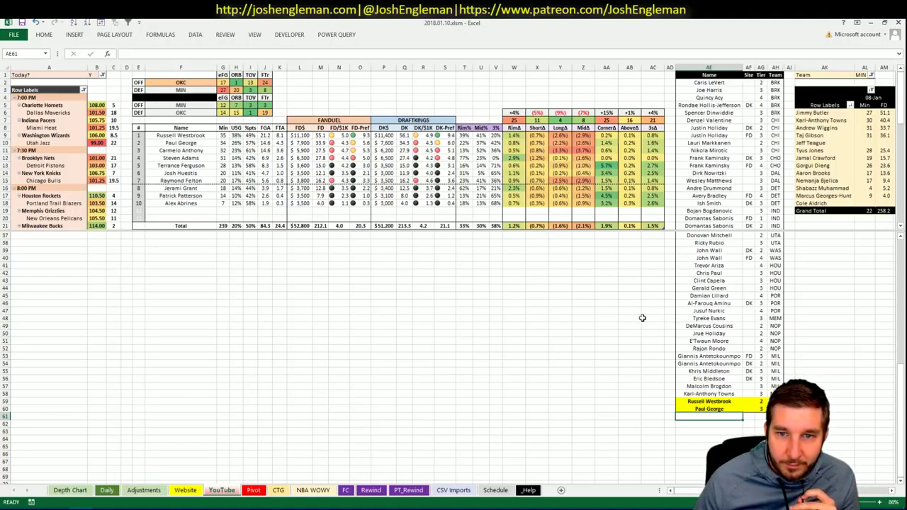
Set the offensive team in F2 of the YouTube sheet to DEN.
click(163, 325)
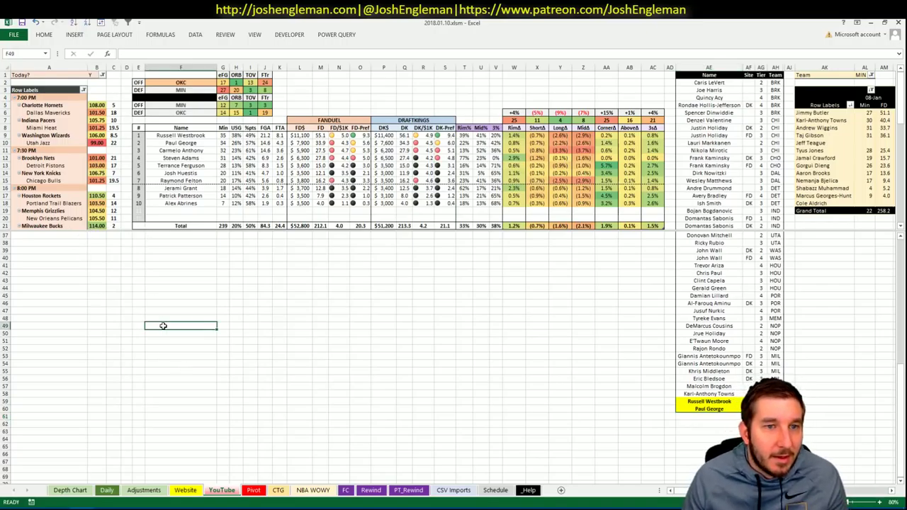
scroll(163, 325, up, 11)
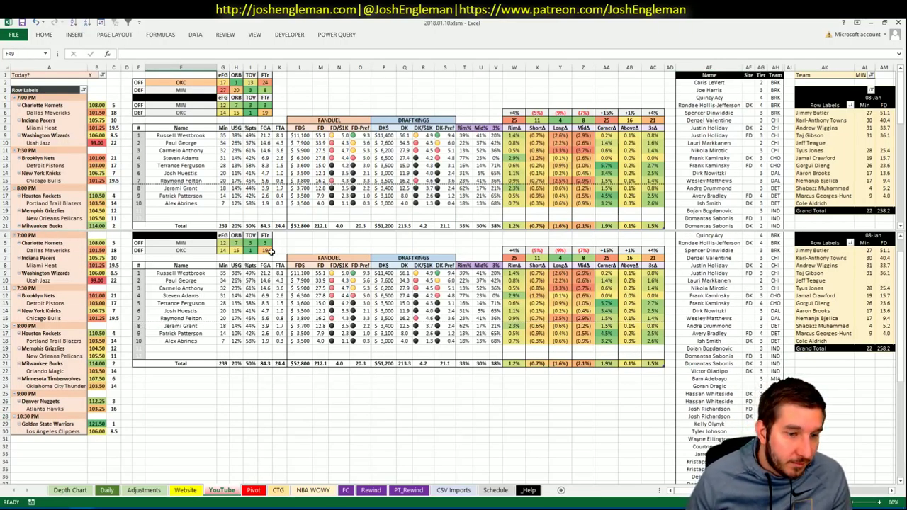
click(197, 82)
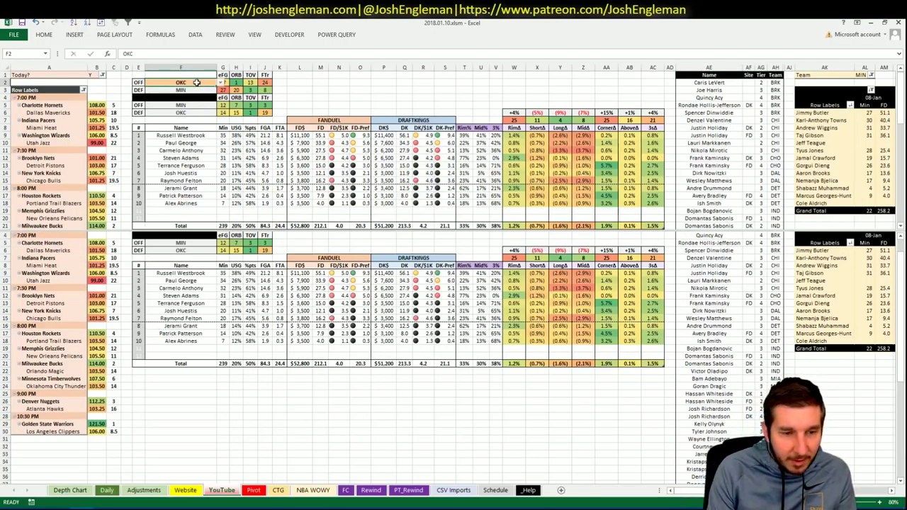
text(DEN)
key(Return)
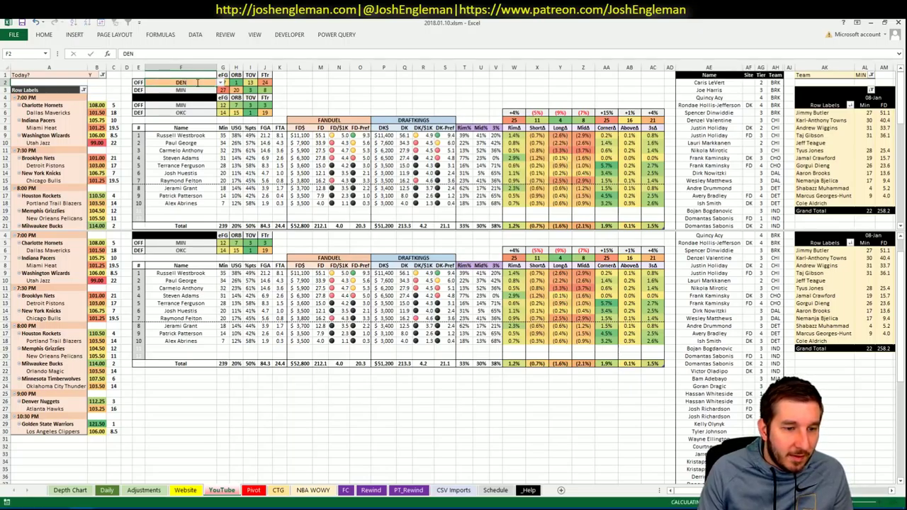
click(172, 395)
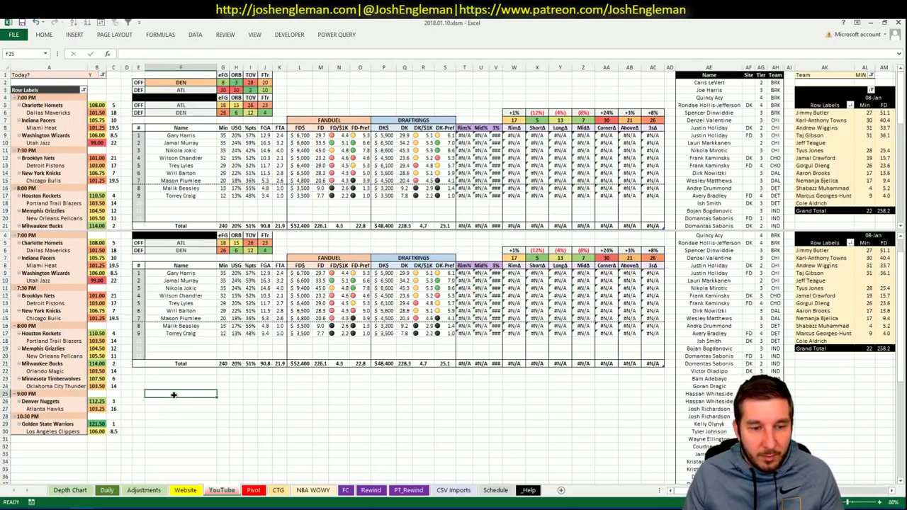
scroll(292, 395, down, 1)
scroll(292, 396, down, 8)
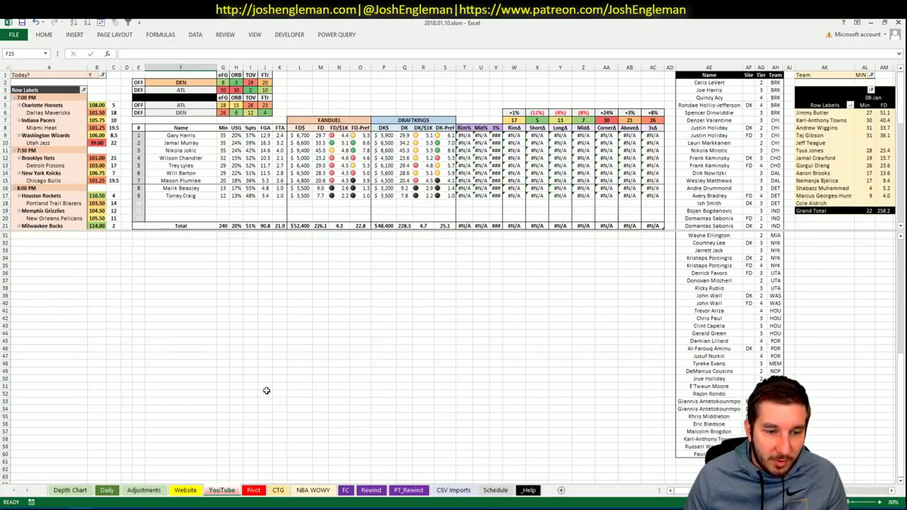
Switch to Cleaning the Glass in the browser and open the Denver Nuggets stats page at its Shooting: Frequency section.
key(alt+Tab)
click(266, 24)
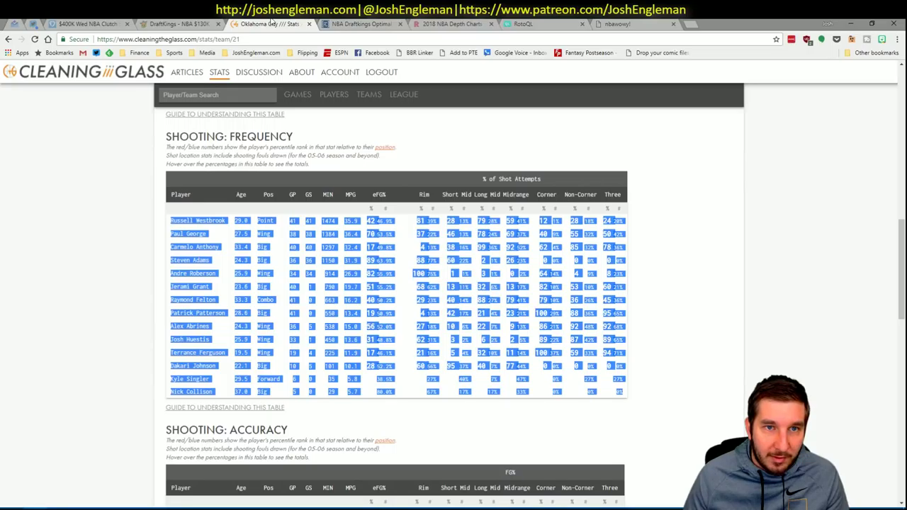
text(denver)
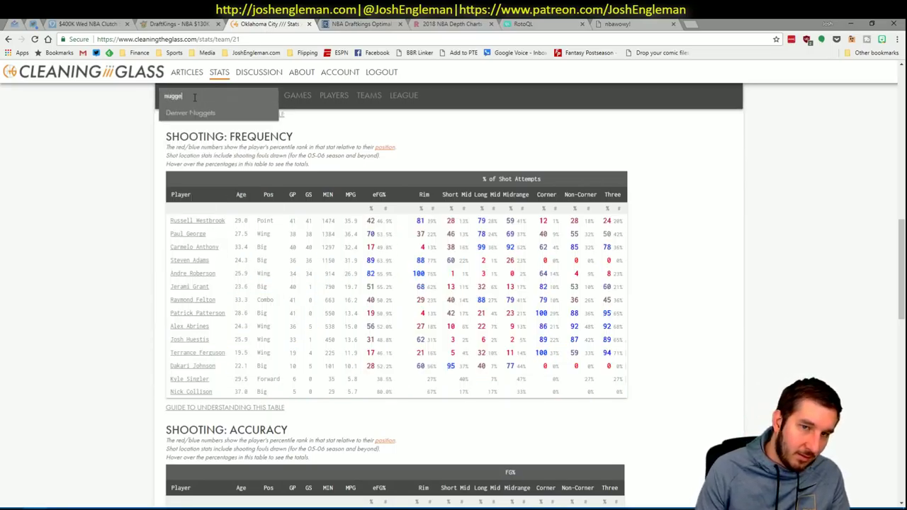
key(Down)
key(Return)
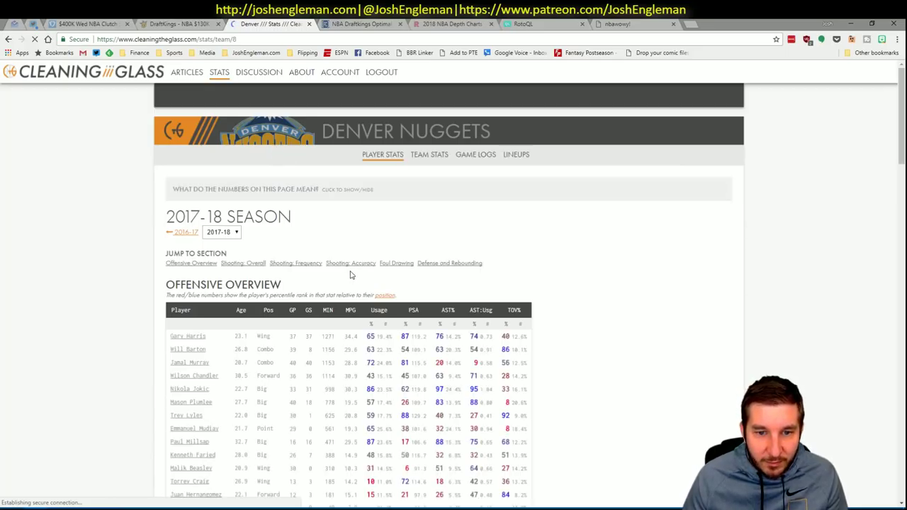
click(288, 268)
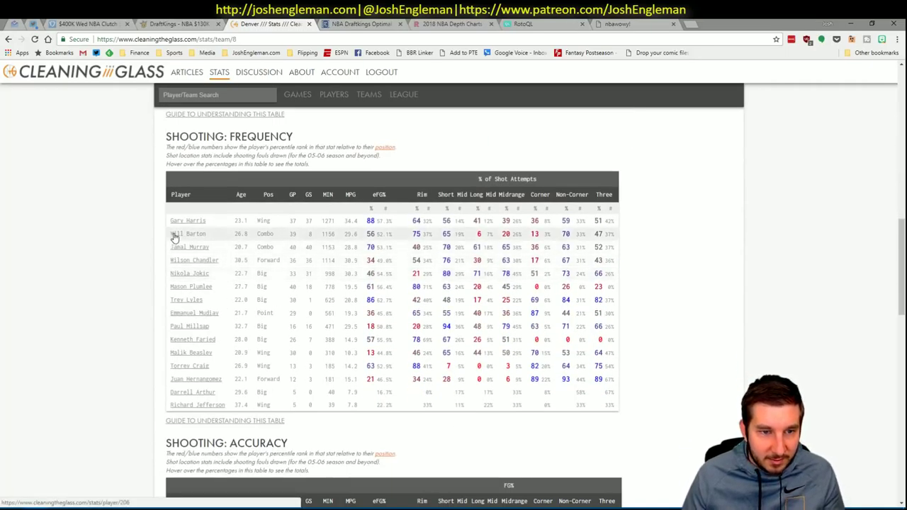
Copy the Denver players' Shooting: Frequency rows into the Excel workbook's CTG sheet, and return to the YouTube sheet.
mouse_move(614, 405)
drag(613, 405, 274, 218)
key(alt+Tab)
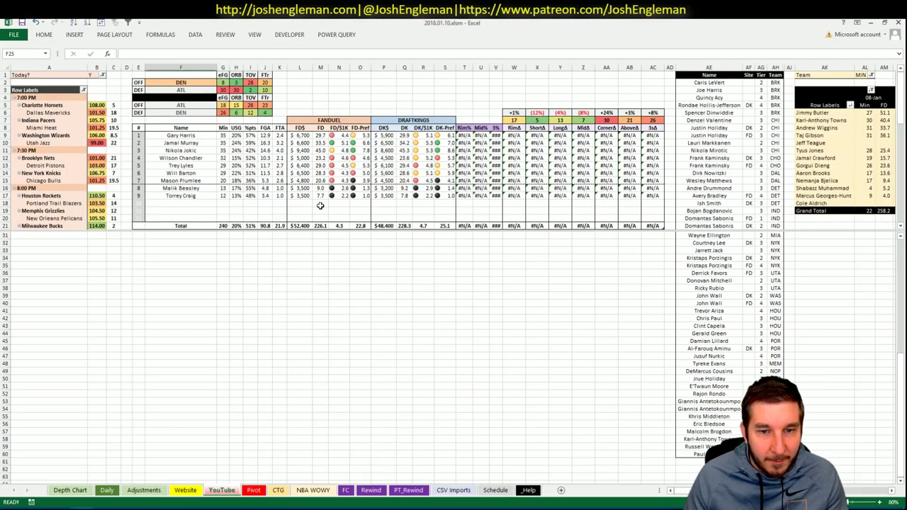
click(254, 490)
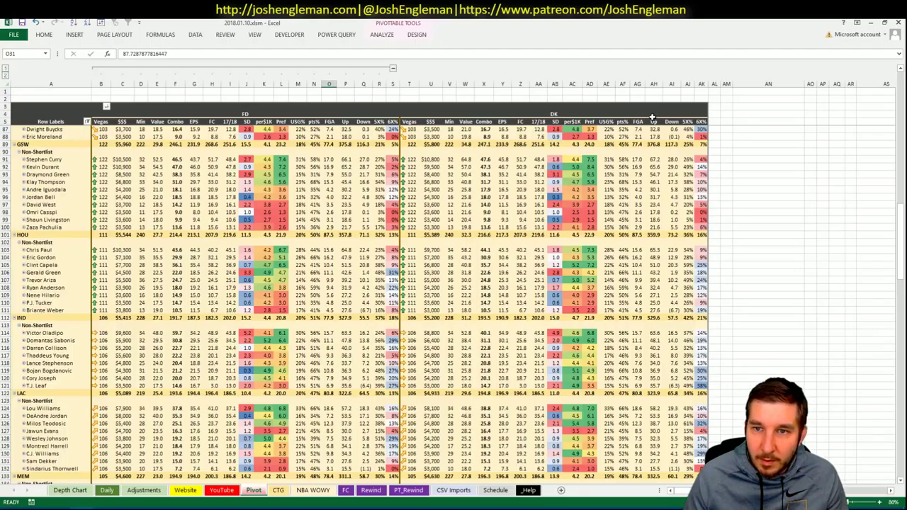
click(292, 492)
click(285, 492)
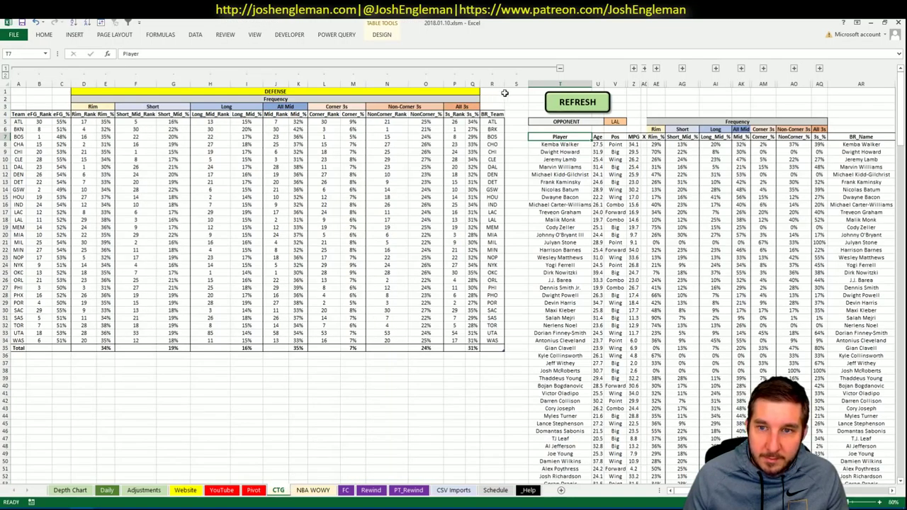
click(222, 492)
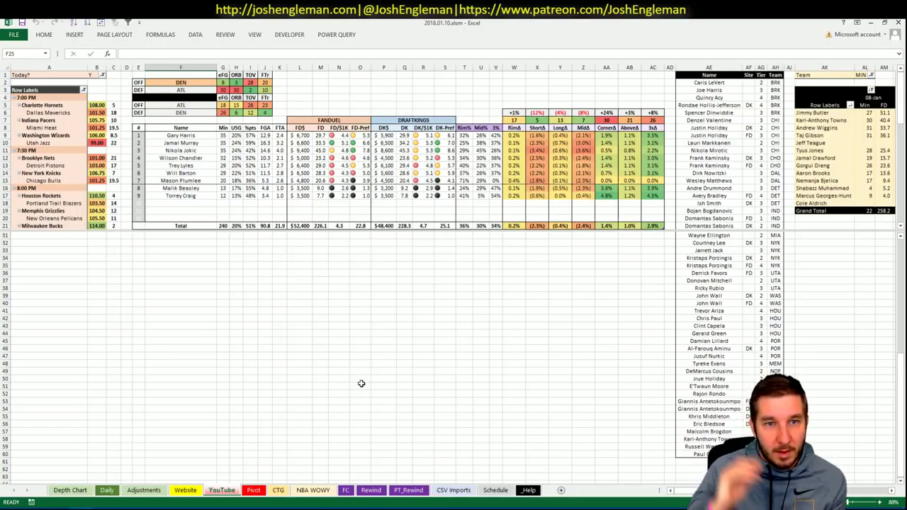
Add Gary Harris to the shortlist in the row below Paul George.
click(393, 350)
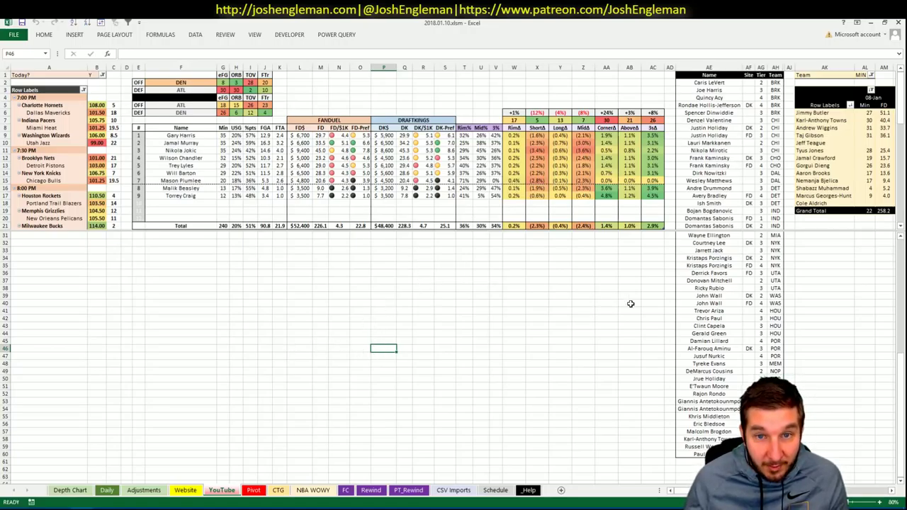
scroll(617, 287, down, 5)
click(718, 347)
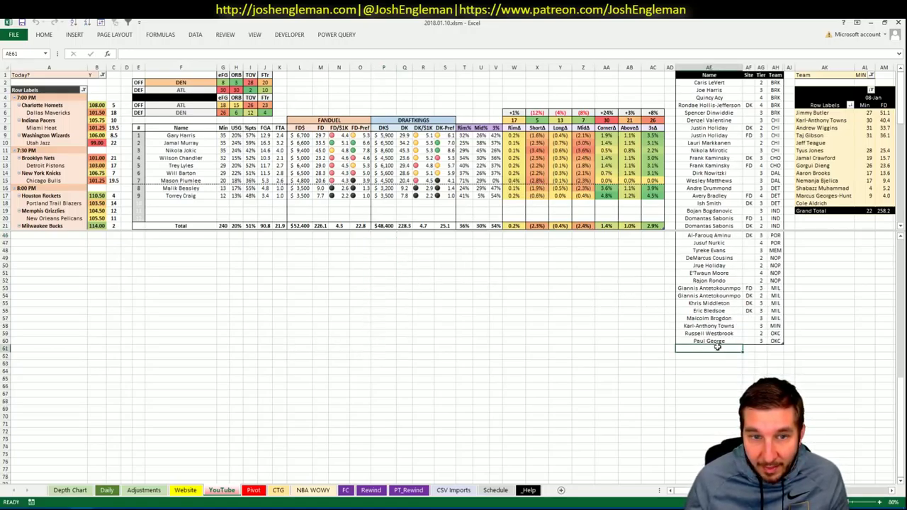
text(Gary)
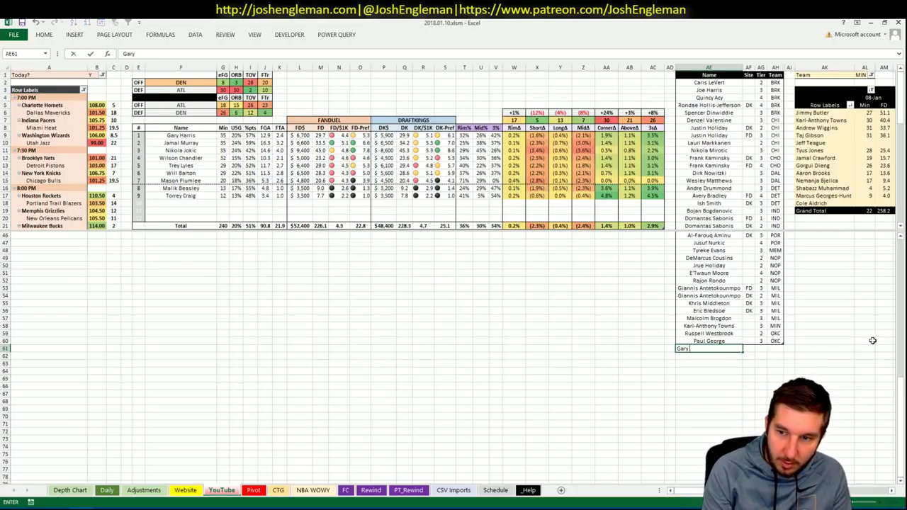
text( Harris)
key(Tab)
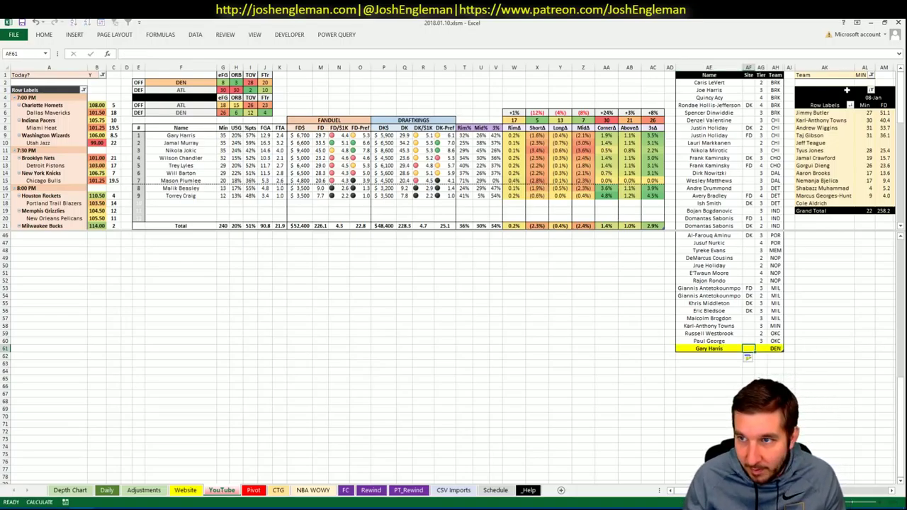
Set the game log's Team filter in AL1 to DEN and review the Denver players' recent minutes and FanDuel points.
click(863, 76)
text(DEN)
key(Return)
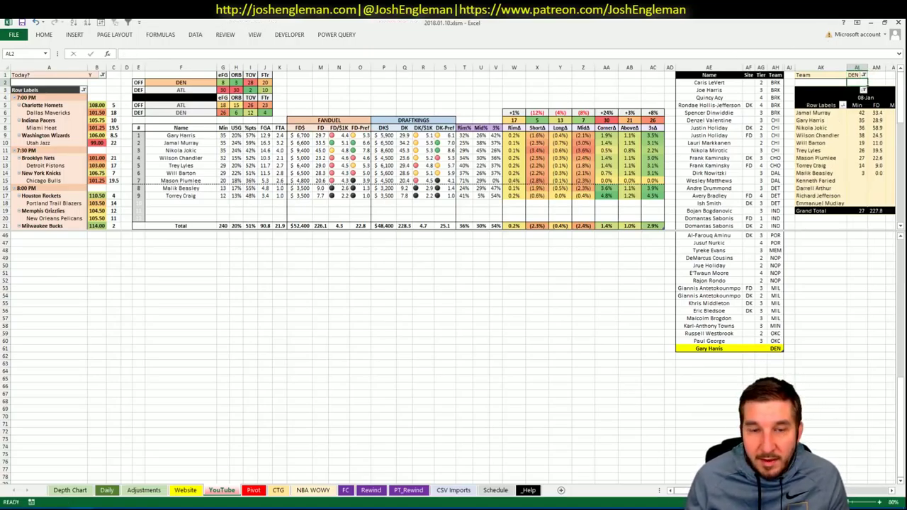
scroll(454, 269, right, 5)
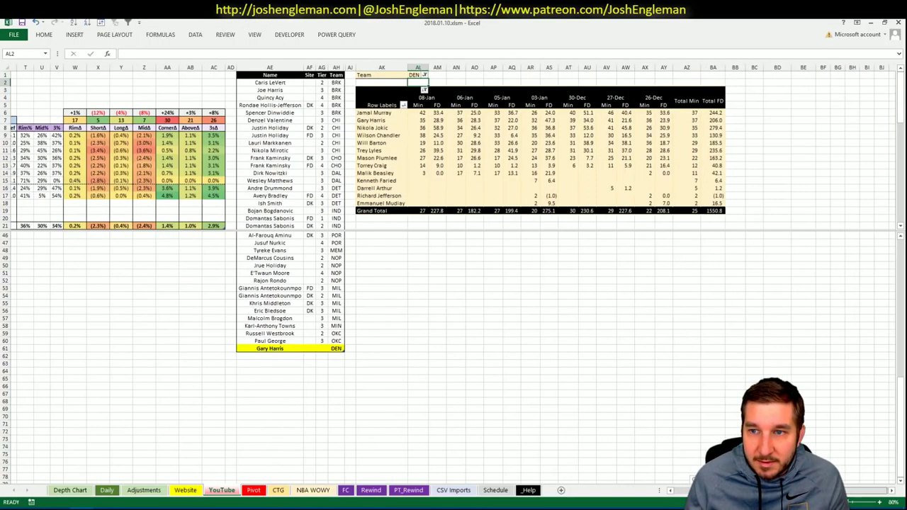
scroll(454, 270, left, 1)
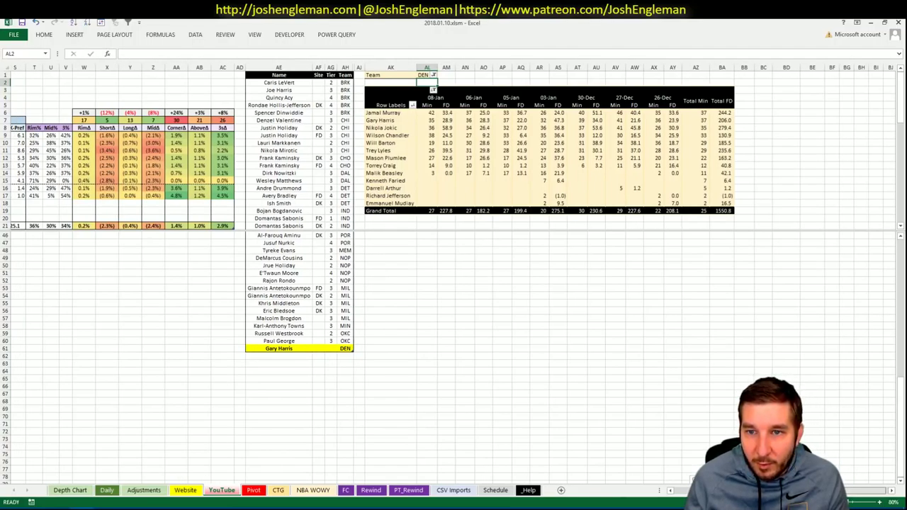
scroll(454, 269, left, 5)
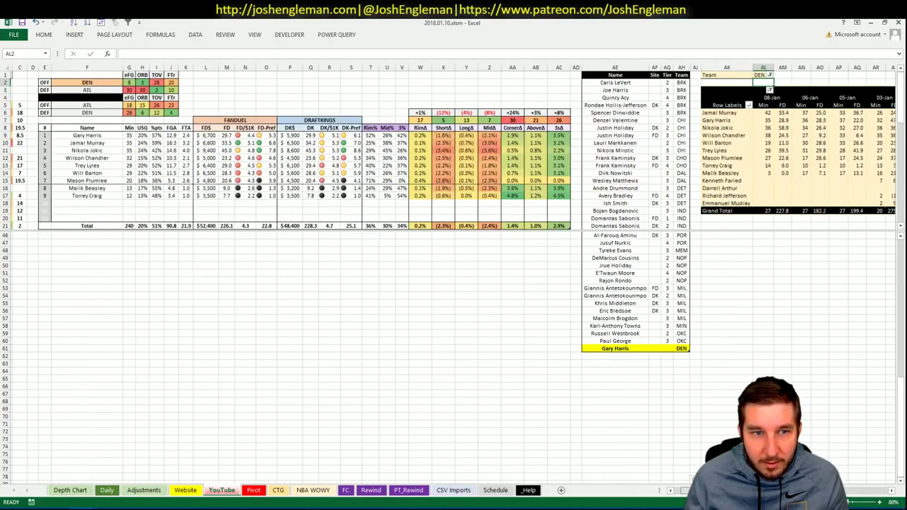
Give Gary Harris's shortlist entry tier 2 and site DK.
click(664, 349)
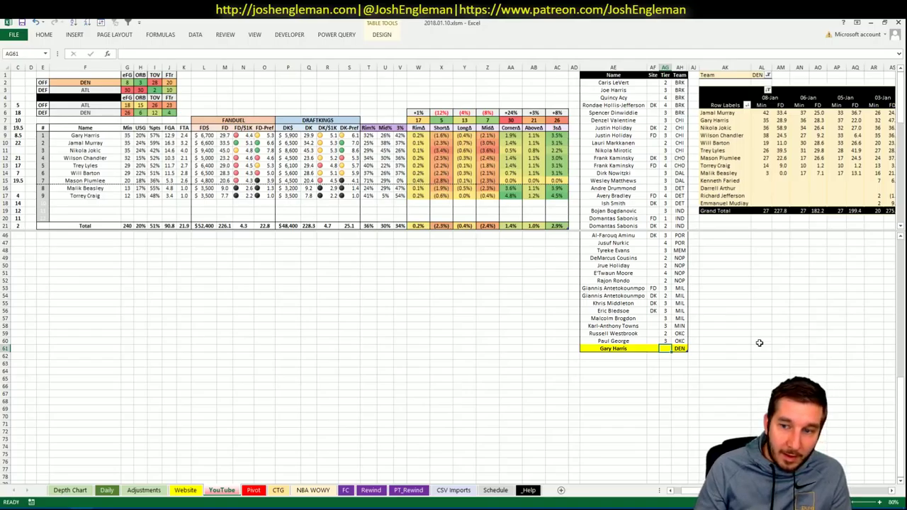
text(2)
key(Left)
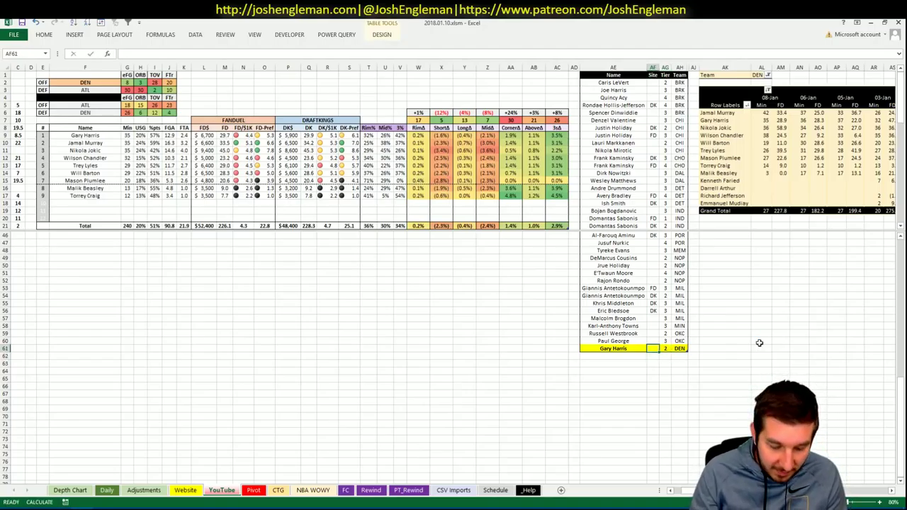
text(DK)
key(Return)
Add a second shortlist entry for Gary Harris with site FD and tier 3.
key(Left)
text(G)
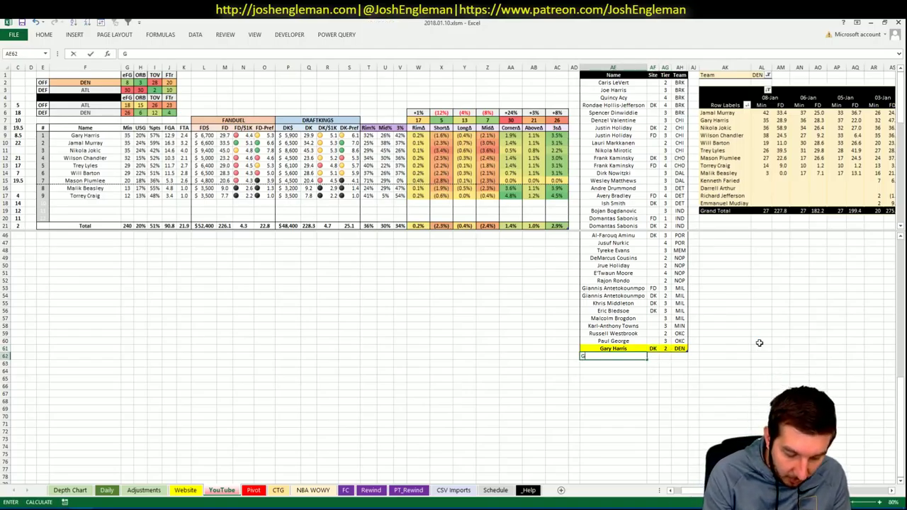
text(ary Harris)
key(Tab)
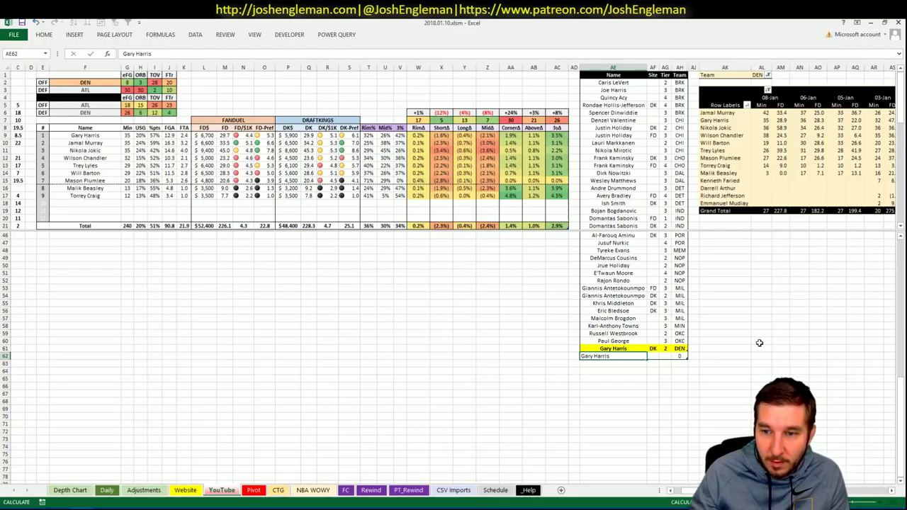
text(FD)
key(Tab)
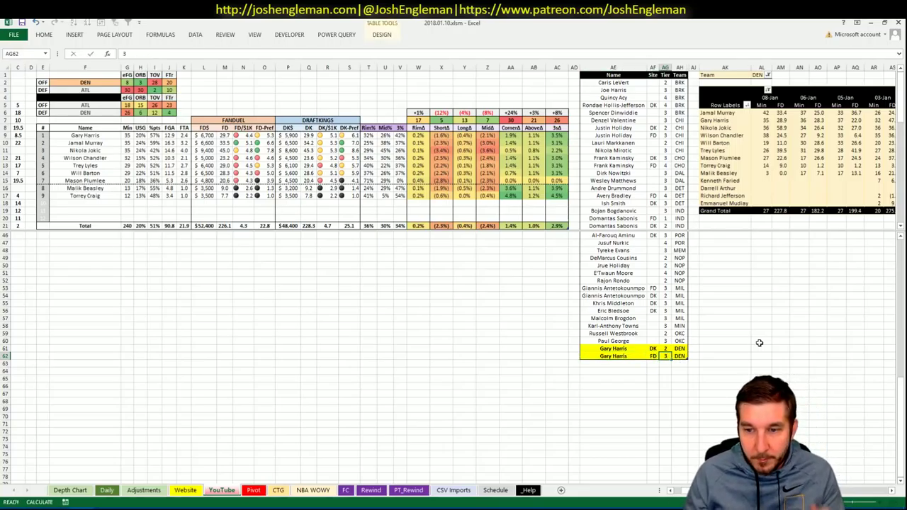
key(Return)
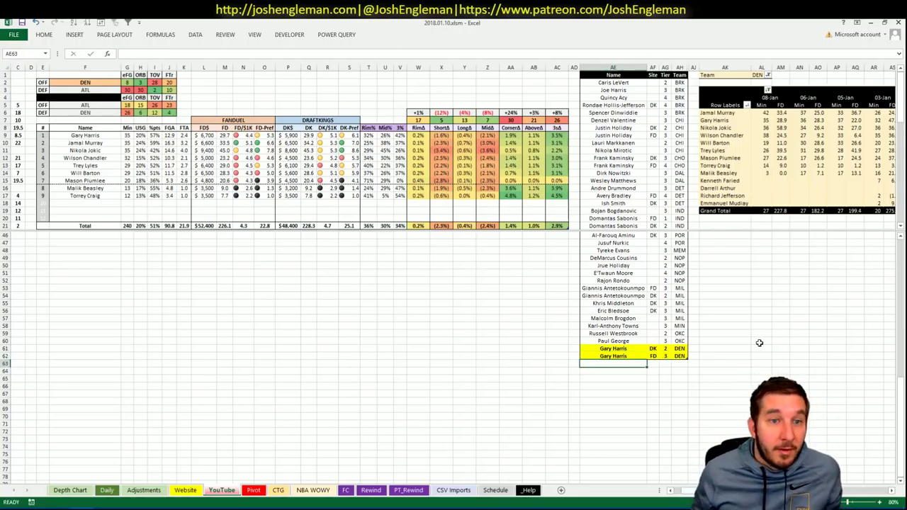
Review Jamal Murray's FanDuel points across his recent games in the Denver game log.
click(349, 341)
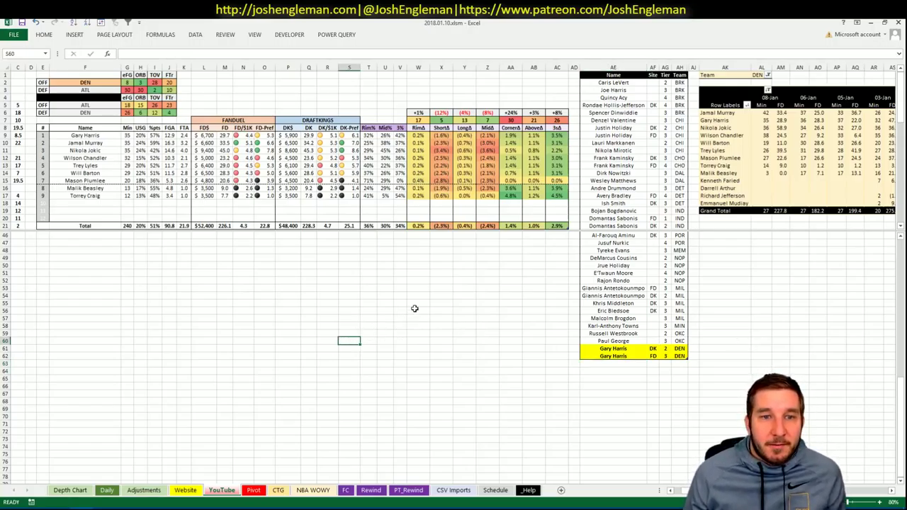
click(816, 305)
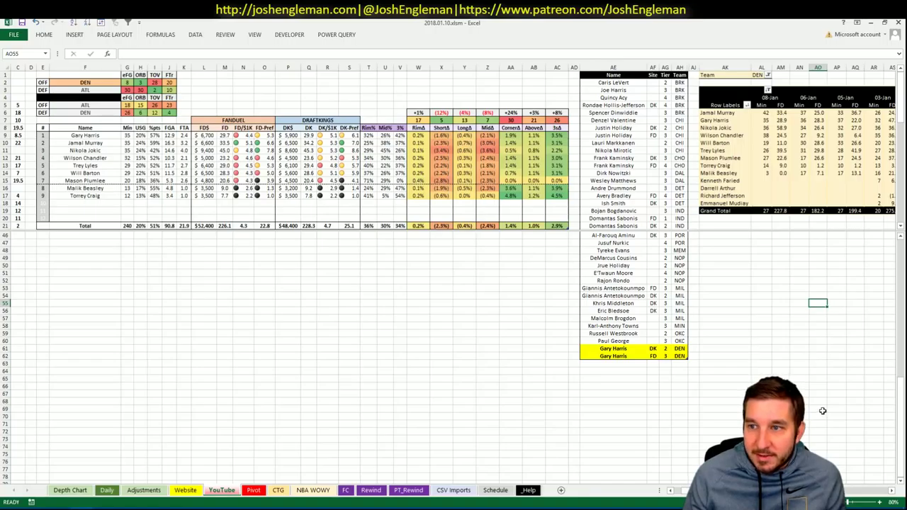
scroll(453, 274, right, 5)
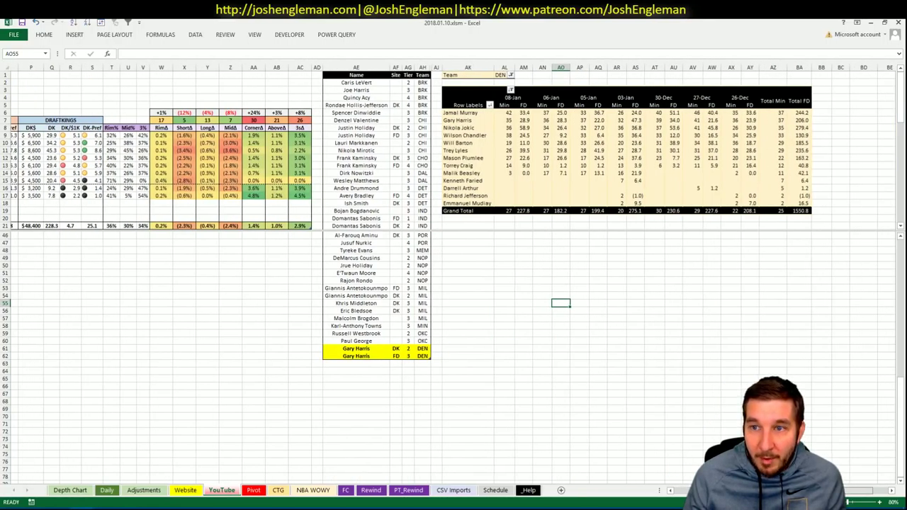
scroll(692, 113, left, 1)
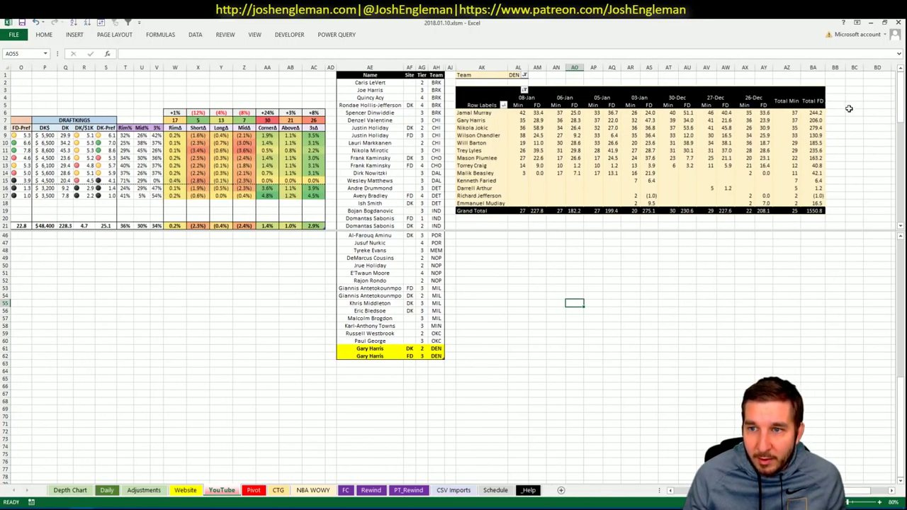
click(725, 114)
click(687, 114)
click(614, 114)
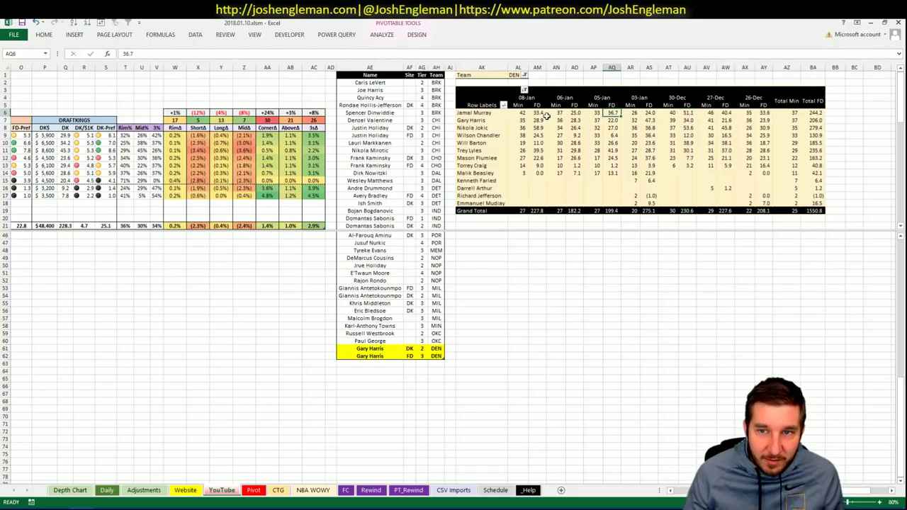
click(540, 114)
scroll(540, 119, left, 4)
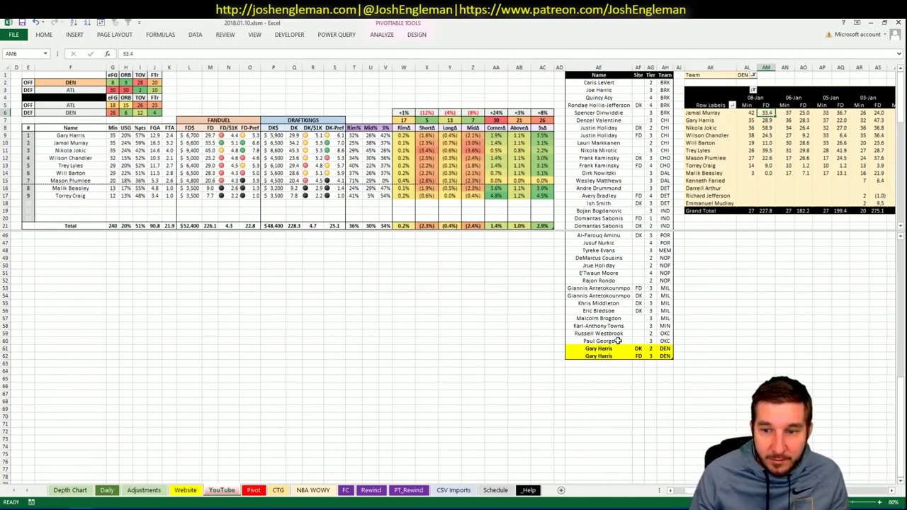
Add Jamal Murray to the shortlist below the Gary Harris entries with tier 2.
click(599, 364)
text(Jamal Murray)
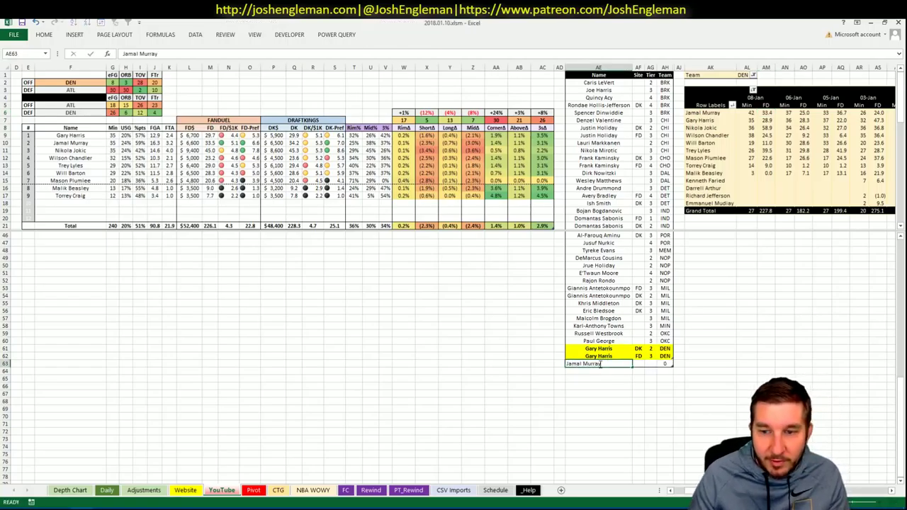
key(Return)
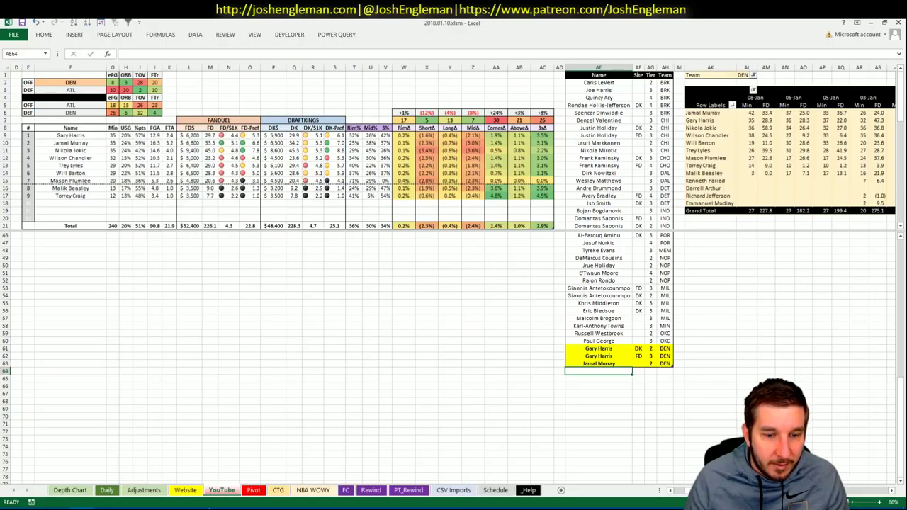
Check the Denver players' projections on the Pivot sheet and return to the YouTube sheet.
click(248, 492)
click(145, 252)
scroll(145, 255, up, 8)
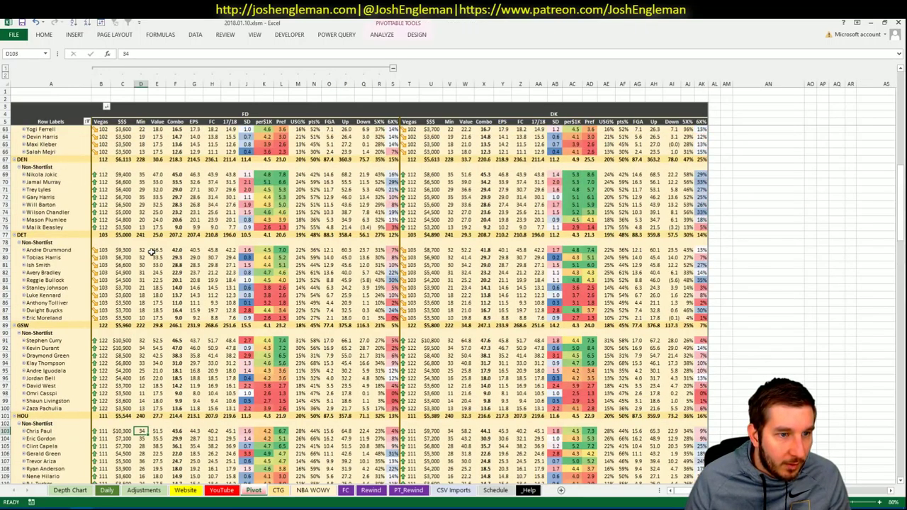
click(183, 492)
click(227, 493)
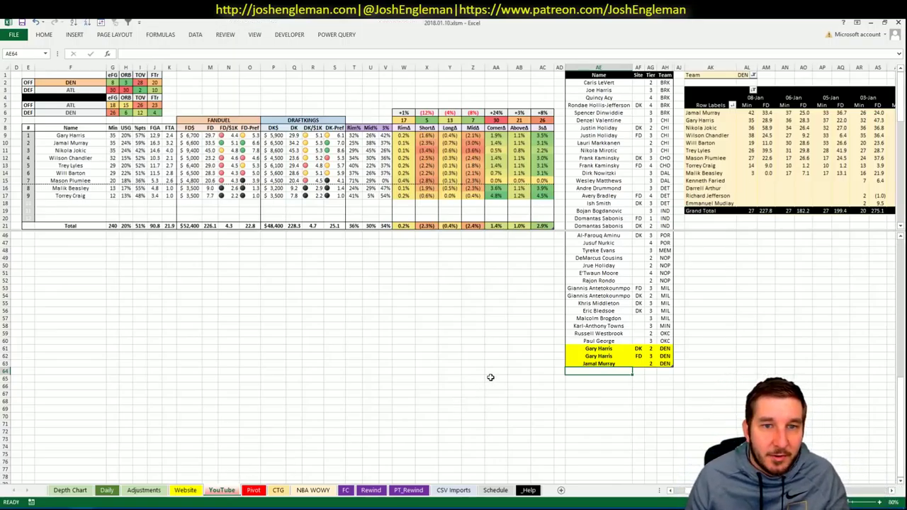
Add Nikola Jokic to the shortlist below Jamal Murray.
text(Nikol)
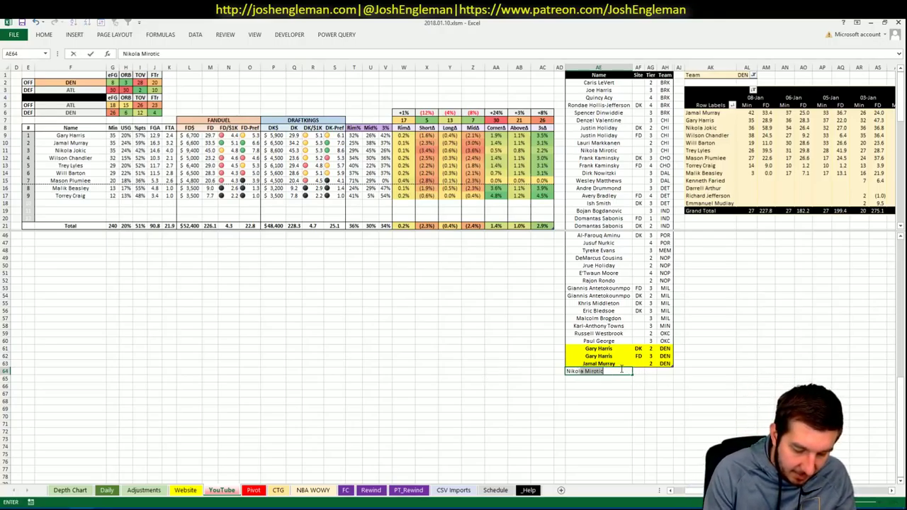
text(a JOkic)
key(Tab)
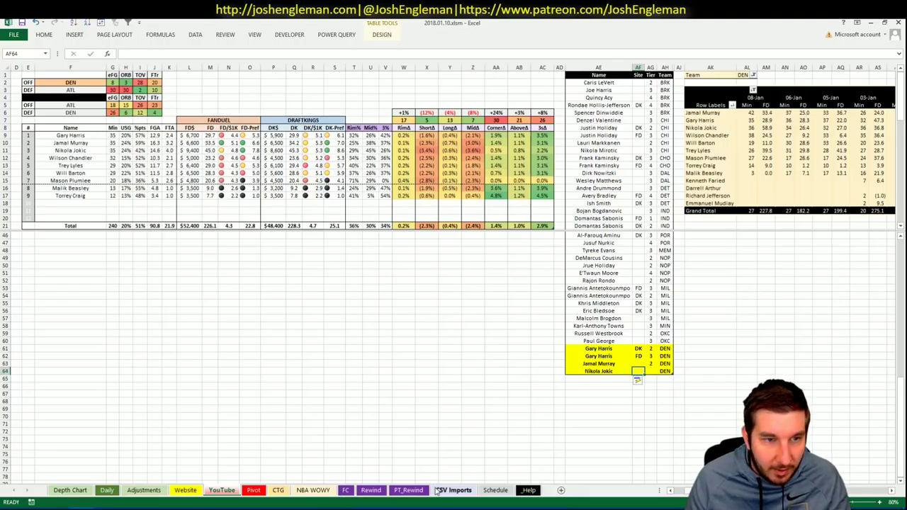
Switch to Cleaning the Glass in the browser and review Nikola Jokic's foul drawing, defense and rebounding stats.
key(alt+Tab)
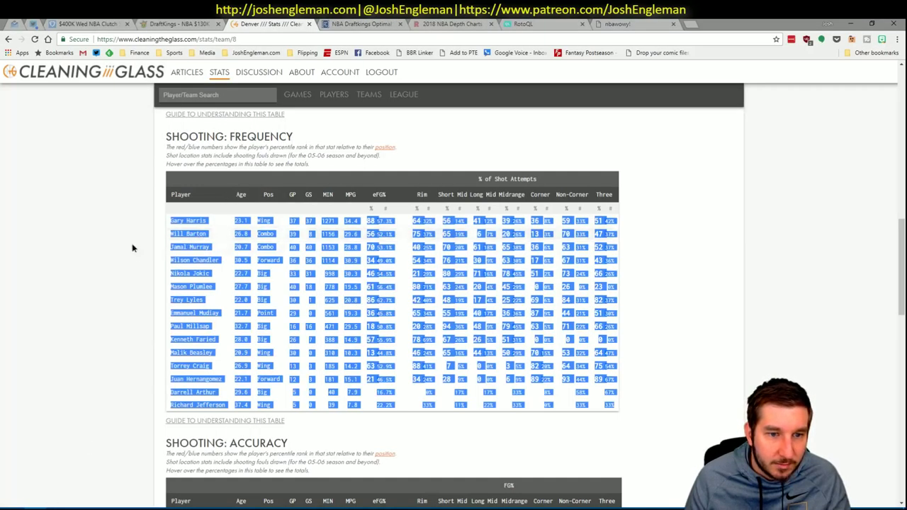
click(184, 275)
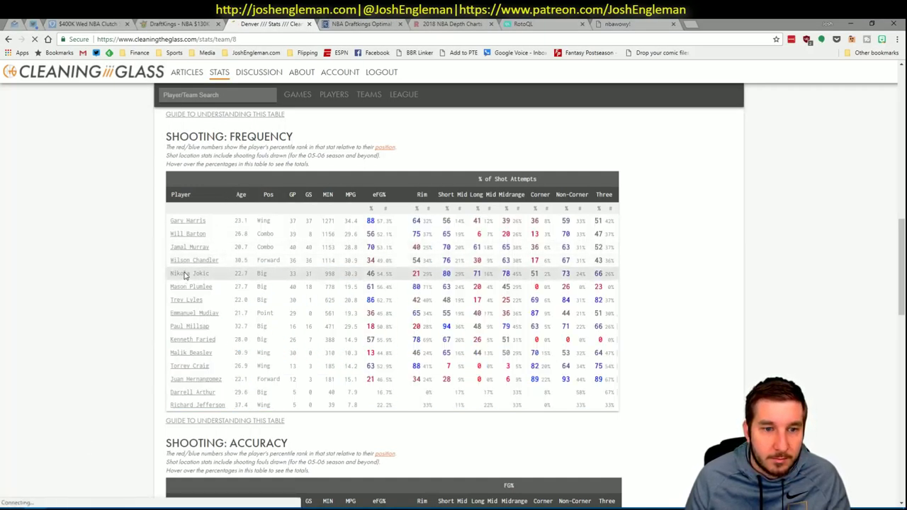
scroll(131, 213, down, 10)
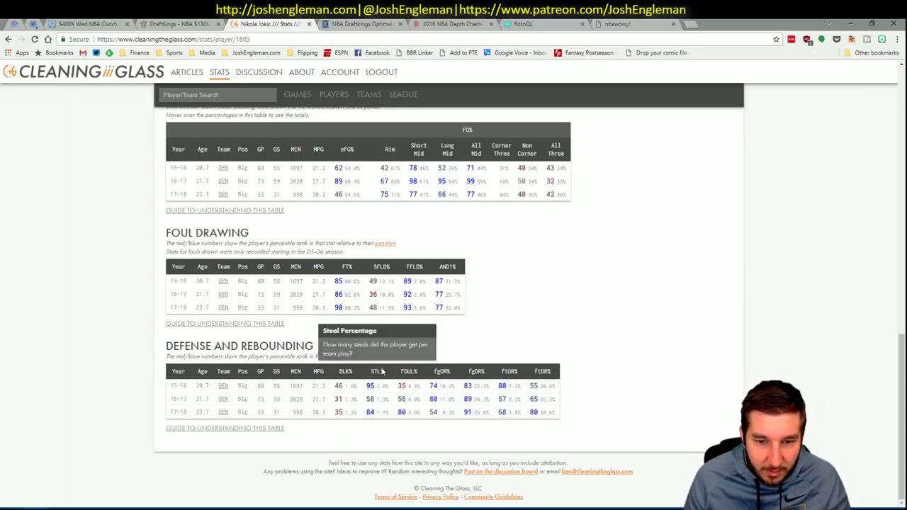
Back in the Excel workbook, set Nikola Jokic's shortlist tier to 3 and add Wilson Chandler below him with tier 4.
key(alt+Tab)
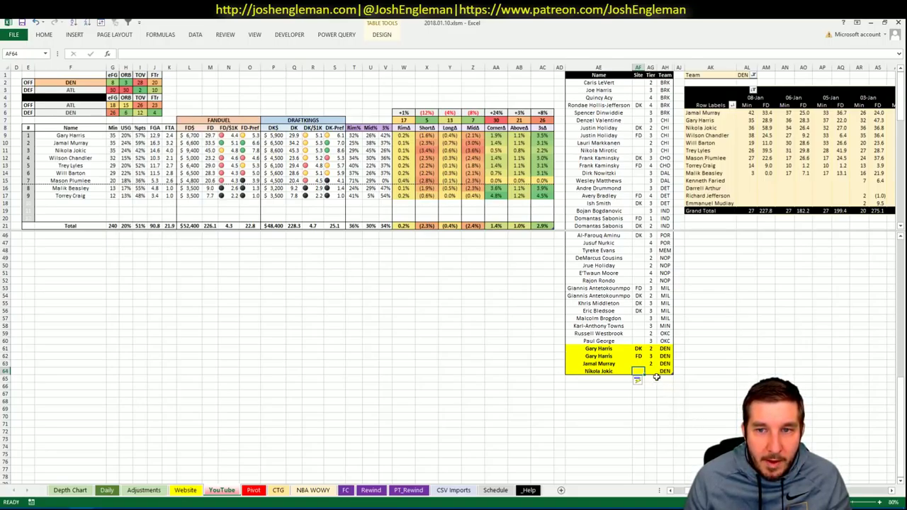
key(Right)
text(3)
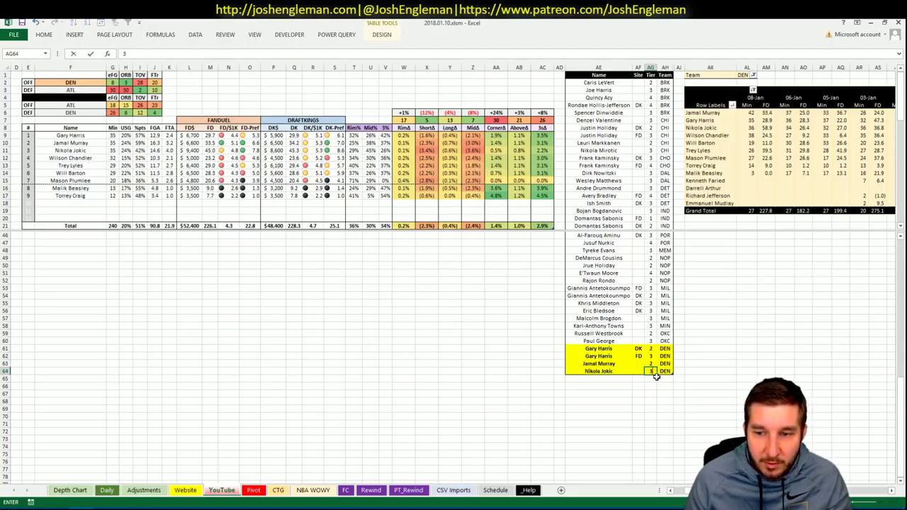
key(Return)
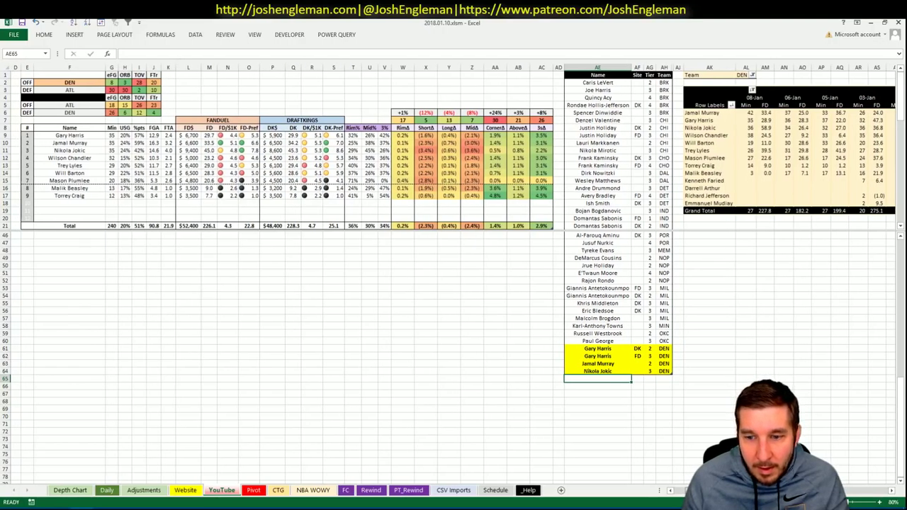
text(Wilson Chandler)
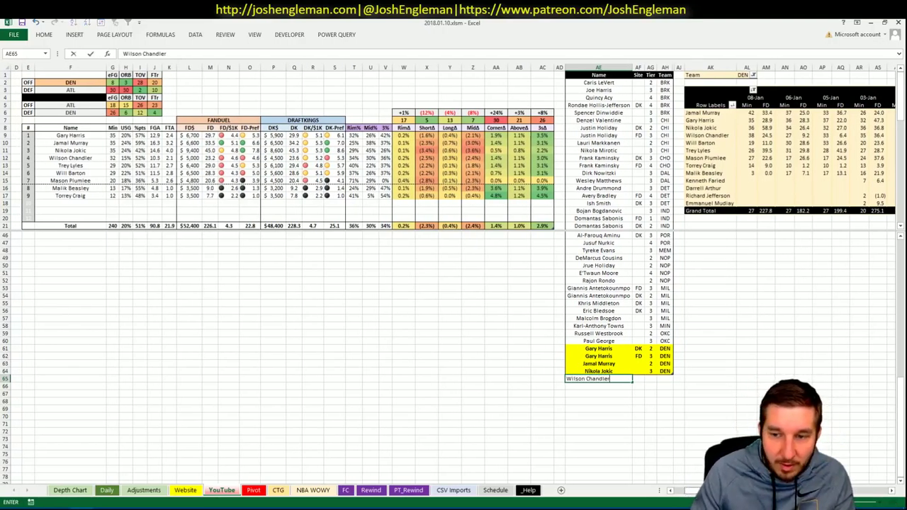
key(Return)
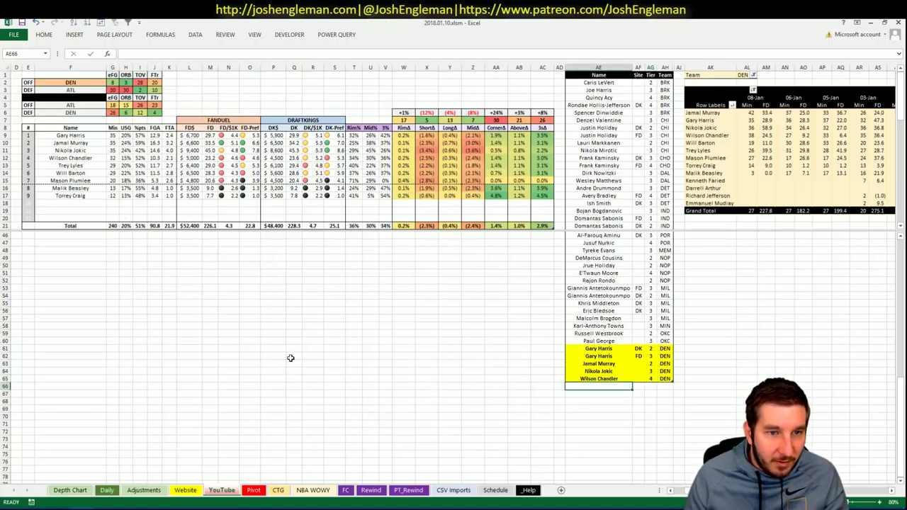
Review the Denver players' recent minutes and FanDuel points in the game log beside the shortlist.
click(836, 136)
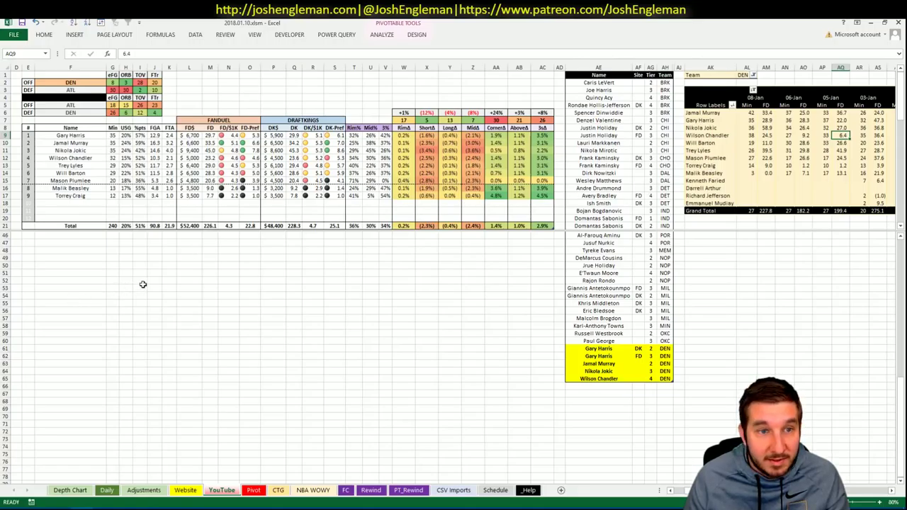
click(193, 249)
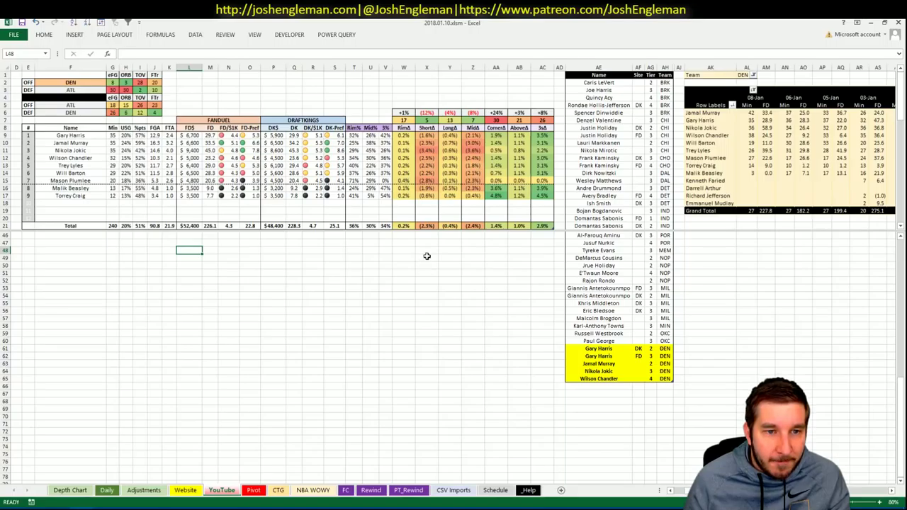
scroll(454, 283, right, 4)
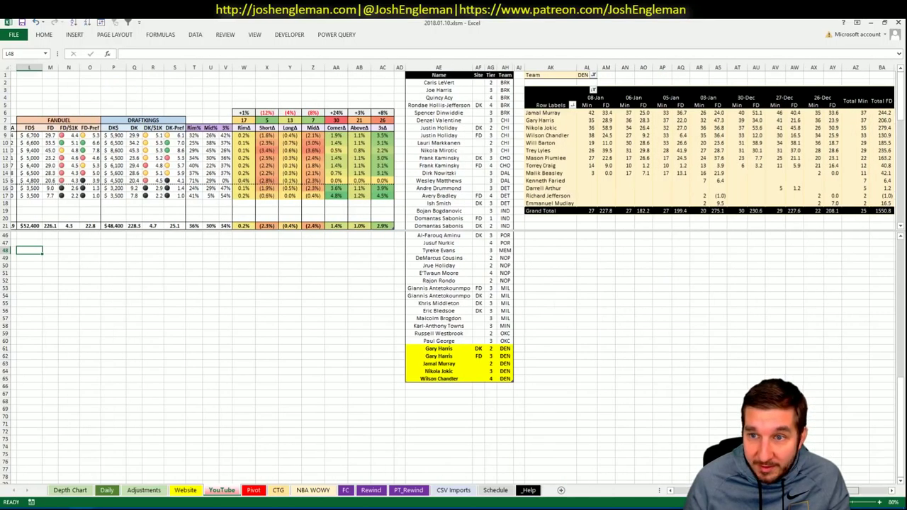
scroll(454, 283, right, 2)
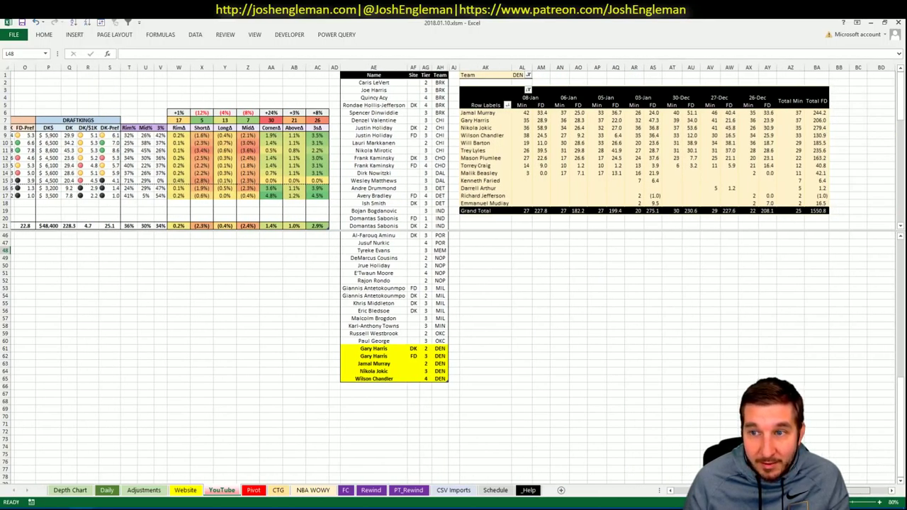
scroll(453, 284, left, 1)
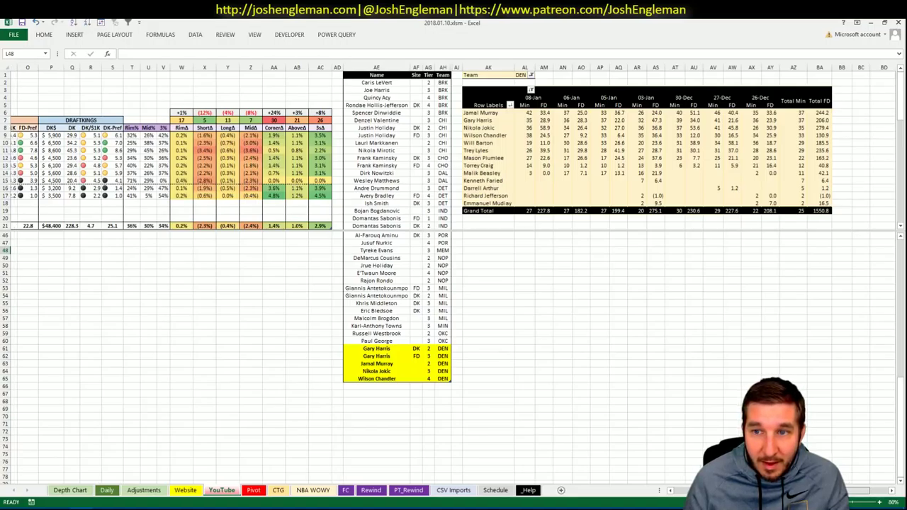
scroll(454, 284, left, 1)
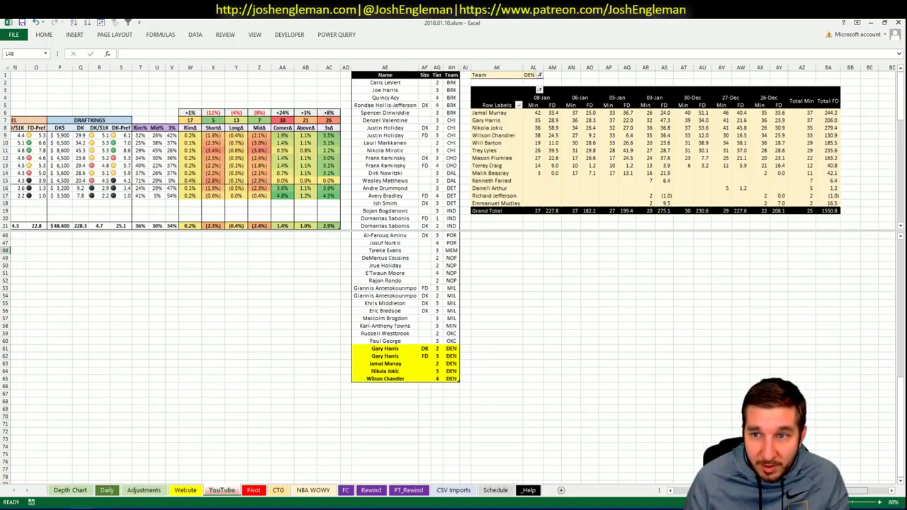
scroll(454, 283, left, 6)
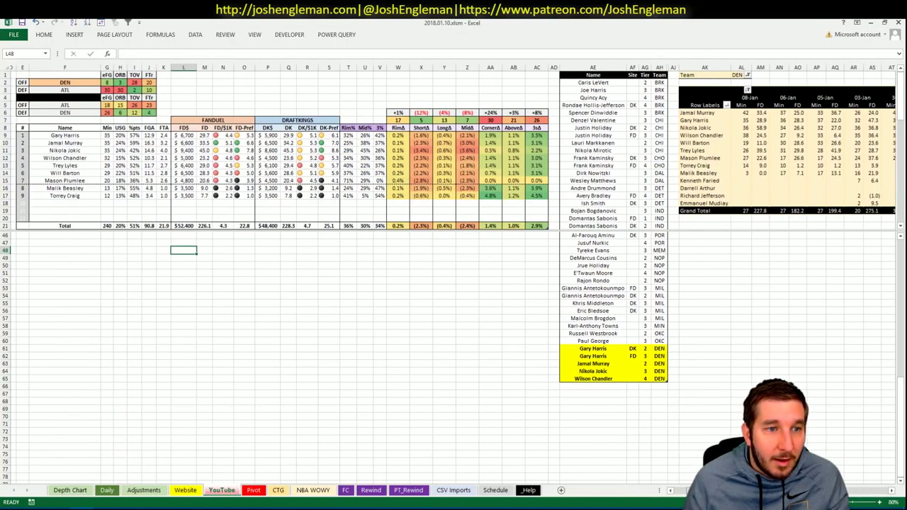
scroll(453, 284, right, 1)
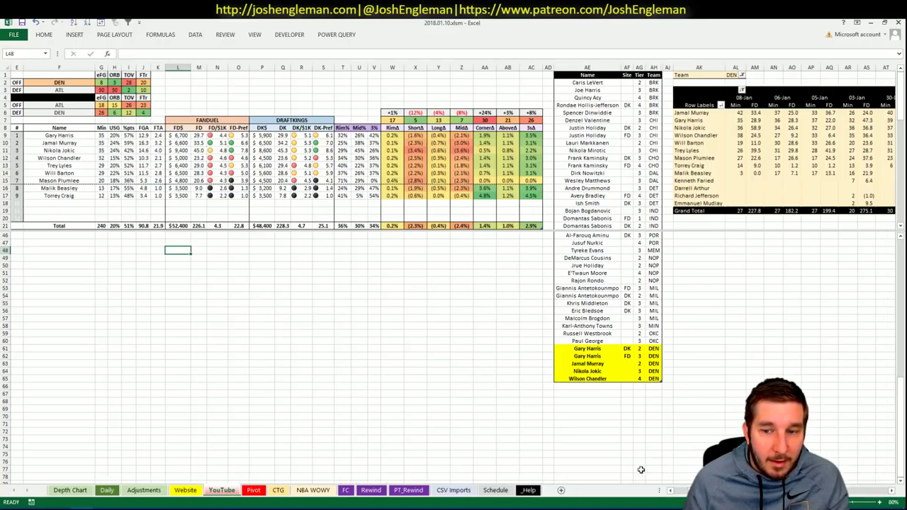
Add Will Barton to the shortlist below Wilson Chandler with tier 4.
click(589, 385)
text(Will Barton)
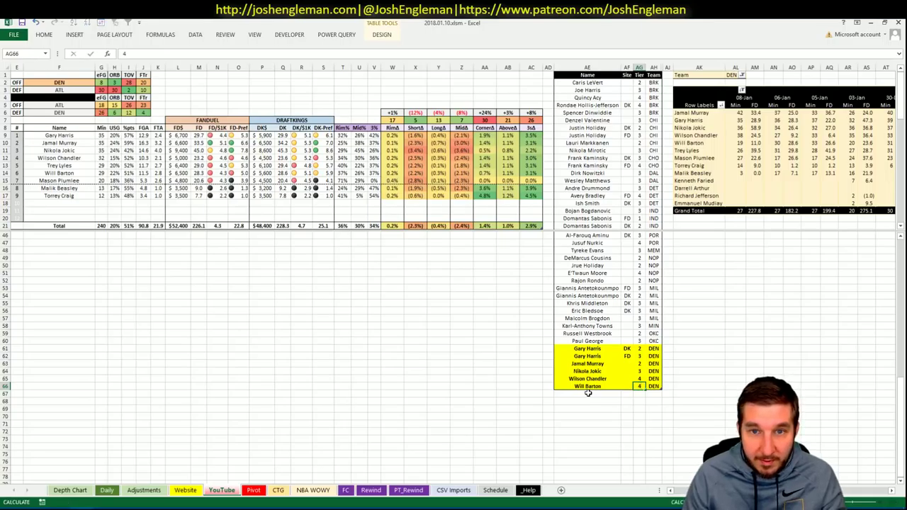
key(Return)
Set the offense team of the matchup projections on the YouTube sheet to ATL.
scroll(454, 274, left, 1)
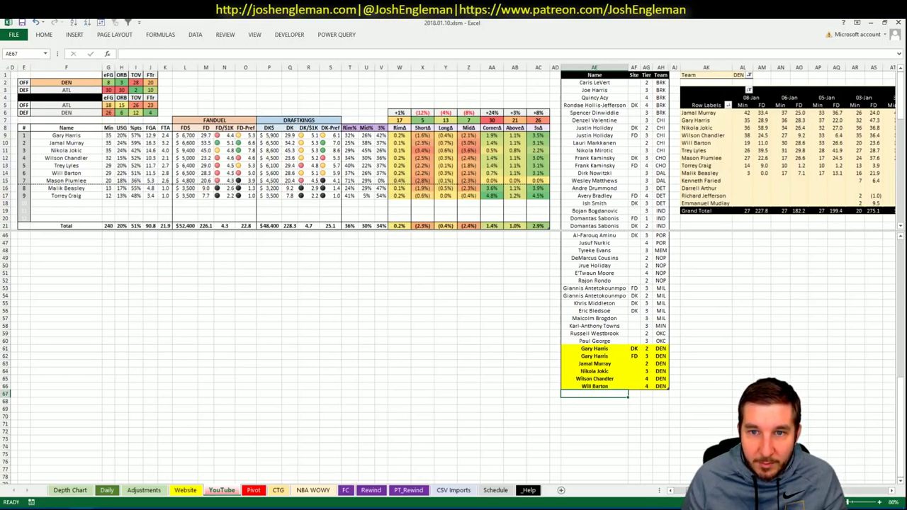
scroll(303, 319, left, 1)
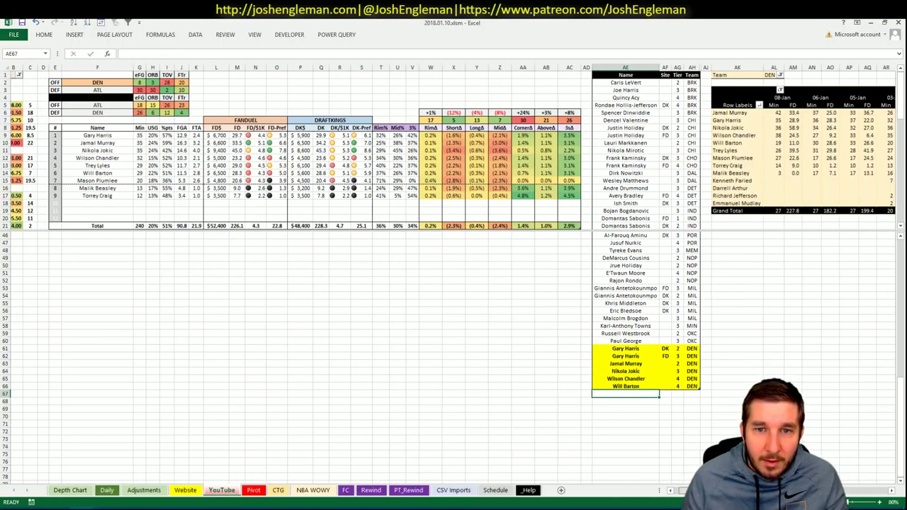
scroll(304, 320, left, 2)
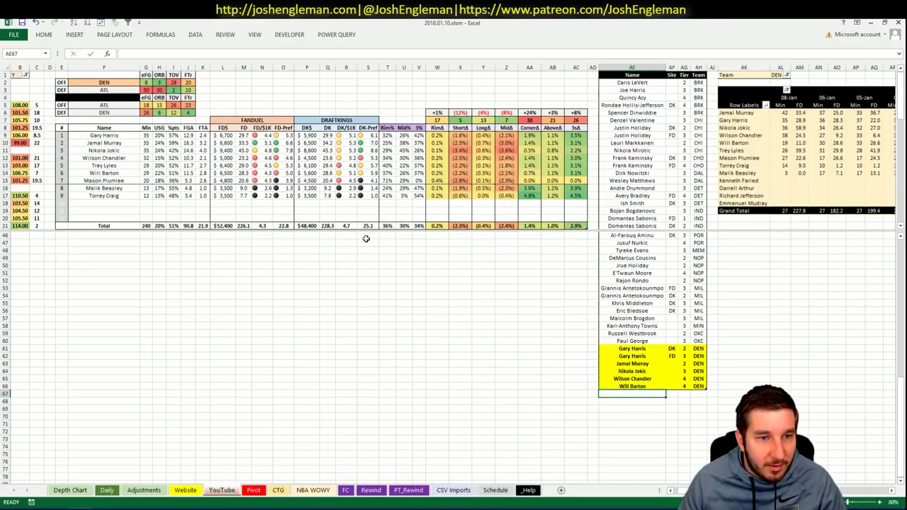
click(399, 379)
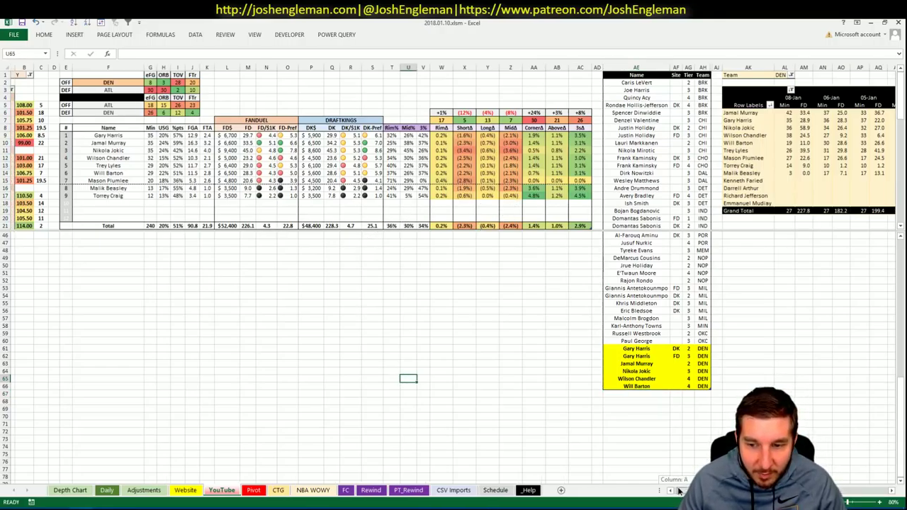
click(139, 318)
click(183, 82)
text(ATL)
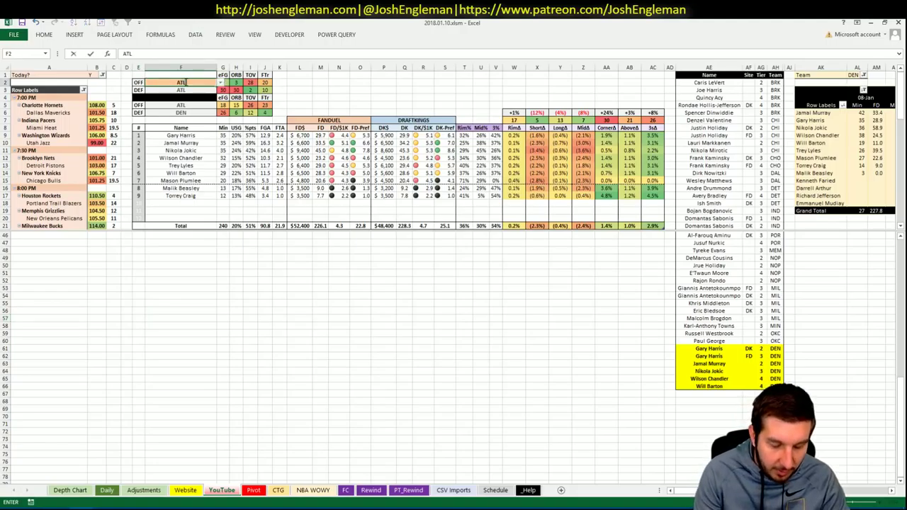
key(Return)
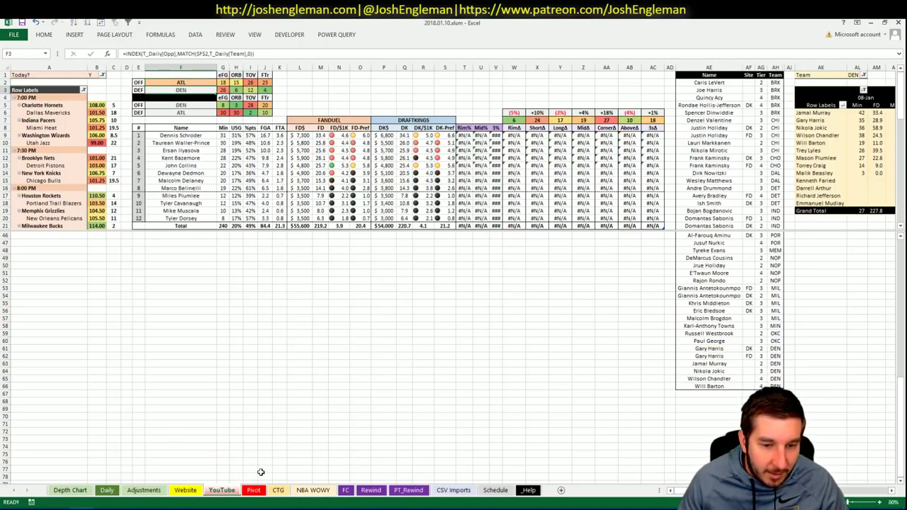
Switch to Cleaning the Glass in the browser and open the Atlanta team page by searching for "atl".
click(251, 490)
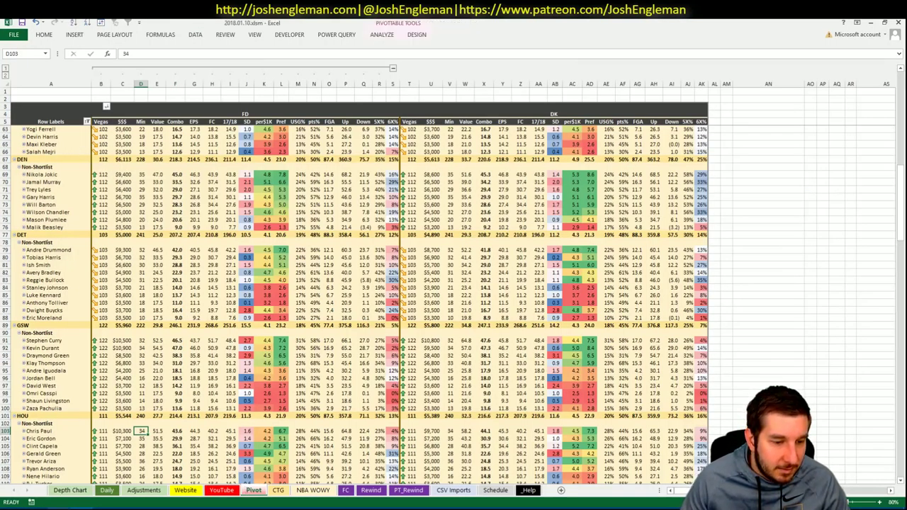
key(alt+Tab)
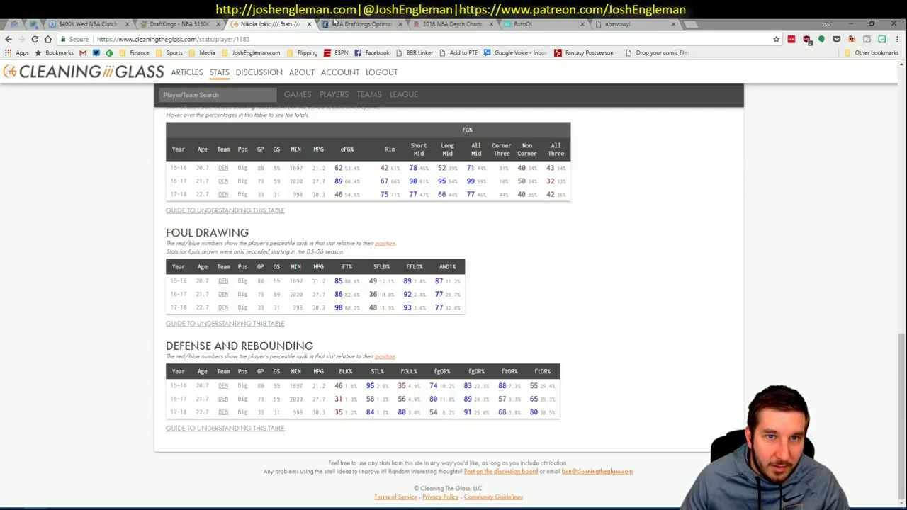
click(241, 95)
text(atl)
key(Down)
key(Return)
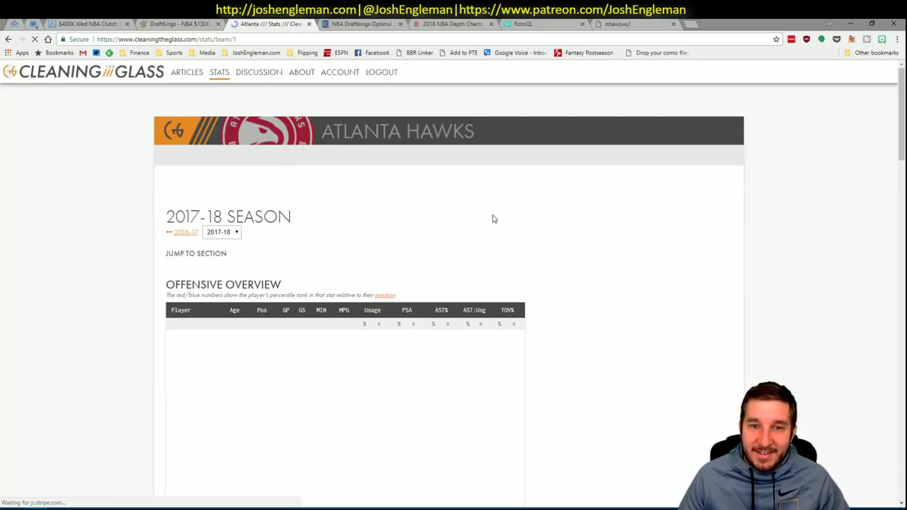
Copy Atlanta's shooting frequency table into the workbook's CTG sheet and return to the YouTube sheet.
click(321, 263)
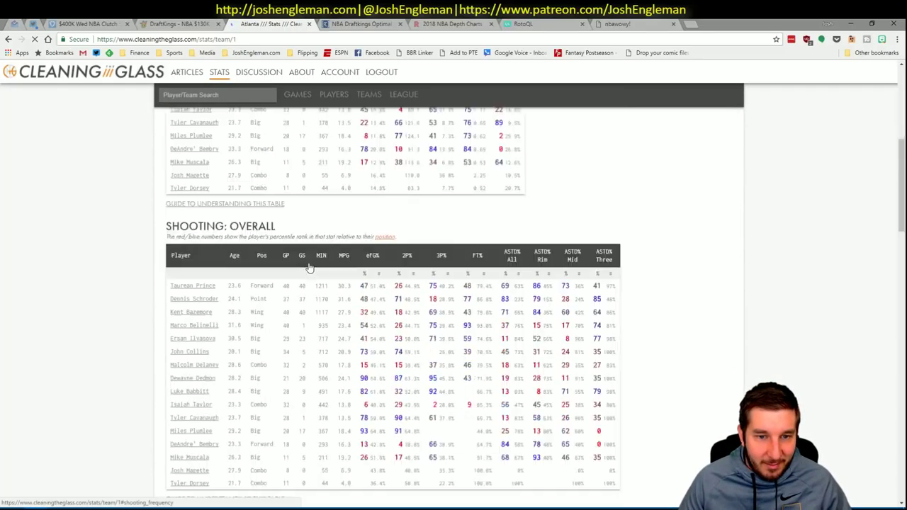
drag(614, 420, 169, 221)
key(ctrl+c)
key(alt+Tab)
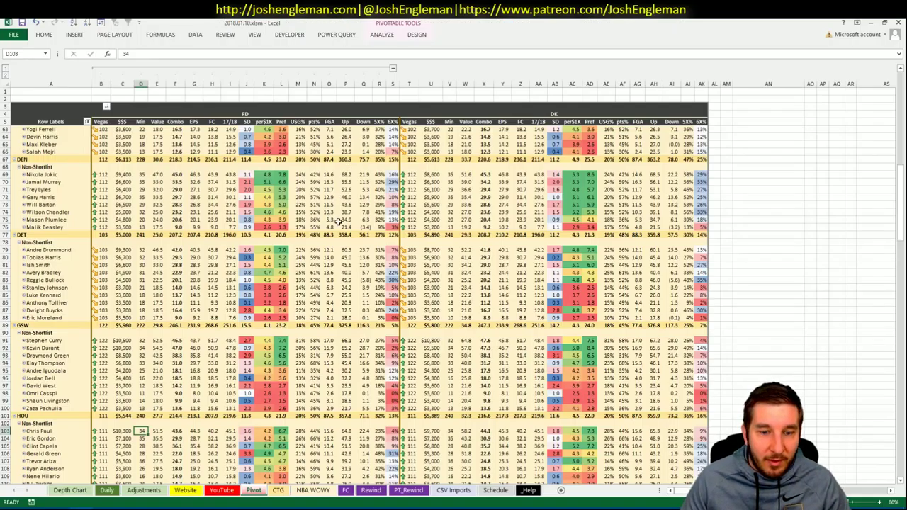
click(279, 490)
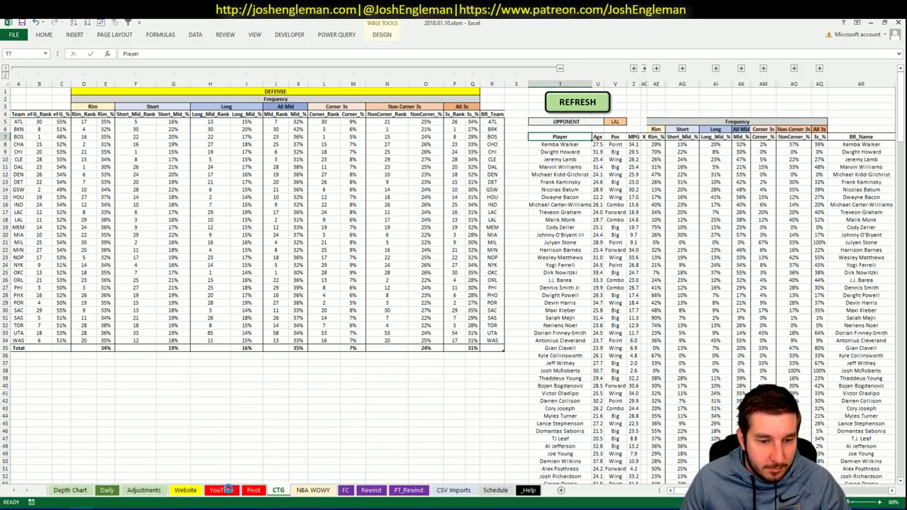
click(224, 490)
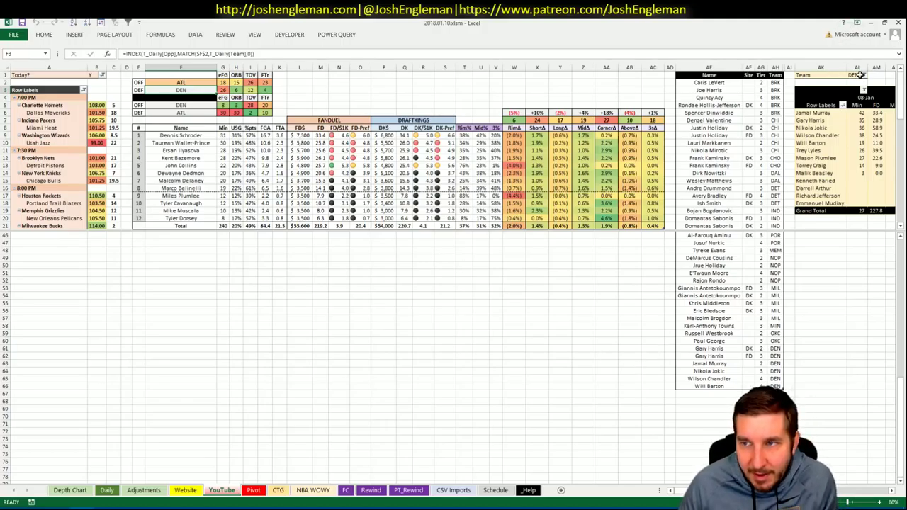
Filter the game log to team ATL and review the Atlanta players' recent minutes and FanDuel points.
click(860, 75)
text(ATL)
key(Return)
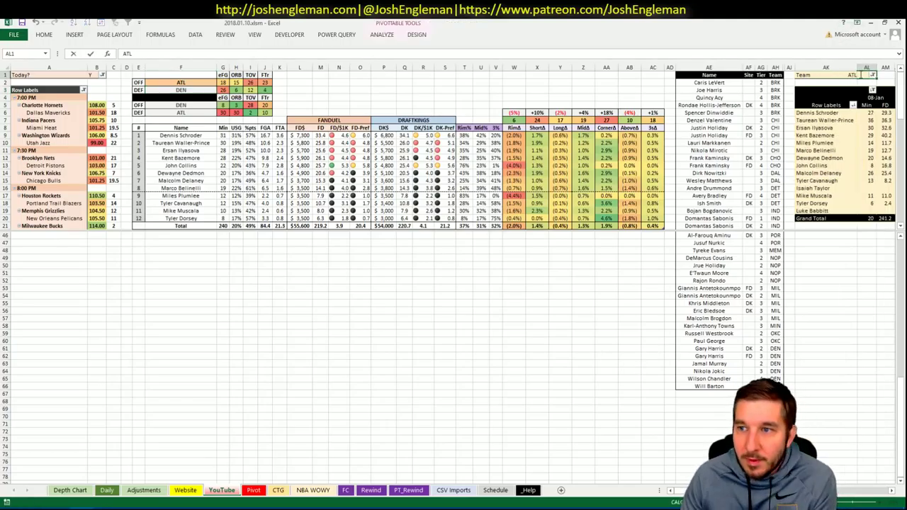
key(Return)
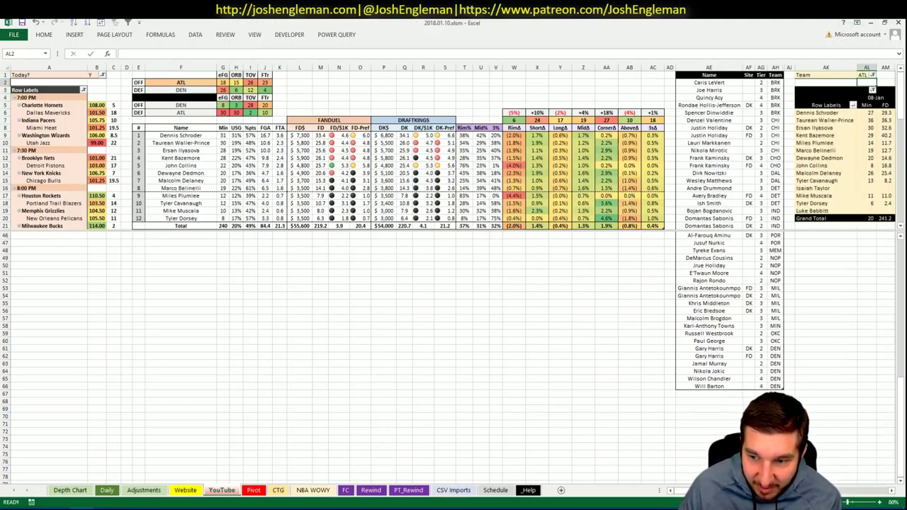
scroll(454, 269, right, 6)
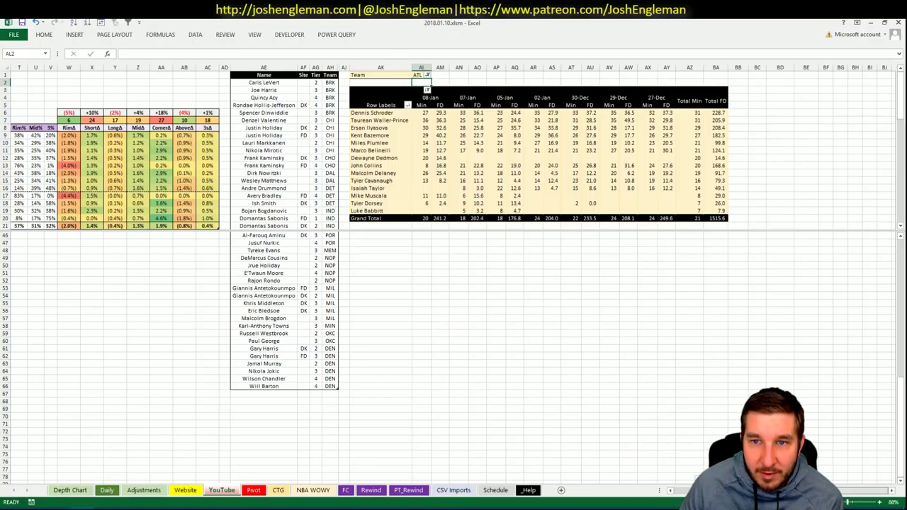
scroll(454, 269, left, 5)
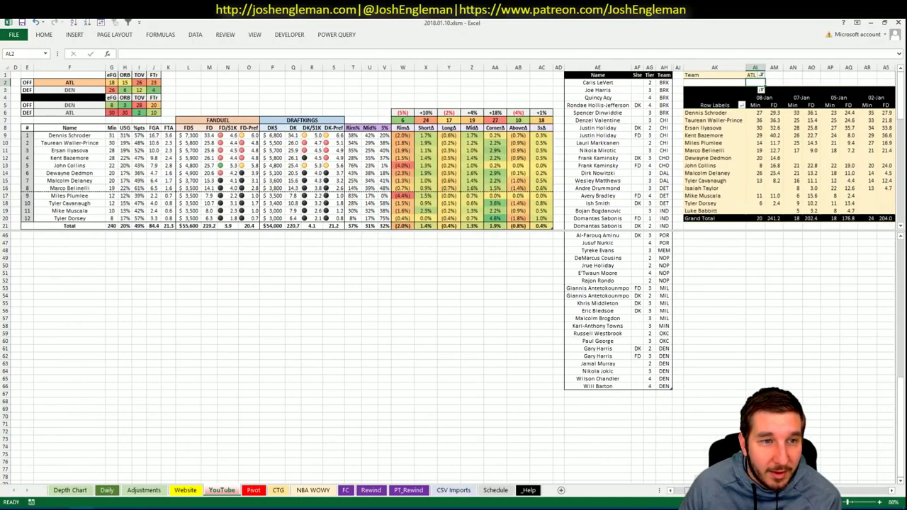
Open Dennis Schroder's page on Cleaning the Glass and review his shooting, foul drawing, defense and rebounding stats.
key(alt+Tab)
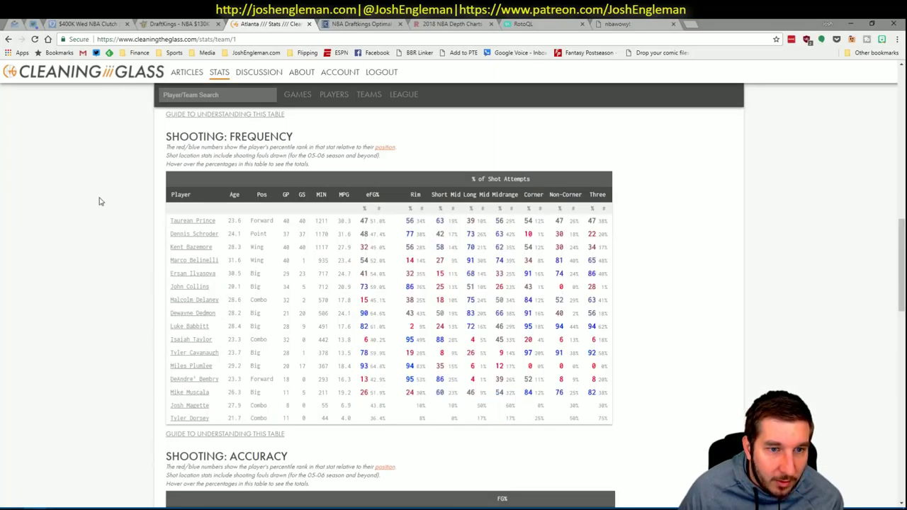
click(204, 246)
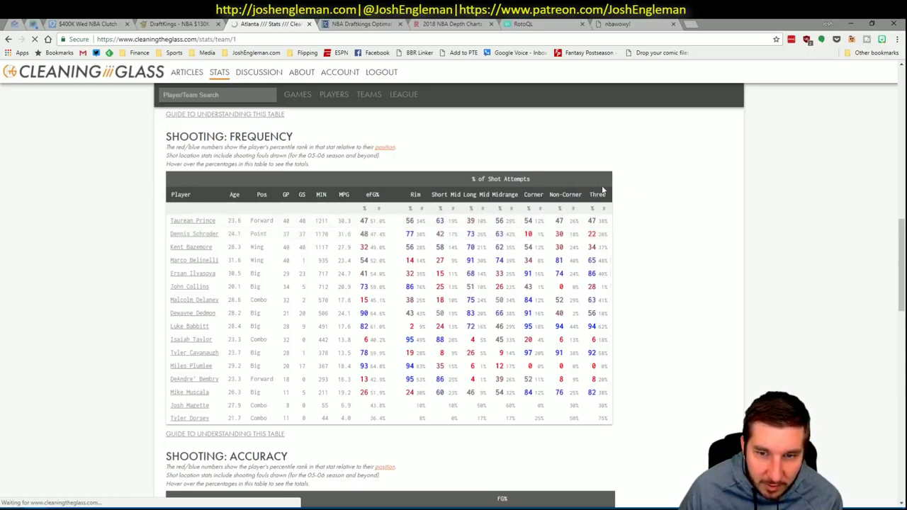
scroll(105, 213, down, 10)
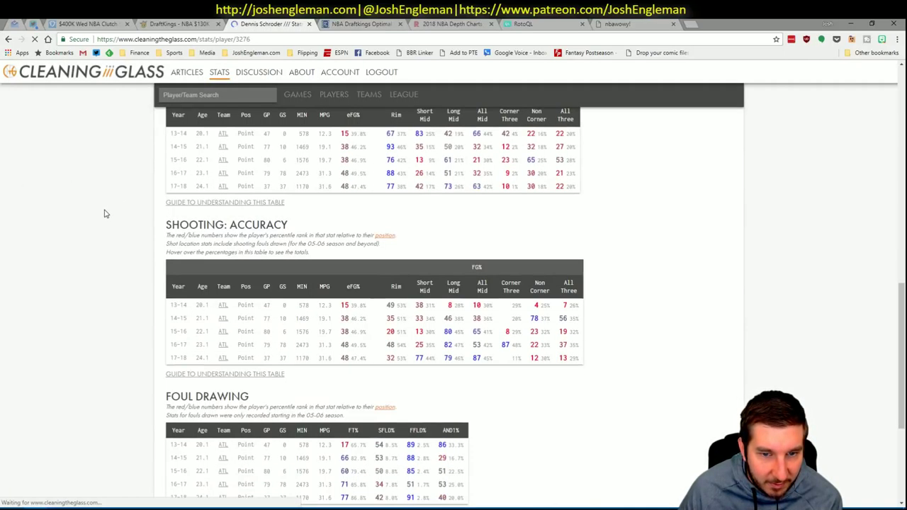
scroll(105, 213, down, 3)
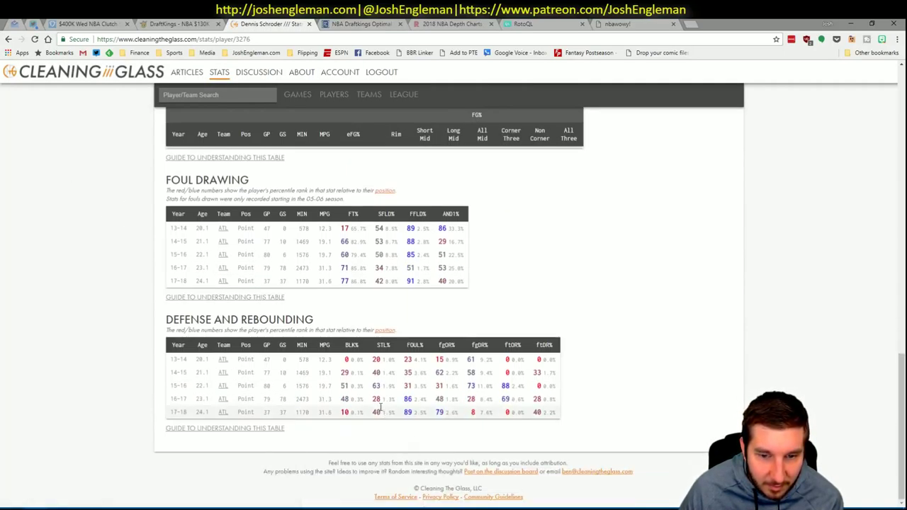
Switch back to the Excel workbook and add Dennis Schroder to the end of the shortlist with tier 3.
click(153, 502)
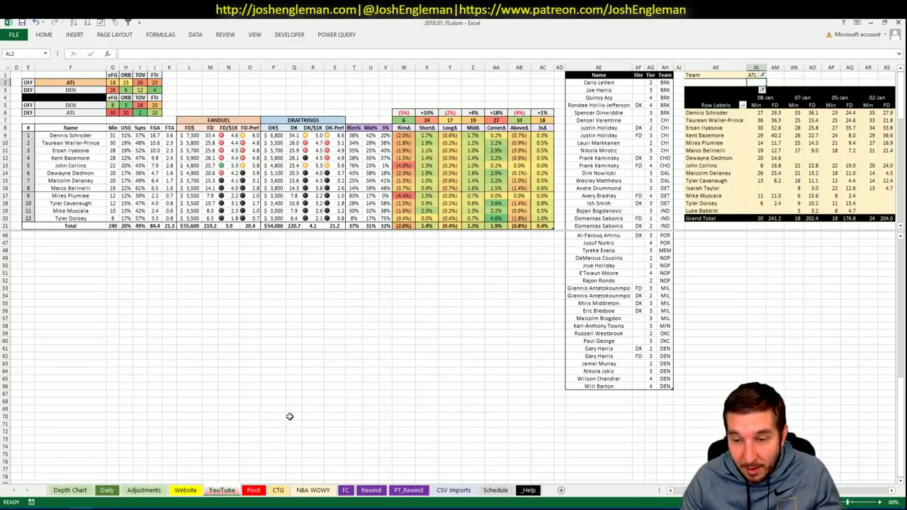
click(619, 395)
text(Dennis)
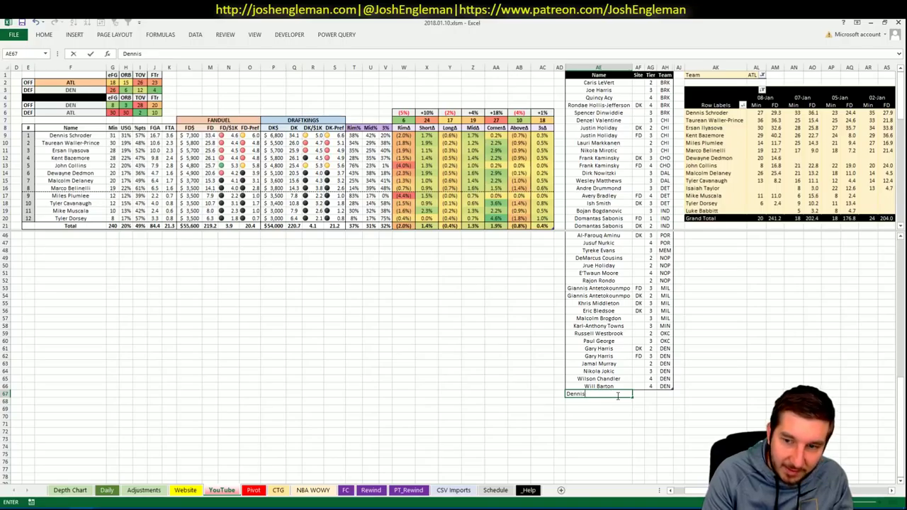
text( Schrod3er)
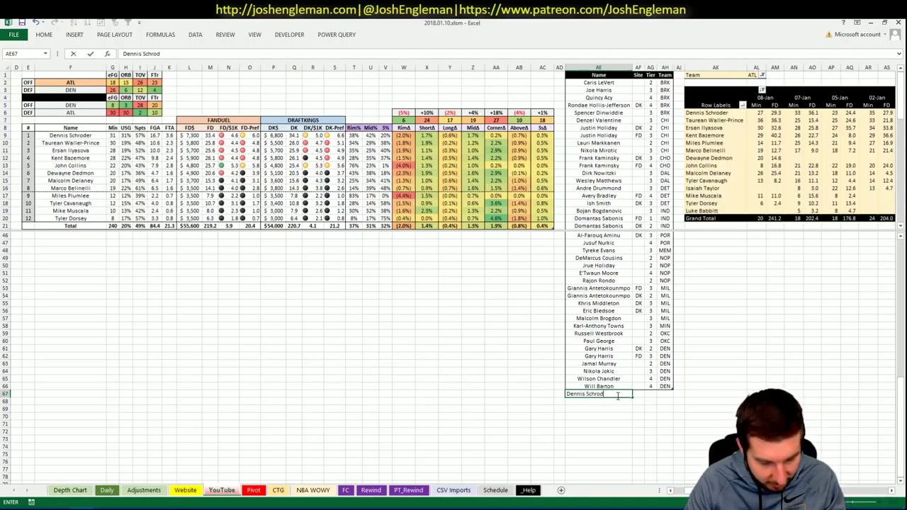
key(Tab)
key(Tab)
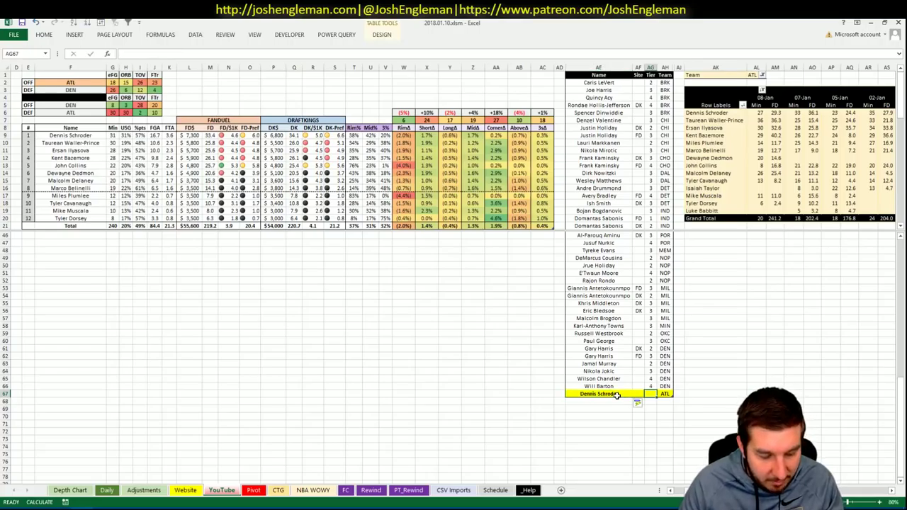
text(3)
key(Return)
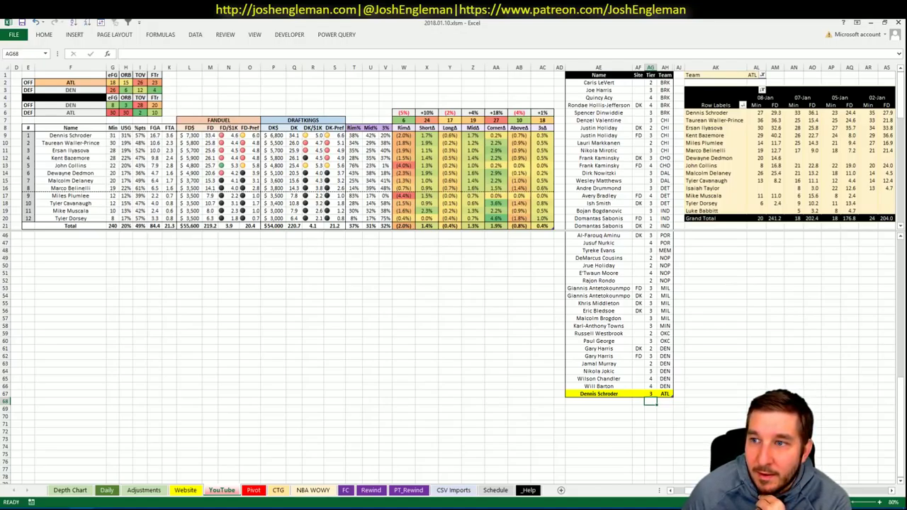
Review the Atlanta players' full game log against their projections and matchup shooting numbers.
scroll(454, 274, right, 3)
scroll(454, 274, left, 4)
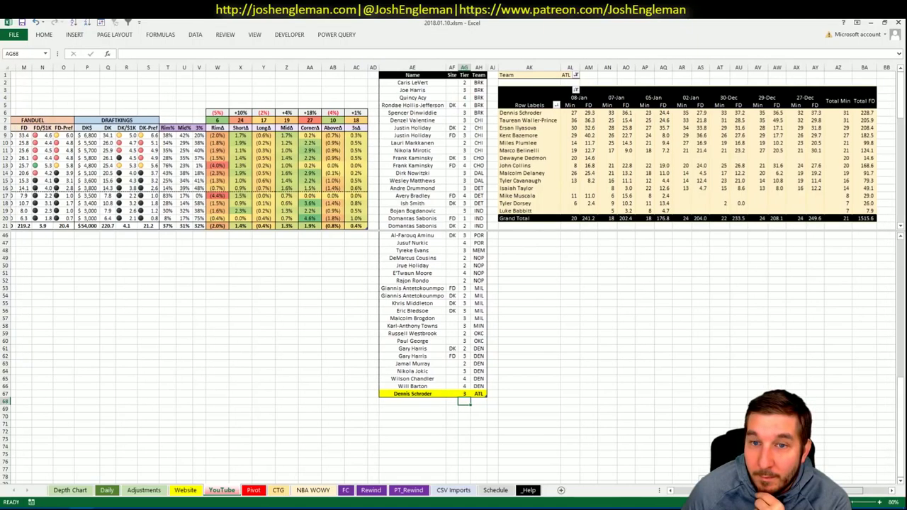
scroll(454, 274, left, 1)
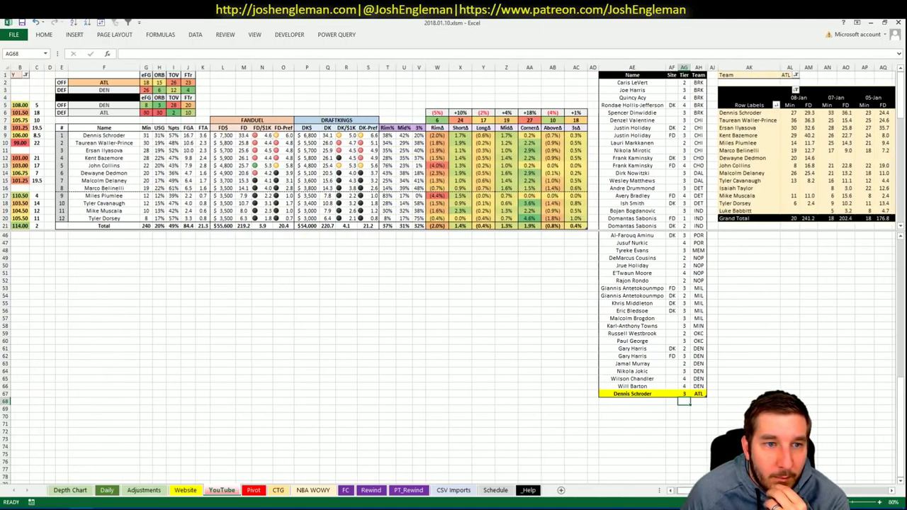
Switch to Cleaning the Glass, return to Atlanta's team page and review the players' defense and rebounding table.
click(35, 503)
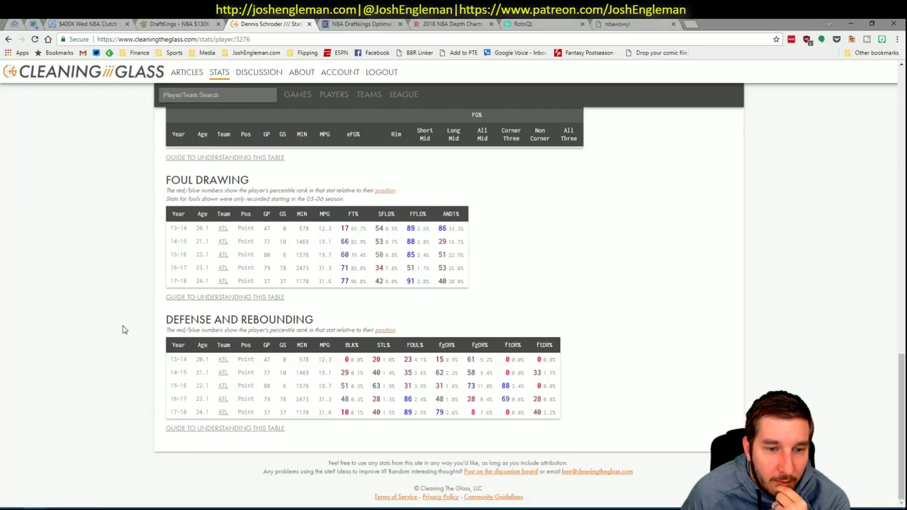
click(14, 26)
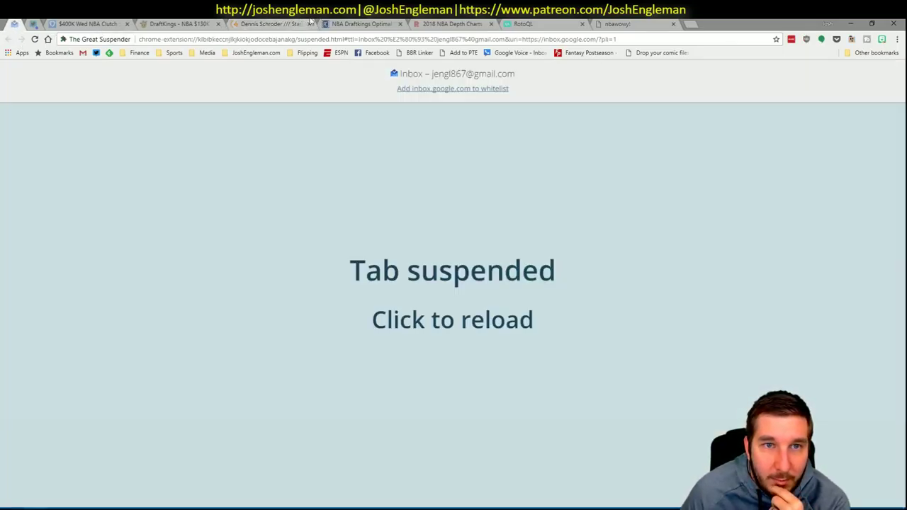
click(240, 24)
click(7, 40)
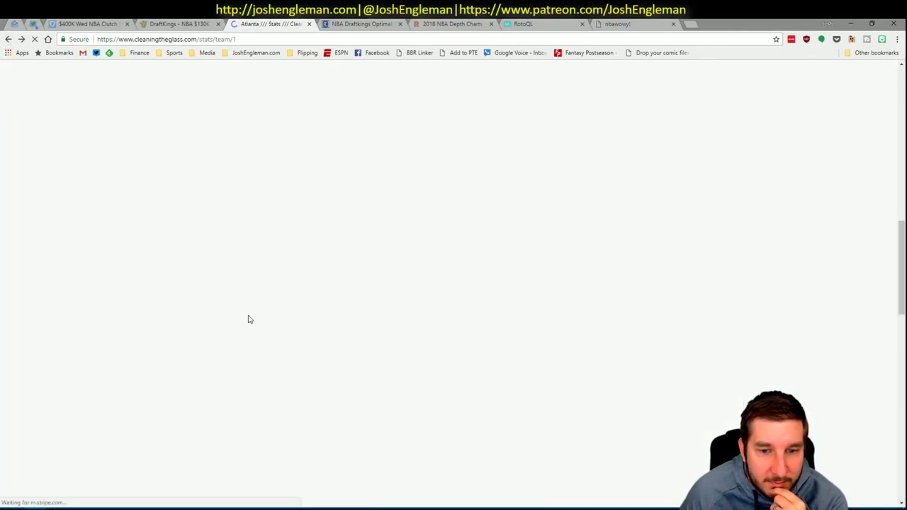
scroll(407, 294, down, 15)
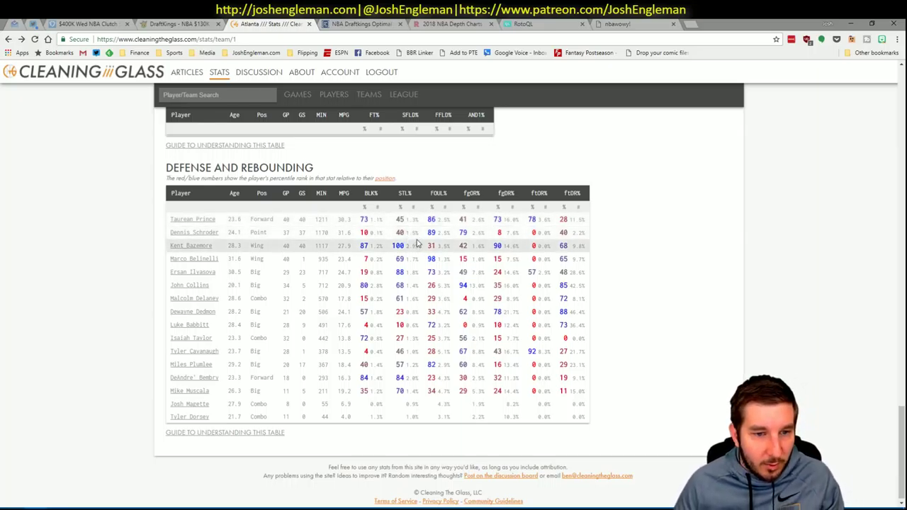
Return to the Excel workbook and set the offensive team of the matchup to GSW.
key(alt+Tab)
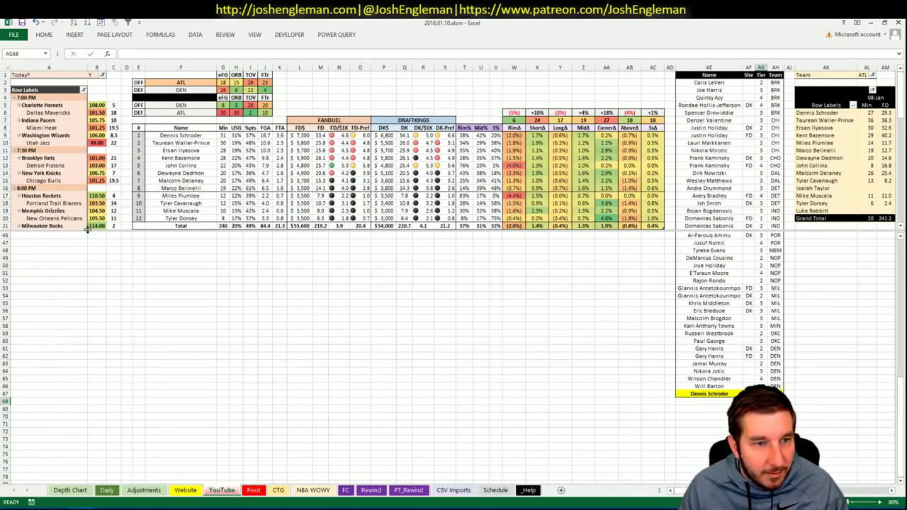
scroll(111, 262, up, 13)
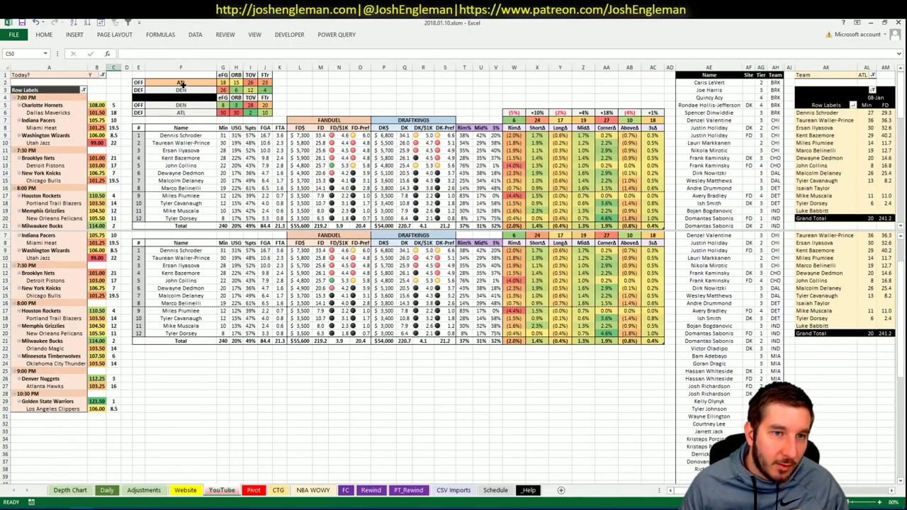
click(188, 82)
text(GSW)
key(Return)
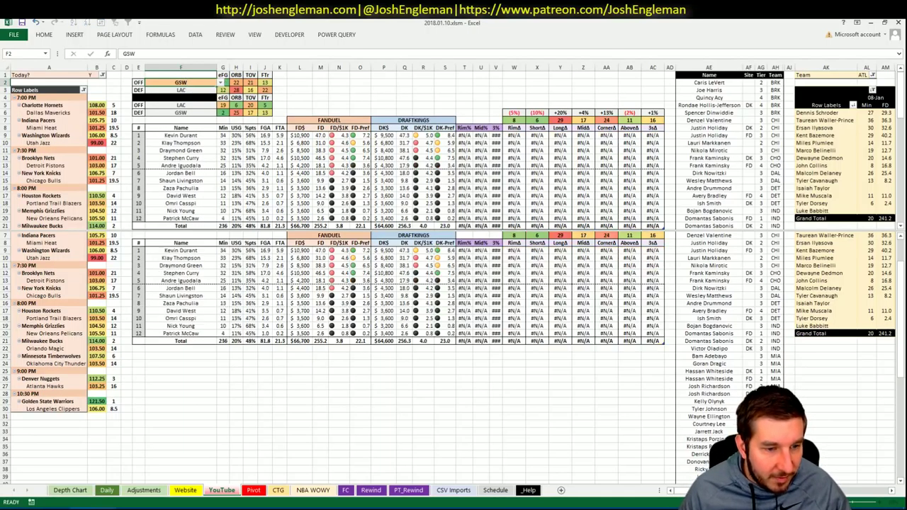
click(212, 392)
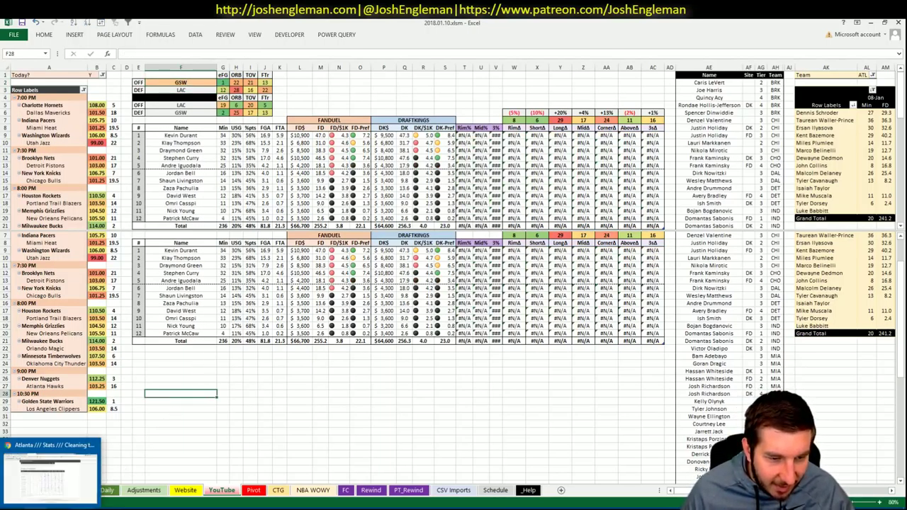
Switch to Cleaning the Glass, search for "warr" and open the shooting frequency section of the Golden State Warriors page.
click(49, 468)
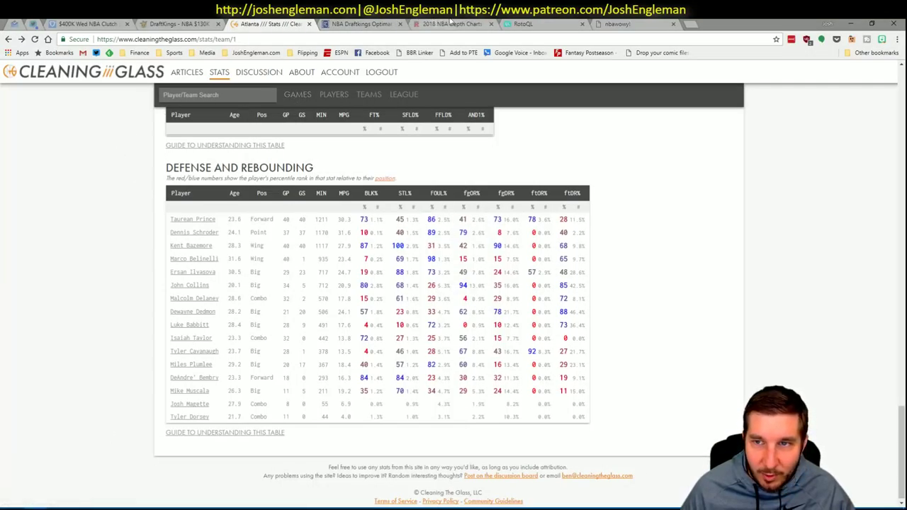
click(220, 97)
text(war)
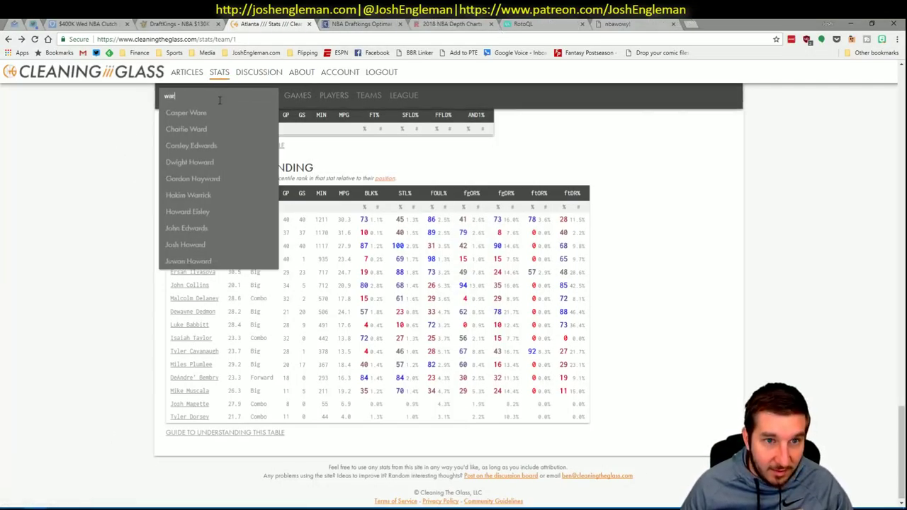
text(r)
click(192, 163)
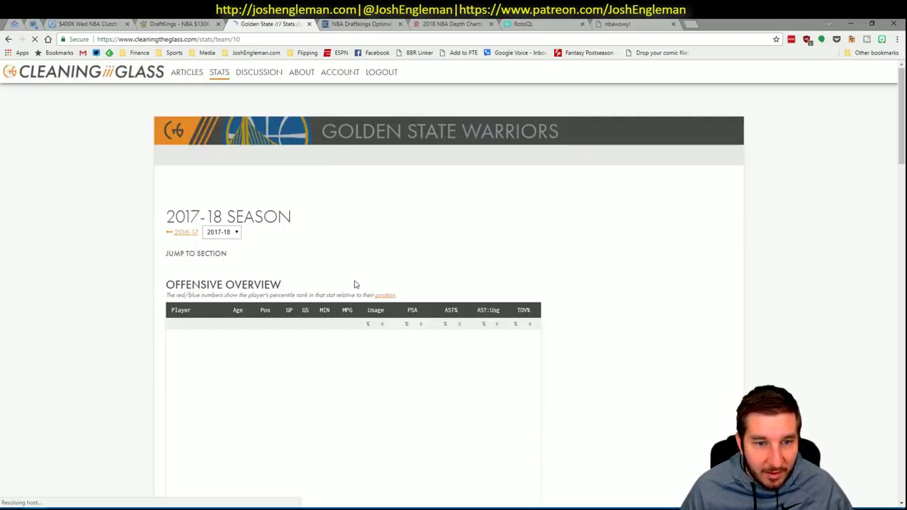
click(314, 265)
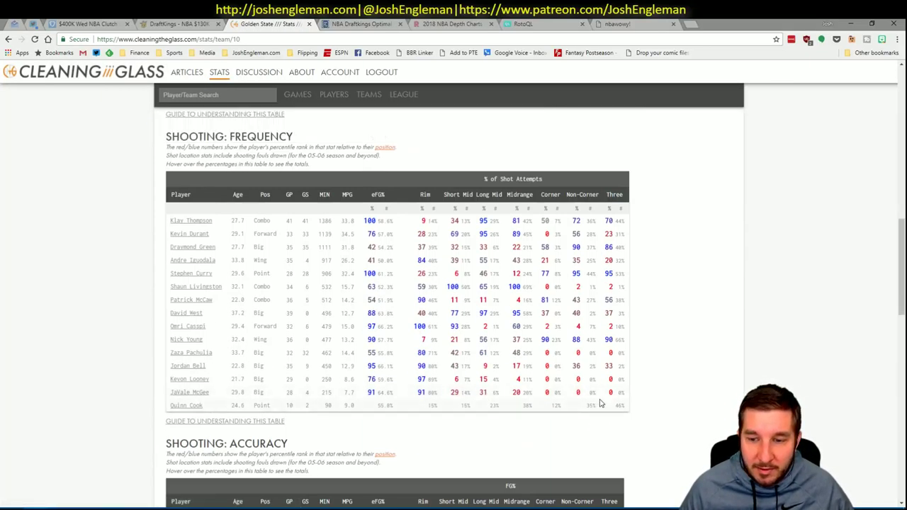
Copy Golden State's shooting frequency table into the workbook's CTG sheet, refresh the data and return to the YouTube sheet.
drag(628, 407, 172, 226)
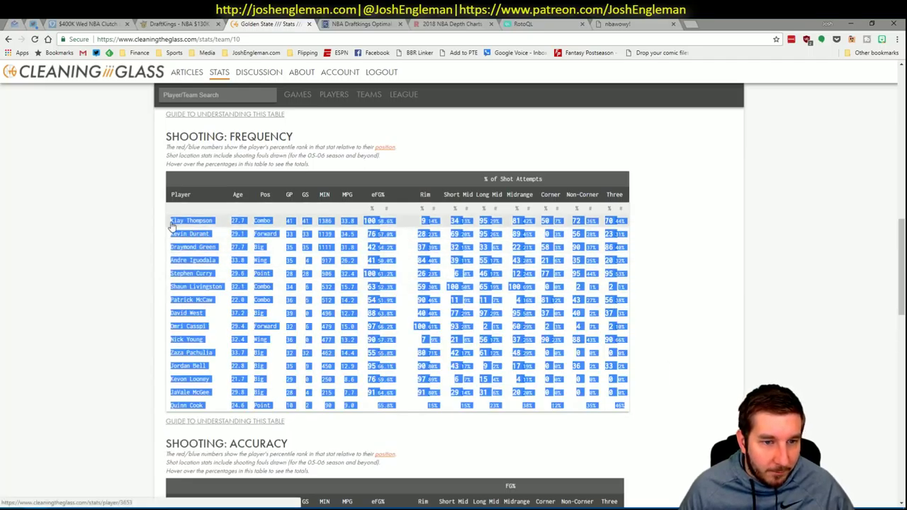
key(ctrl+c)
key(alt+Tab)
click(314, 491)
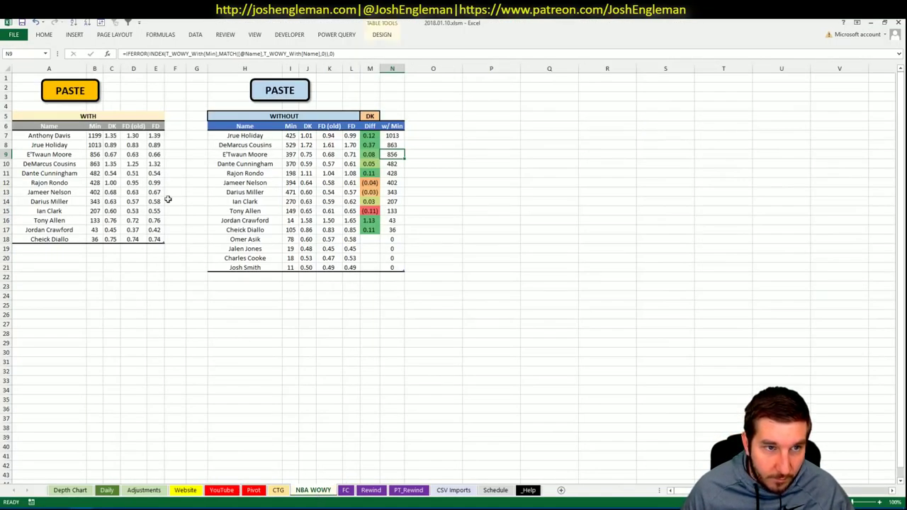
click(278, 490)
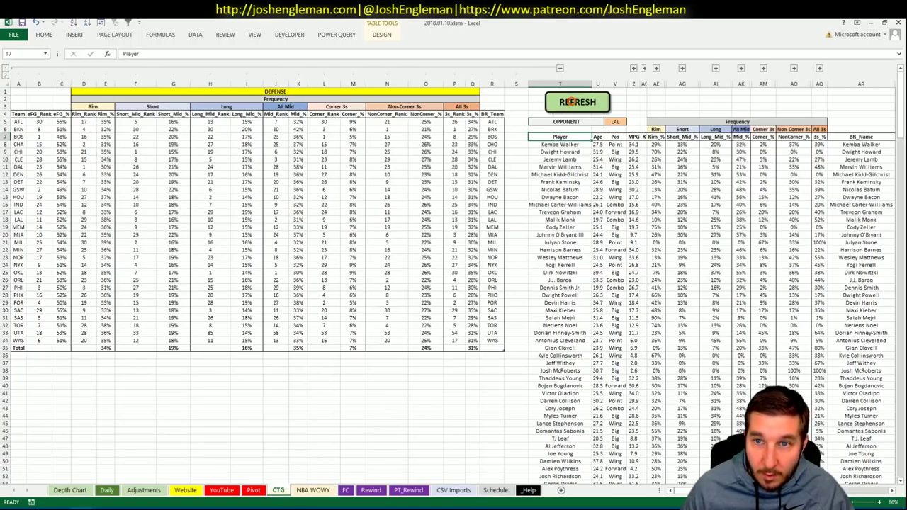
click(222, 490)
click(247, 400)
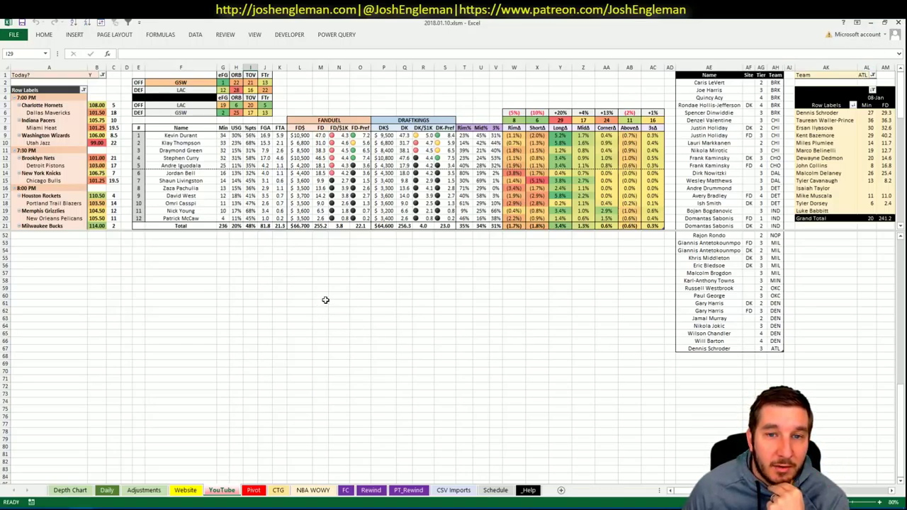
Add Kevin Durant to the end of the shortlist with site DK and tier 2.
click(706, 357)
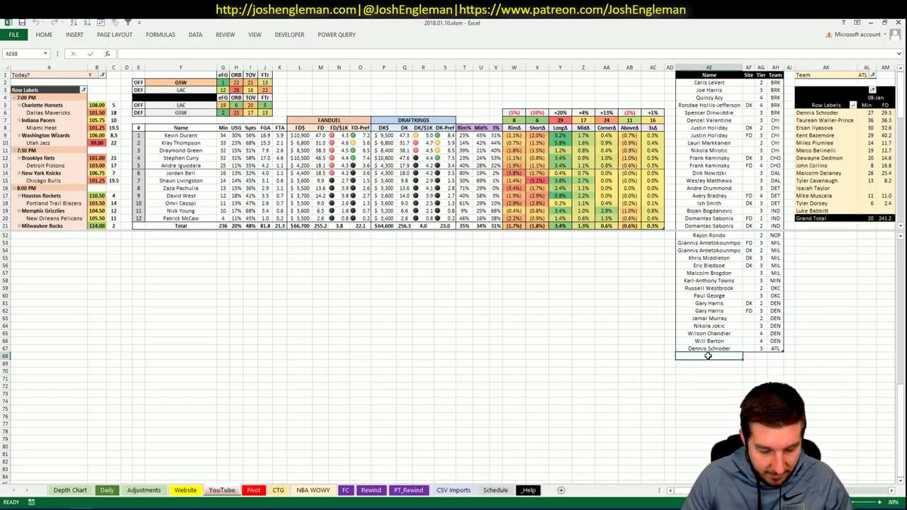
text(Kevin Durant)
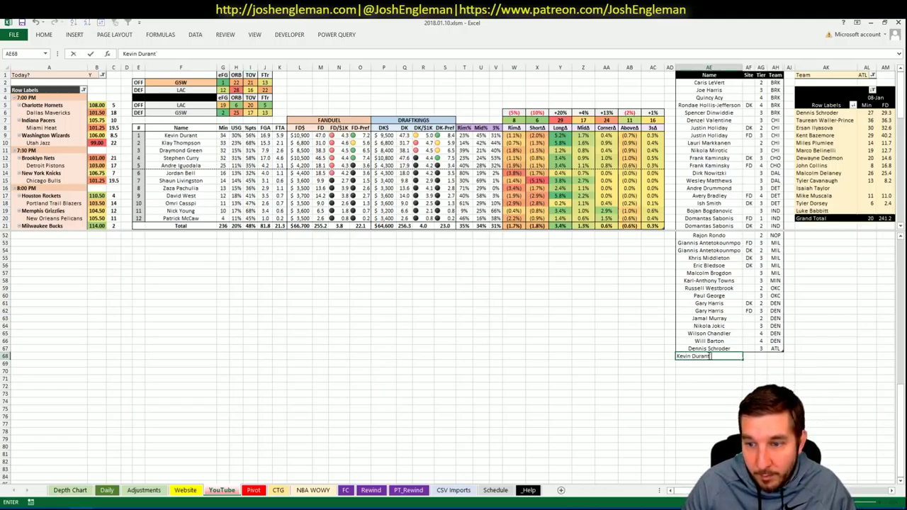
key(ctrl+Return)
key(Tab)
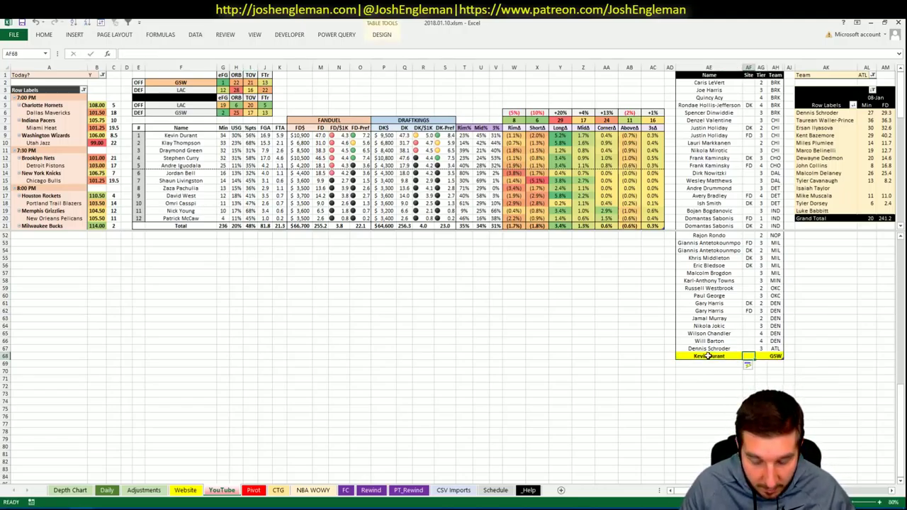
text(DK)
key(Return)
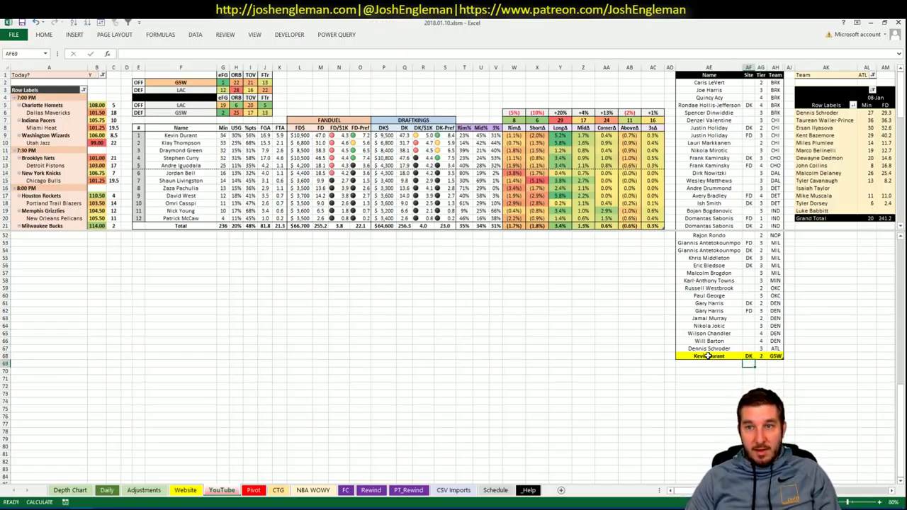
Add Klay Thompson to the shortlist below Kevin Durant with tier 3.
key(Left)
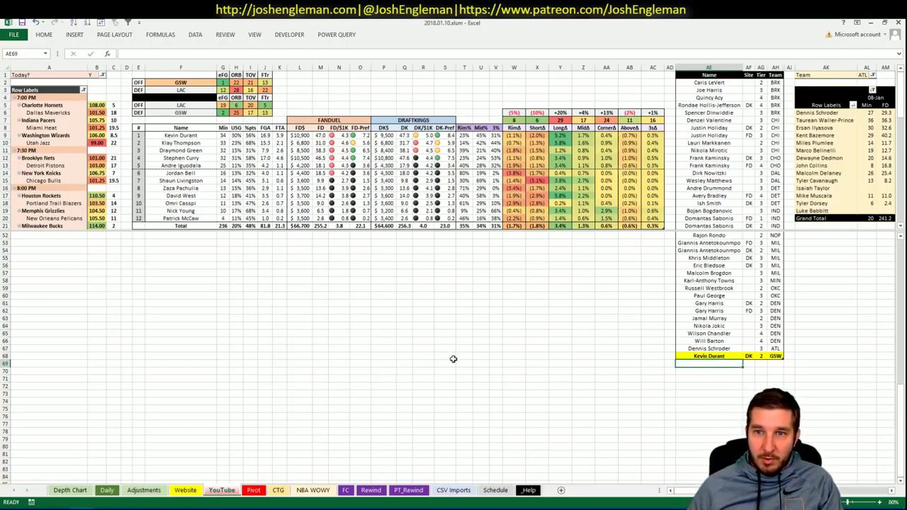
text(Klay Thompson)
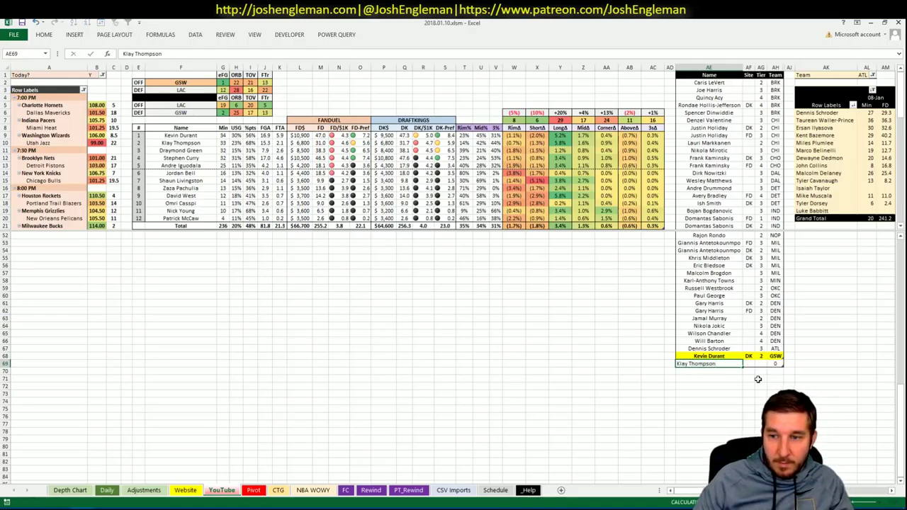
key(Tab)
key(Tab)
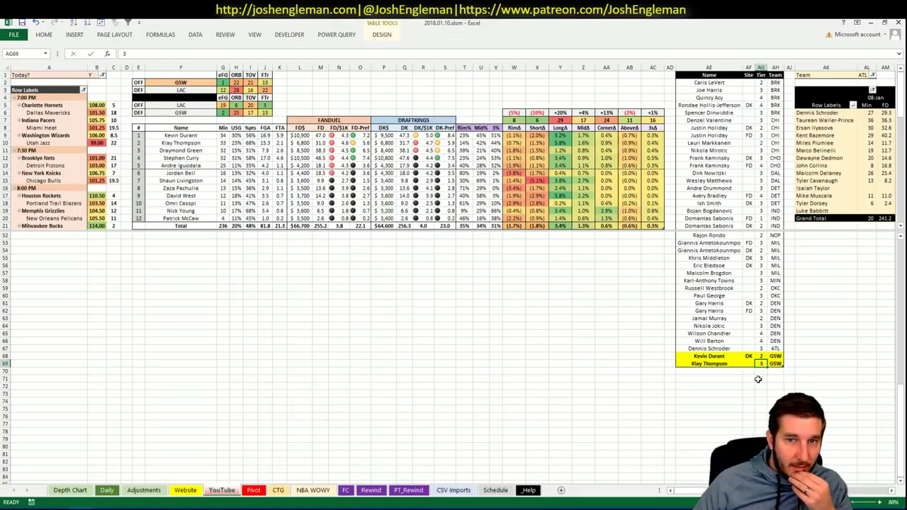
key(Return)
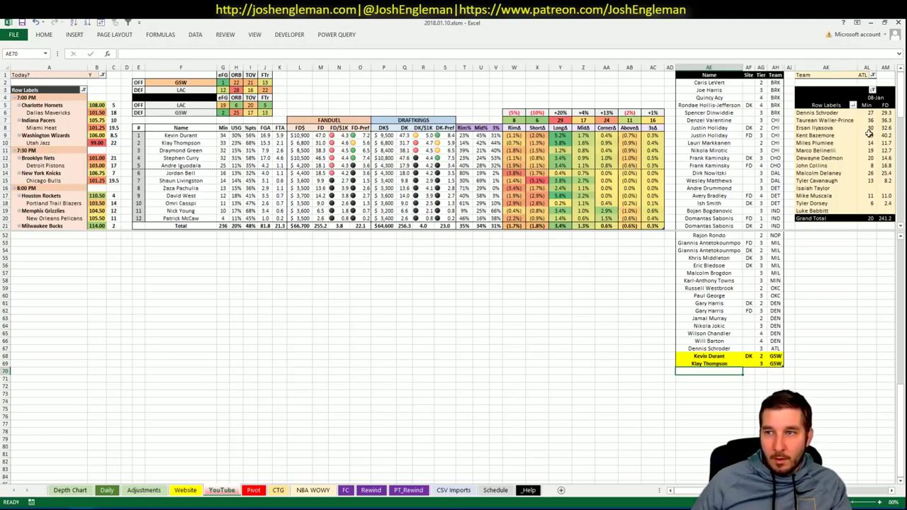
Filter the game log to team GSW and review the Golden State players' recent minutes and FanDuel points.
click(867, 75)
text(GSW)
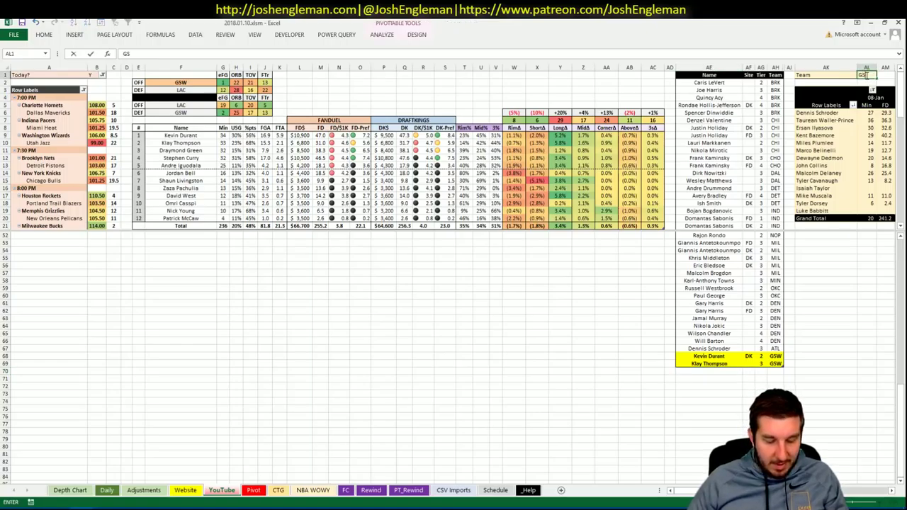
key(Return)
key(Return)
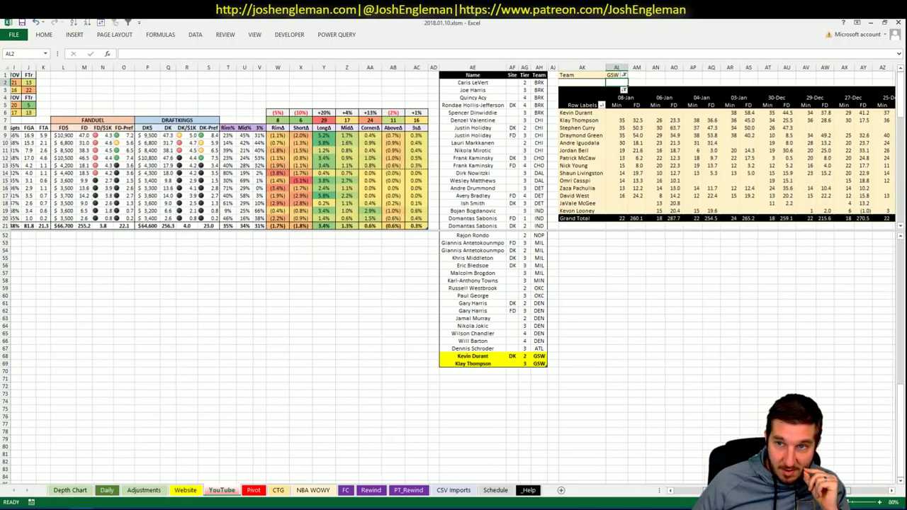
scroll(453, 273, left, 5)
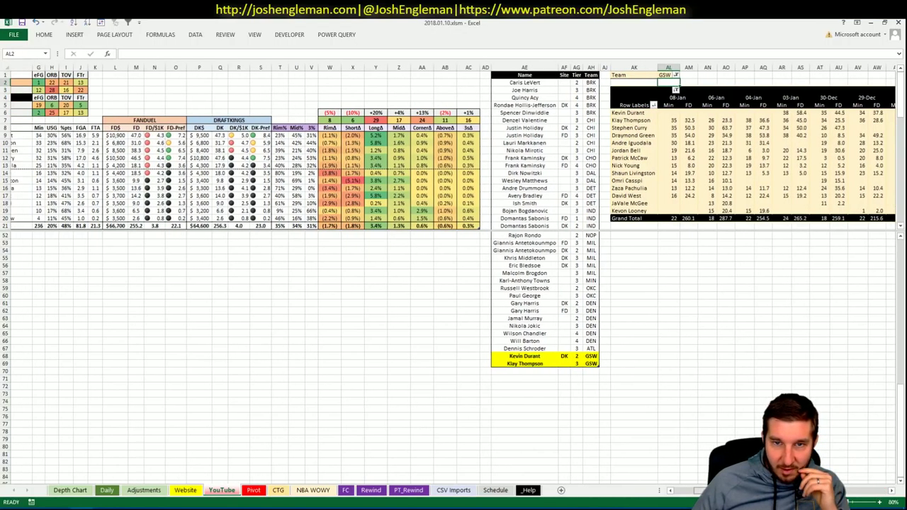
scroll(454, 274, right, 1)
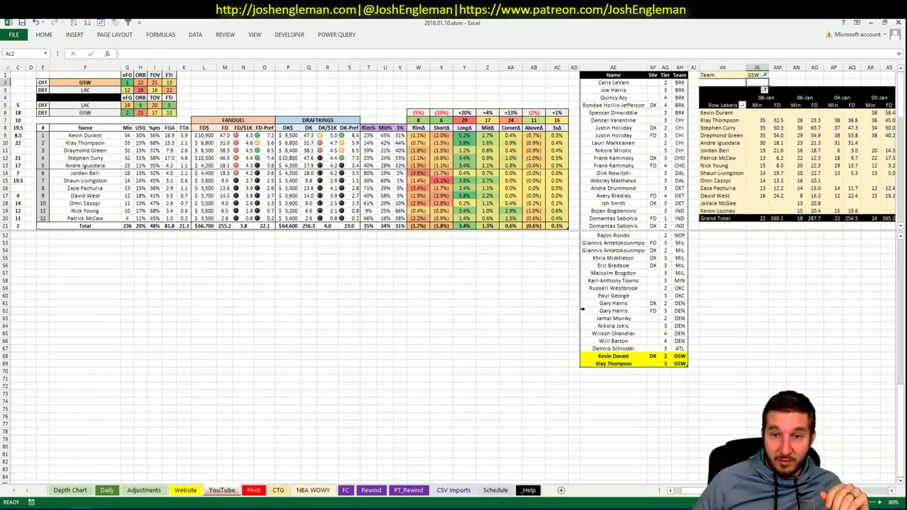
Set the offensive team in the matchup block of the YouTube sheet to LAC.
click(441, 317)
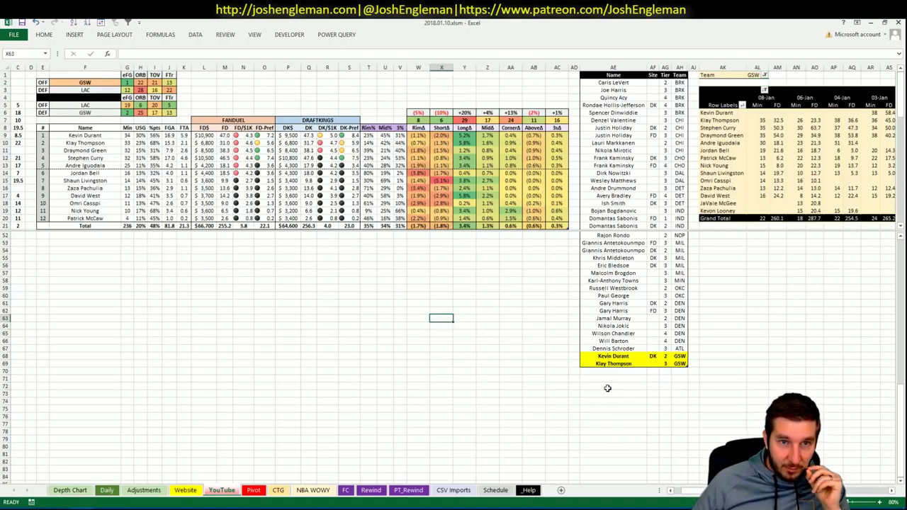
double_click(671, 490)
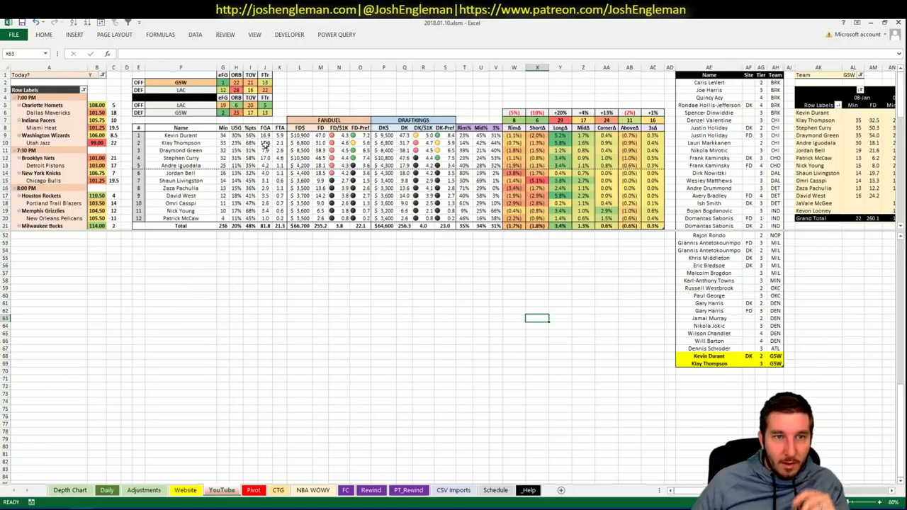
click(199, 81)
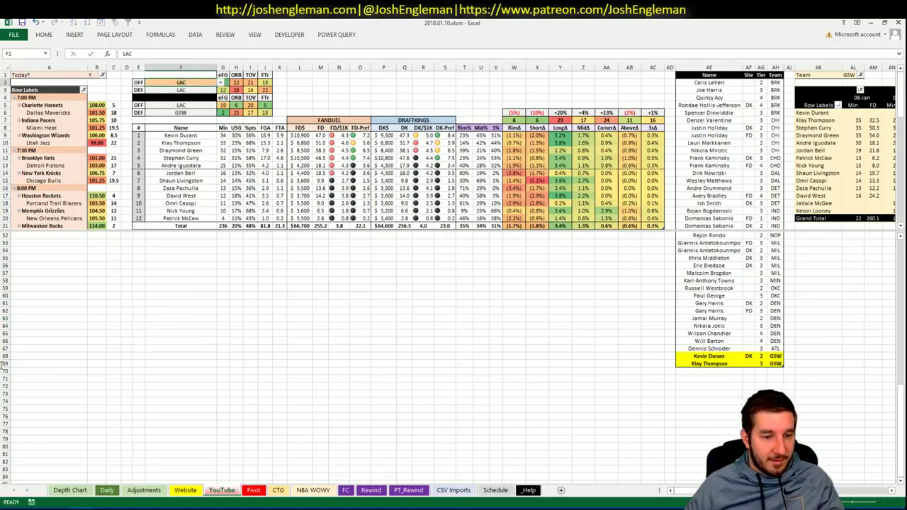
Switch to Cleaning the Glass in the browser, open the Los Angeles Clippers' team page and return to the workbook.
key(alt+Tab)
click(231, 95)
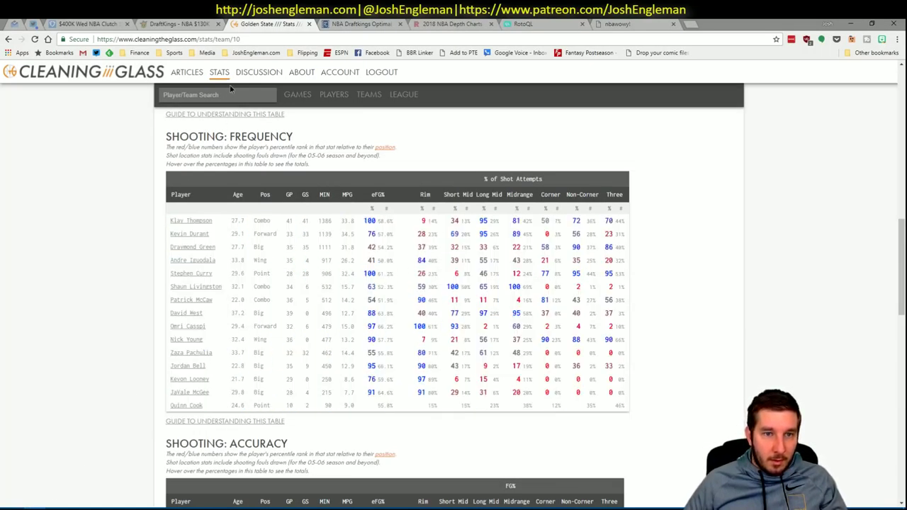
text(clippers)
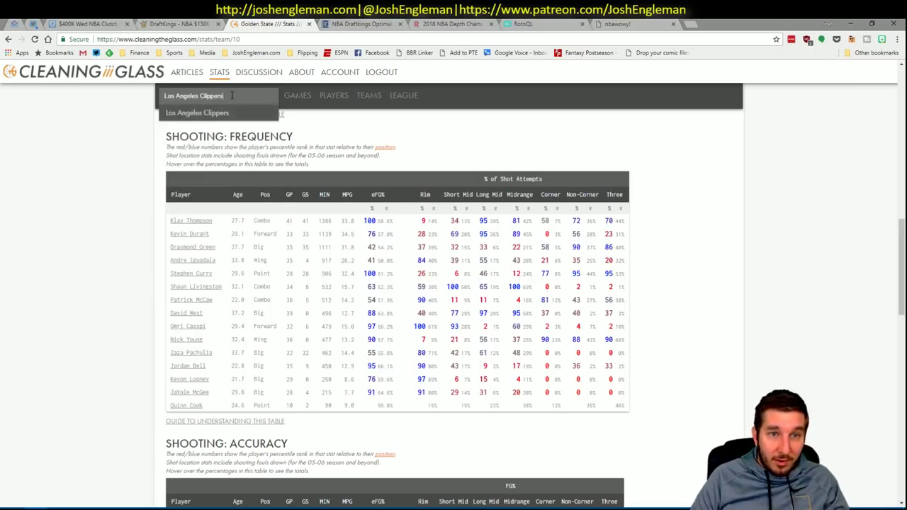
key(alt+Tab)
click(210, 445)
scroll(212, 443, up, 13)
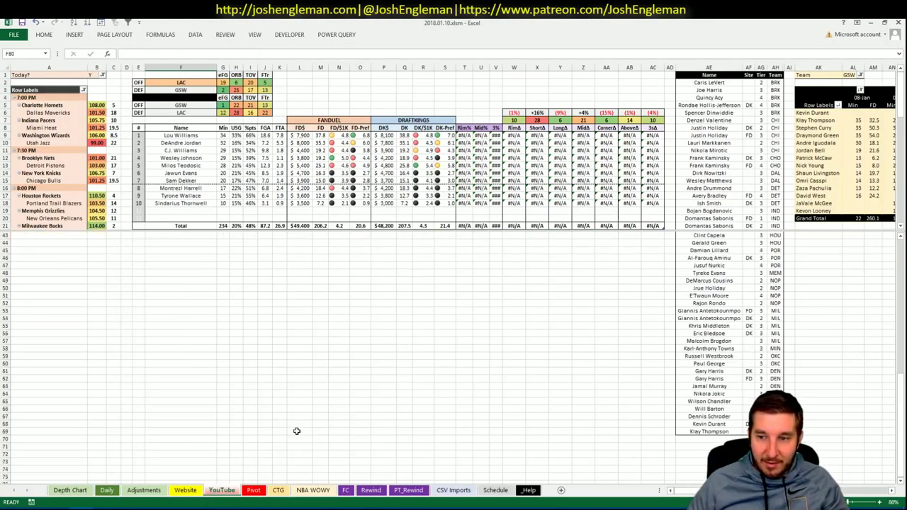
Copy the Clippers' shooting frequency table into the workbook's CTG sheet, refresh the data and return to the YouTube sheet.
key(alt+Tab)
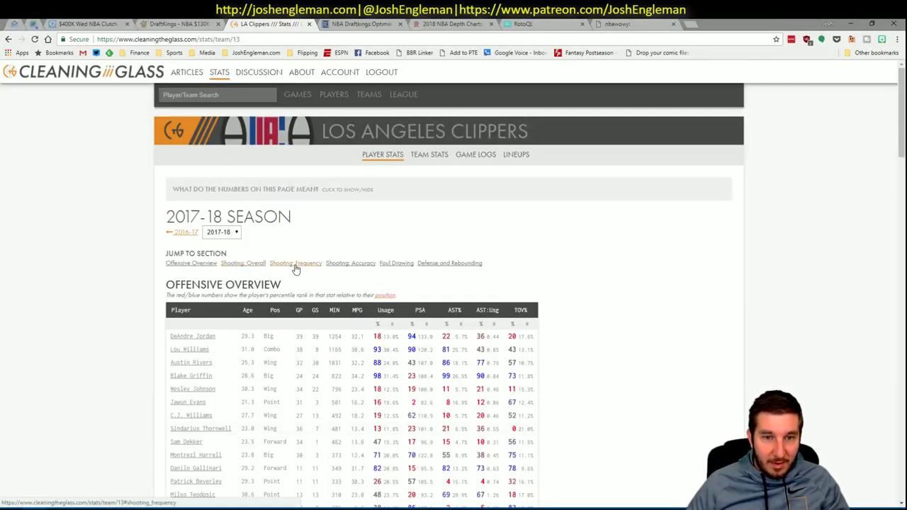
click(296, 263)
drag(627, 433, 169, 226)
key(alt+Tab)
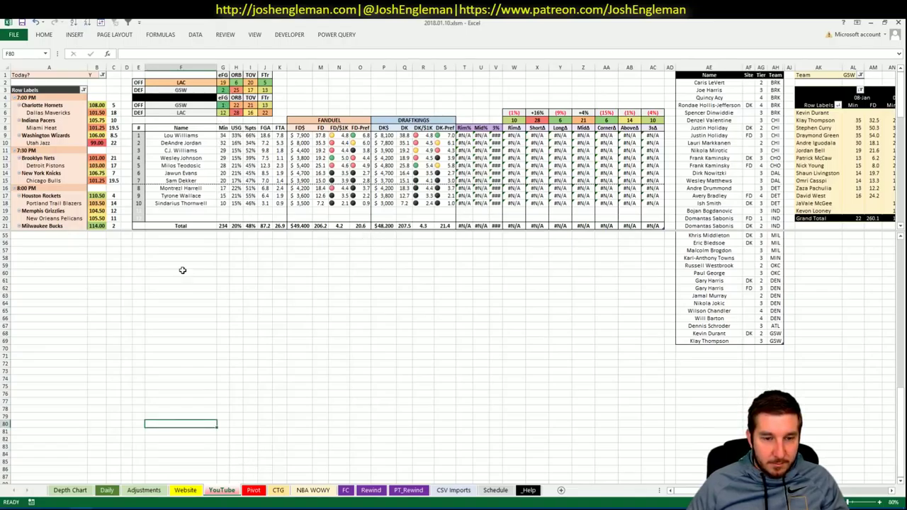
click(278, 490)
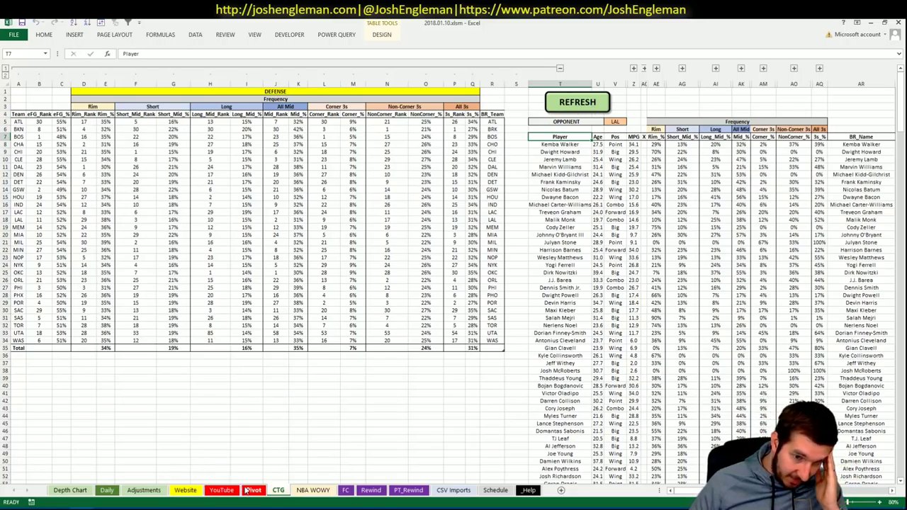
click(220, 491)
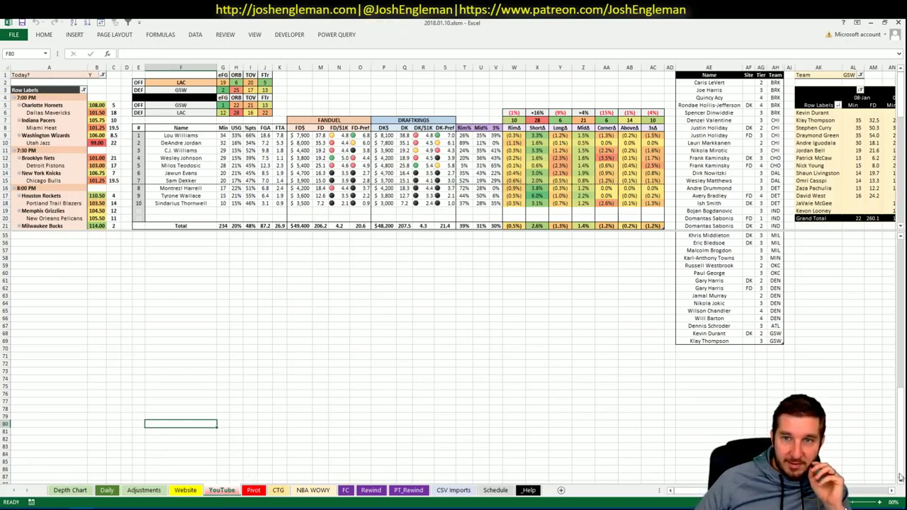
Filter the game log to team LAC and review the Clippers players' recent minutes and FanDuel points.
click(893, 492)
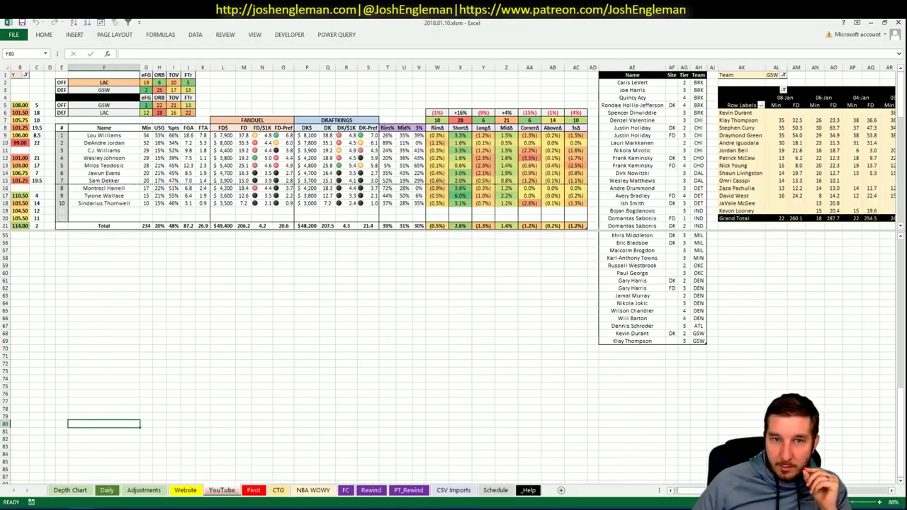
scroll(450, 341, left, 1)
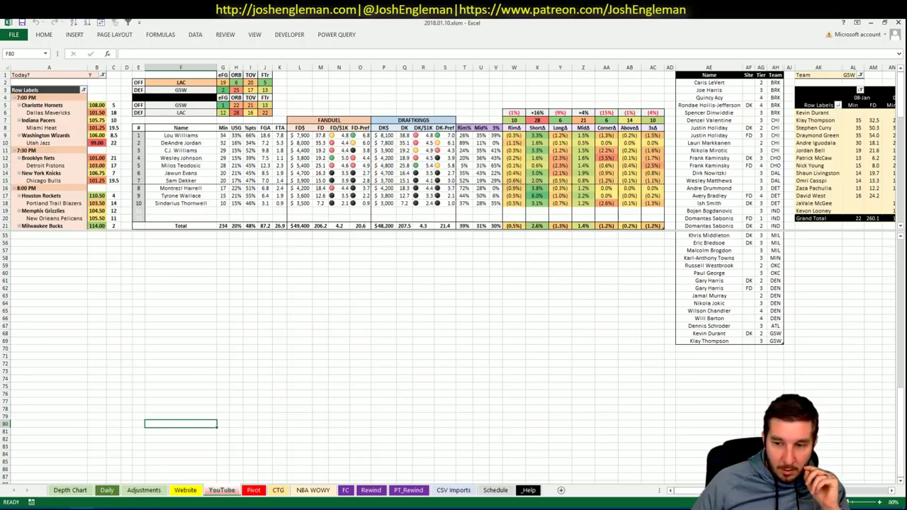
scroll(515, 213, right, 5)
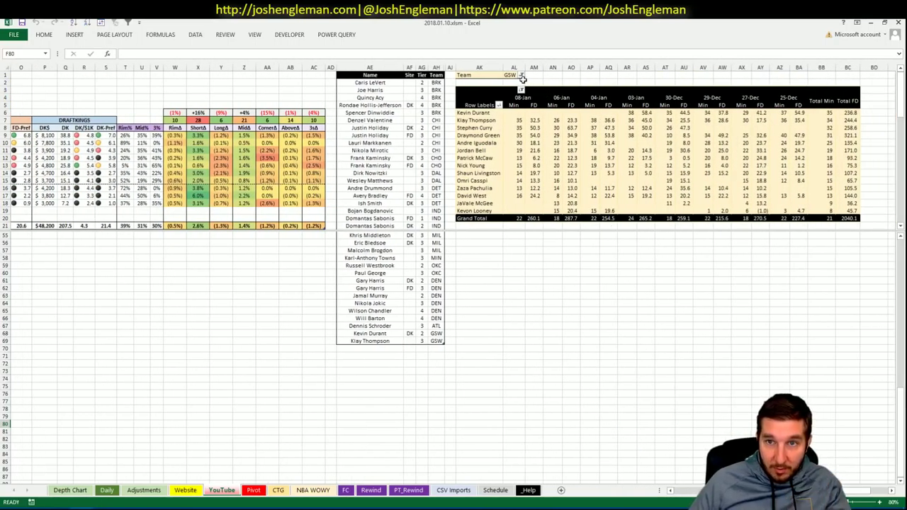
click(515, 75)
text(LAC)
key(Return)
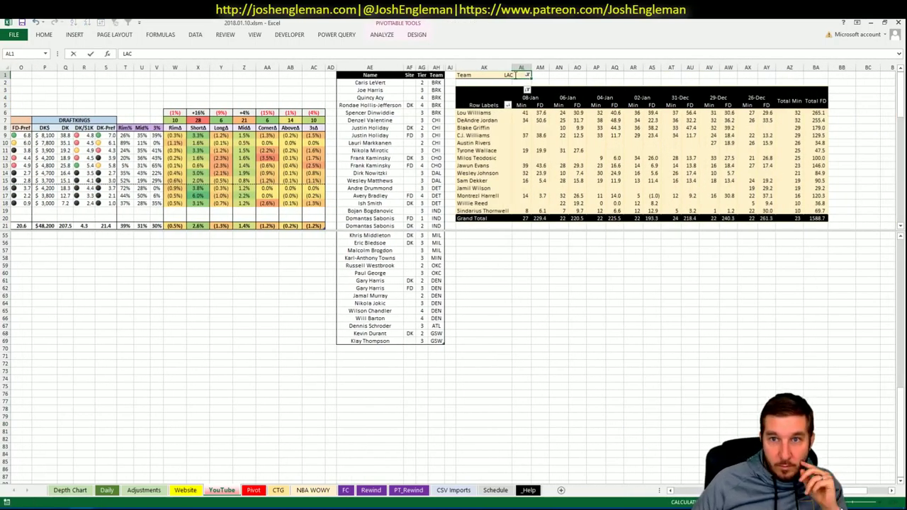
click(574, 319)
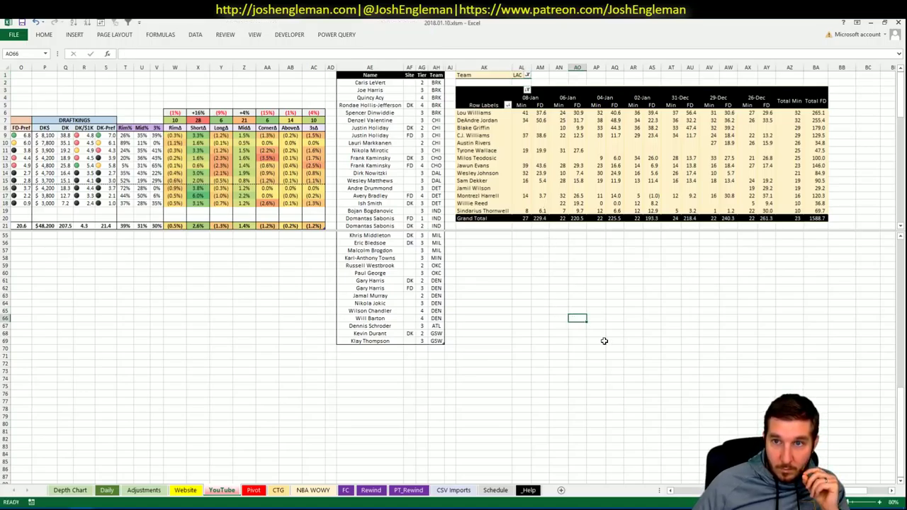
Add Lou Williams to the end of the shortlist with tier 3 and no site.
click(385, 348)
text(Lou Willi)
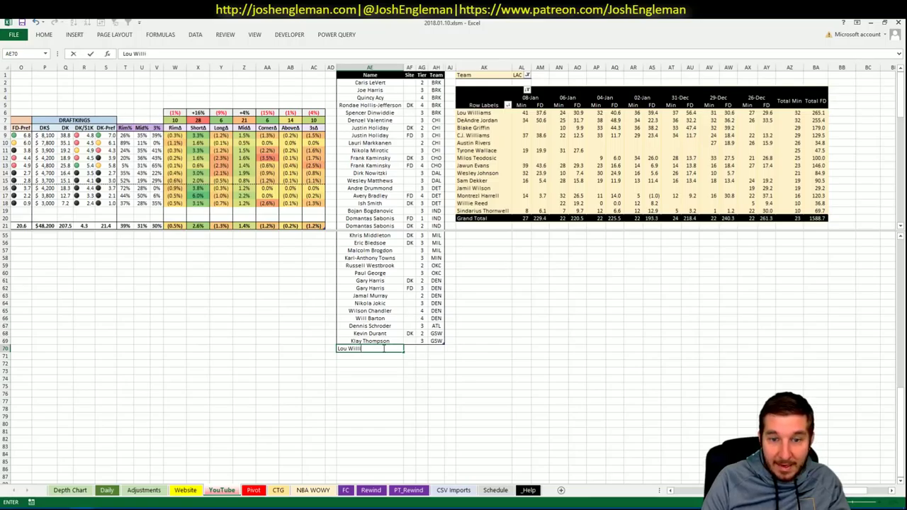
text(ams)
key(Tab)
click(681, 494)
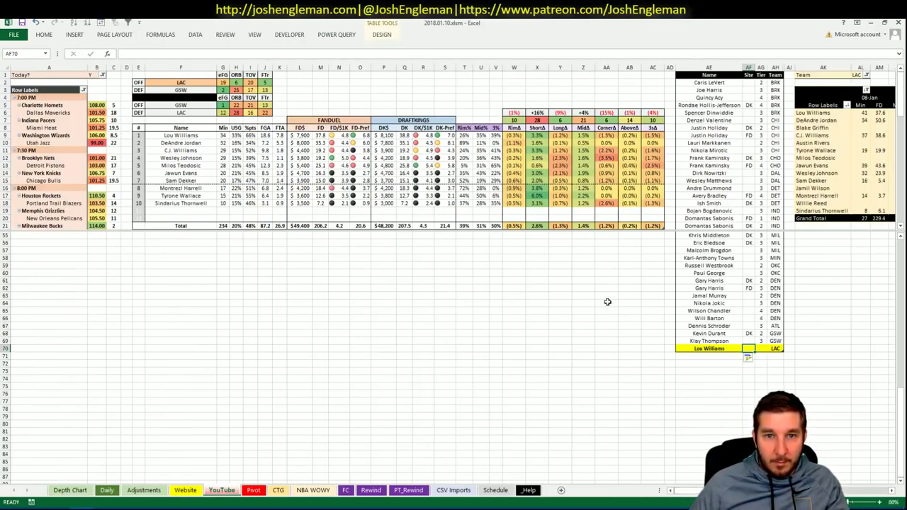
click(759, 349)
text(3)
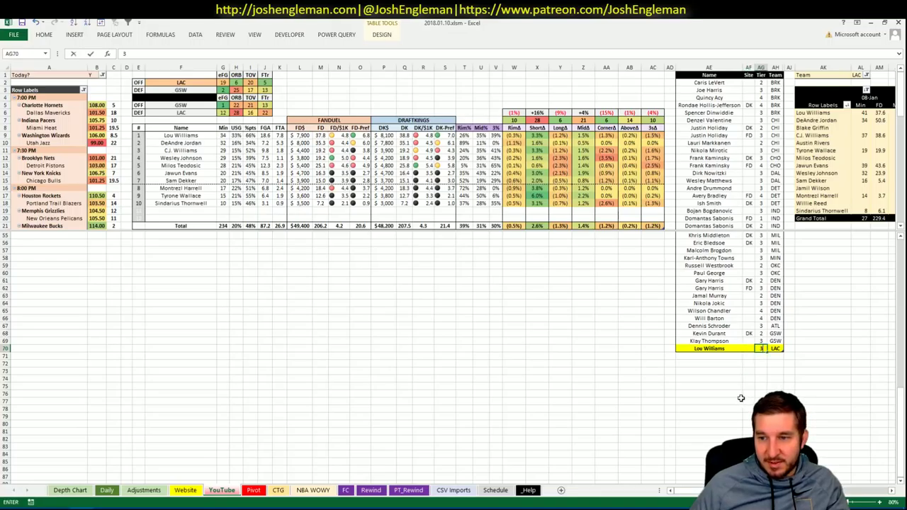
click(741, 398)
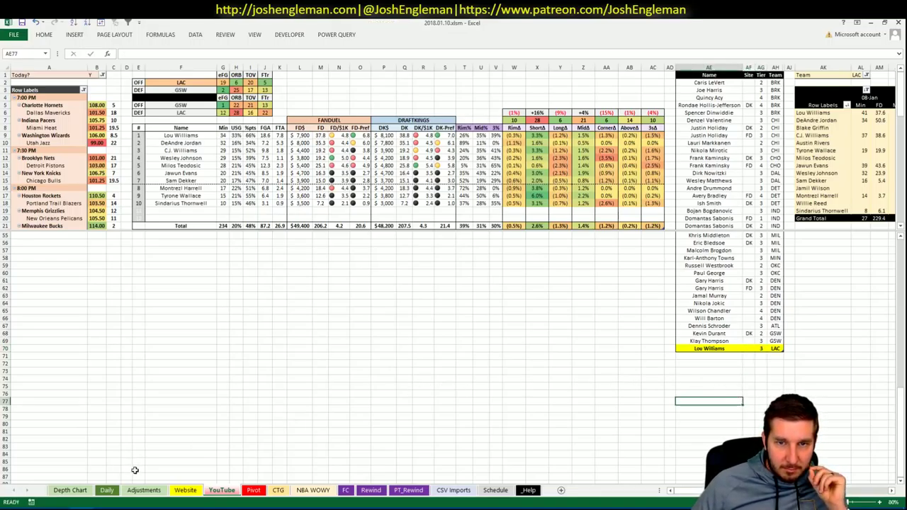
Switch to FantasyCruncher in the browser and review center DeAndre Jordan's past games filtered to opponent GSW.
key(alt+Tab)
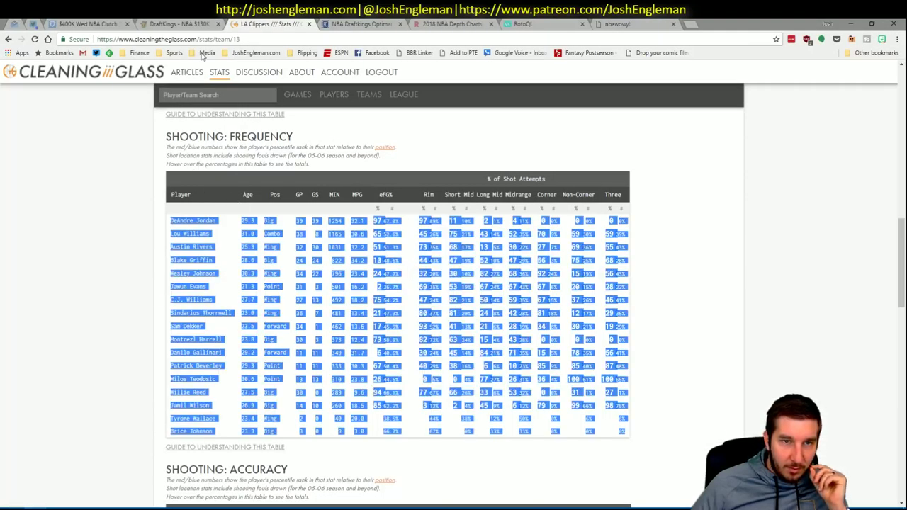
key(ctrl+Tab)
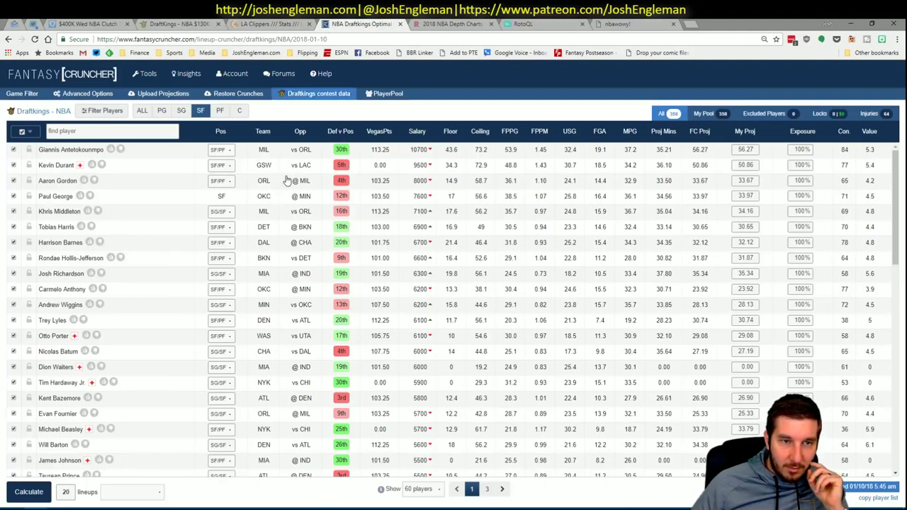
click(238, 111)
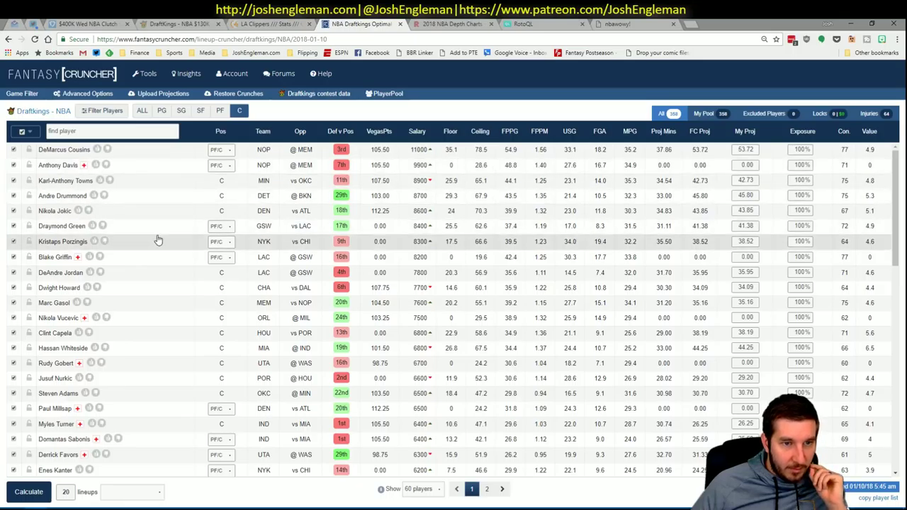
click(60, 273)
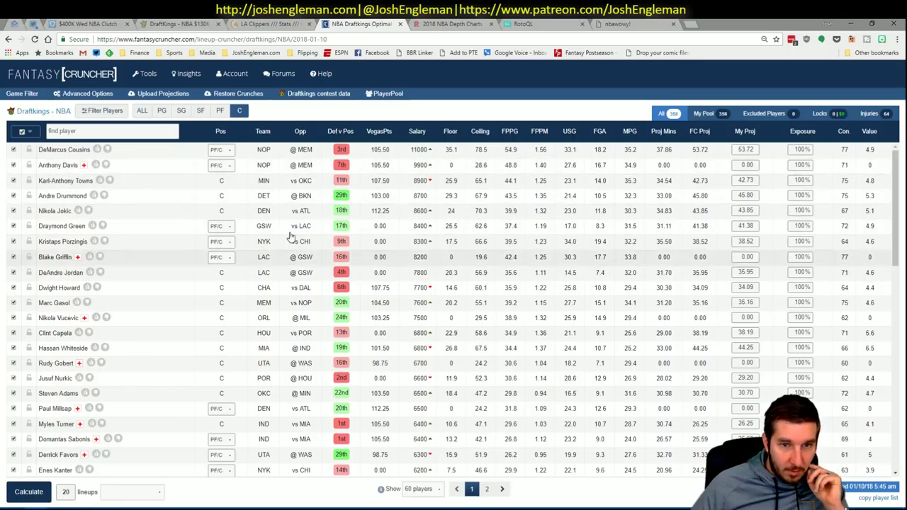
click(315, 293)
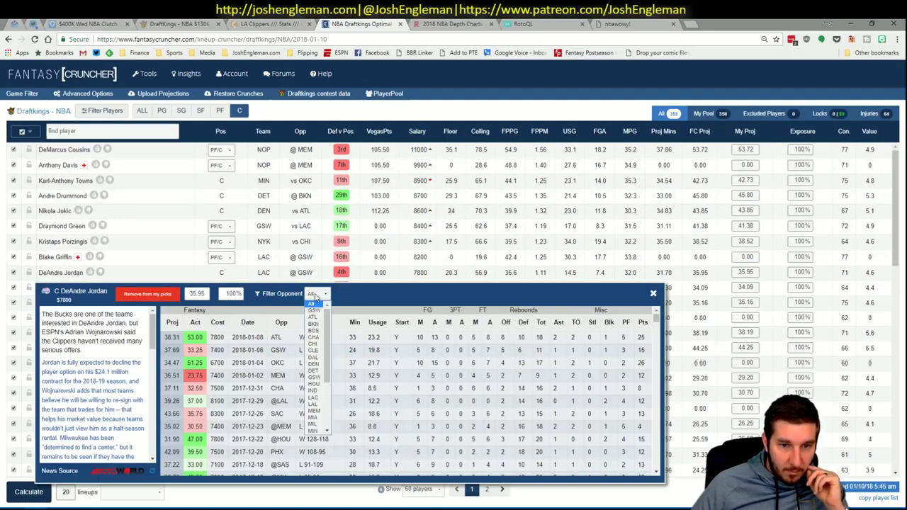
click(314, 310)
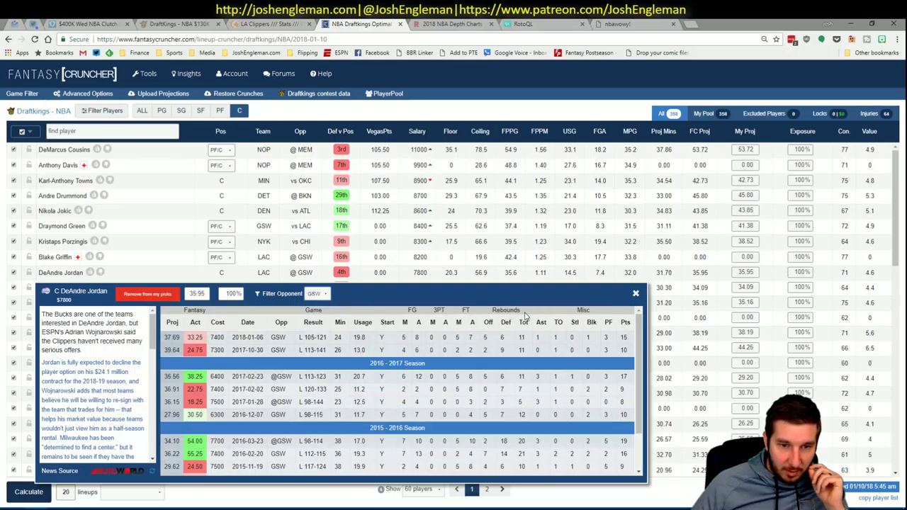
click(636, 295)
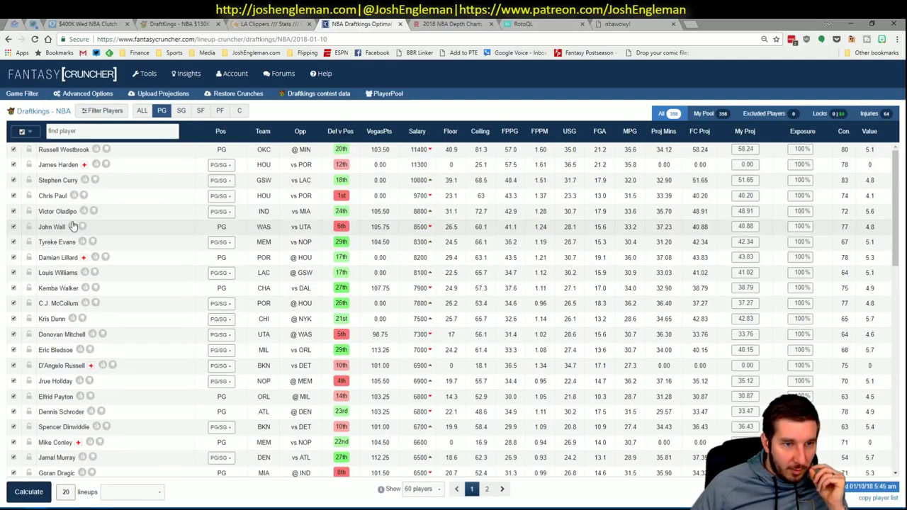
Review Louis Williams's past games filtered to opponent GSW among the point guards, then return to the workbook.
click(139, 266)
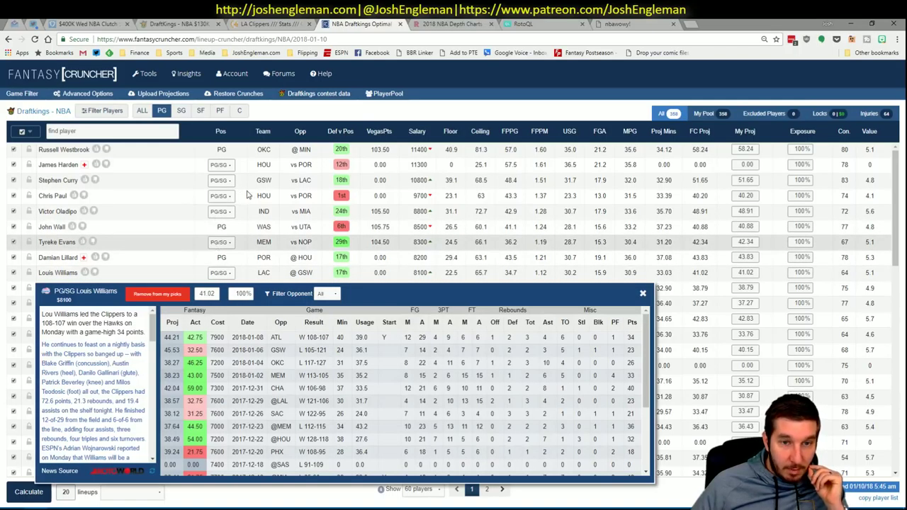
click(325, 294)
click(323, 309)
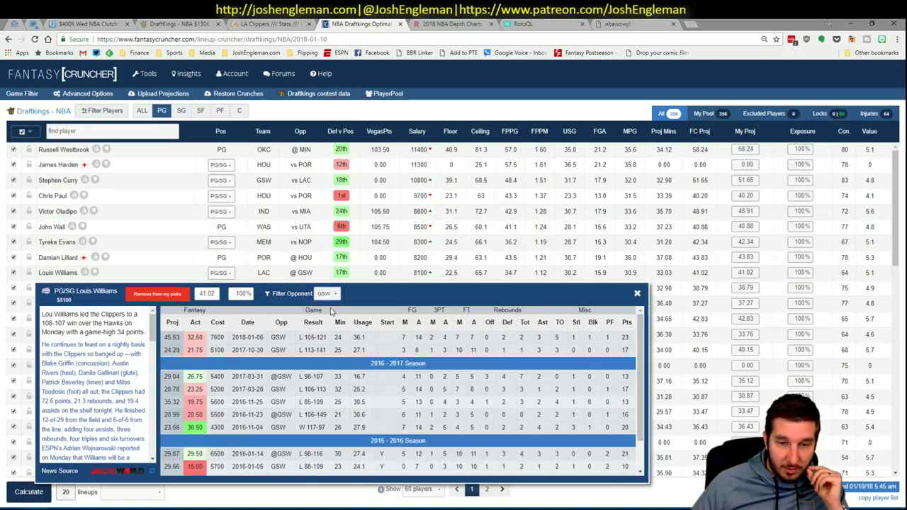
click(638, 294)
key(alt+Tab)
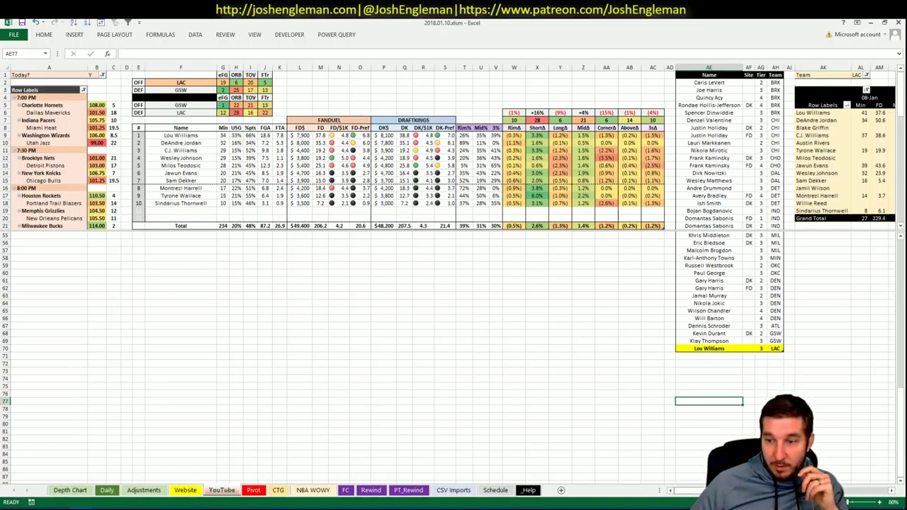
Add C.J. Williams to the end of the shortlist with site DK and tier 3.
scroll(453, 273, right, 5)
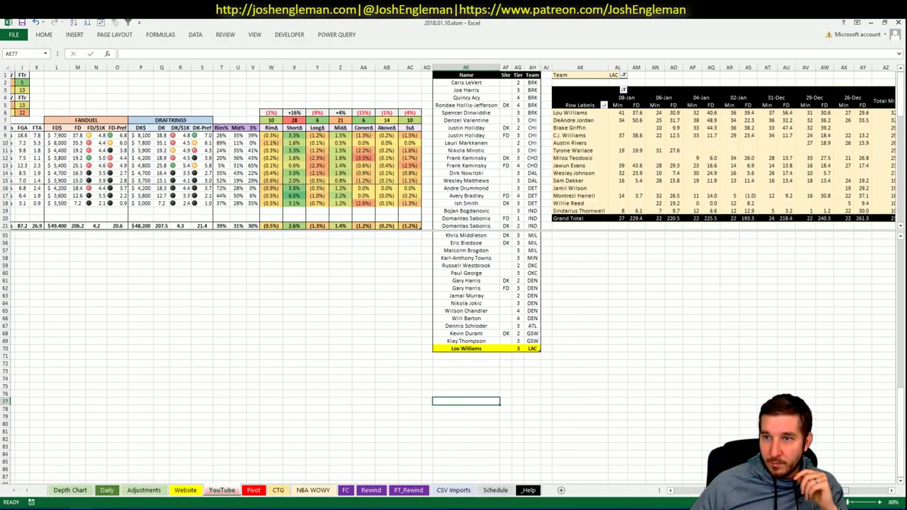
scroll(454, 272, left, 5)
scroll(454, 272, right, 1)
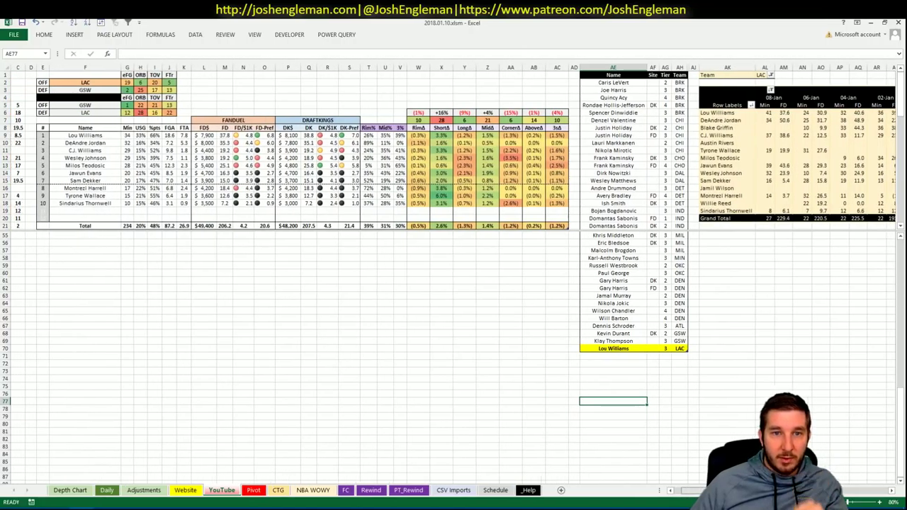
click(624, 356)
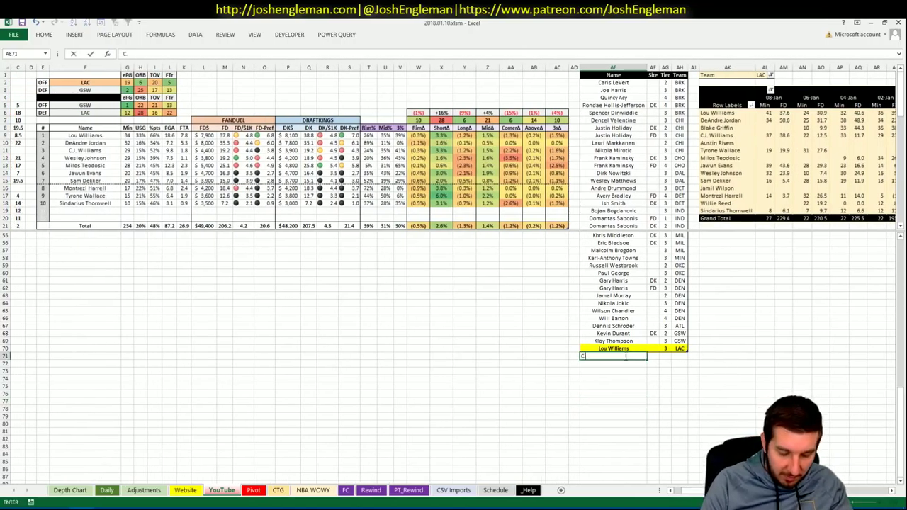
text(Williams)
key(Tab)
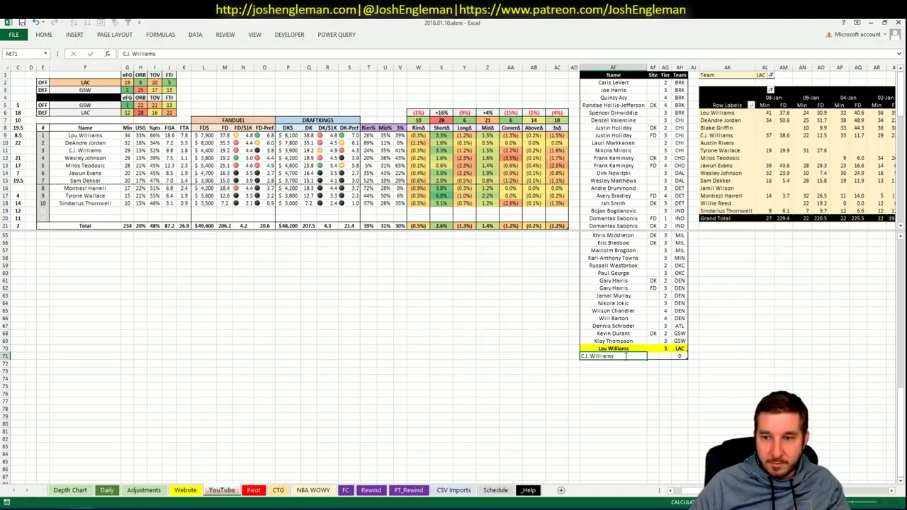
text(DK)
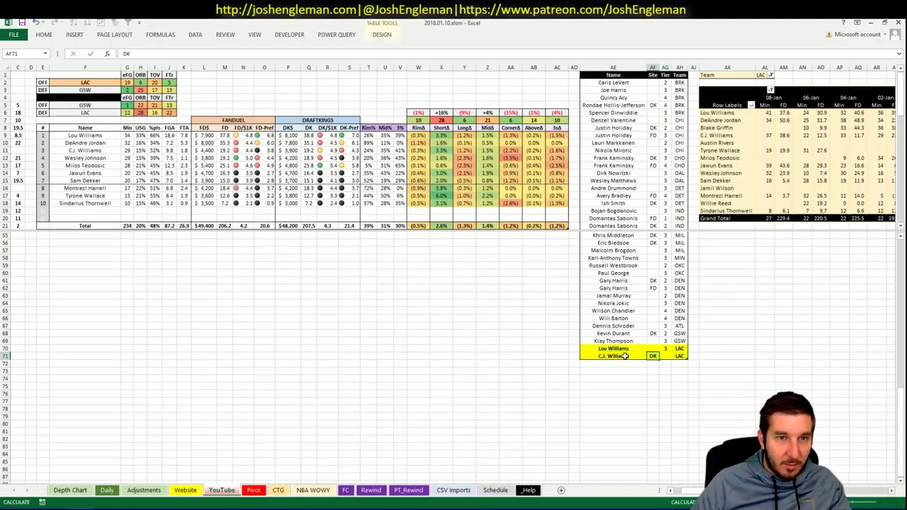
key(Tab)
text(33)
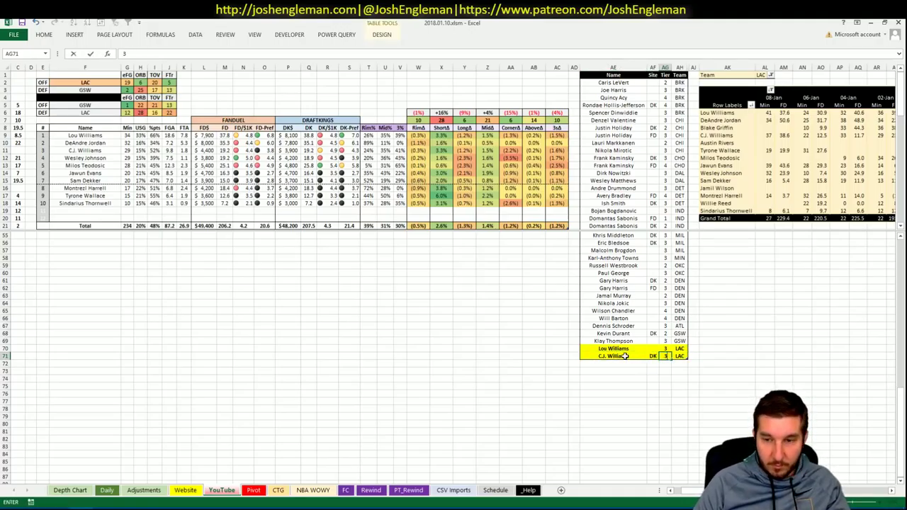
key(Return)
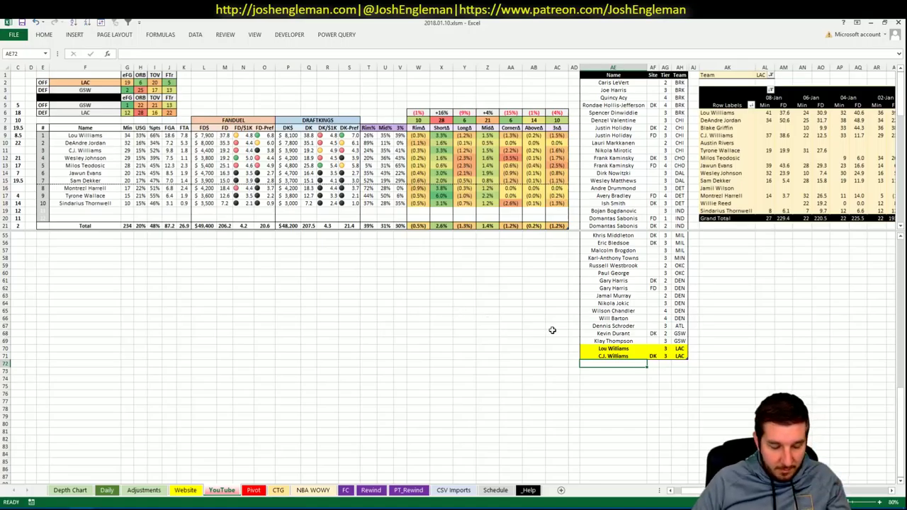
text(Wesley Johnson)
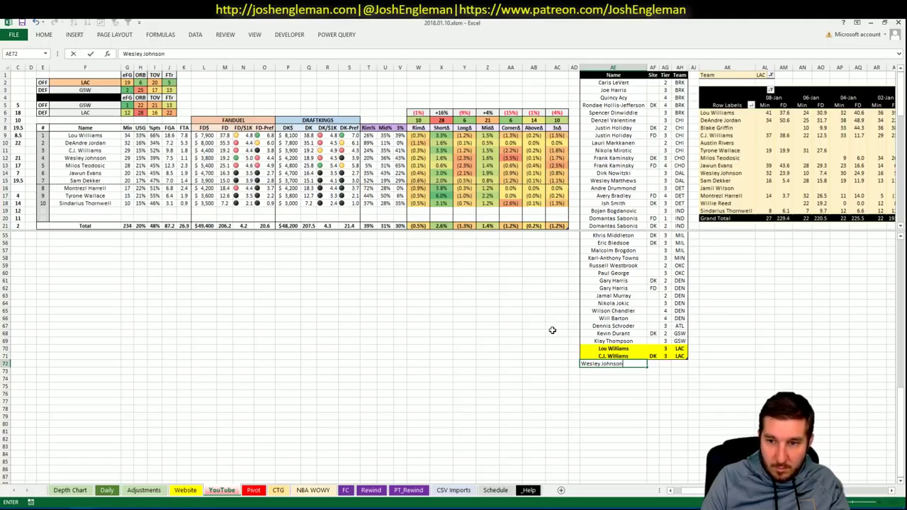
key(ctrl+Return)
key(Right)
key(Right)
text(4)
key(ctrl+Return)
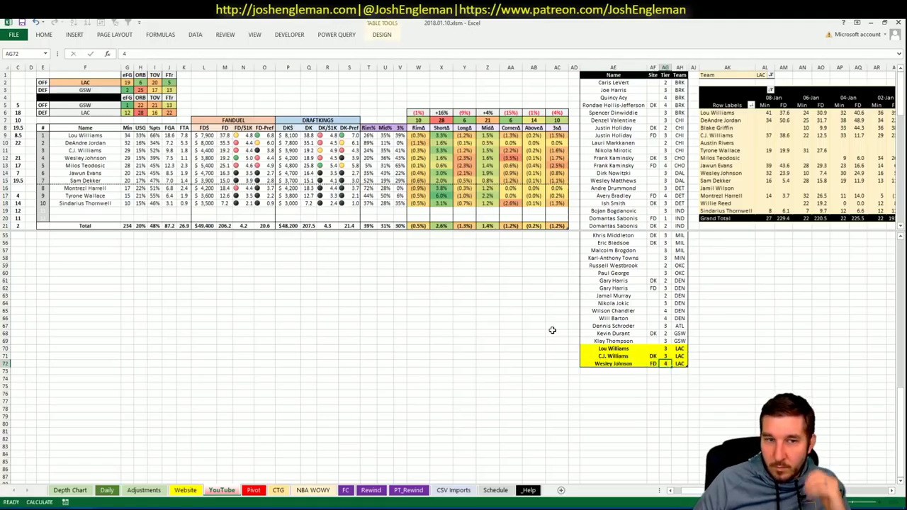
key(Return)
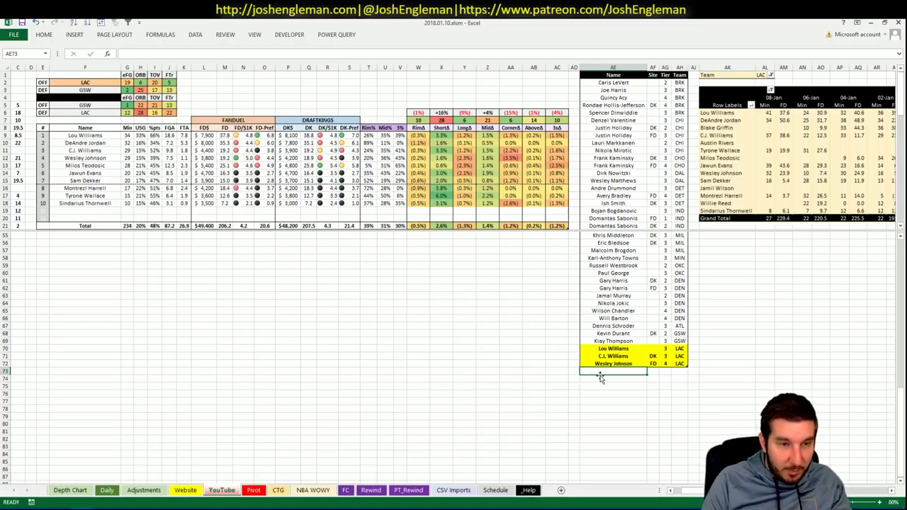
Add Milos Teodosic to the shortlist with site FD and tier 4.
text(Milos T)
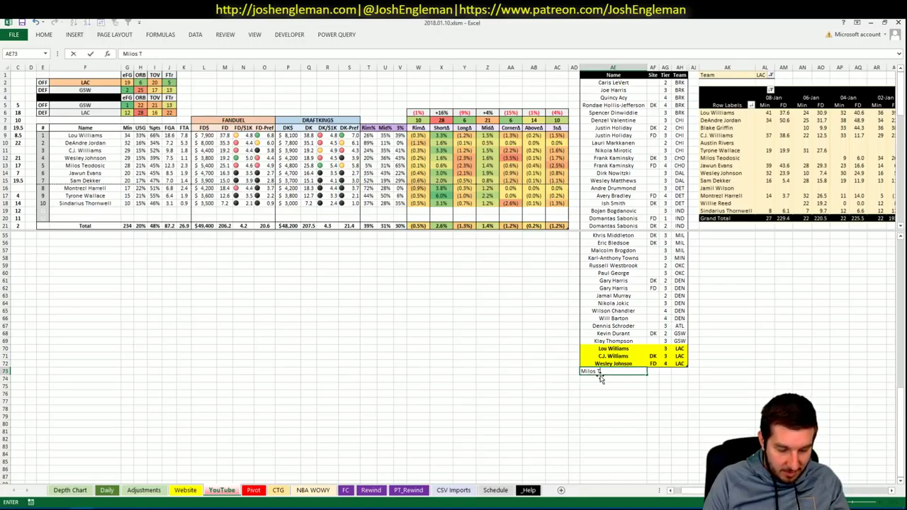
text(eodosic)
key(Tab)
key(Tab)
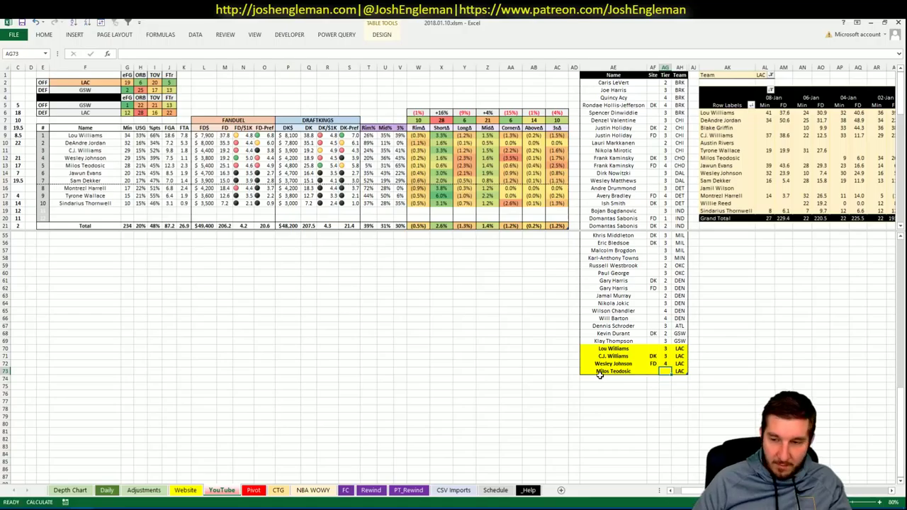
text(FD)
key(Left)
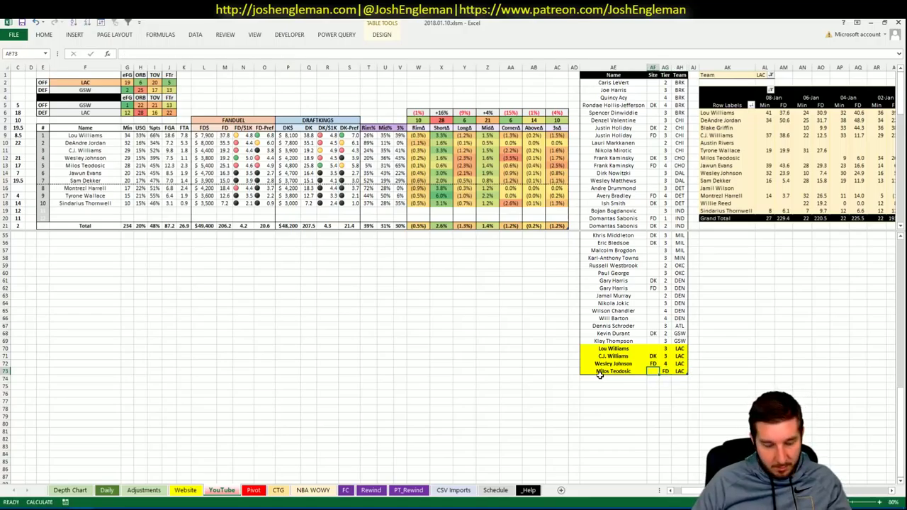
text(FD)
key(Tab)
text(4)
key(Return)
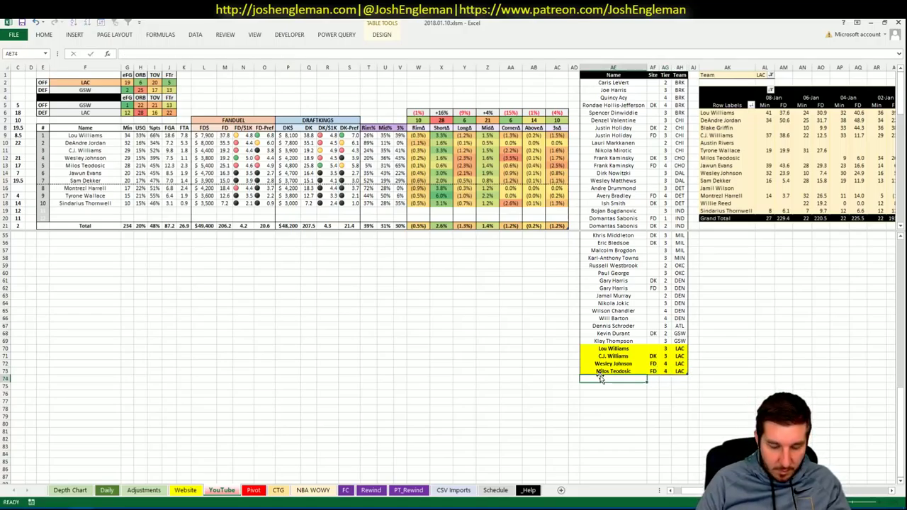
Add a second Milos Teodosic entry to the shortlist with site DK and tier 3.
text(Milos Teodosic)
key(Tab)
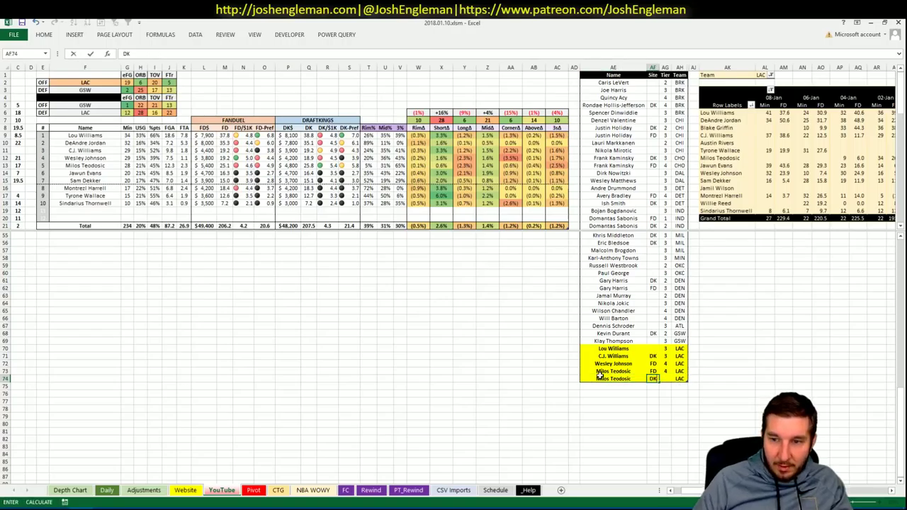
text(DK)
key(Tab)
text(3)
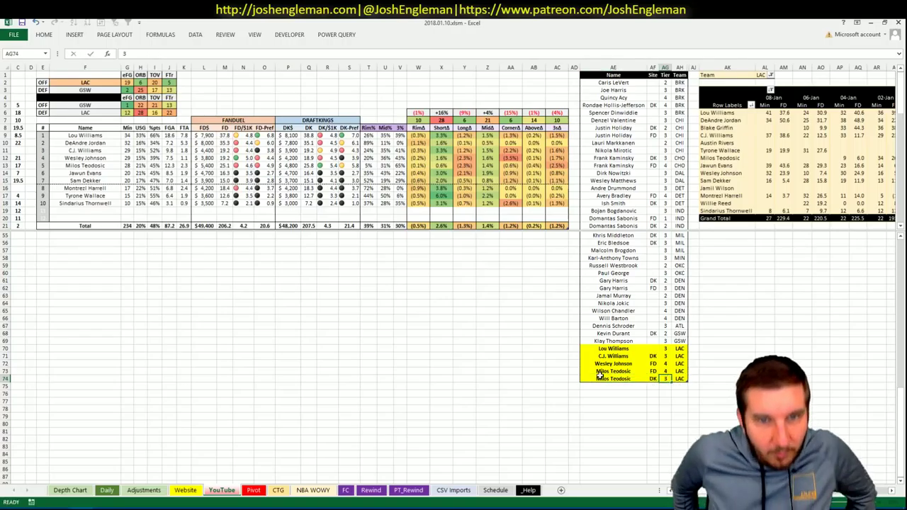
key(Return)
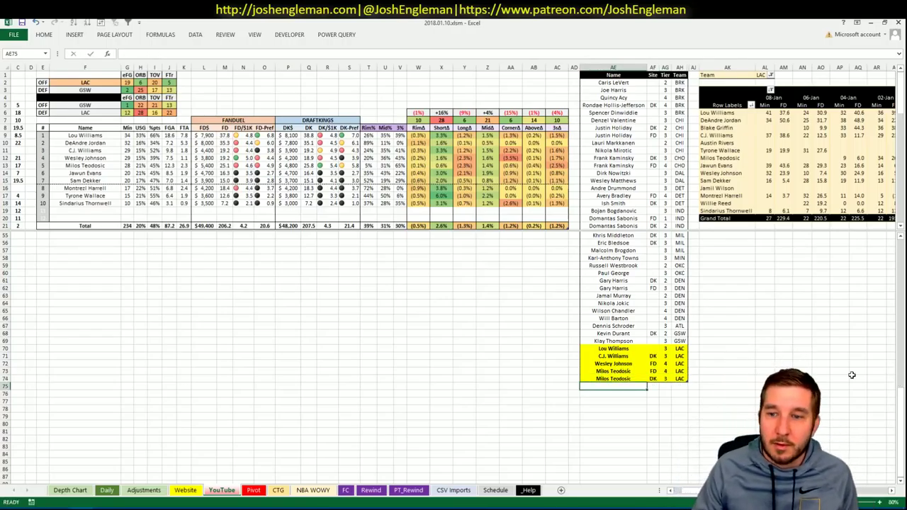
Sort the whole shortlist table by team and then by player name.
click(754, 337)
scroll(754, 337, up, 12)
click(614, 333)
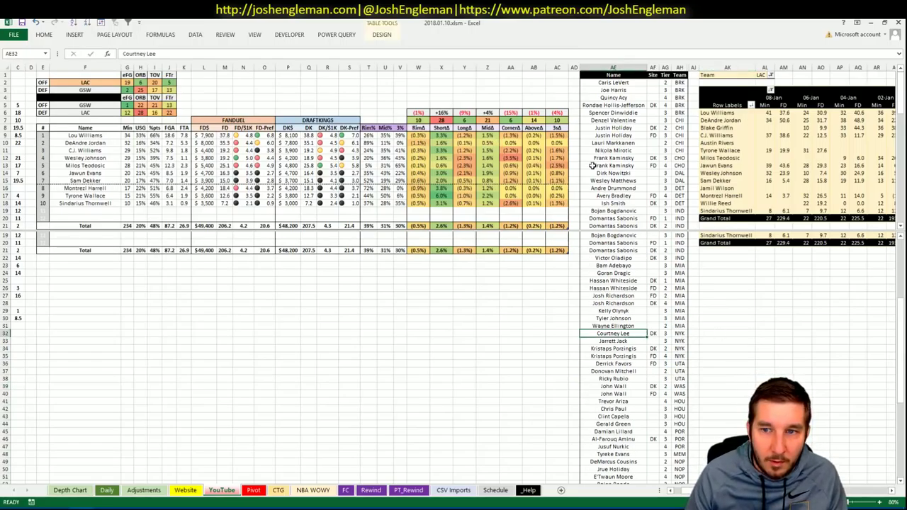
double_click(518, 228)
click(645, 225)
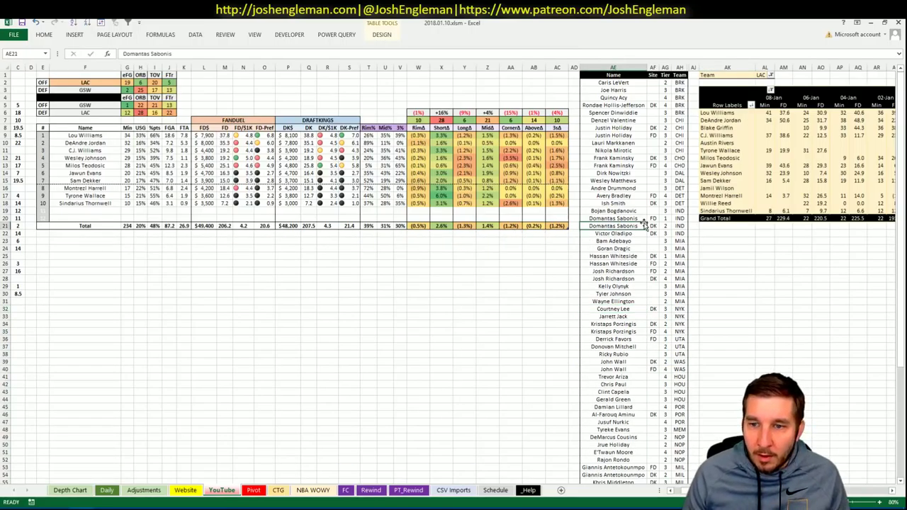
click(46, 35)
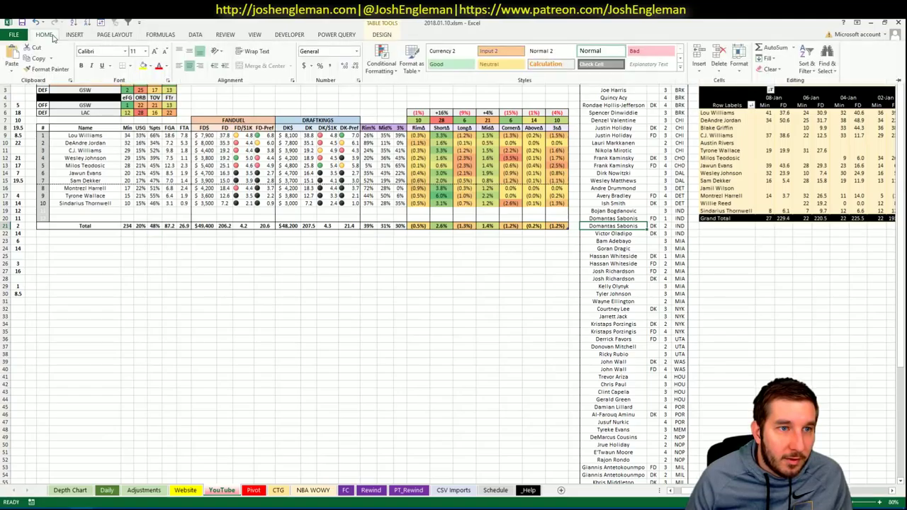
key(alt+d)
key(s)
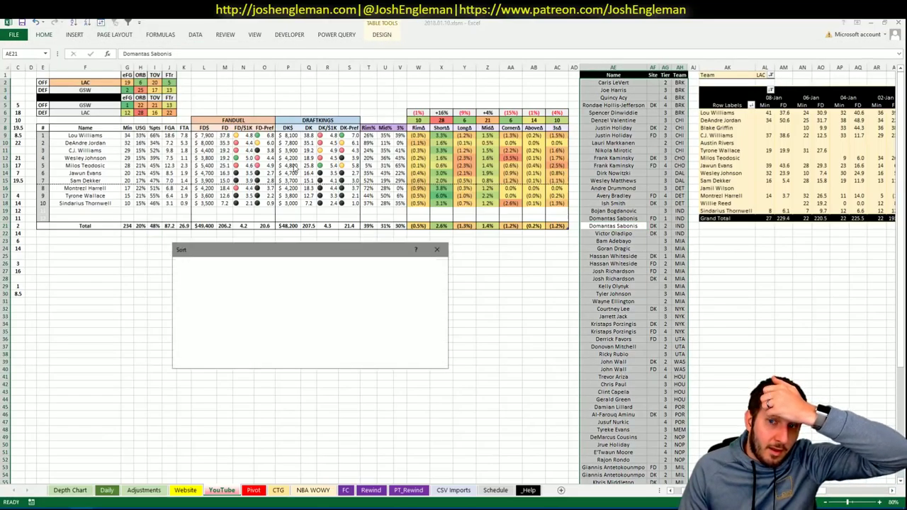
click(388, 359)
click(558, 346)
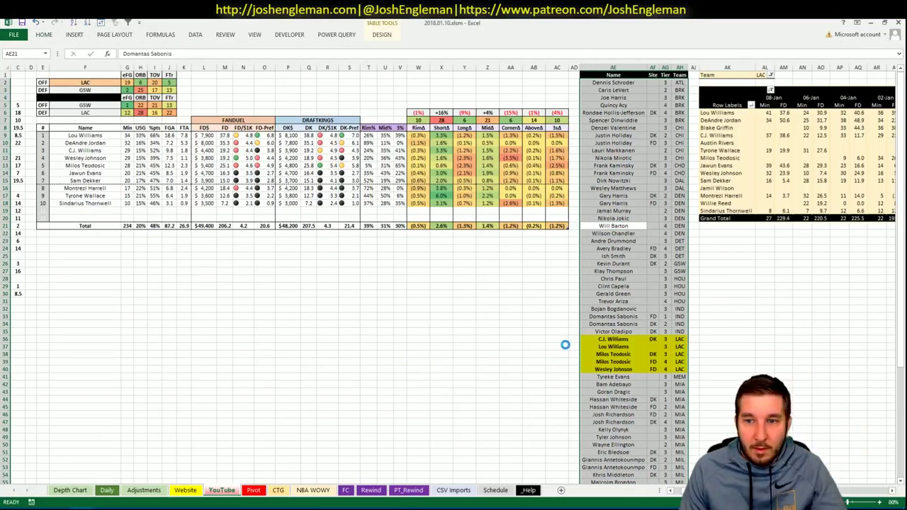
On the Daily sheet, place the SL? row field above Position in the FanDuel pivot and refresh the pivots with the shortlist tiers.
click(107, 490)
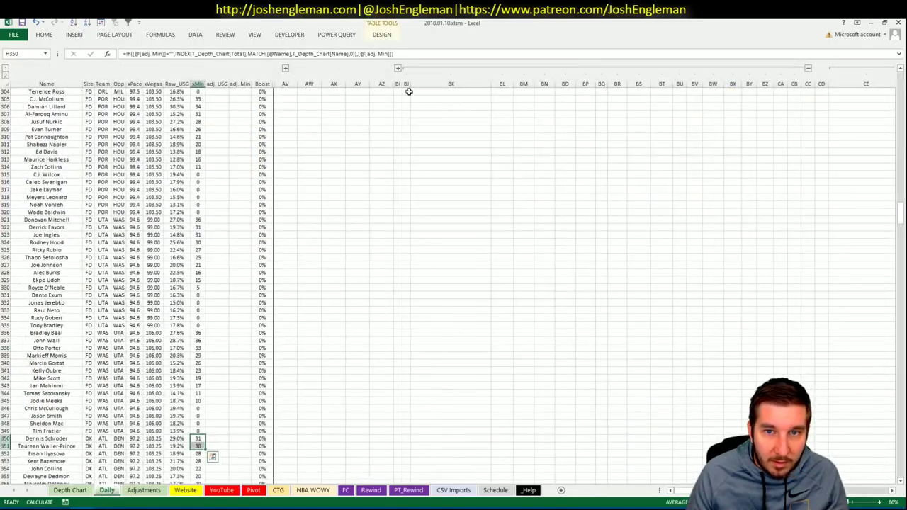
scroll(649, 186, up, 16)
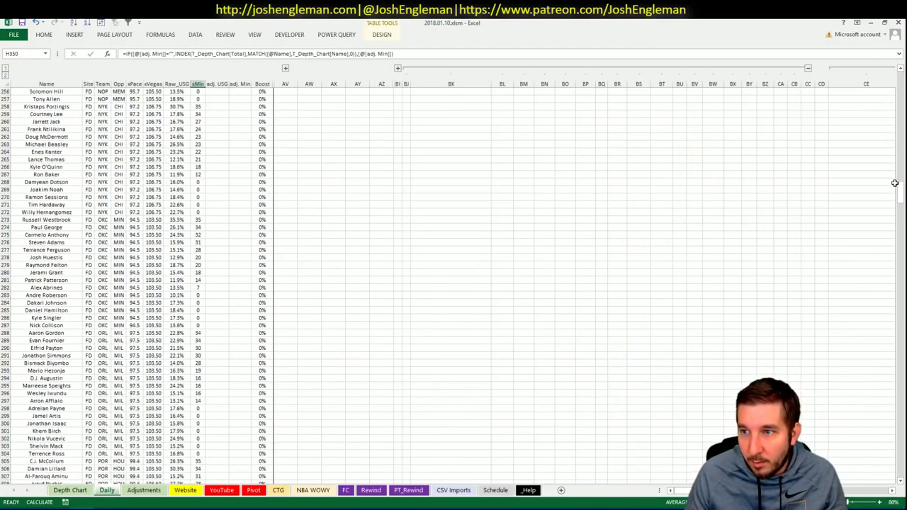
scroll(896, 183, up, 20)
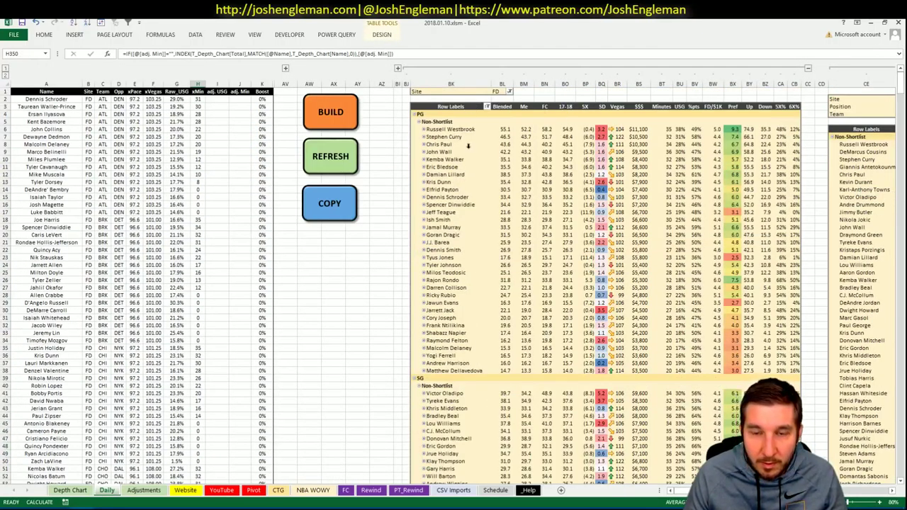
right_click(468, 150)
click(525, 310)
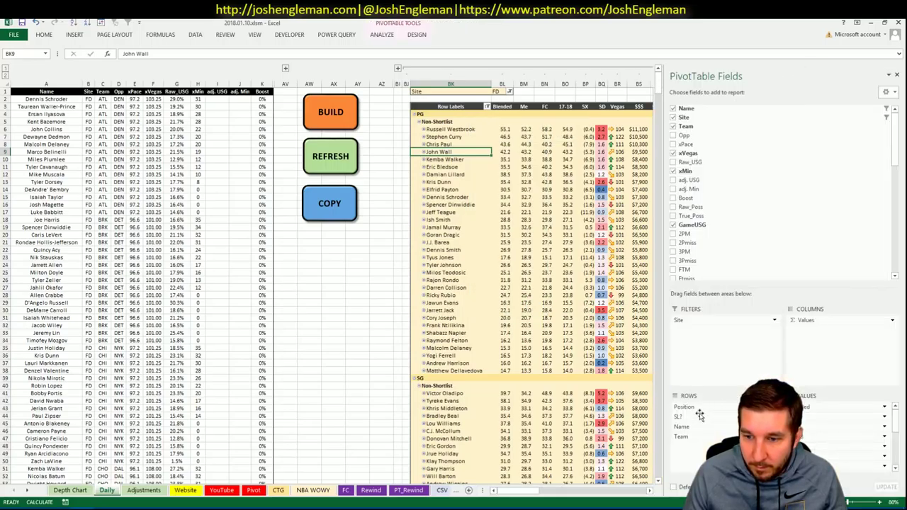
click(896, 74)
right_click(454, 137)
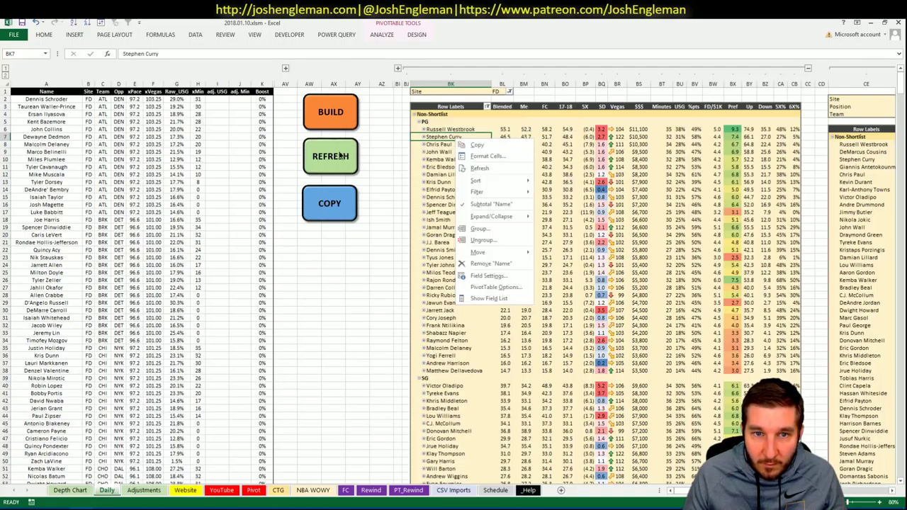
click(339, 155)
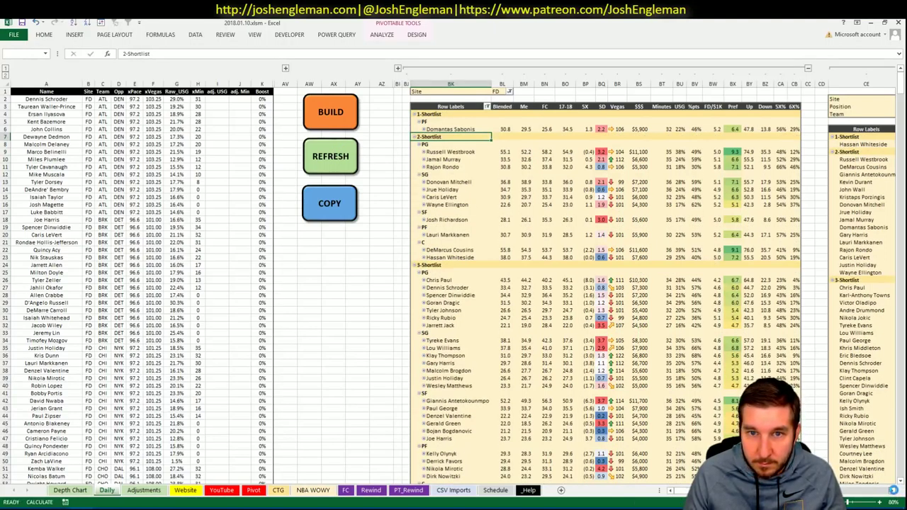
Move the Position row field below Name in the FanDuel pivot so players are listed directly under each shortlist tier.
scroll(653, 383, right, 3)
scroll(652, 383, right, 1)
right_click(387, 272)
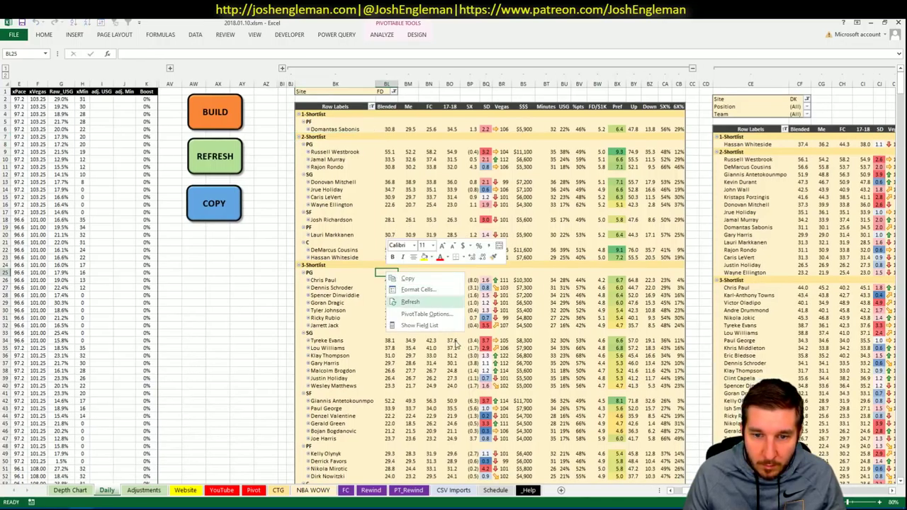
click(419, 327)
drag(700, 423, 699, 431)
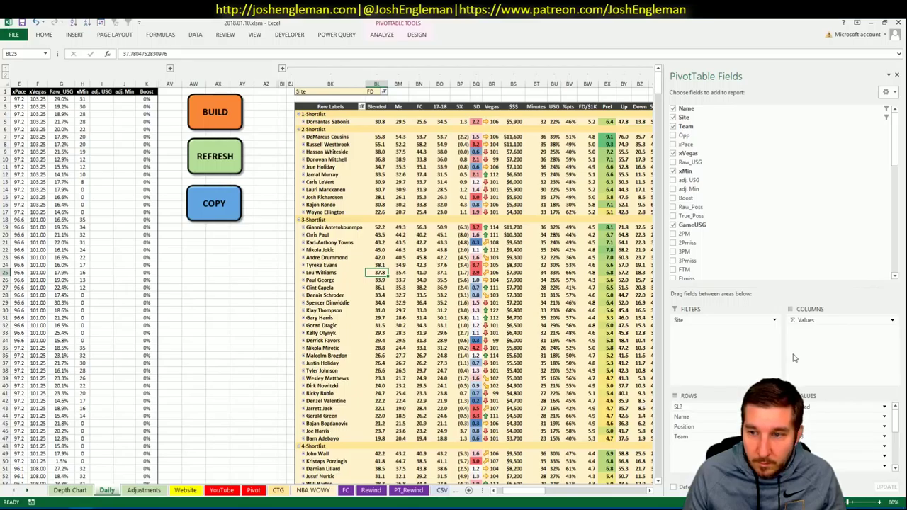
click(897, 74)
Review the tiered players in the FanDuel pivot, then collapse its columns and review the DraftKings pivot's tiers.
scroll(892, 469, down, 1)
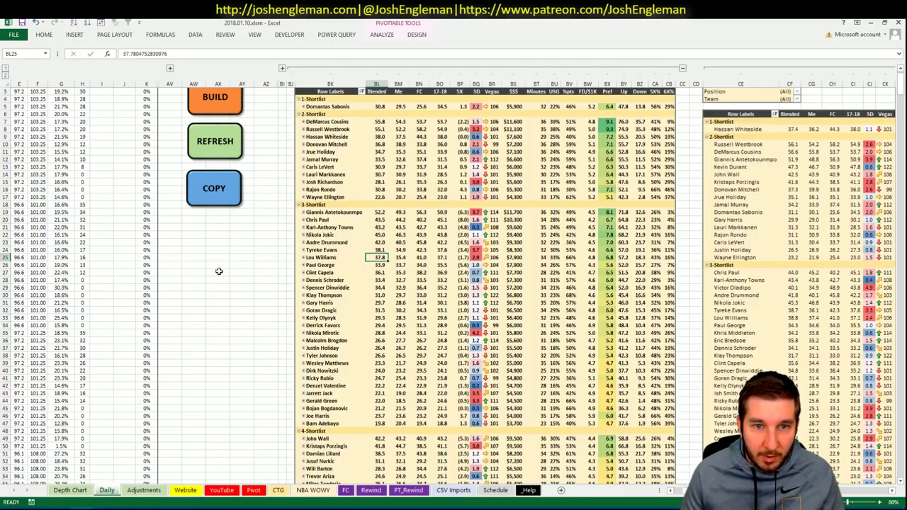
scroll(219, 271, down, 4)
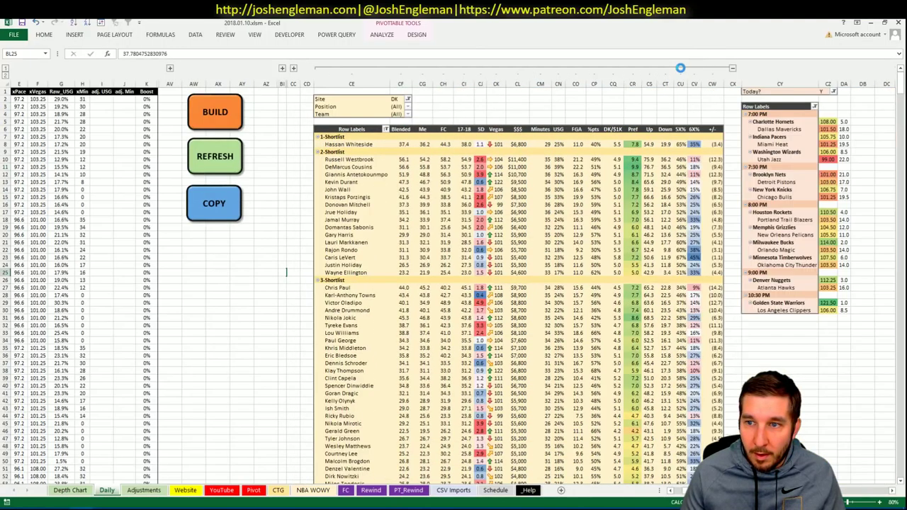
click(902, 481)
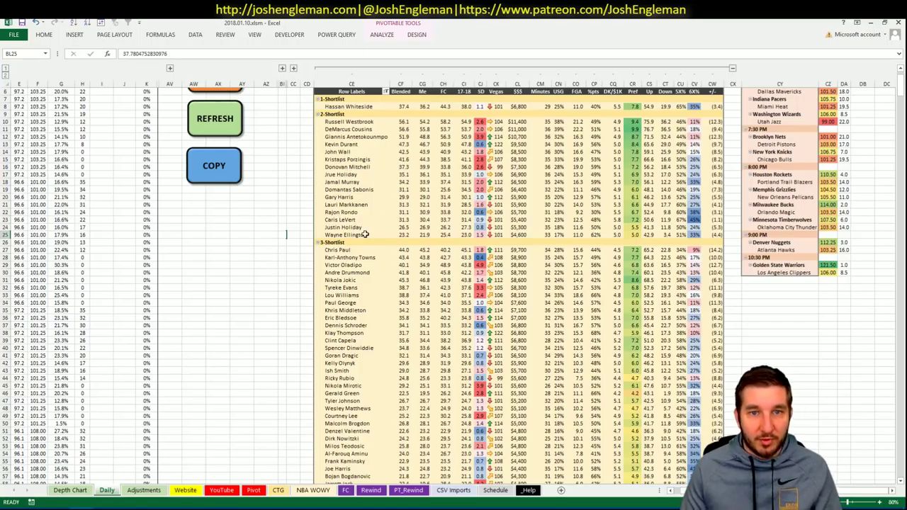
mouse_move(417, 140)
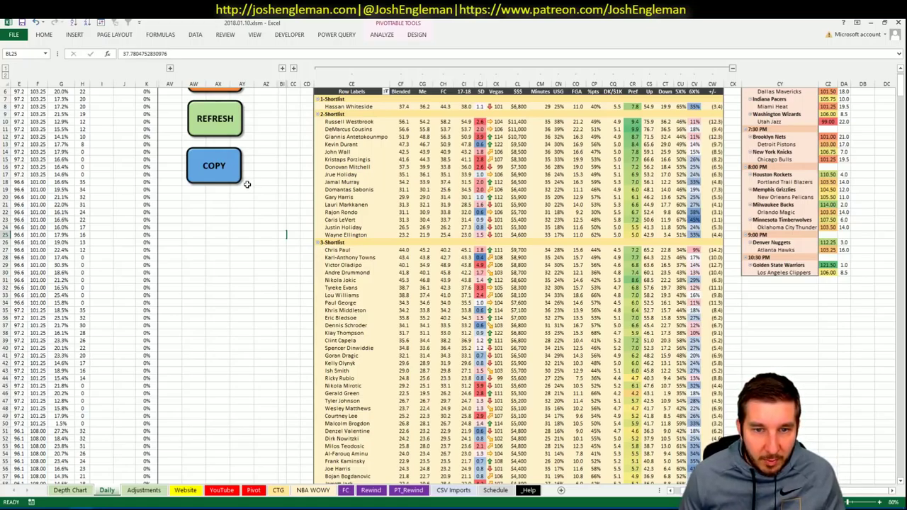
scroll(247, 184, down, 5)
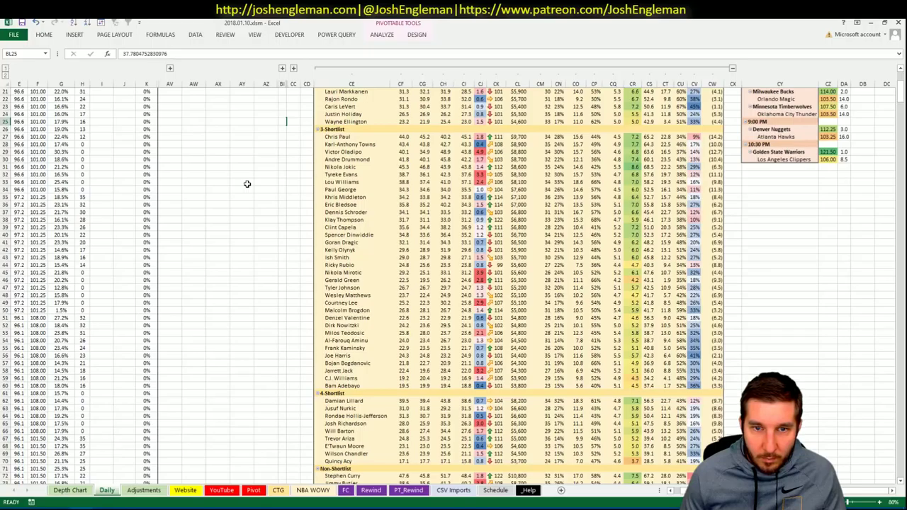
Switch to FantasyCruncher, list all DraftKings positions, open its projection upload page, and copy the player projections from the workbook's Daily sheet.
scroll(247, 184, up, 7)
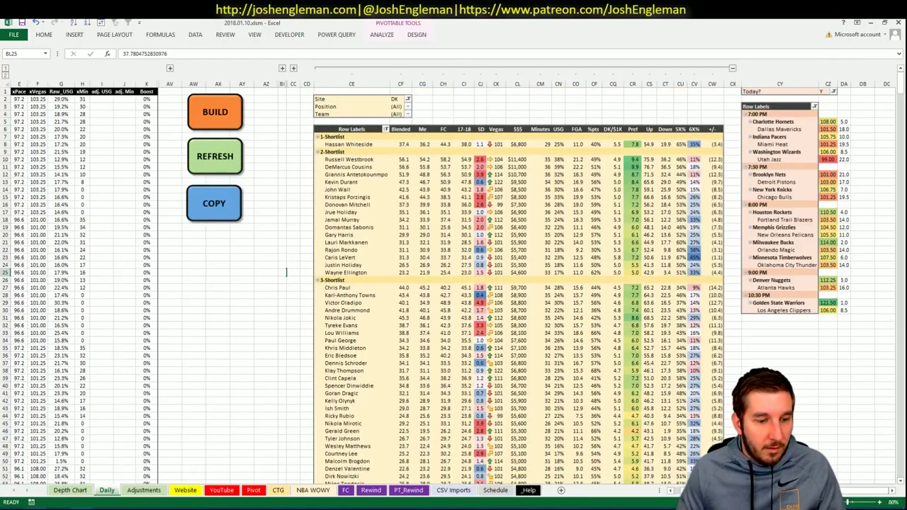
key(alt+Tab)
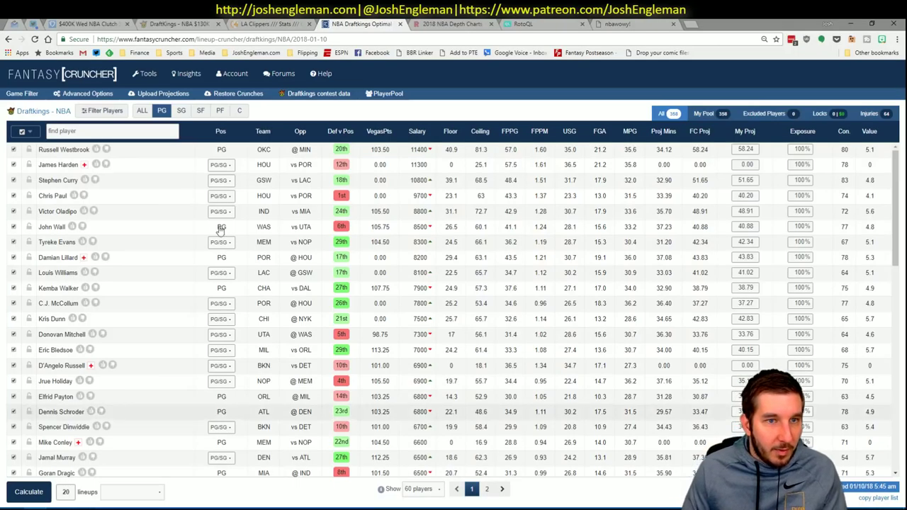
click(142, 111)
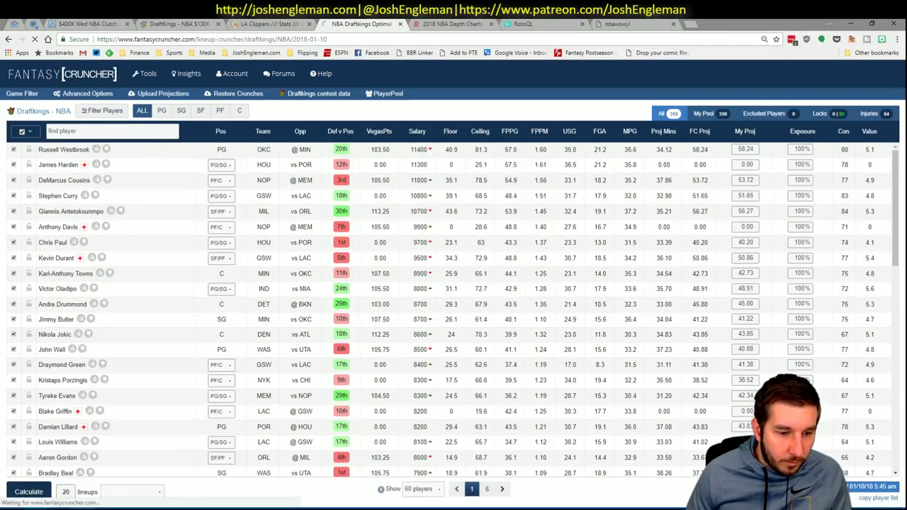
key(alt+Tab)
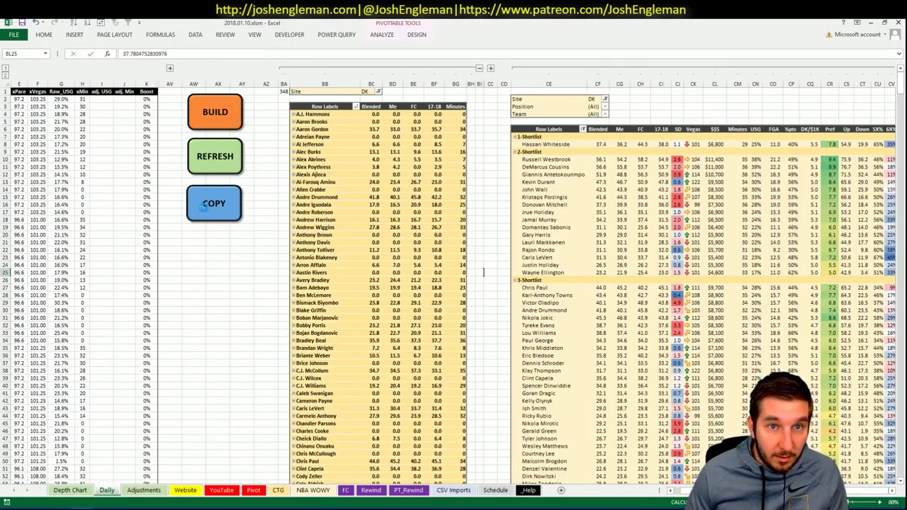
click(204, 205)
key(alt+Tab)
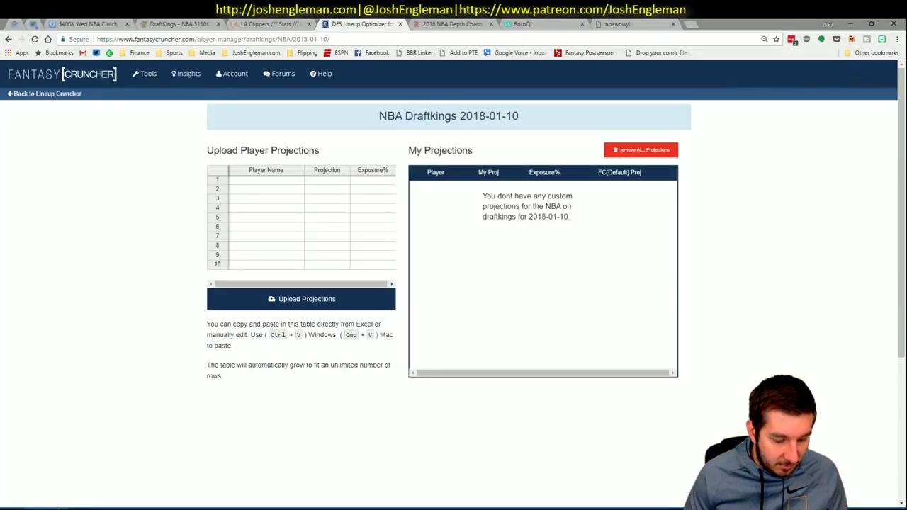
Paste the copied player names and projections into the DraftKings upload table, upload them, and return to the Lineup Cruncher.
click(270, 187)
key(ctrl+v)
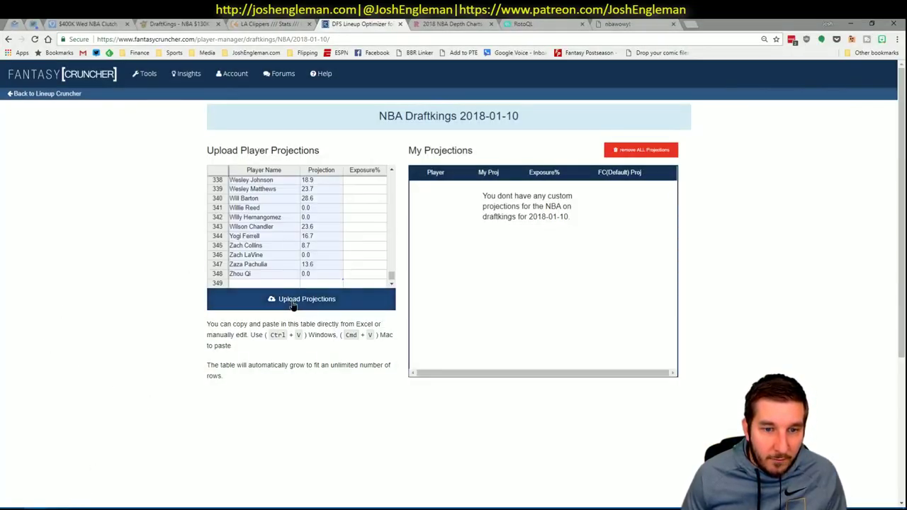
click(290, 298)
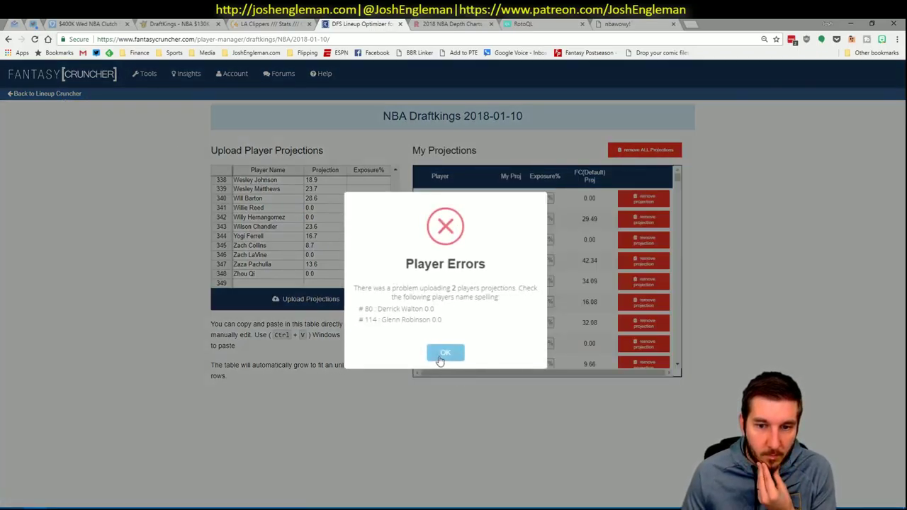
click(445, 351)
click(61, 95)
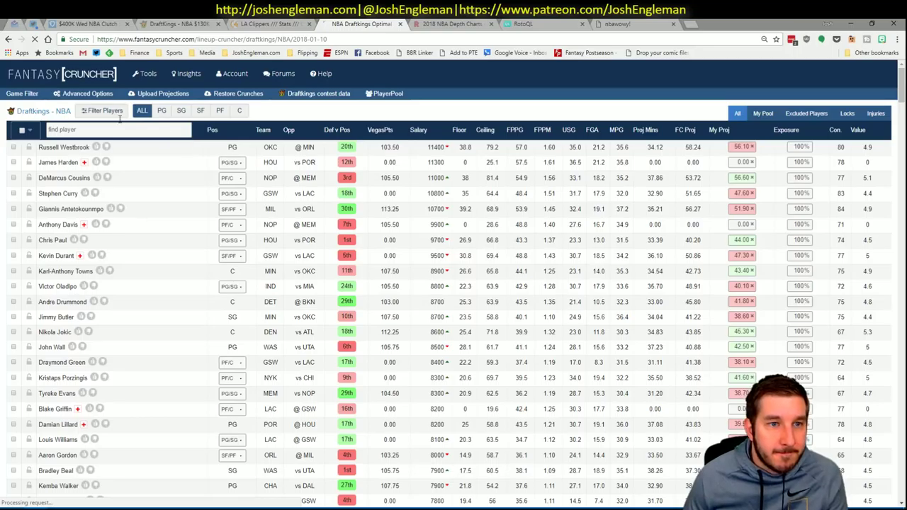
Set the randomness to 5% and calculate 20 DraftKings lineups using My Projections.
click(83, 93)
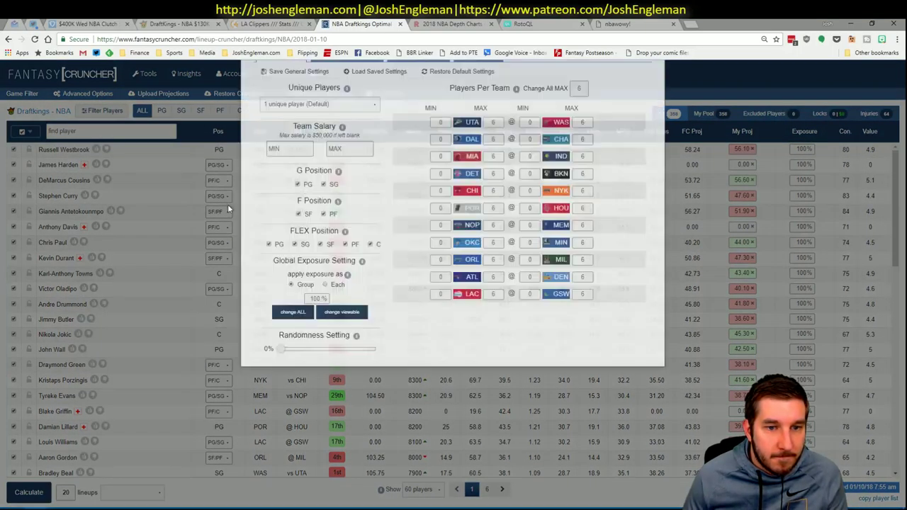
drag(280, 420, 284, 423)
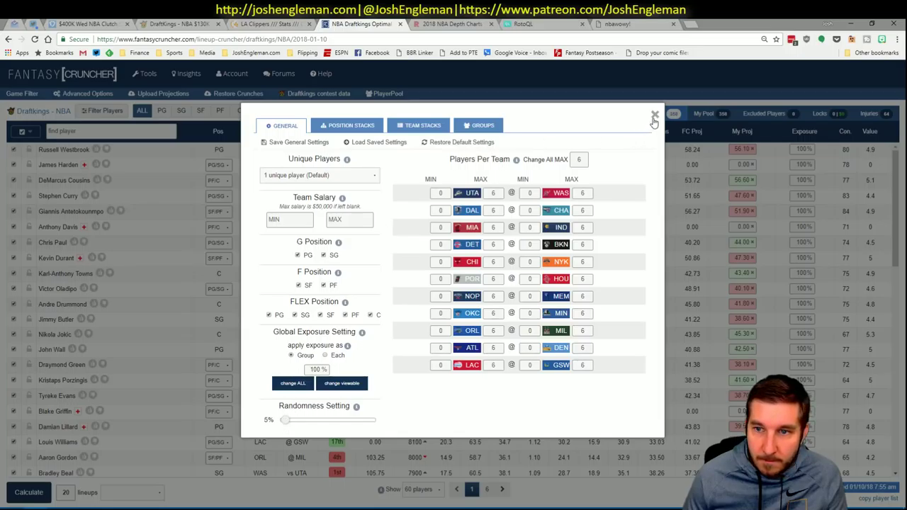
click(655, 114)
click(105, 493)
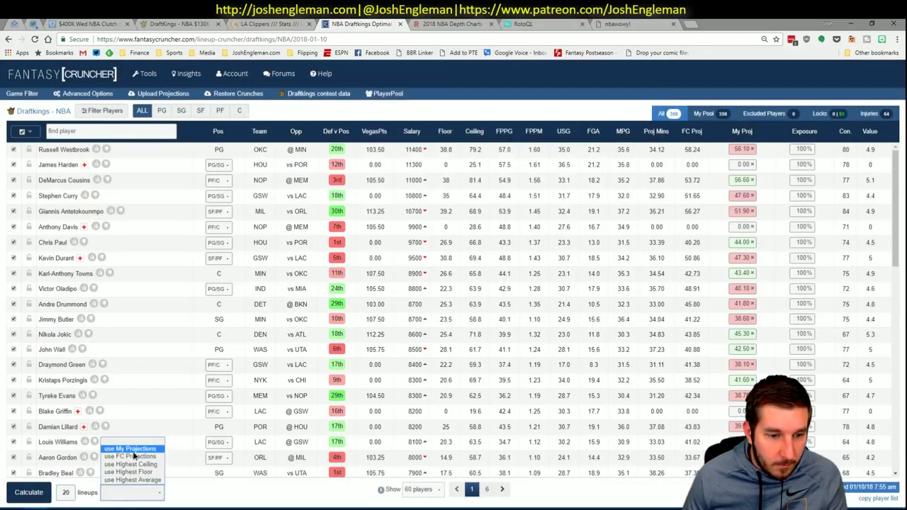
click(124, 456)
click(28, 491)
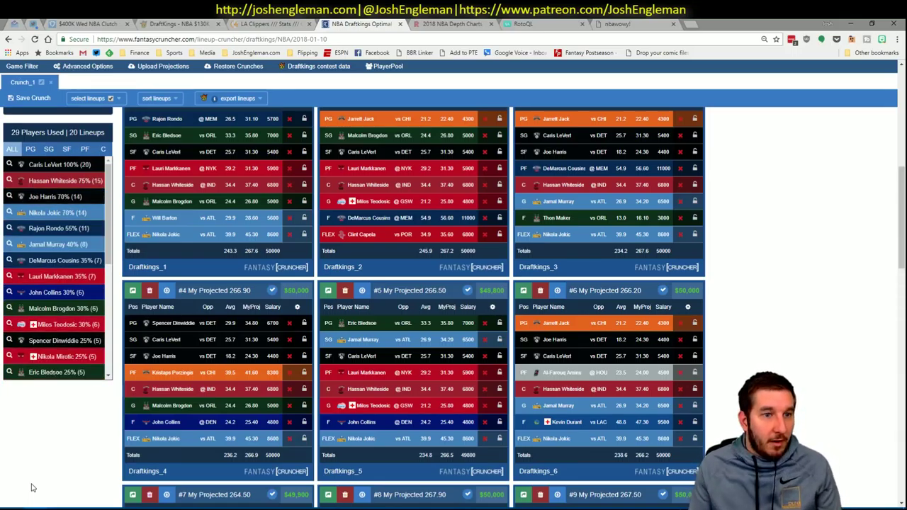
Collapse the copied projection columns on the workbook's Daily sheet, clear the copy selection, and return to the lineups.
key(alt+Tab)
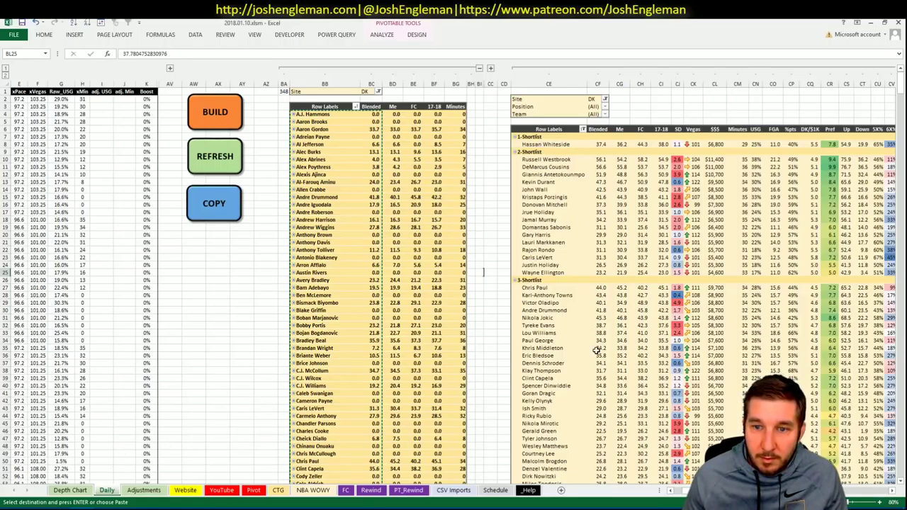
click(479, 68)
key(alt+Tab)
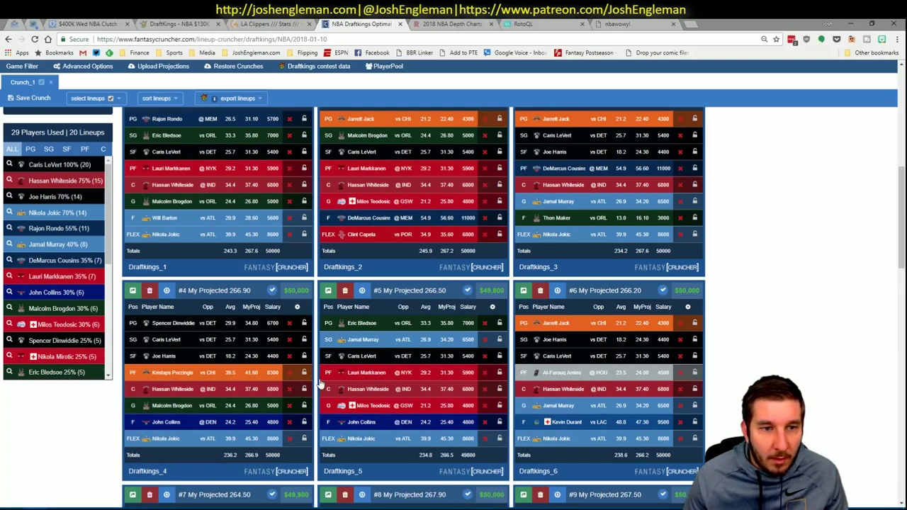
key(alt+Tab)
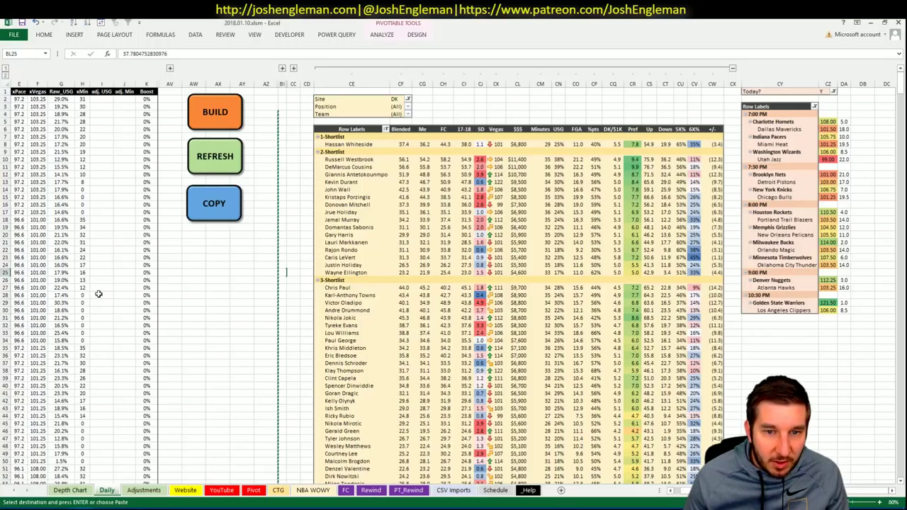
click(297, 304)
key(Escape)
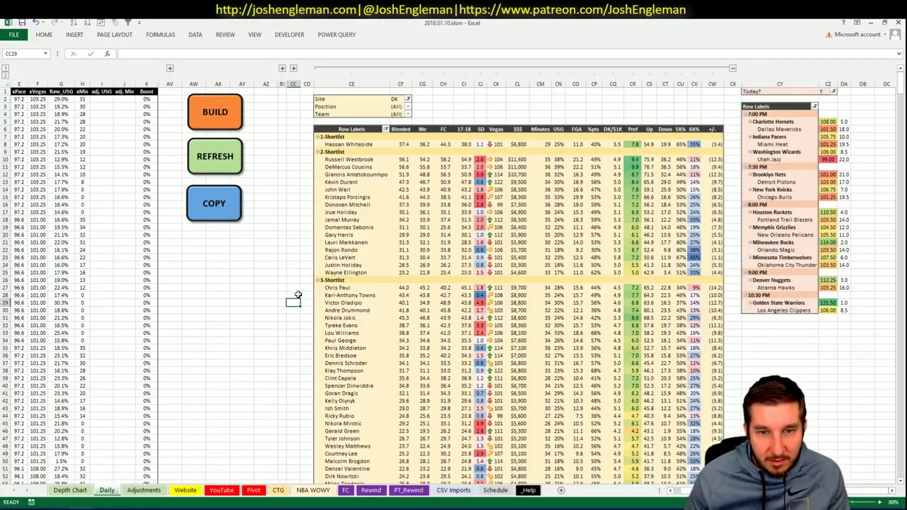
key(alt+Tab)
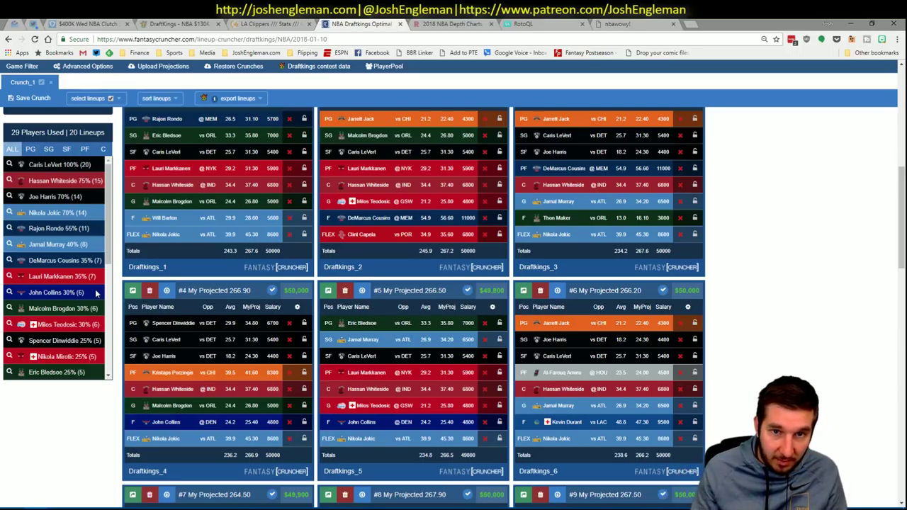
Sort the DraftKings lineups by My Projected in descending order and review them.
scroll(169, 275, up, 3)
click(158, 240)
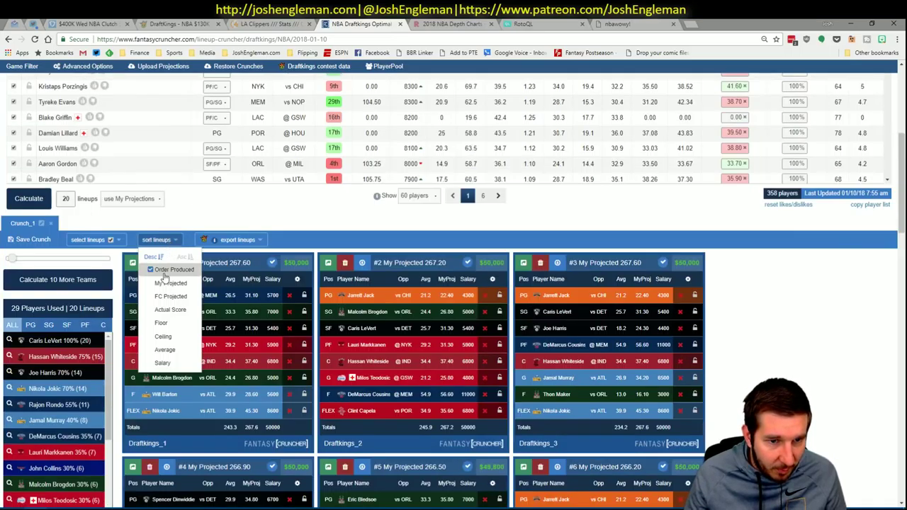
click(170, 283)
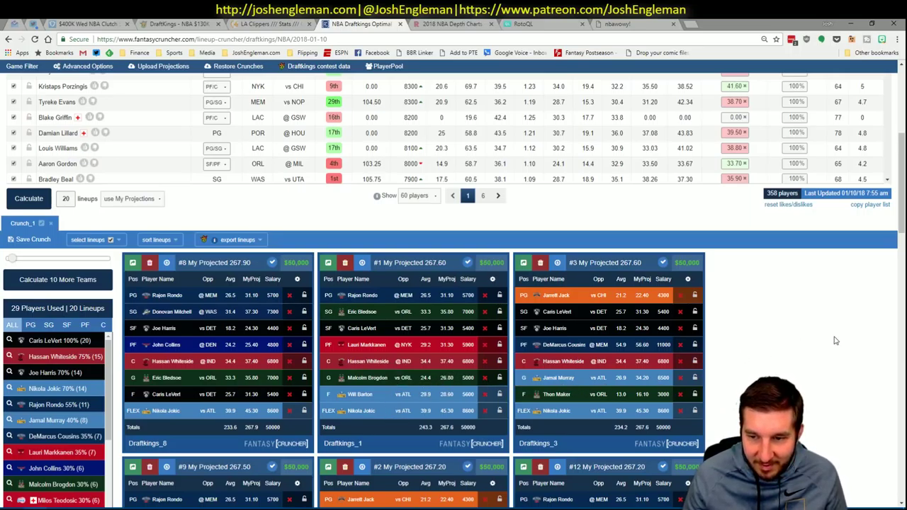
scroll(836, 343, down, 5)
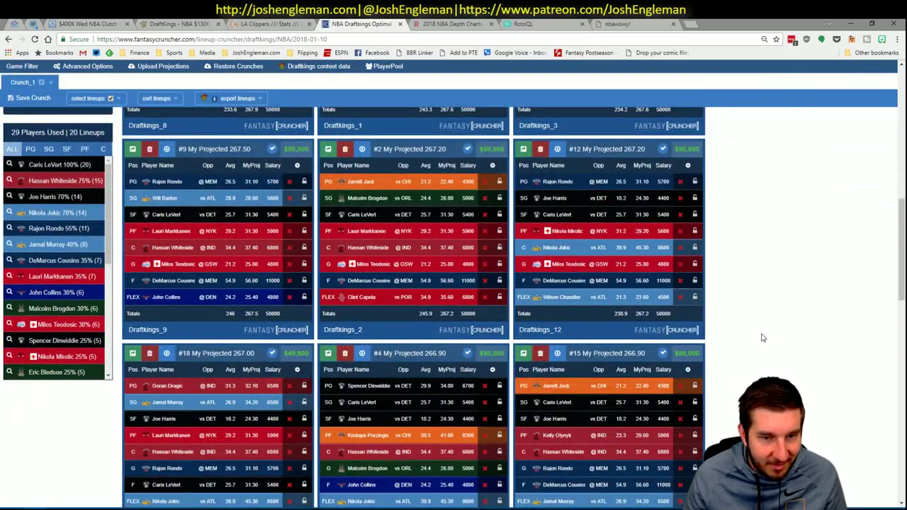
scroll(762, 339, up, 5)
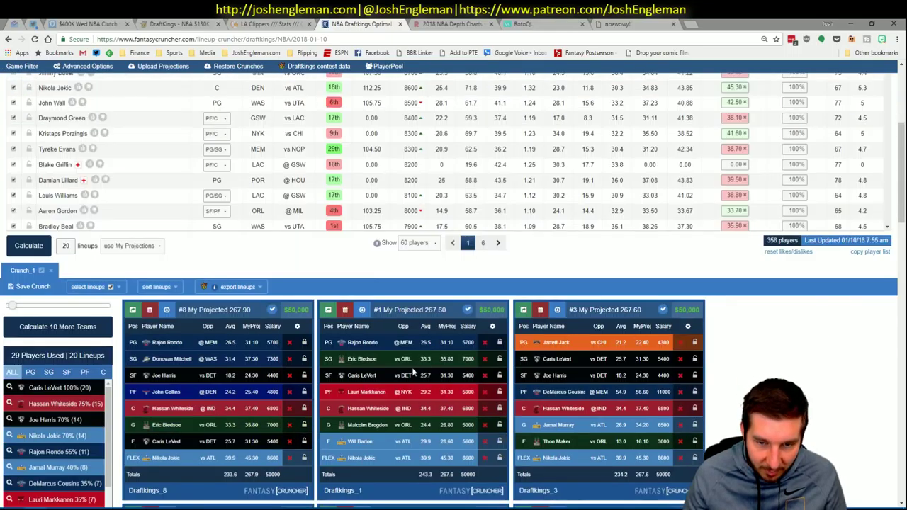
scroll(234, 198, up, 5)
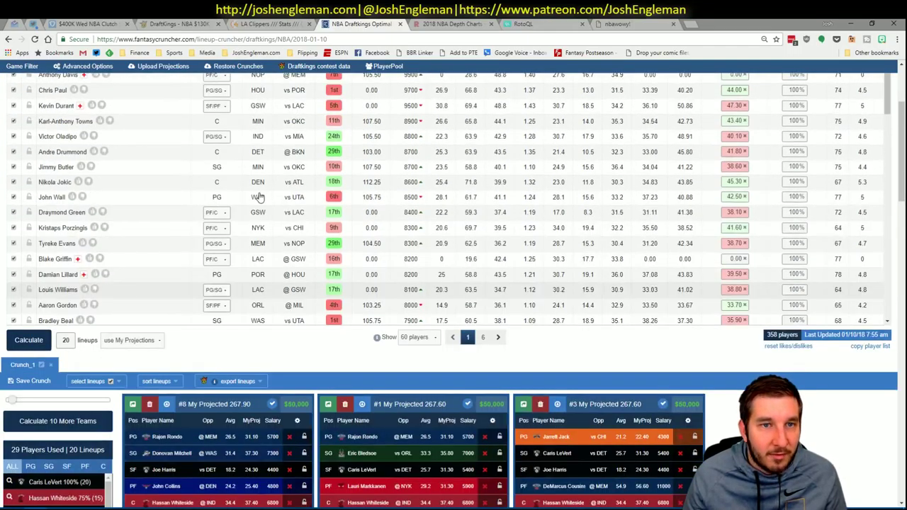
Open the FanDuel NBA Lineup Cruncher, then expand the projection columns on the Daily sheet and copy the player projections.
mouse_move(128, 75)
mouse_move(149, 100)
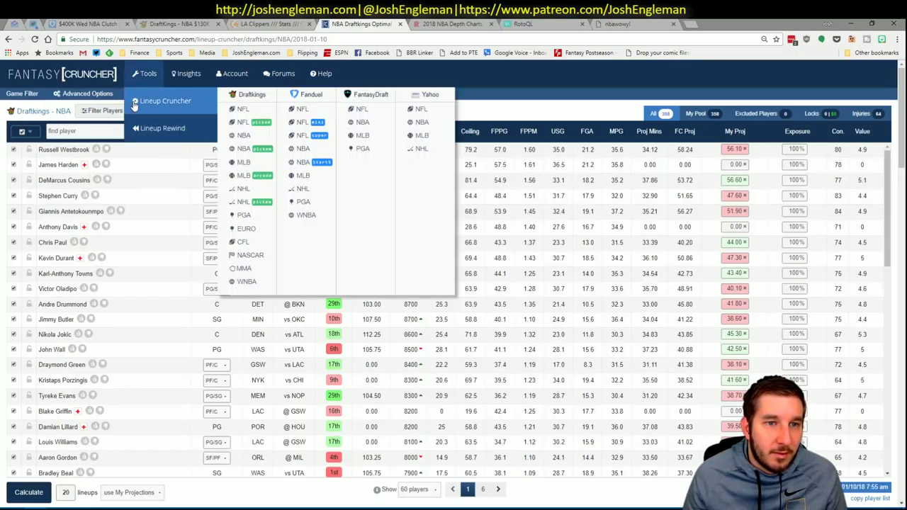
click(303, 149)
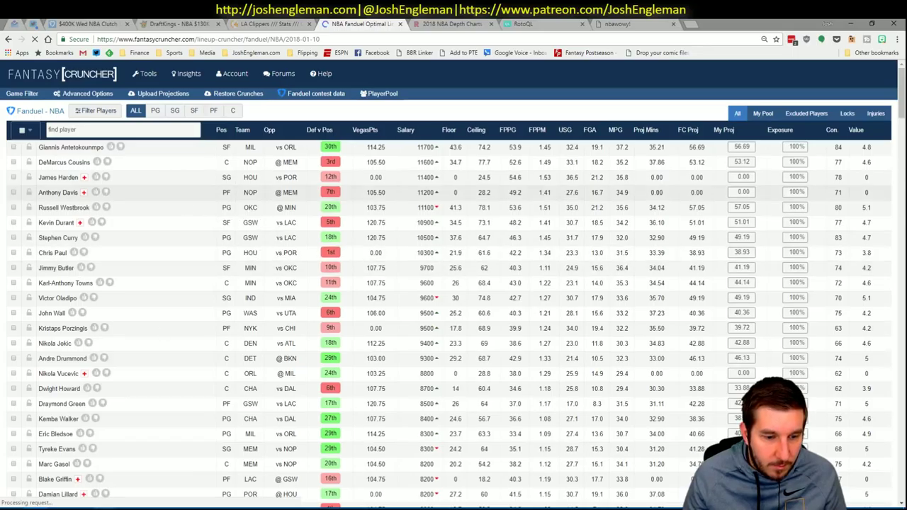
key(alt+Tab)
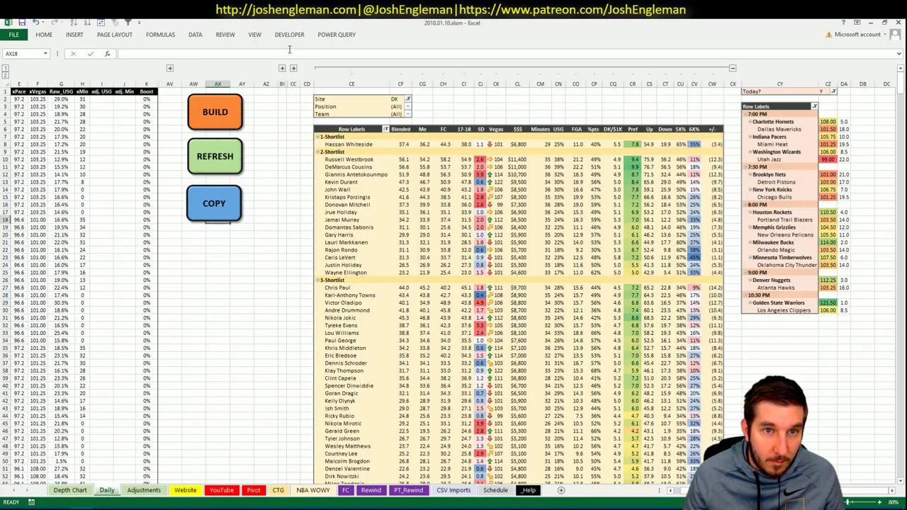
click(283, 69)
click(218, 204)
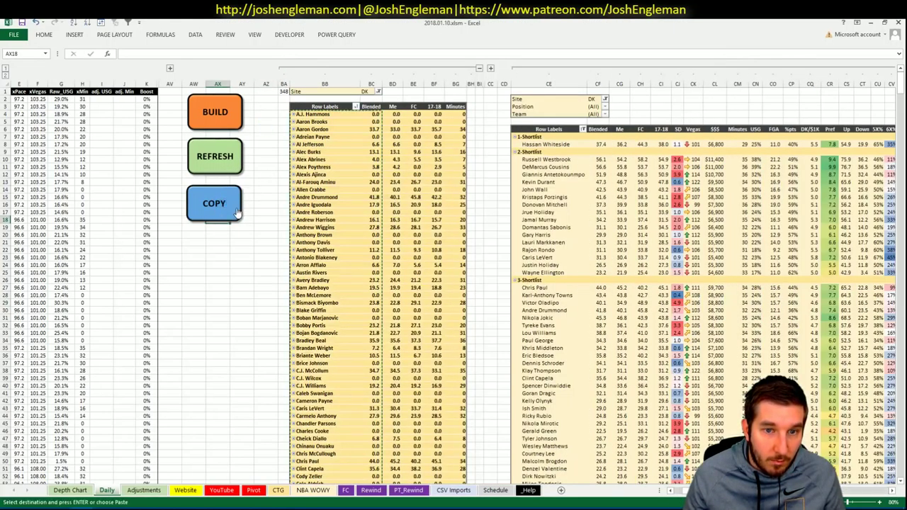
key(alt+Tab)
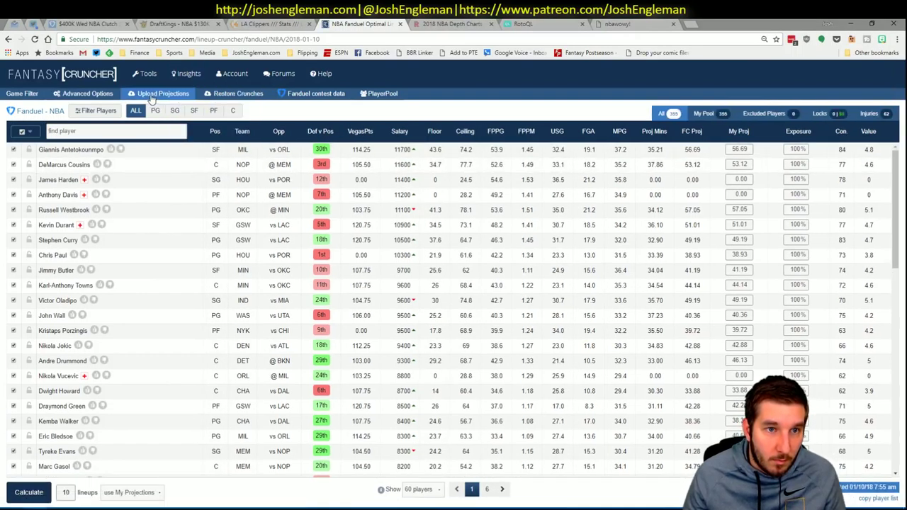
Paste the copied projections into the FanDuel upload table, upload them, and return to the Lineup Cruncher.
click(151, 96)
click(268, 180)
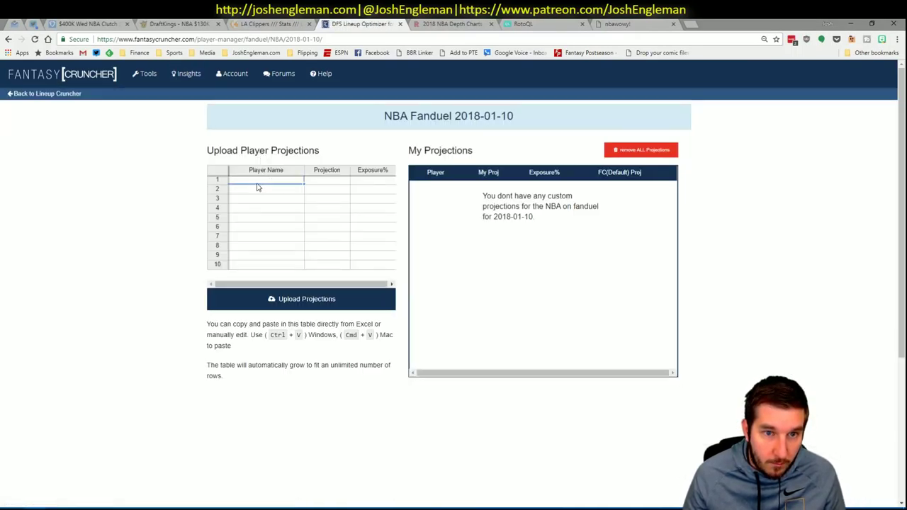
key(ctrl+v)
click(298, 304)
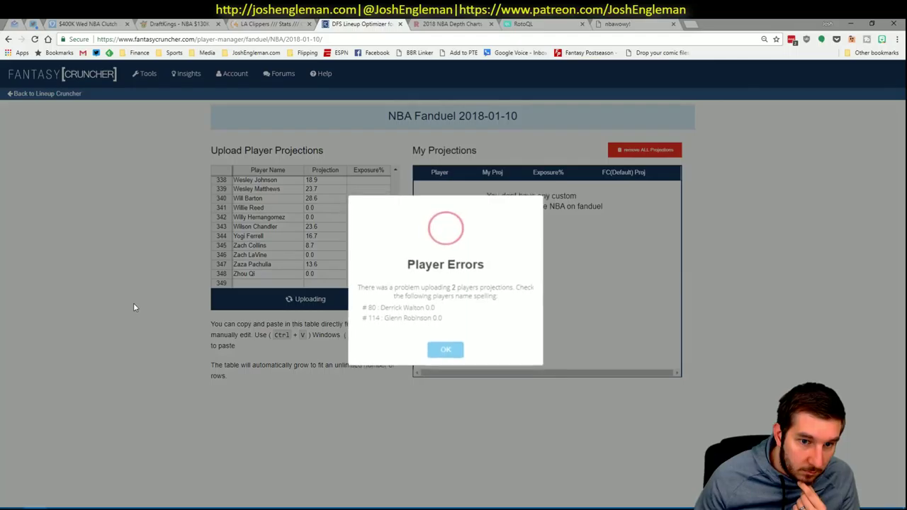
click(437, 355)
click(51, 95)
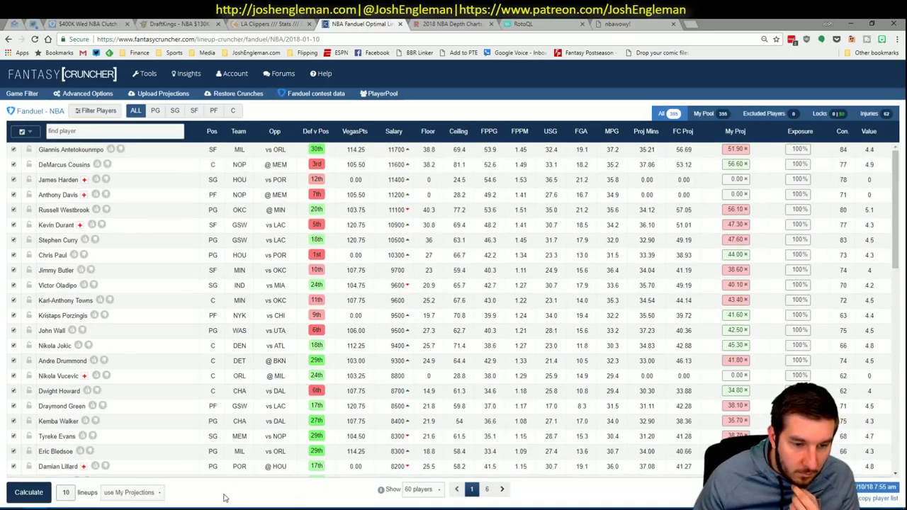
Set the randomness to 6% and calculate 10 FanDuel lineups using My Projections.
click(110, 93)
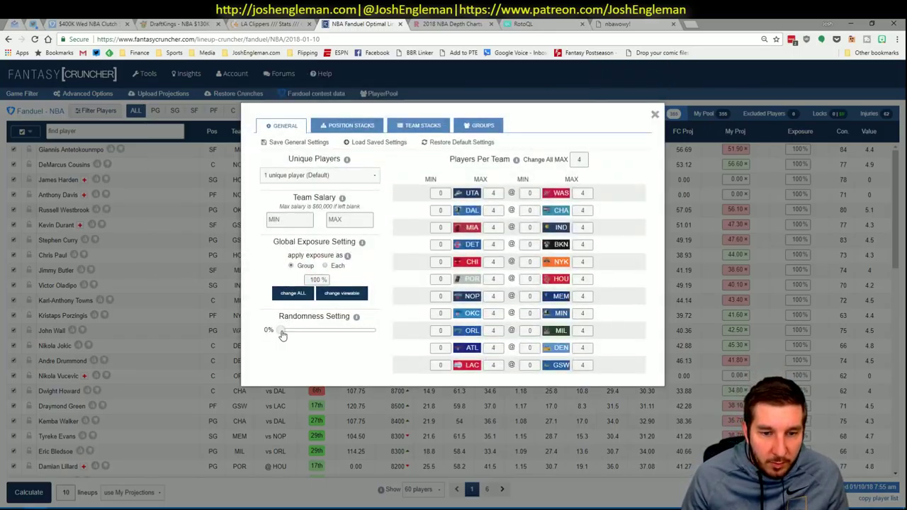
drag(283, 331, 289, 332)
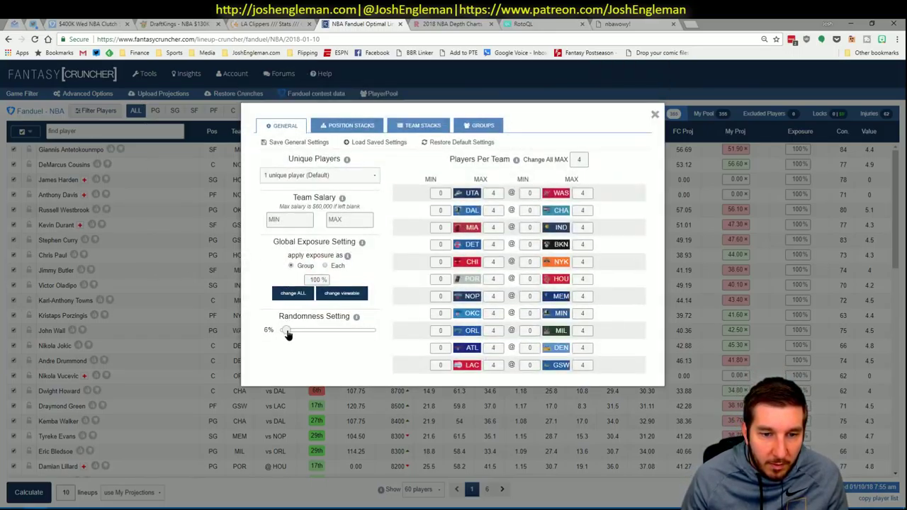
click(655, 117)
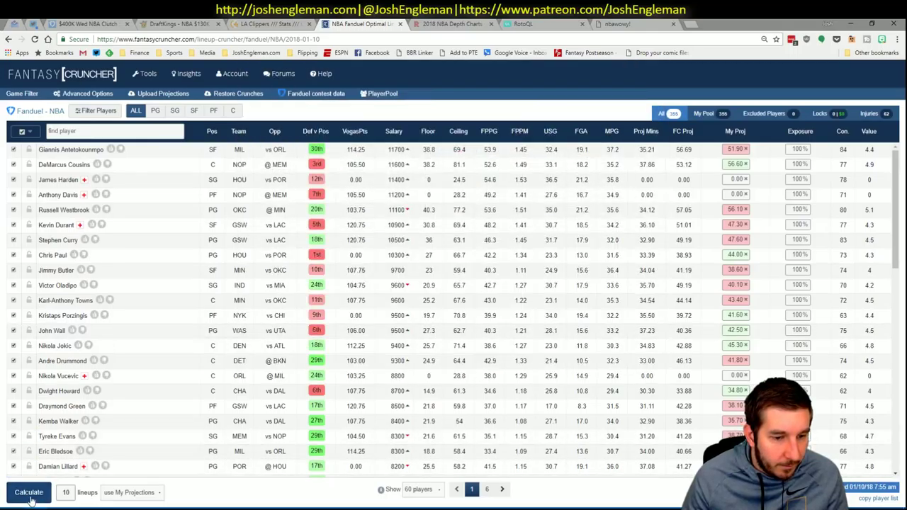
click(31, 491)
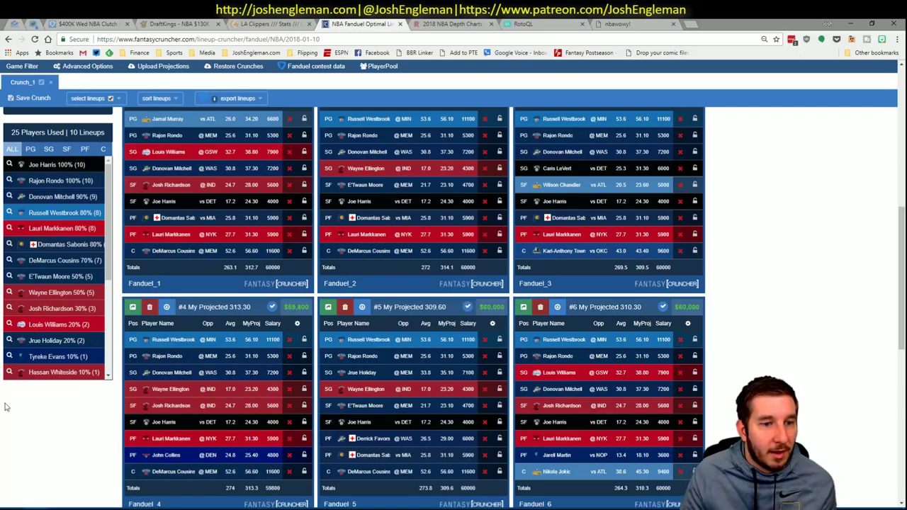
Sort the FanDuel lineups by My Projected in descending order.
scroll(196, 177, up, 2)
click(167, 145)
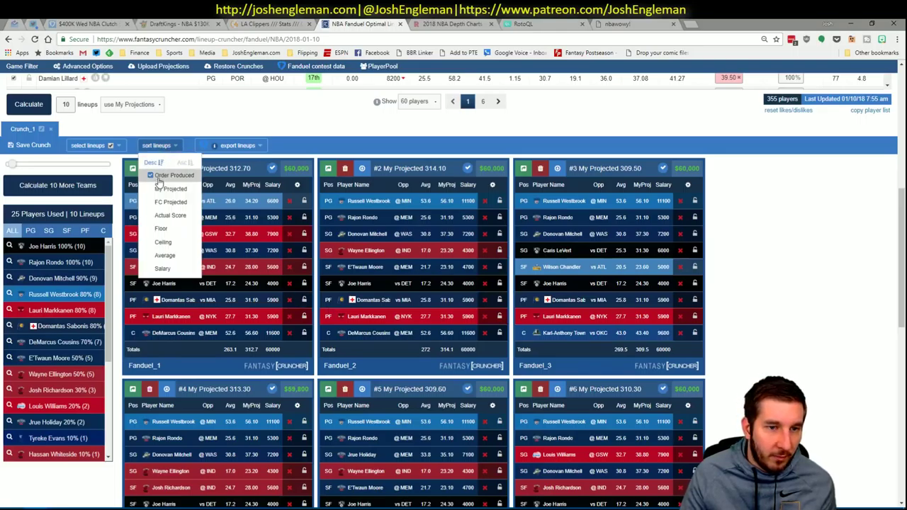
click(160, 189)
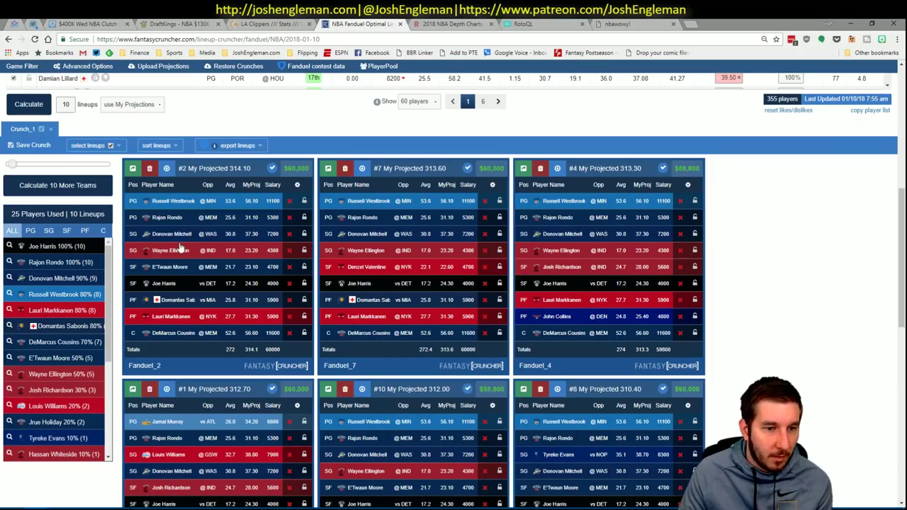
Check the usage of centers across the FanDuel lineups, return to all positions, and review the sorted lineups.
click(104, 231)
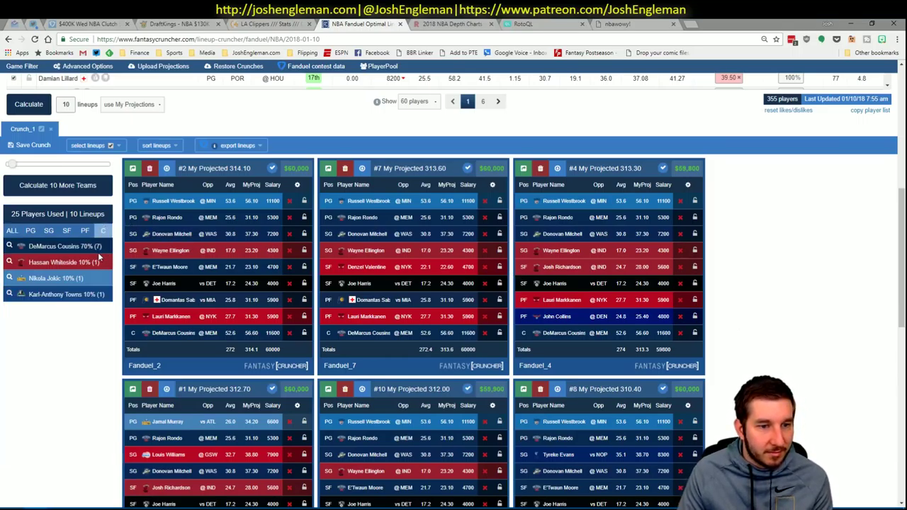
click(11, 234)
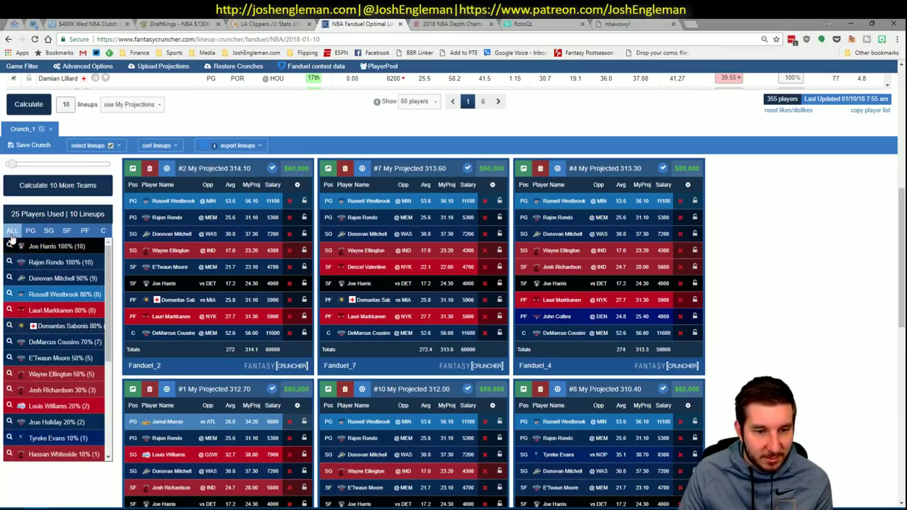
scroll(775, 225, down, 3)
scroll(775, 226, up, 4)
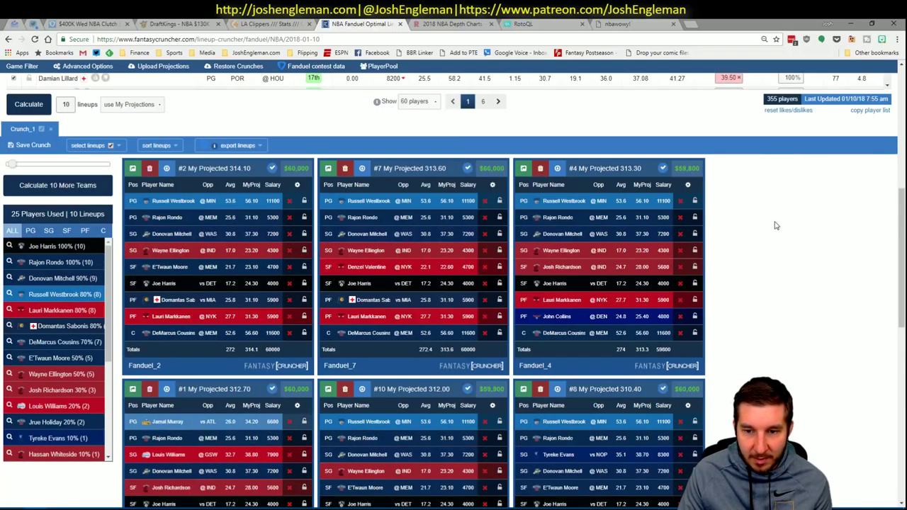
scroll(775, 225, down, 3)
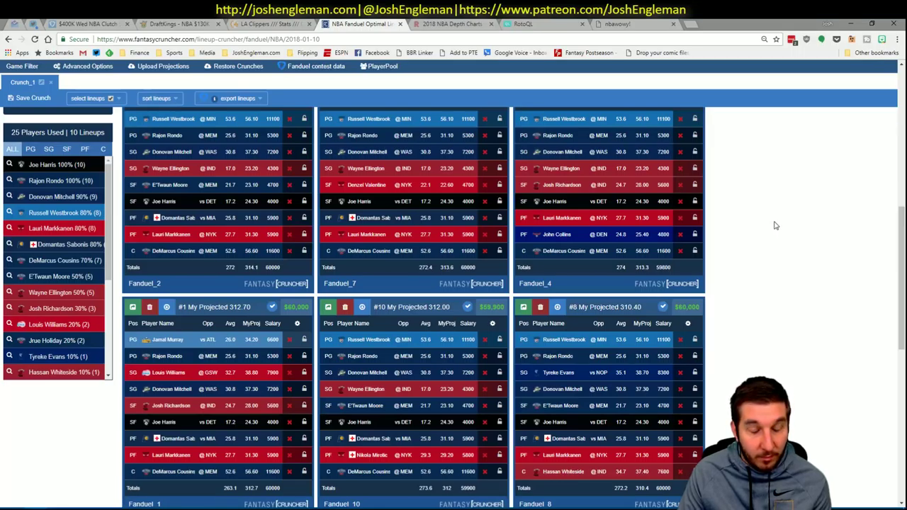
Switch to the Excel workbook and view the list of today's games on the YouTube sheet.
click(81, 507)
click(189, 434)
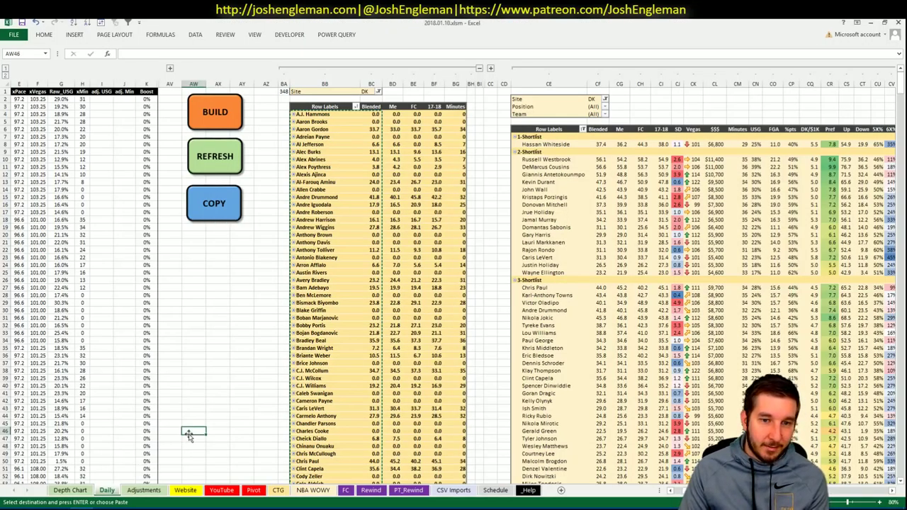
click(221, 490)
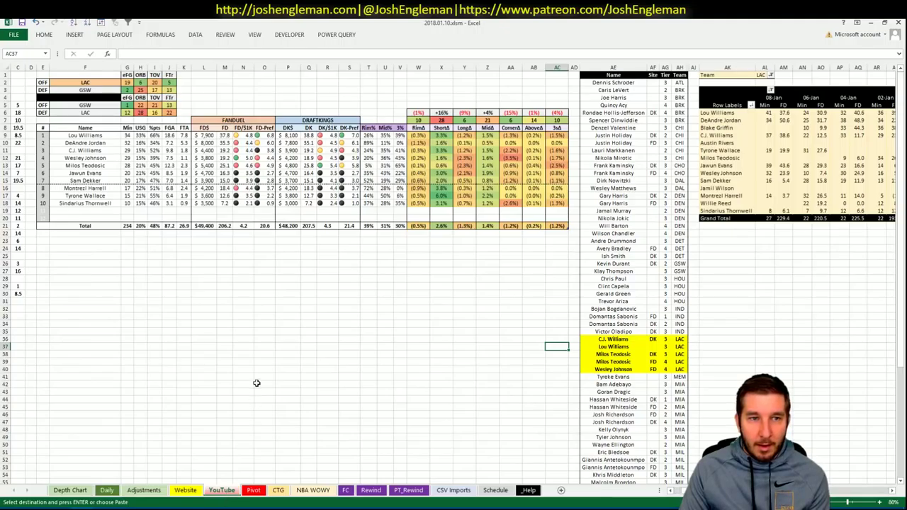
scroll(651, 482, left, 3)
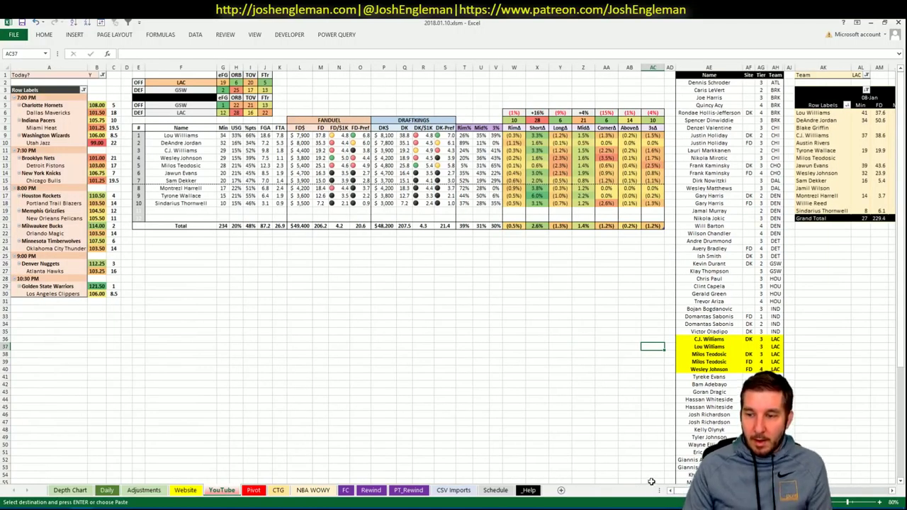